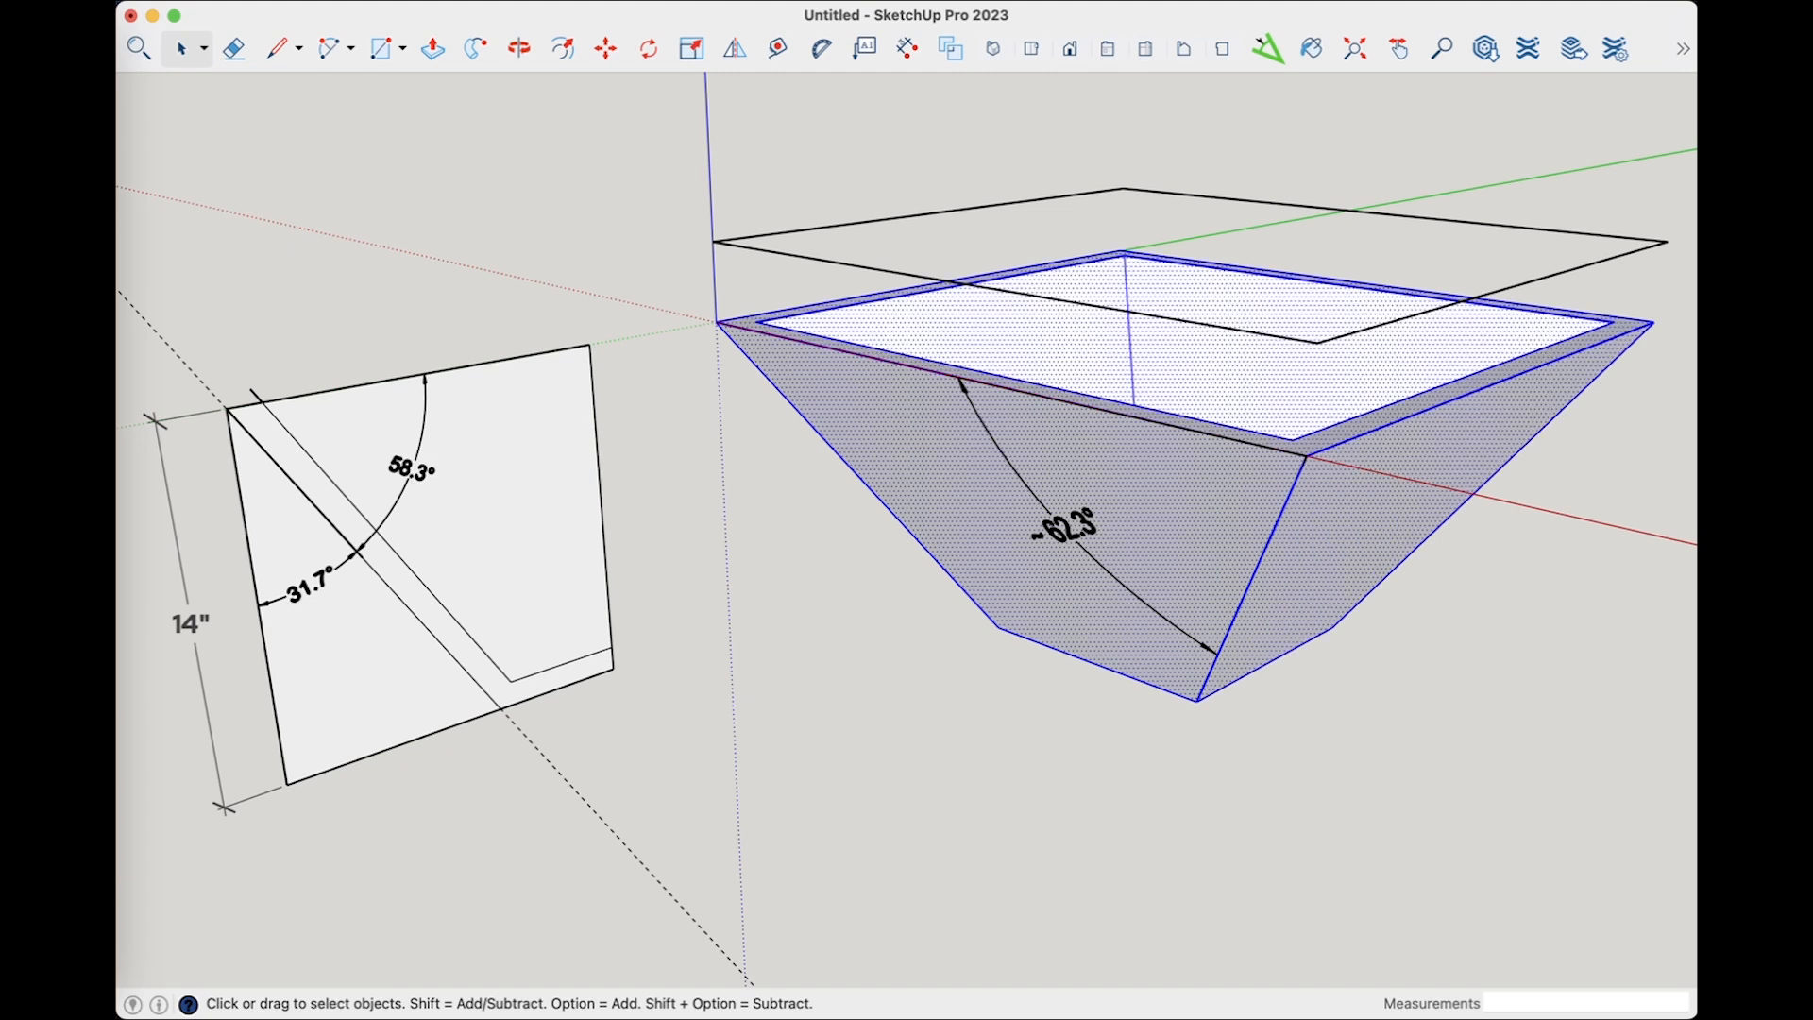
Group the box at the origin together with its angle dimension and move the group 32" along the red axis
left_click(1064, 525, "shift")
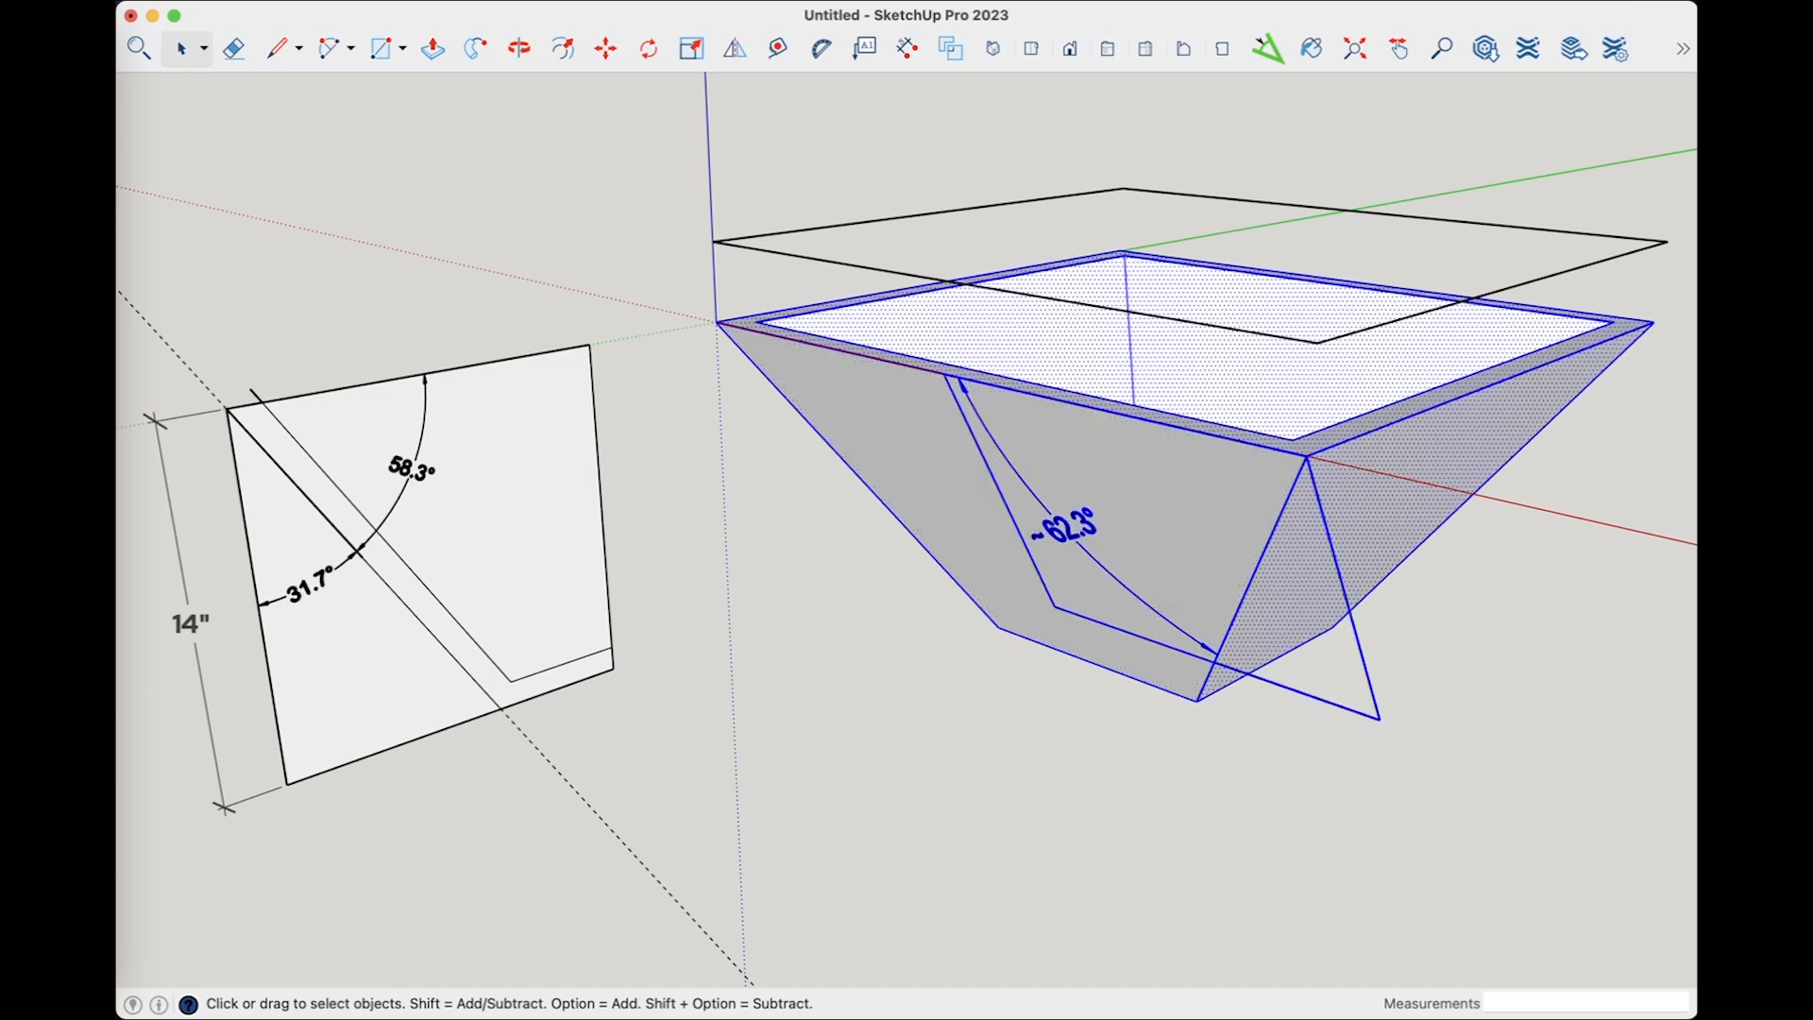
key("super+g")
key("m")
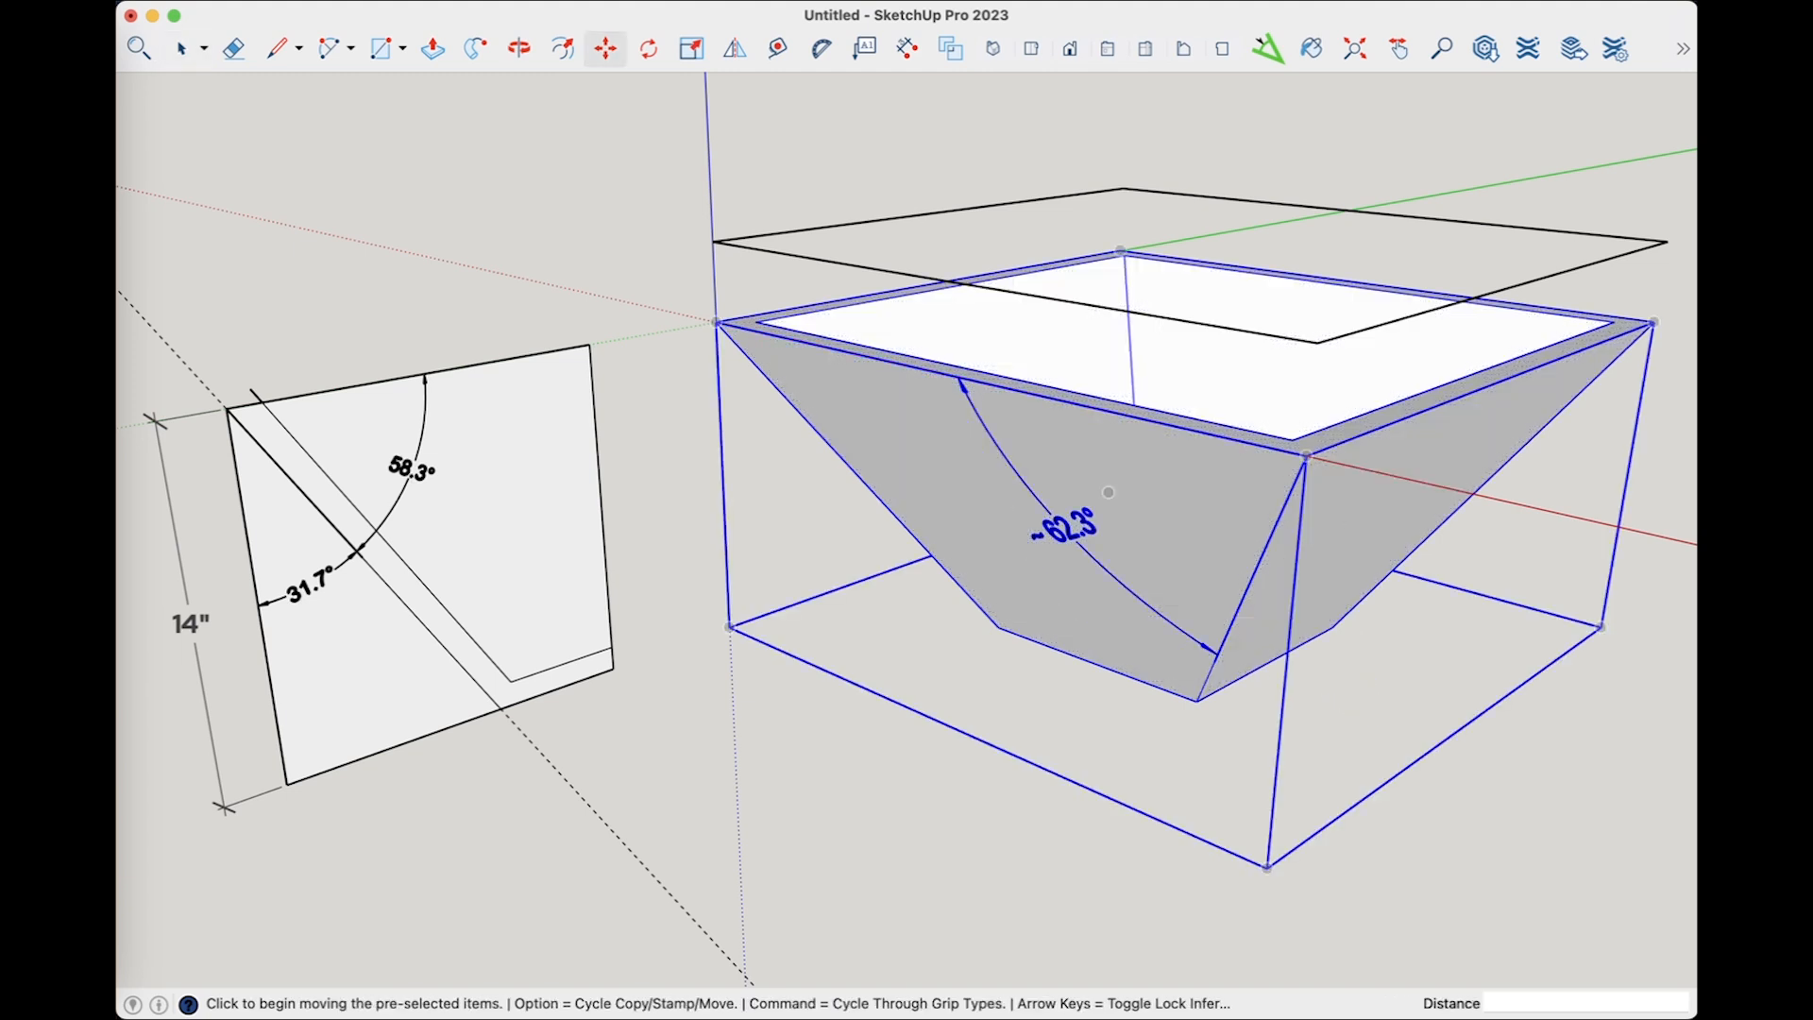
type("32")
key("Return")
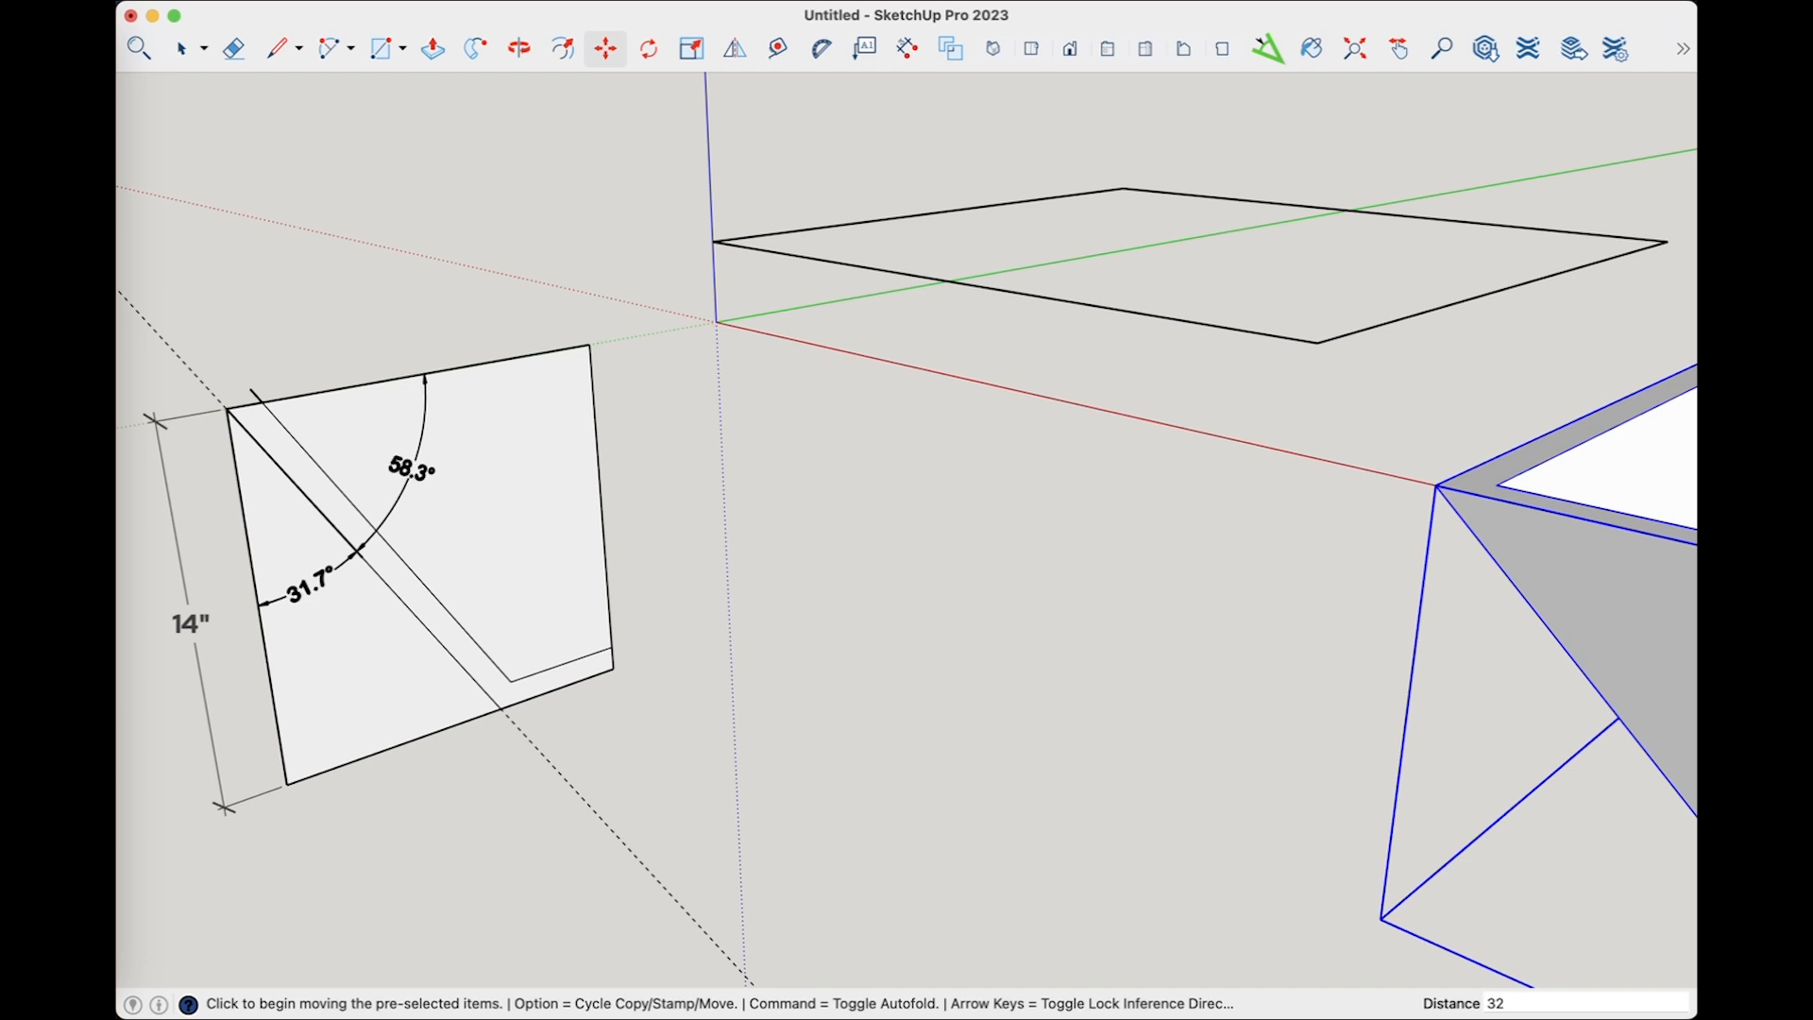
key("space")
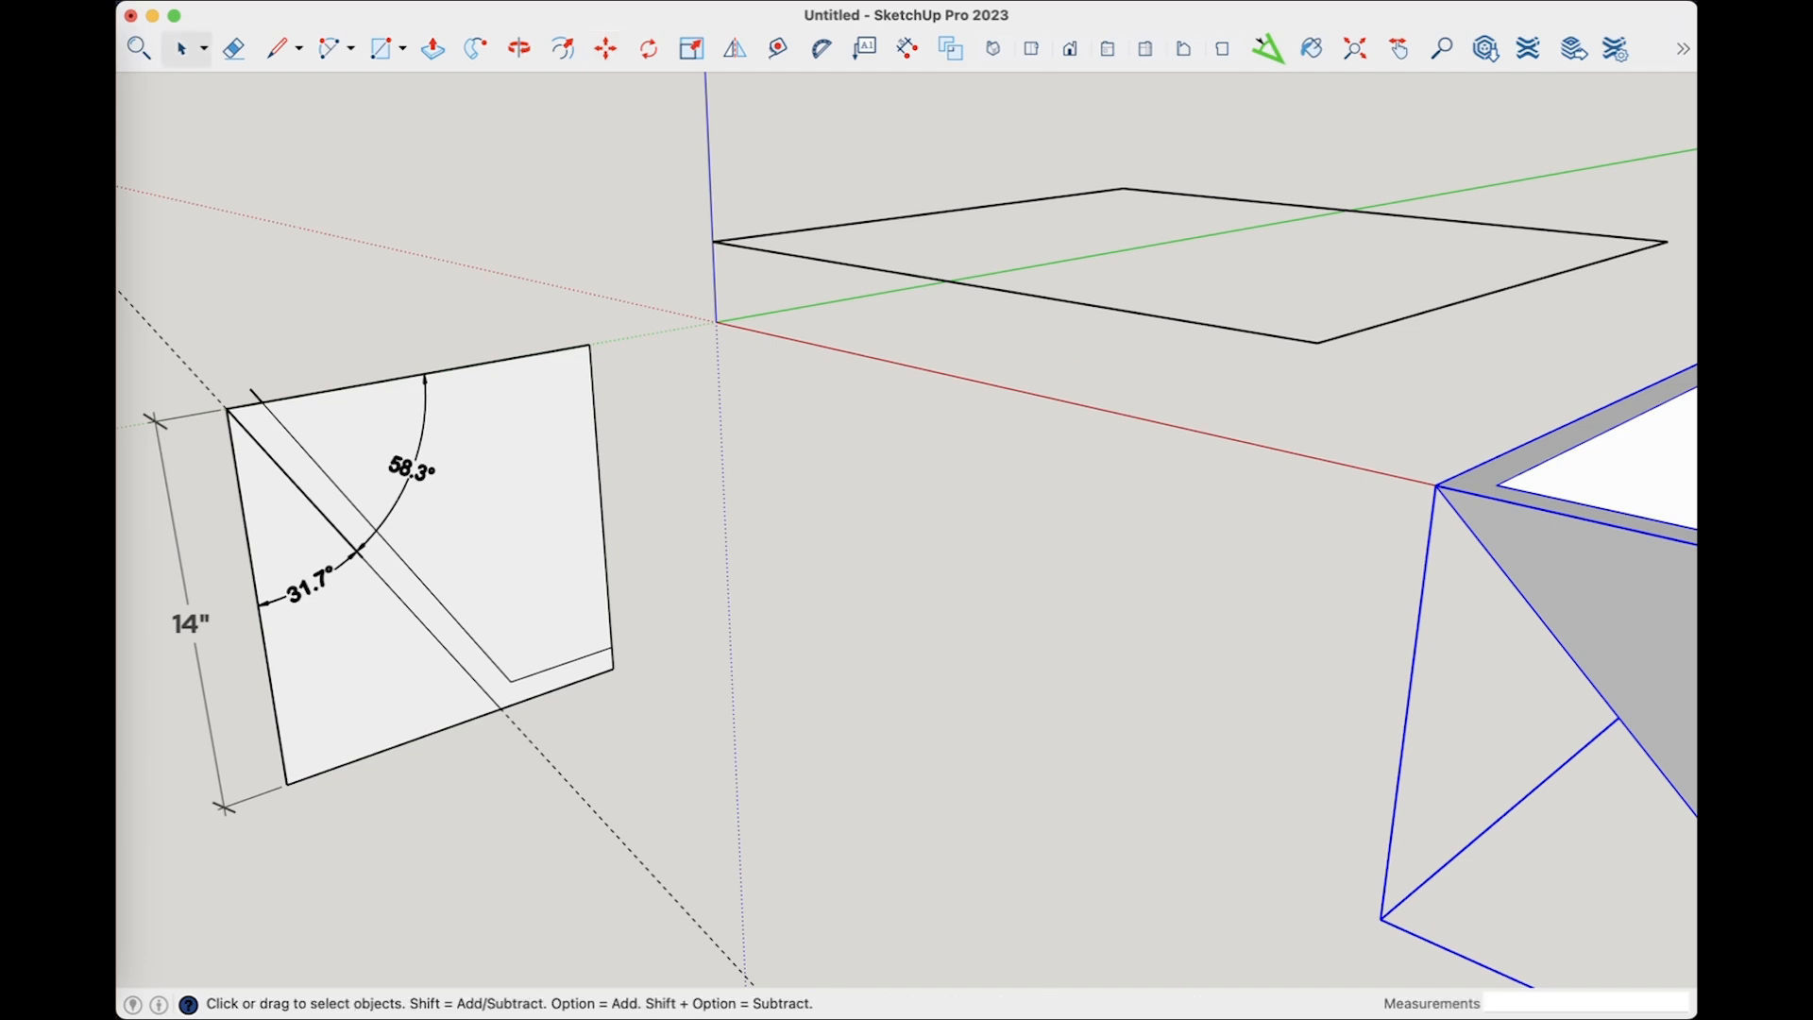
In the right view, place a horizontal guide 12" below the profile square's top edge and another 1" above that guide
left_click(1146, 49)
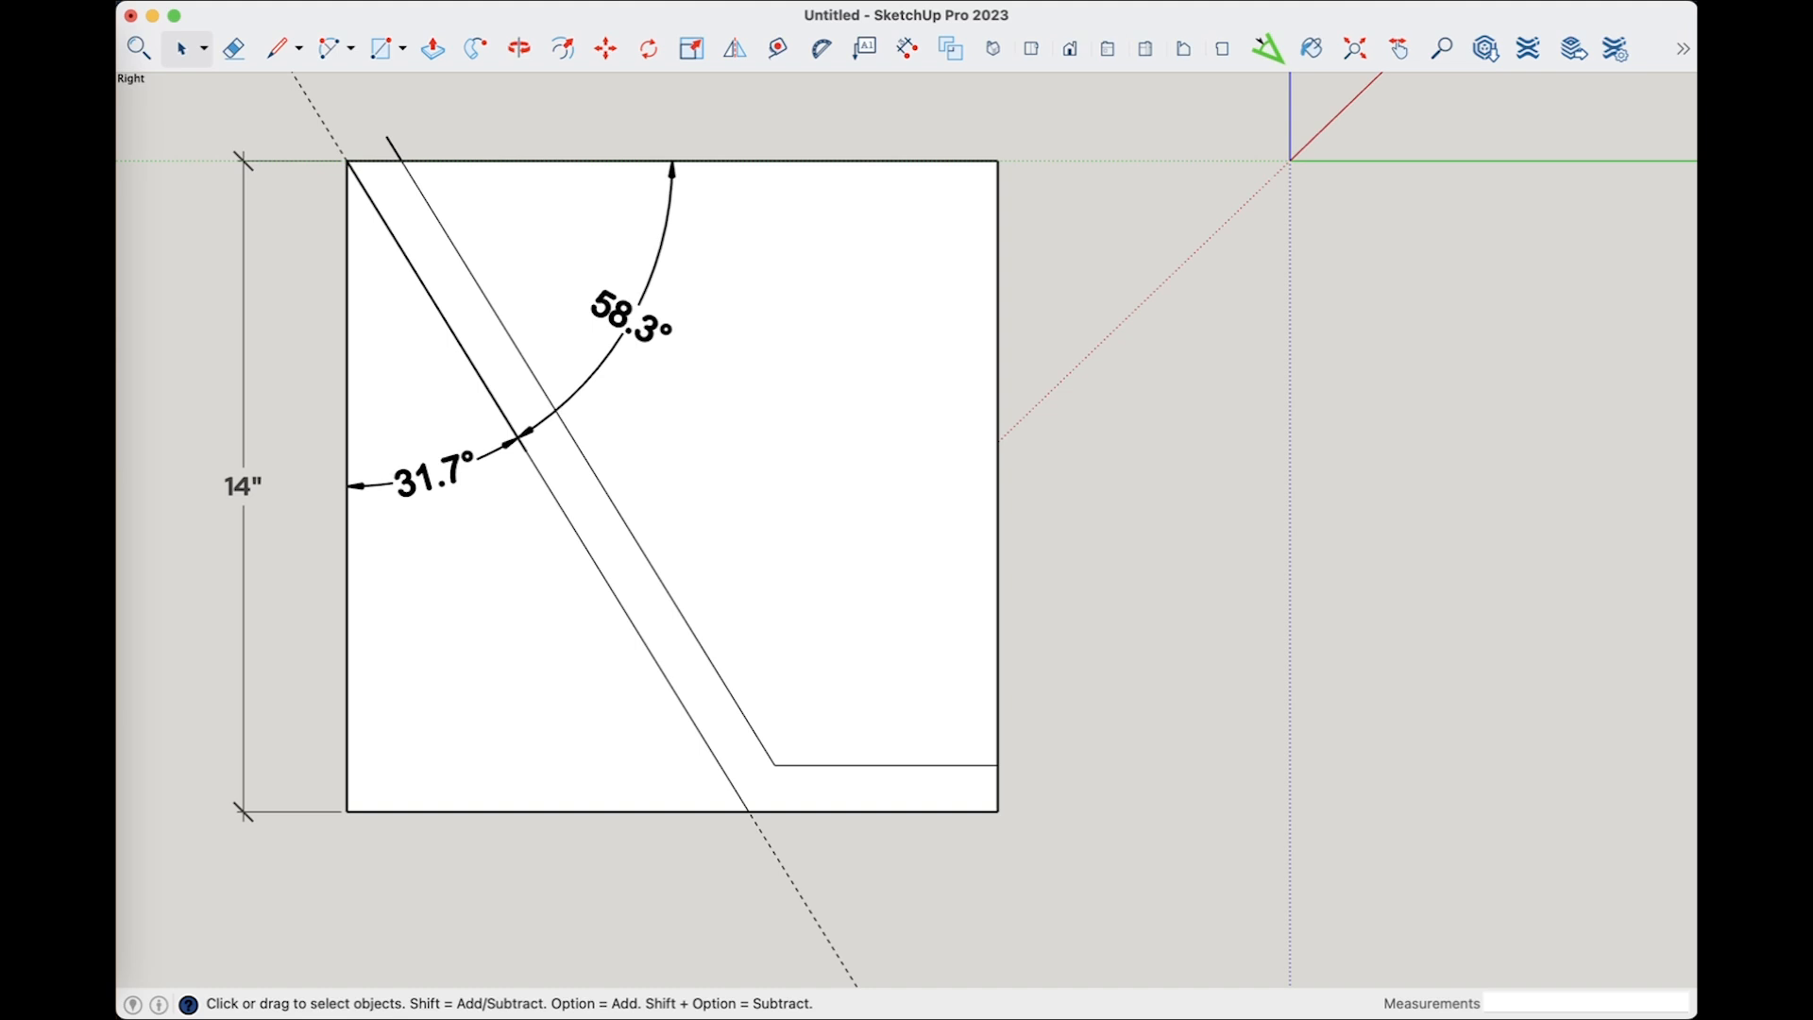
key("t")
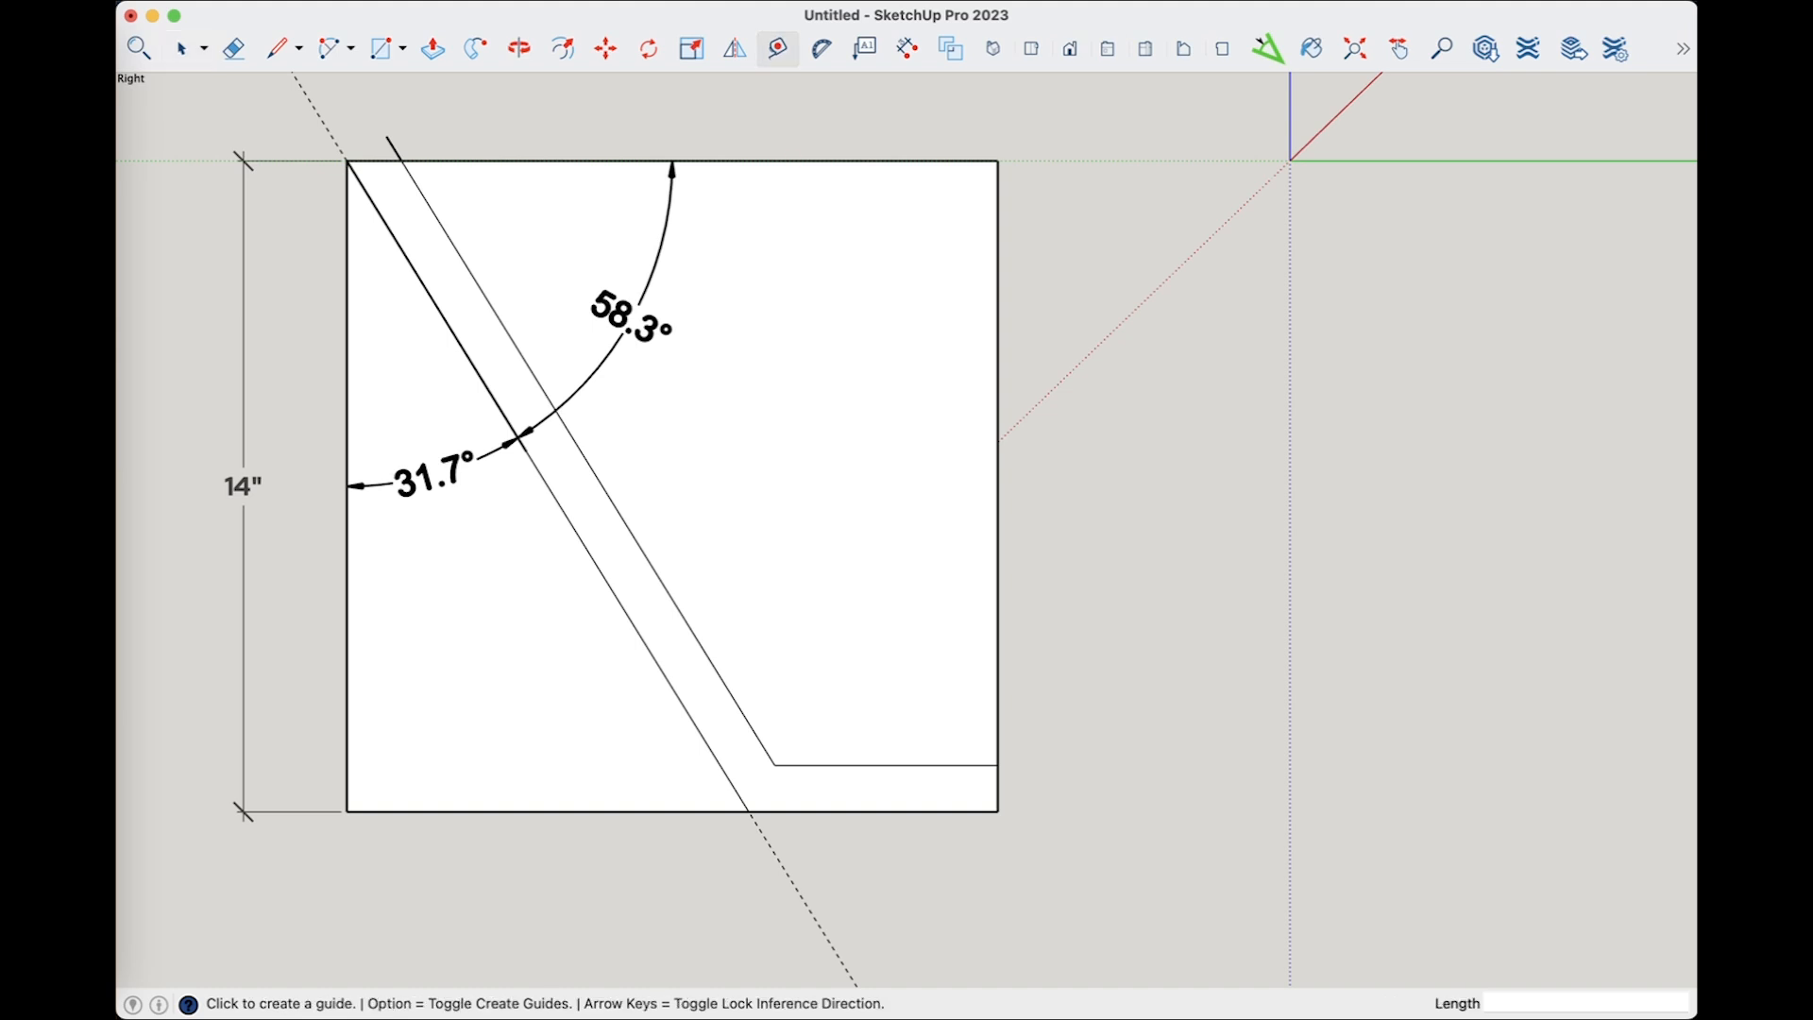
left_click(791, 160)
type("12")
key("Return")
left_click(903, 718)
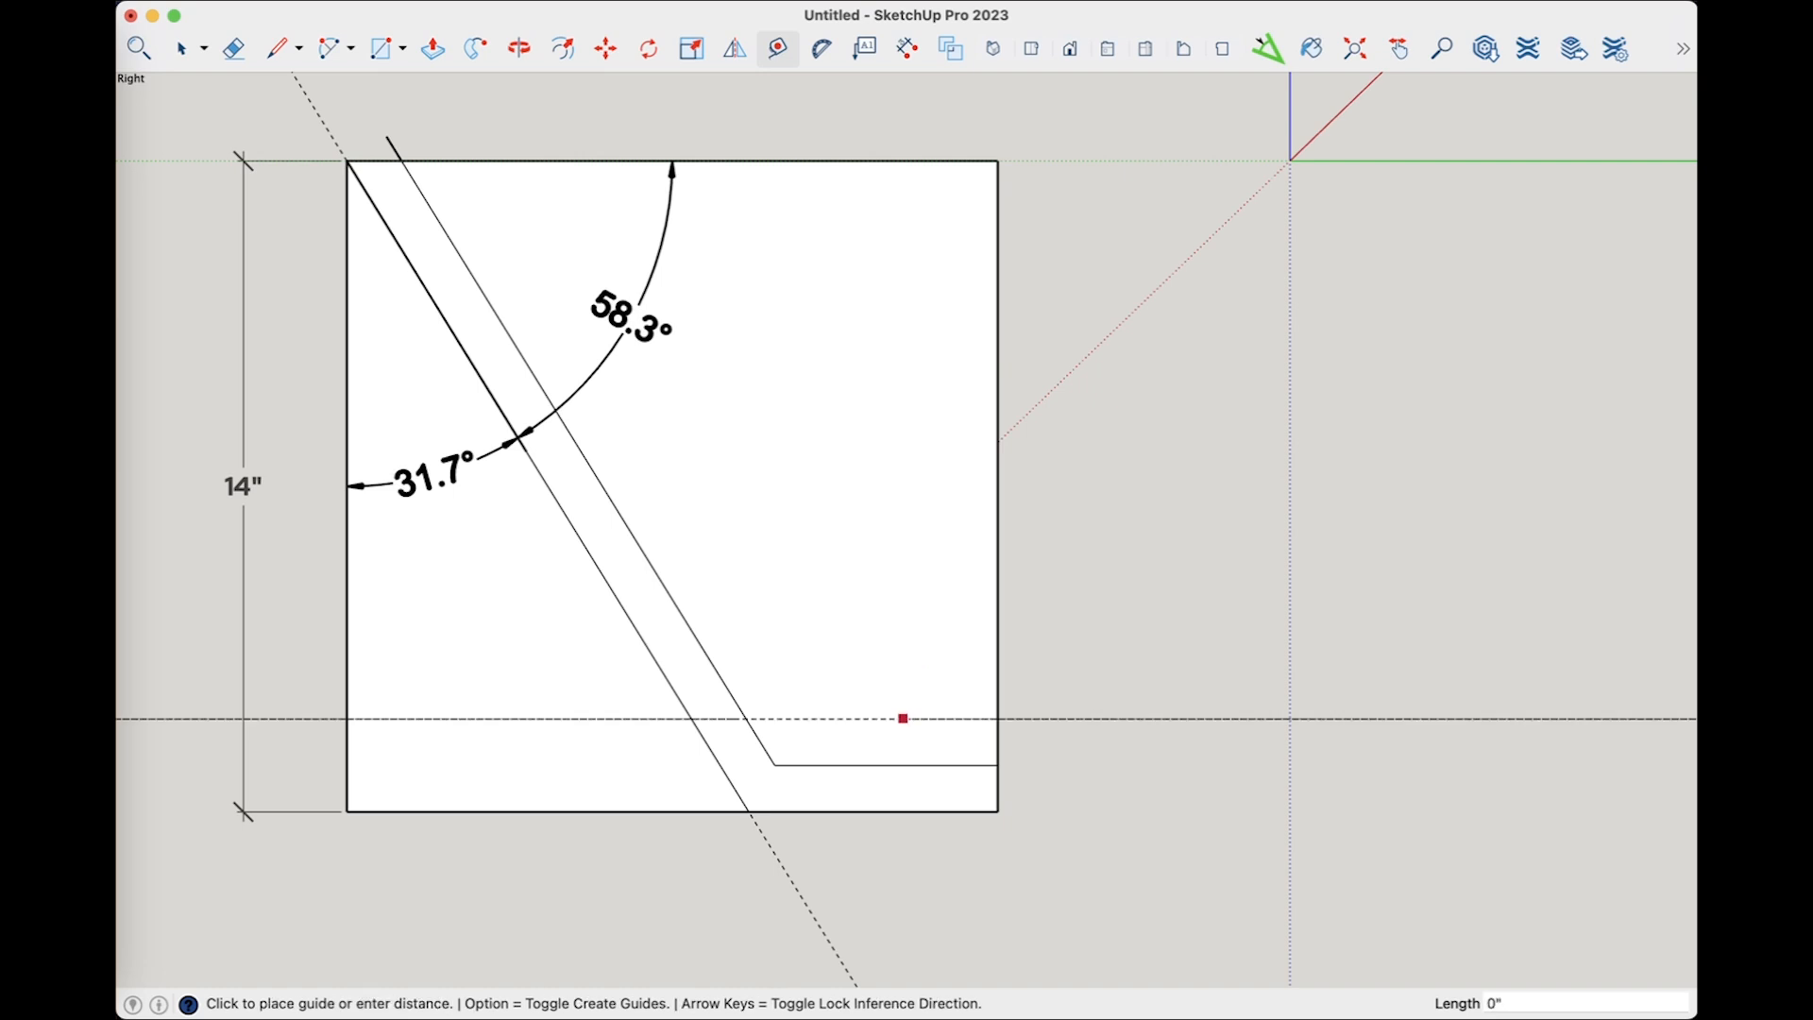
type("1")
key("Return")
Draw the raised floor's lines along both guides to the square's edge and erase the inner wall segment between them
key("l")
left_click(691, 719)
left_click(997, 719)
key("space")
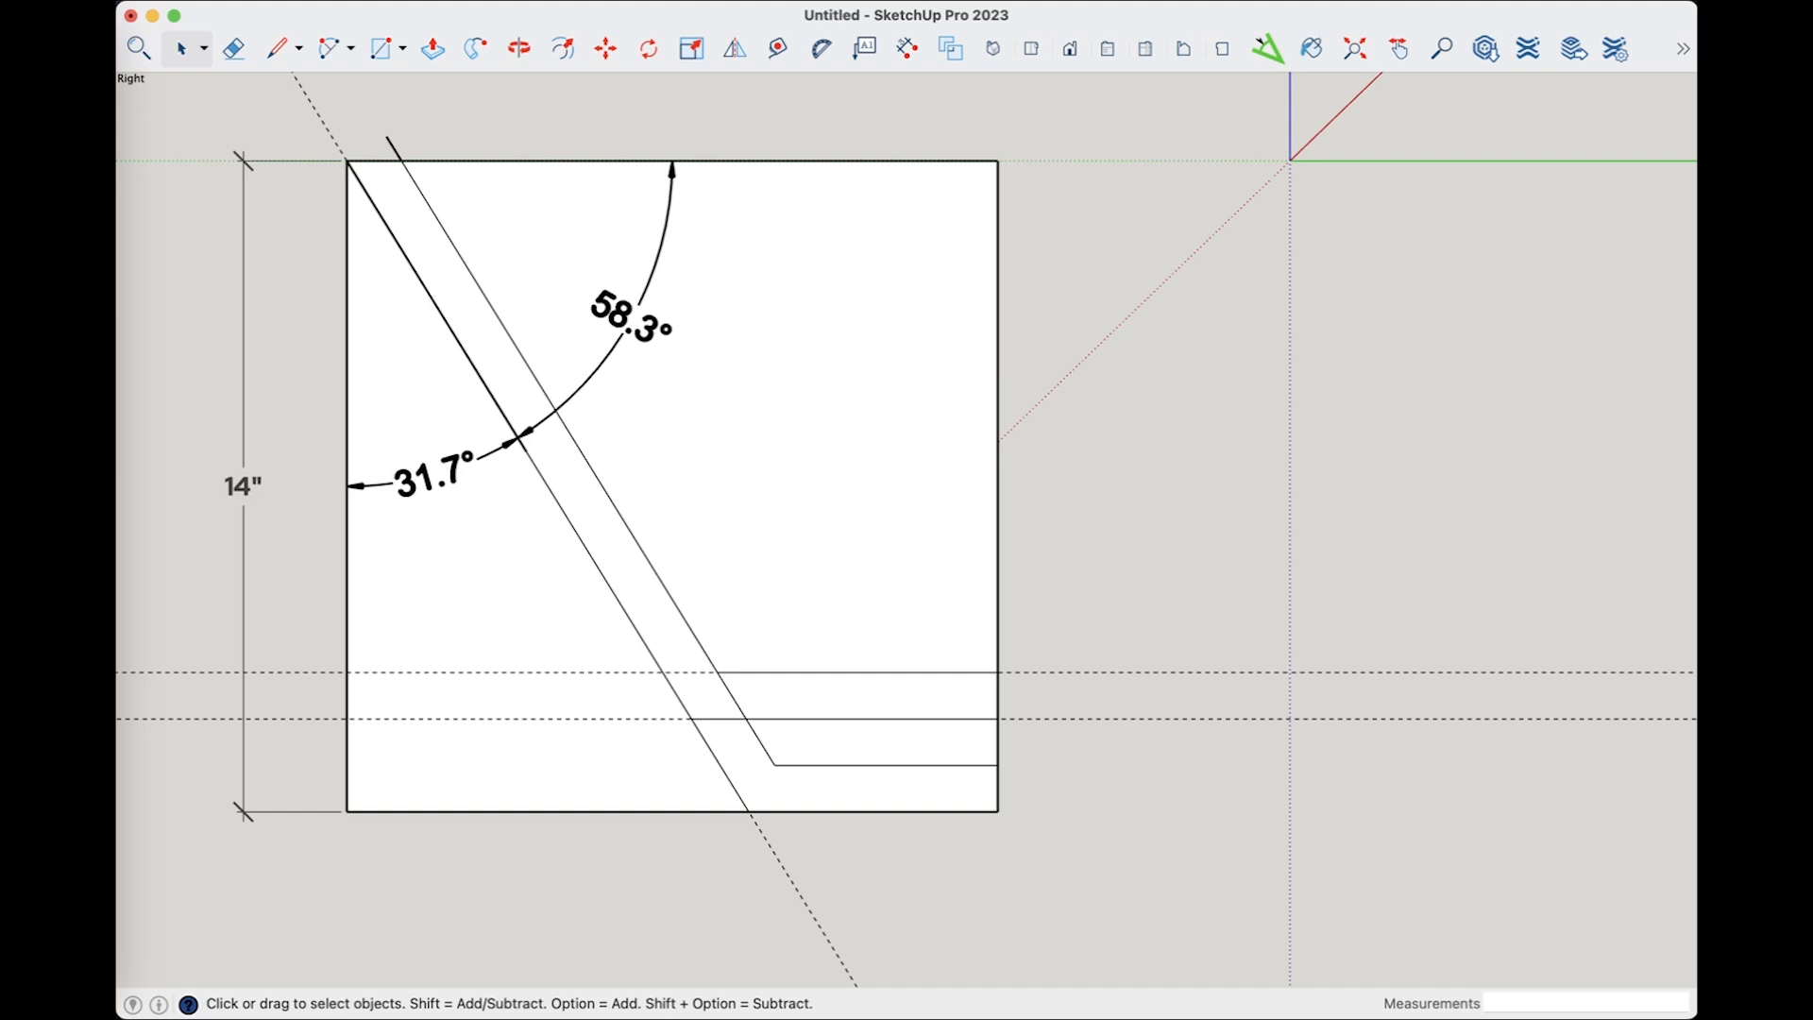
left_click(732, 696)
key("Delete")
Copy the shortened wall-and-floor profile face from its upper outer corner to the origin
left_click(742, 696)
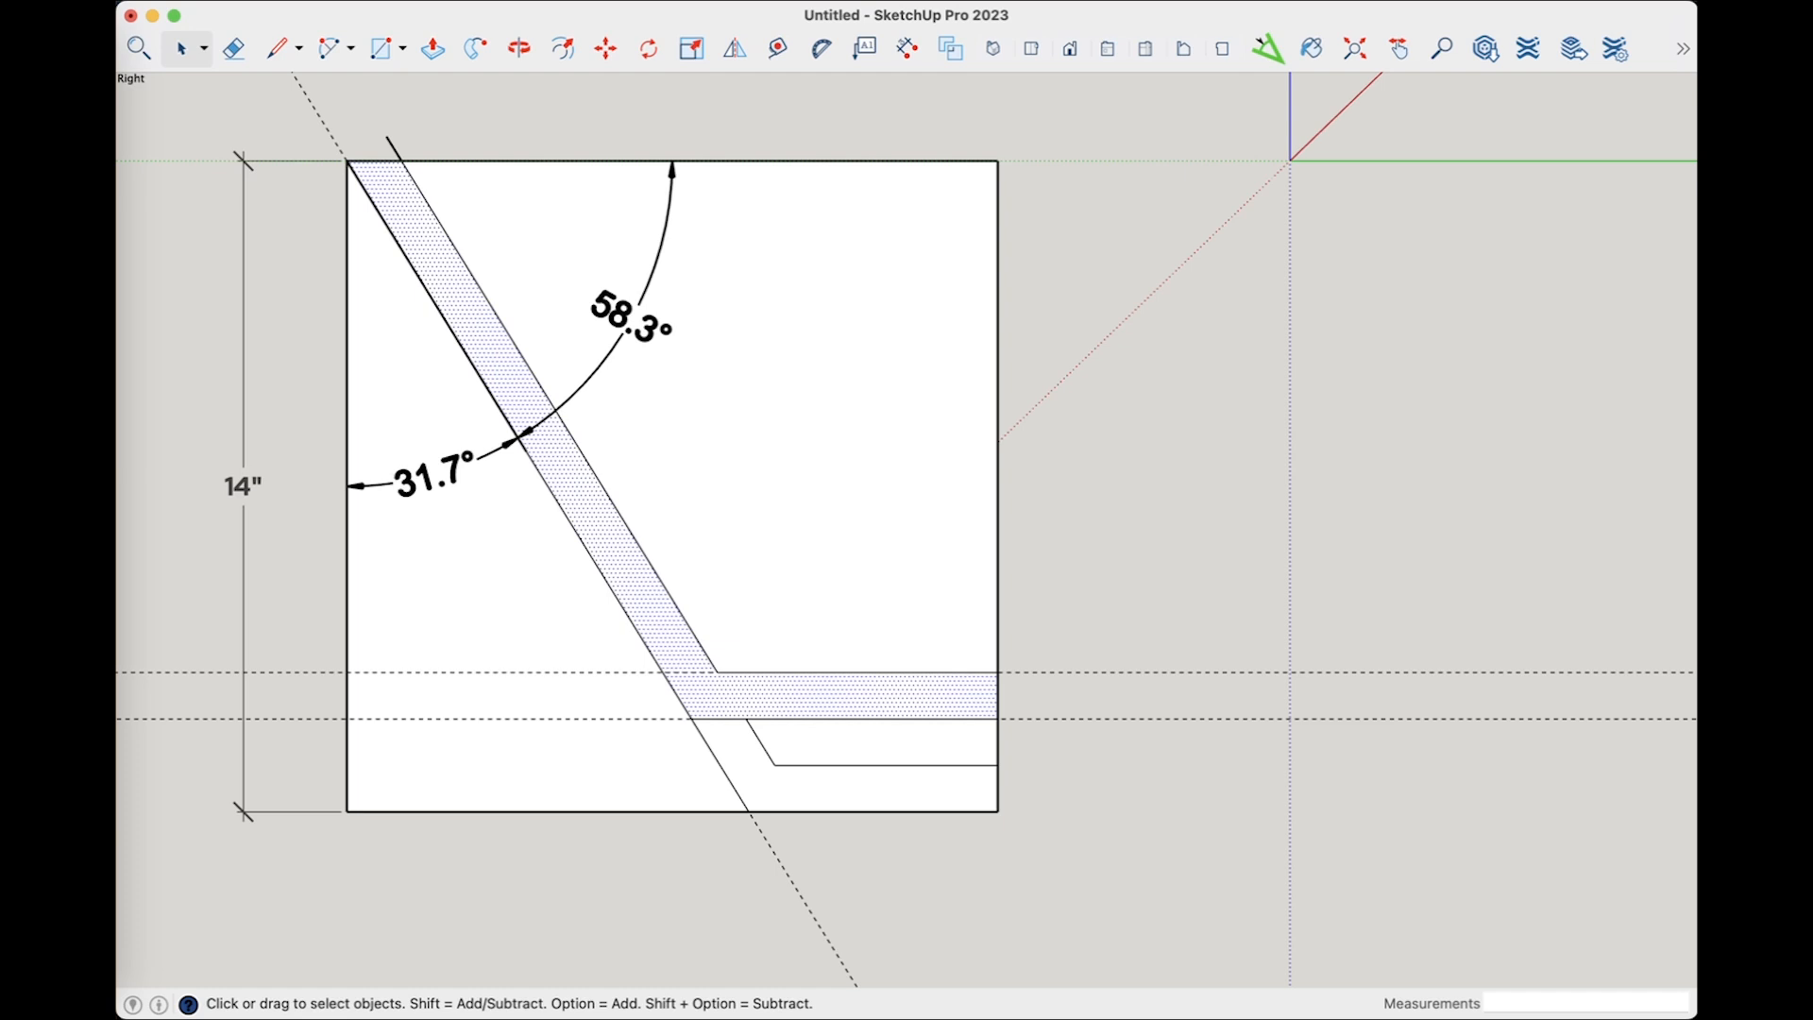
left_click(992, 48)
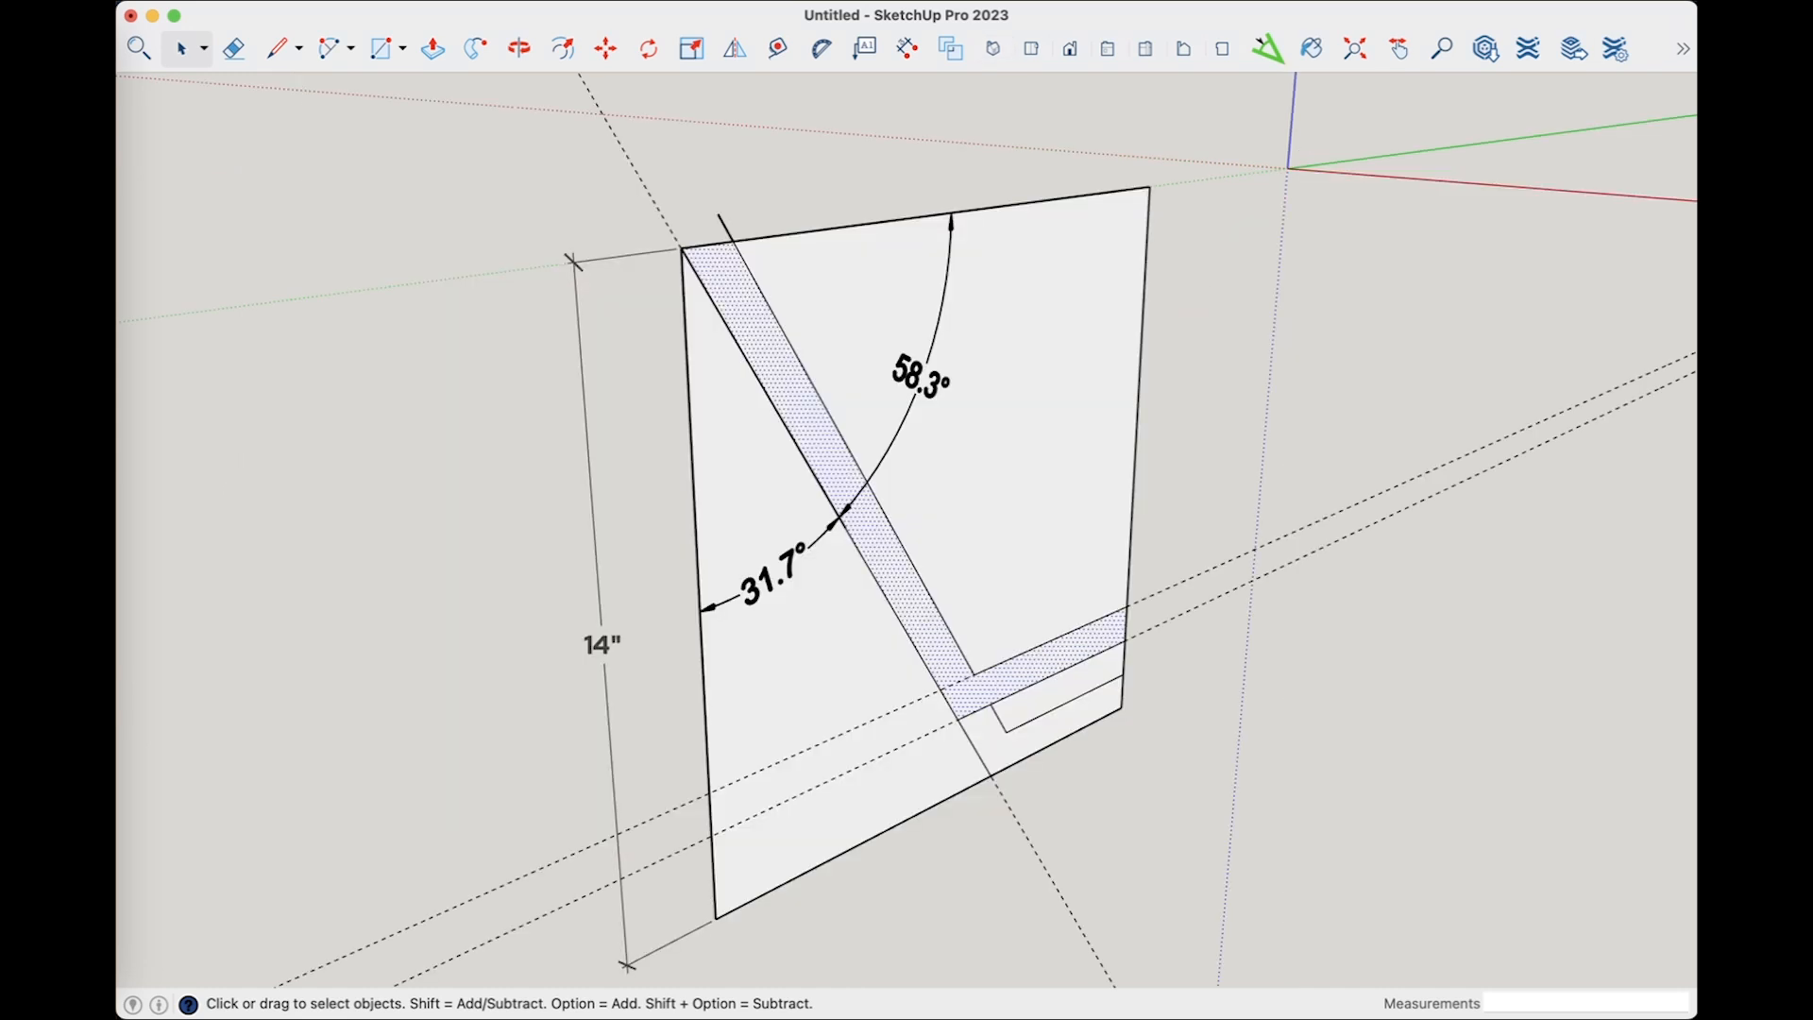
scroll(1058, 317, "down", 6)
middle_click_drag(1369, 231, 823, 427, "shift")
key("m")
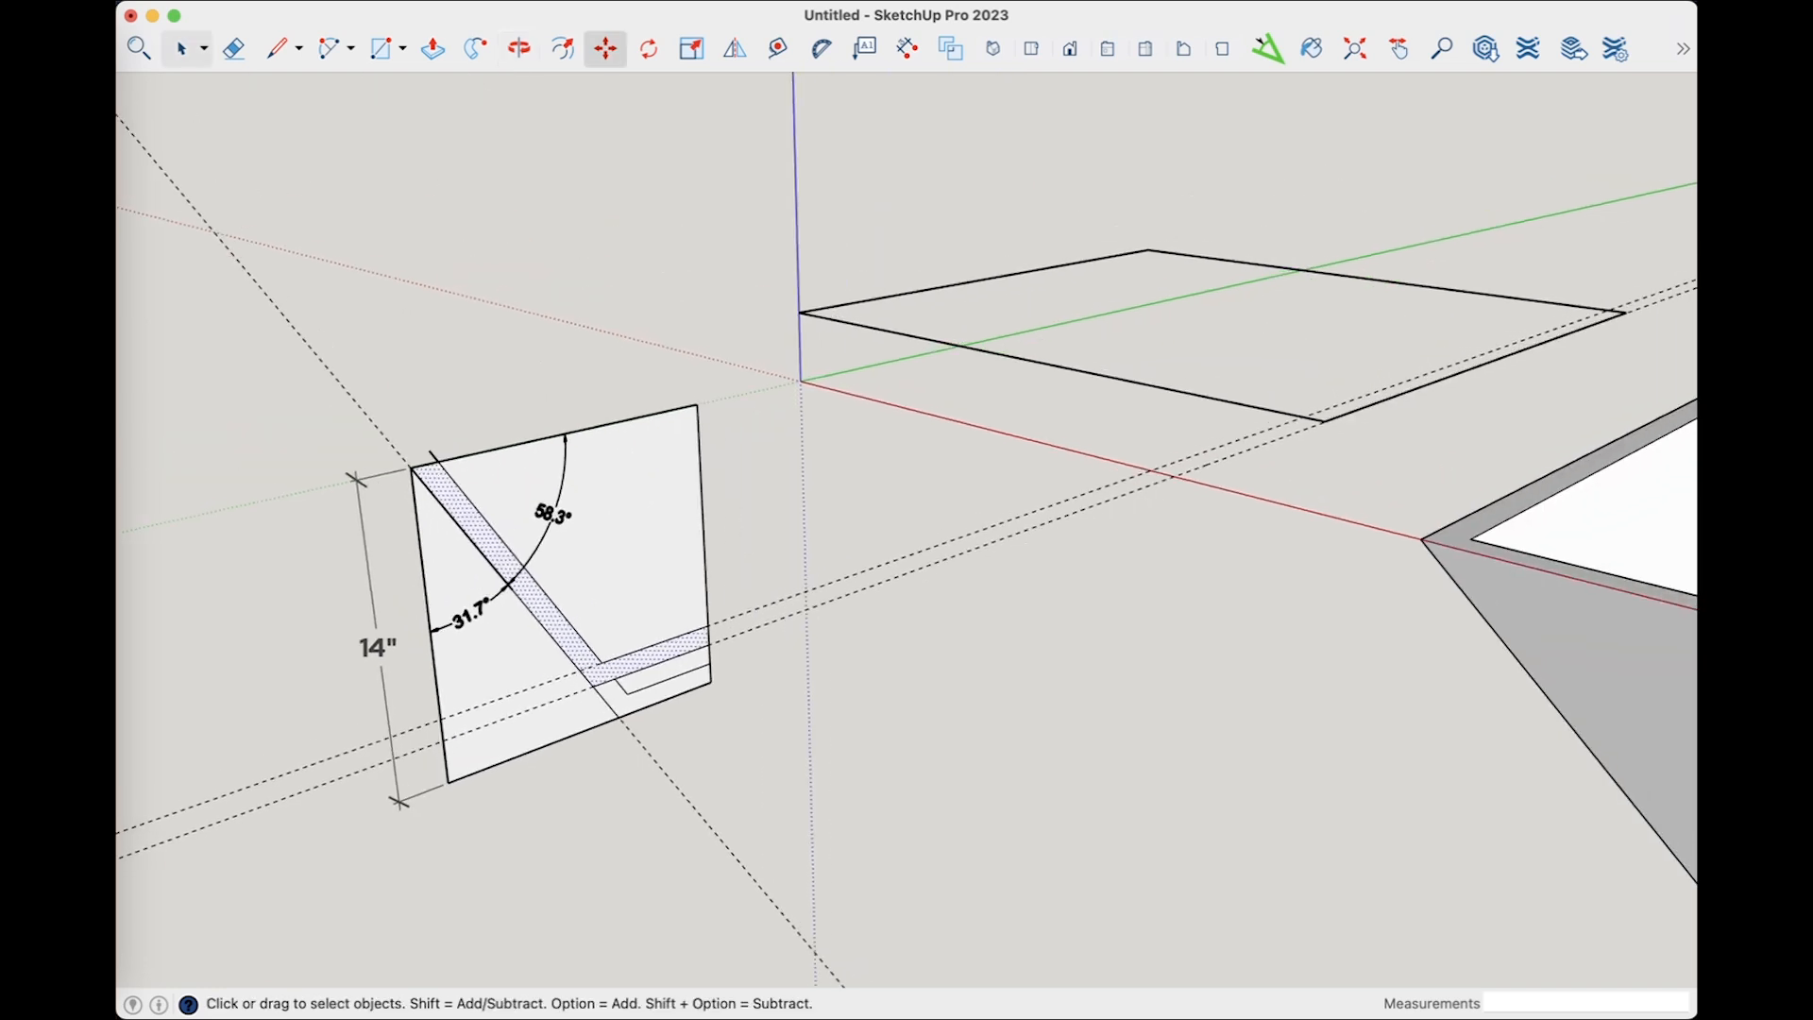
key("alt")
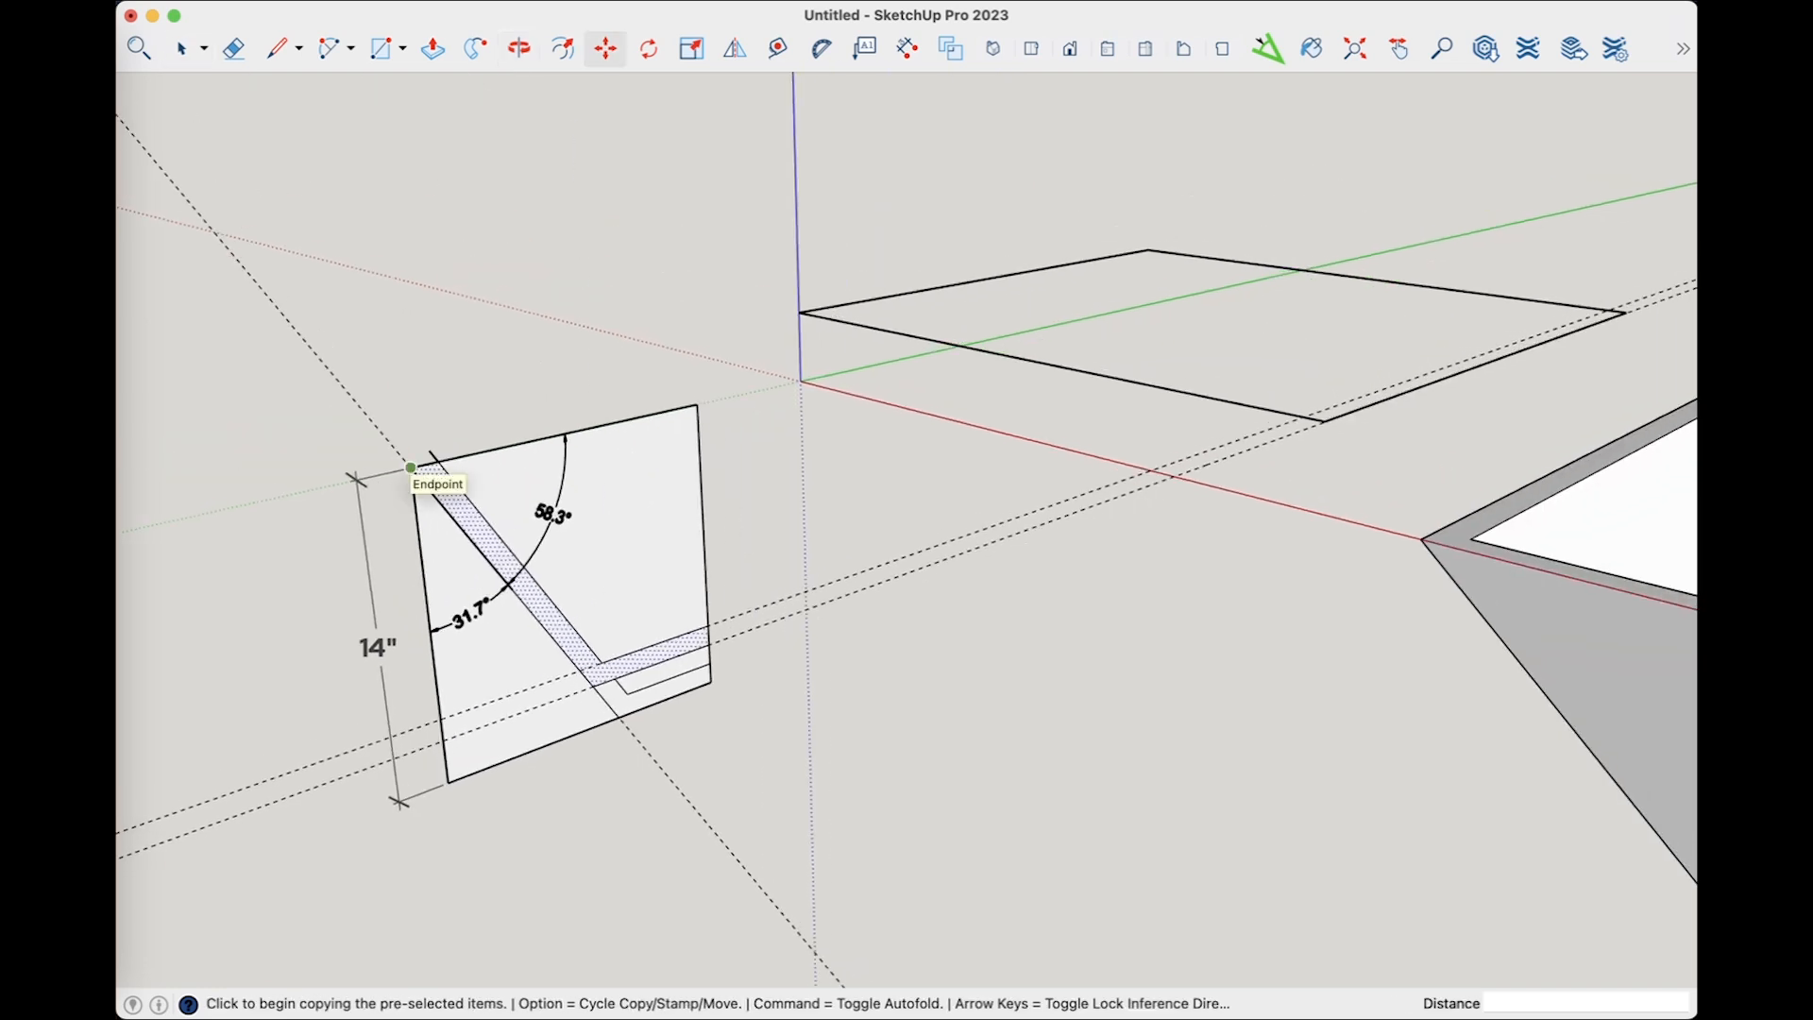
left_click(411, 467)
left_click(801, 380)
key("space")
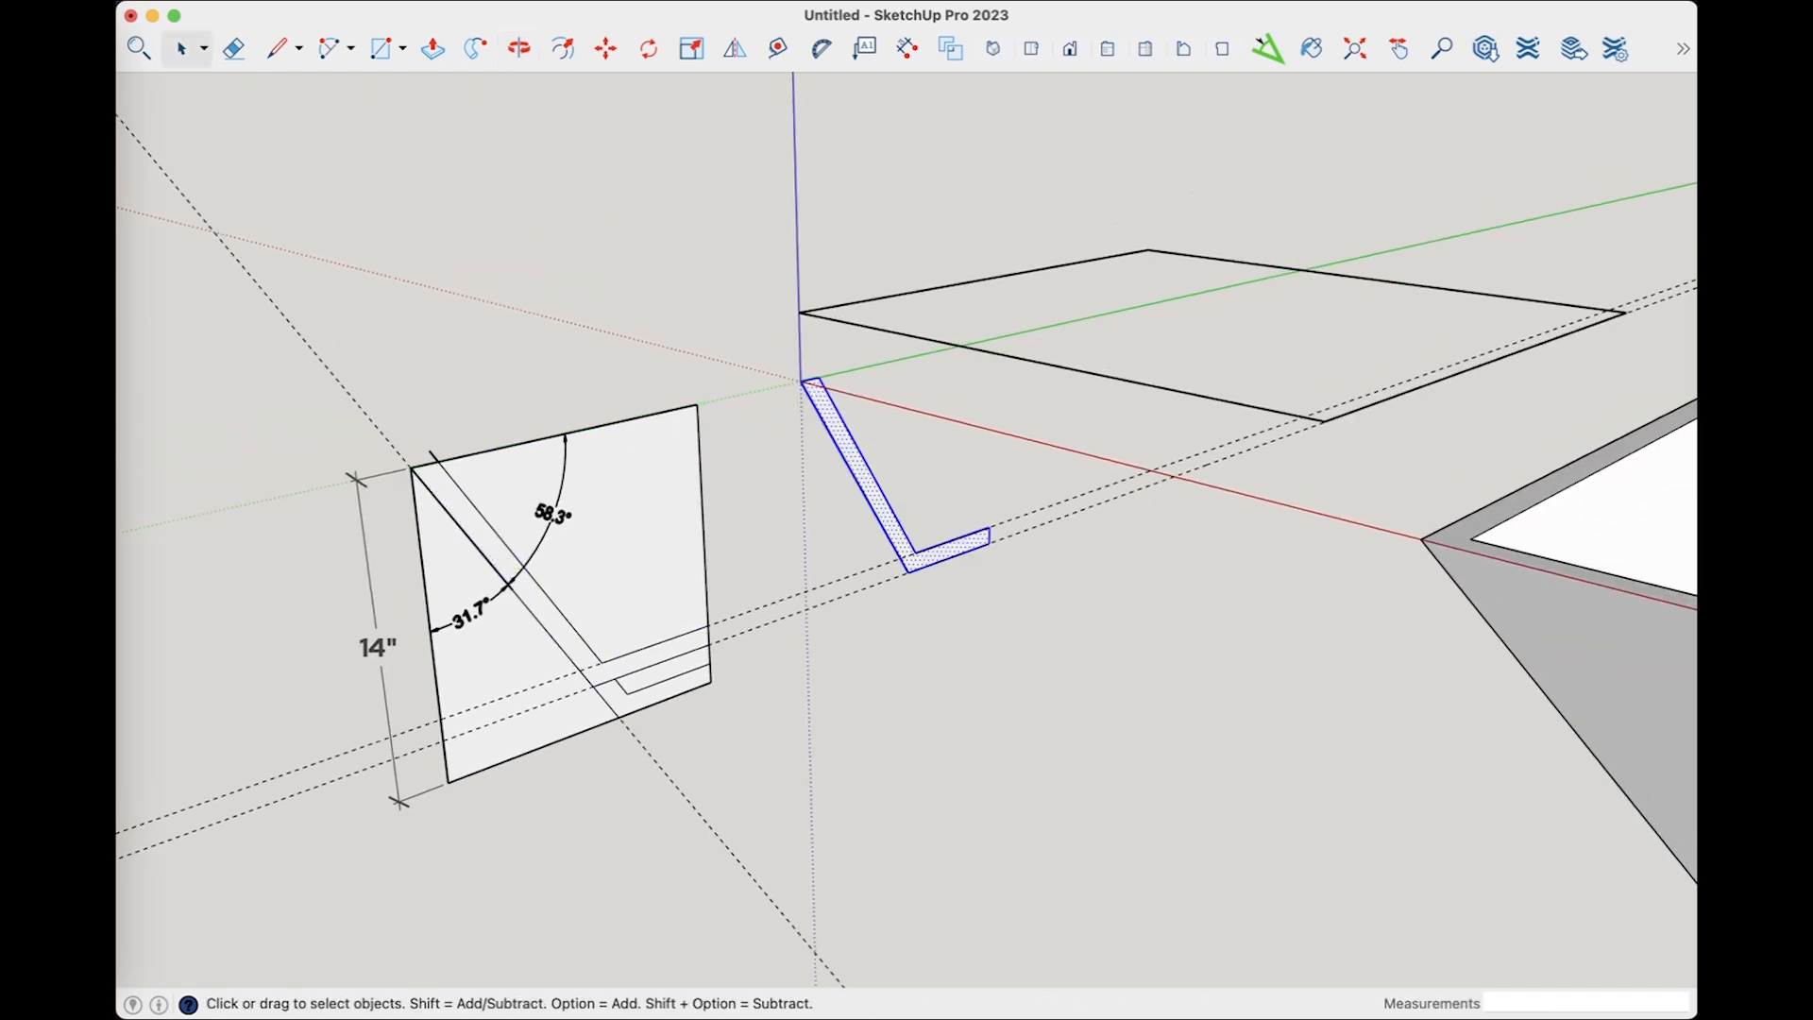
Sweep the copied profile along the rectangular outline above the origin with Follow Me
left_click(981, 350)
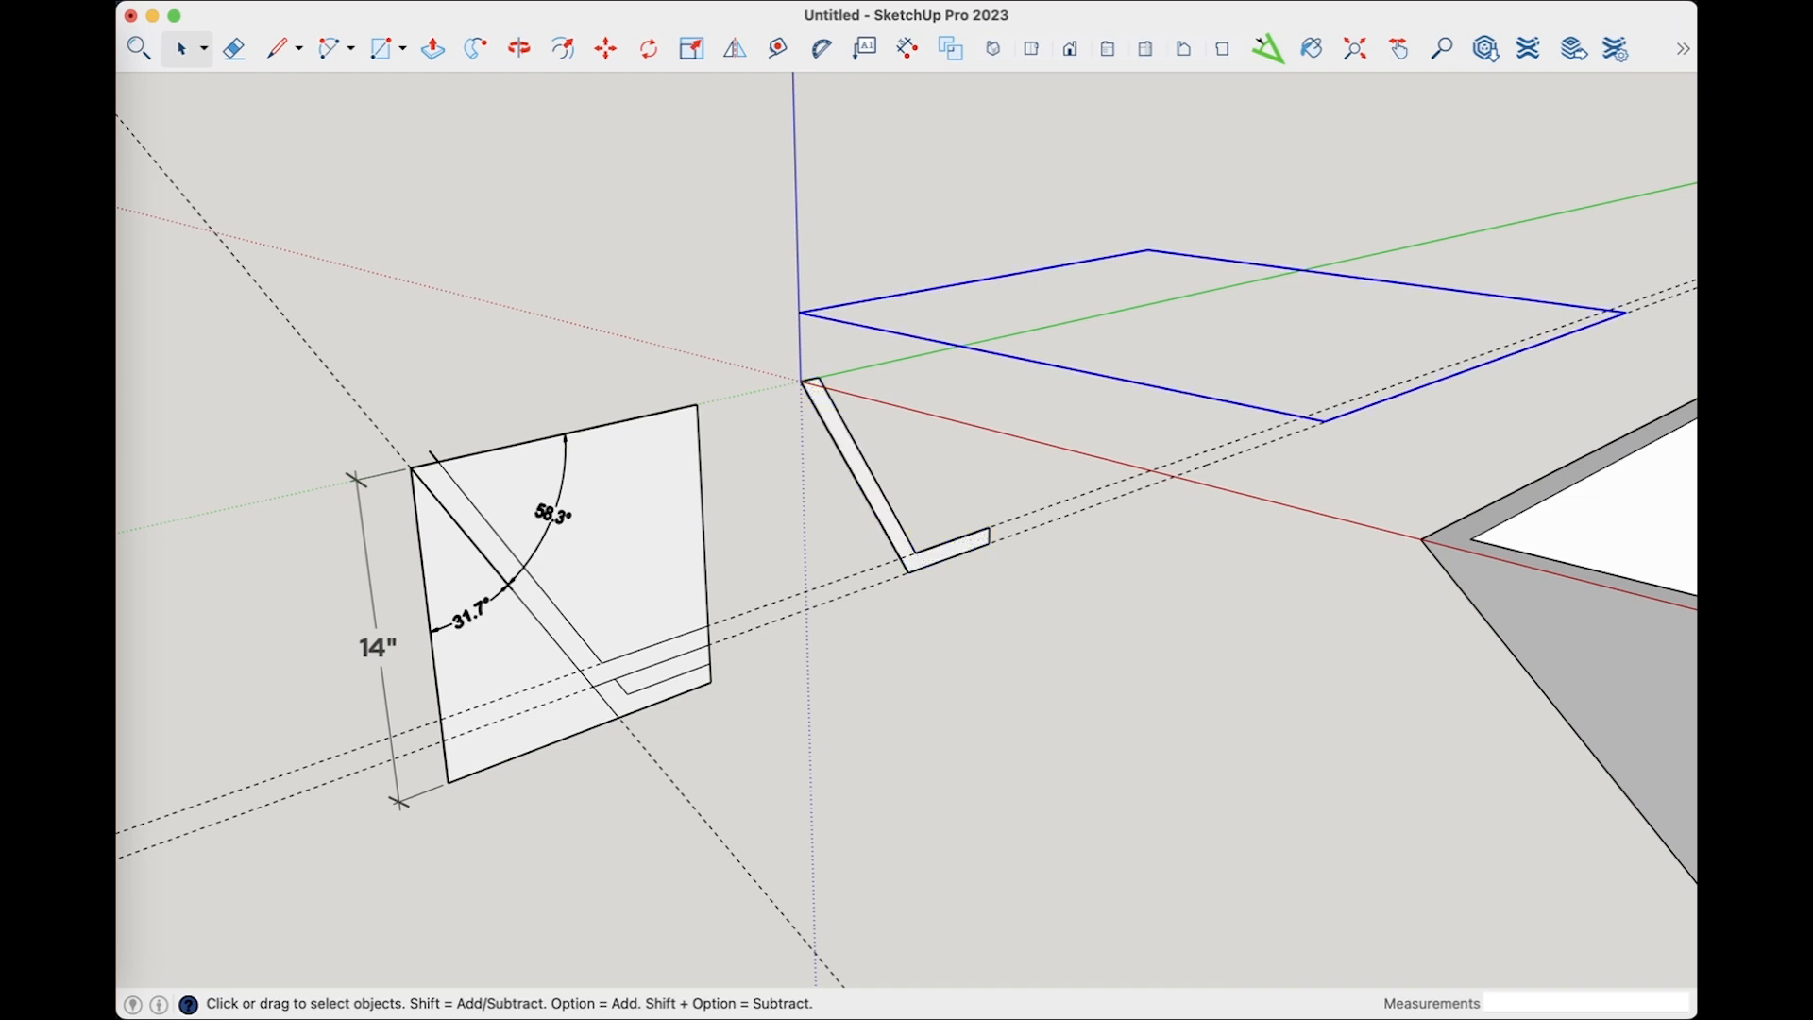
left_click(475, 48)
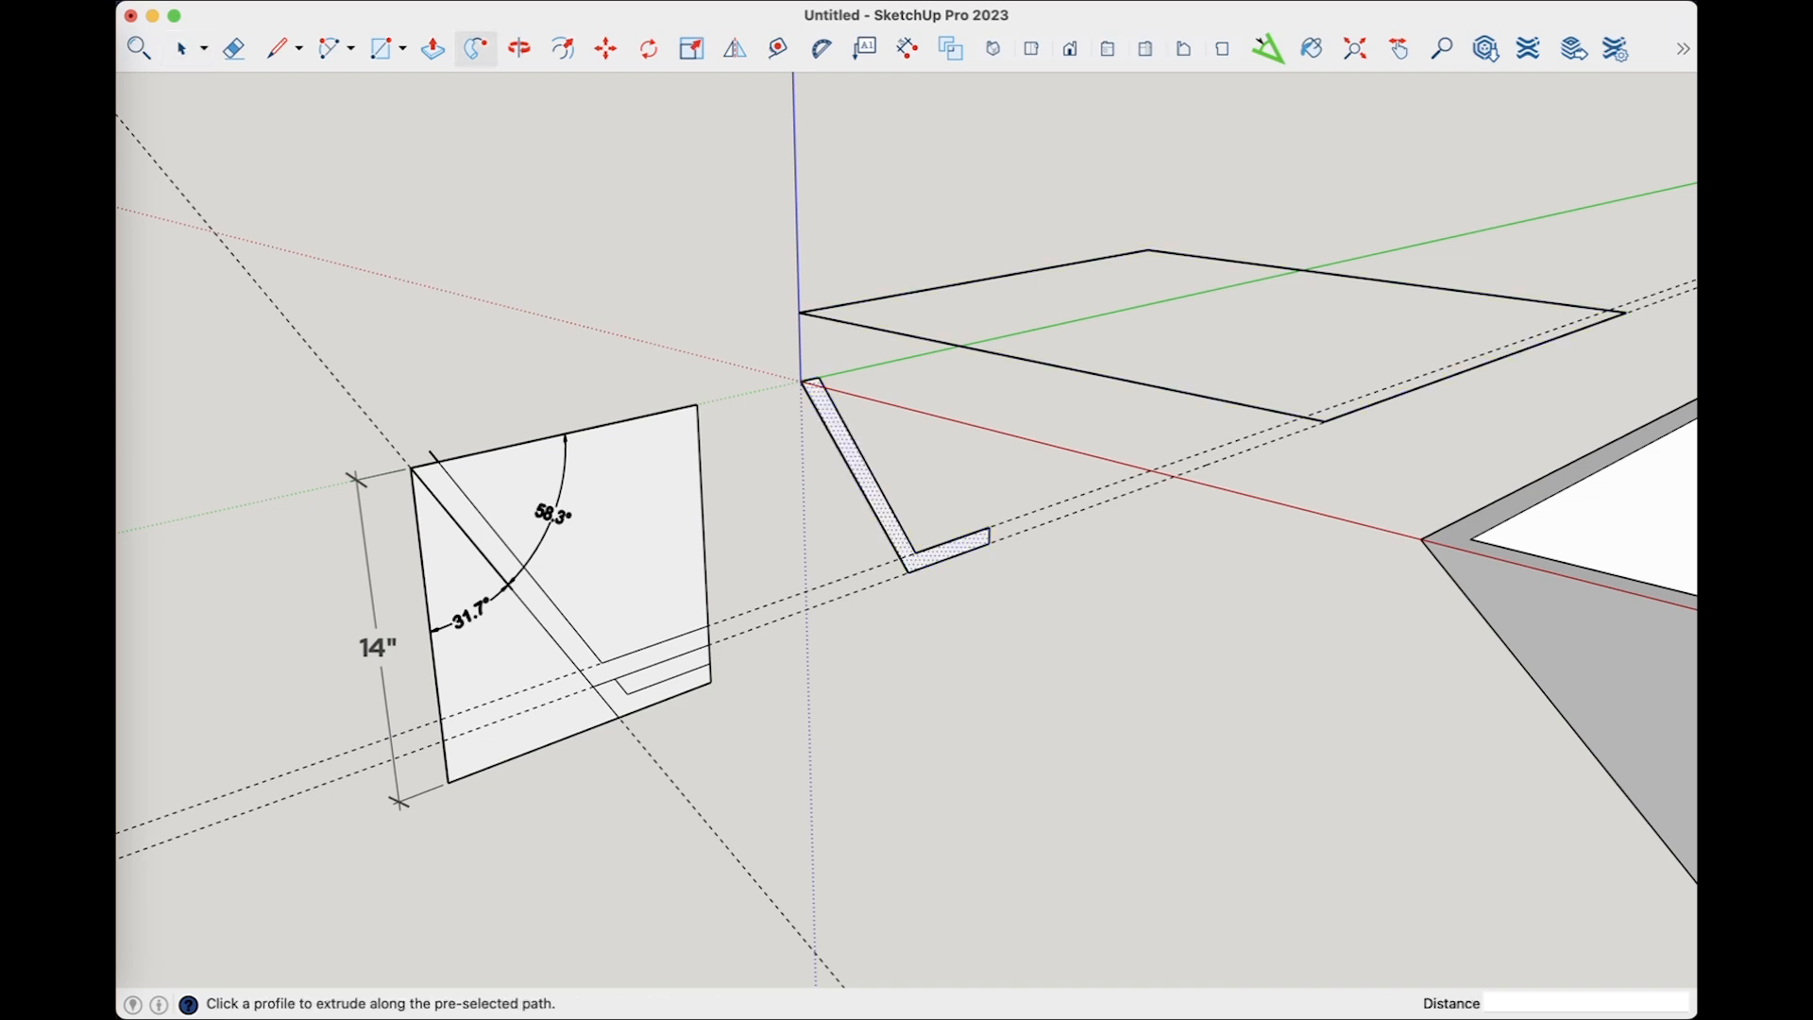
left_click(857, 464)
Add an angle dimension in the front view between the new box's top edge and its right slanted edge
left_click(1070, 48)
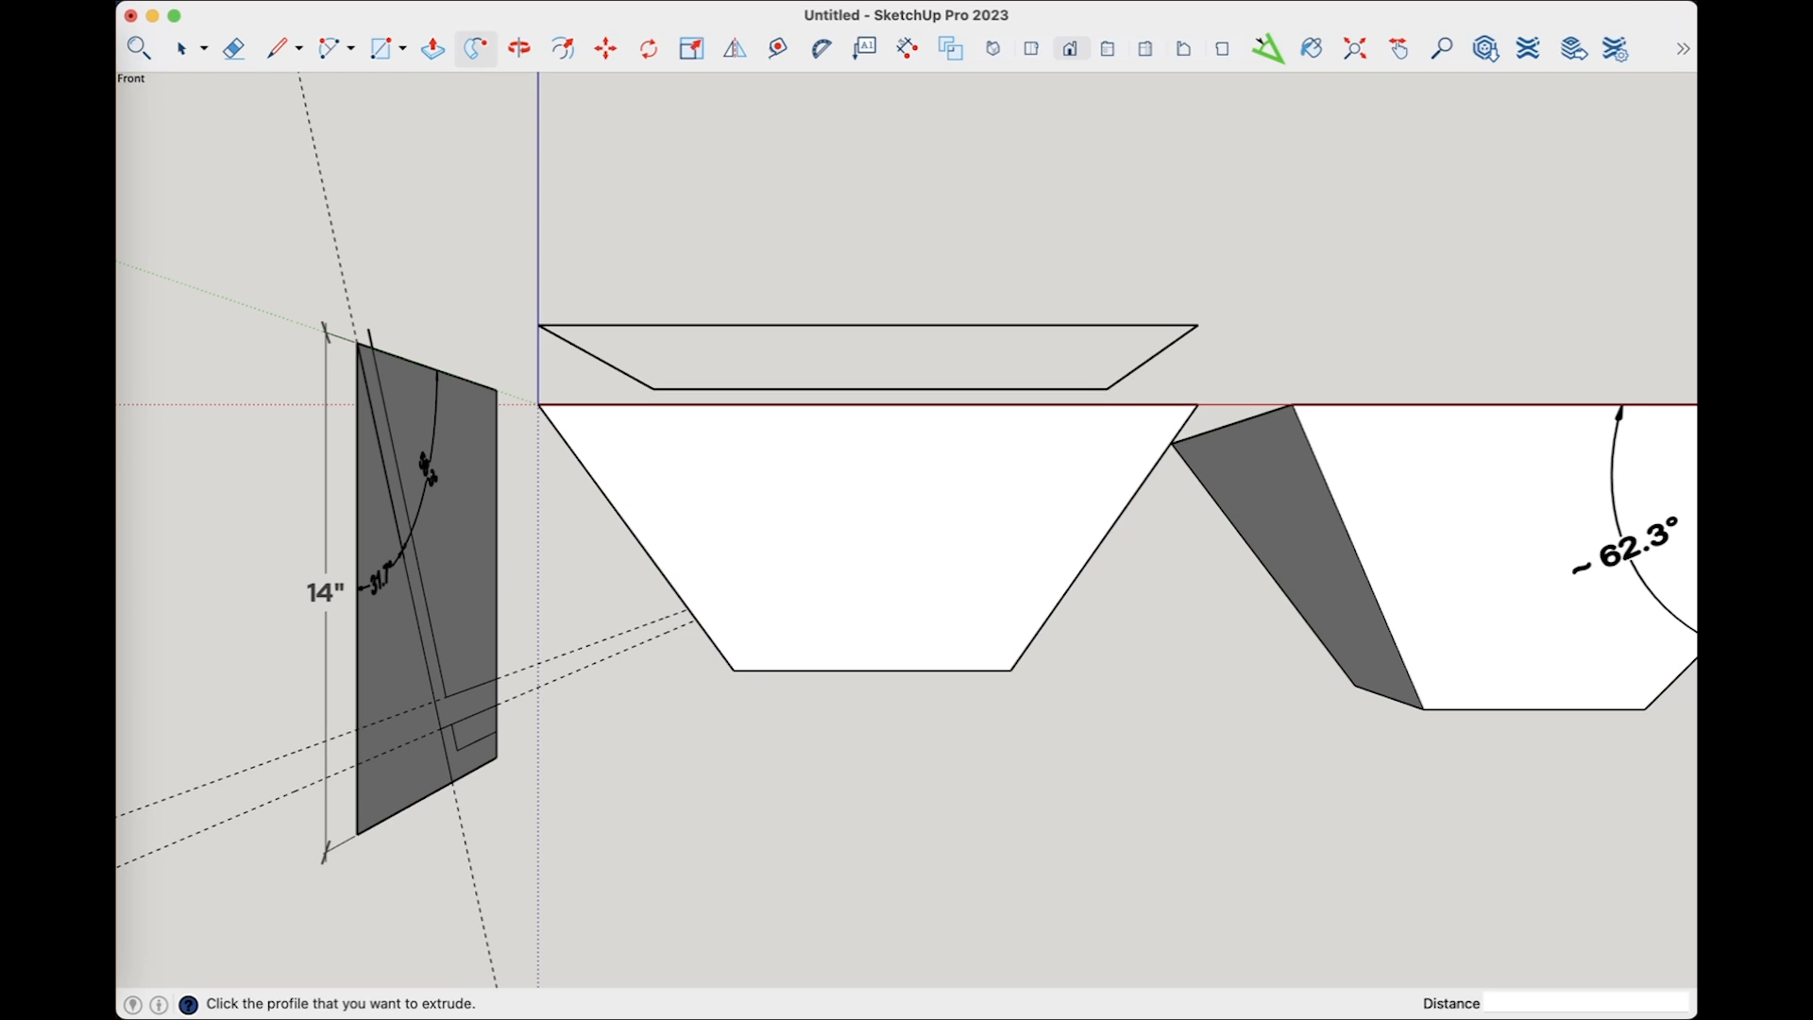
left_click(1268, 48)
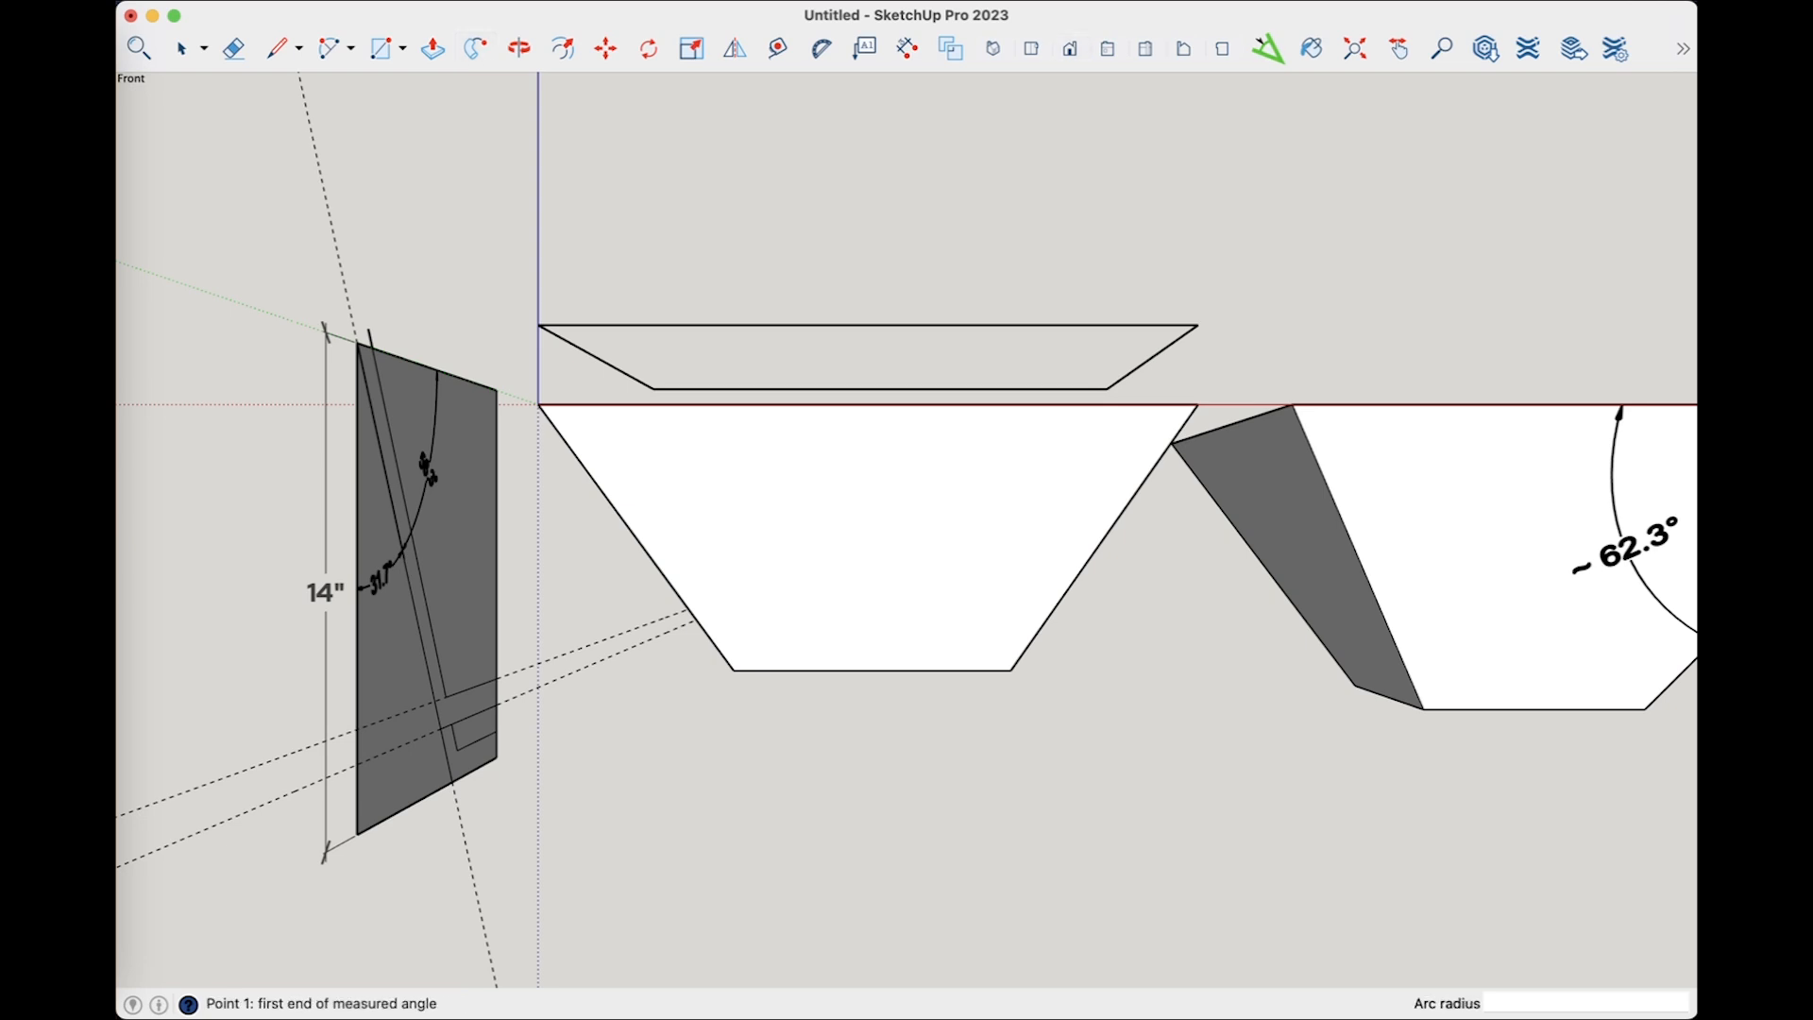
left_click(866, 405)
left_click(1197, 404)
left_click(1032, 641)
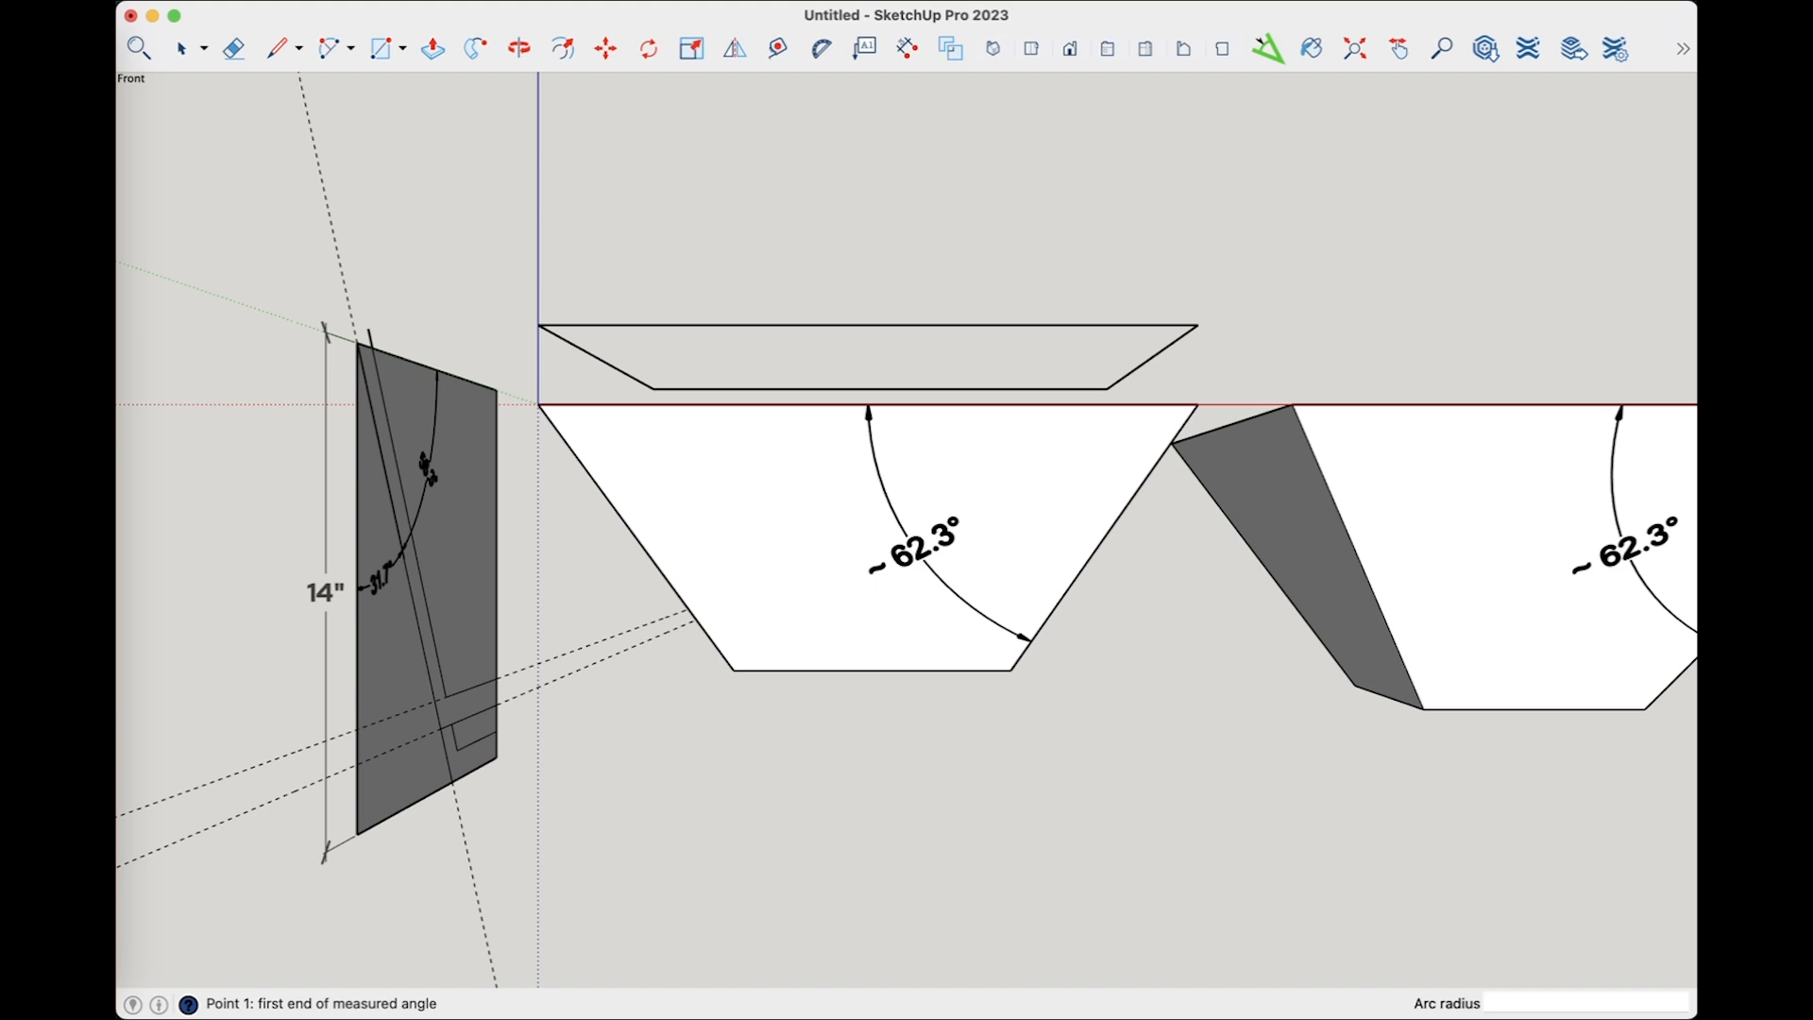
Group the shallower box with its angle dimension and move the group 36" along the red axis
scroll(1114, 661, "down", 1)
key("shift+z")
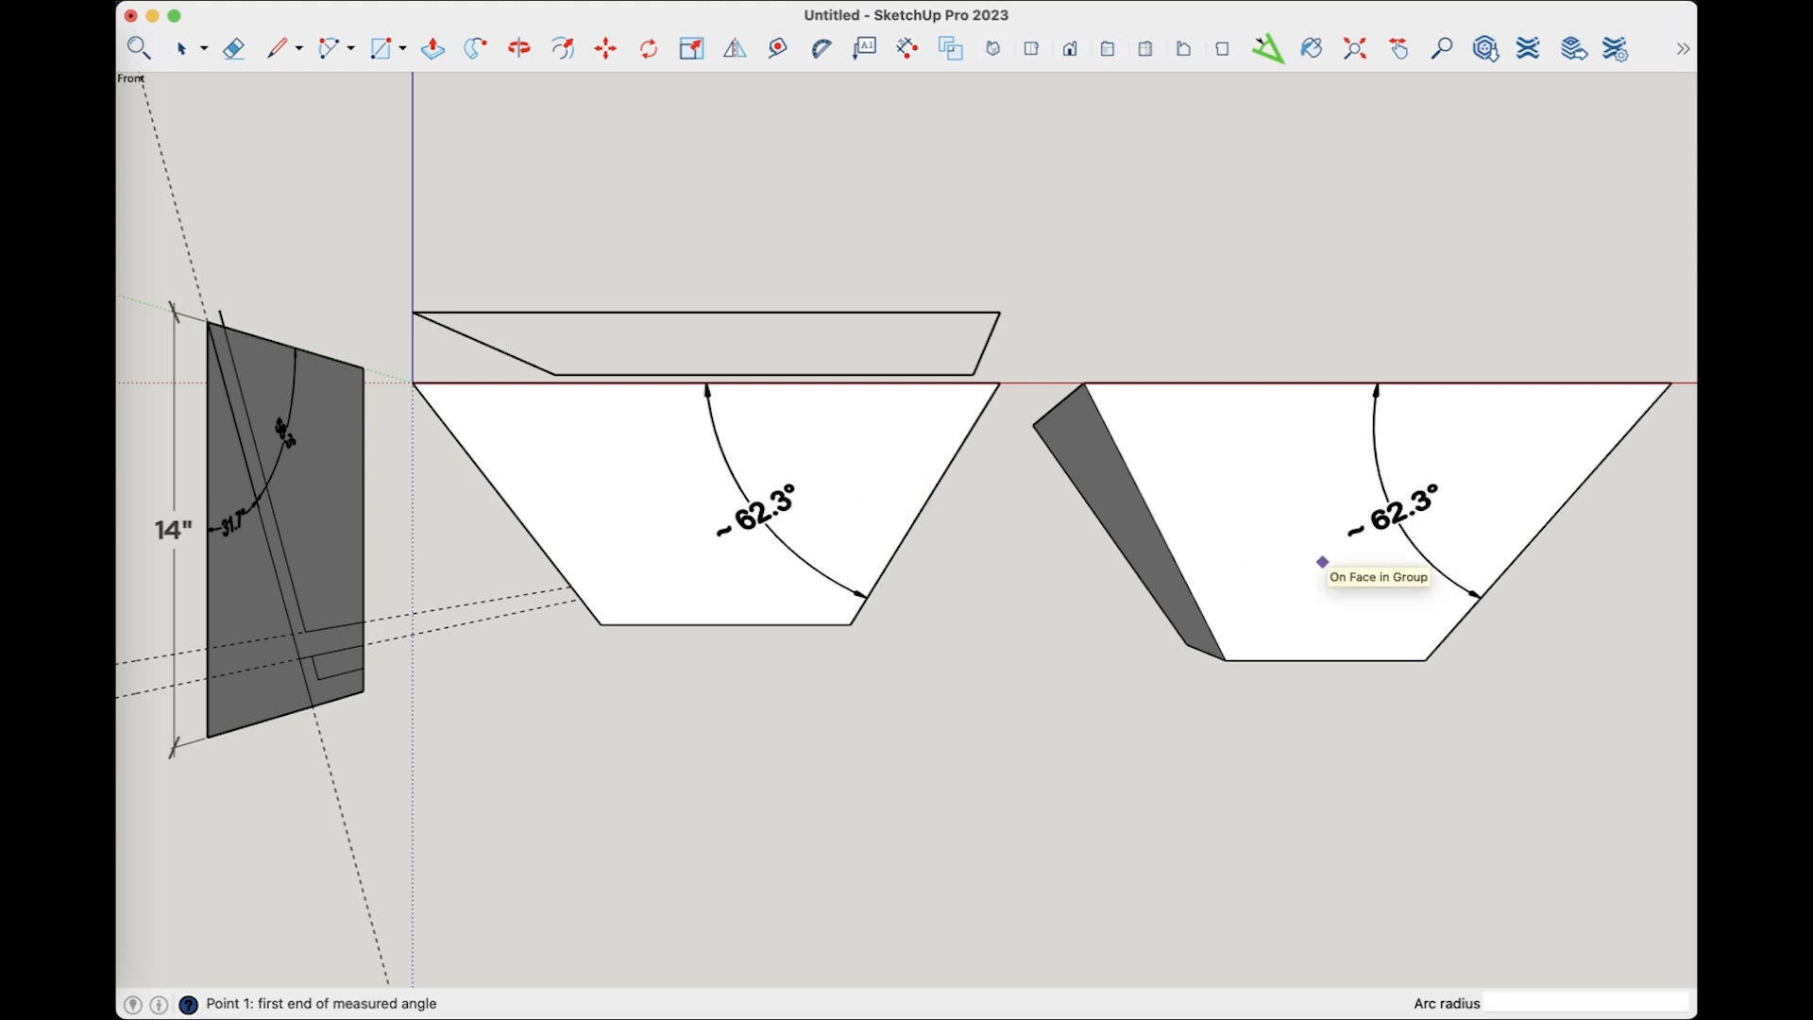
middle_click_drag(1322, 562, 1345, 694)
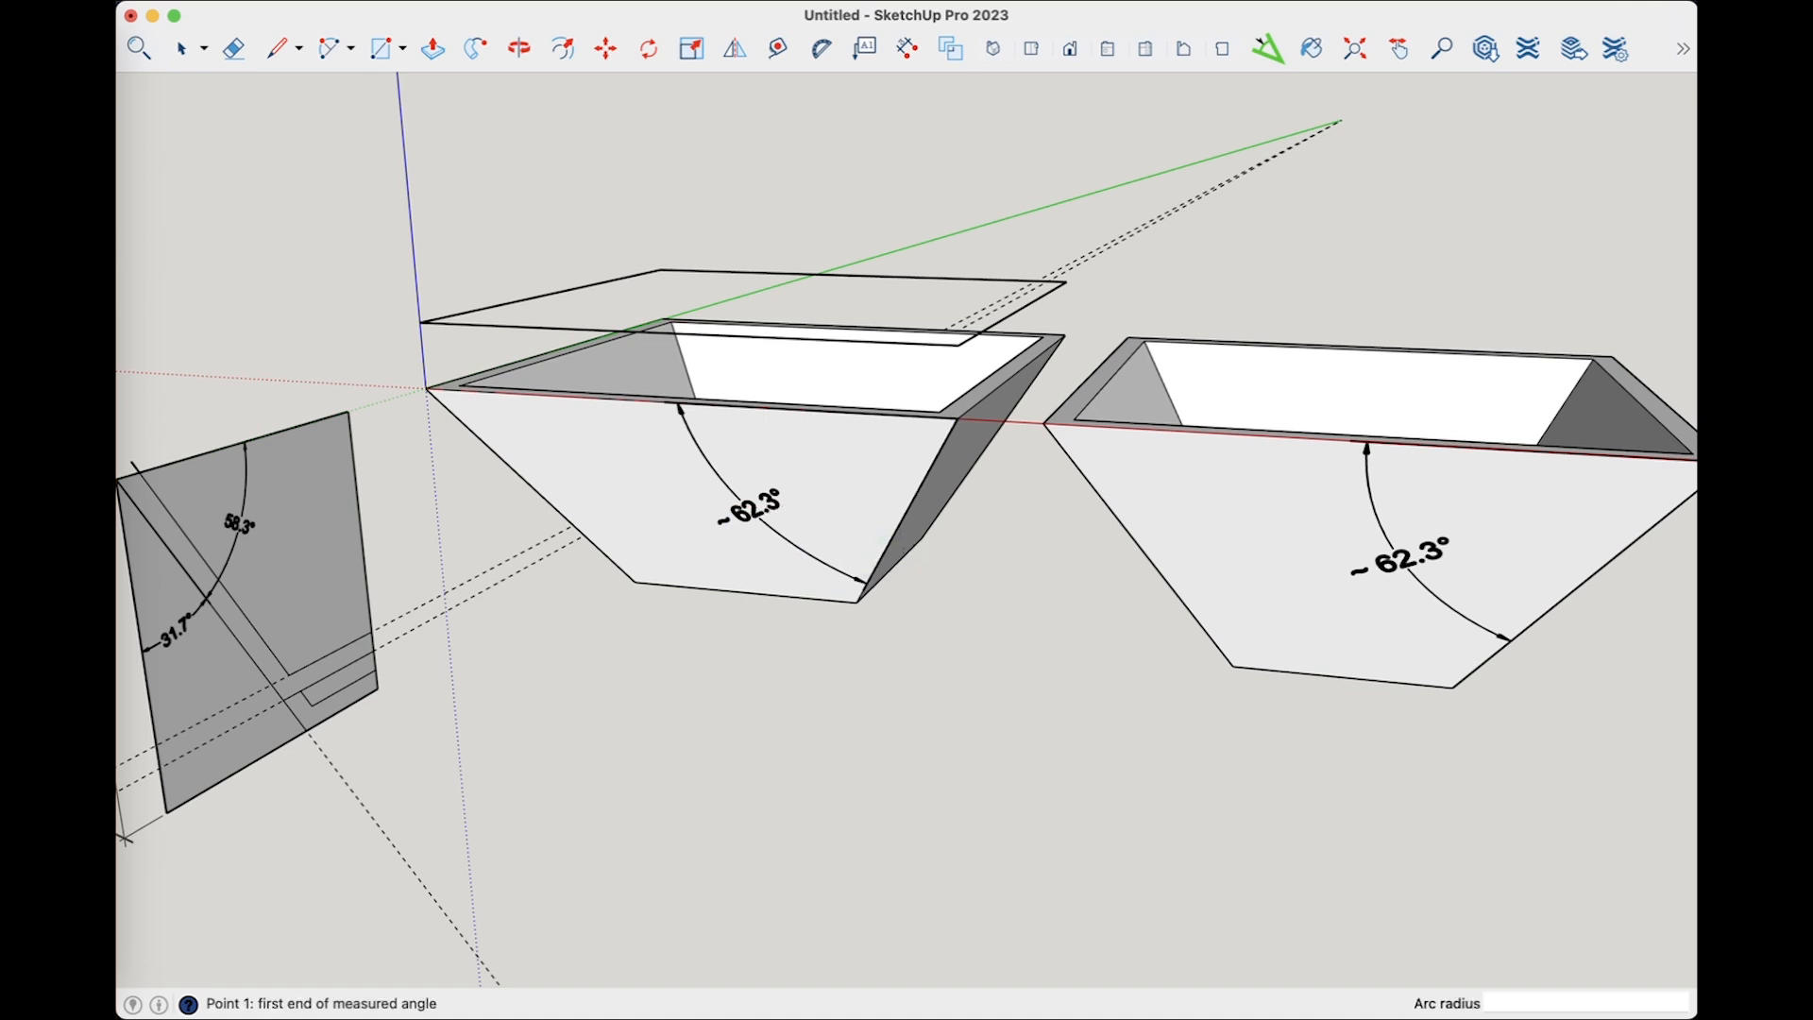
key("space")
triple_click(755, 538)
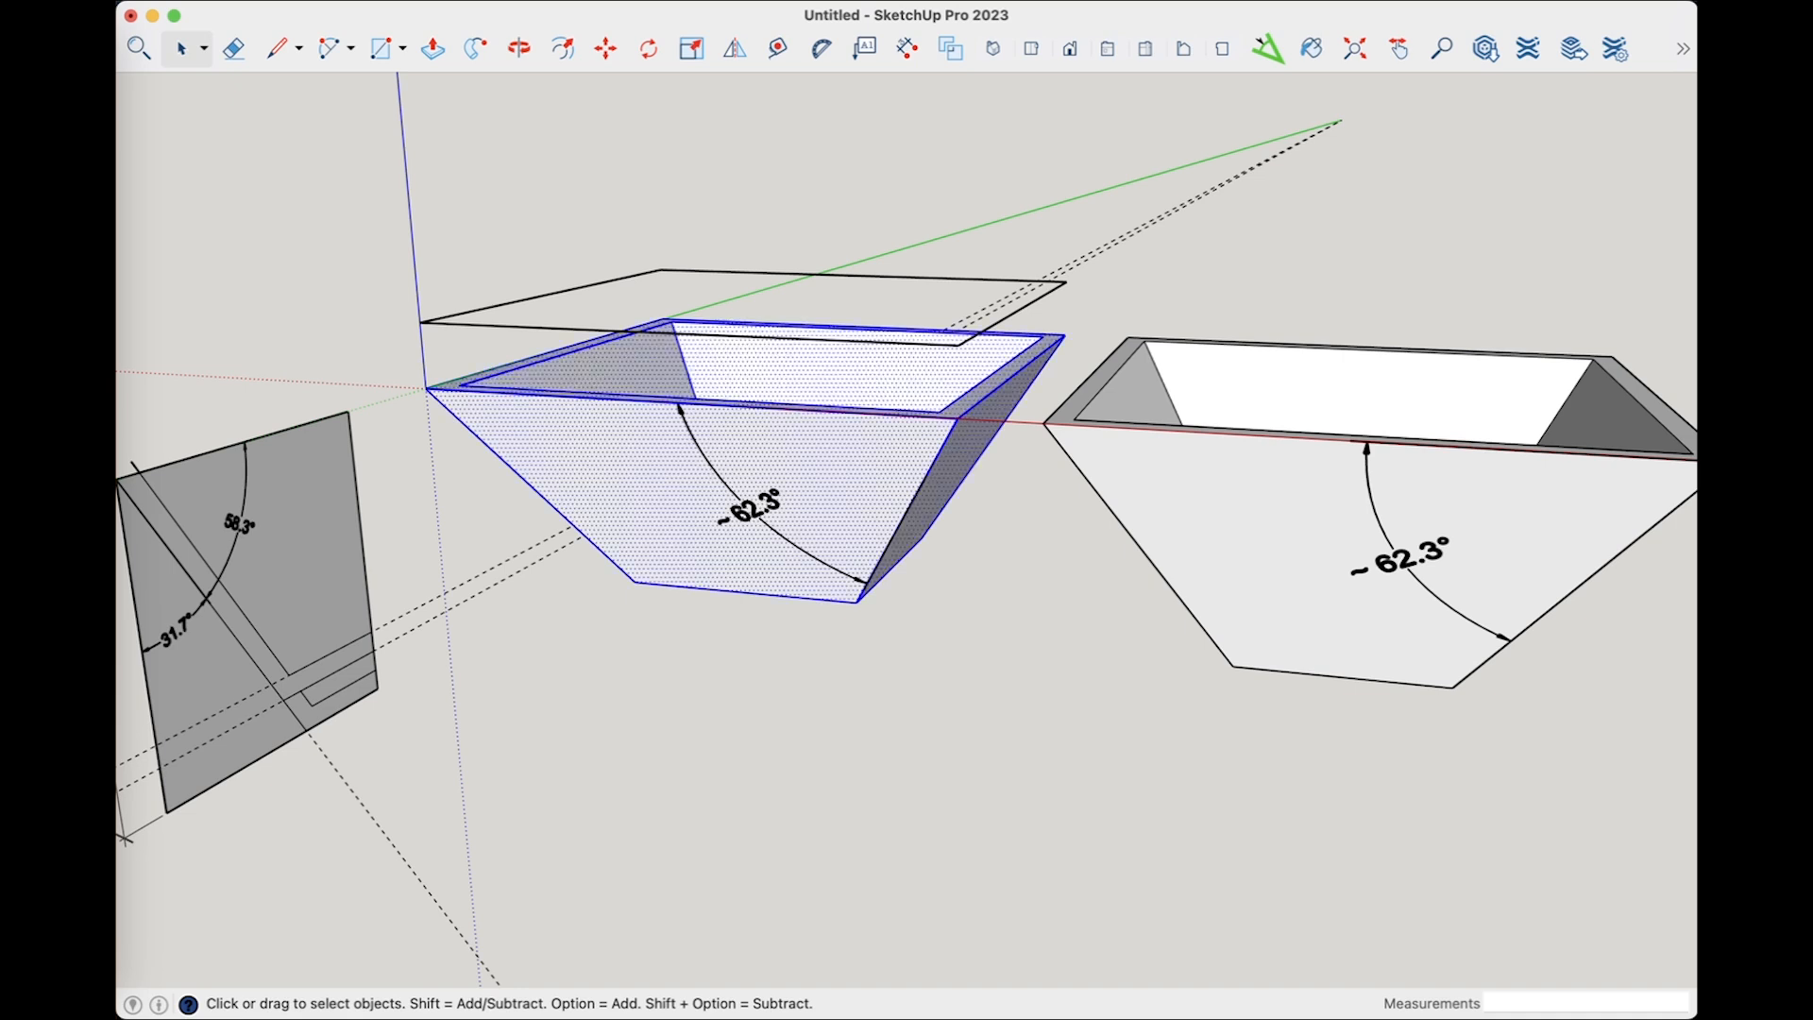
right_click(643, 482)
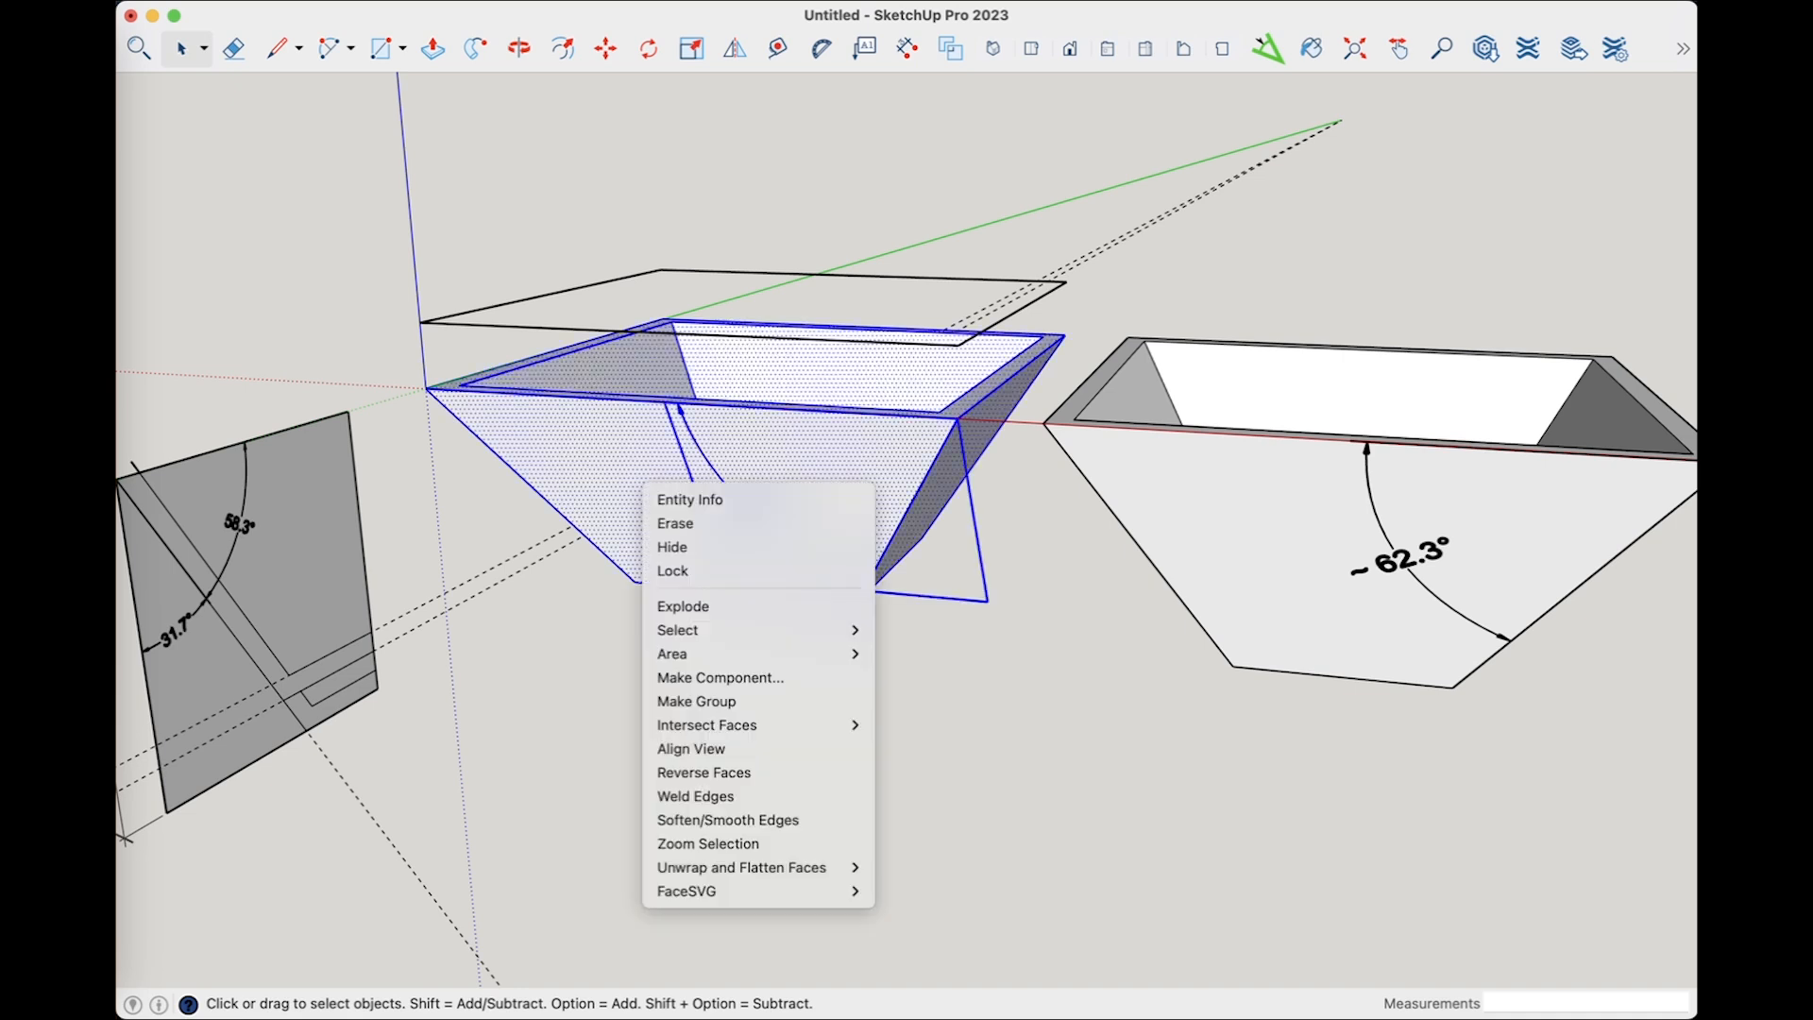
left_click(696, 701)
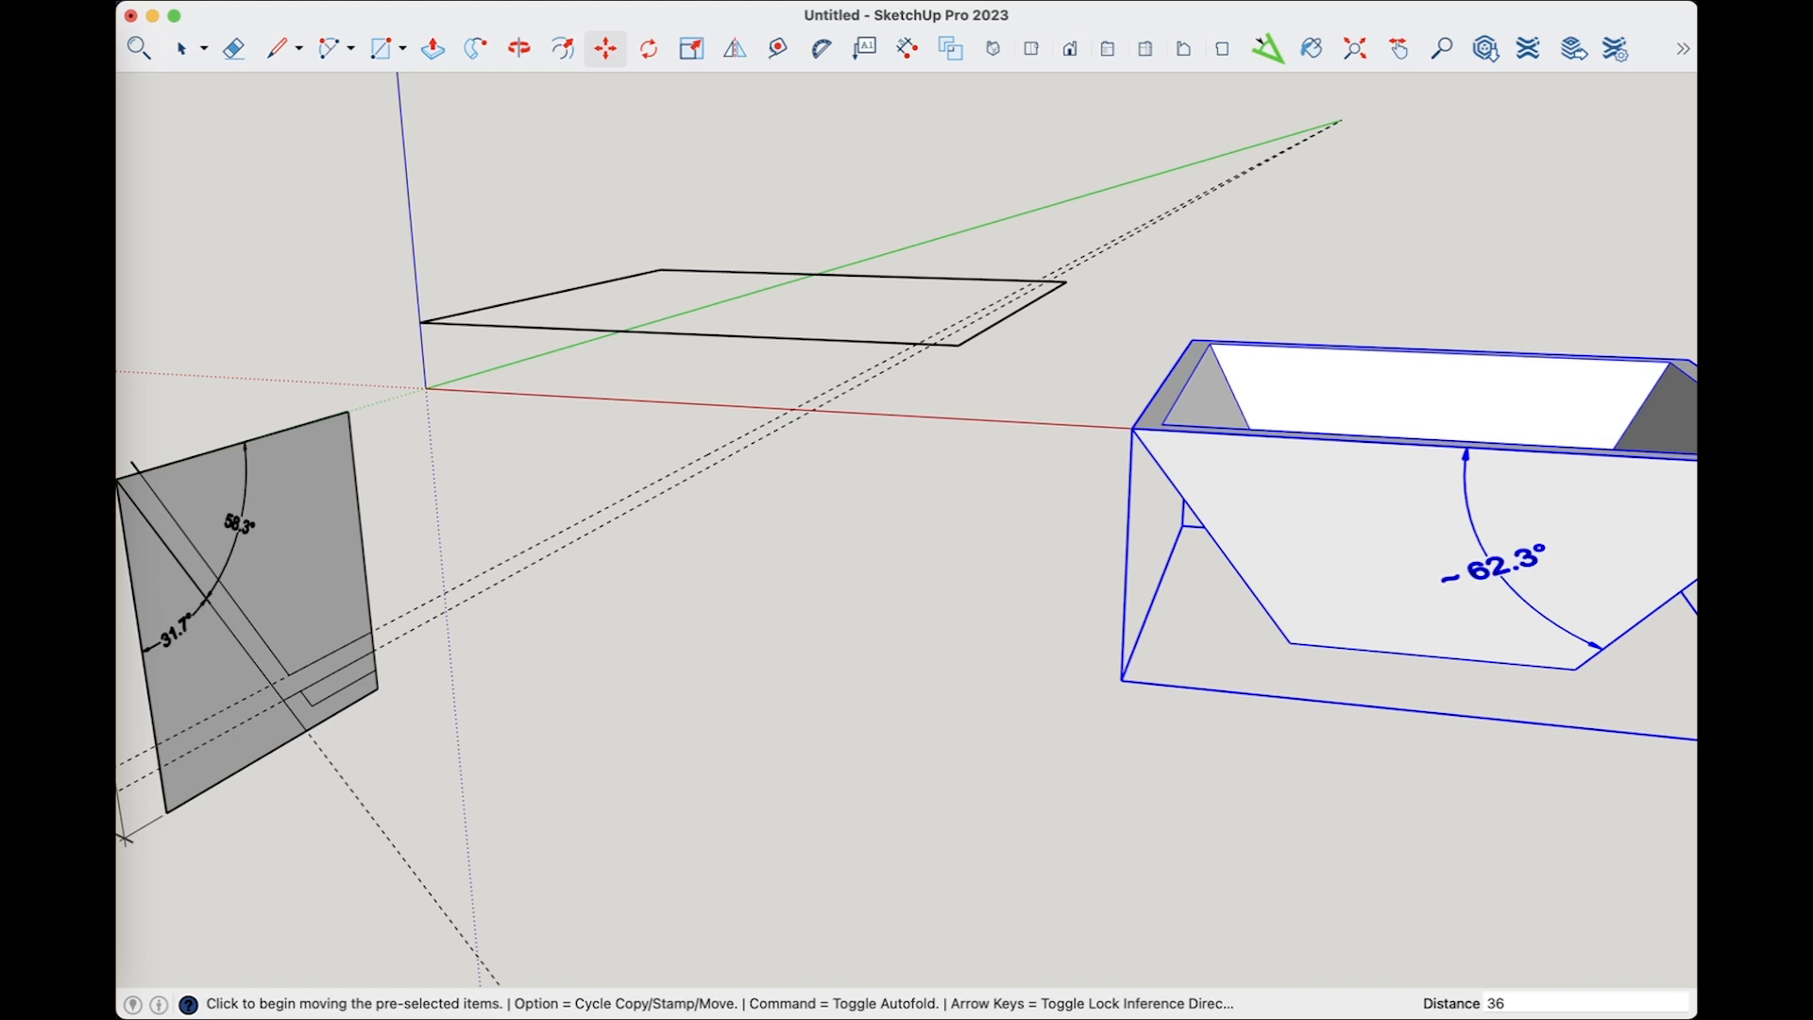
key("space")
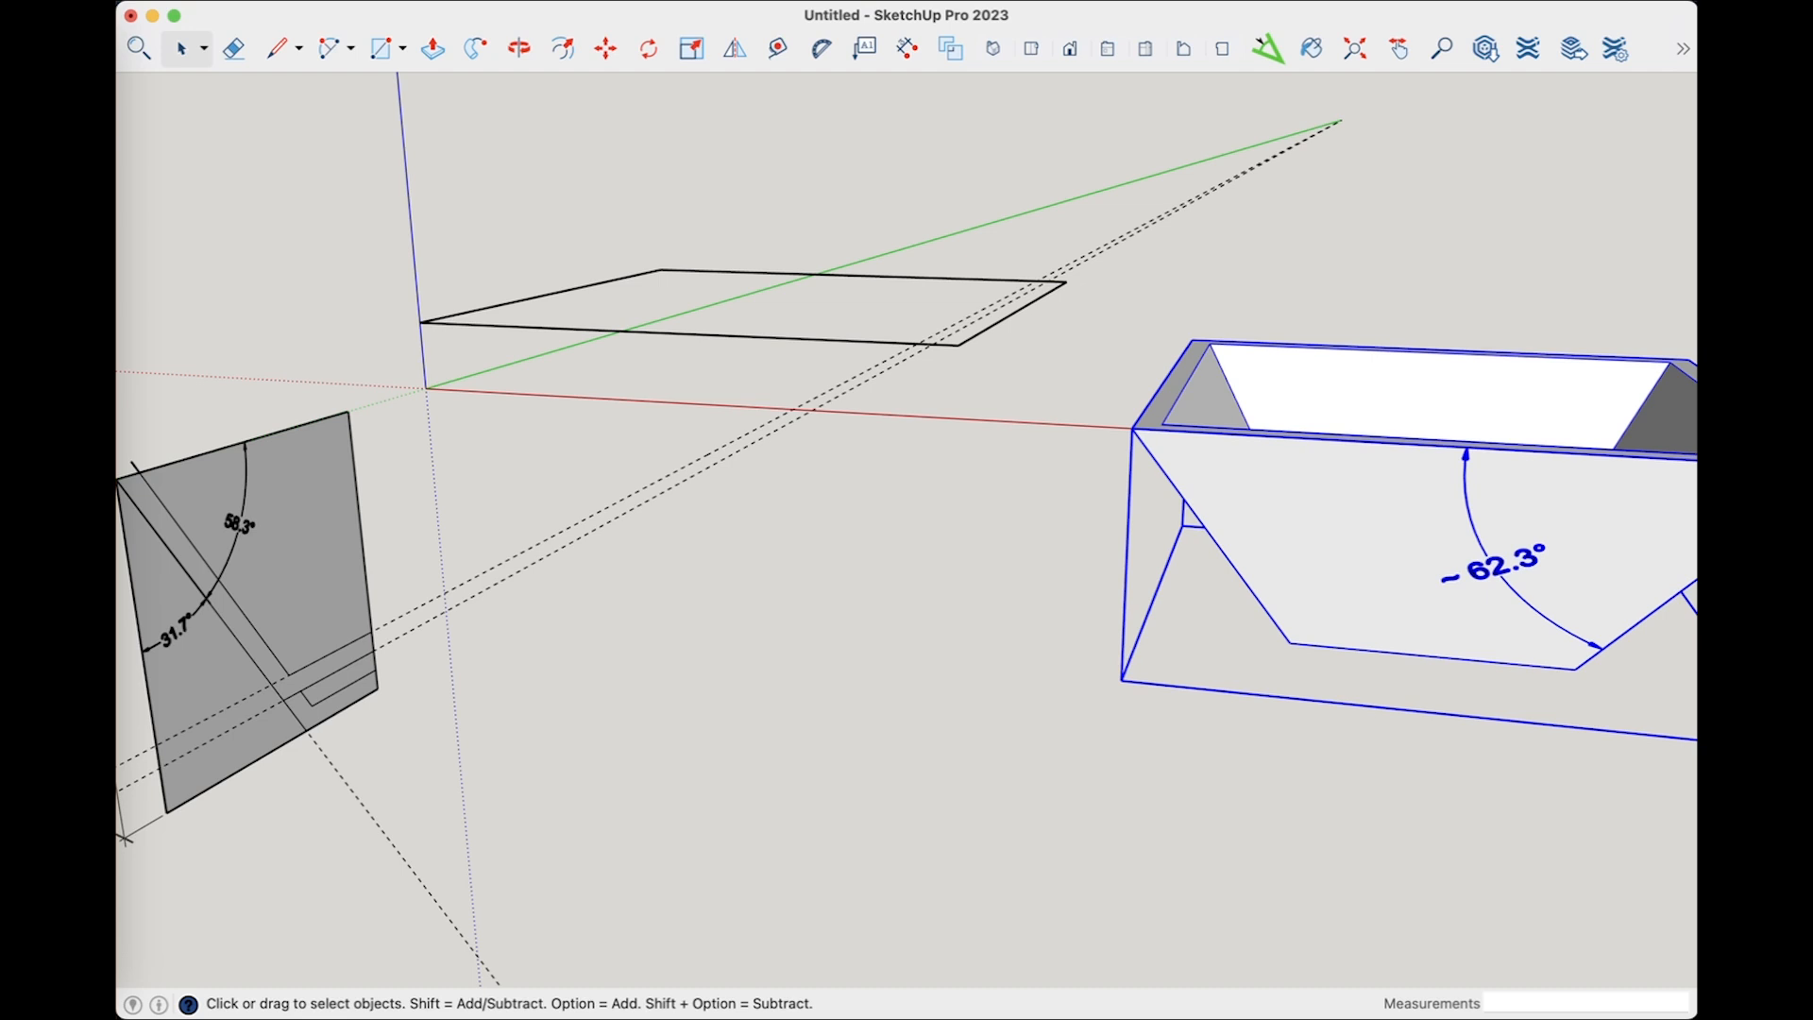
Draw a ground-plane rectangle from the origin, 32" long on the red axis, and delete its face to leave the outline
key("r")
left_click(744, 329)
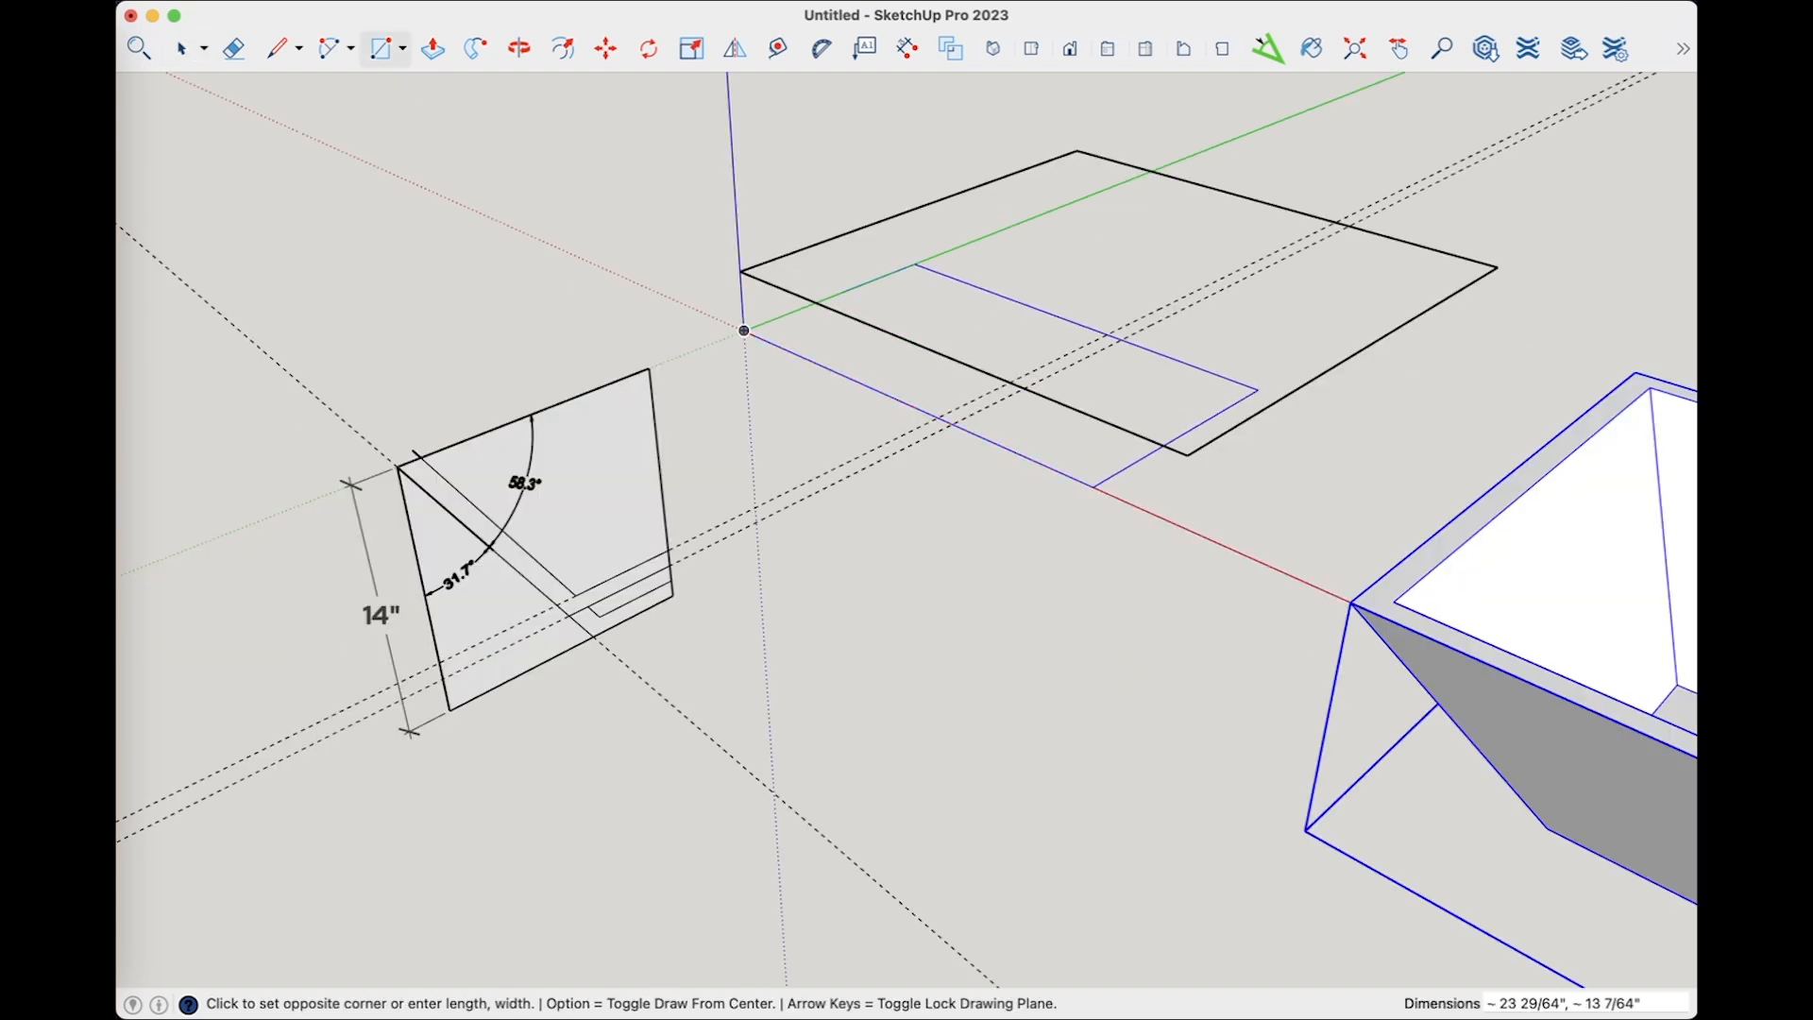
type("32,")
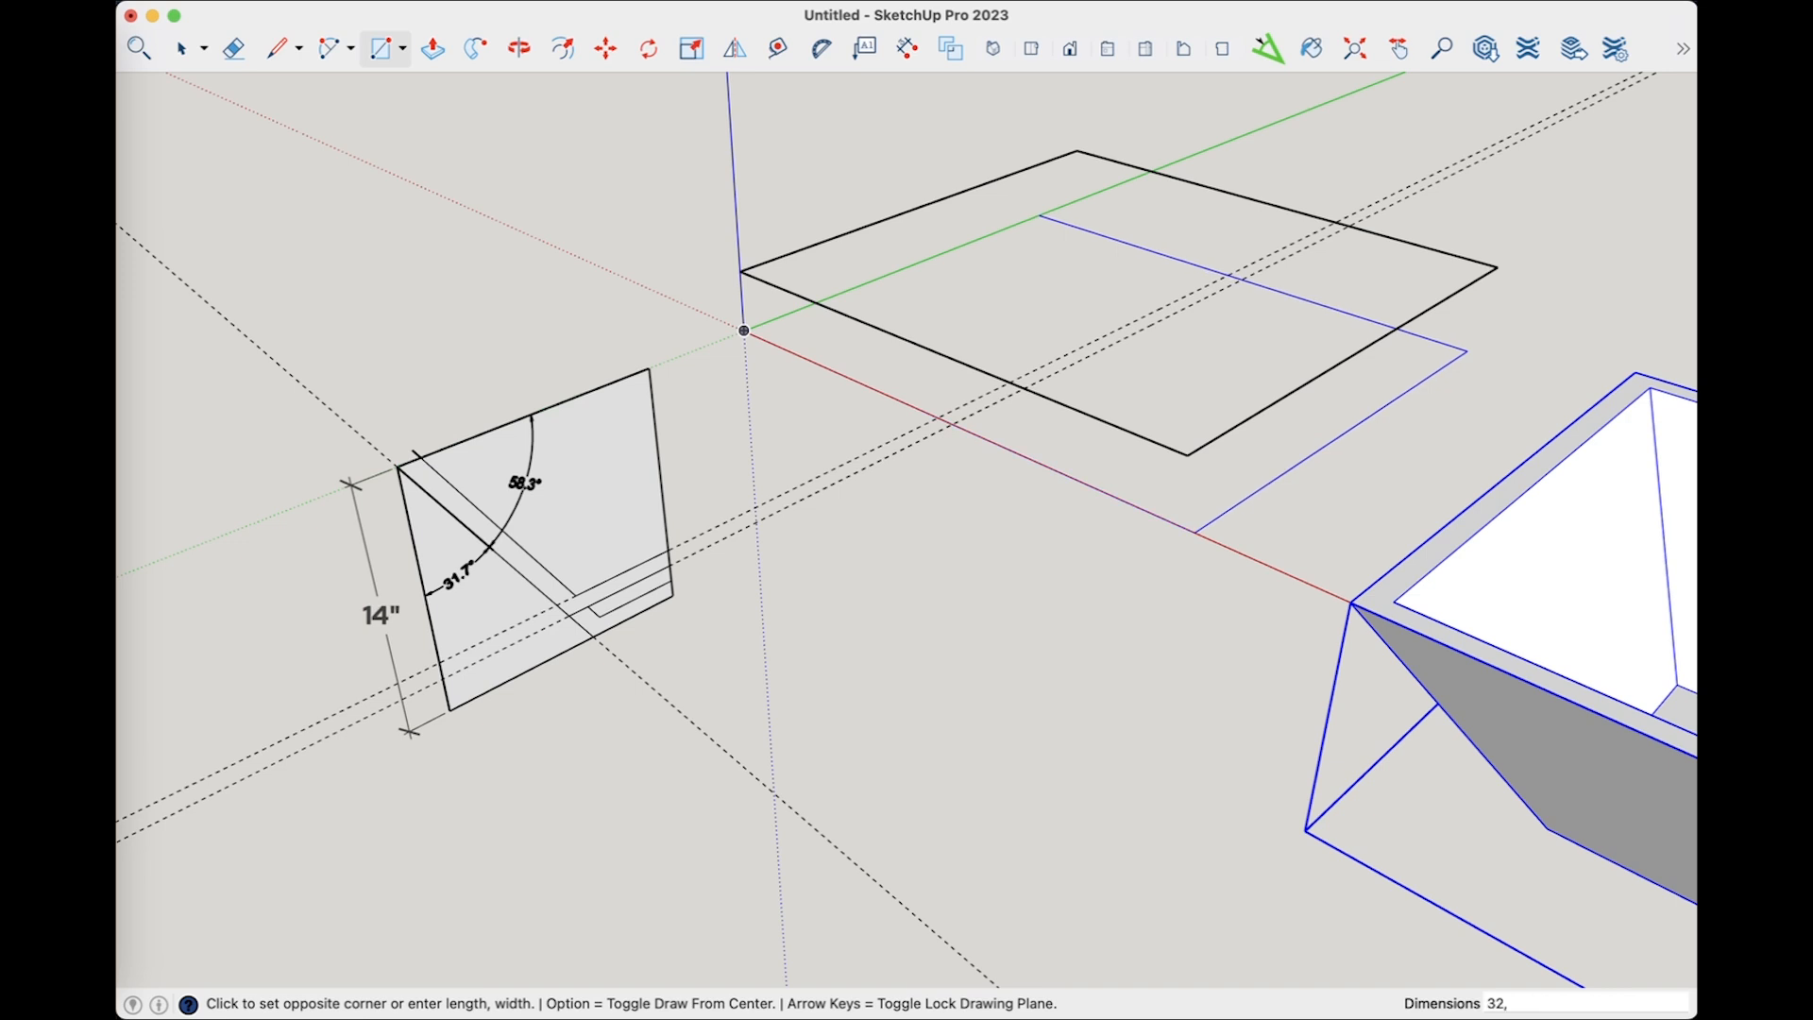
key("Return")
key("space")
left_click(1171, 364)
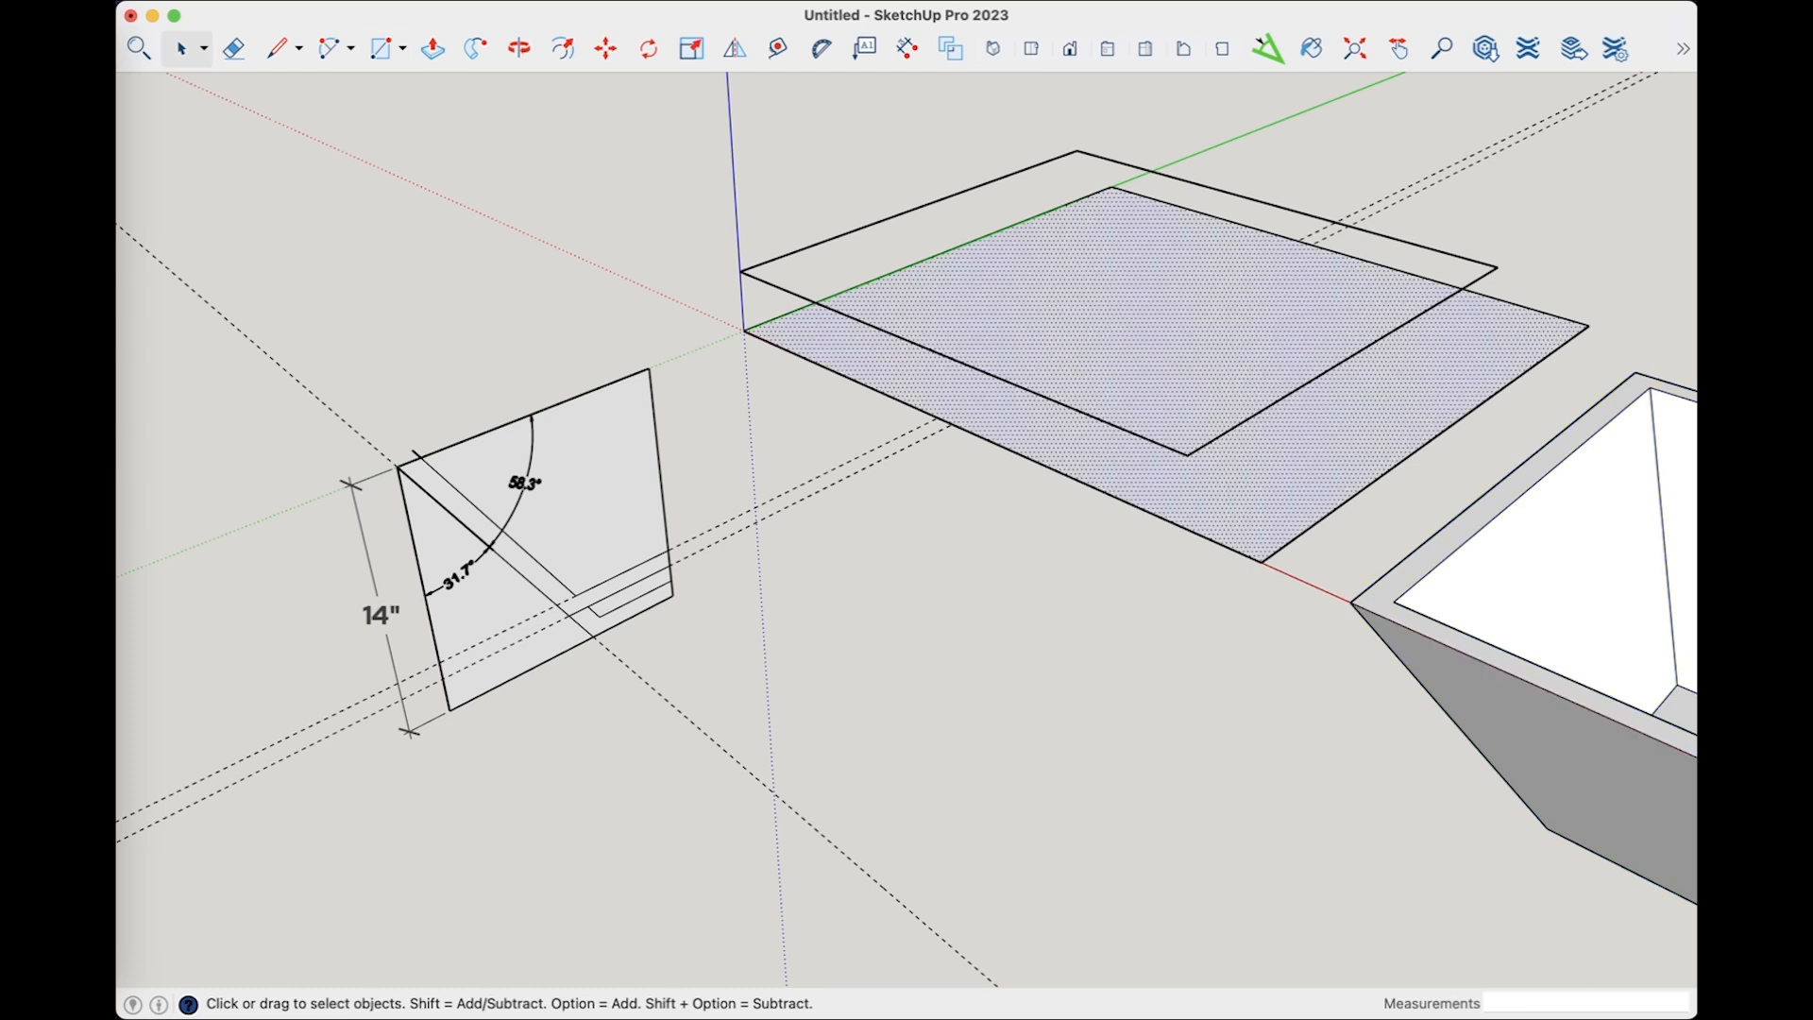
key("Delete")
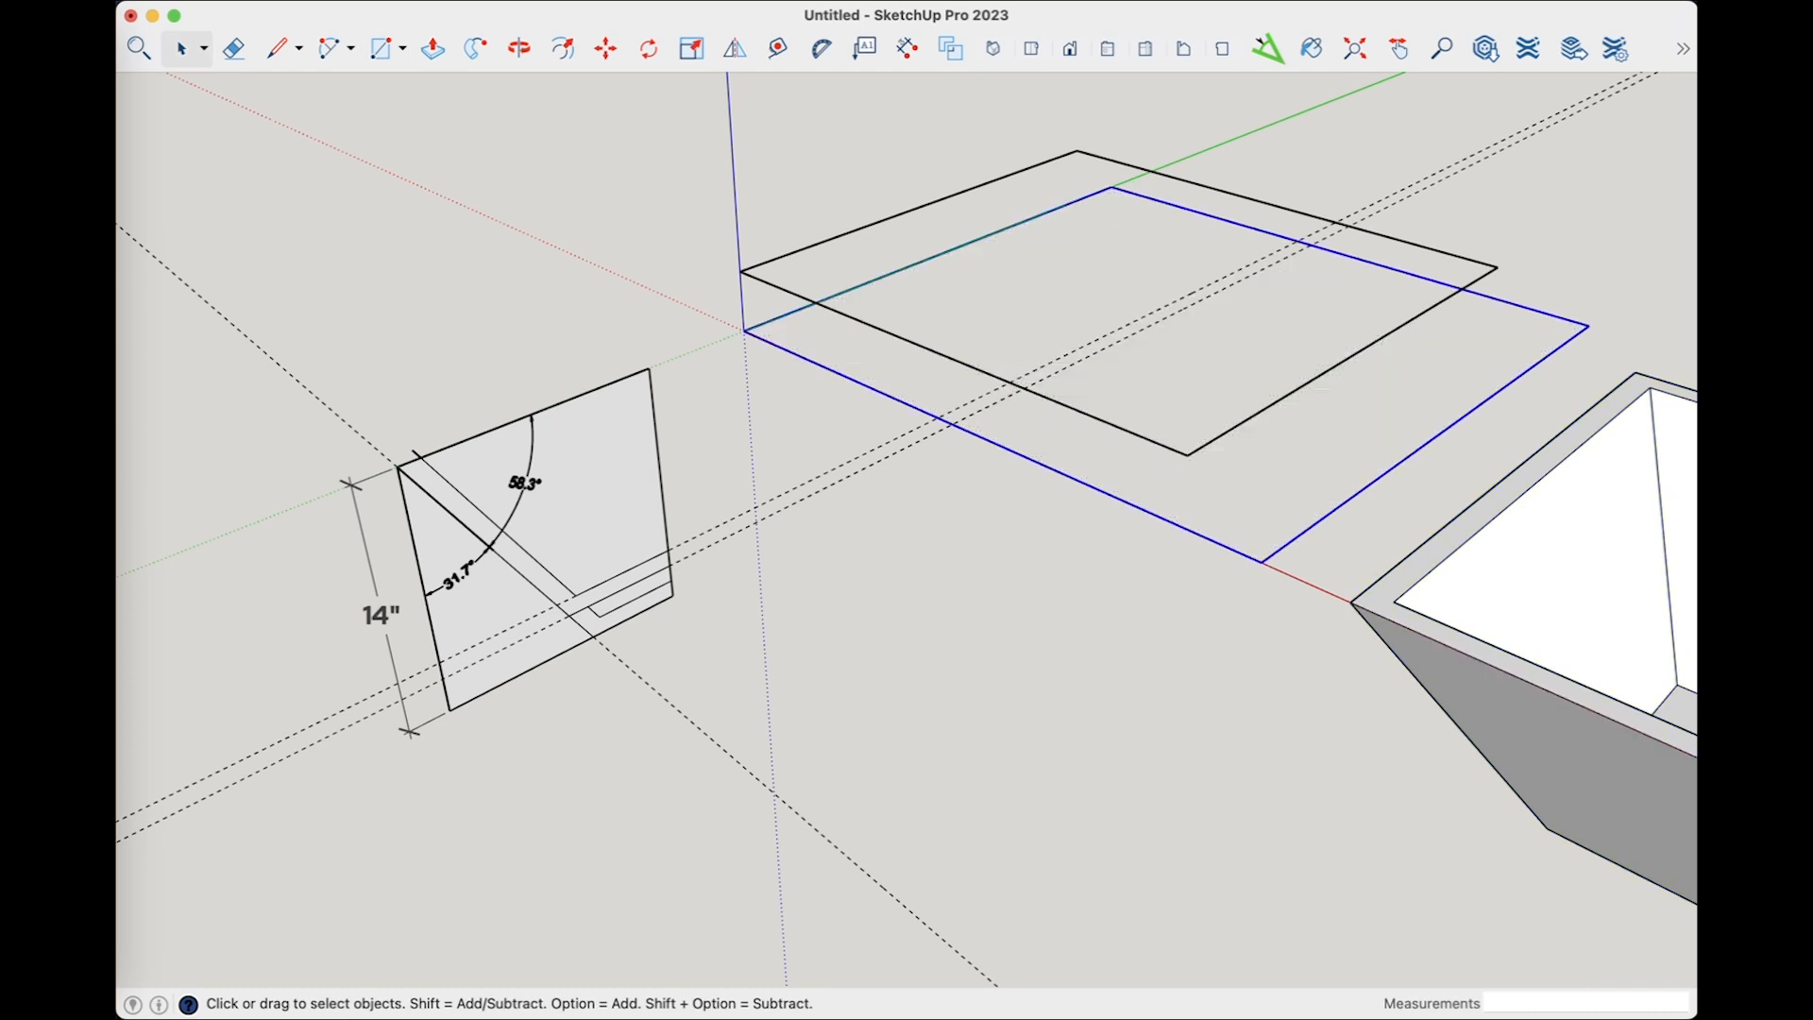
Move the new rectangular outline up the blue axis to above the existing path outline
key("m")
left_click(744, 331)
left_click(737, 229)
key("space")
Restore the full-depth profile by erasing the floor line across the wall and redrawing the inner wall segment between the guides
scroll(604, 675, "up", 4)
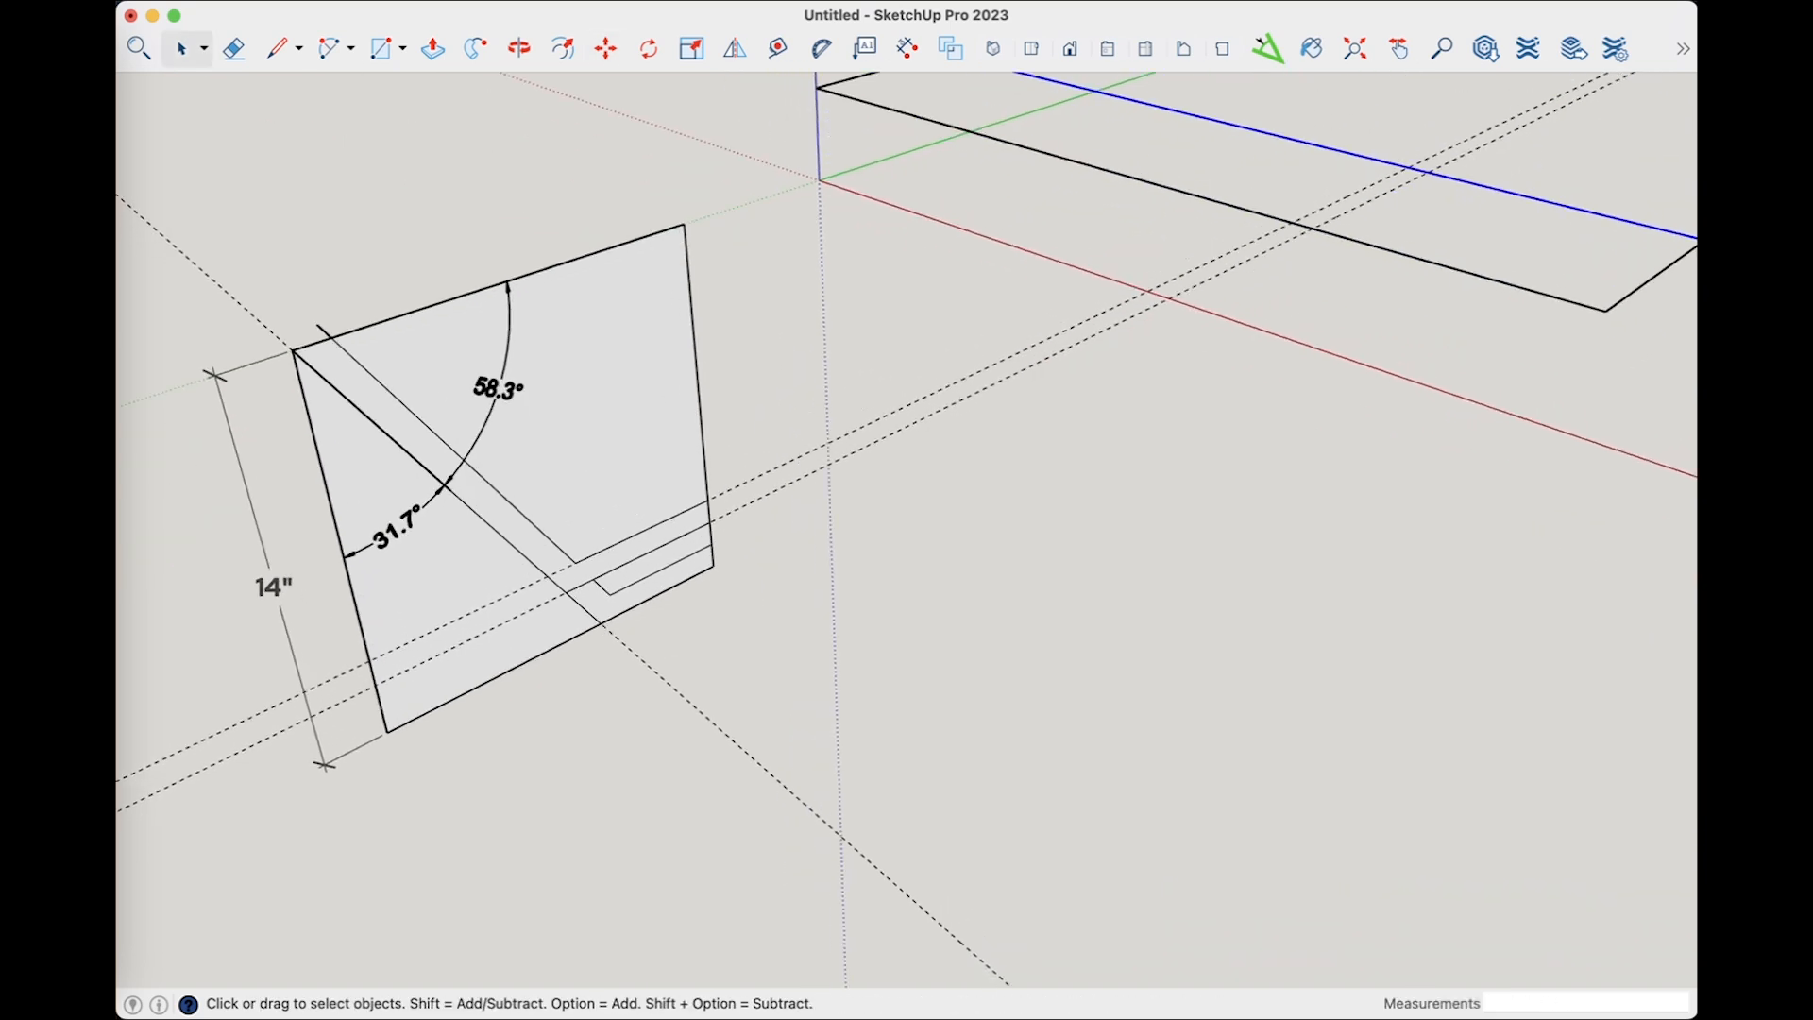
left_click(1145, 48)
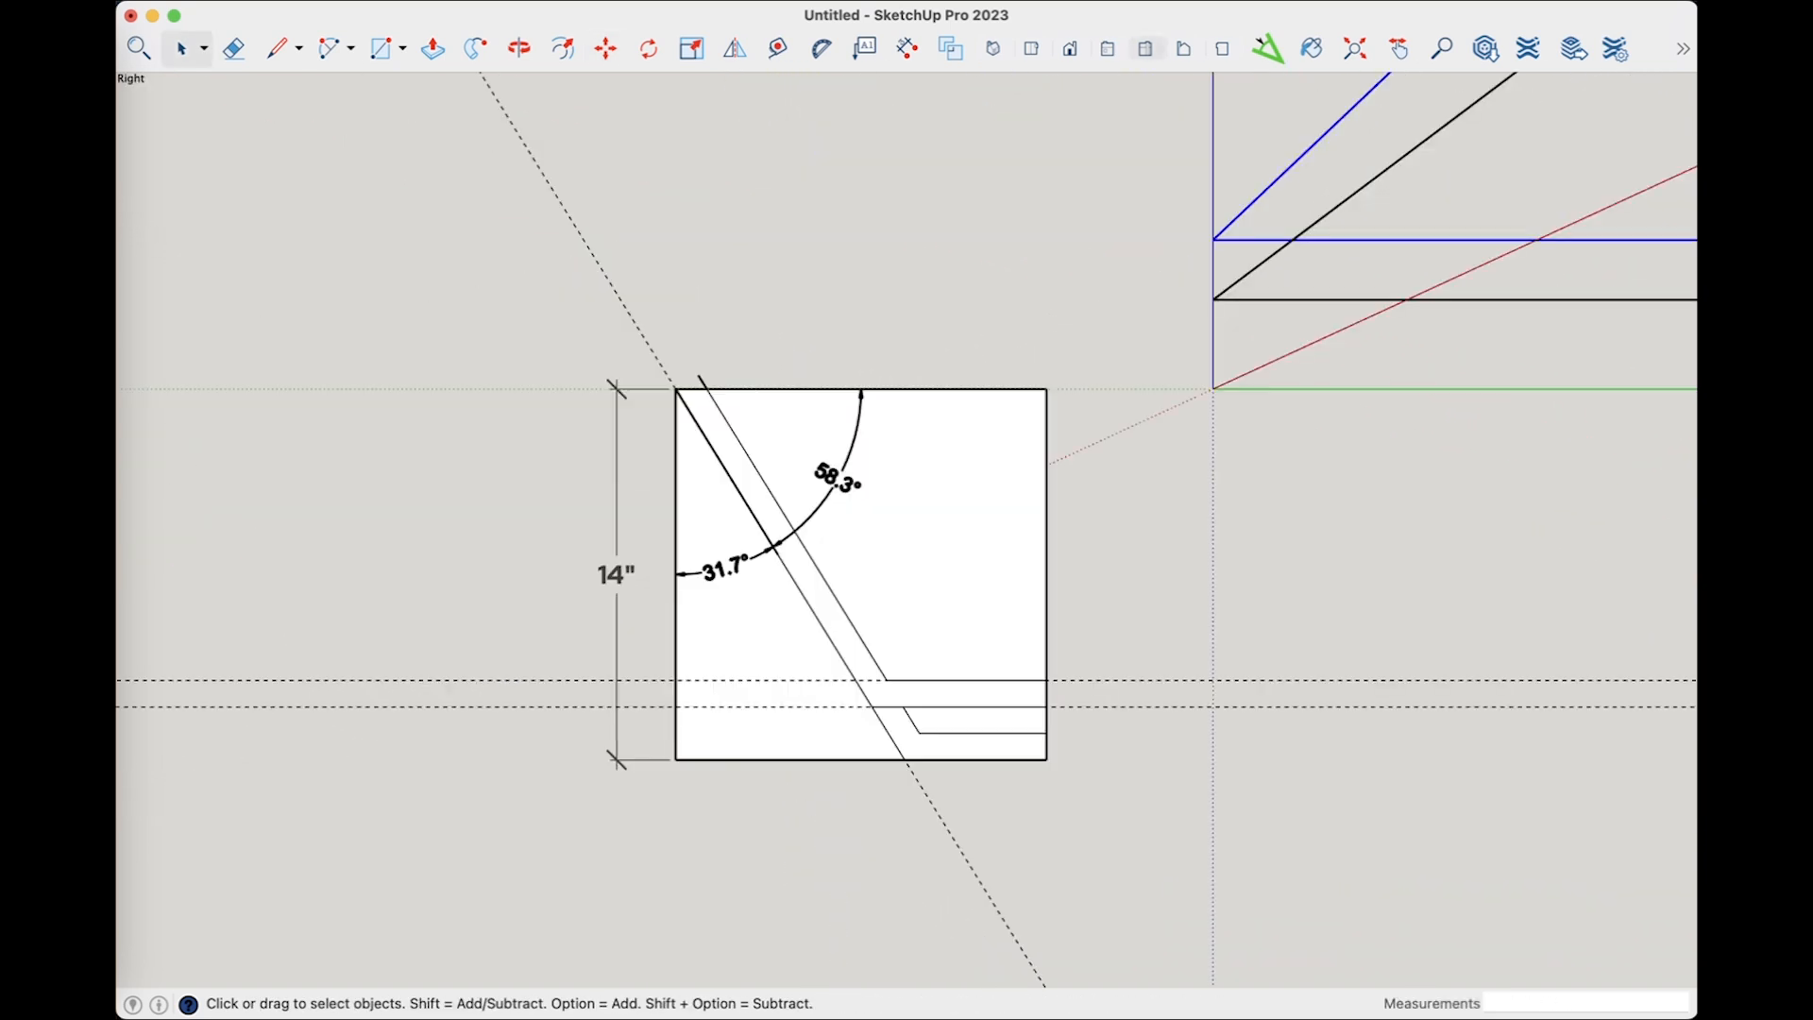
scroll(921, 803, "up", 4)
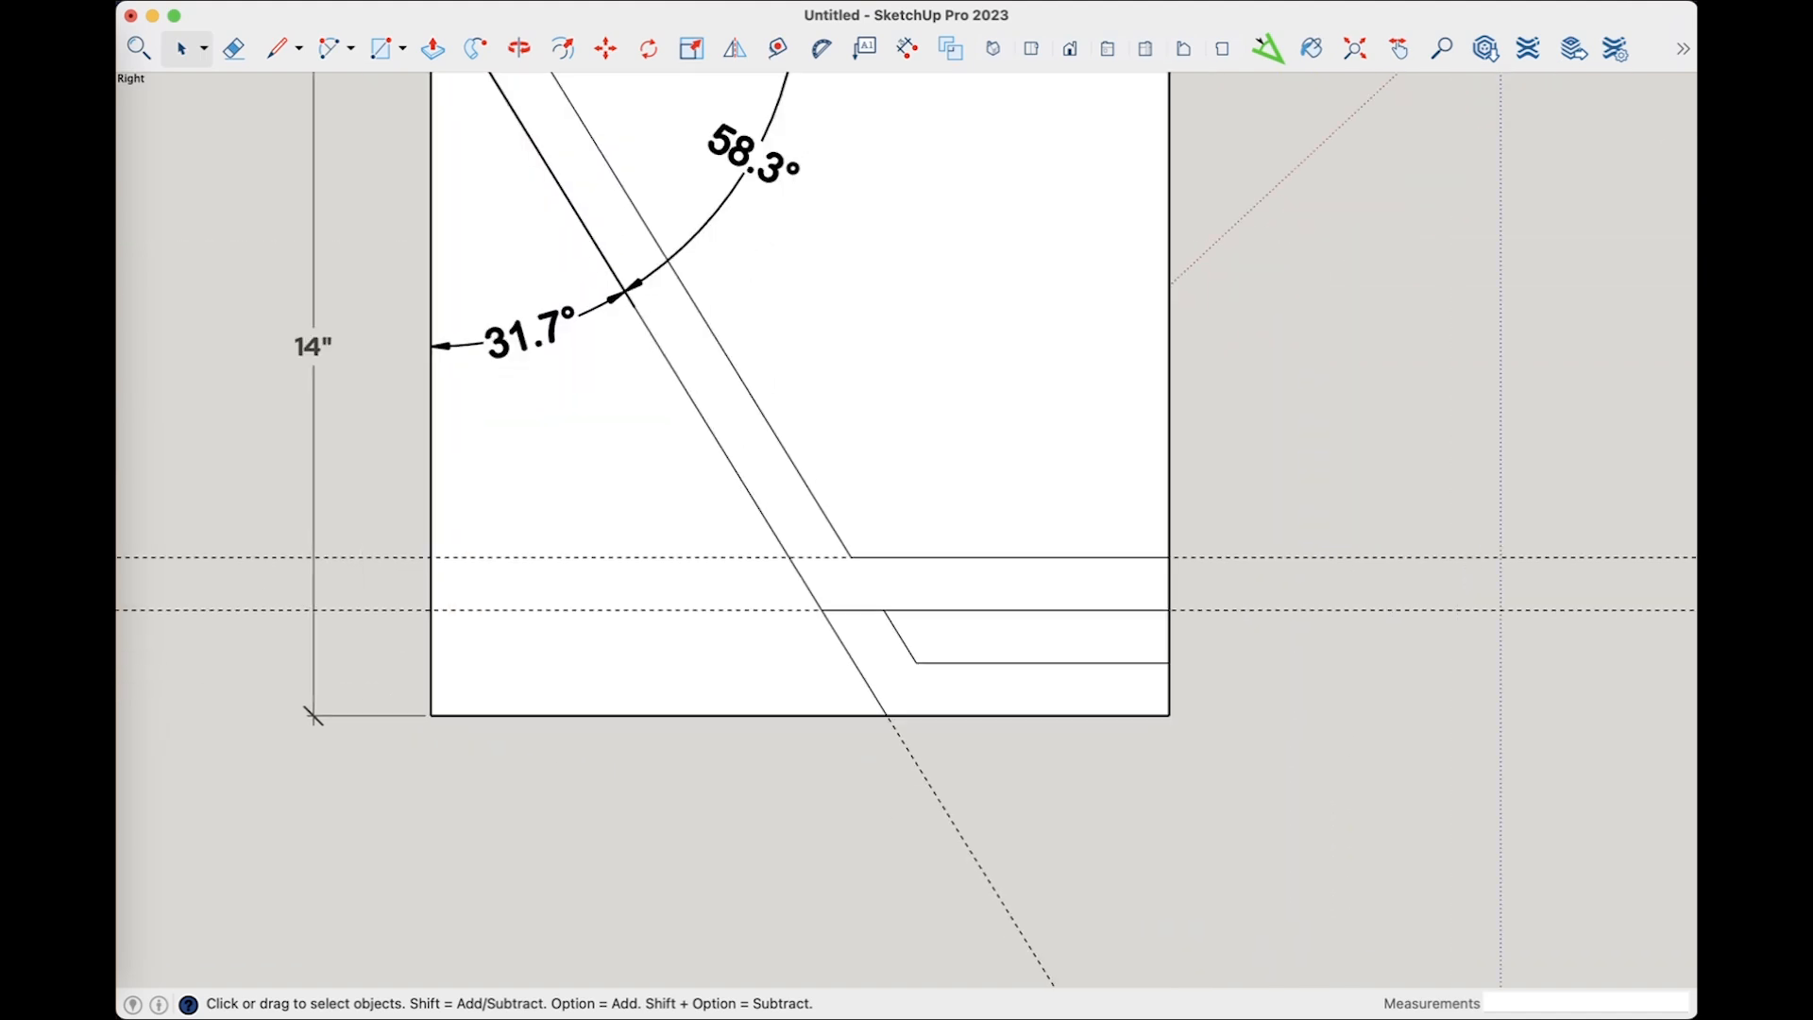
left_click(853, 610)
key("Delete")
key("l")
left_click(852, 557)
left_click(883, 610)
key("space")
Copy the full-depth profile to the origin and sweep it along the 32" long outline with Follow Me
left_click(872, 647)
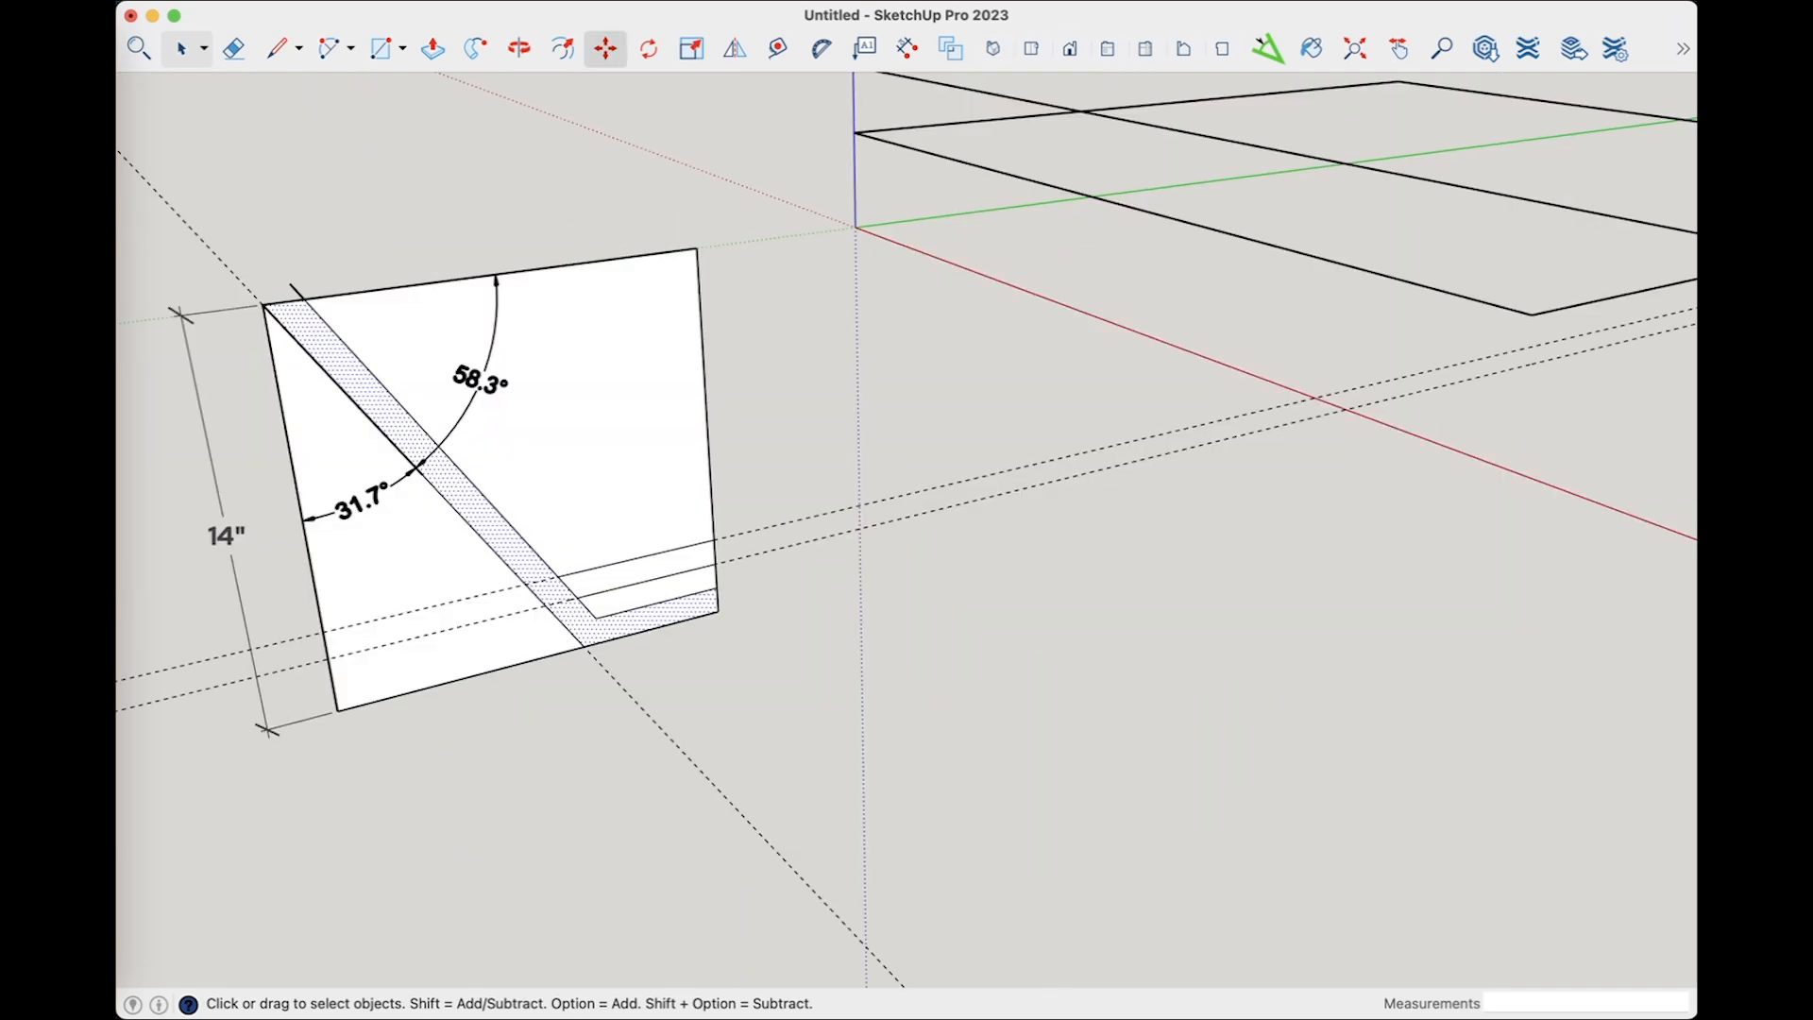
left_click(605, 48)
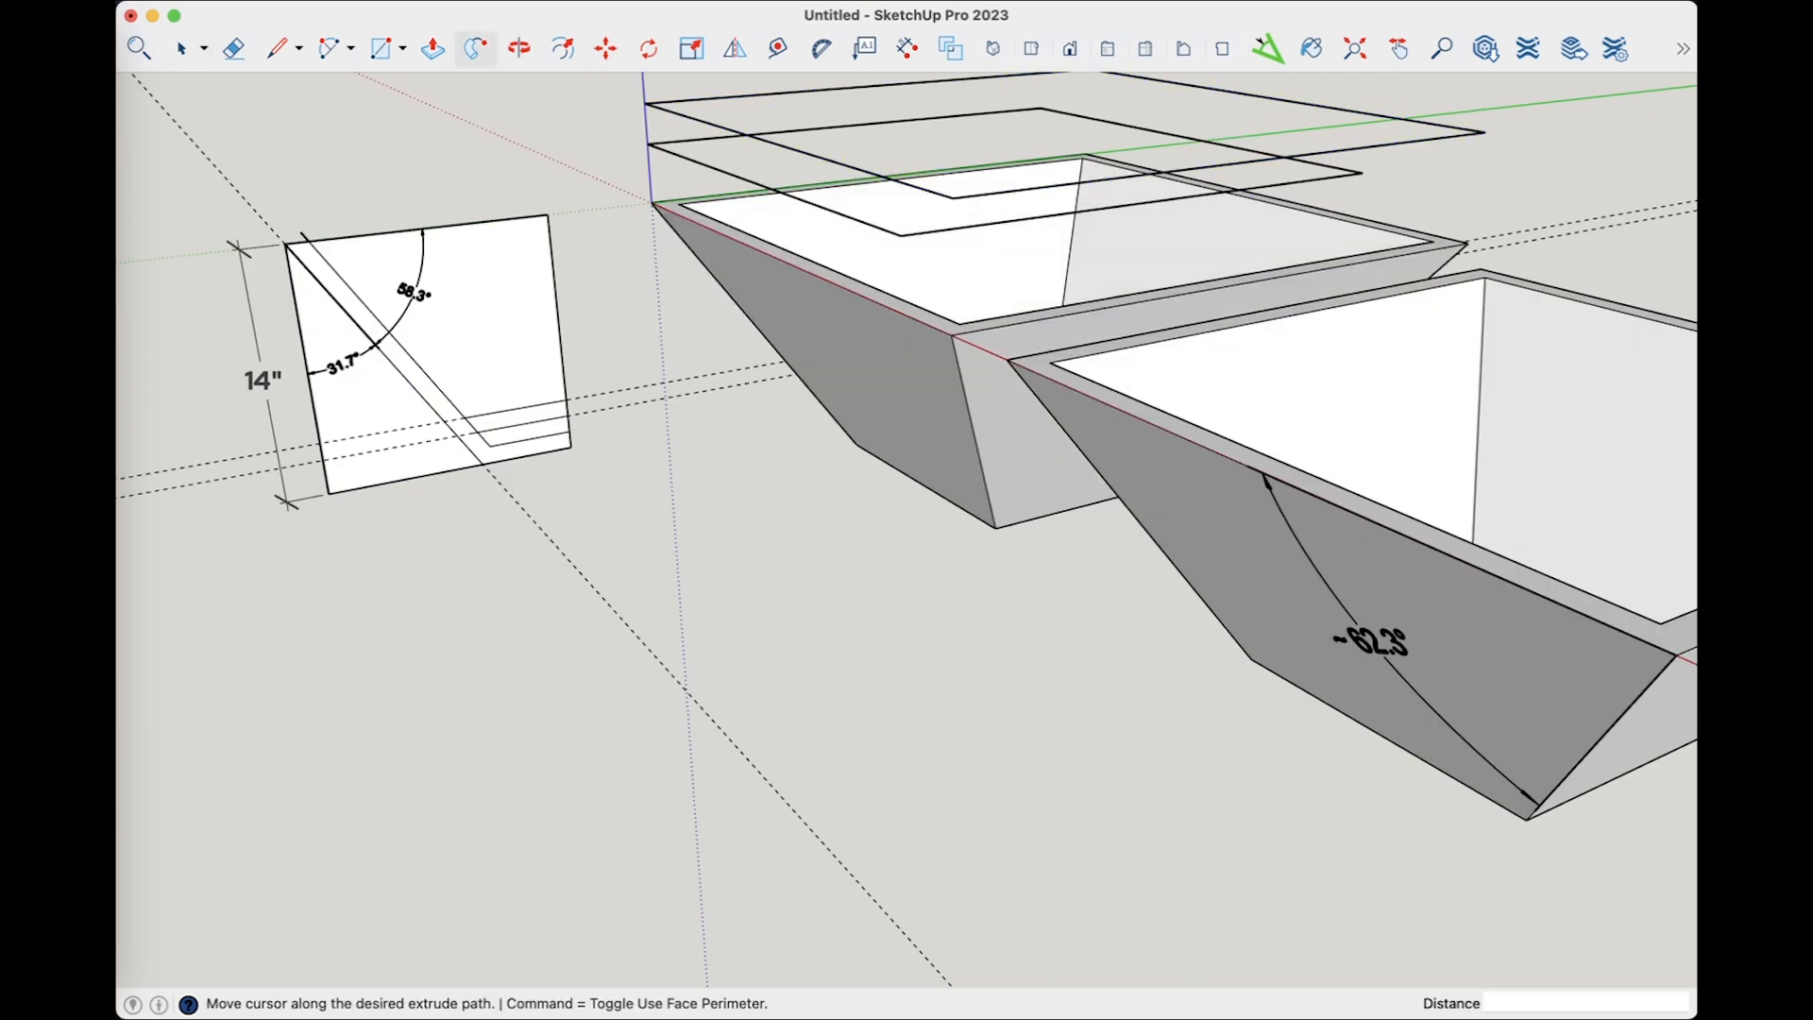
Show the model from the front with all three boxes fitted in view
middle_click_drag(906, 509, 1076, 506, "shift")
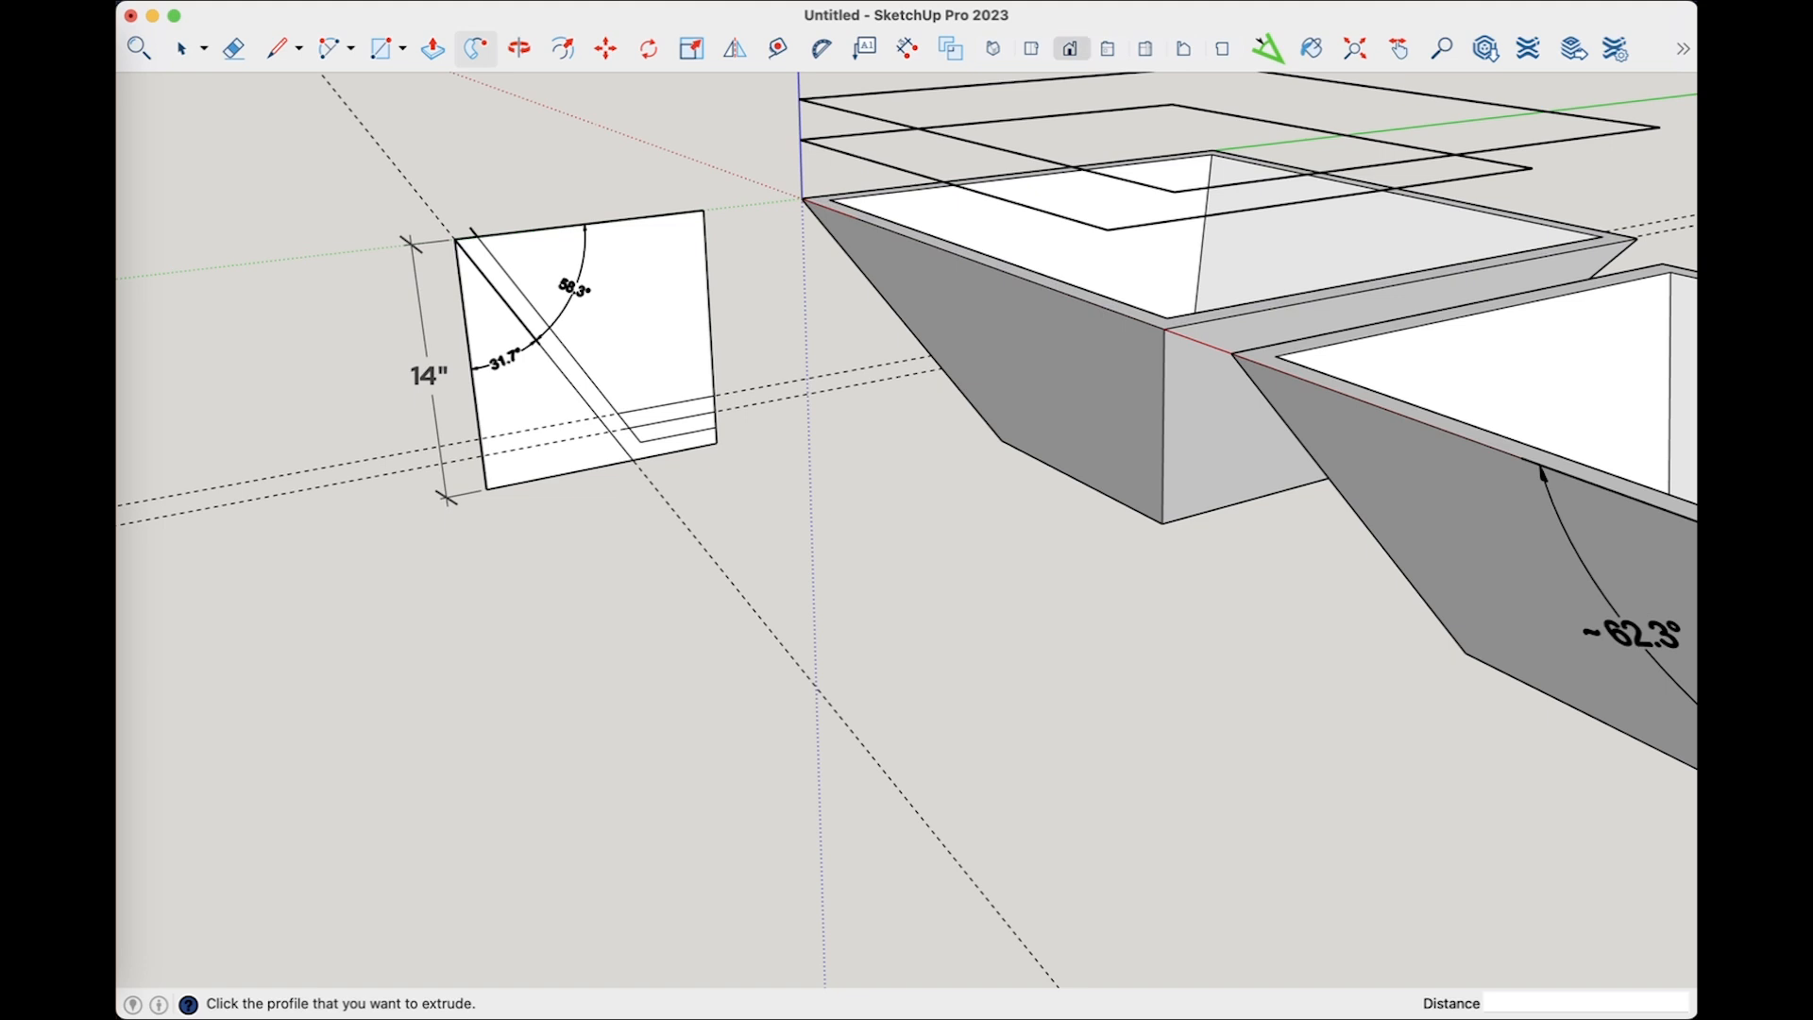
left_click(1069, 48)
left_click(1355, 48)
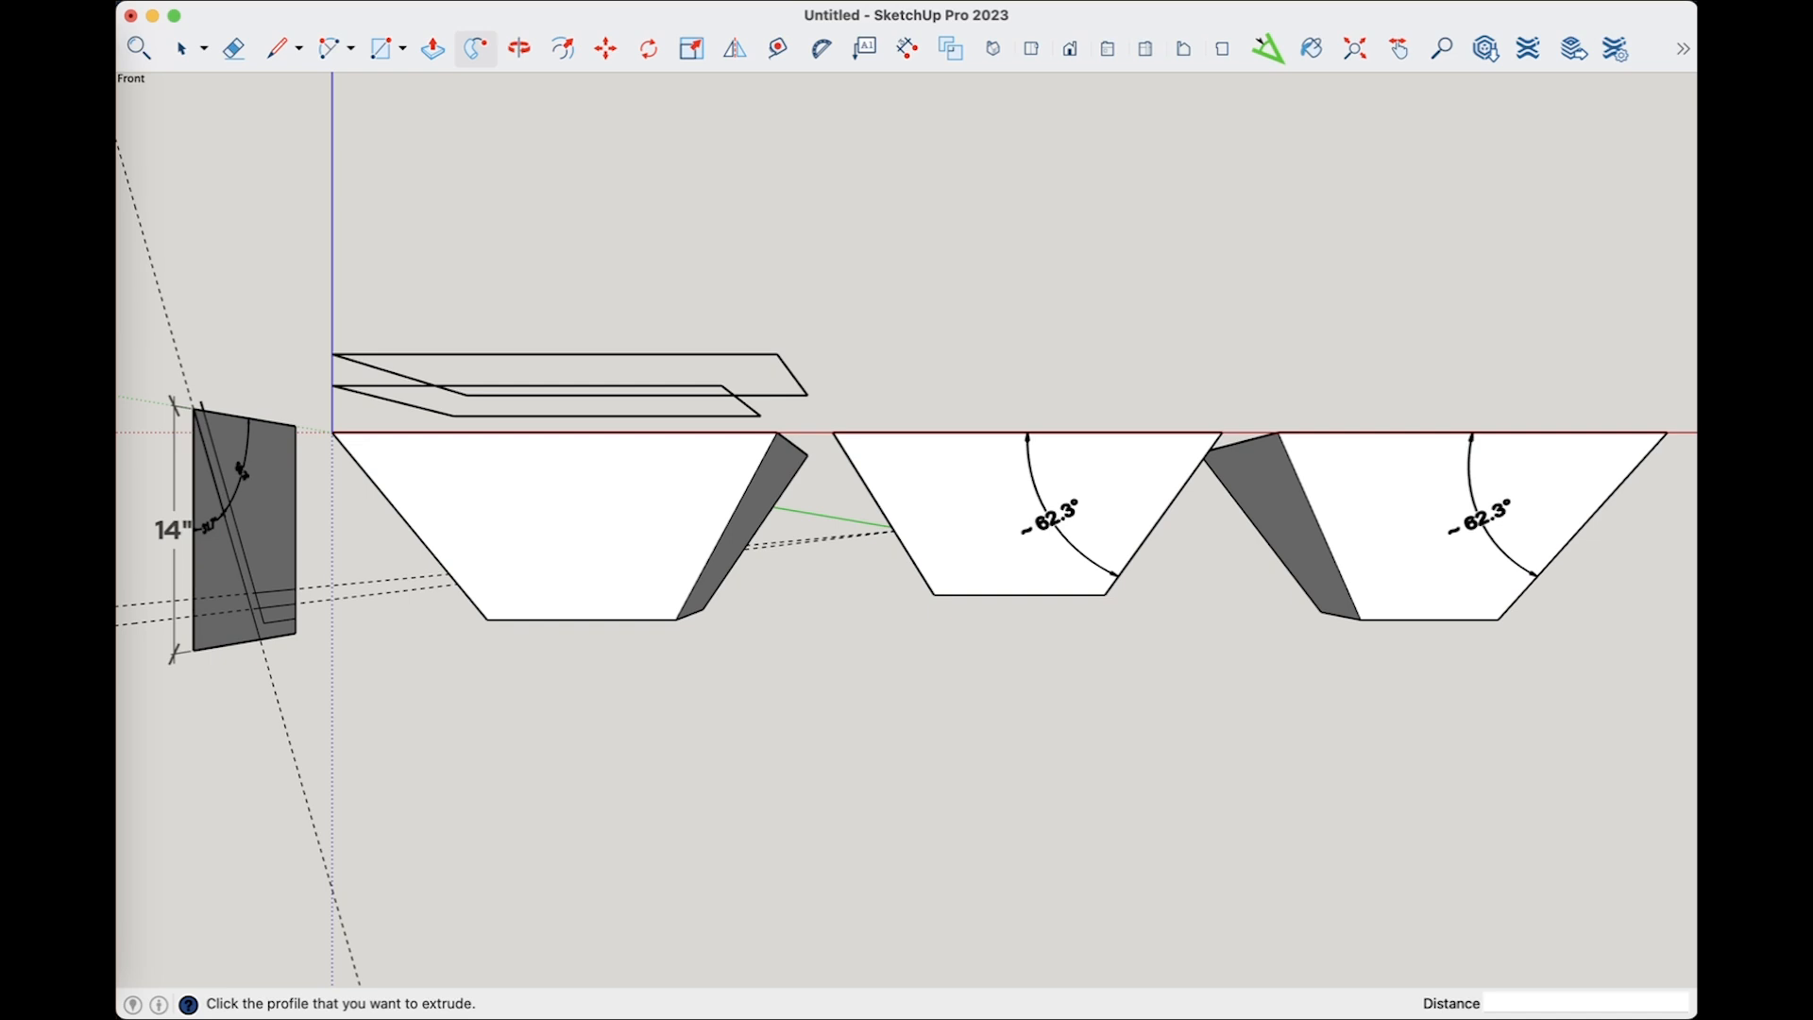
Examine the three boxes from above and up close to compare the slopes of their front faces
key("space")
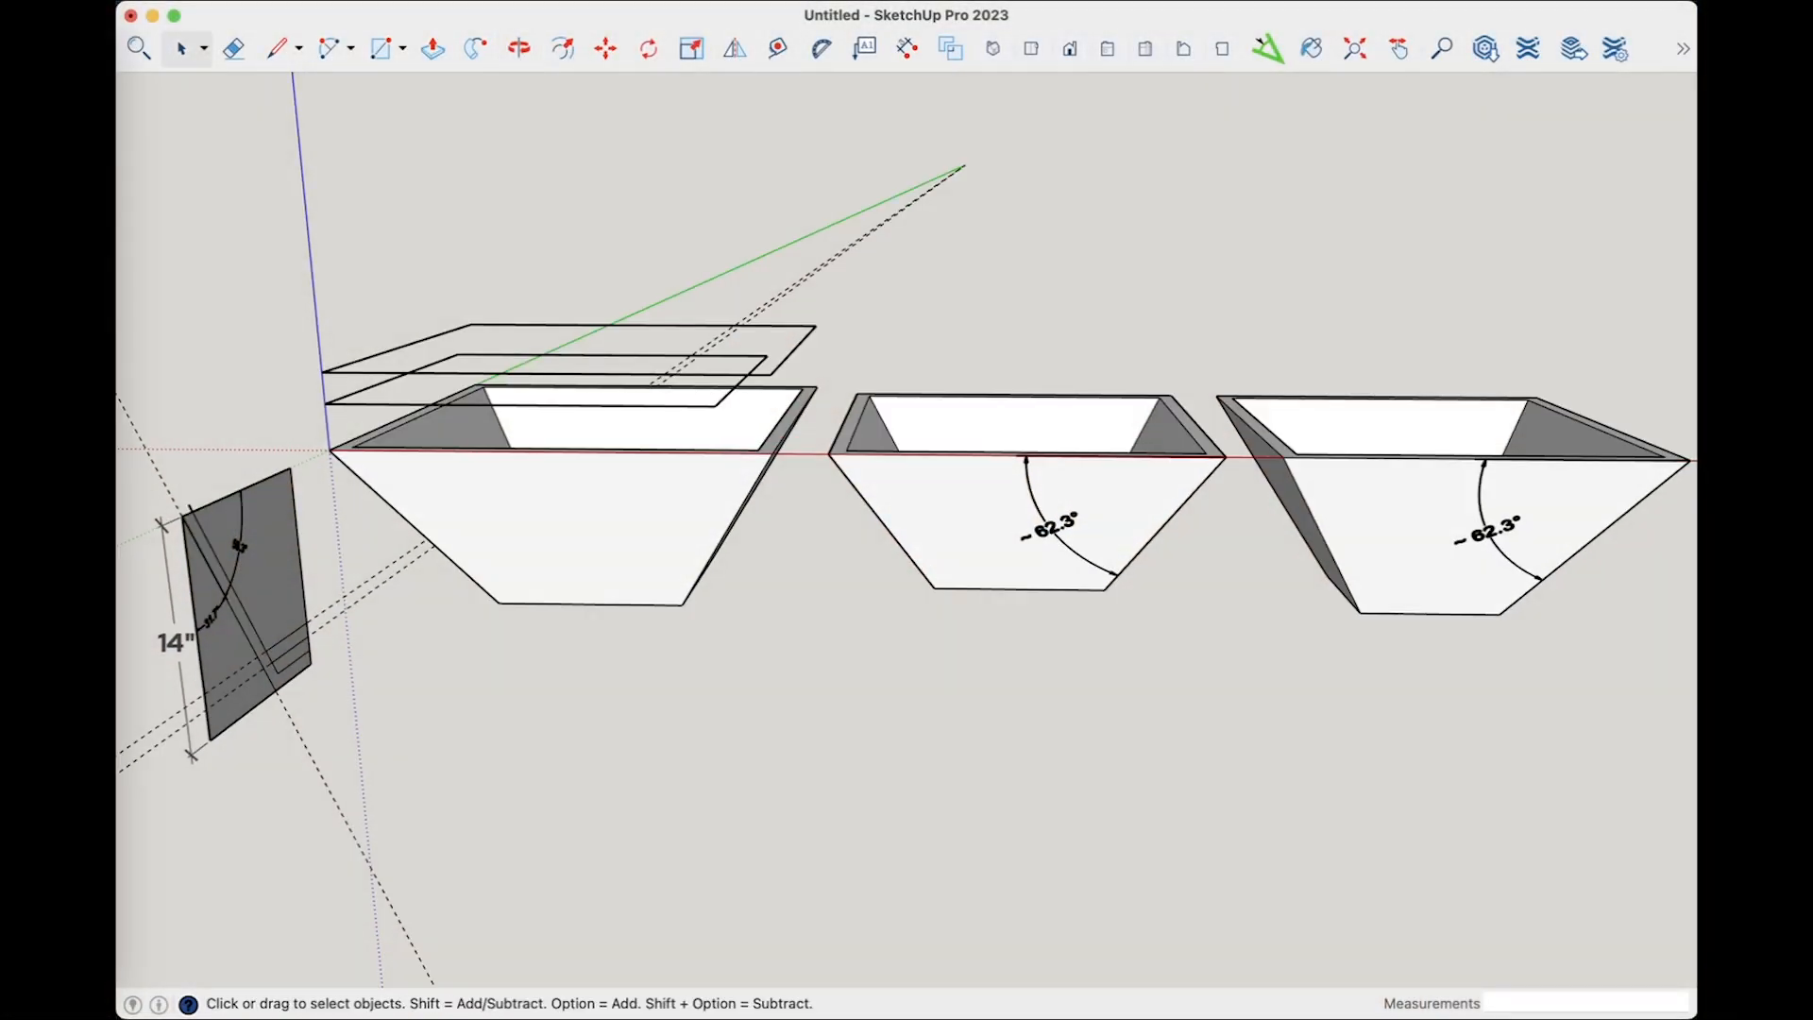
middle_click_drag(930, 490, 888, 444)
scroll(456, 473, "up", 5)
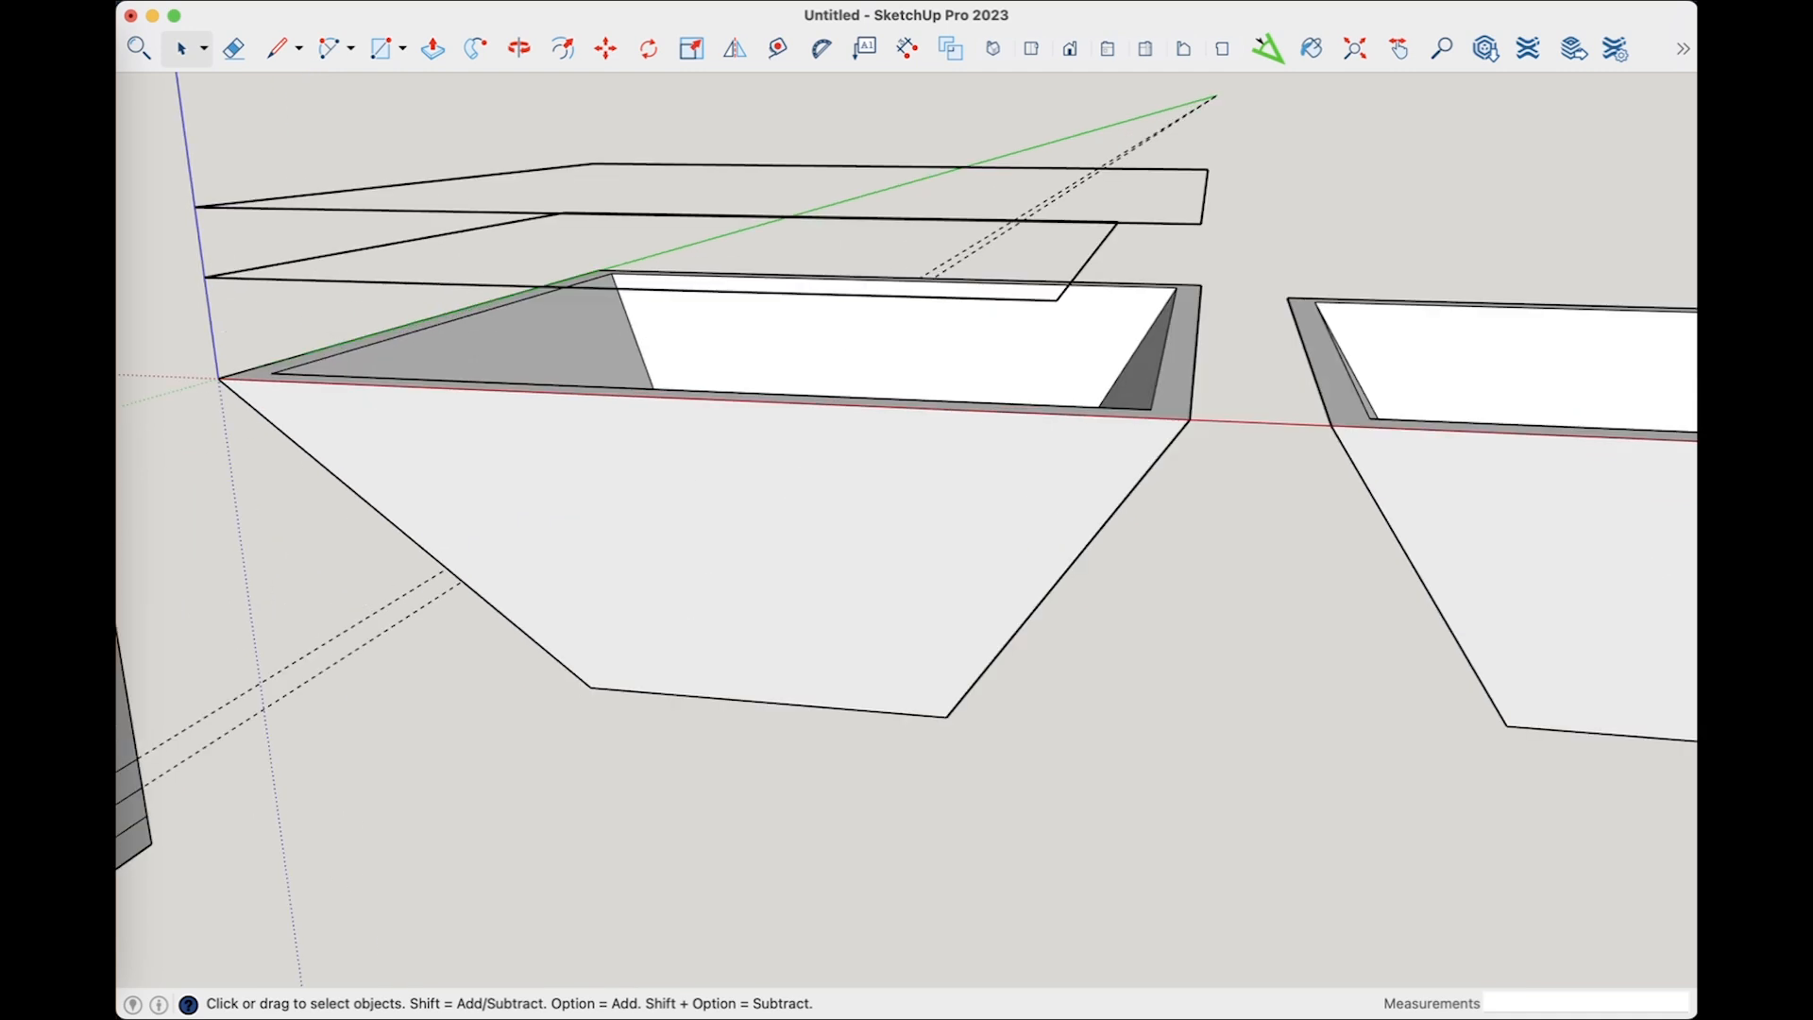
scroll(481, 434, "down", 5)
scroll(1120, 428, "up", 6)
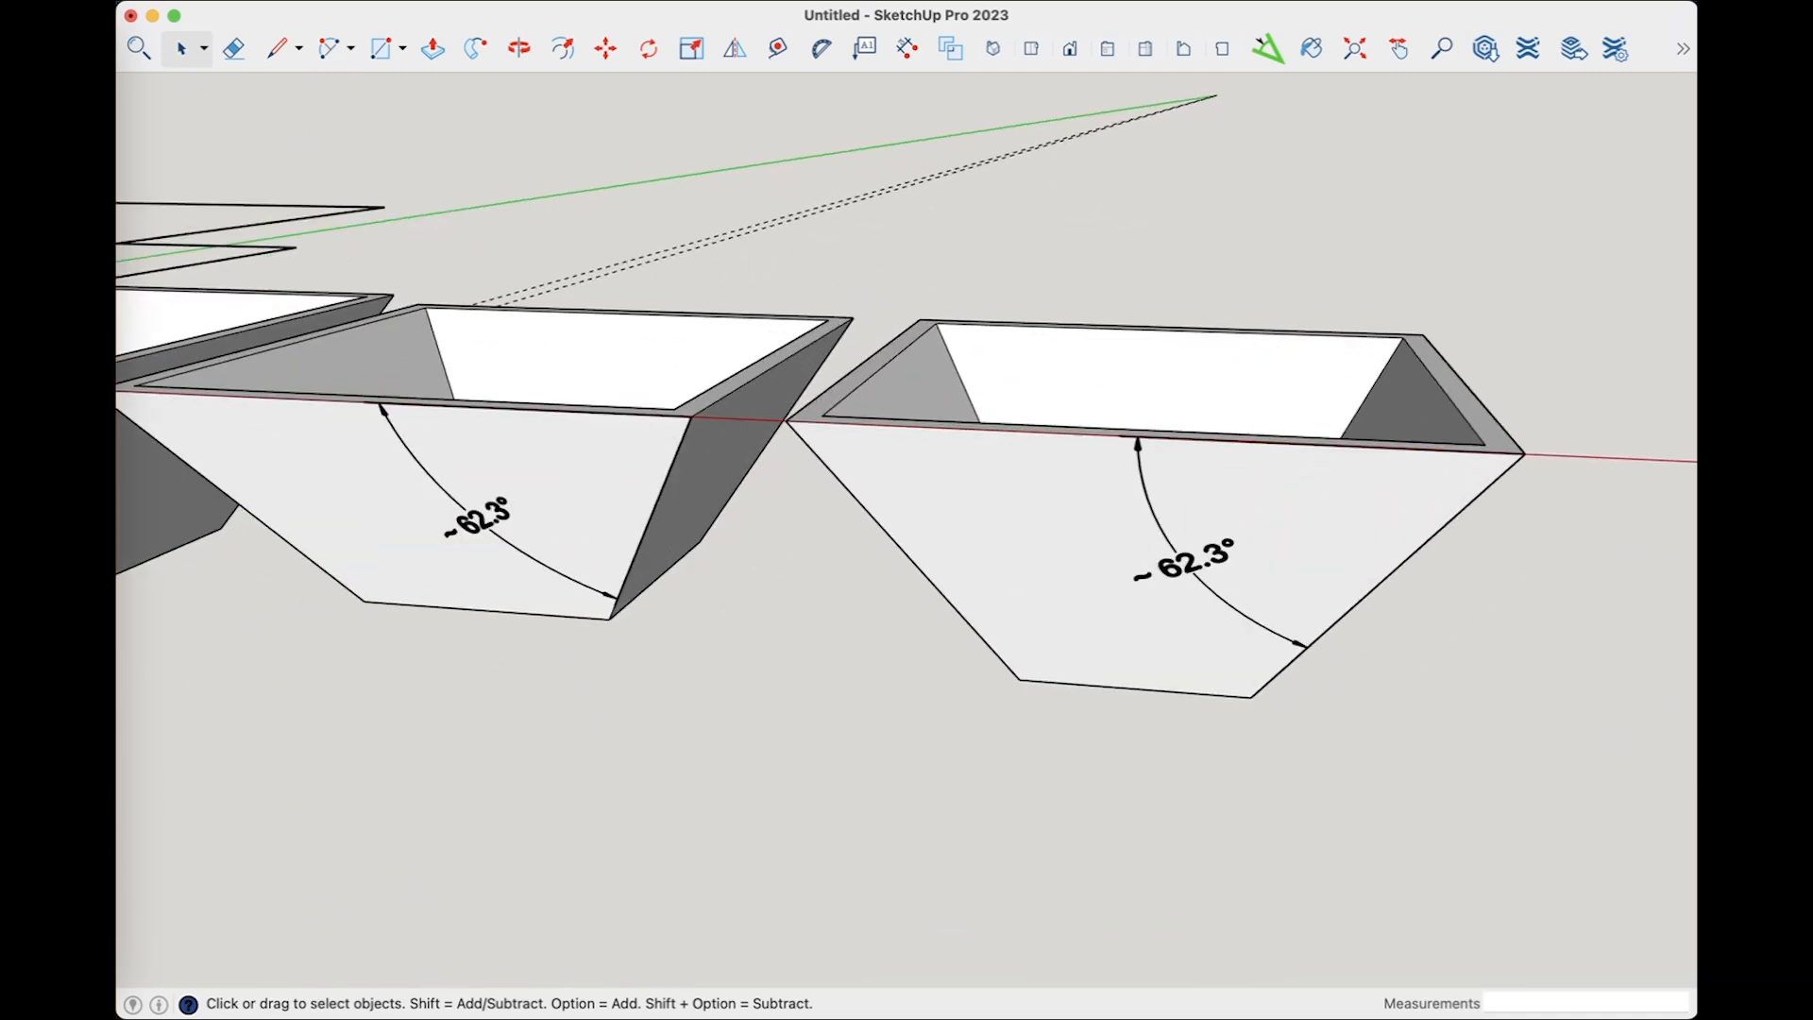
scroll(760, 758, "down", 4)
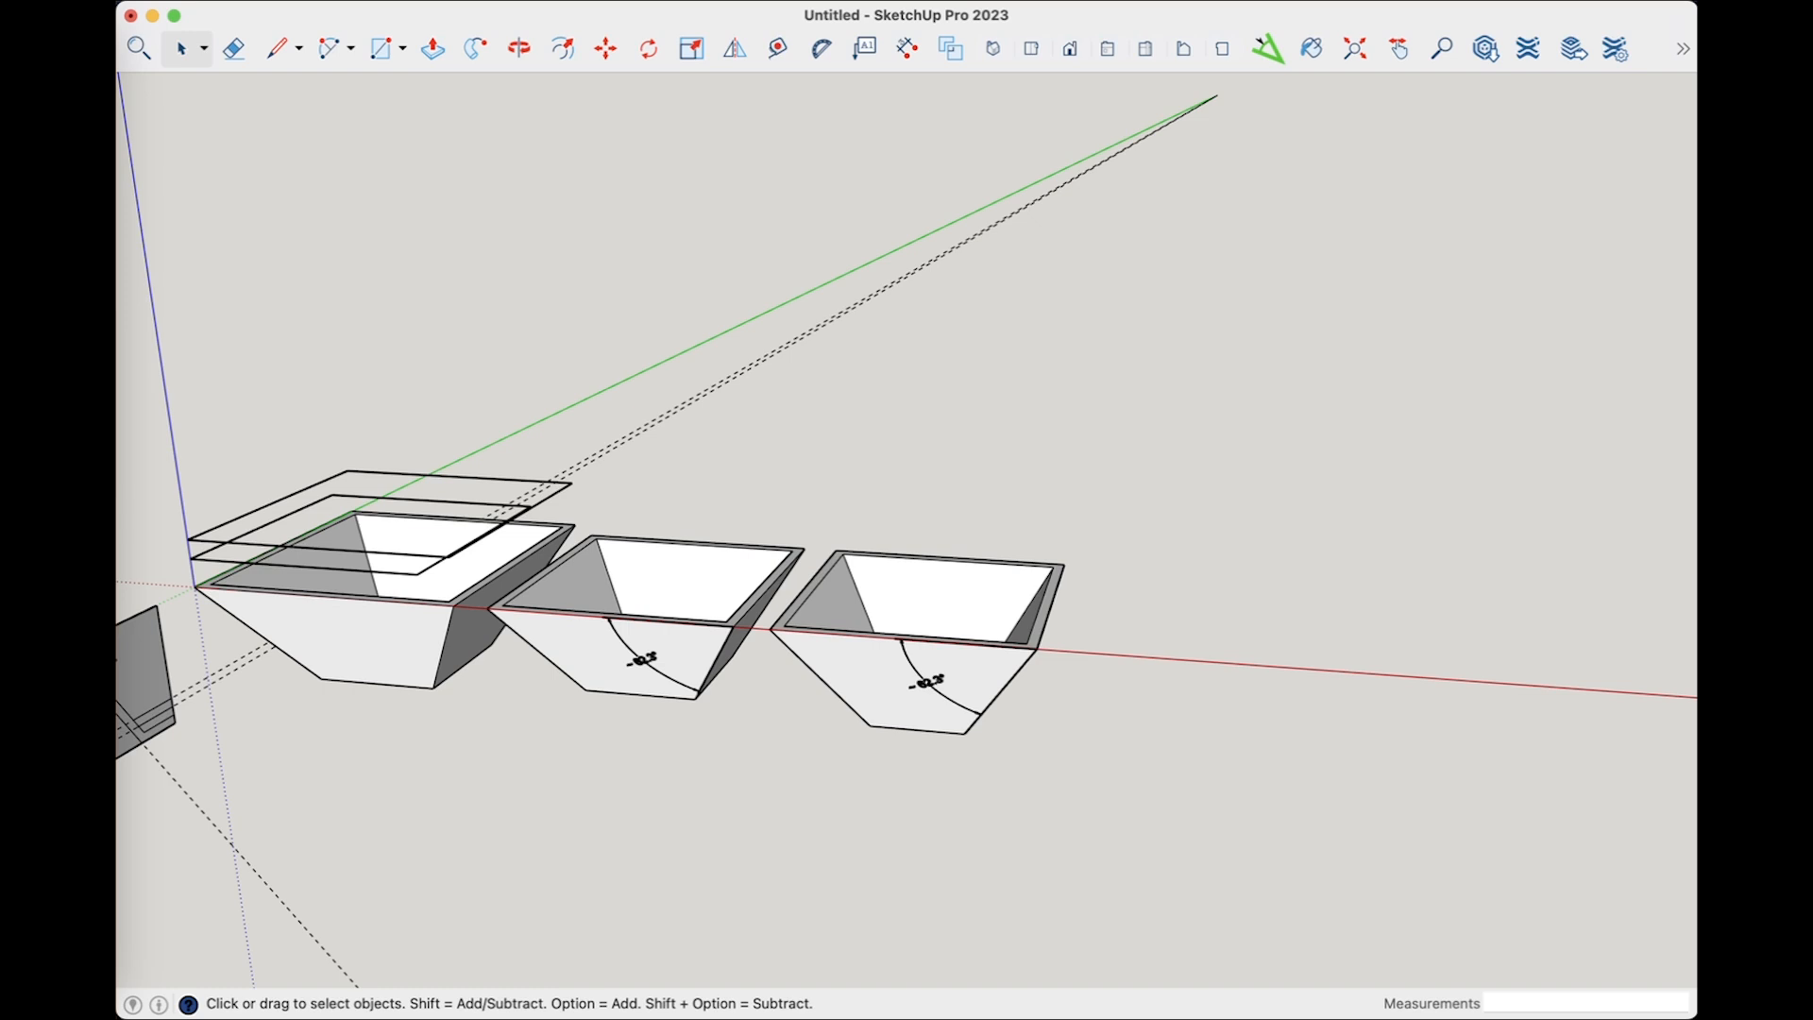
Dimension the angle between the top edge and the inner slanted edge on the front face of the box at the origin
left_click(1267, 48)
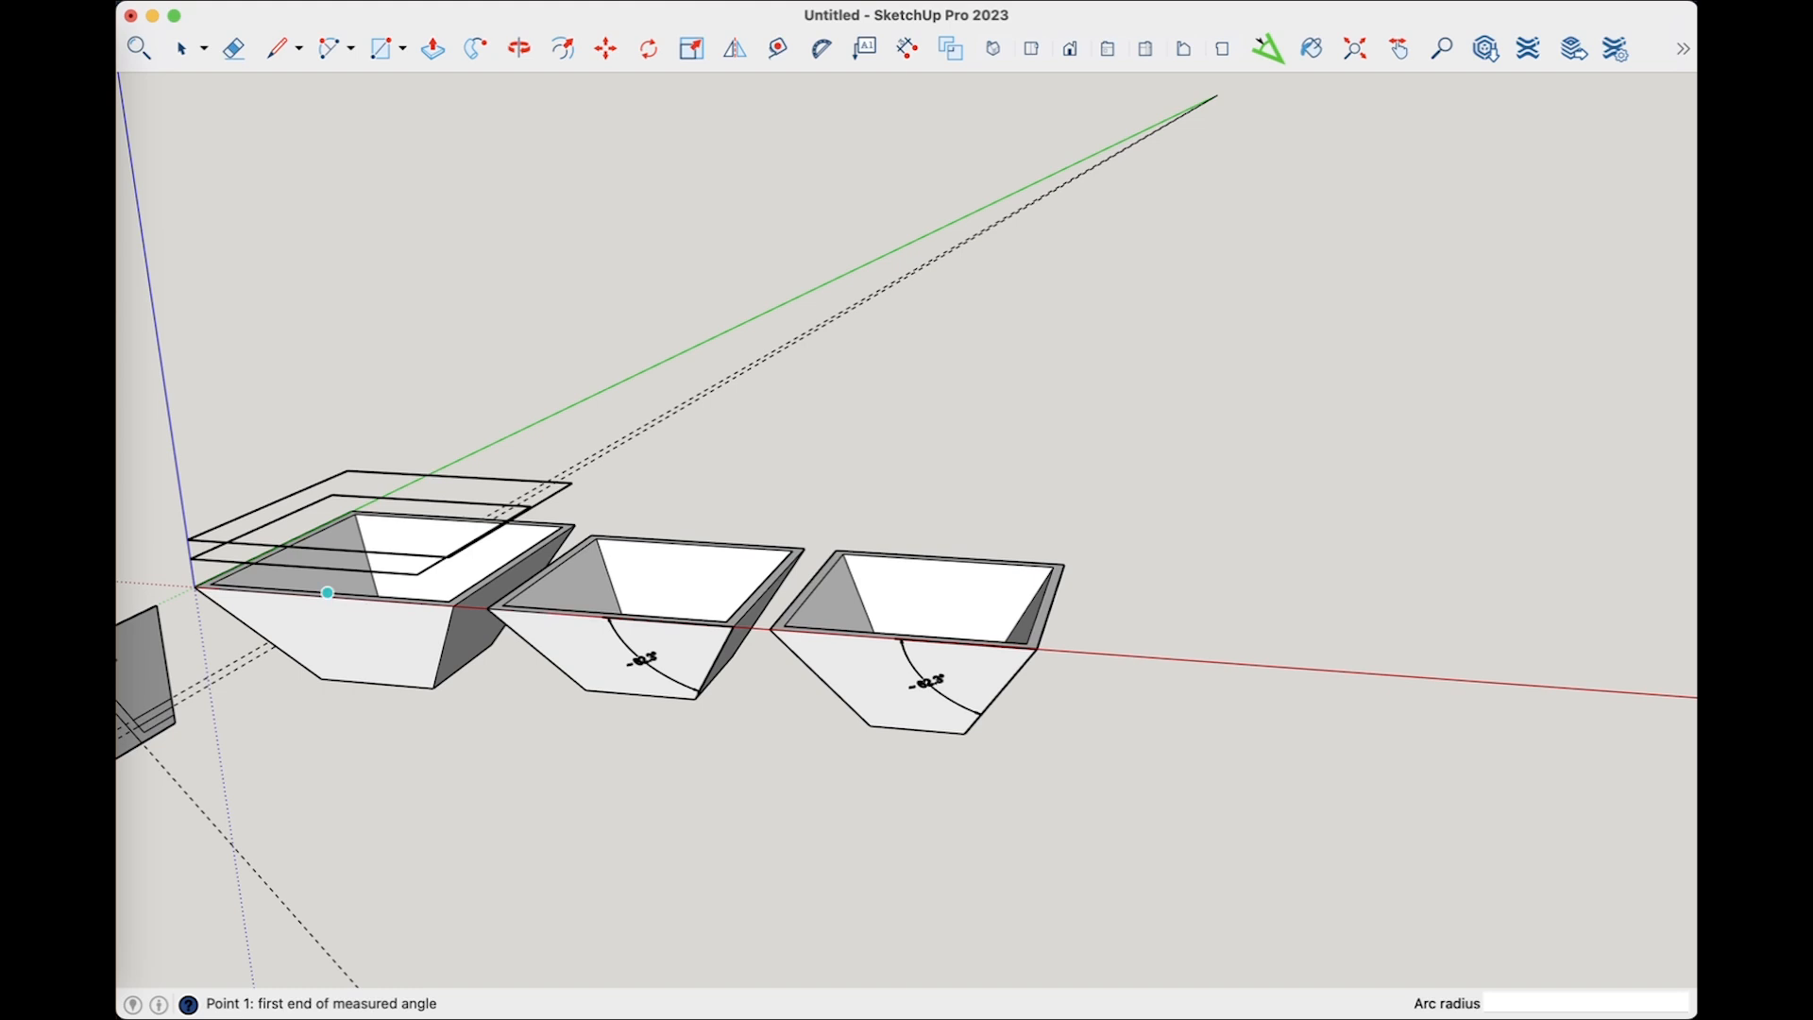
scroll(327, 592, "up", 2)
left_click(318, 593)
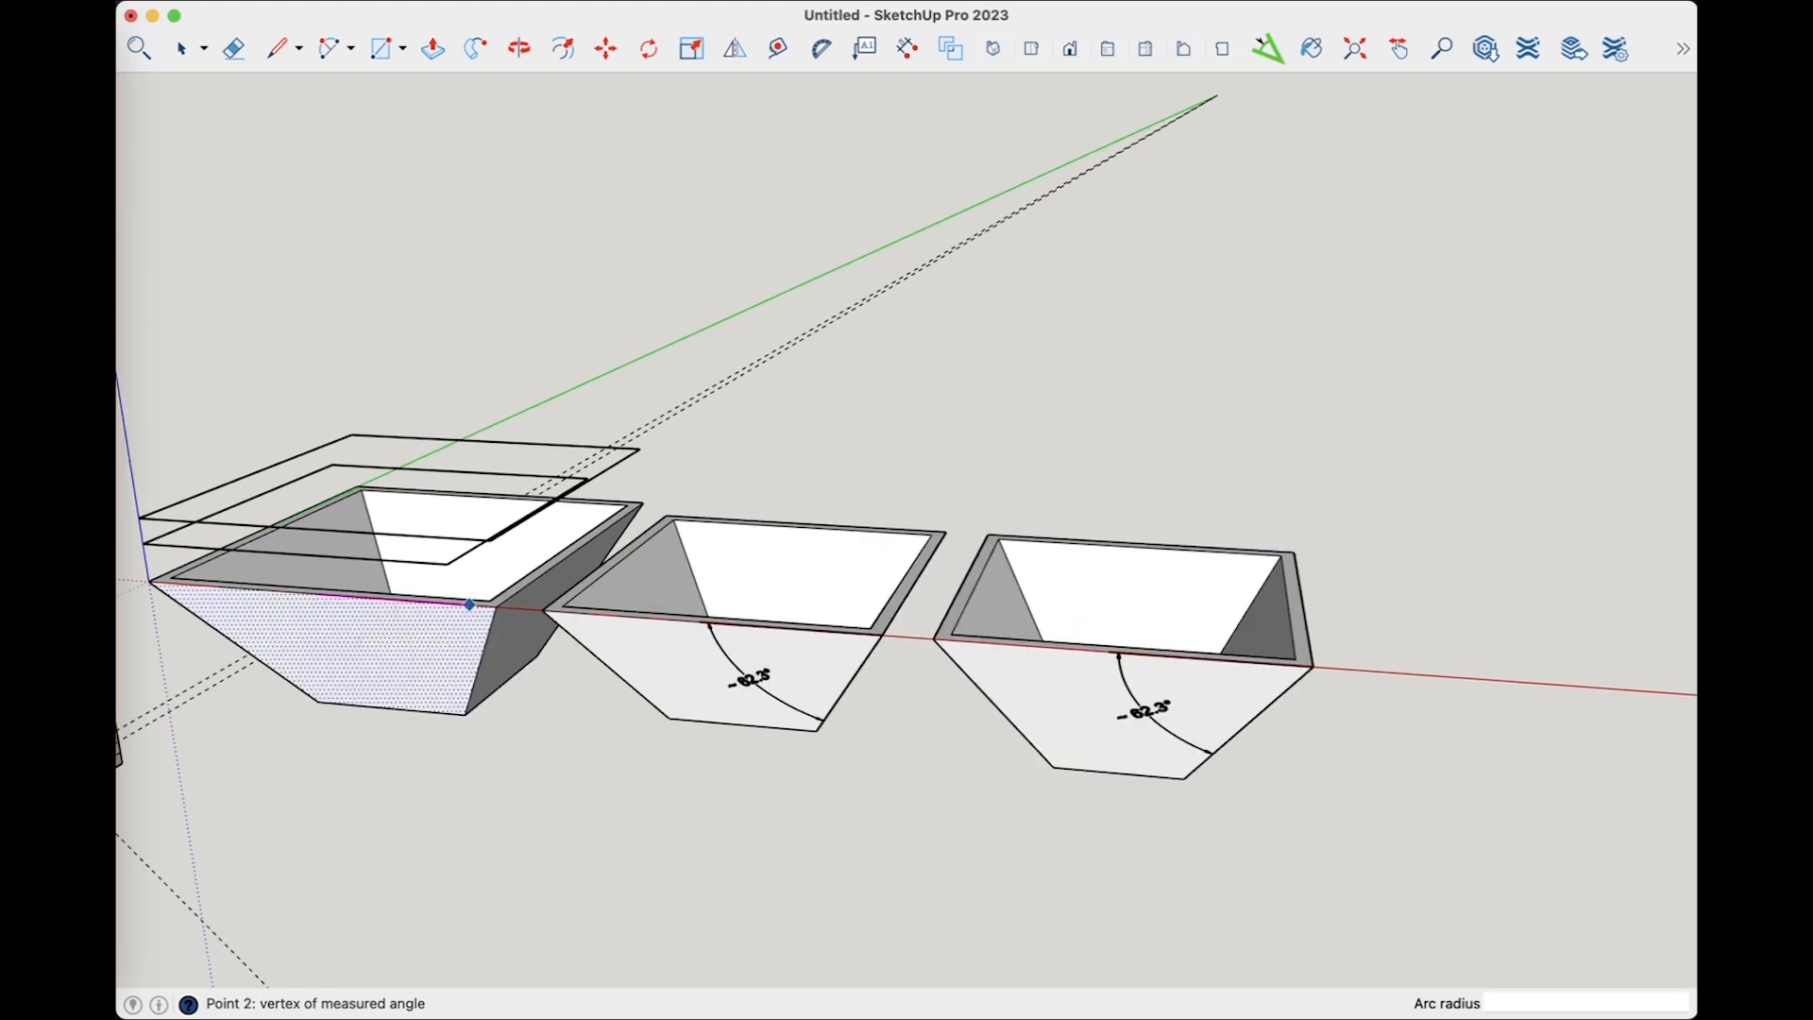
left_click(491, 600)
left_click(480, 651)
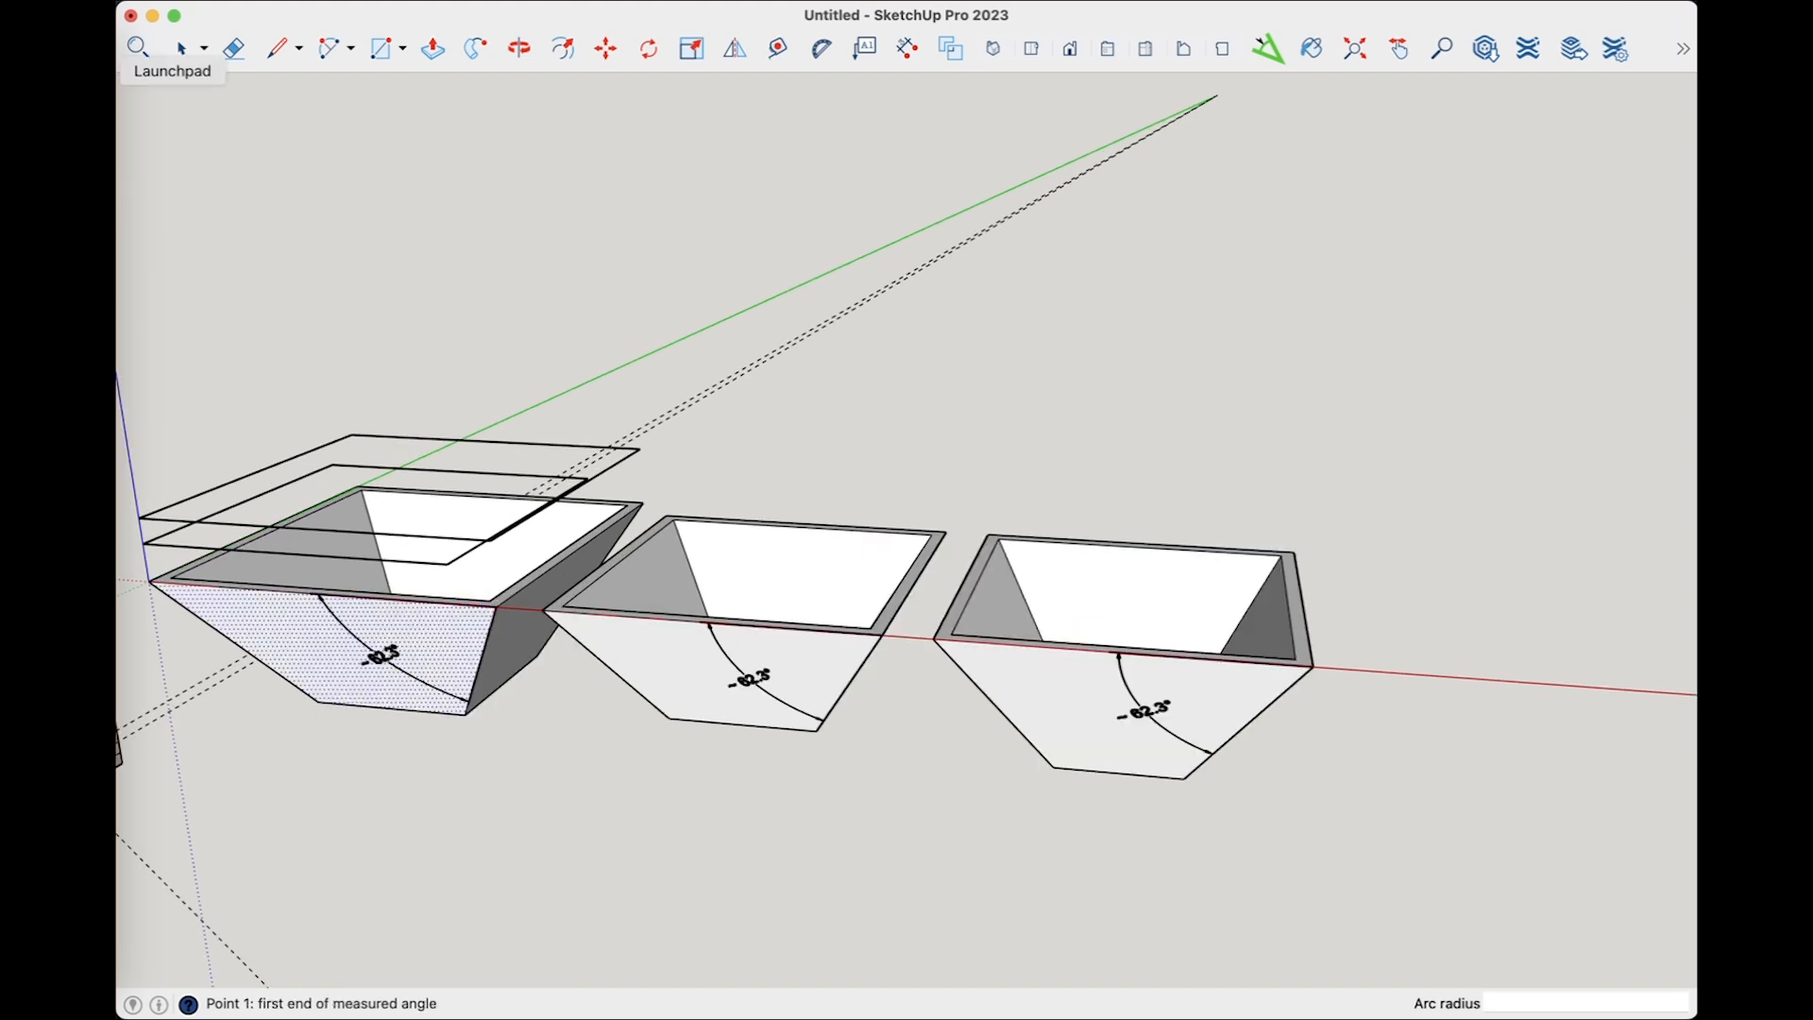
Group the box at the origin together with its new angle dimension
left_click(182, 48)
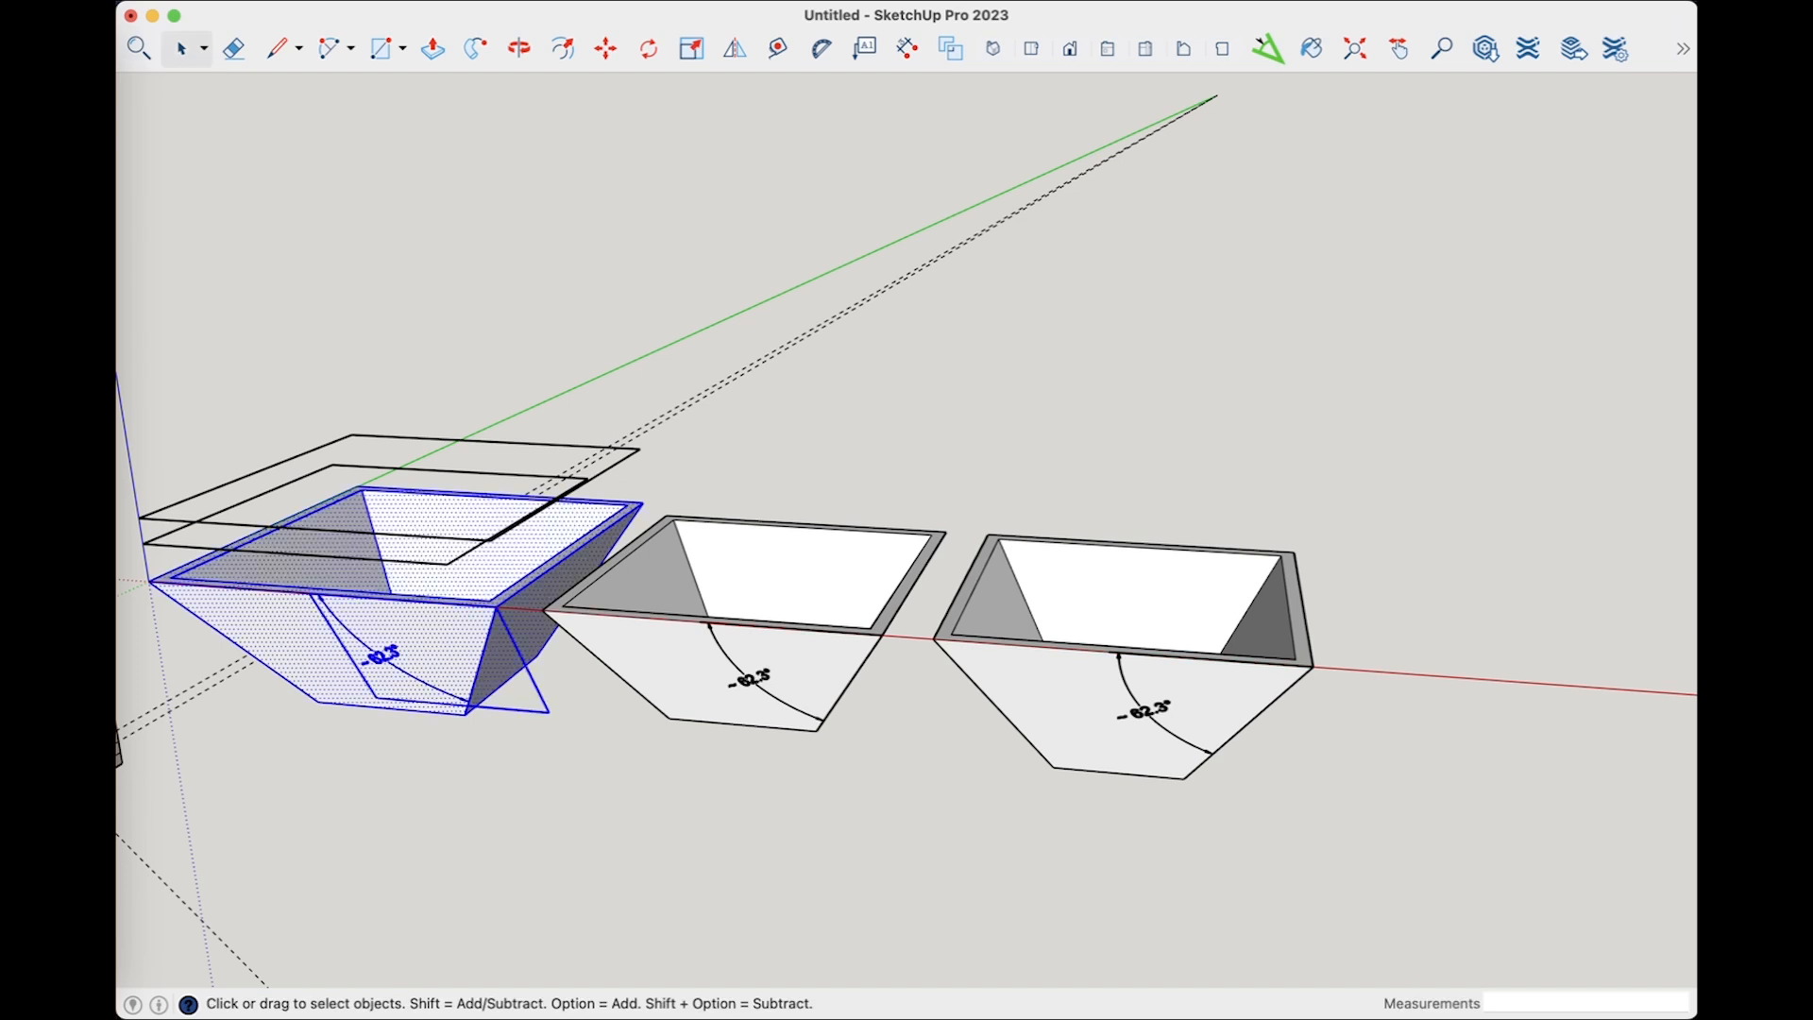
right_click(327, 593)
left_click(397, 805)
Select all three boxes and move them 36" along the red axis, away from the origin
left_click(746, 656, "shift")
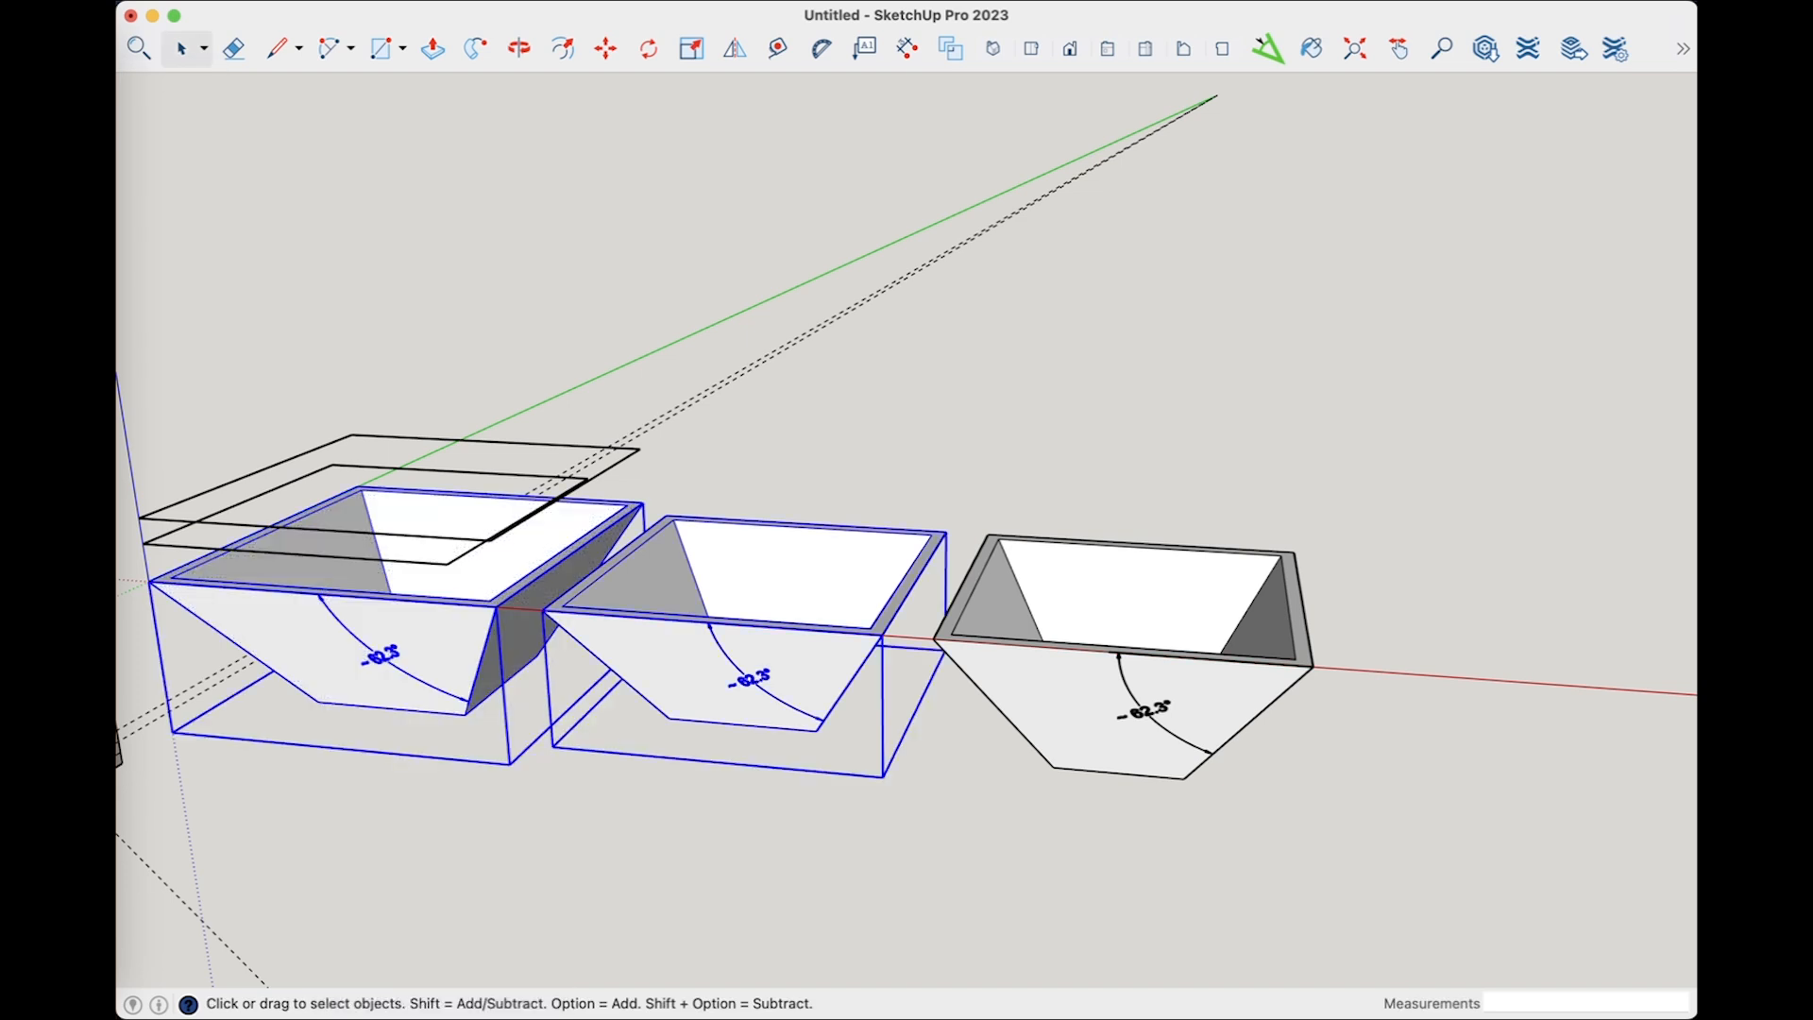
left_click(1123, 727, "shift")
key("m")
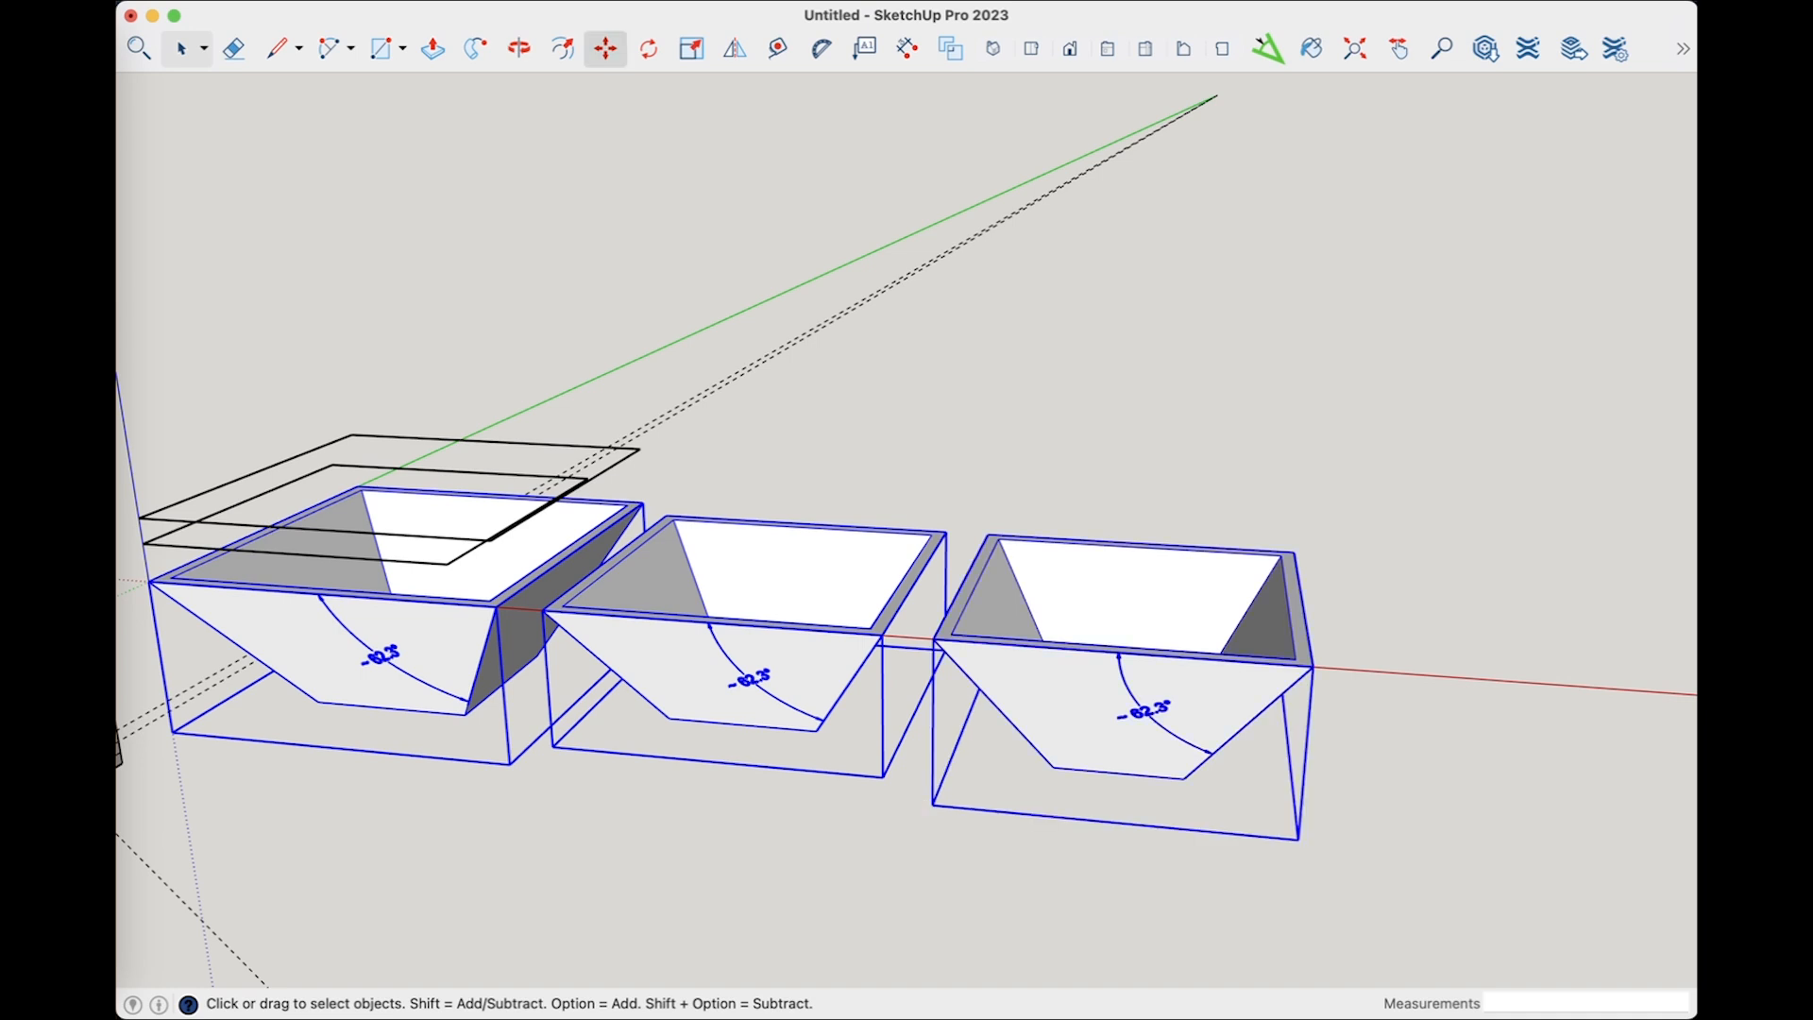
left_click(149, 581)
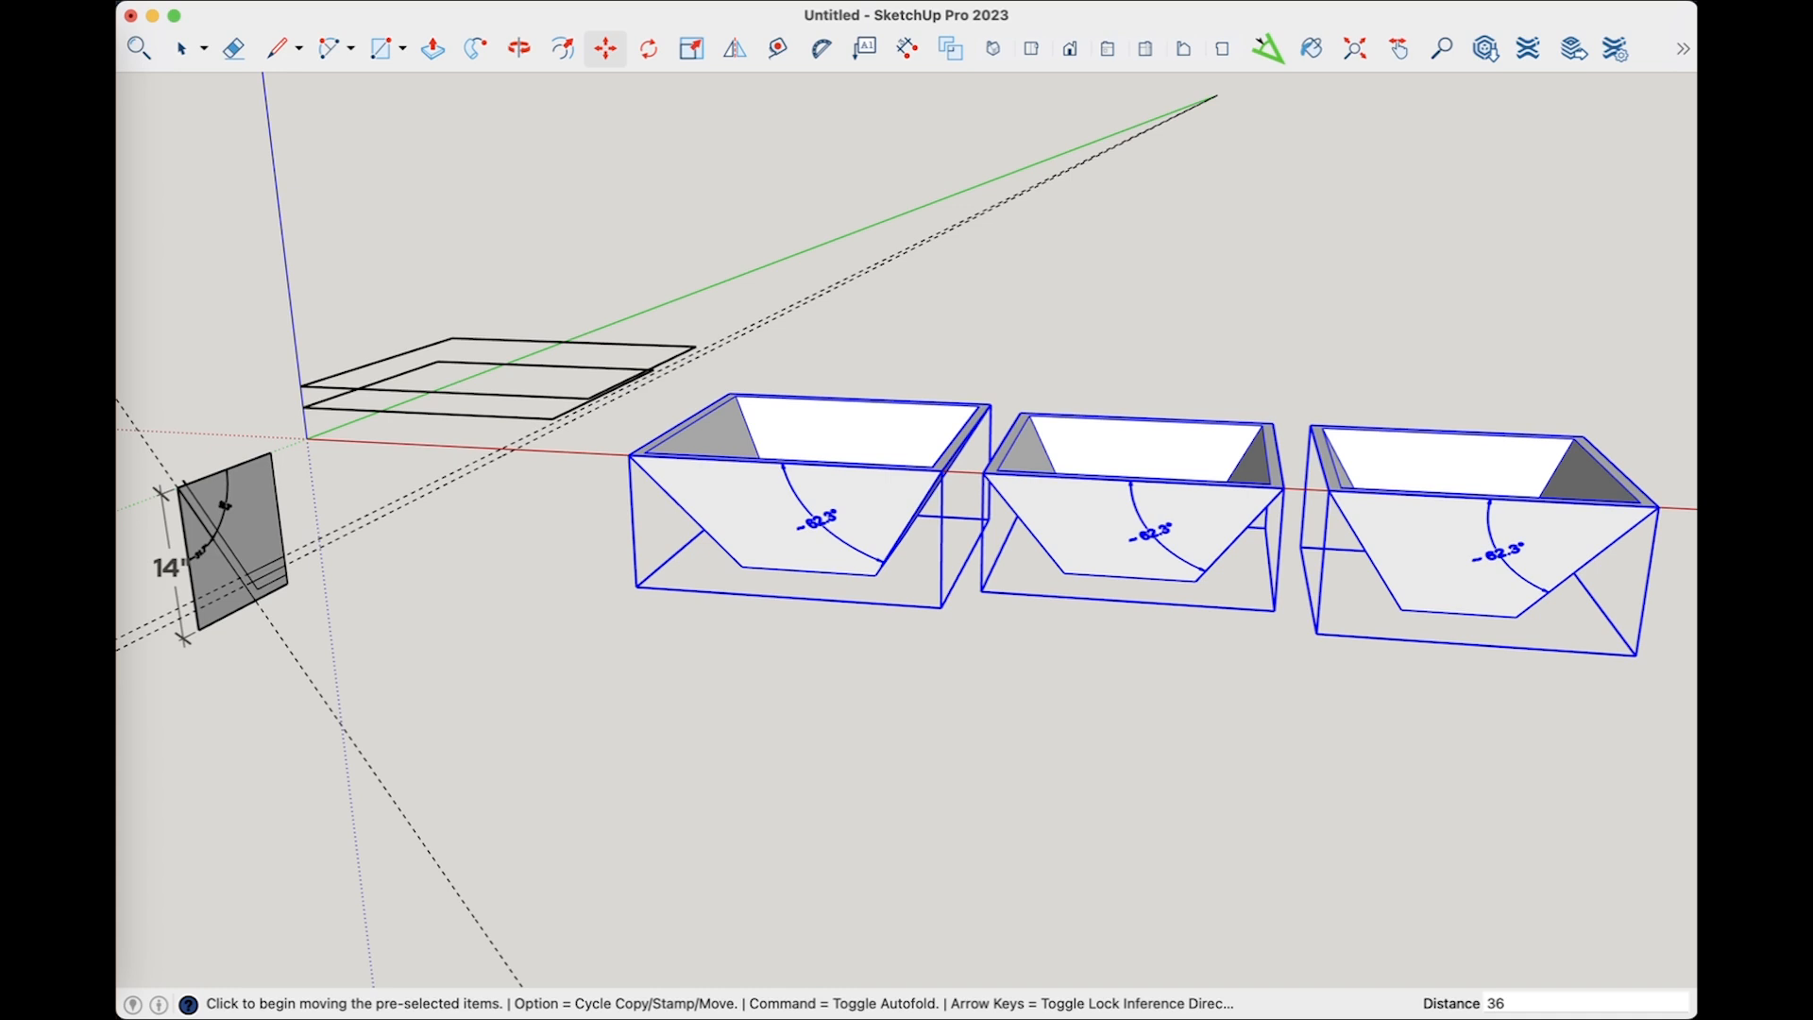
In the right view, group the existing 14" profile together with its dimensions and guides
left_click(1145, 49)
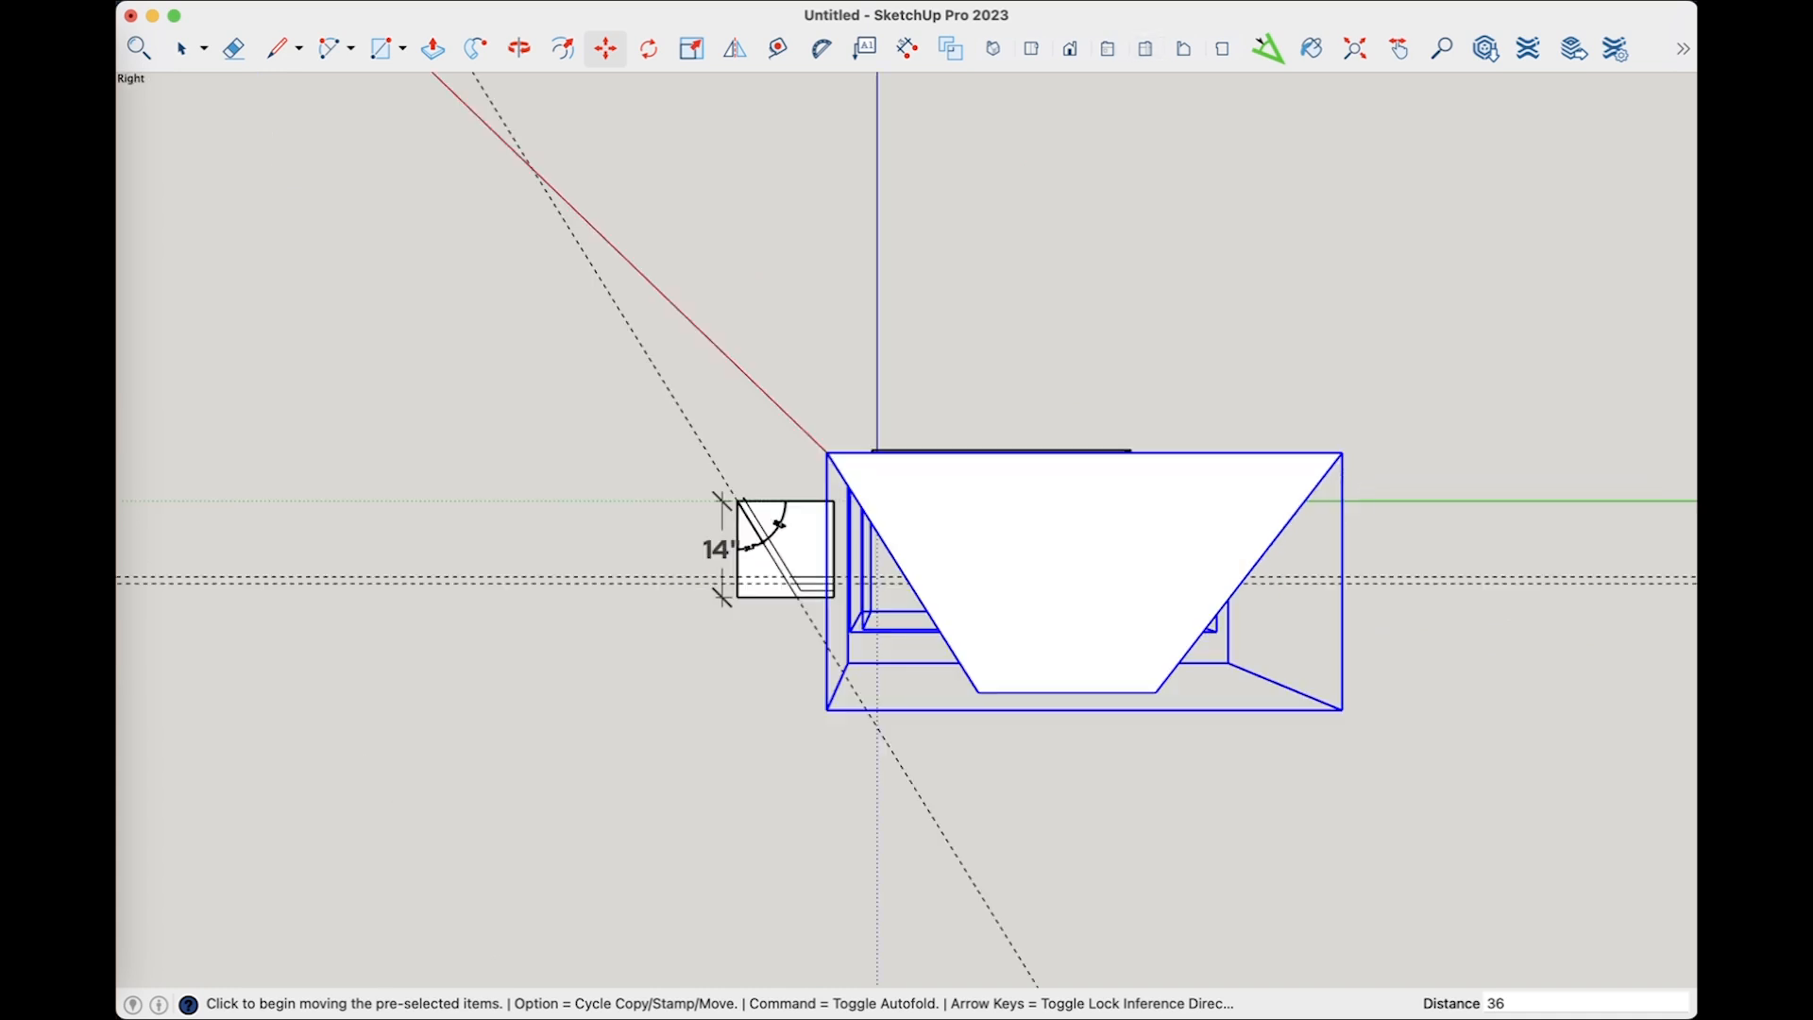
scroll(879, 545, "up", 10)
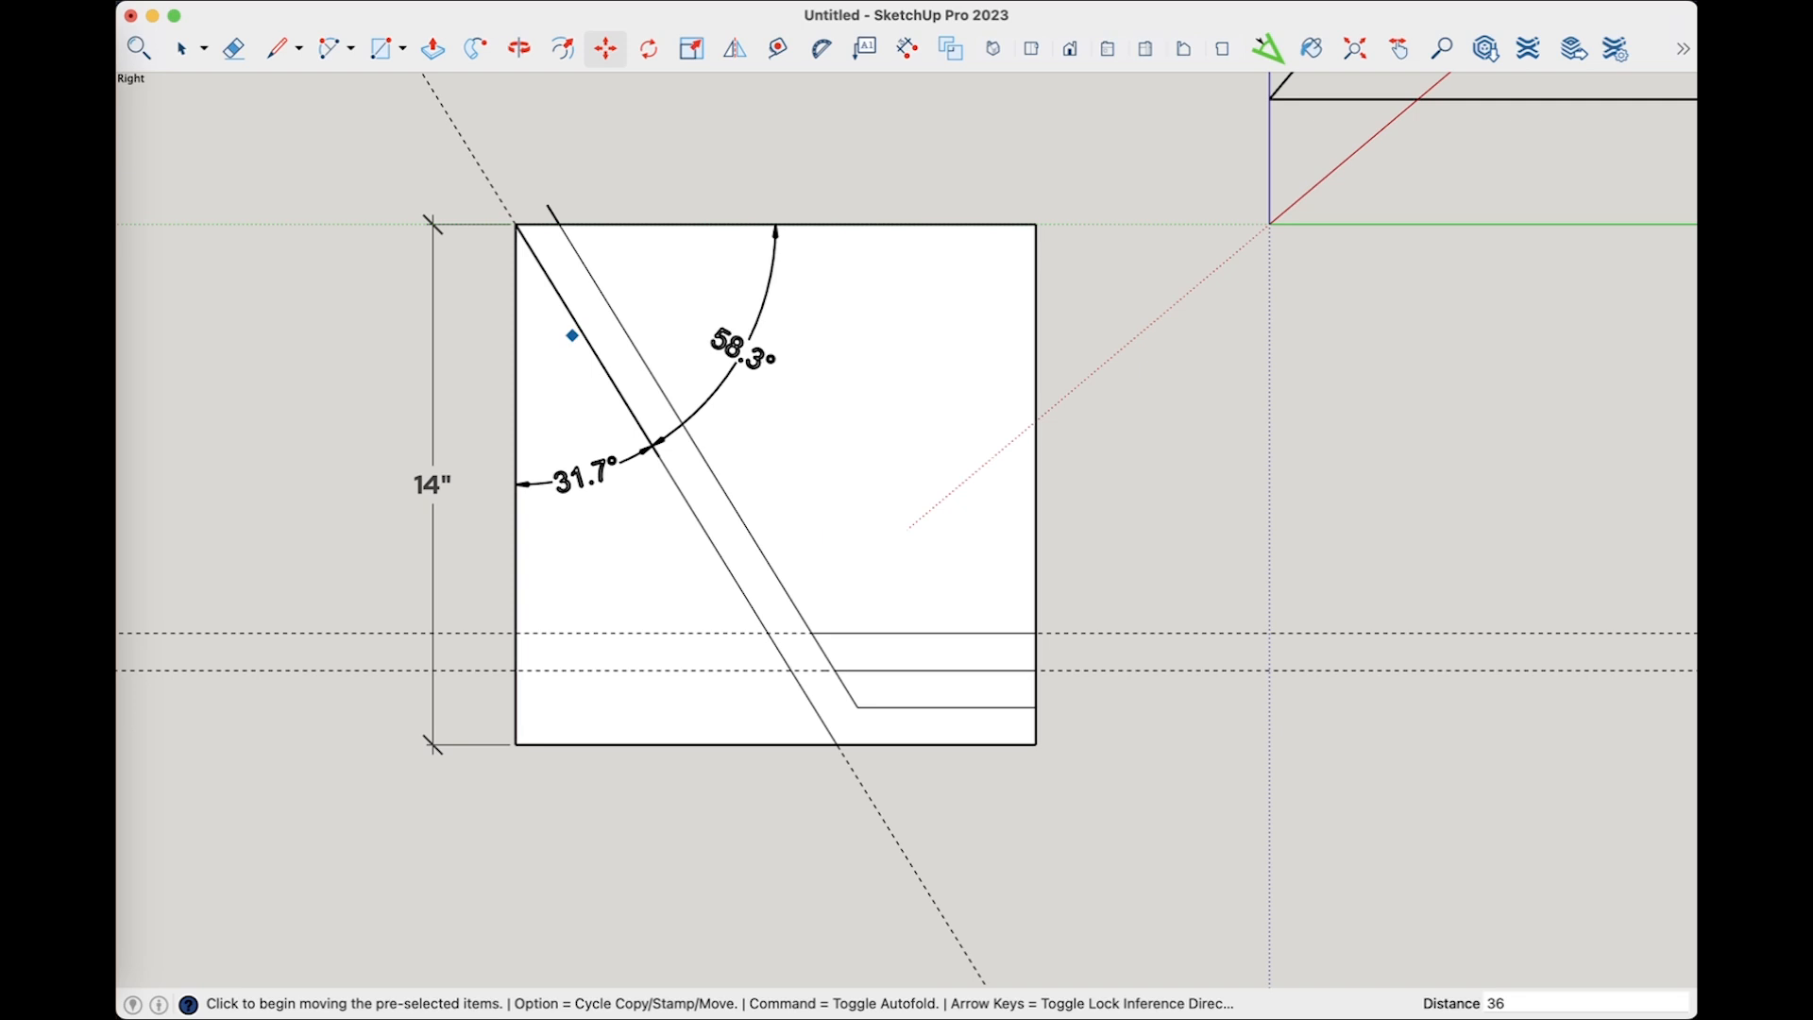
key("space")
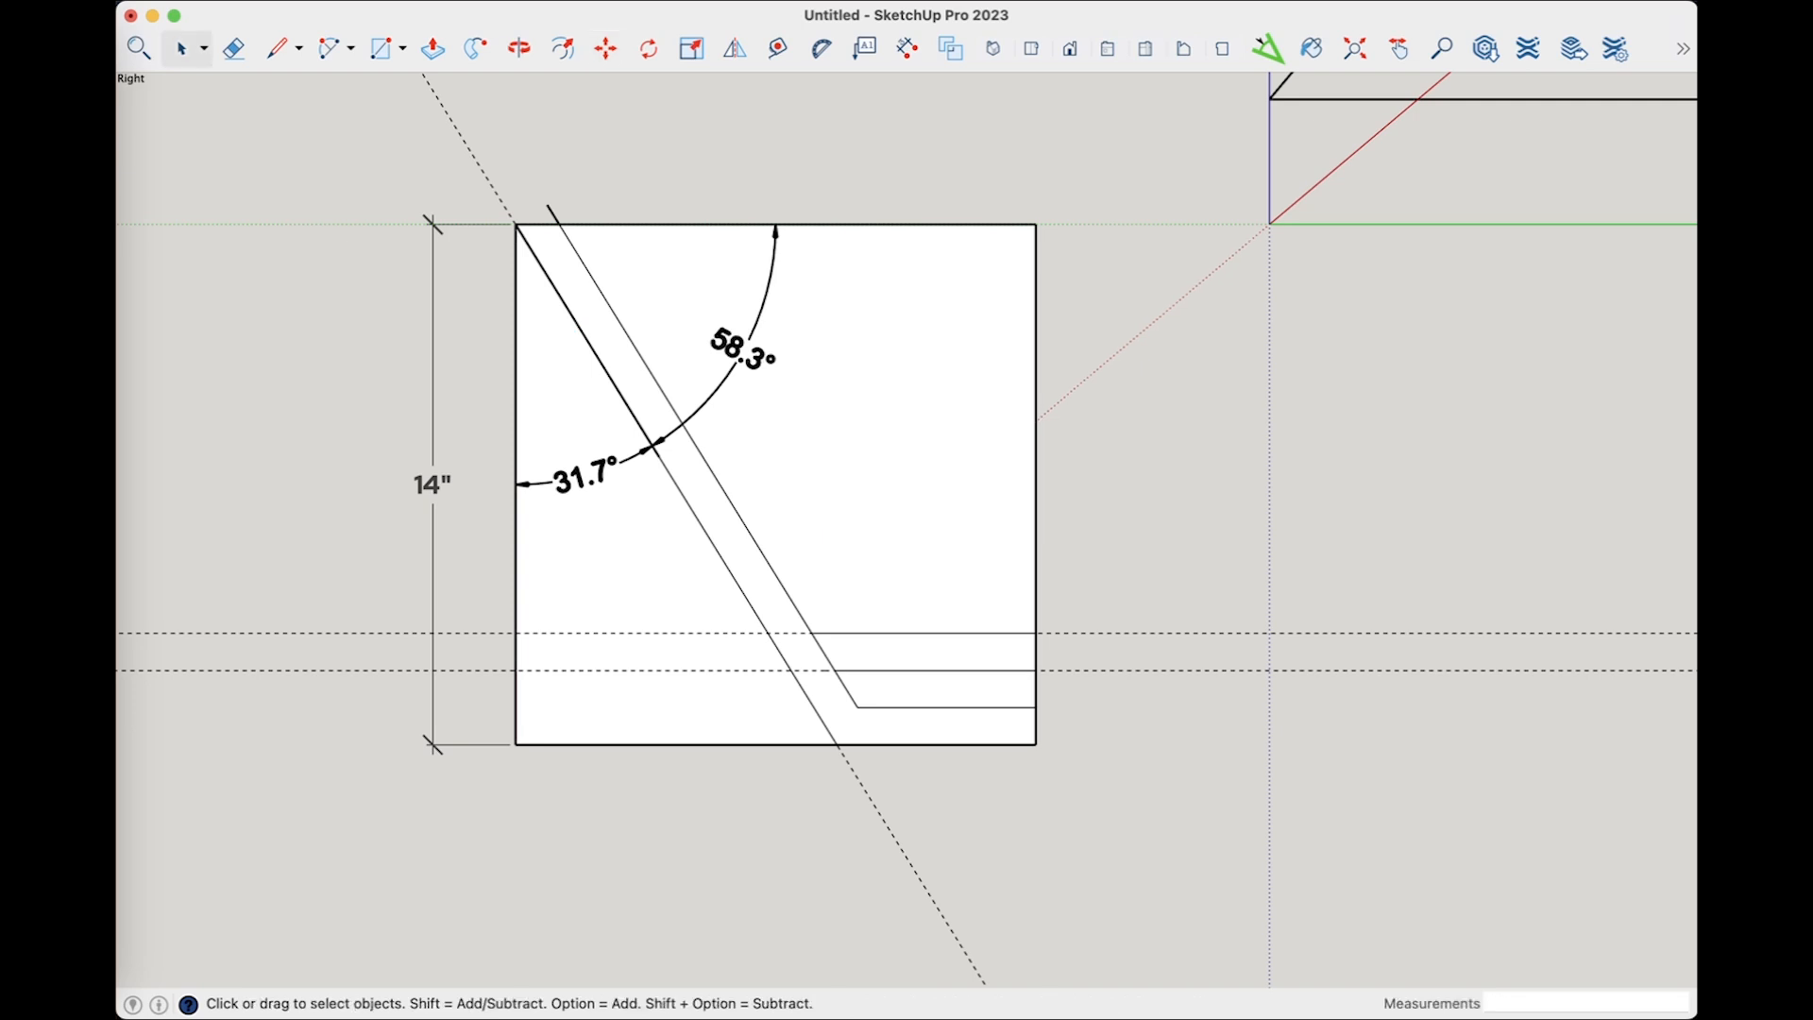
key("super+a")
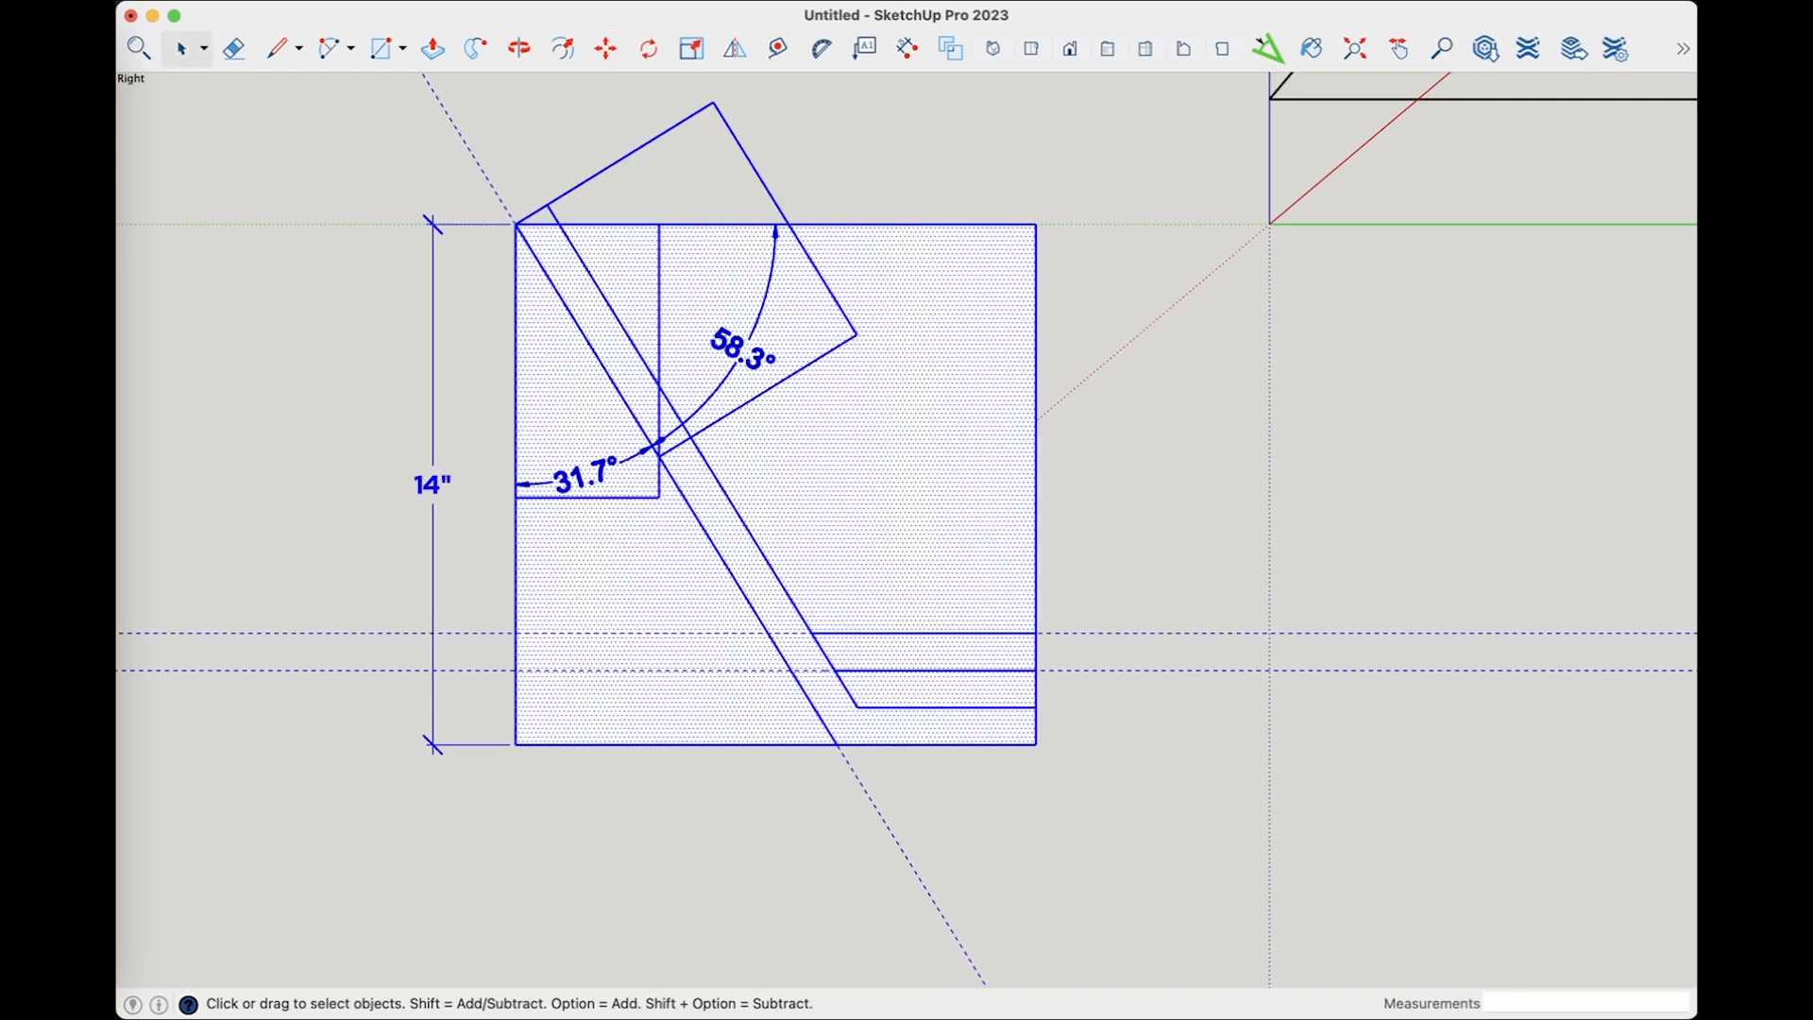
key("g")
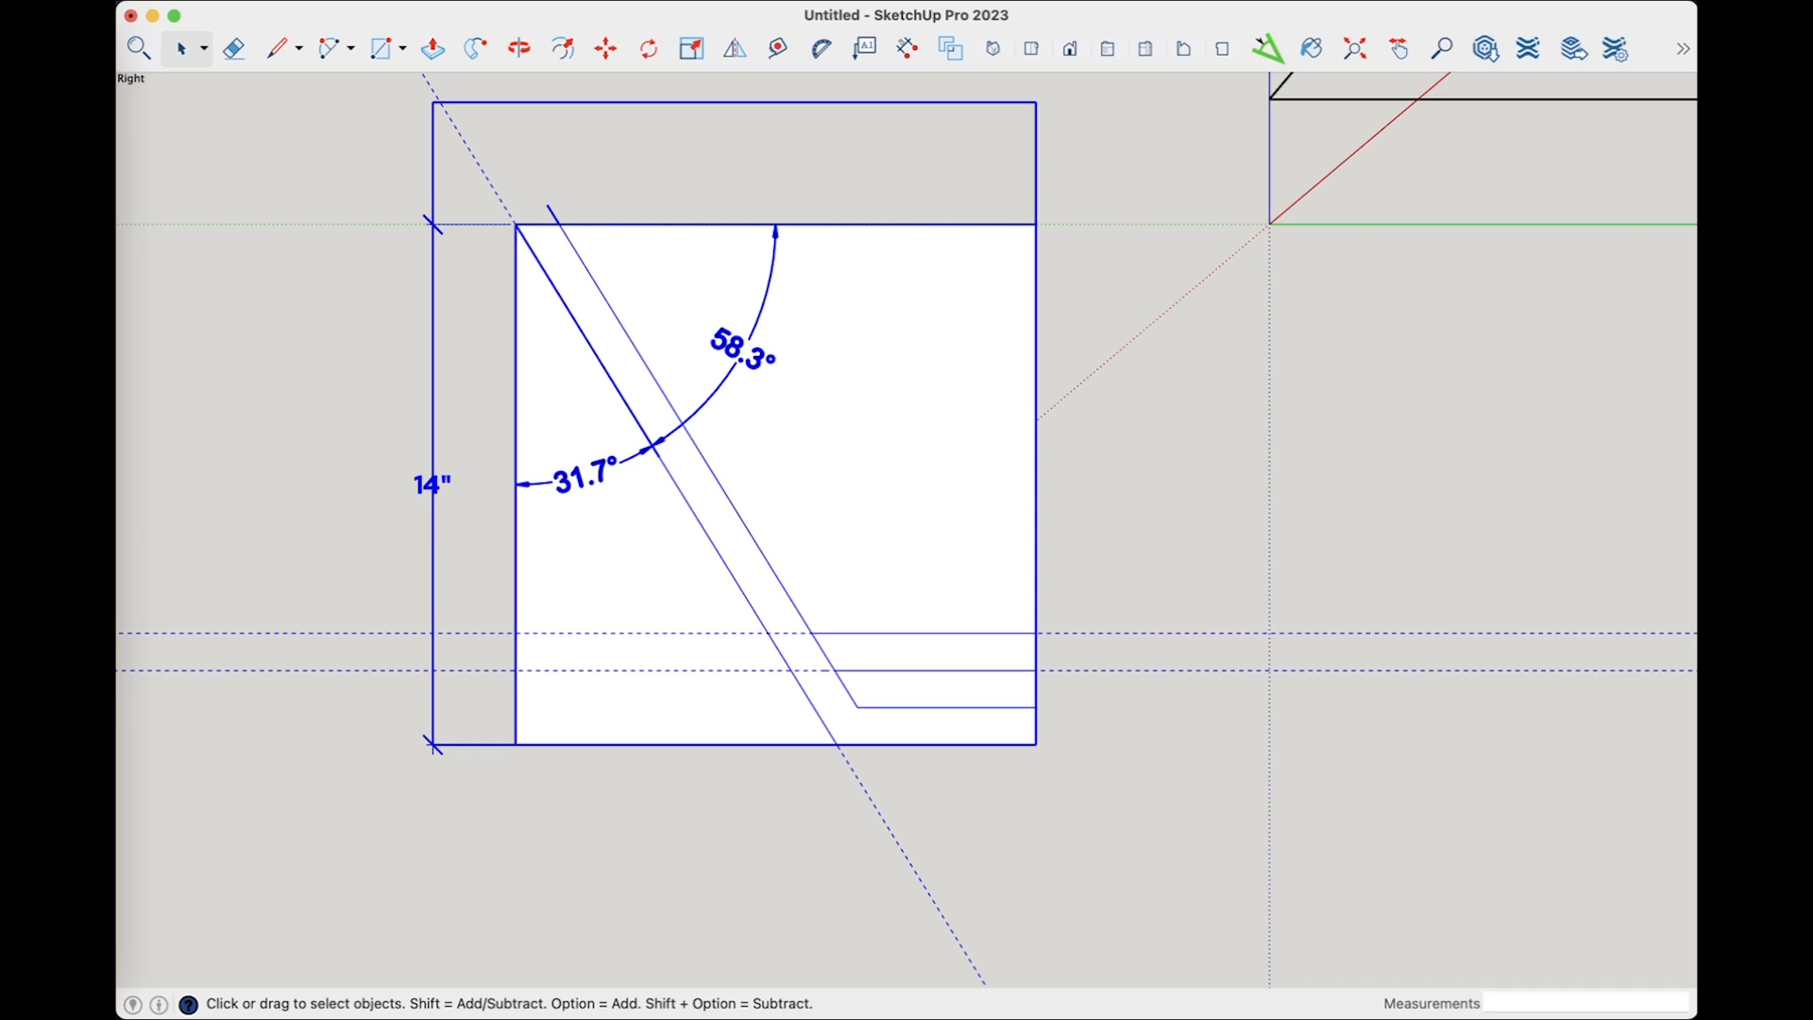
Move the grouped profile 20" along the green axis away from the origin and clear the selection
key("m")
left_click(1036, 225)
type("2")
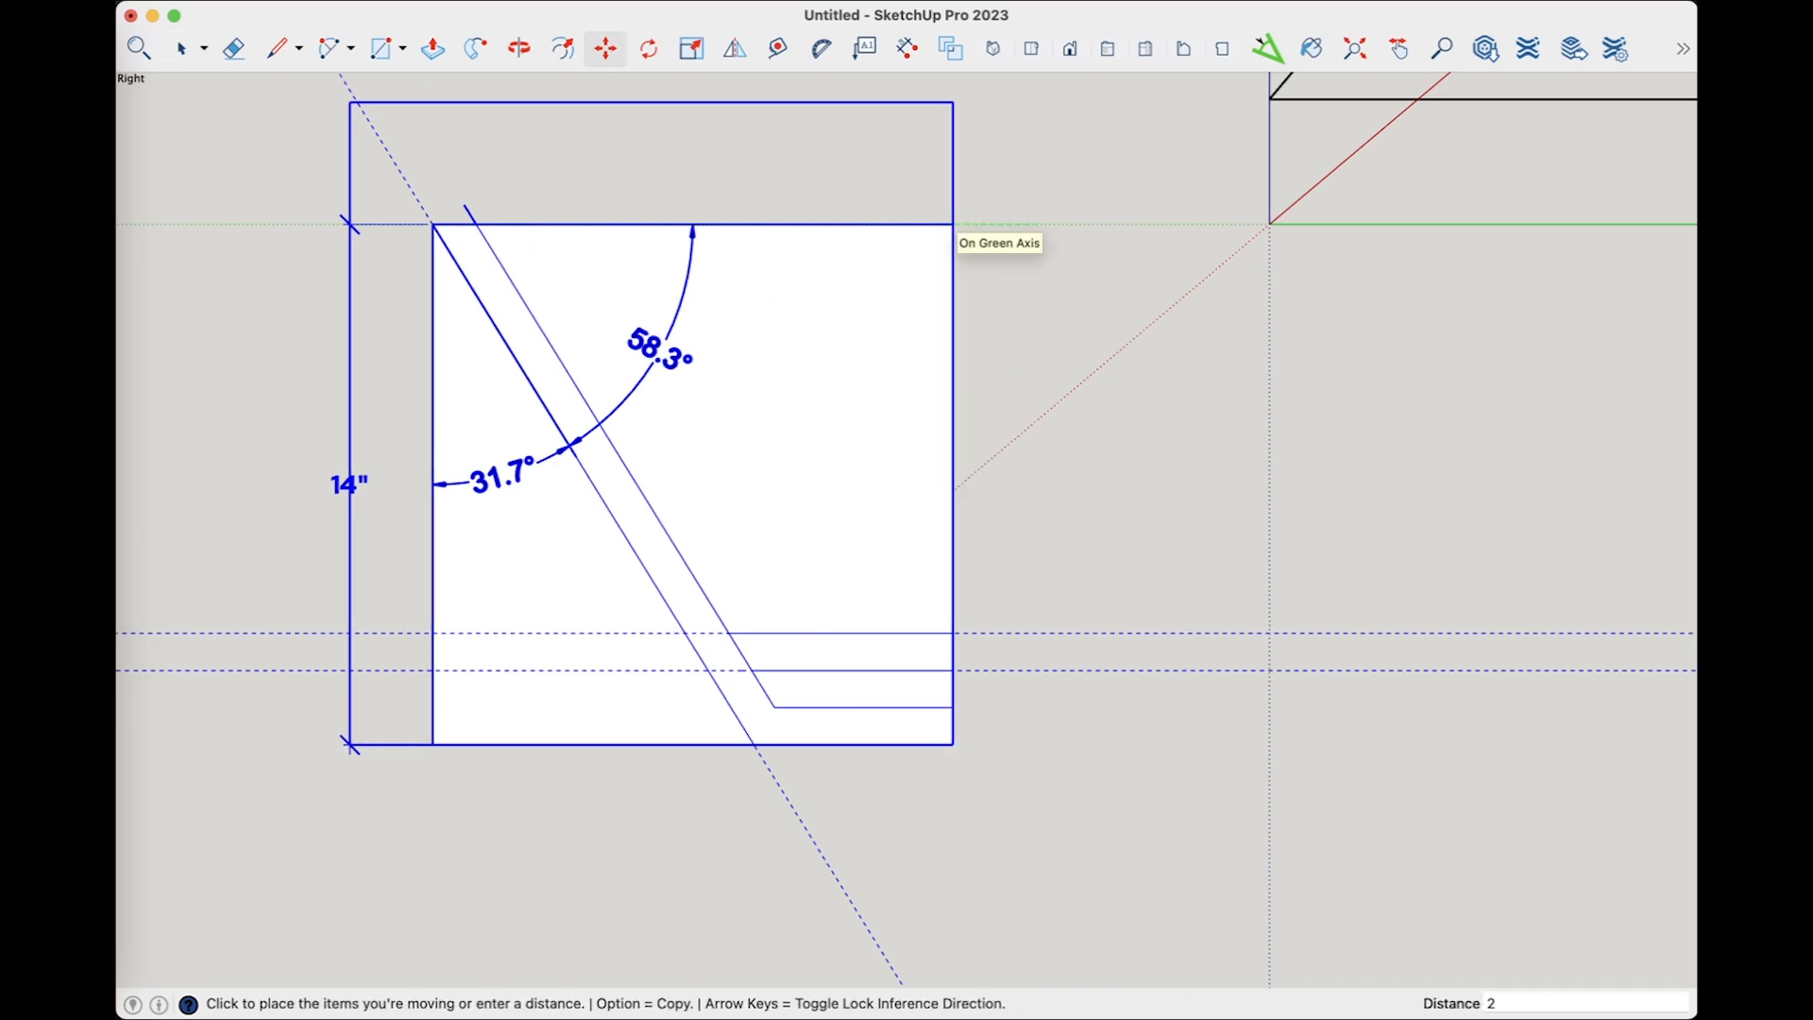
type("0")
key("Return")
key("space")
key("shift+super+a")
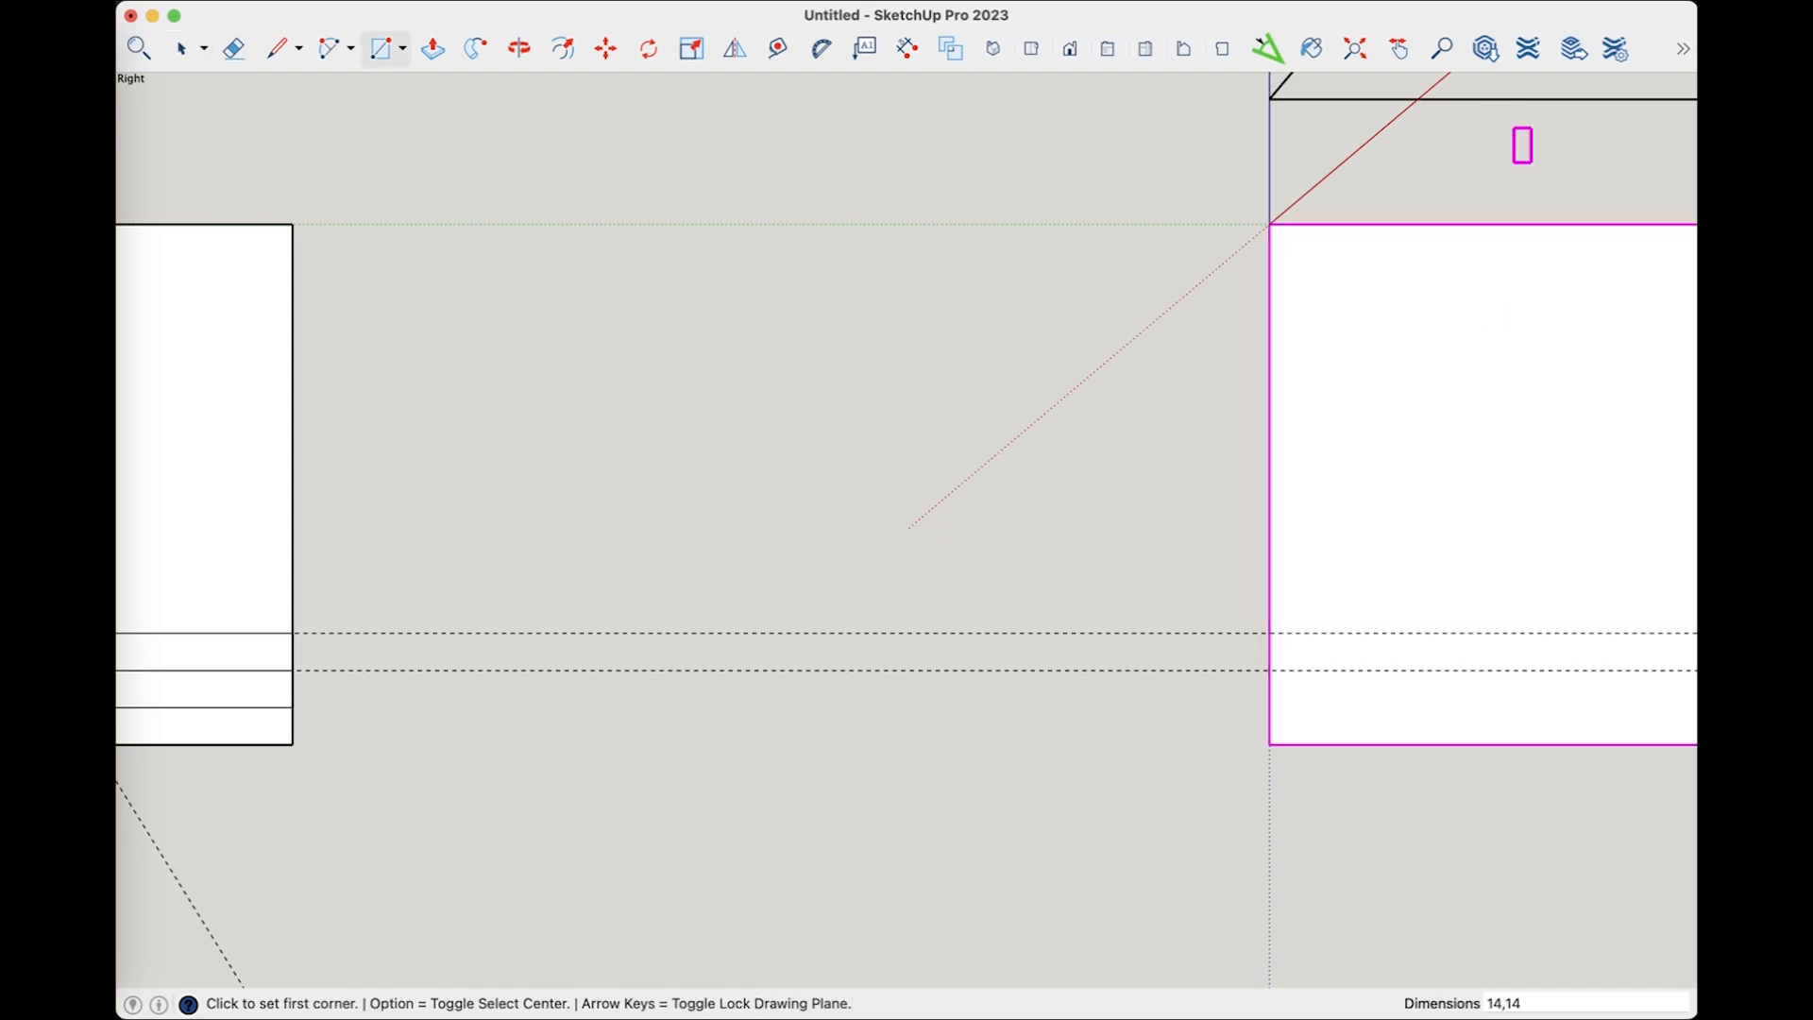
Place a protractor guide through the new square's corner at the origin, angled 24.5° from its vertical edge
middle_click_drag(1516, 136, 1048, 185, "shift")
left_click(820, 48)
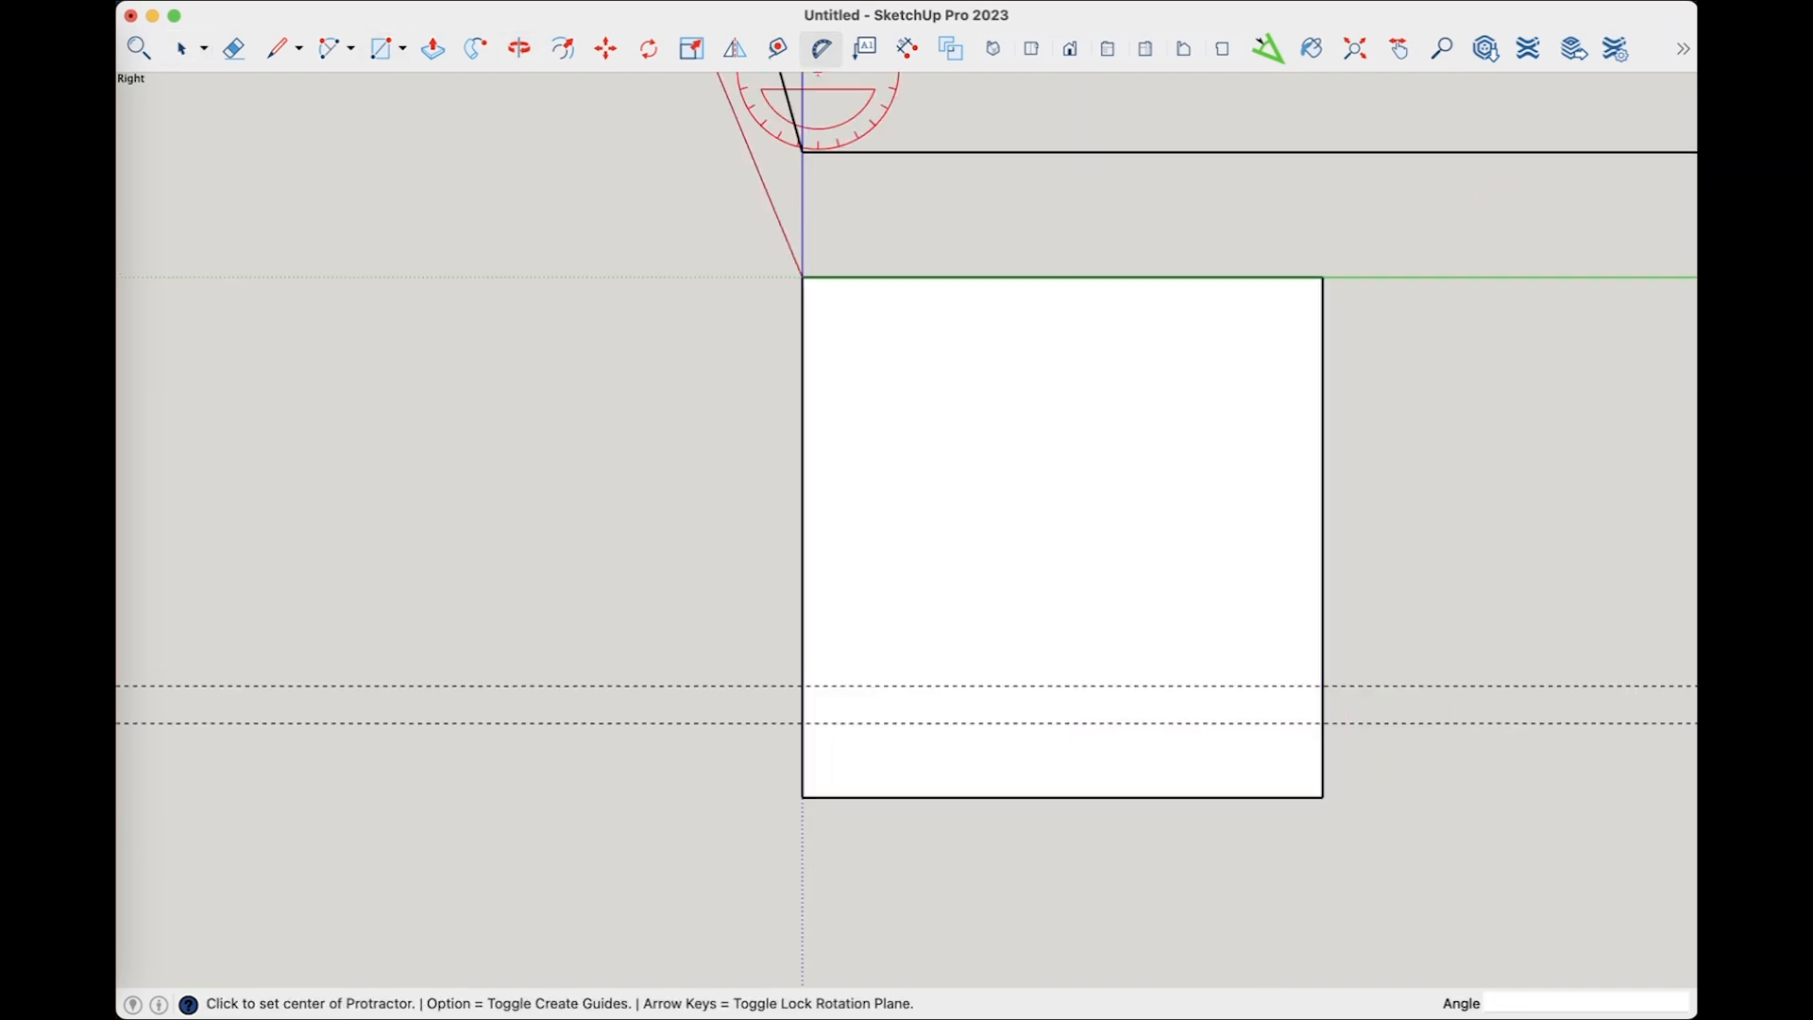
left_click(802, 277)
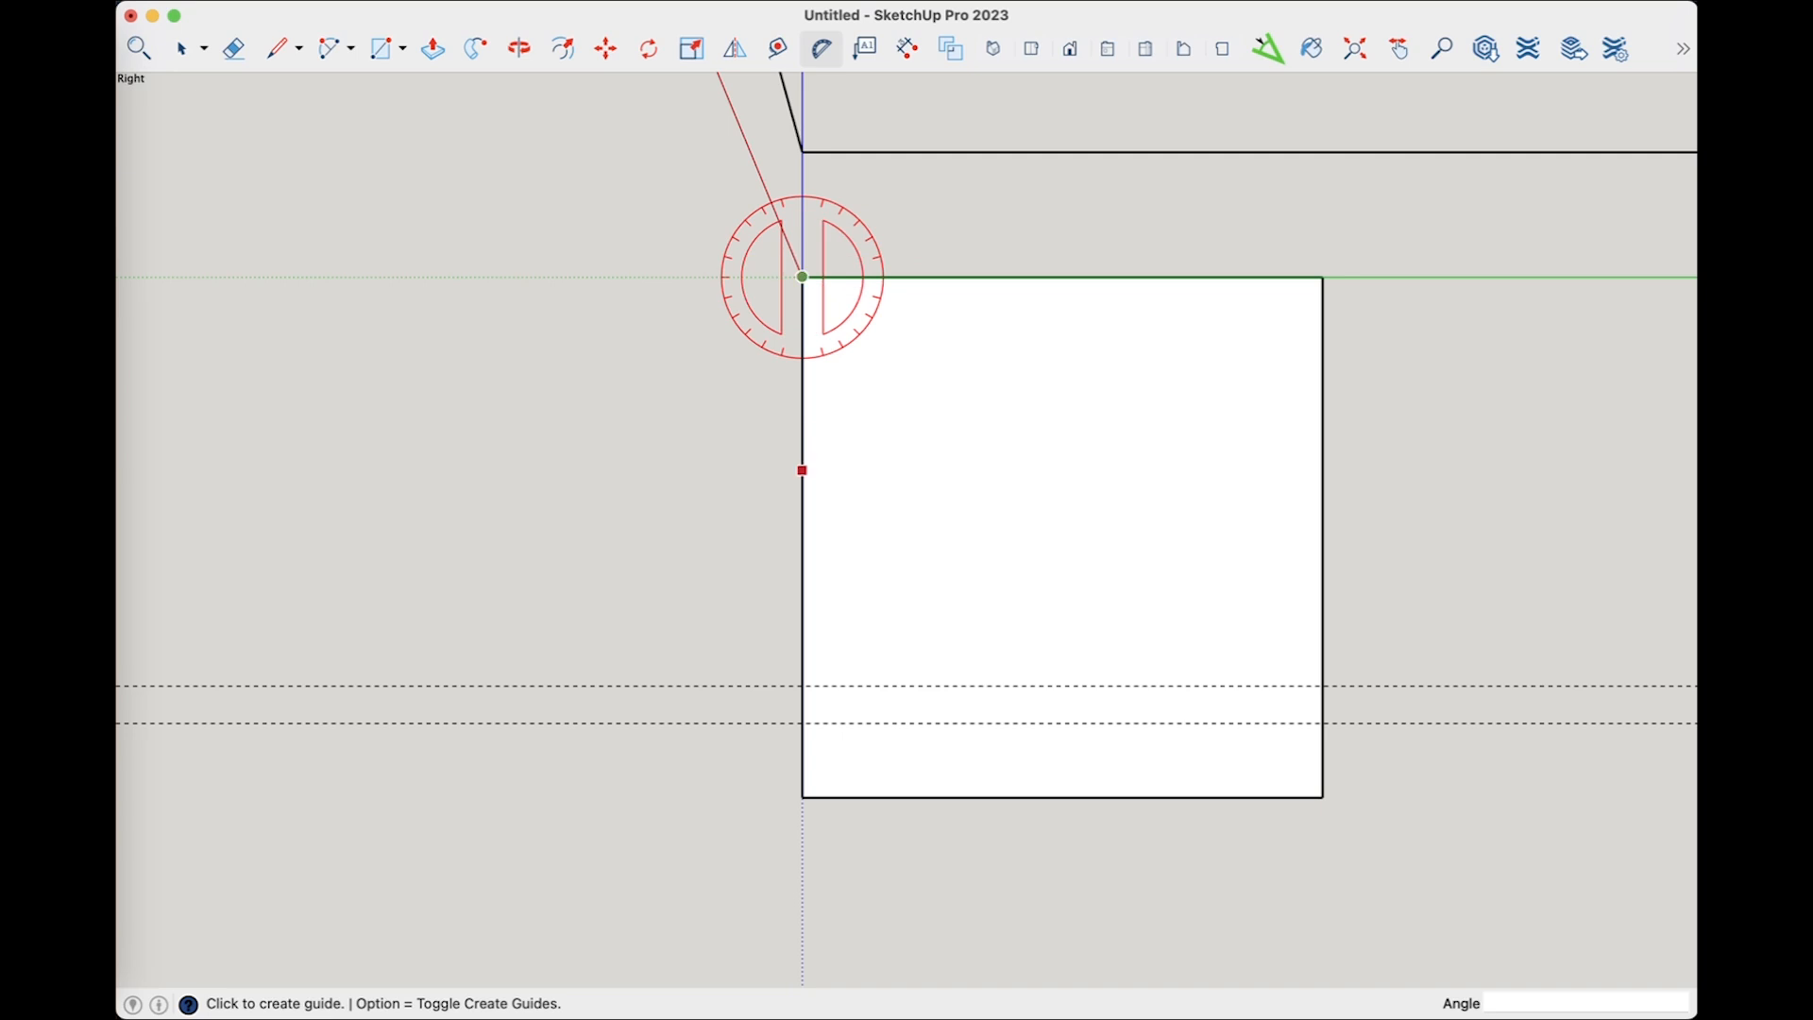
left_click(802, 504)
type("2")
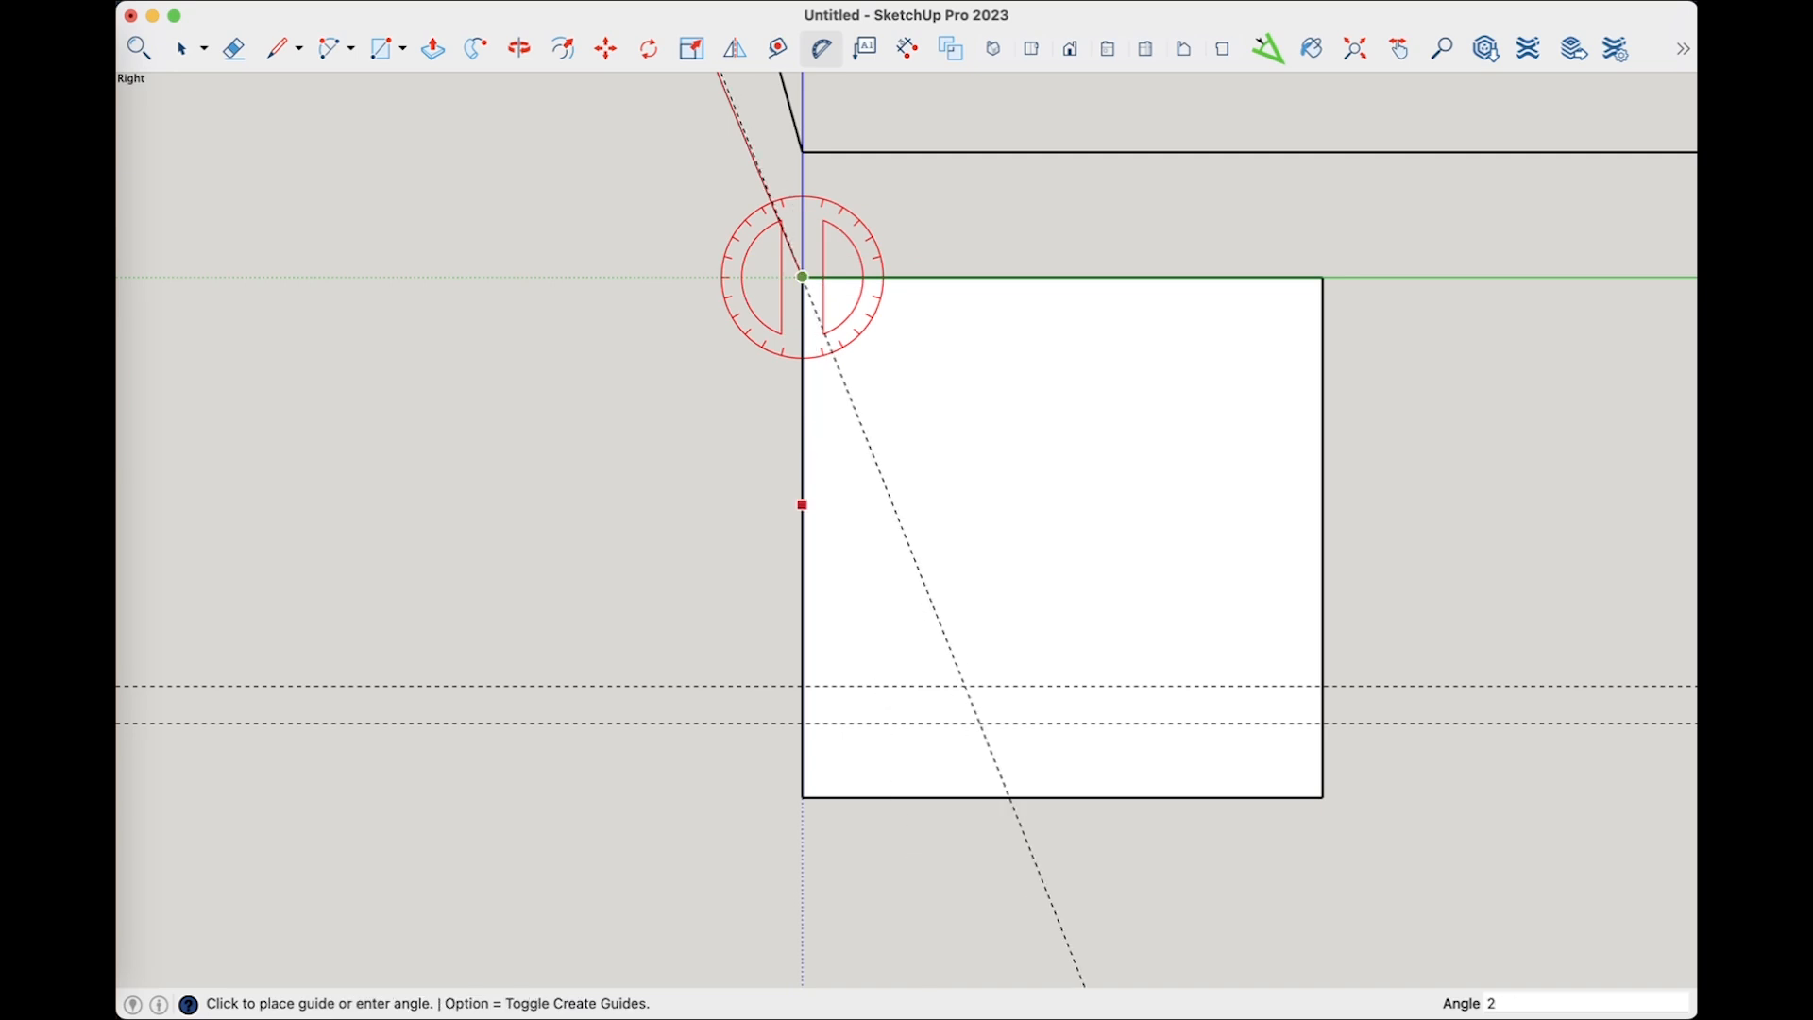
type("4.5")
key("Return")
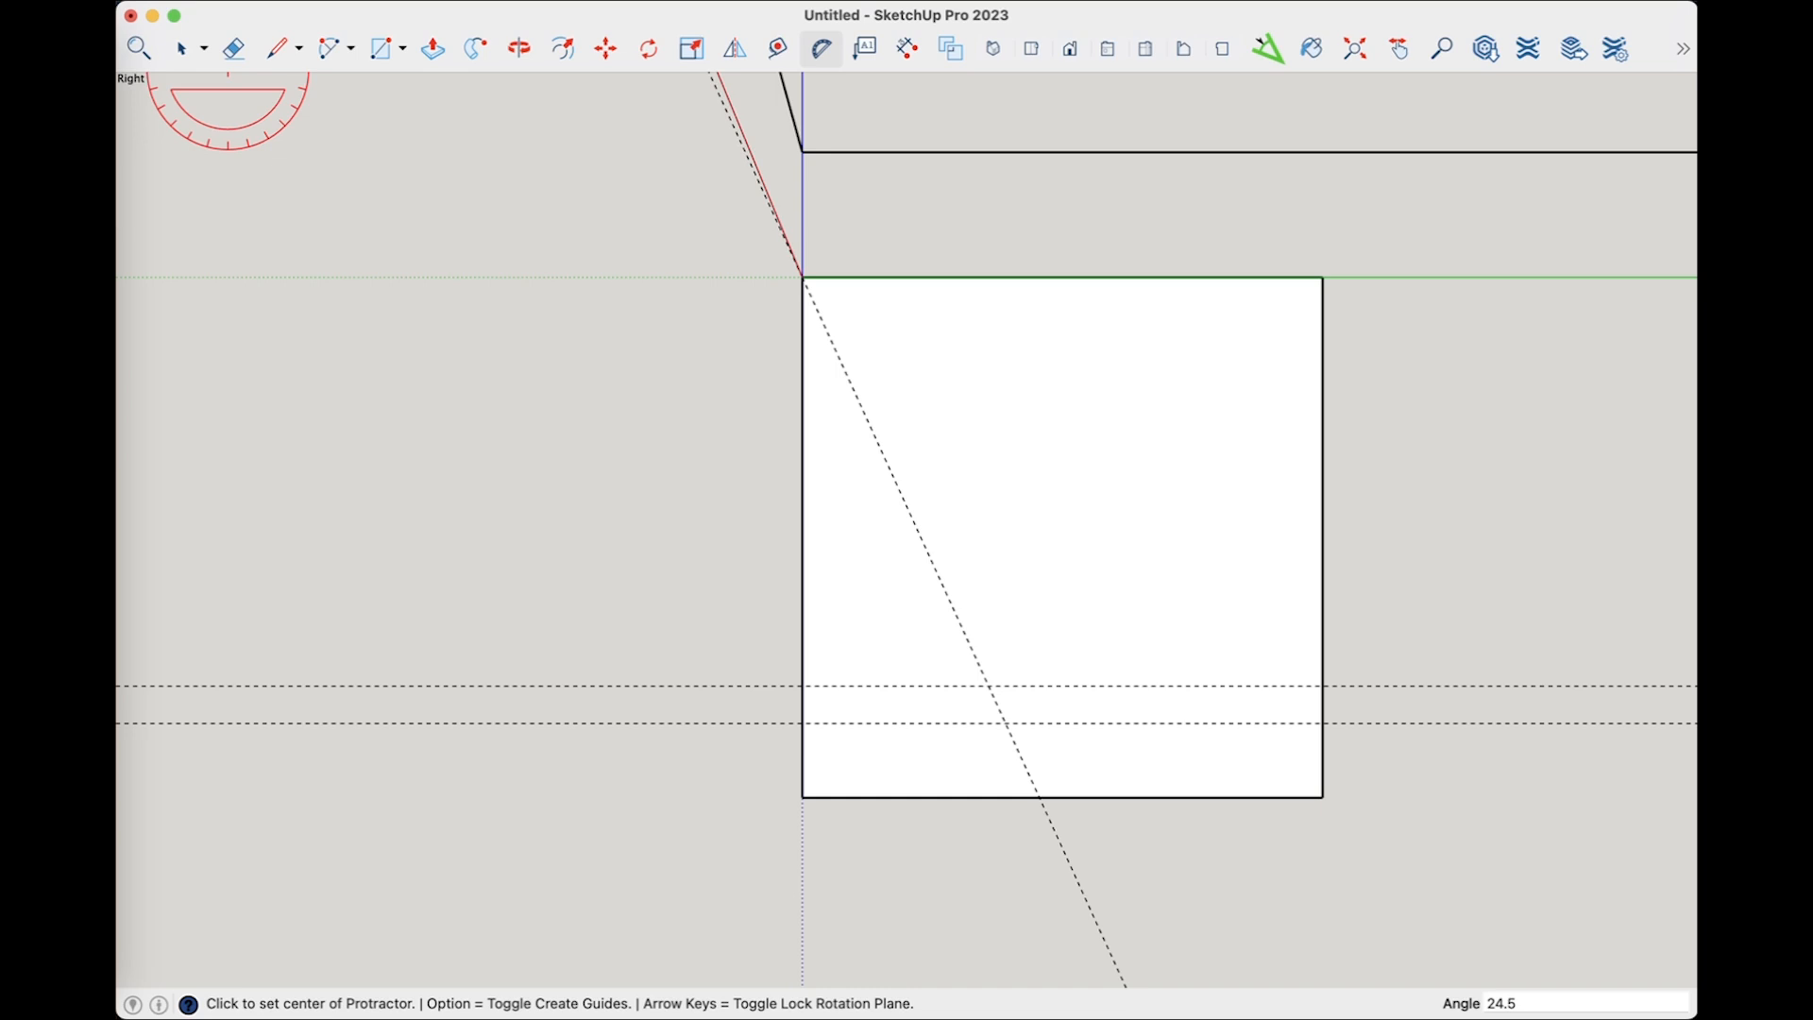
Dimension the height of the new square along its vertical edge at the origin
left_click(906, 48)
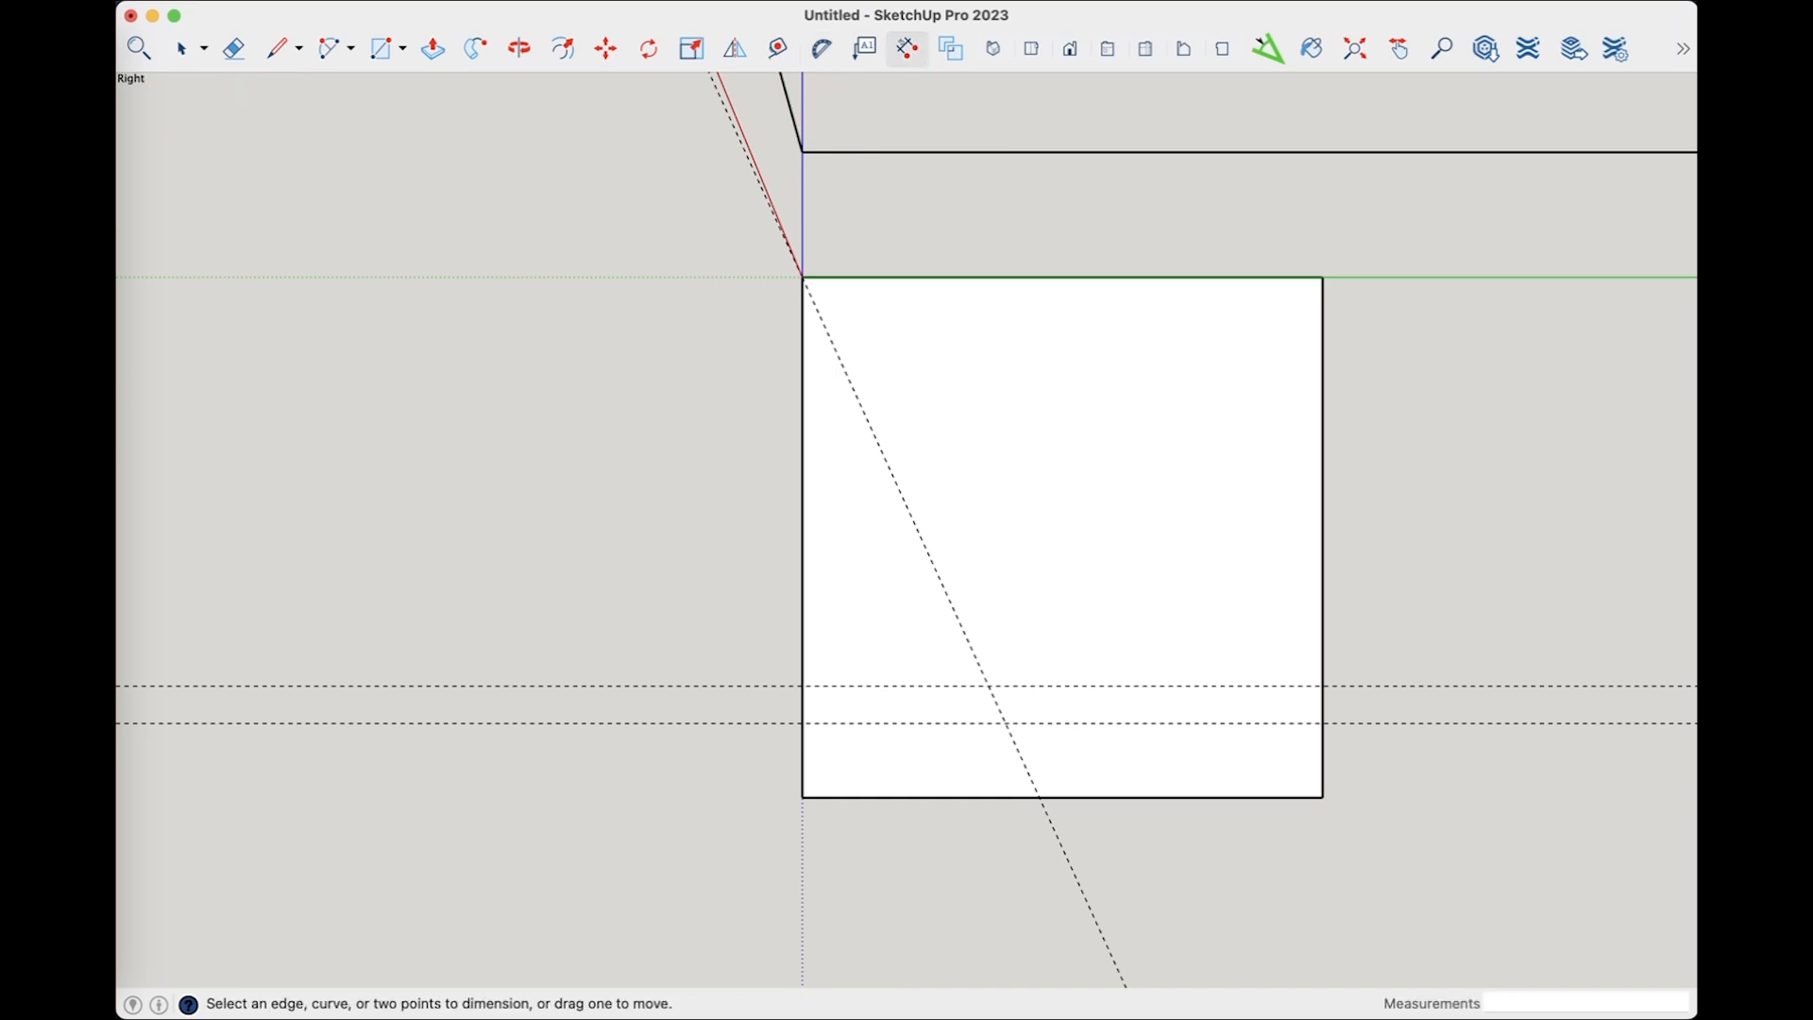
left_click(801, 276)
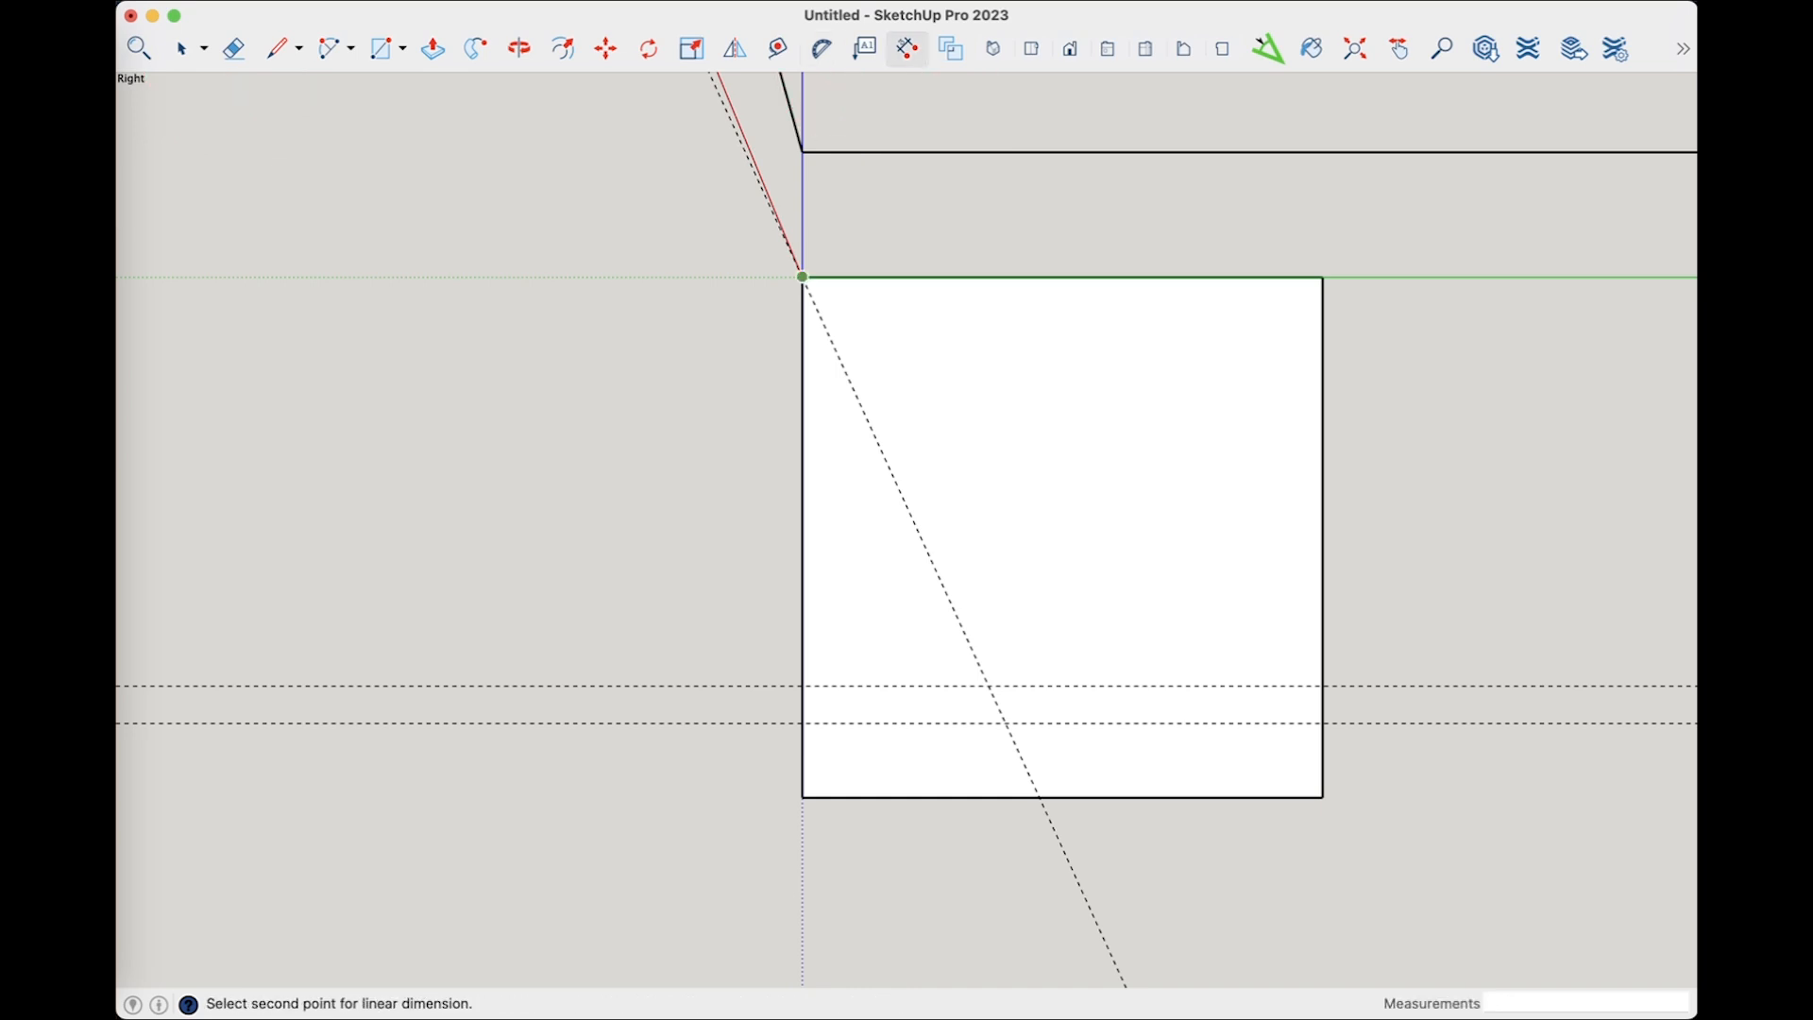
left_click(801, 798)
left_click(716, 798)
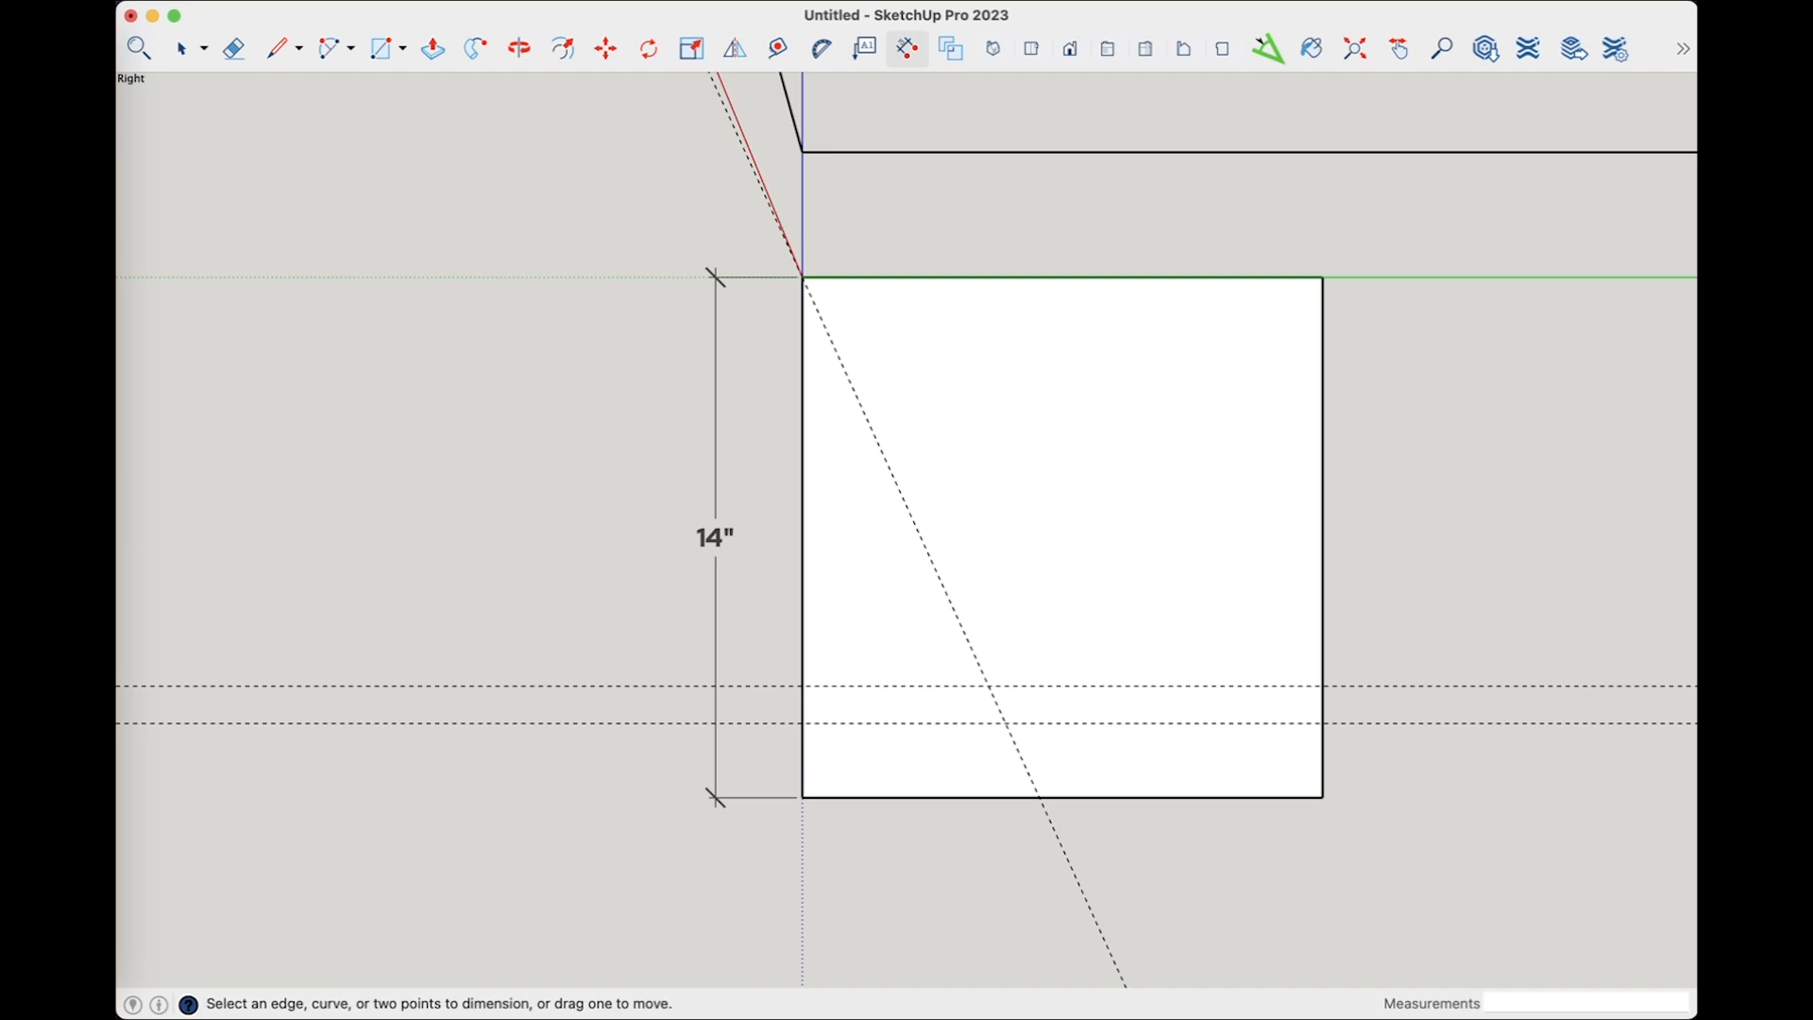
Dimension the angles from the slanted guide to the square's vertical edge and to its top edge
left_click(1268, 48)
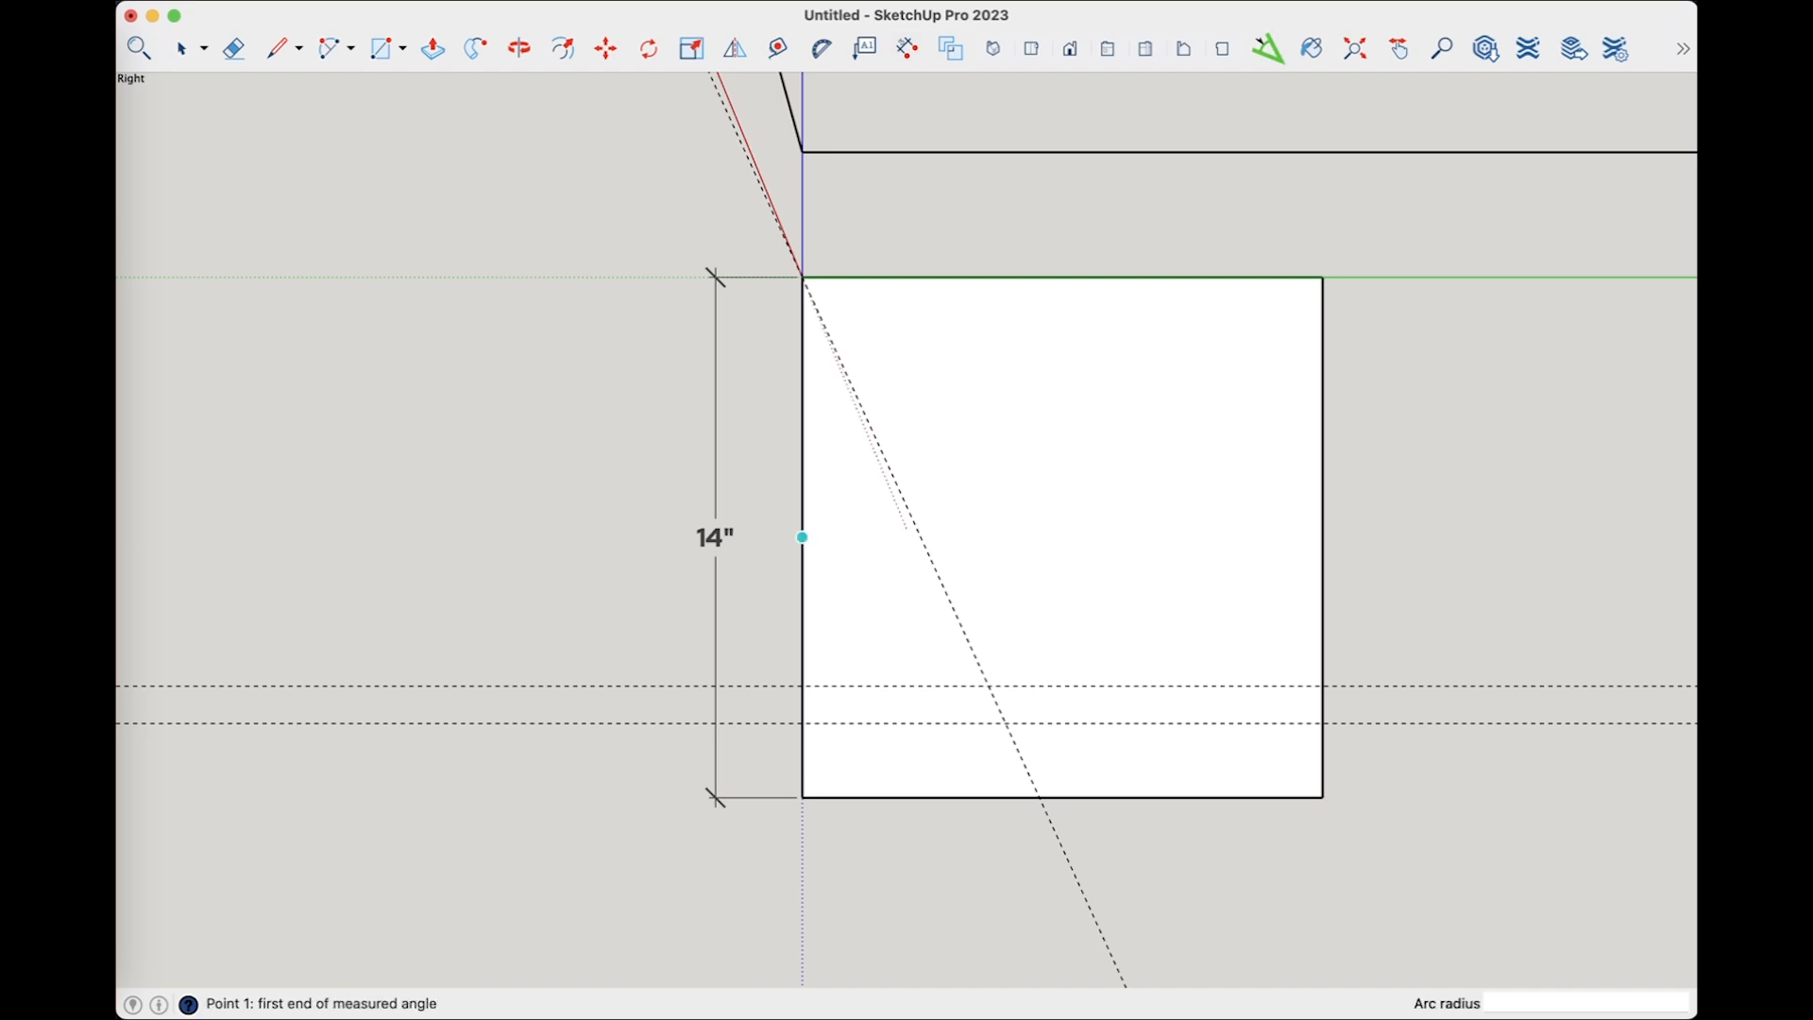
left_click(802, 537)
left_click(801, 276)
left_click(911, 522)
left_click(1063, 276)
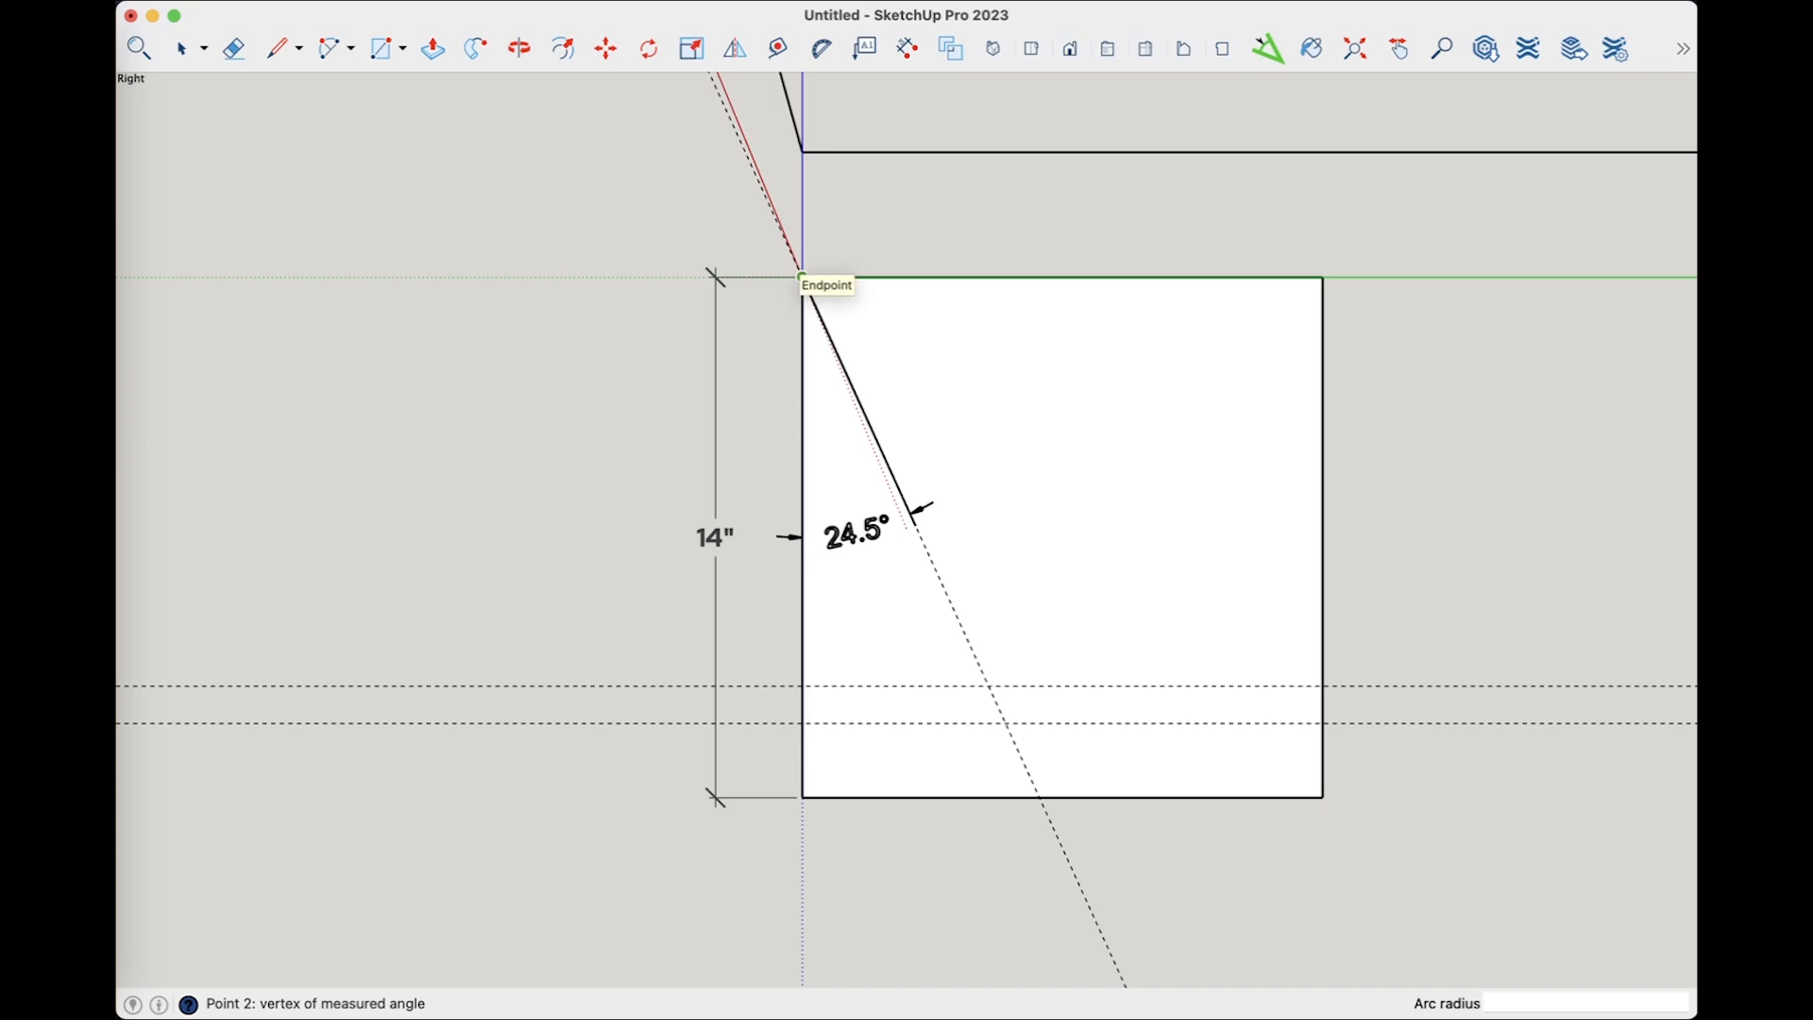
left_click(802, 276)
left_click(809, 292)
Draw the outer wall line along the slanted guide from the origin corner to the square's bottom edge
key("l")
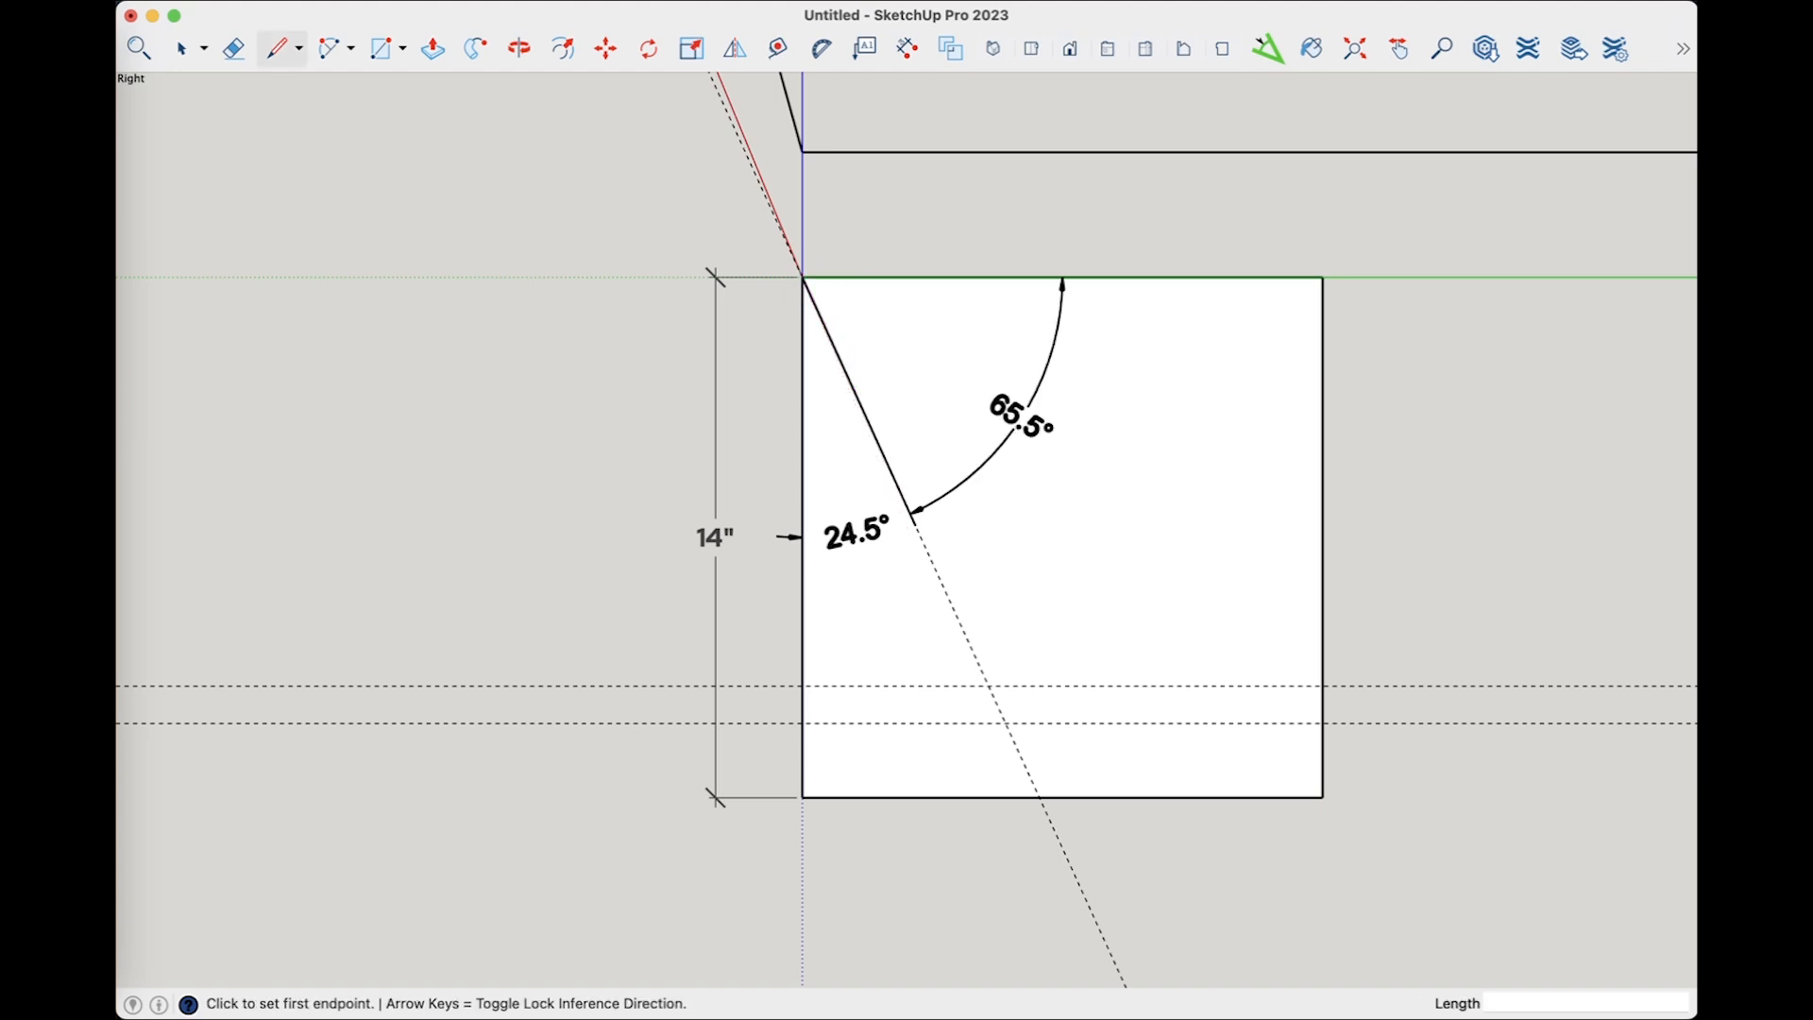
left_click(802, 277)
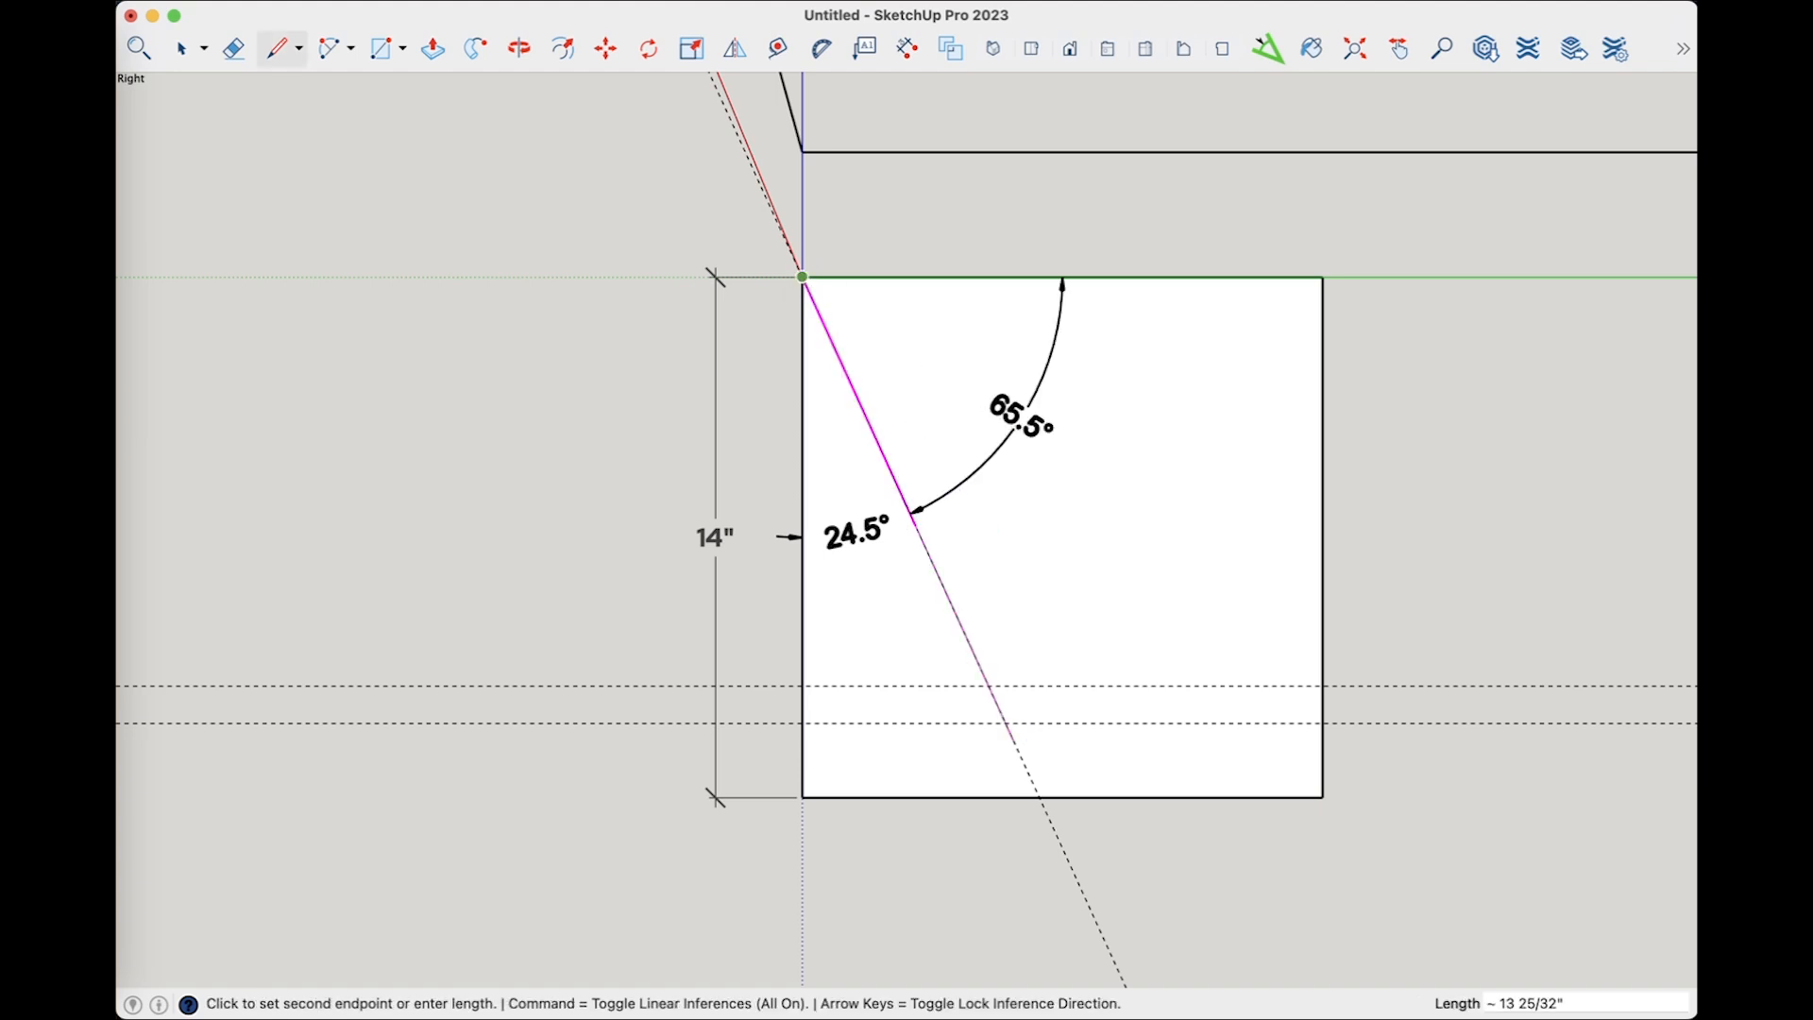
left_click(1038, 796)
right_click(415, 168)
Offset the slanted wall line and the adjoining bottom edge 1" inward to form the wall and floor thickness
key("space")
left_click(954, 609)
key("f")
left_click(954, 608)
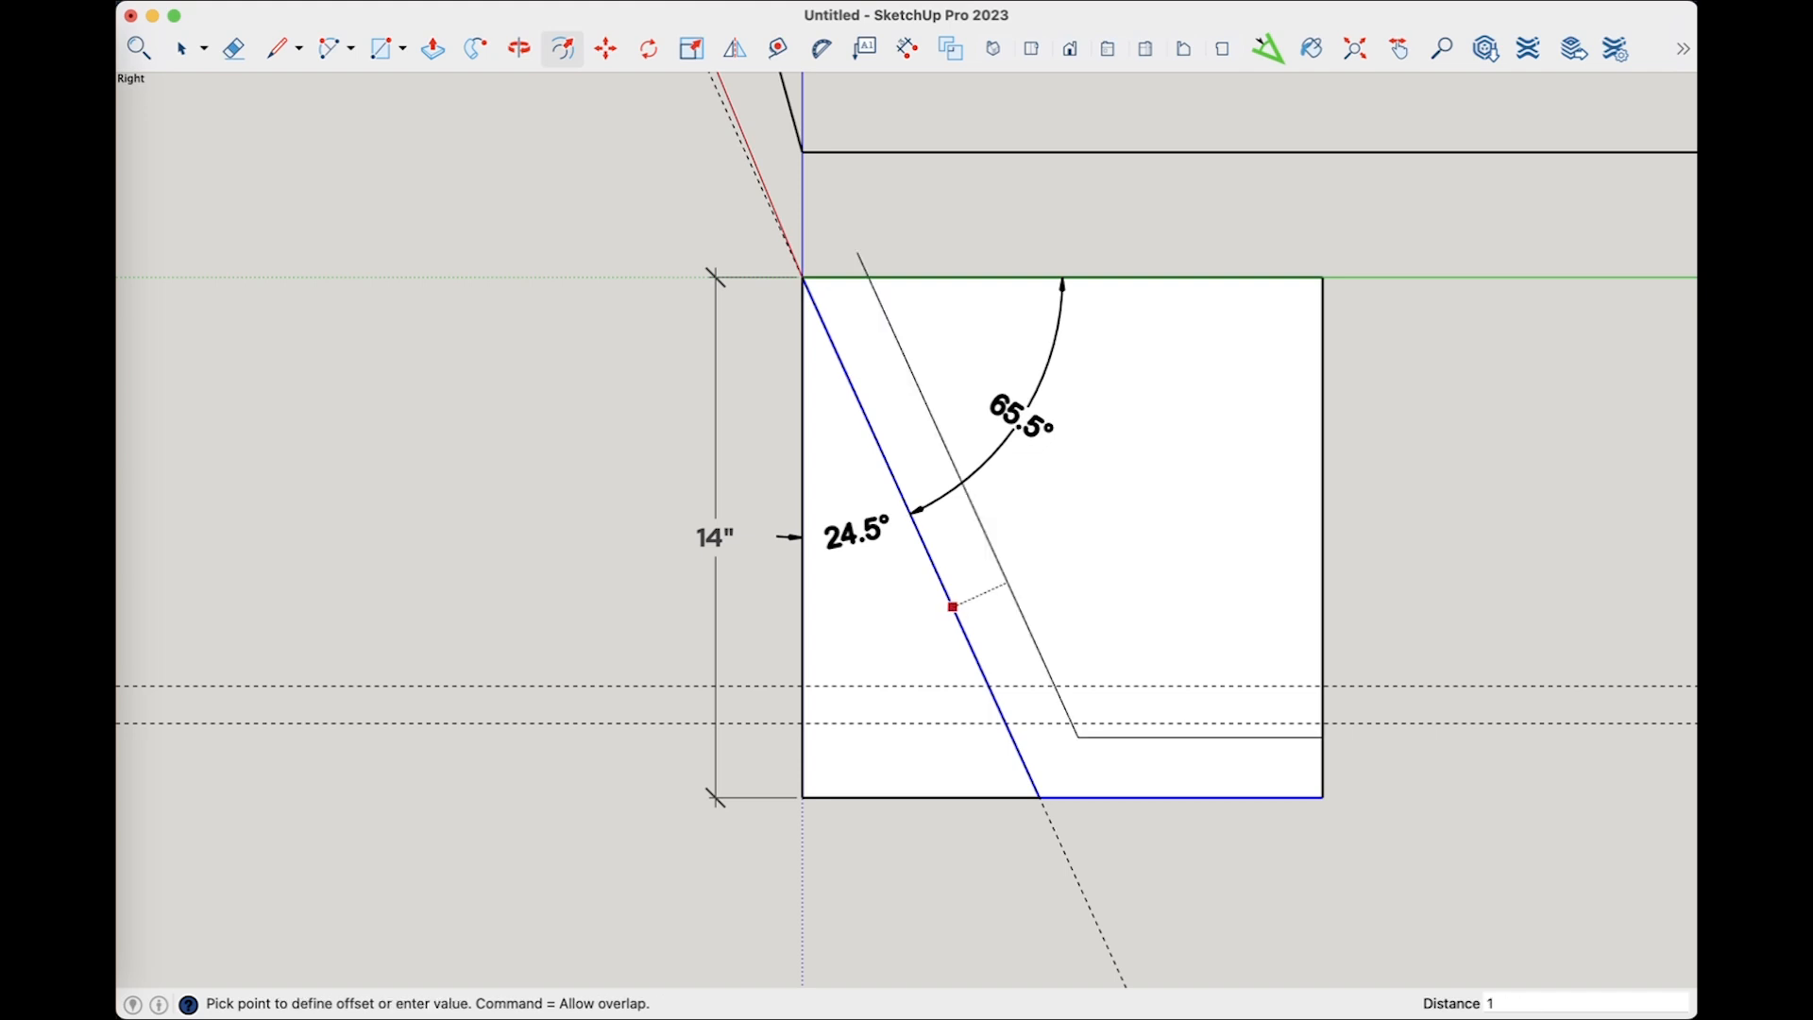
left_click(909, 429)
key("space")
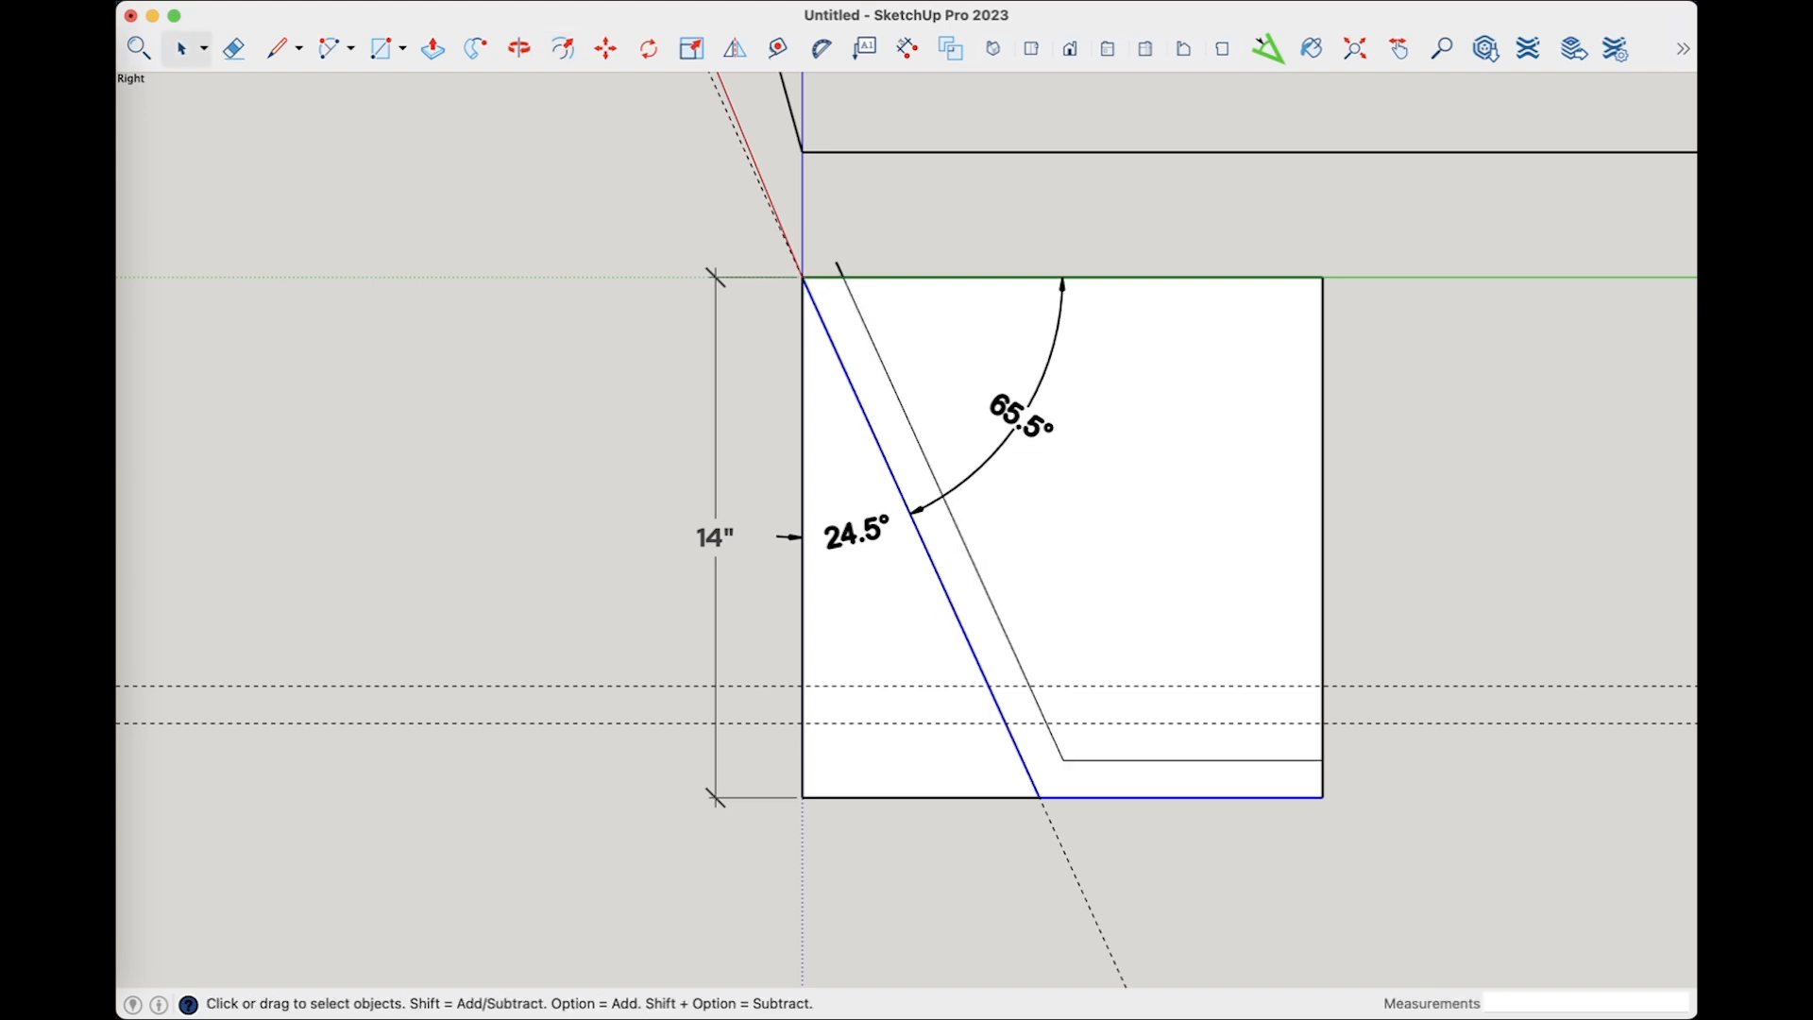
Move the whole angle construction, including the square, guide, dimensions and wall profile, about 18 57/64" along the green axis away from the origin
left_click(912, 472)
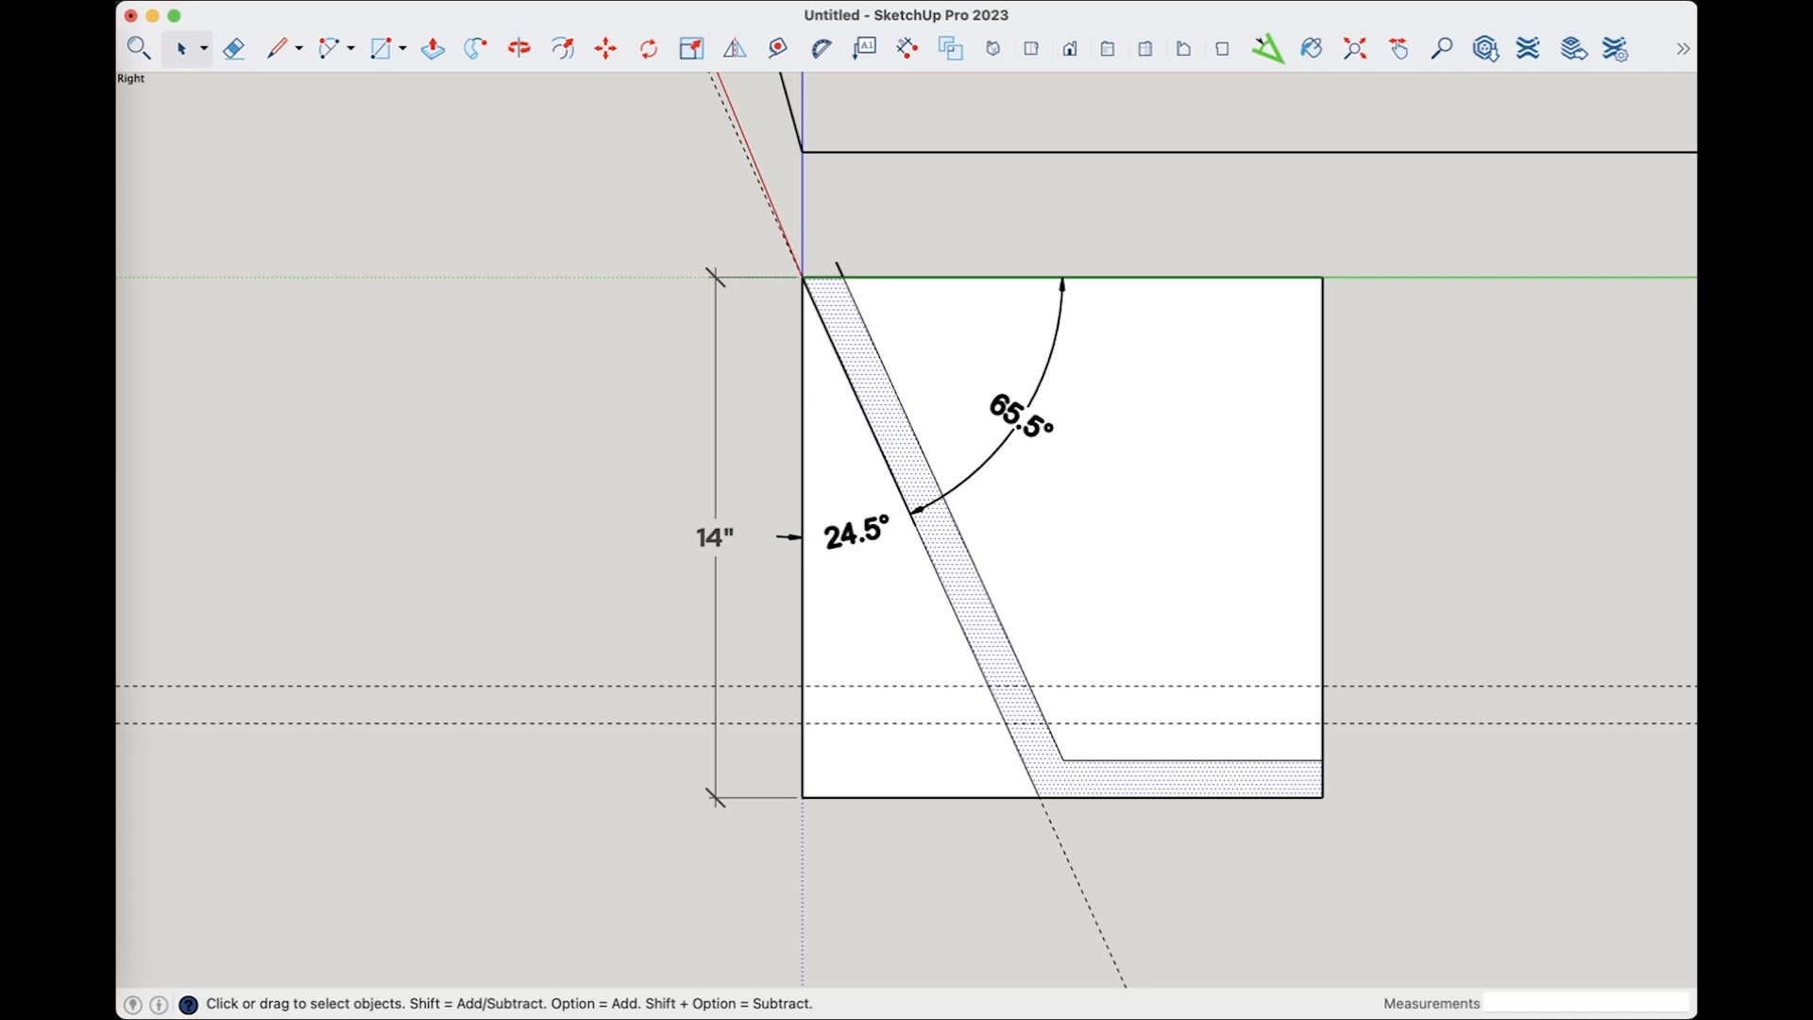
left_click_drag(897, 765, 569, 516)
left_click_drag(456, 183, 497, 182)
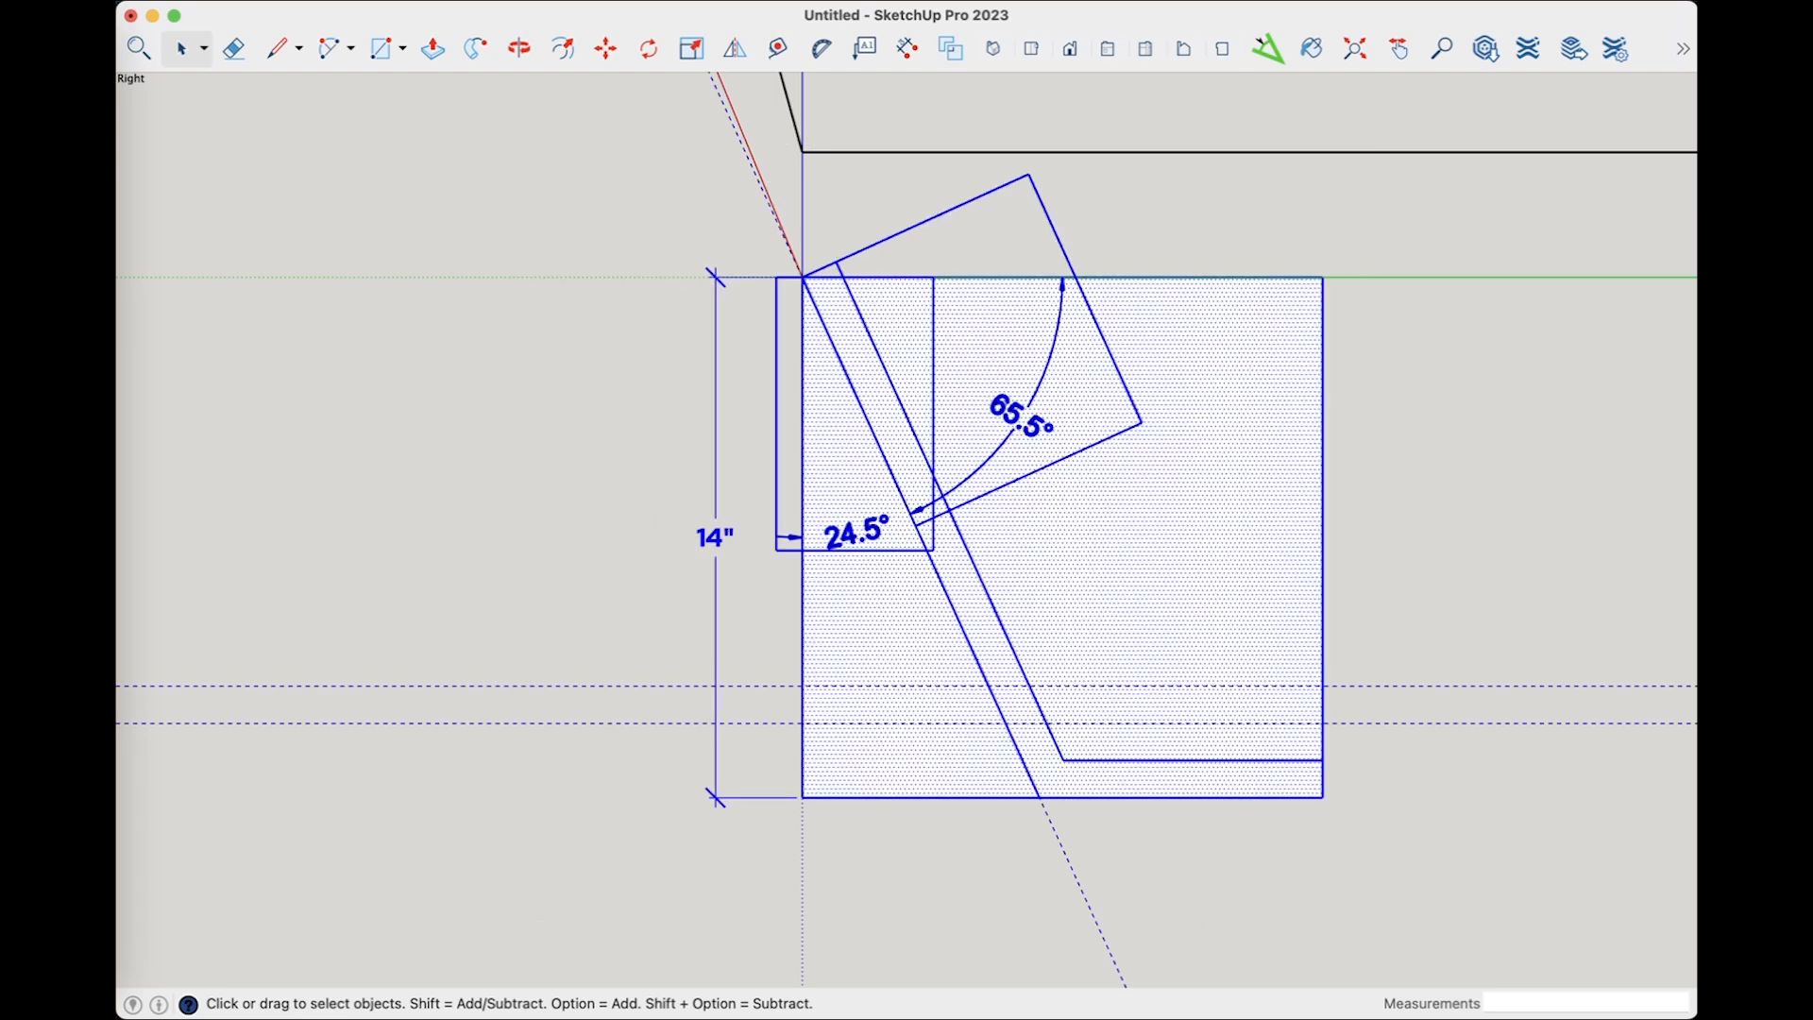
key("F8")
key("m")
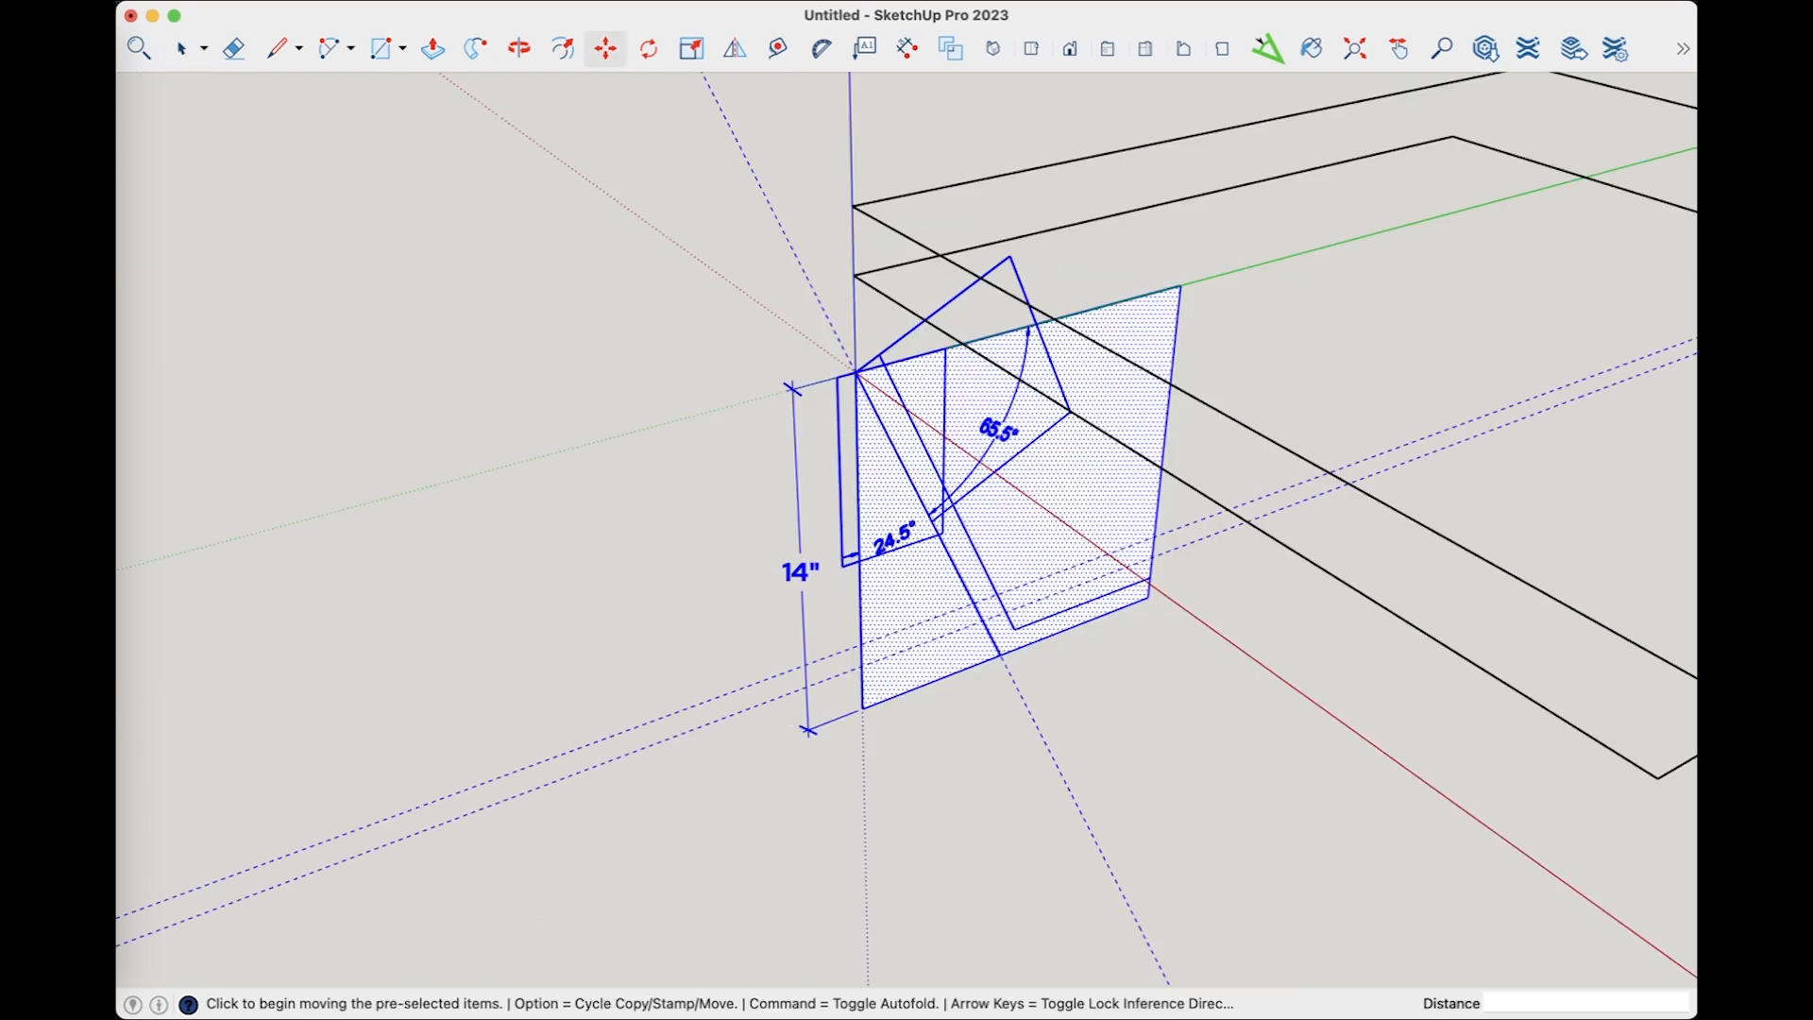
left_click(1180, 285)
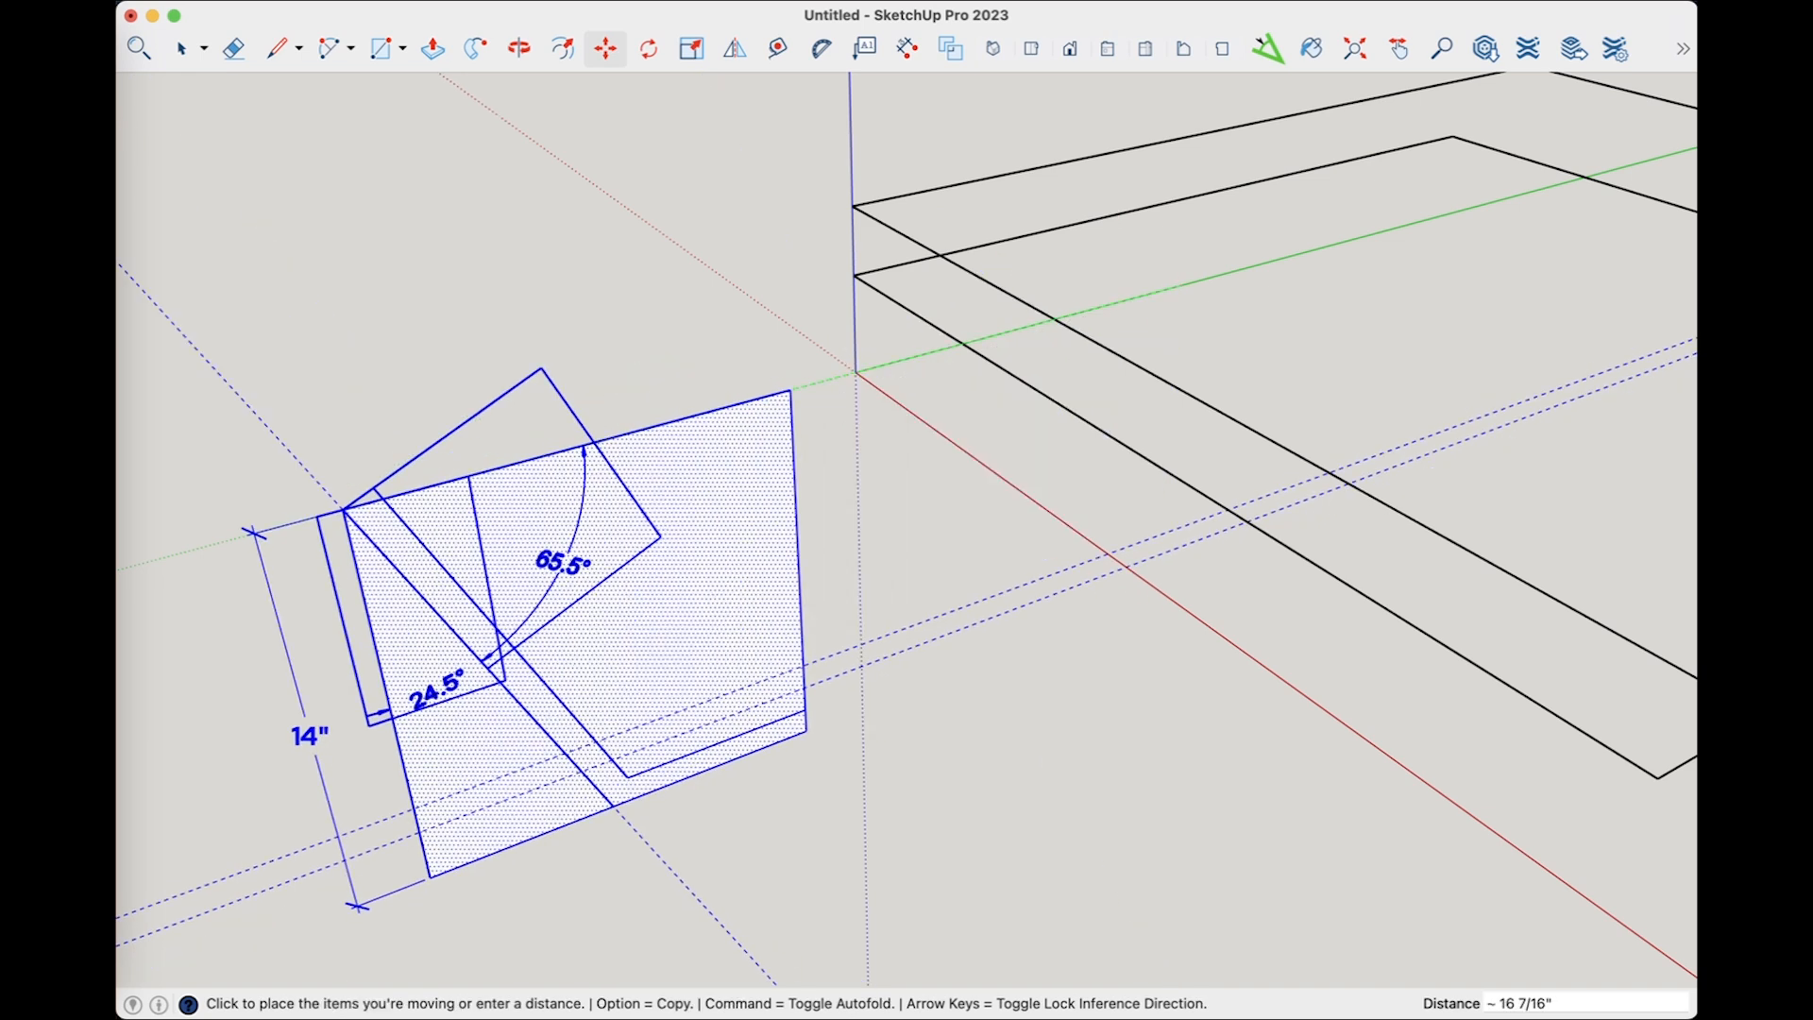
left_click(720, 408)
key("space")
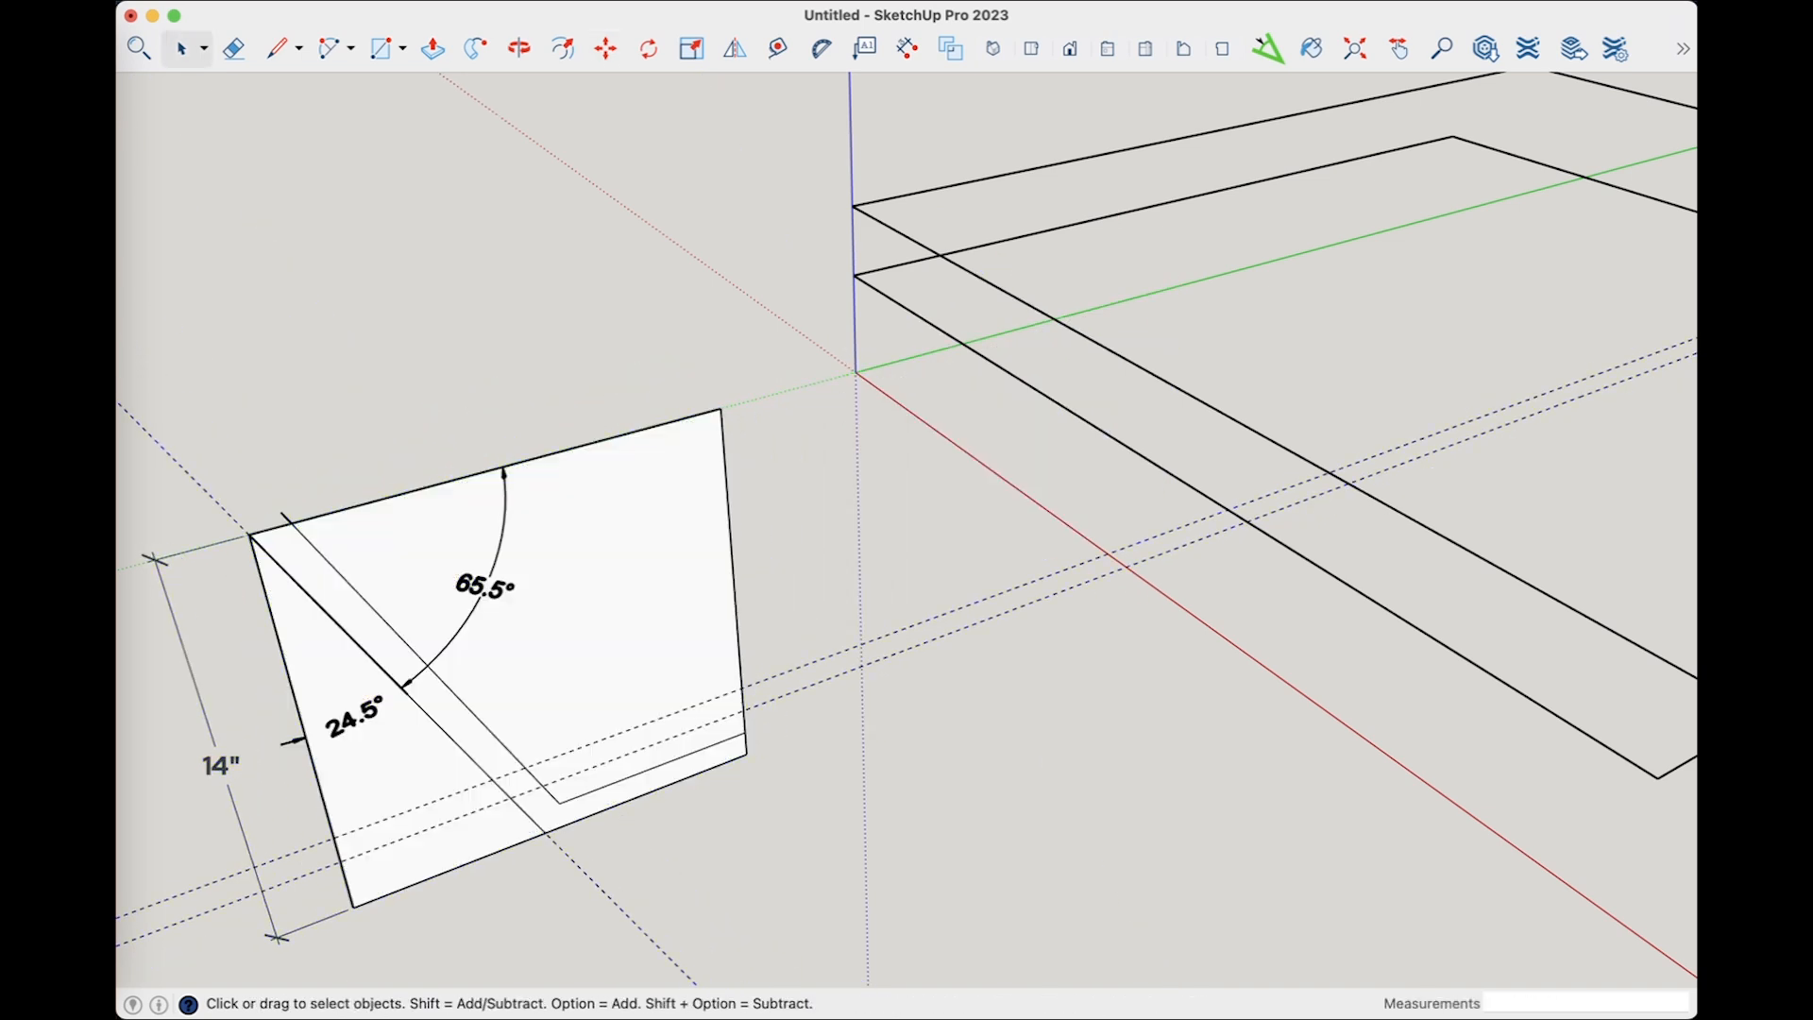
Copy the L-shaped wall-and-floor profile from the construction square's upper corner to the origin
left_click(500, 766)
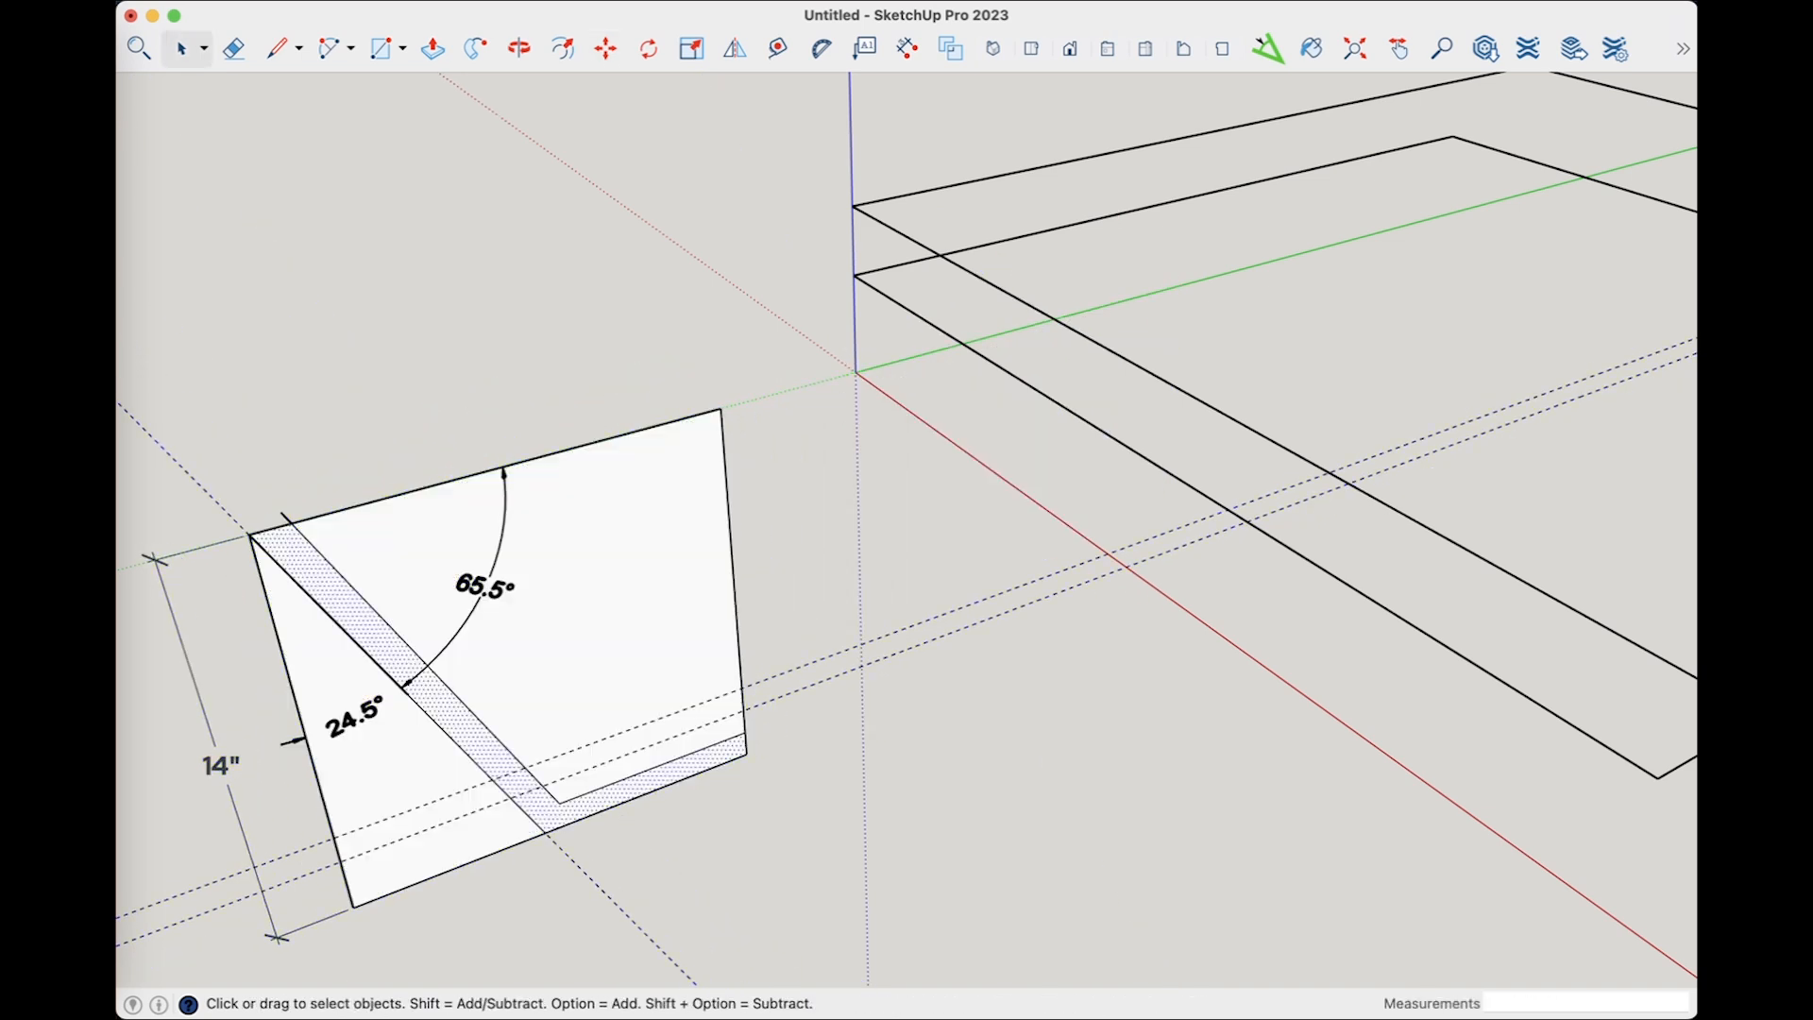
key("m")
left_click(250, 535)
left_click(856, 372)
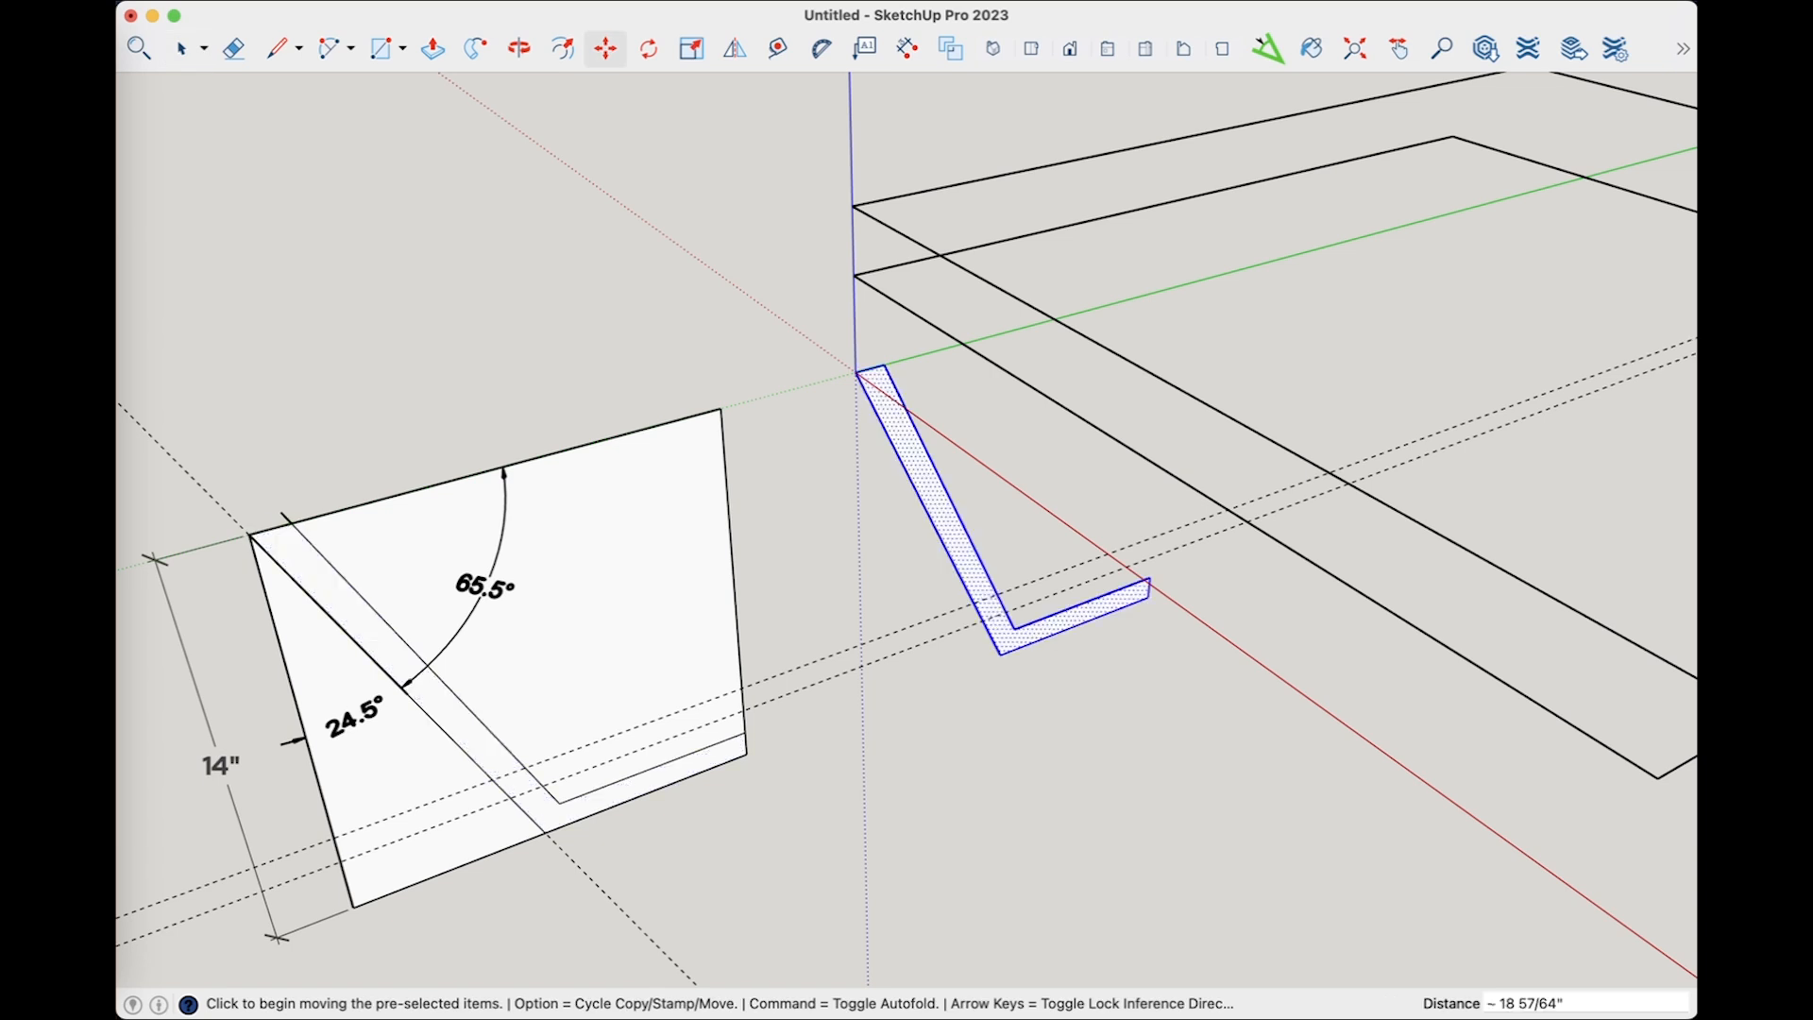
Sweep the copied L-shaped profile around the lower, smaller rectangle path with Follow Me to form a box
key("space")
left_click(1039, 391)
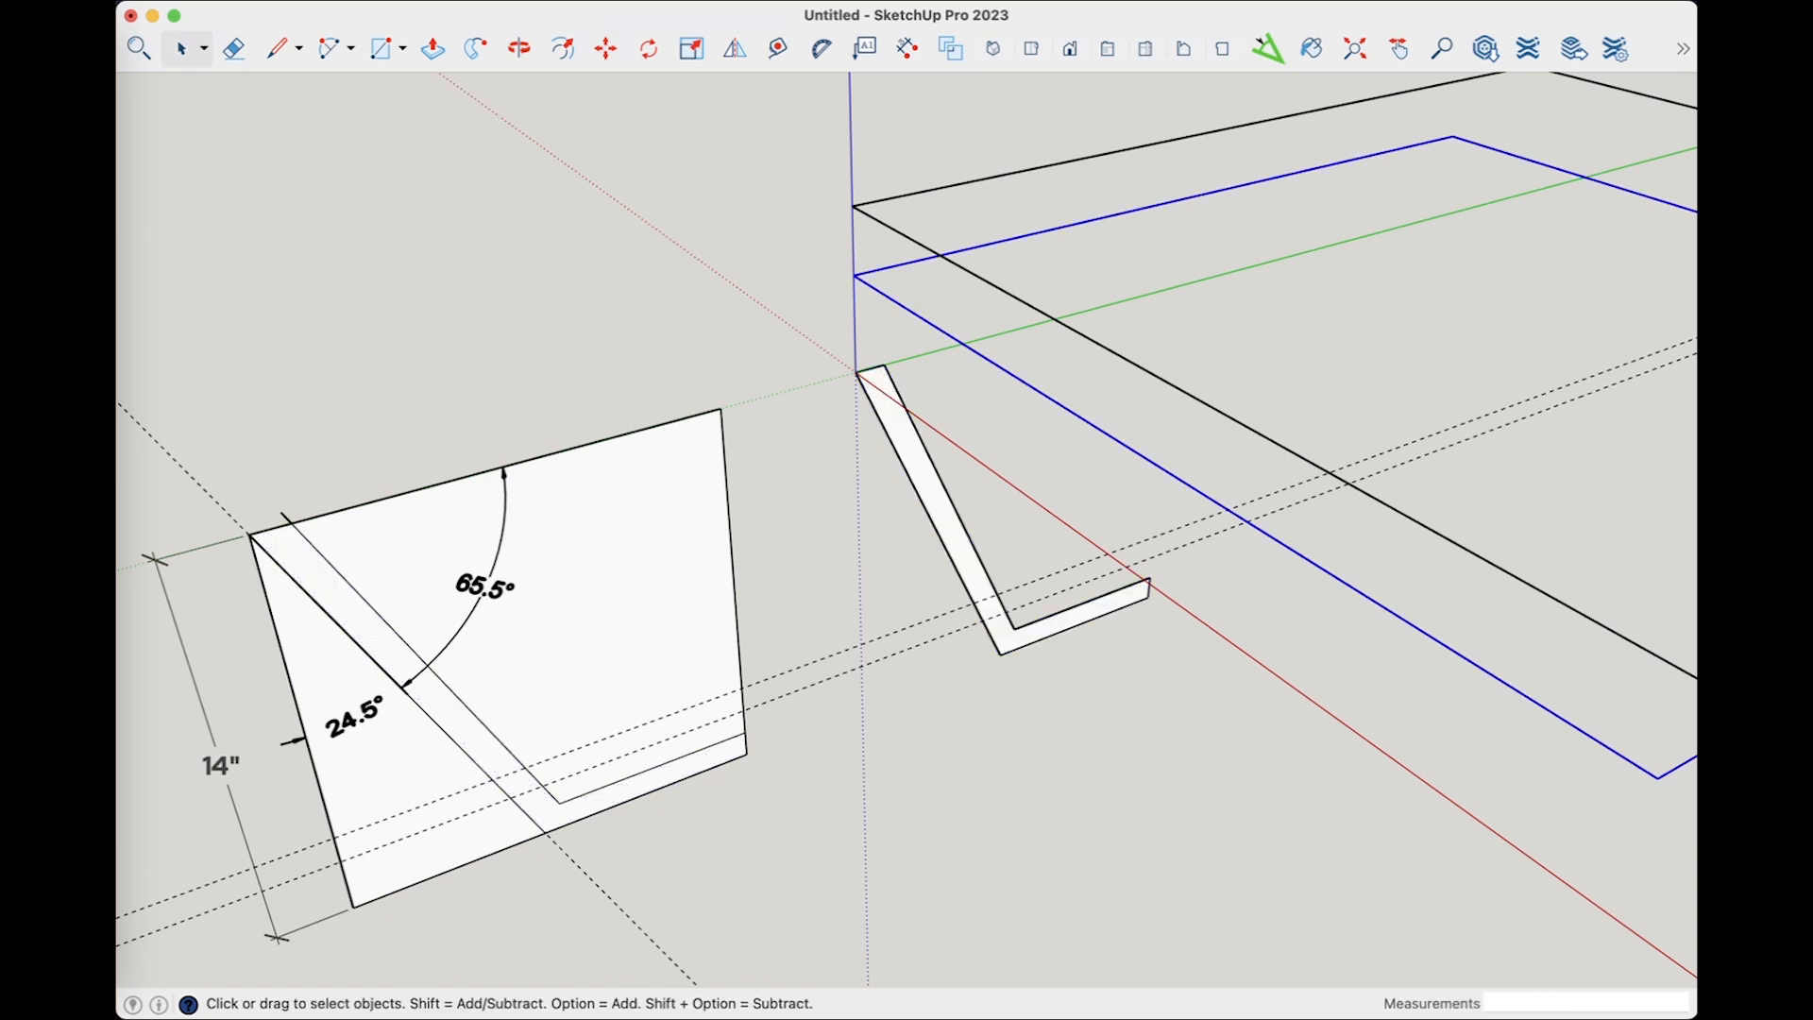
left_click(475, 48)
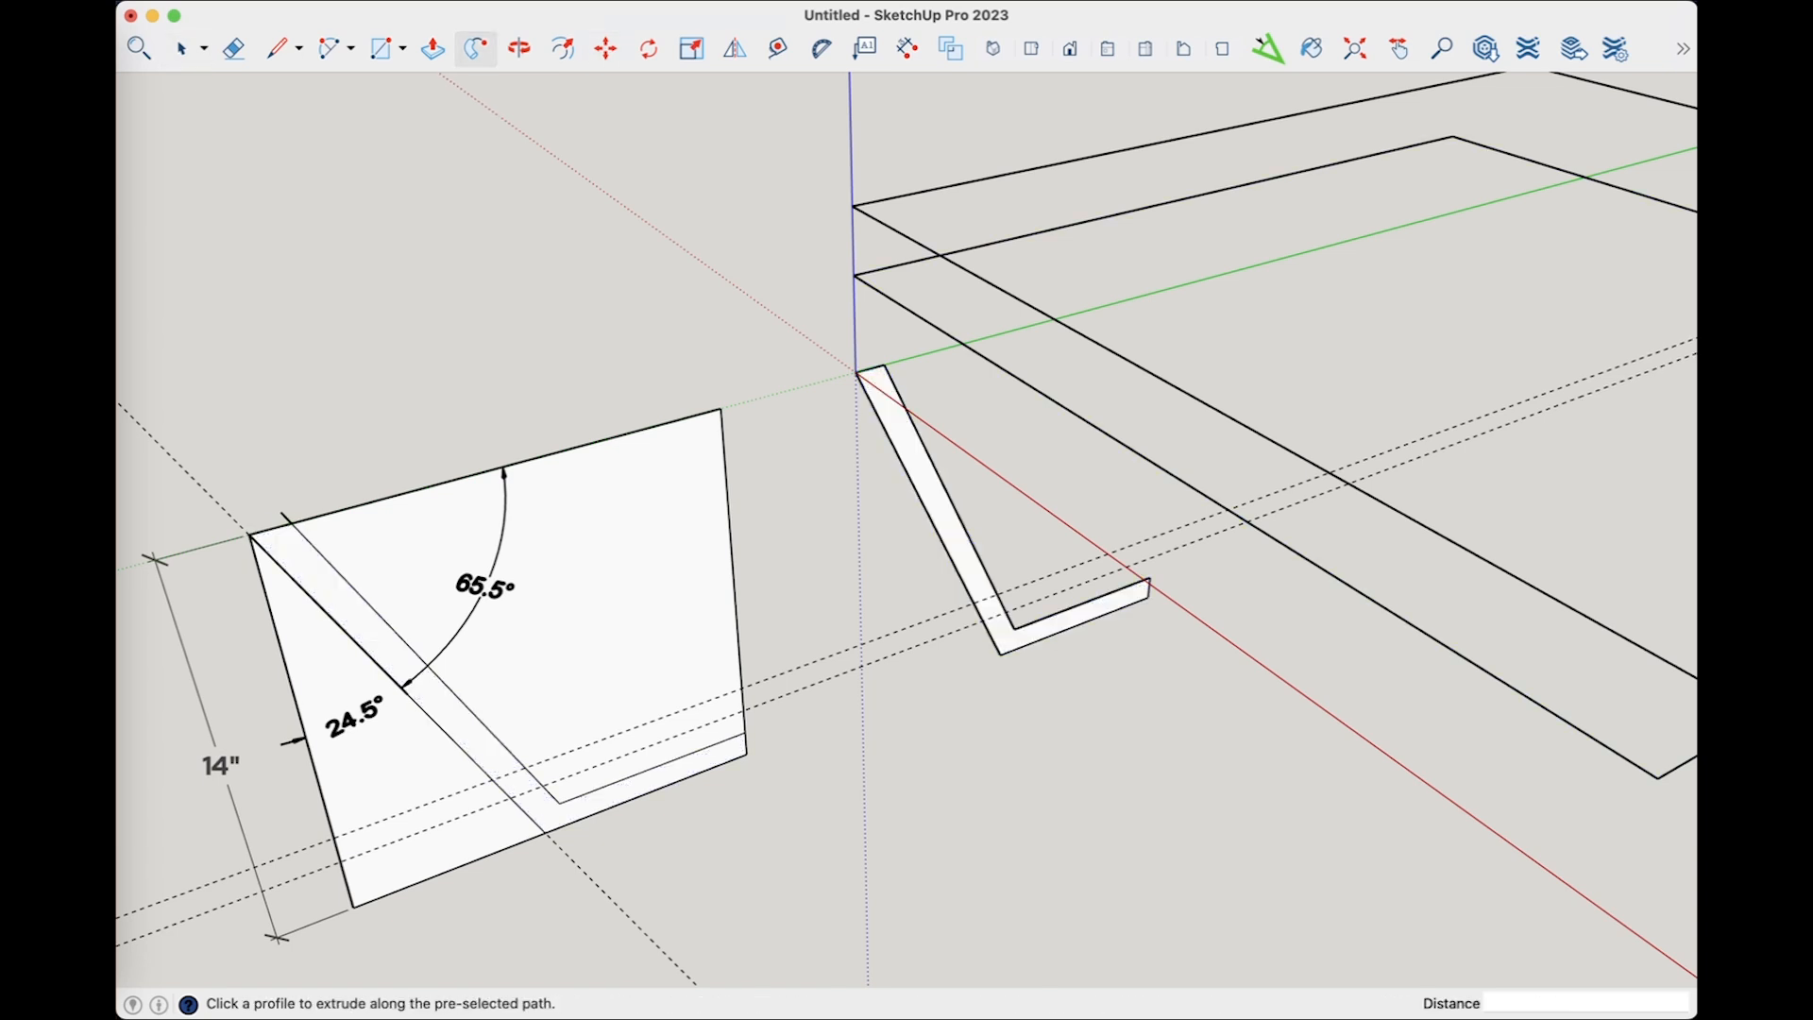
left_click(1048, 619)
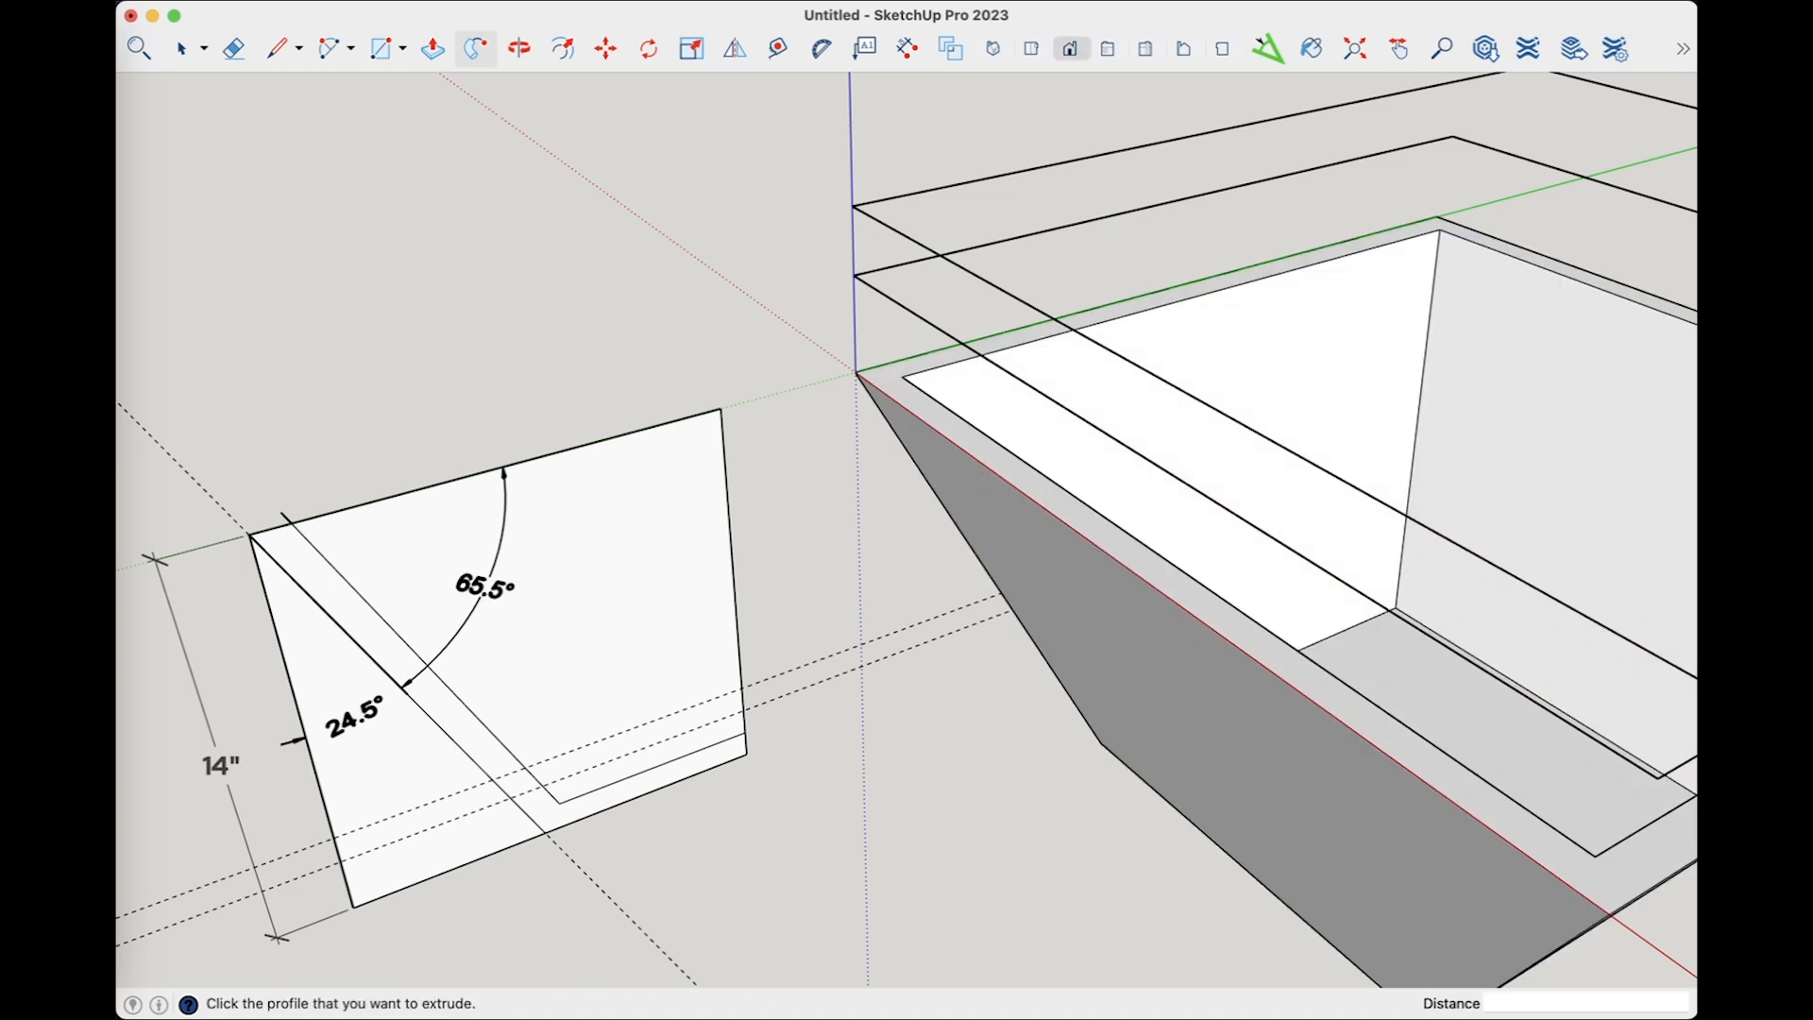
Compare the new box's front face with the dimensioned front faces of the earlier boxes in front and orbited views
left_click(1069, 48)
key("shift+z")
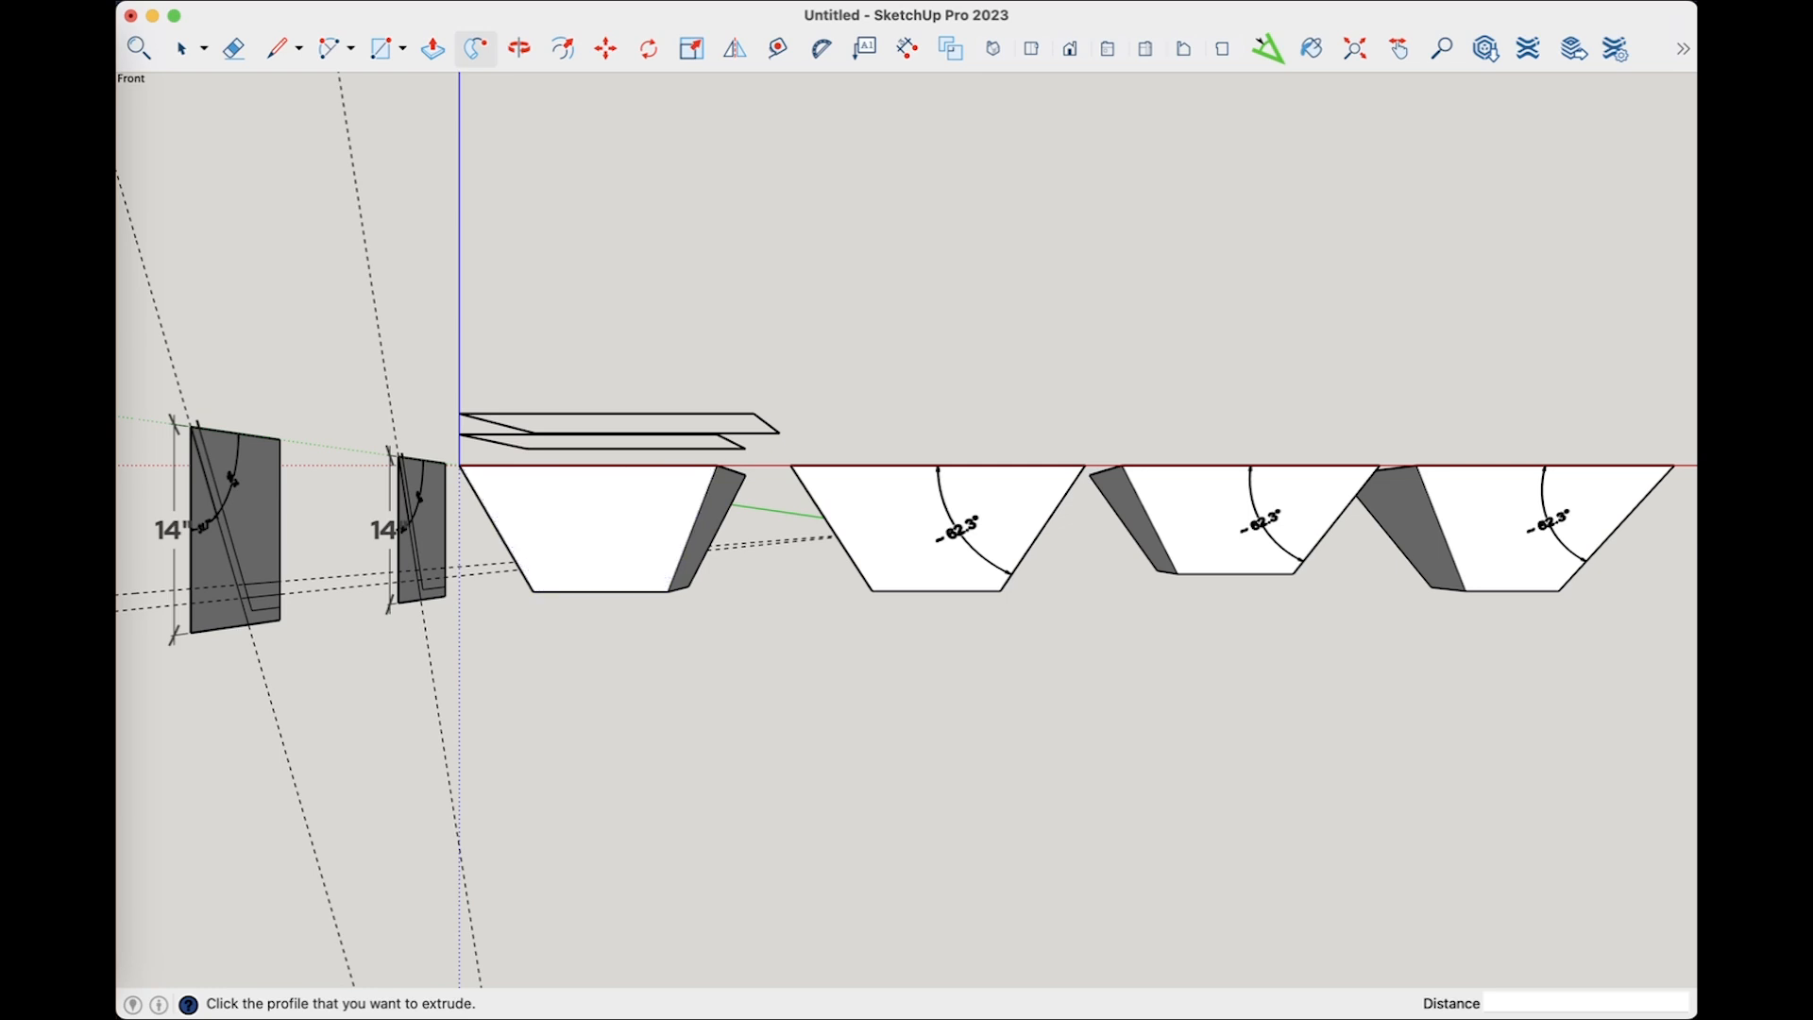
scroll(1631, 544, "up", 10)
middle_click_drag(1631, 544, 1638, 756)
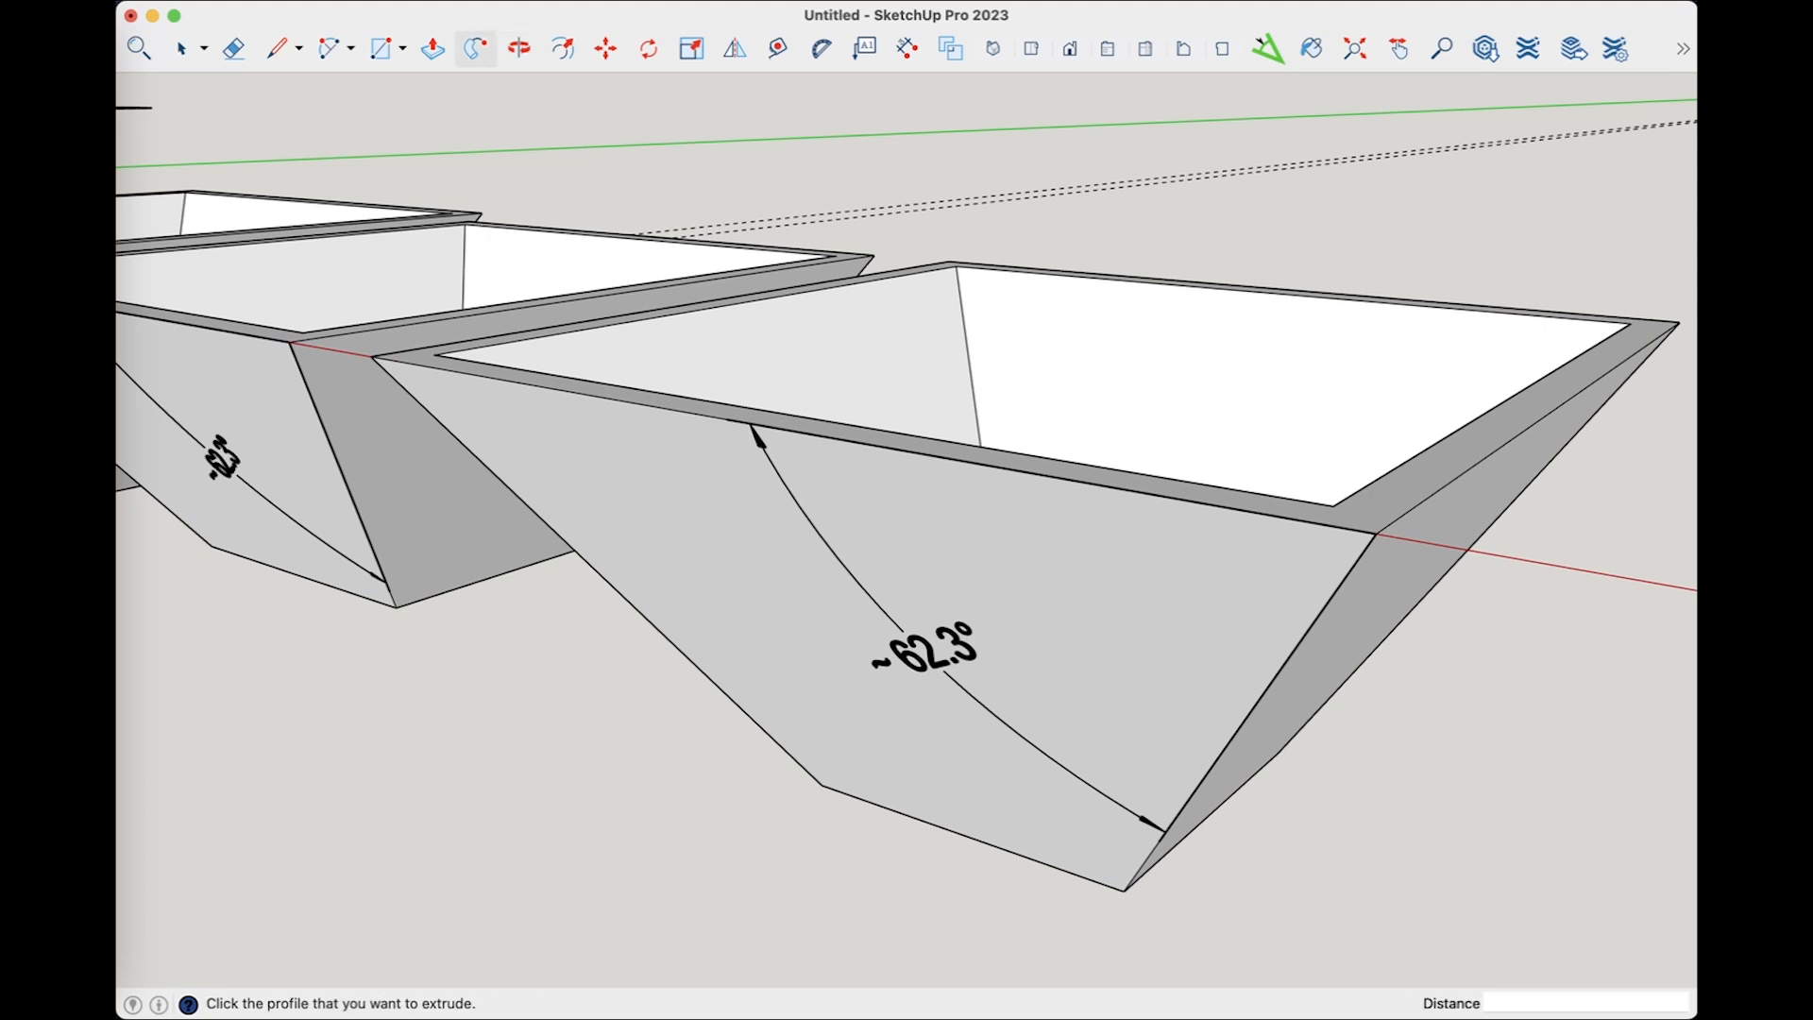
scroll(671, 713, "down", 8)
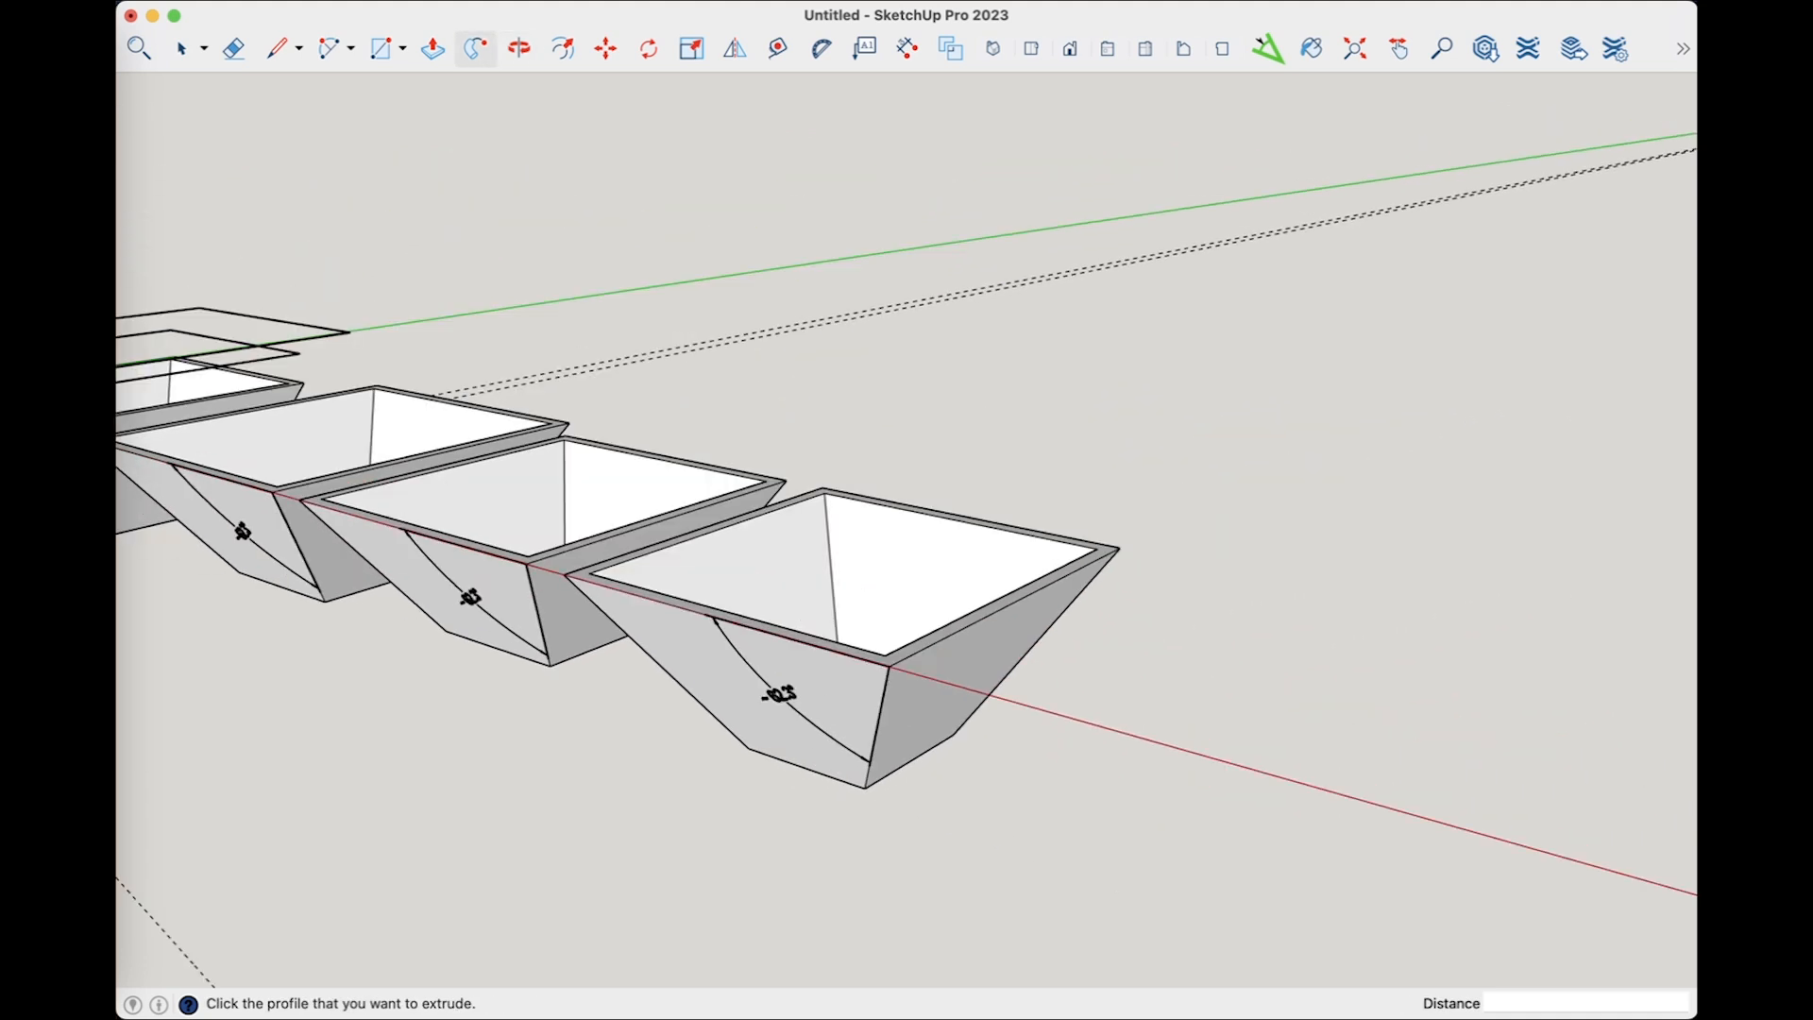
key("super+3")
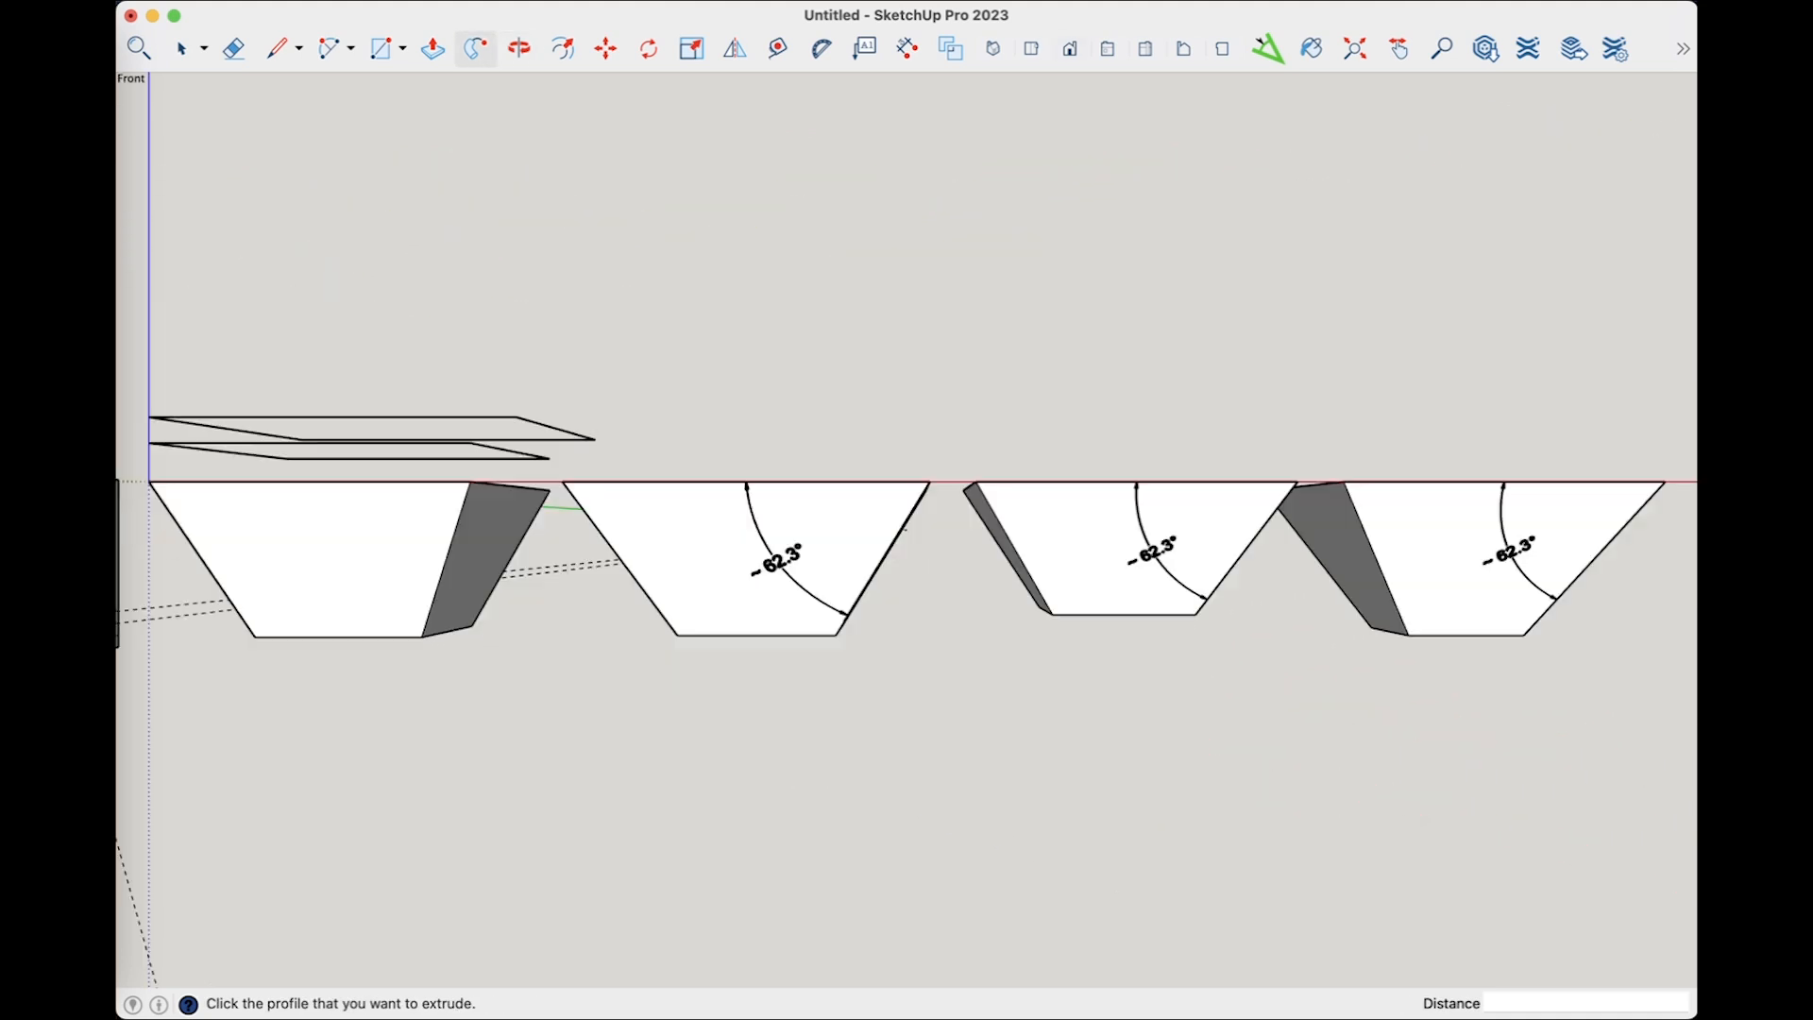
scroll(901, 463, "down", 4)
scroll(451, 493, "up", 8)
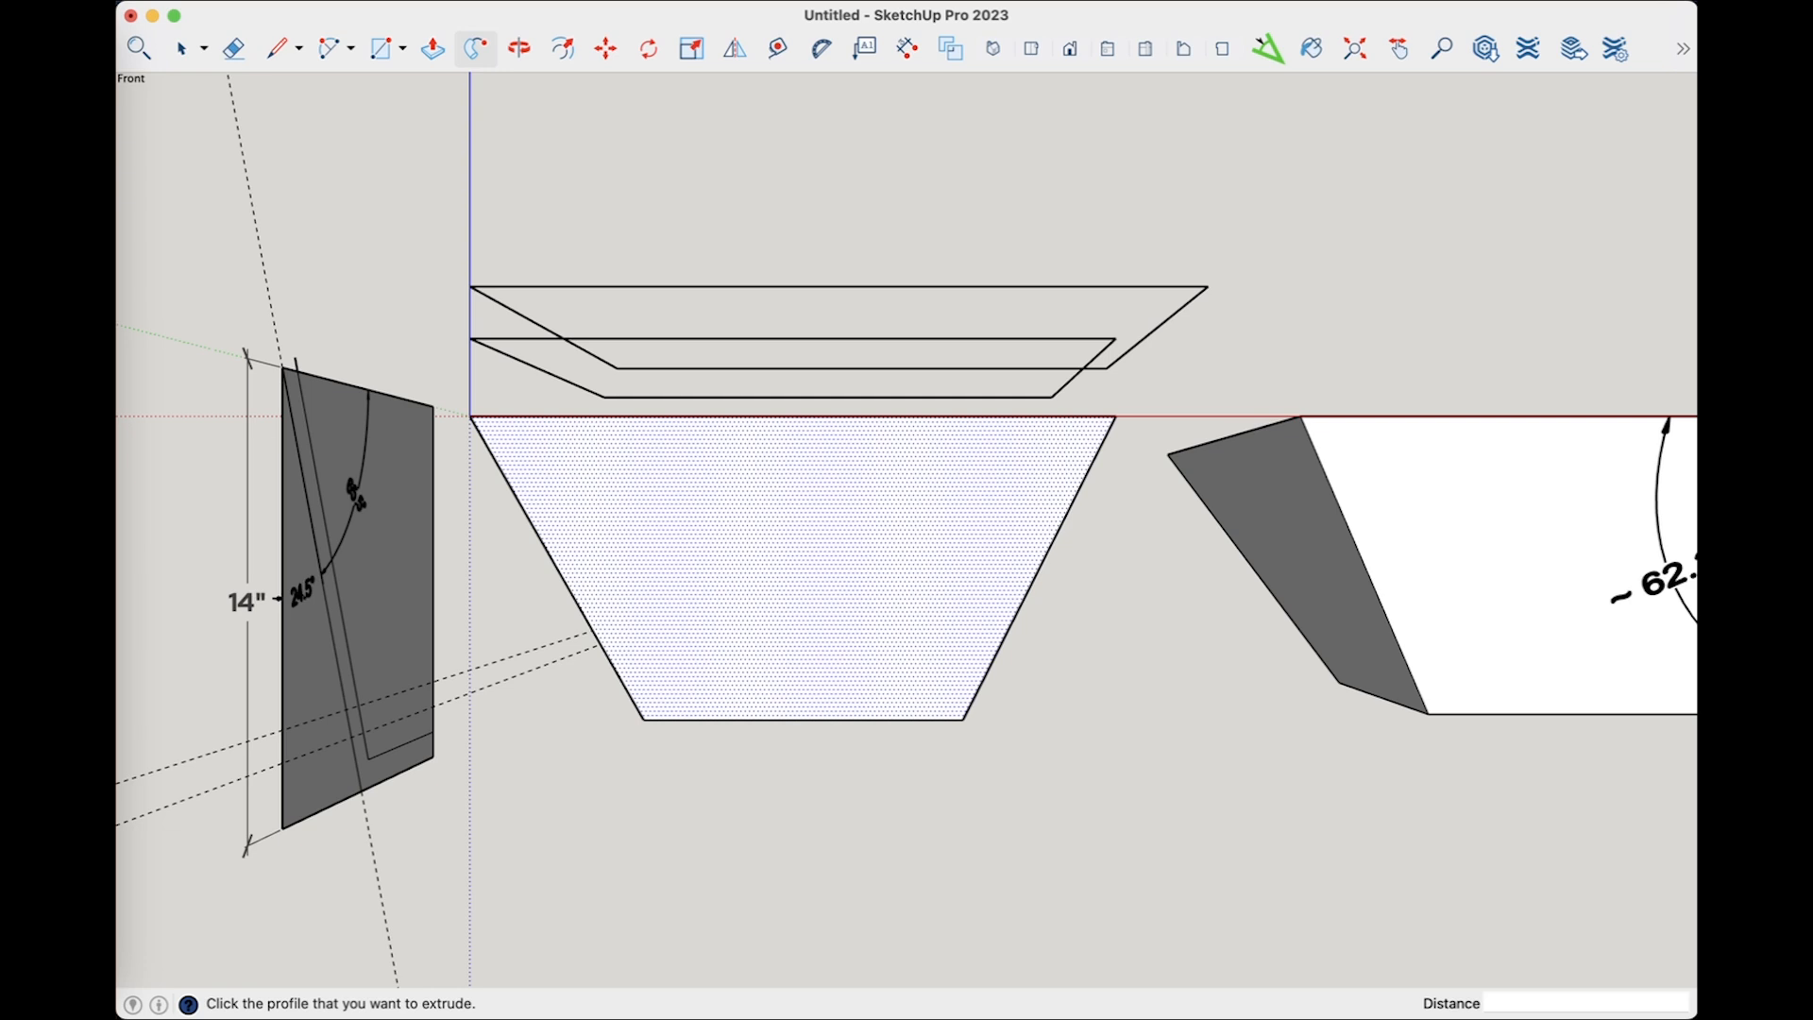
middle_click_drag(793, 472, 665, 567)
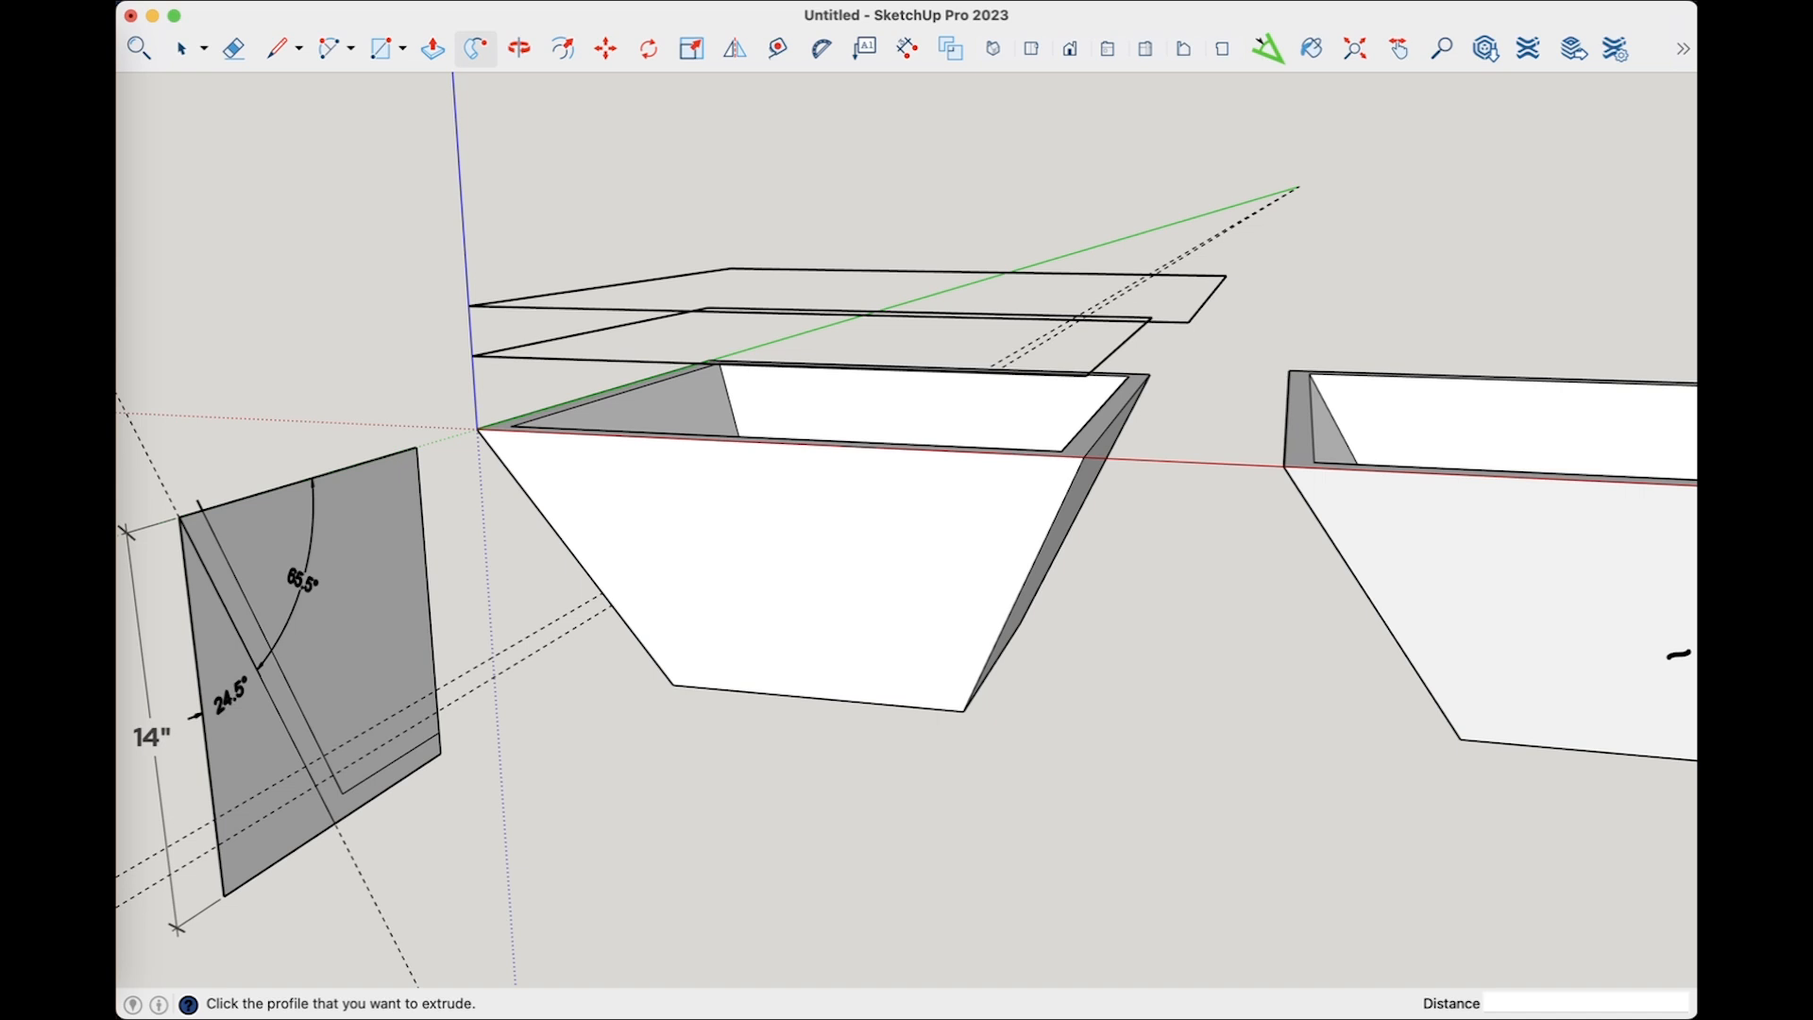
Dimension the angle between the top edge and the slanted side edge of the new box's front face
left_click(612, 436)
right_click(760, 583)
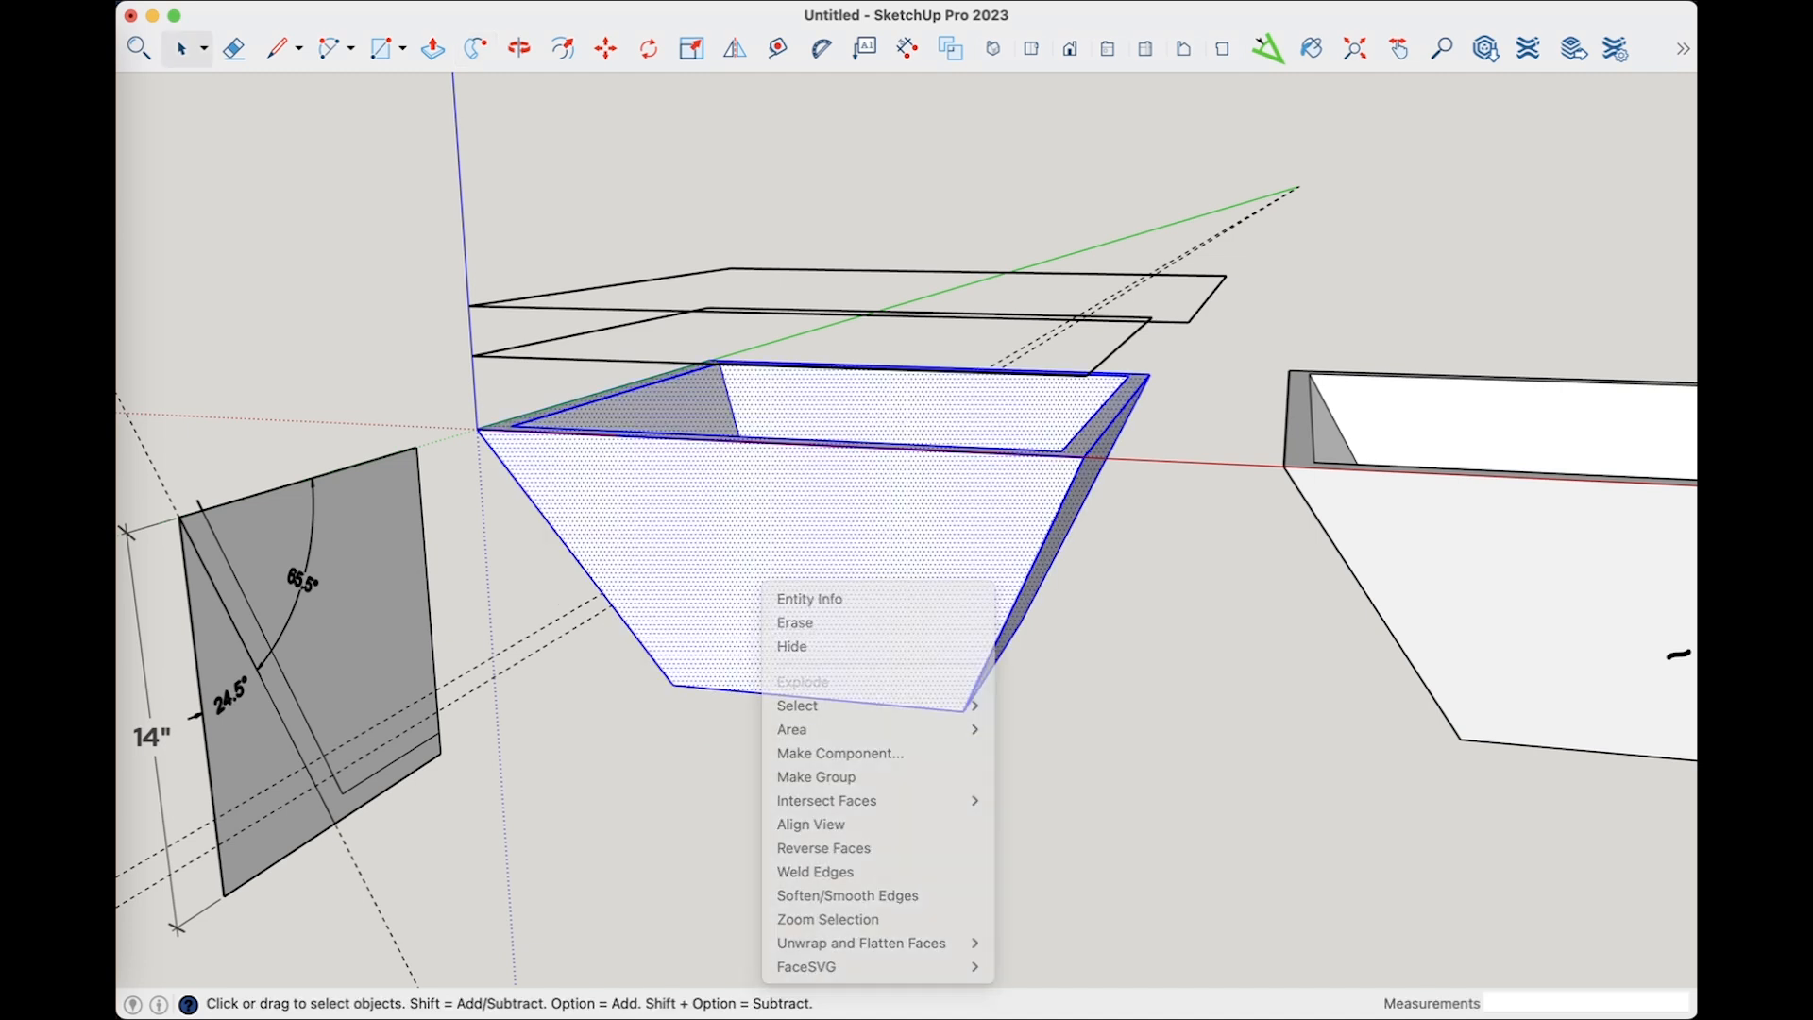
left_click(817, 776)
left_click(1267, 49)
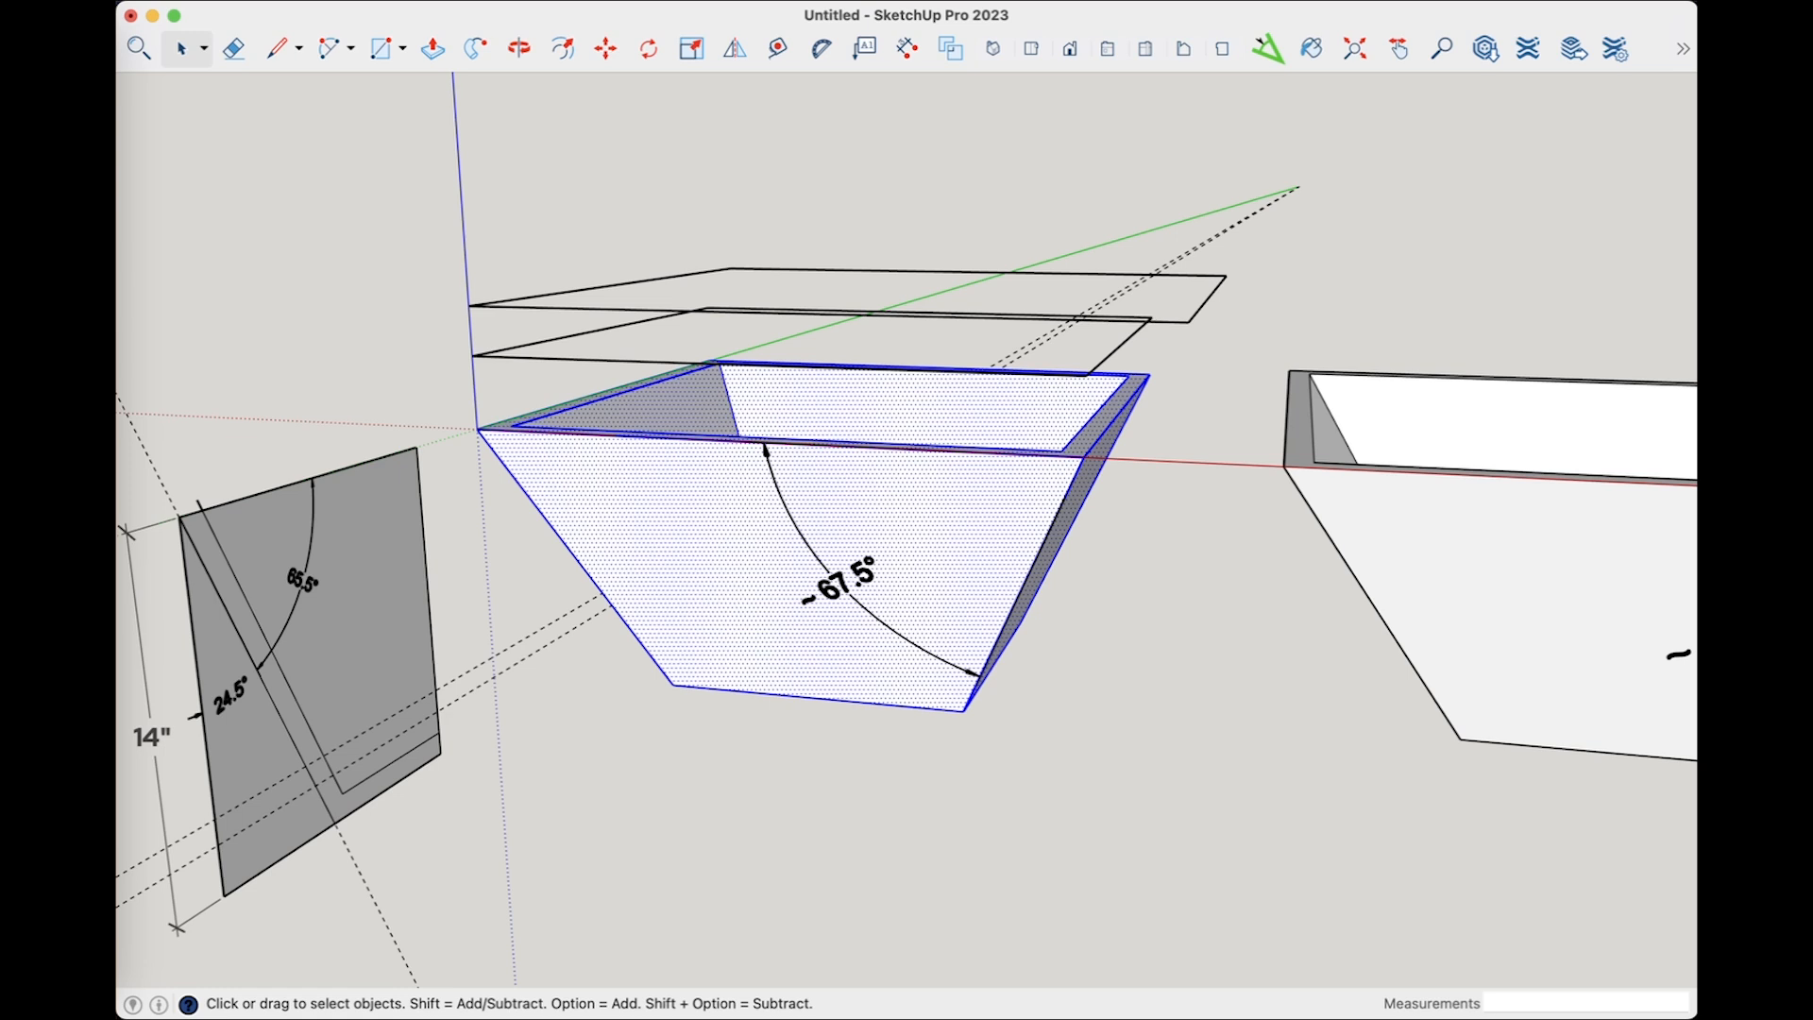
Group the new box together with its front-face angle dimension
middle_click_drag(907, 566, 990, 467)
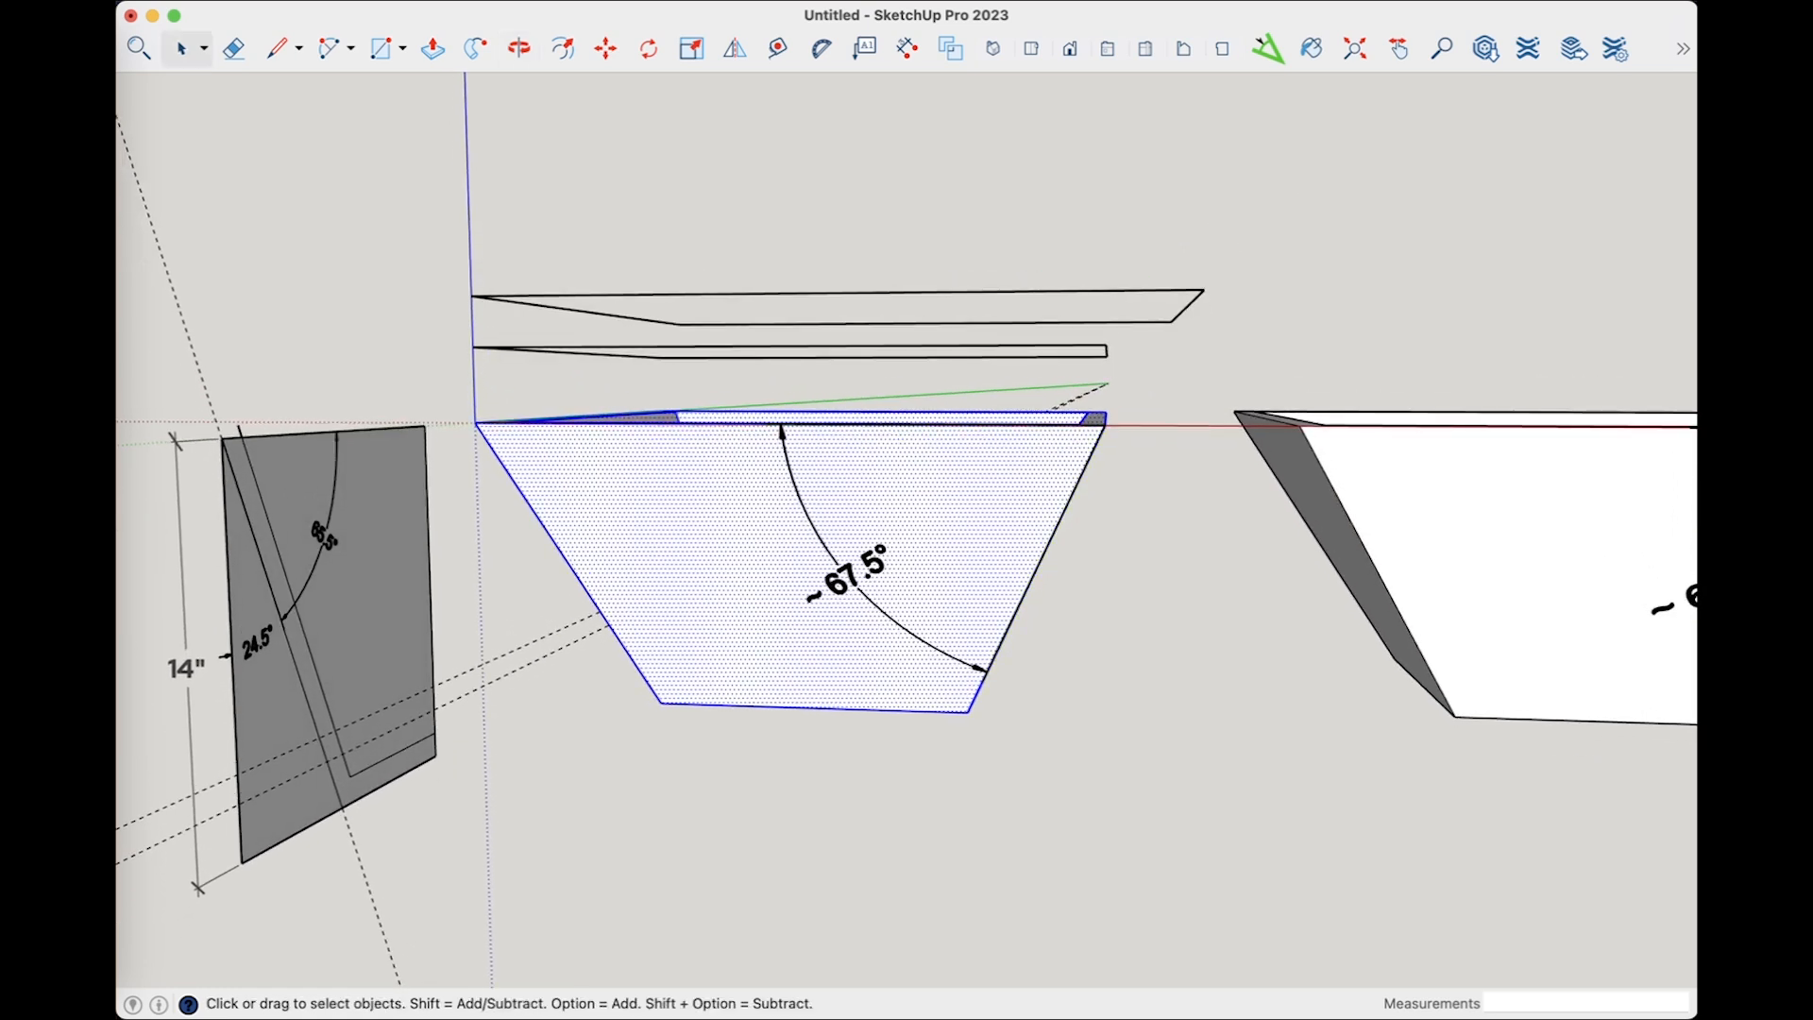
left_click(850, 574, "shift")
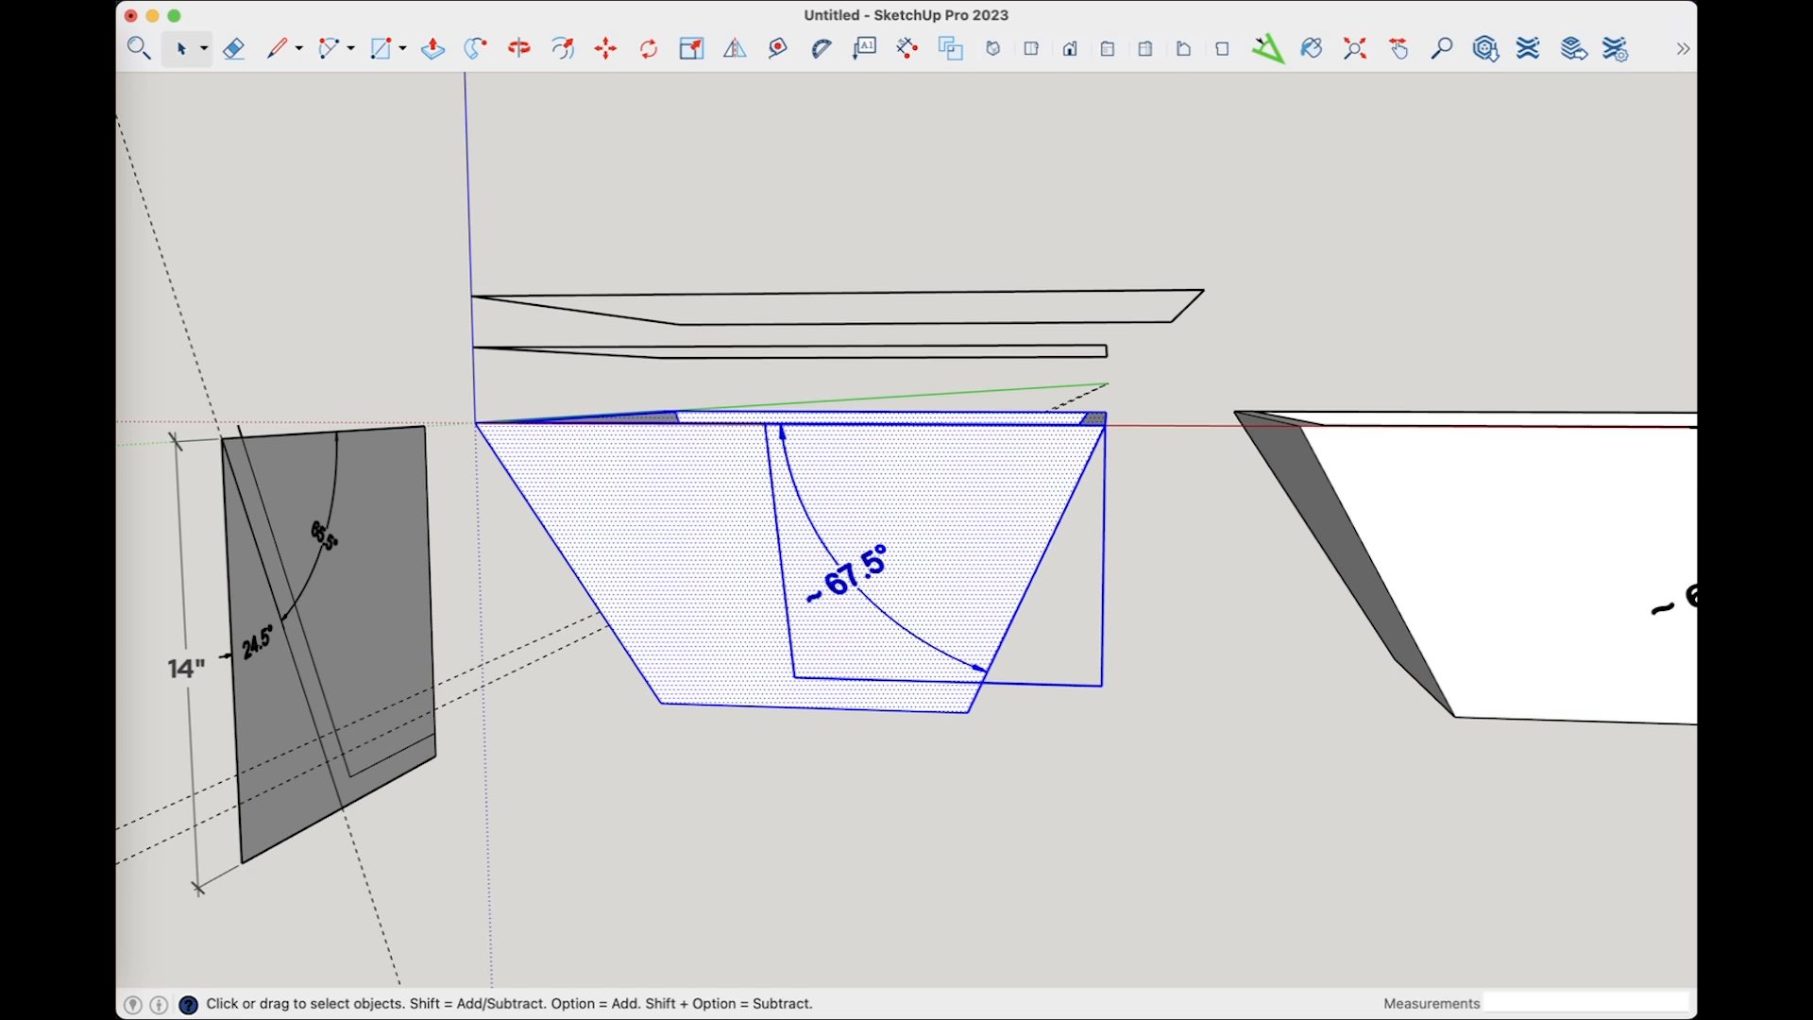
key("super+g")
Move all four boxes 36" along the red axis to clear the origin
scroll(572, 330, "down", 5)
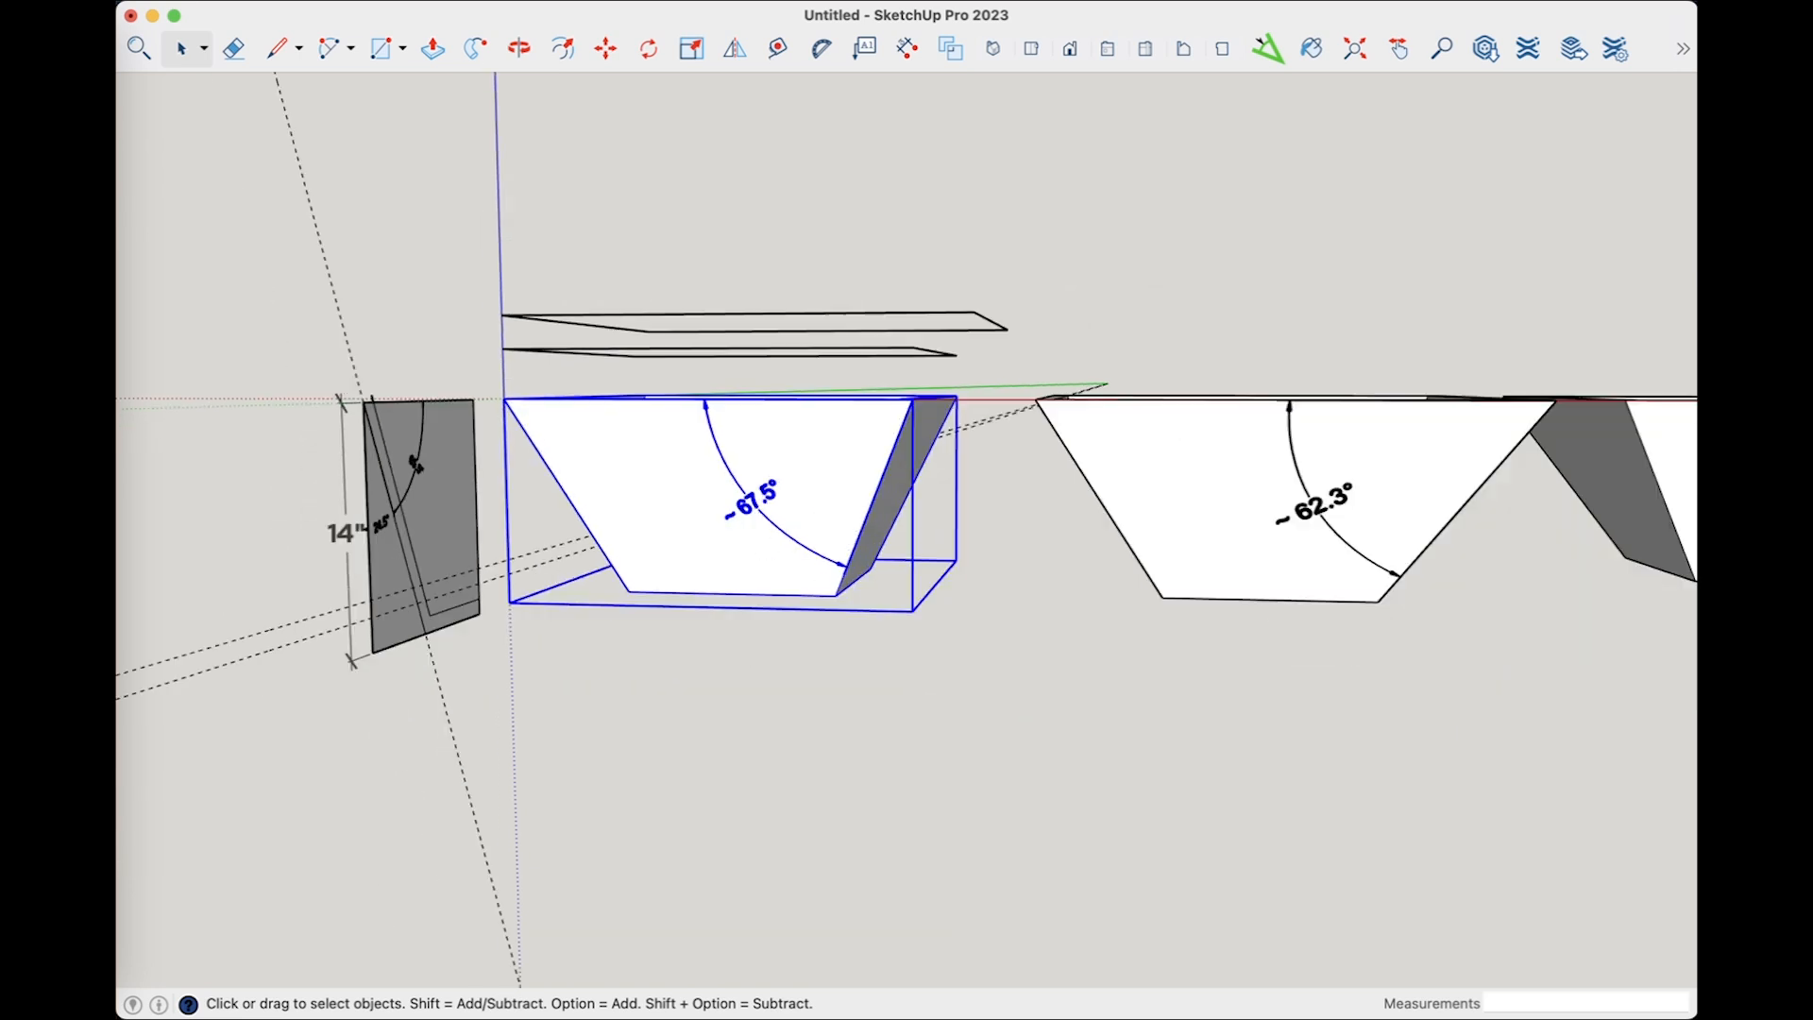
key("m")
left_click(655, 504)
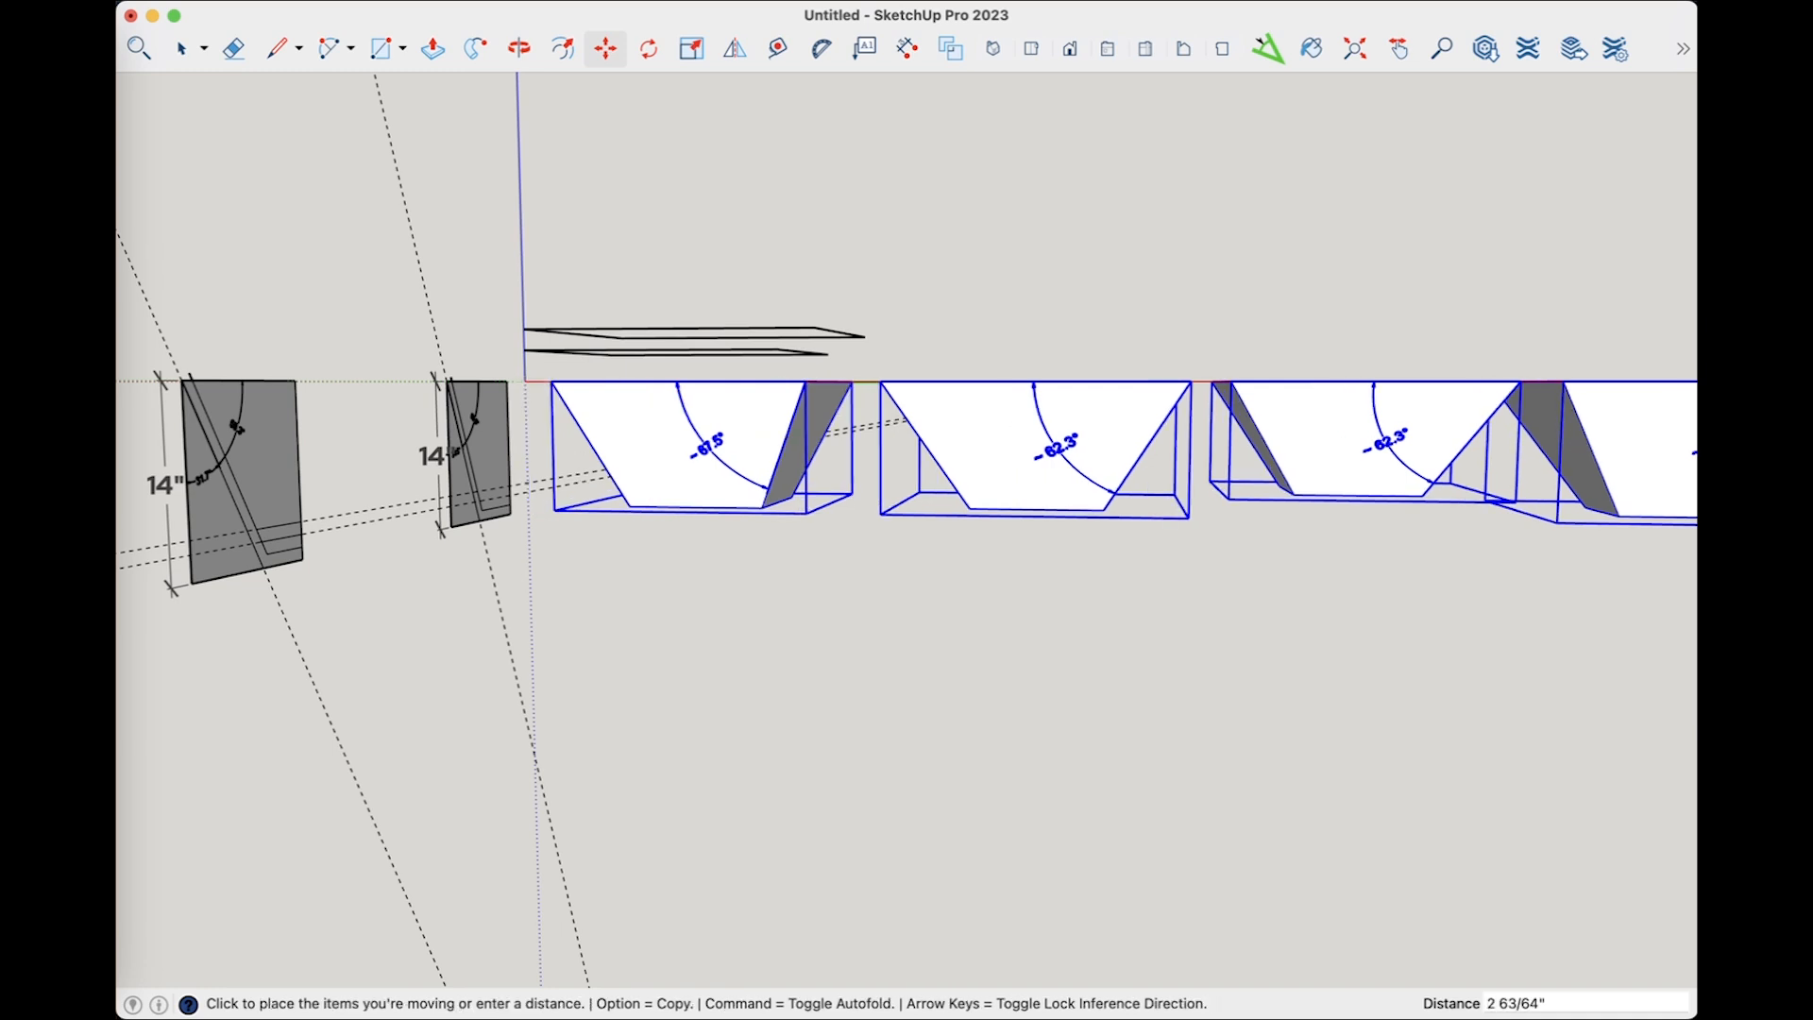
type("3")
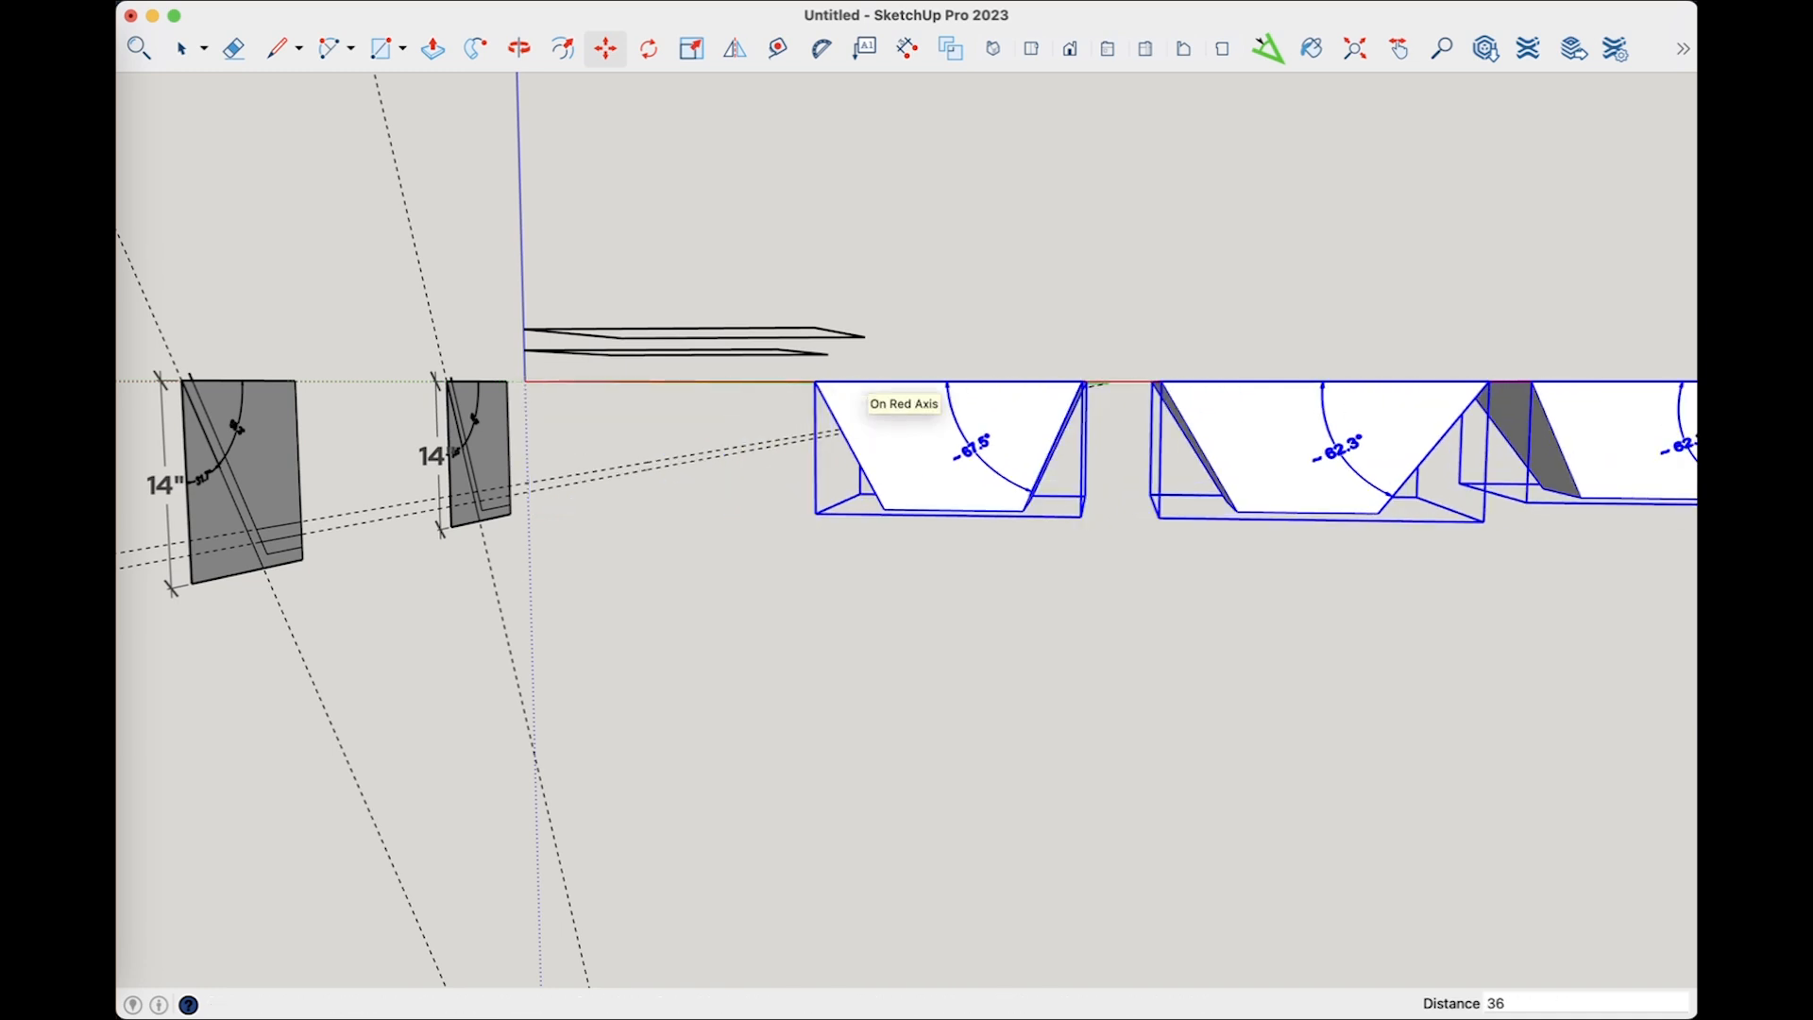
type("6")
key("Return")
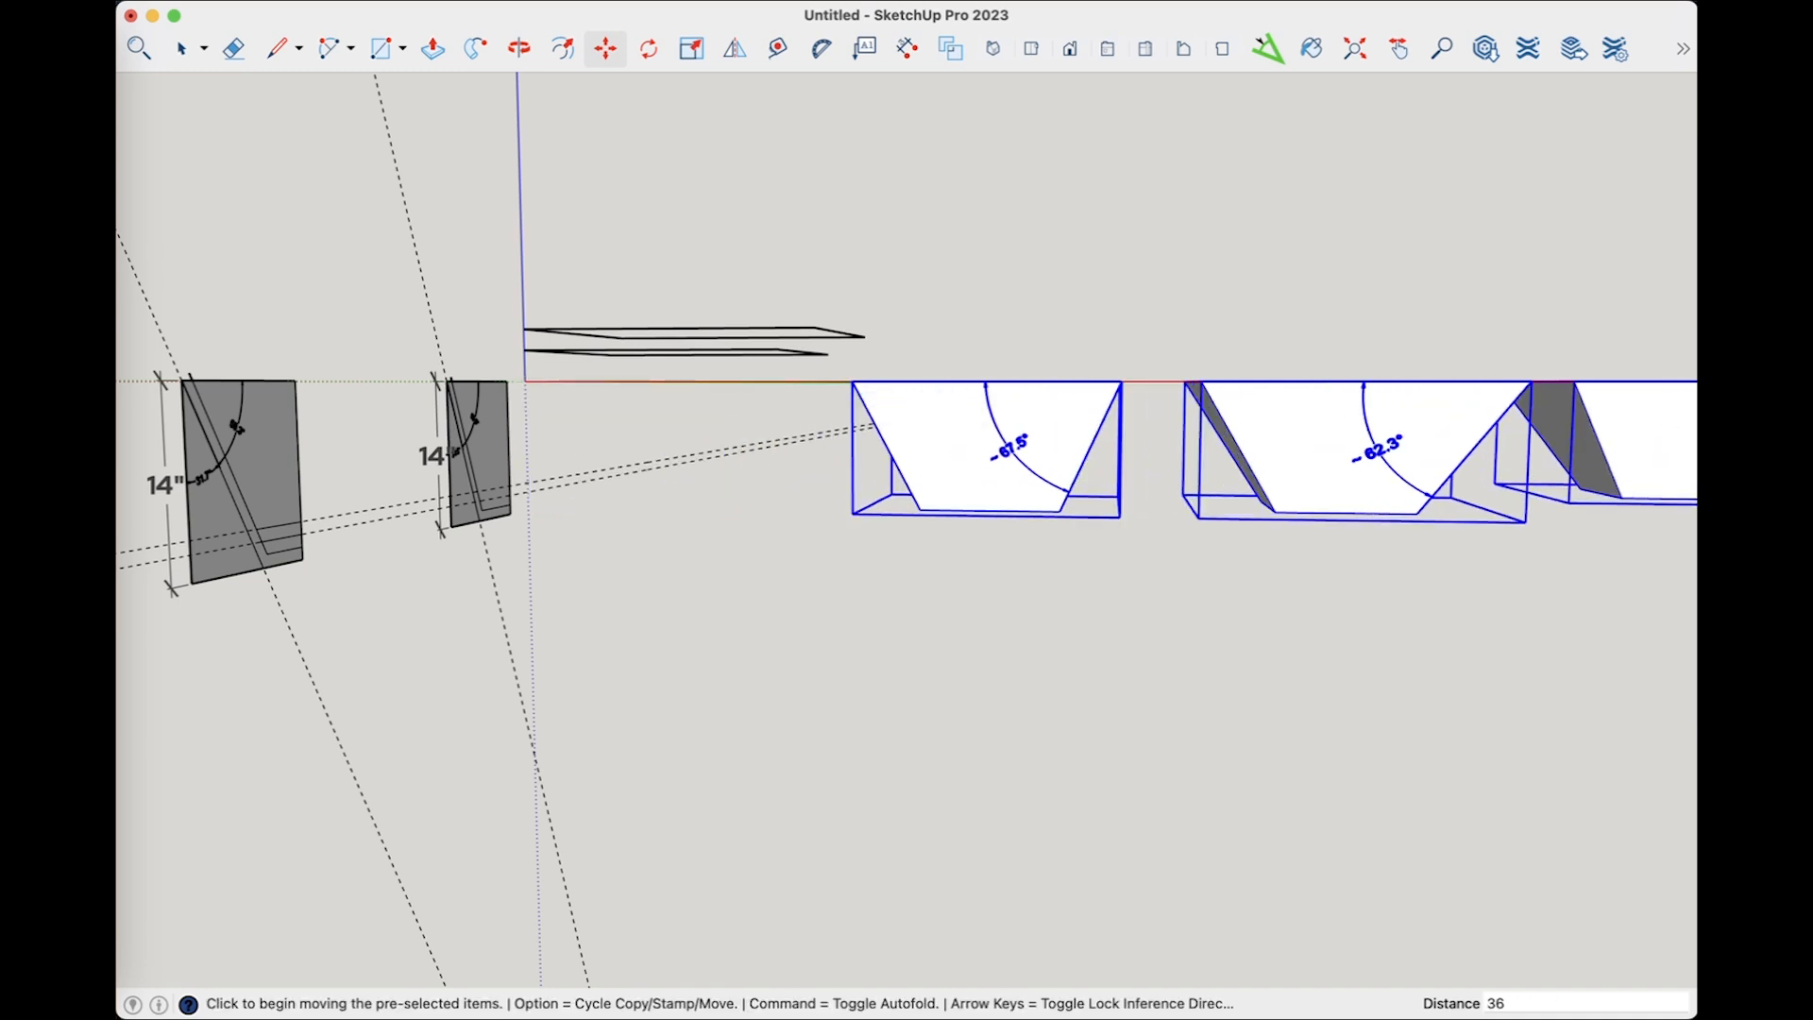
key("space")
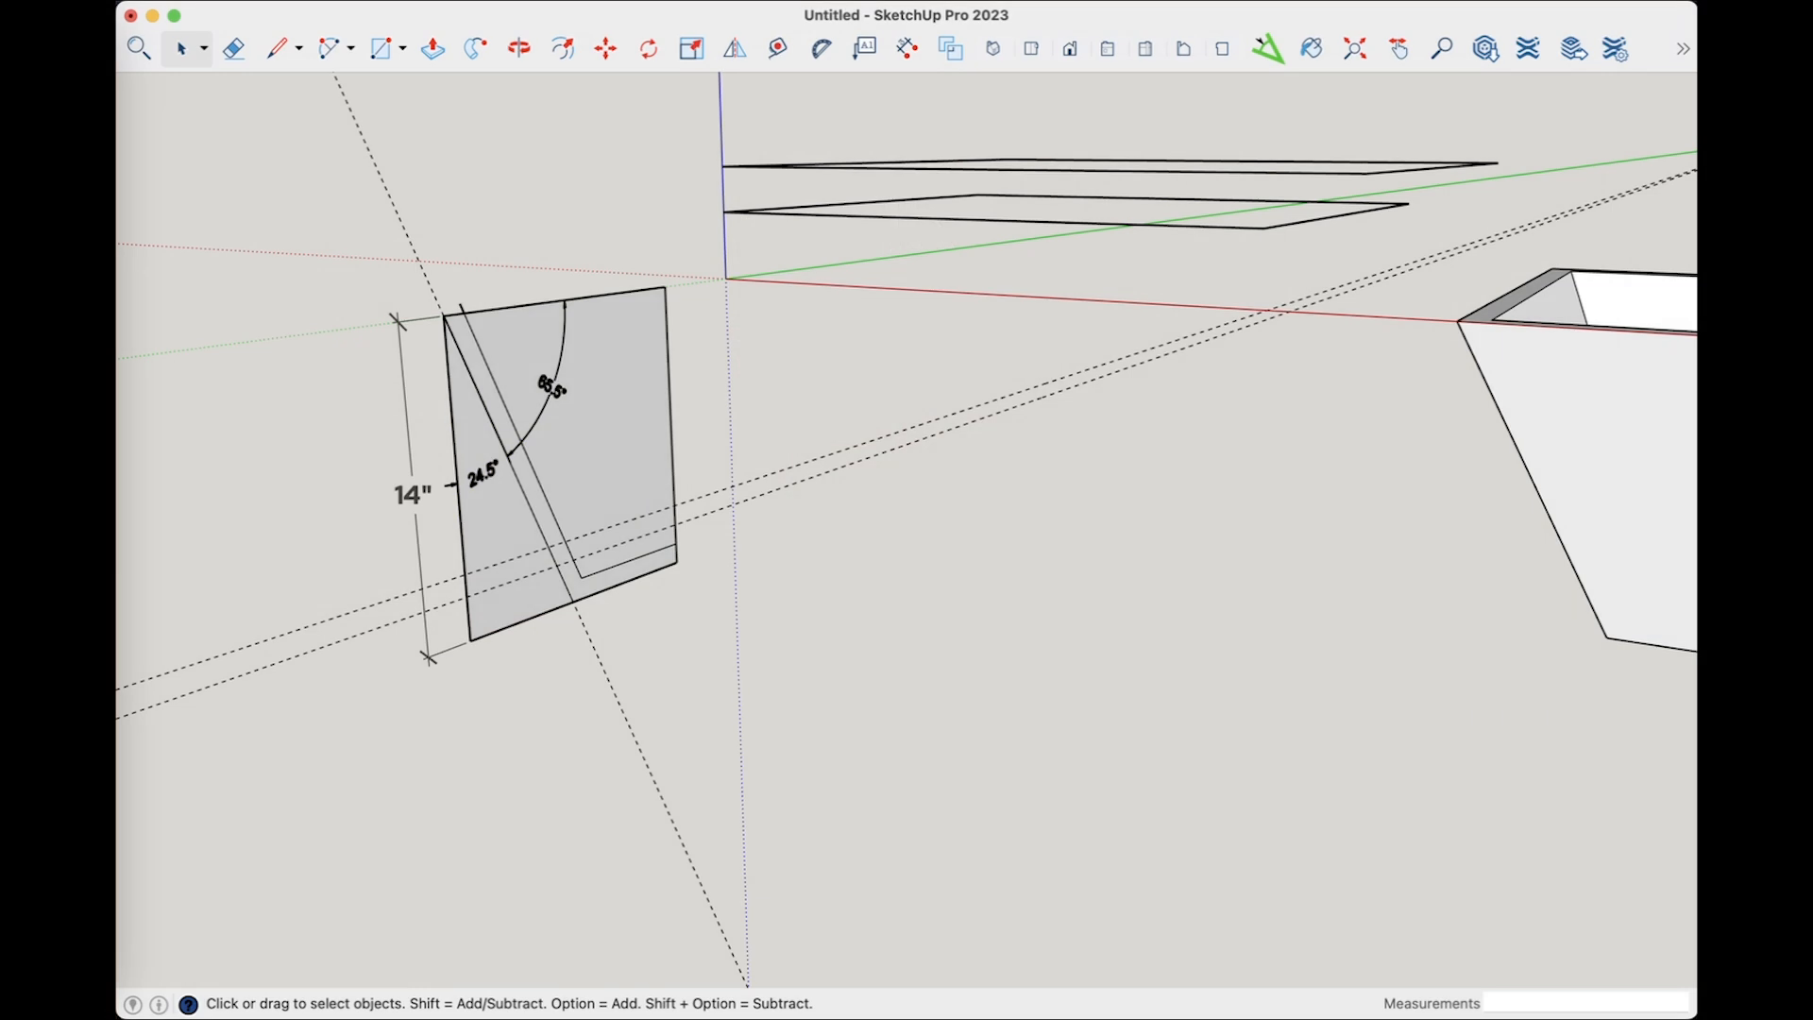
Place another copy of the 24.5° wall-and-floor profile at the origin, using its outer top corner as the base point
left_click(540, 504)
key("m")
left_click(444, 316)
key("alt")
left_click(726, 279)
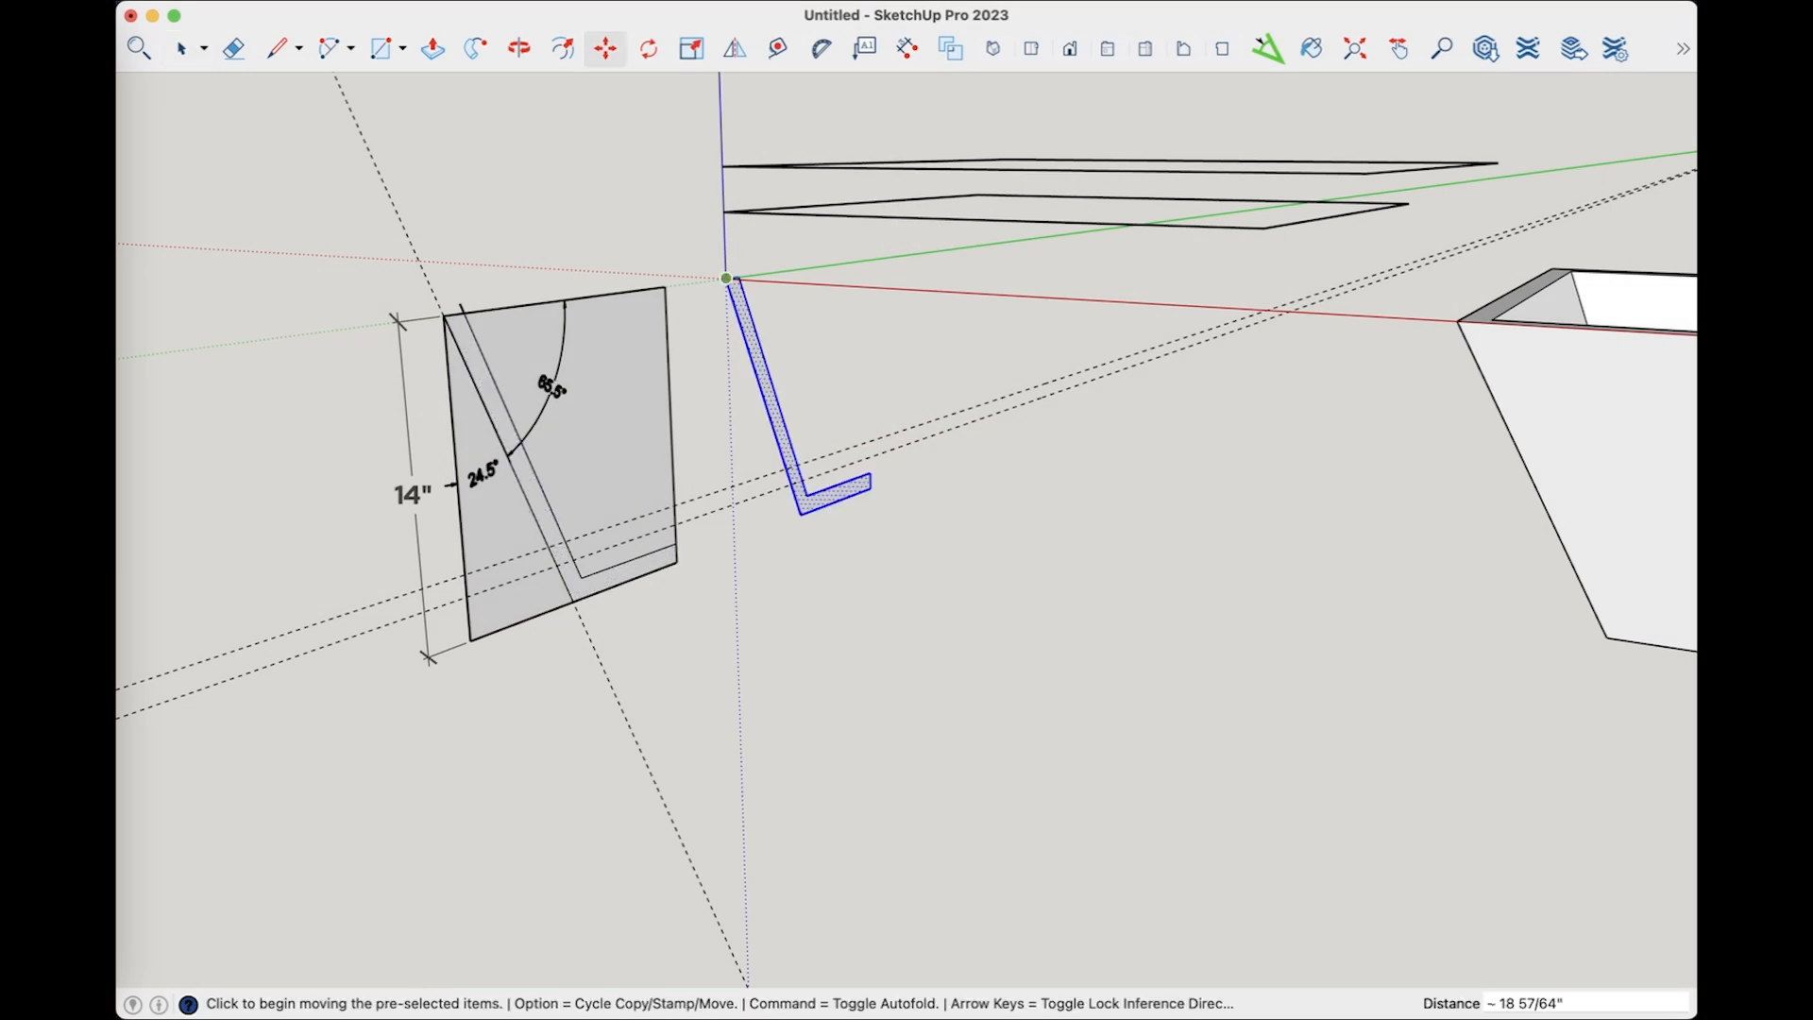
Sweep the profile at the origin around the upper, larger rectangle path with Follow Me to form a longer box
key("space")
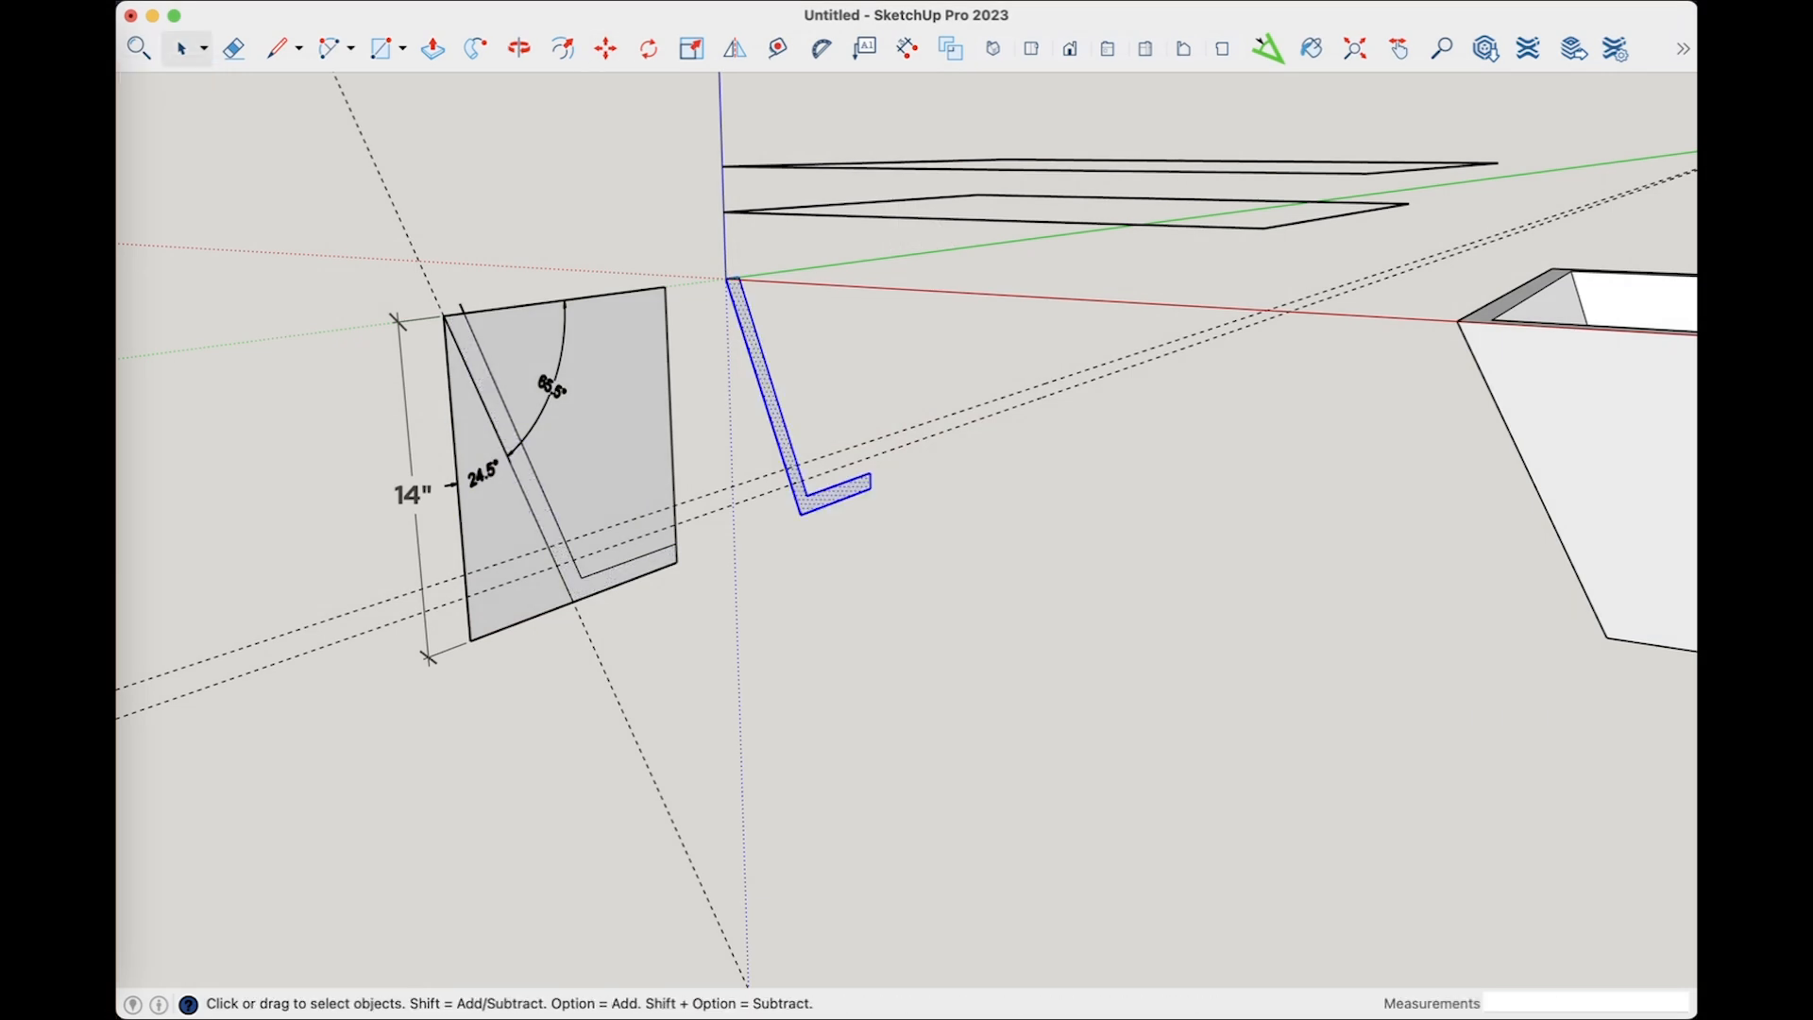
triple_click(925, 168)
left_click(475, 48)
left_click(766, 385)
Select together the three boxes whose front faces are dimensioned 62.3°
left_click(1070, 48)
scroll(906, 510, "down", 5)
middle_click_drag(906, 509, 912, 574)
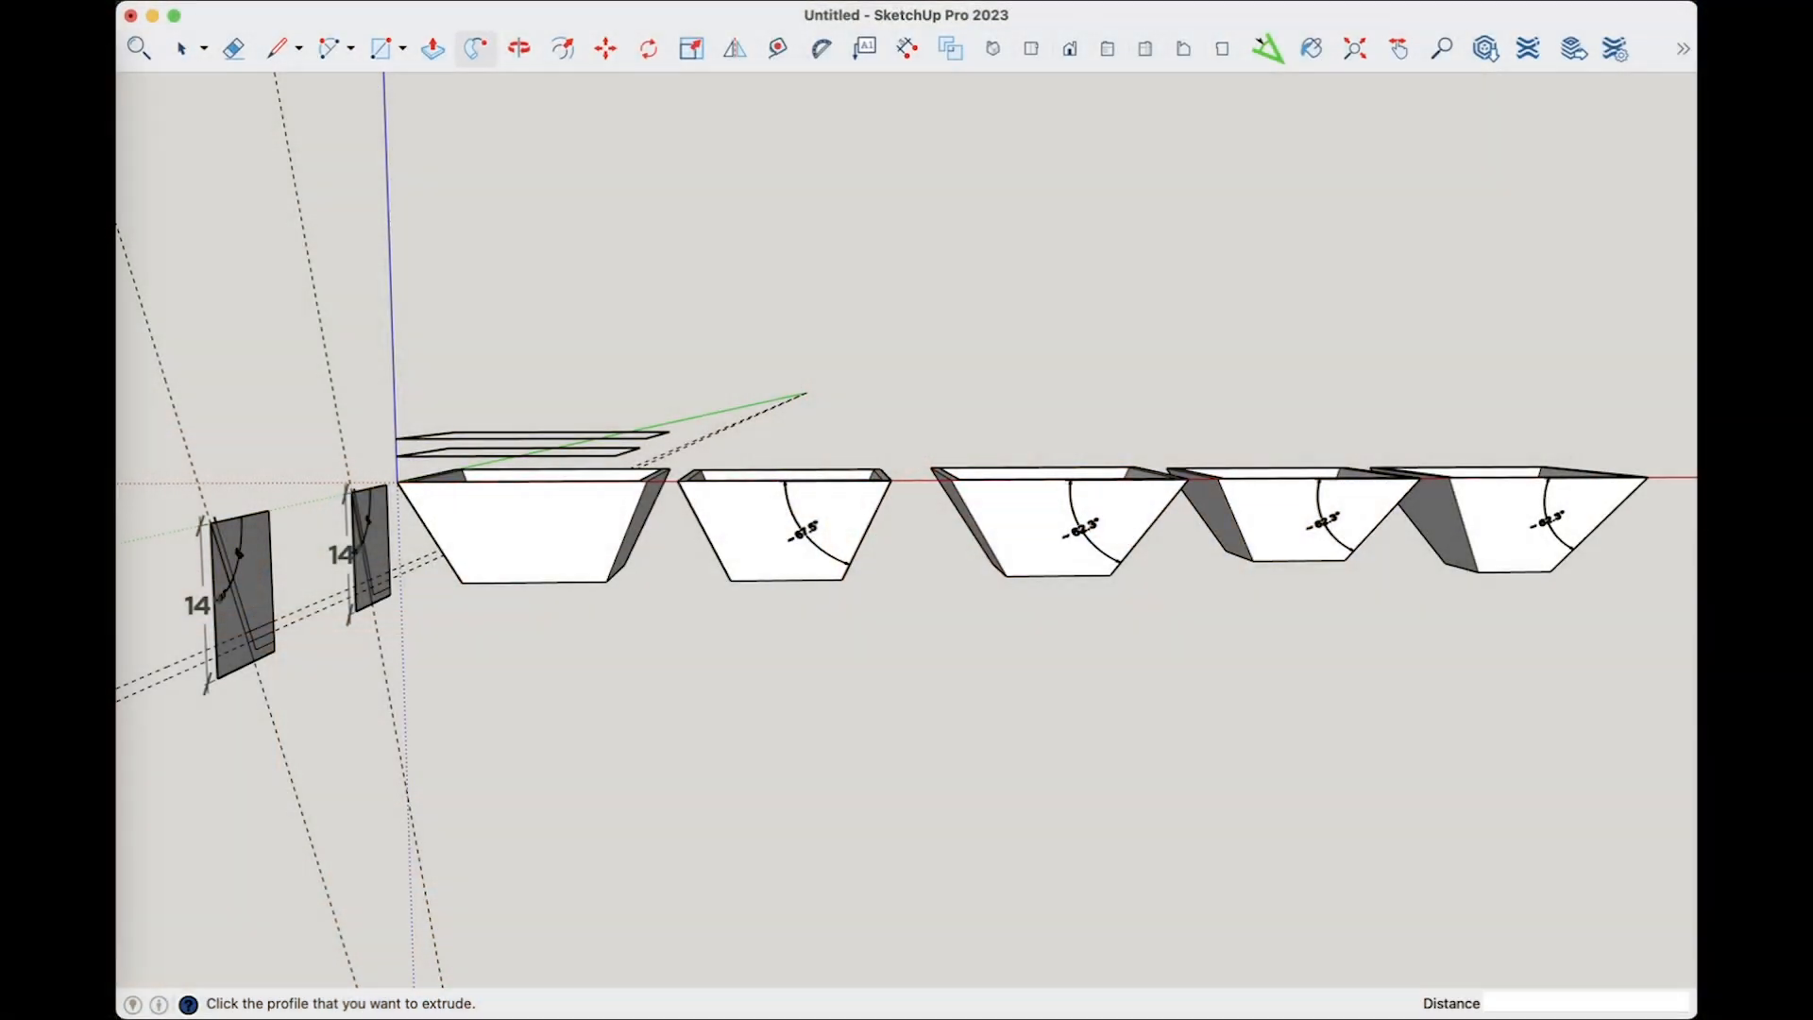
middle_click_drag(850, 661, 1048, 566)
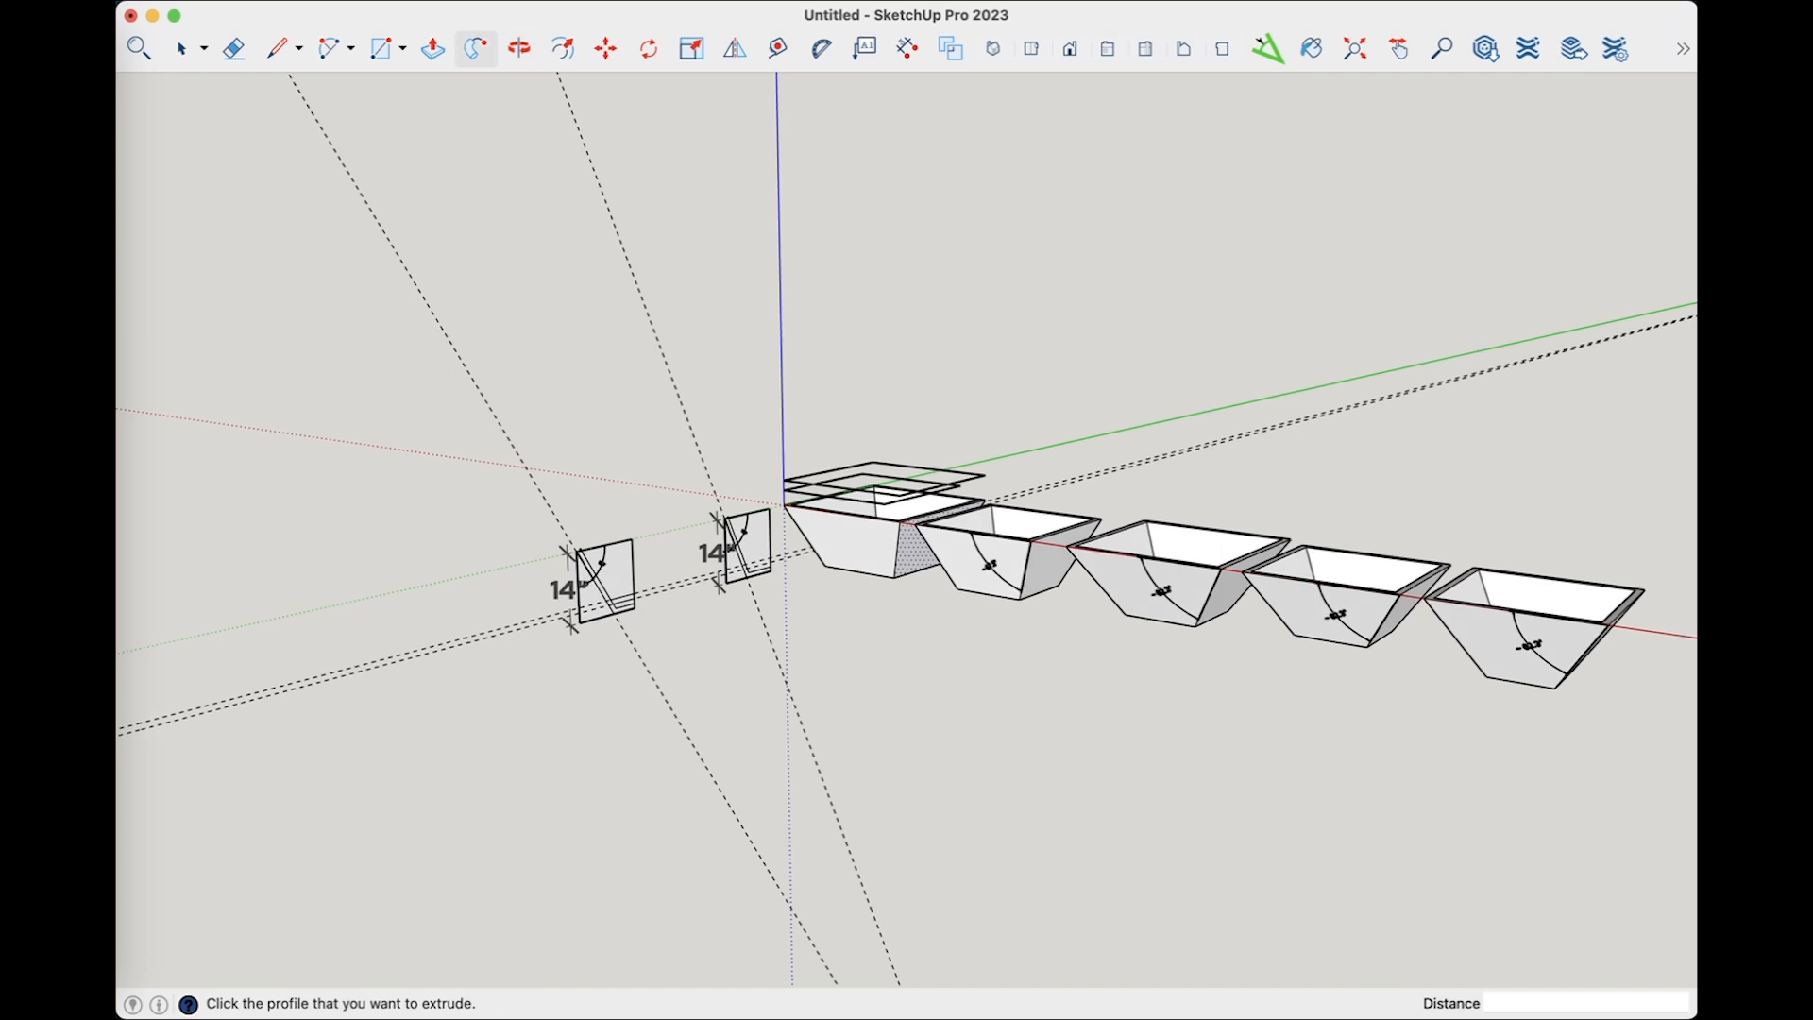
key("space")
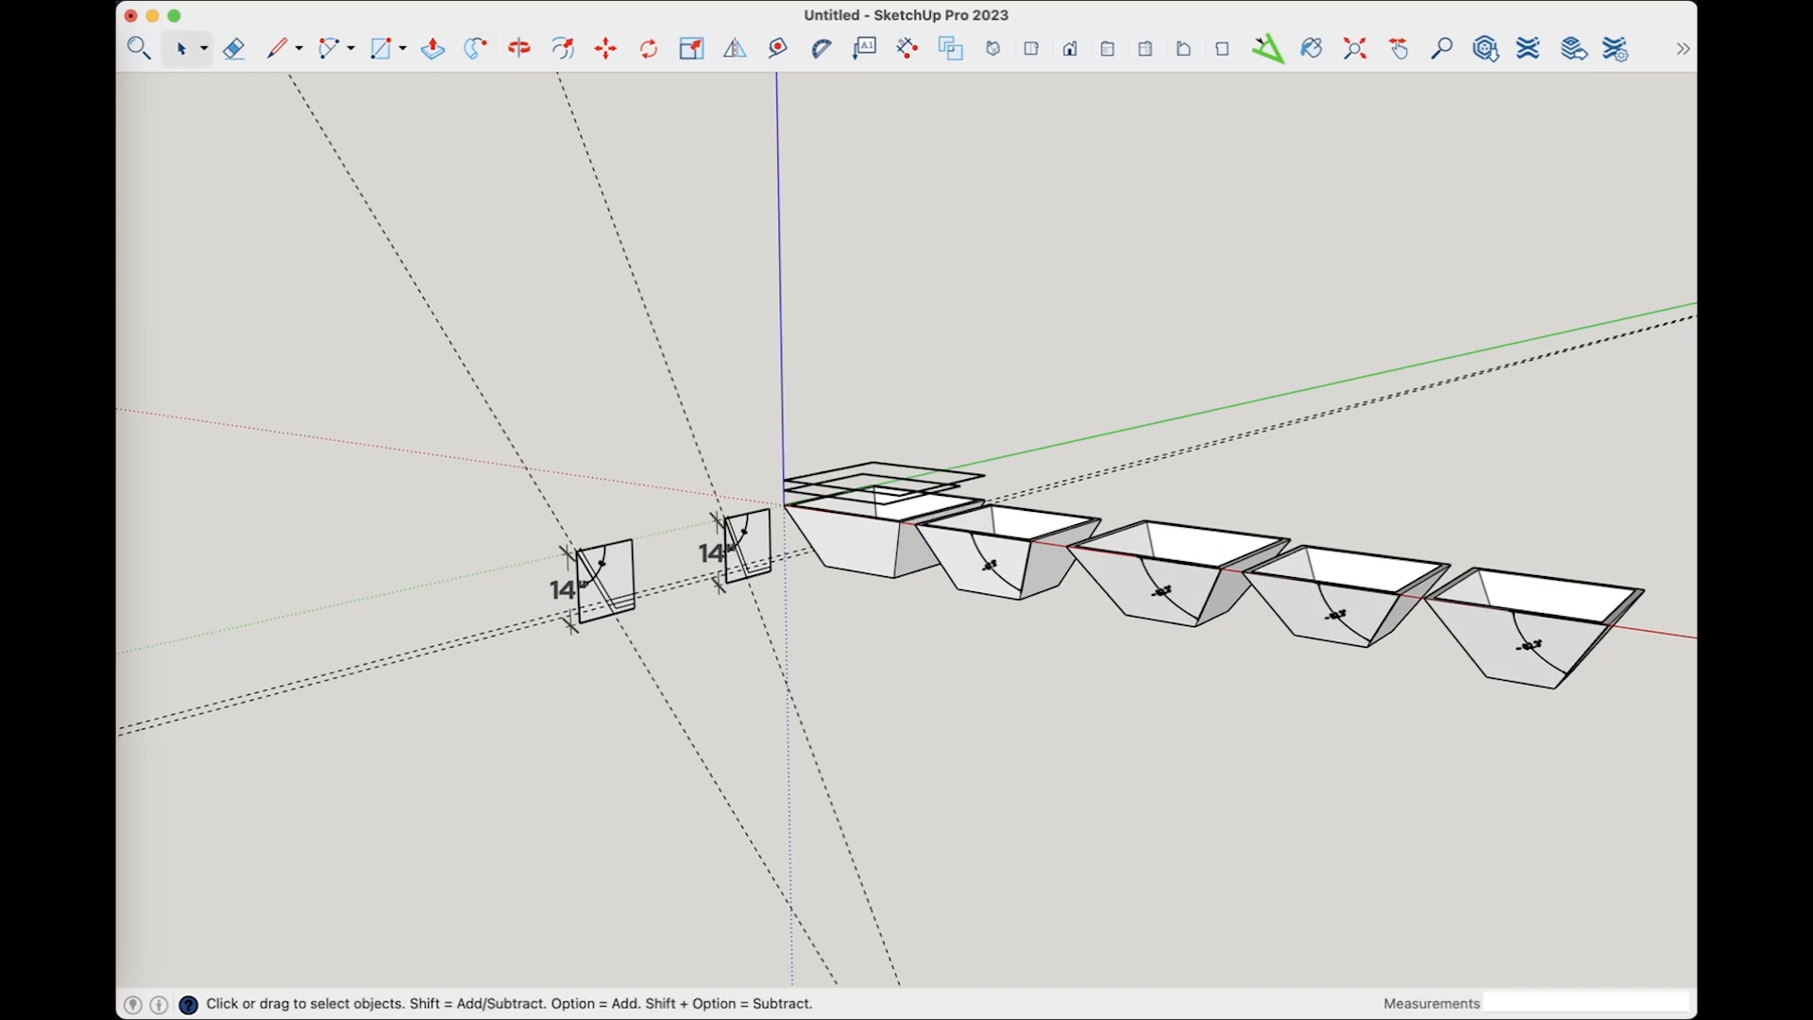
left_click(1511, 642)
left_click(1331, 614, "shift")
left_click(1162, 590, "shift")
Create a new tag named "31.7 Side Ang"
left_click(553, 2)
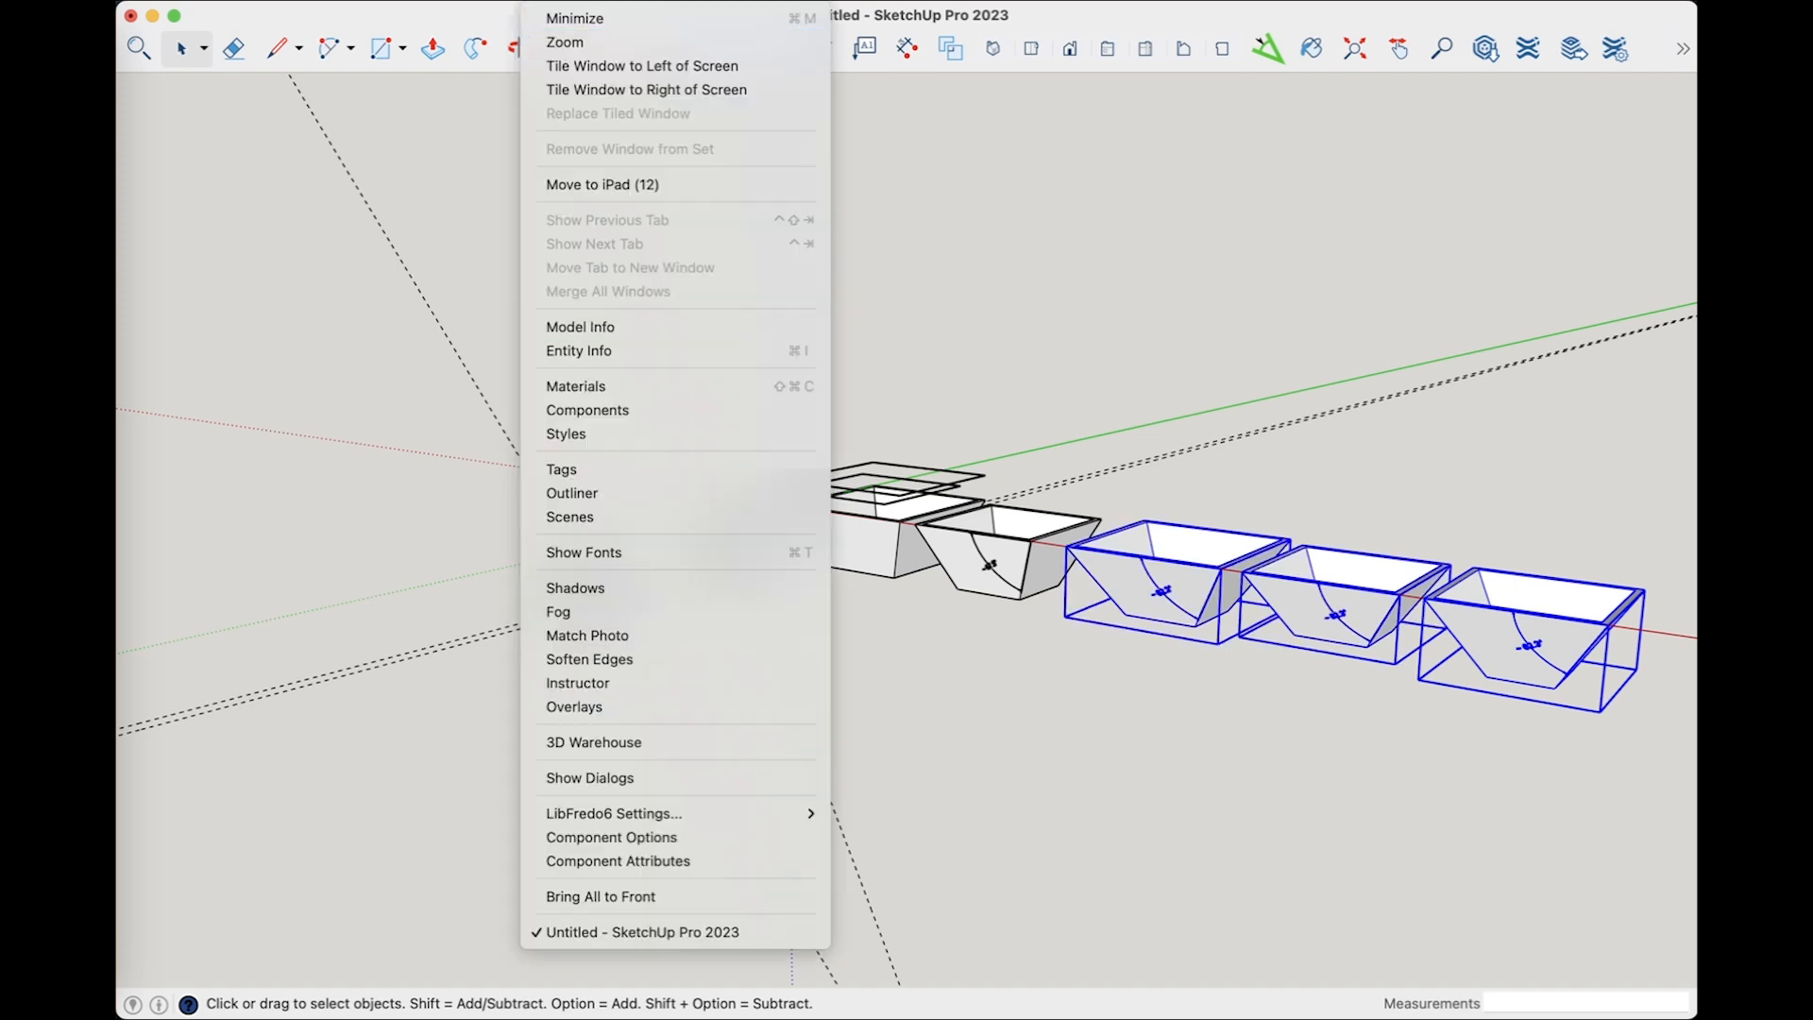
left_click(566, 470)
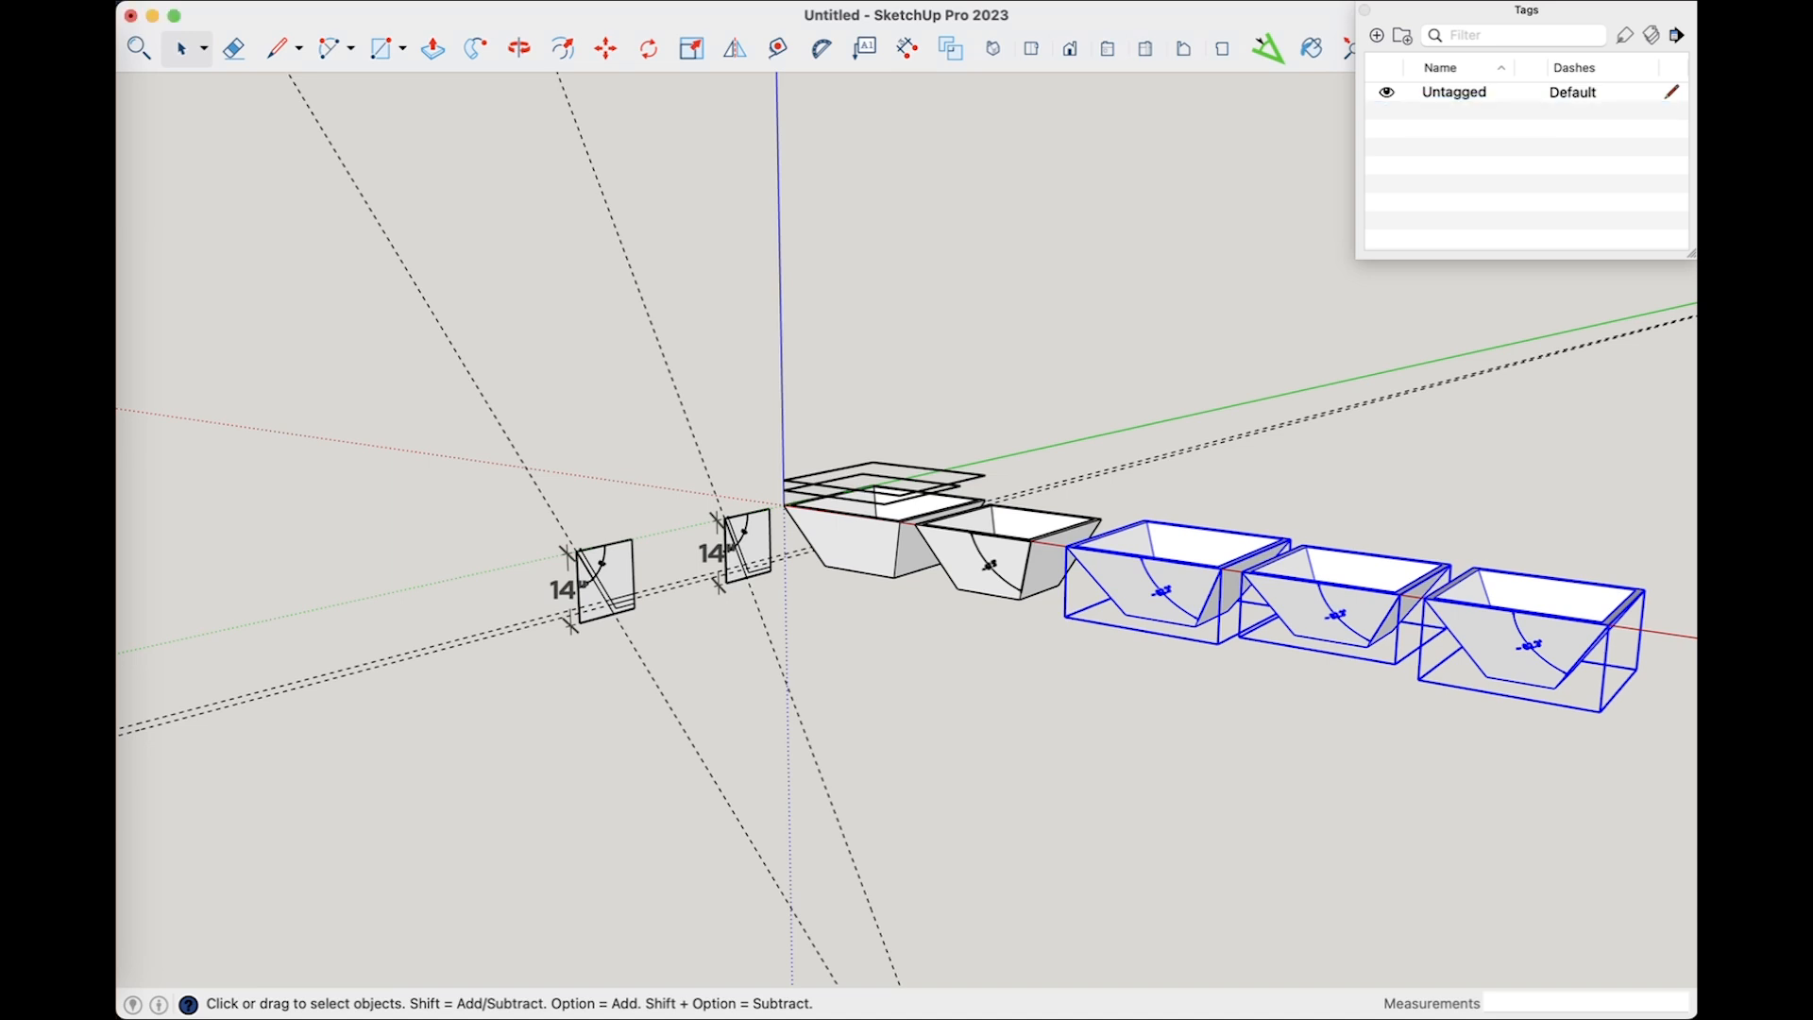
left_click(1376, 35)
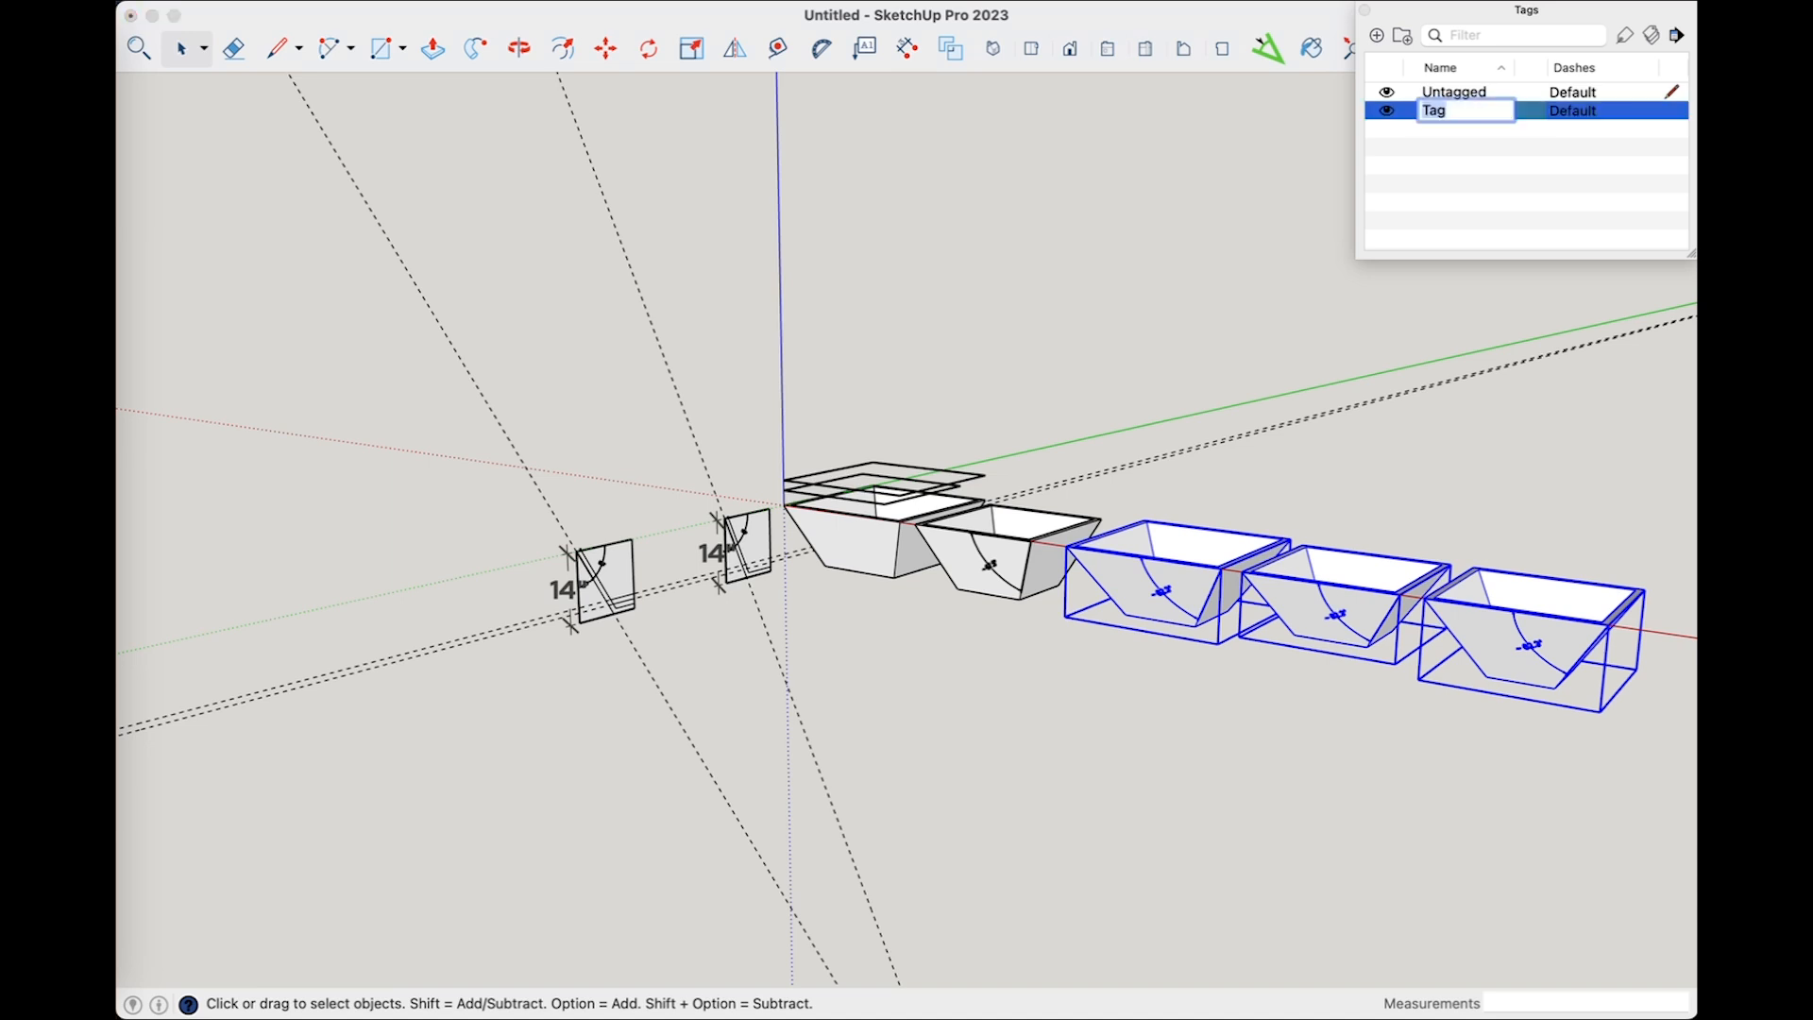
type("31.7 Side Ang")
key("Return")
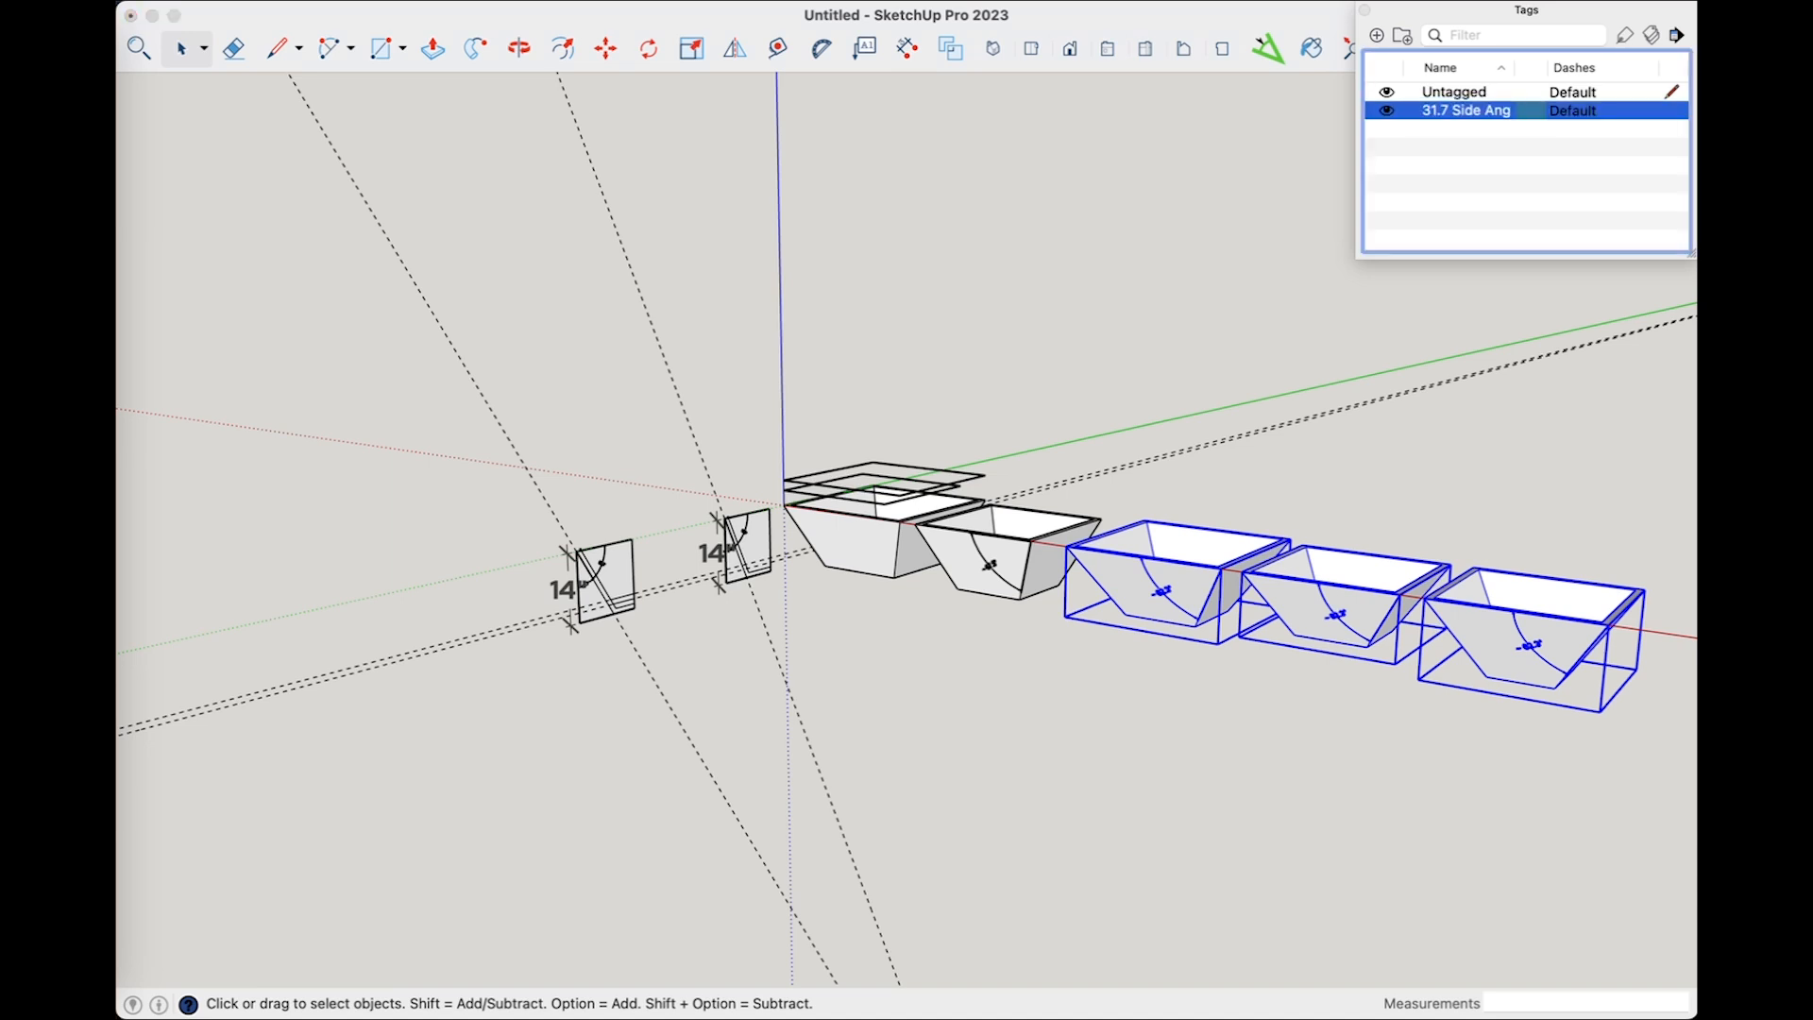
Assign the three selected box groups to the "31.7 Side Ang" tag
right_click(1320, 604)
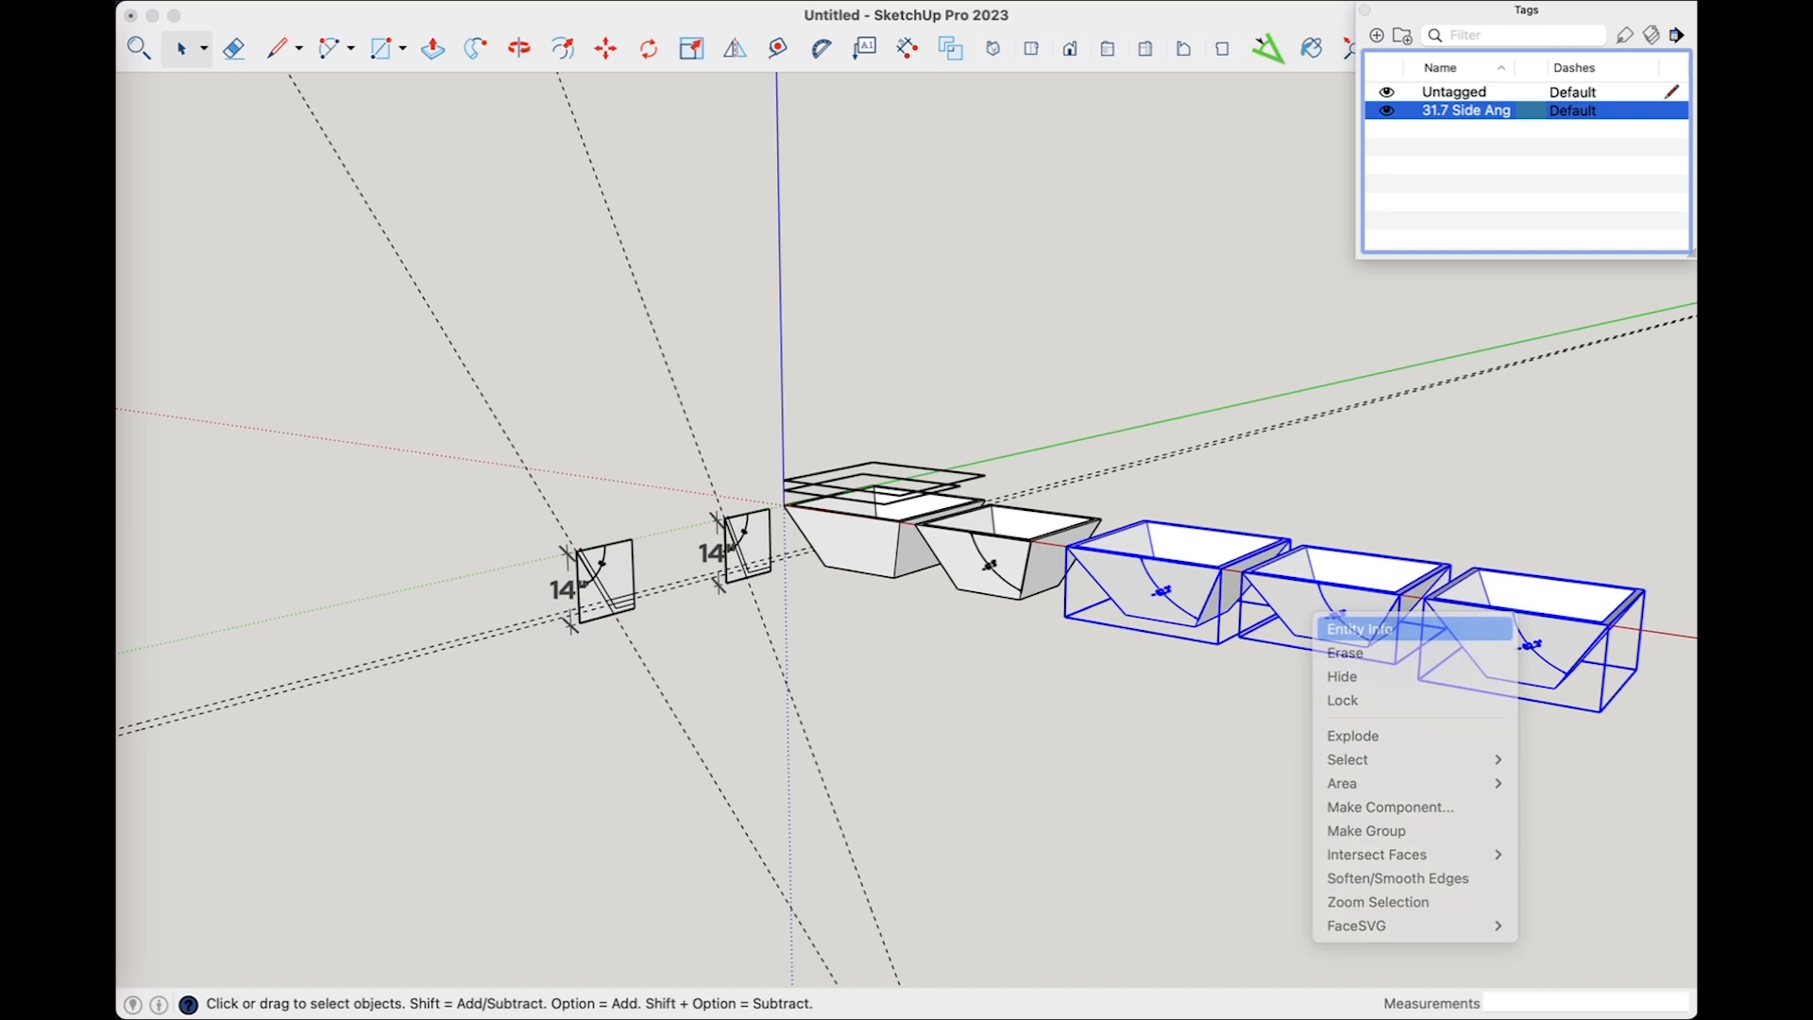
left_click(1376, 627)
left_click(1669, 347)
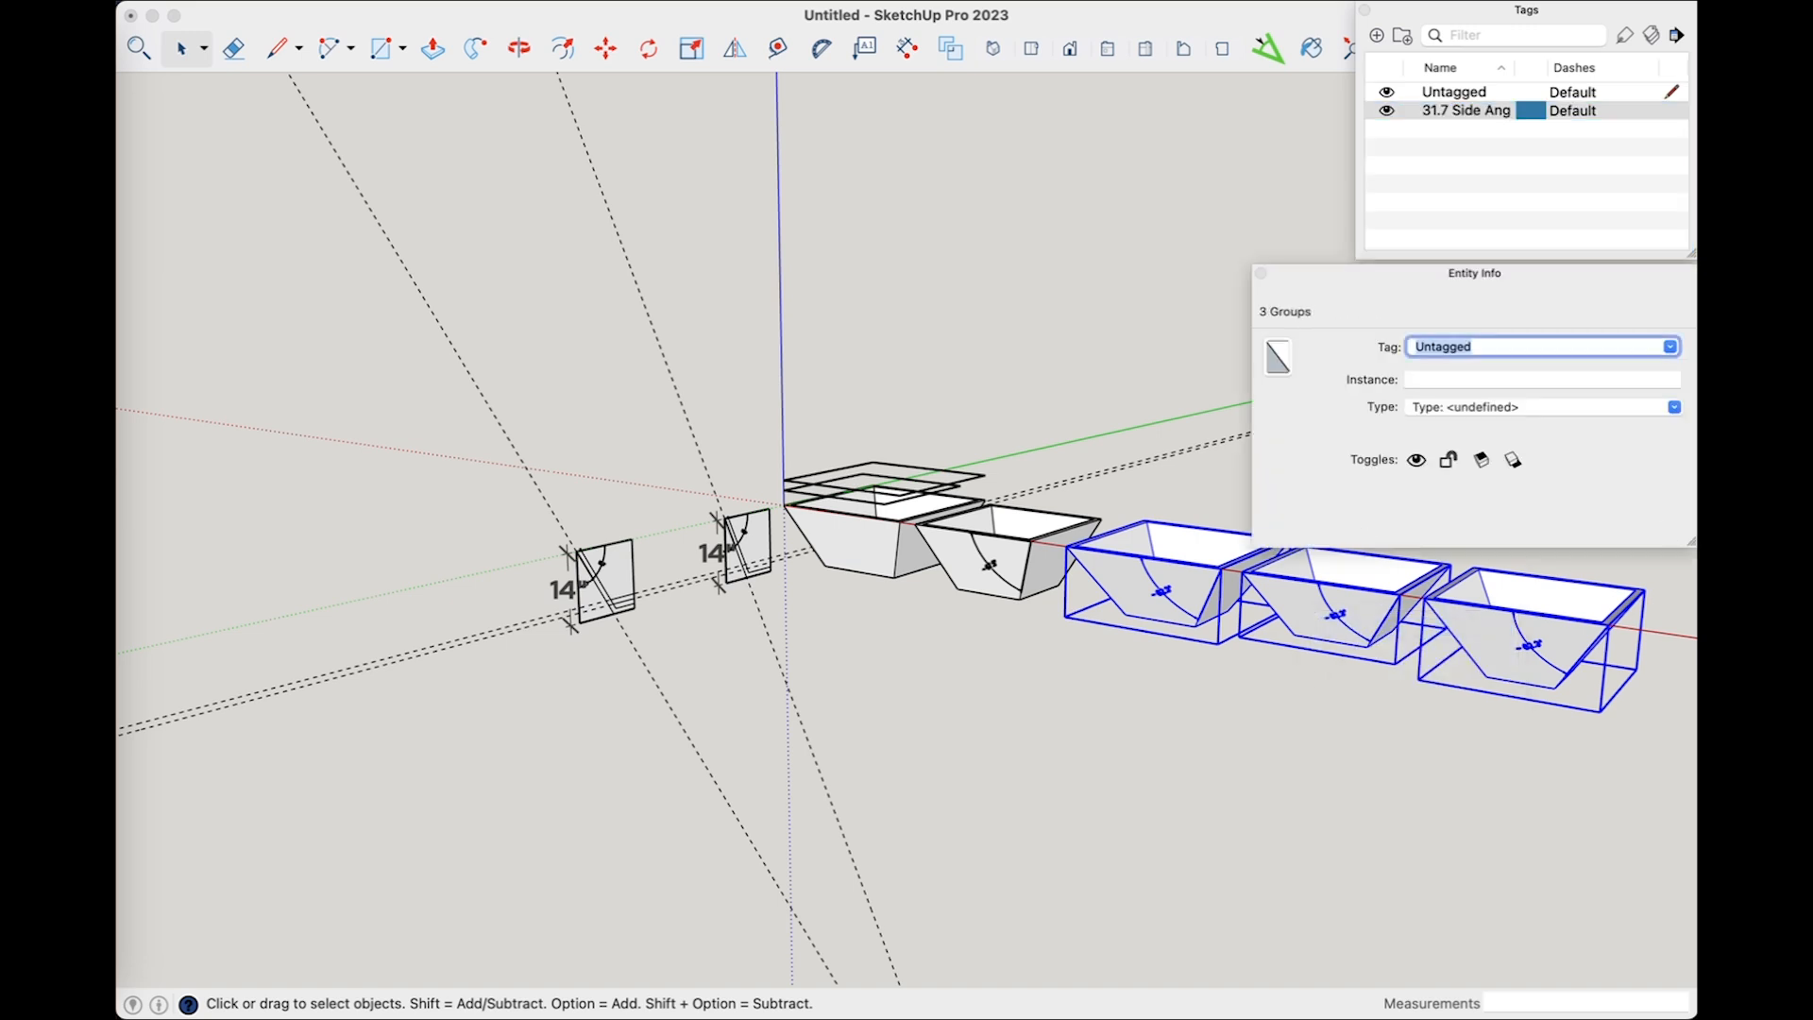
key("Down")
key("Return")
left_click(1260, 273)
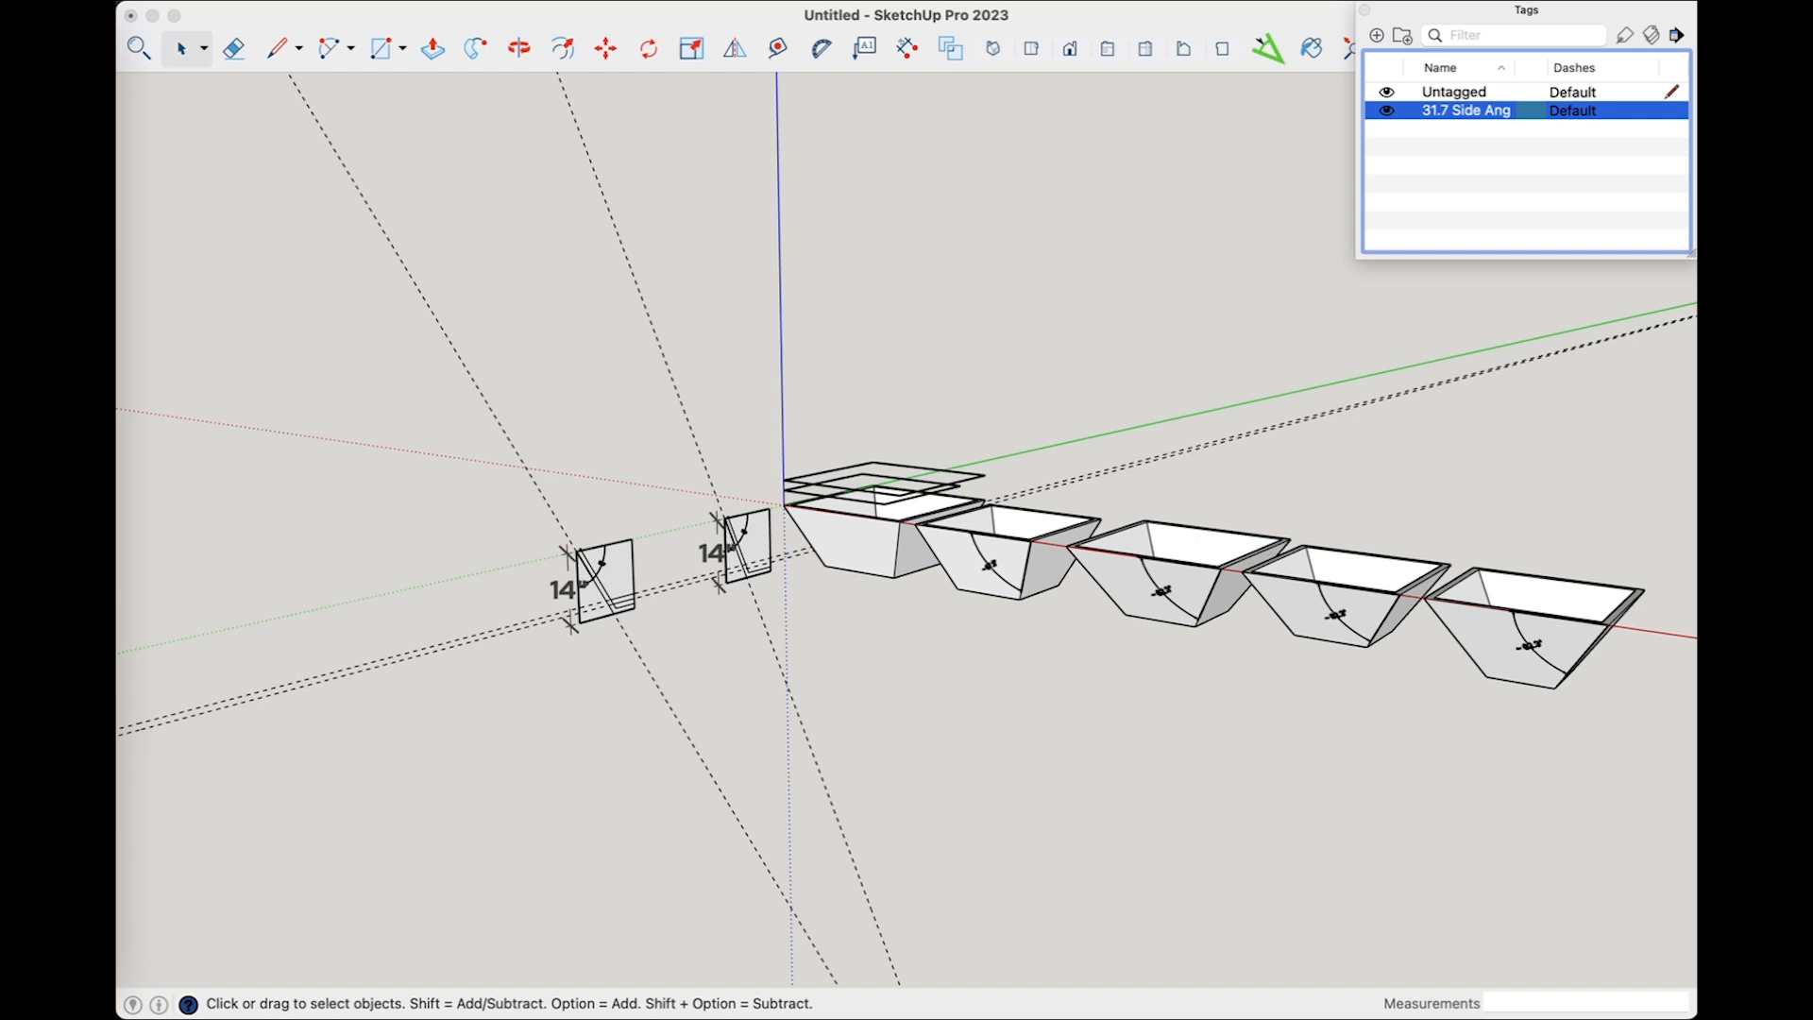
Add an angular dimension to the front face of the box at the origin and group the box with its dimension
scroll(806, 525, "up", 5)
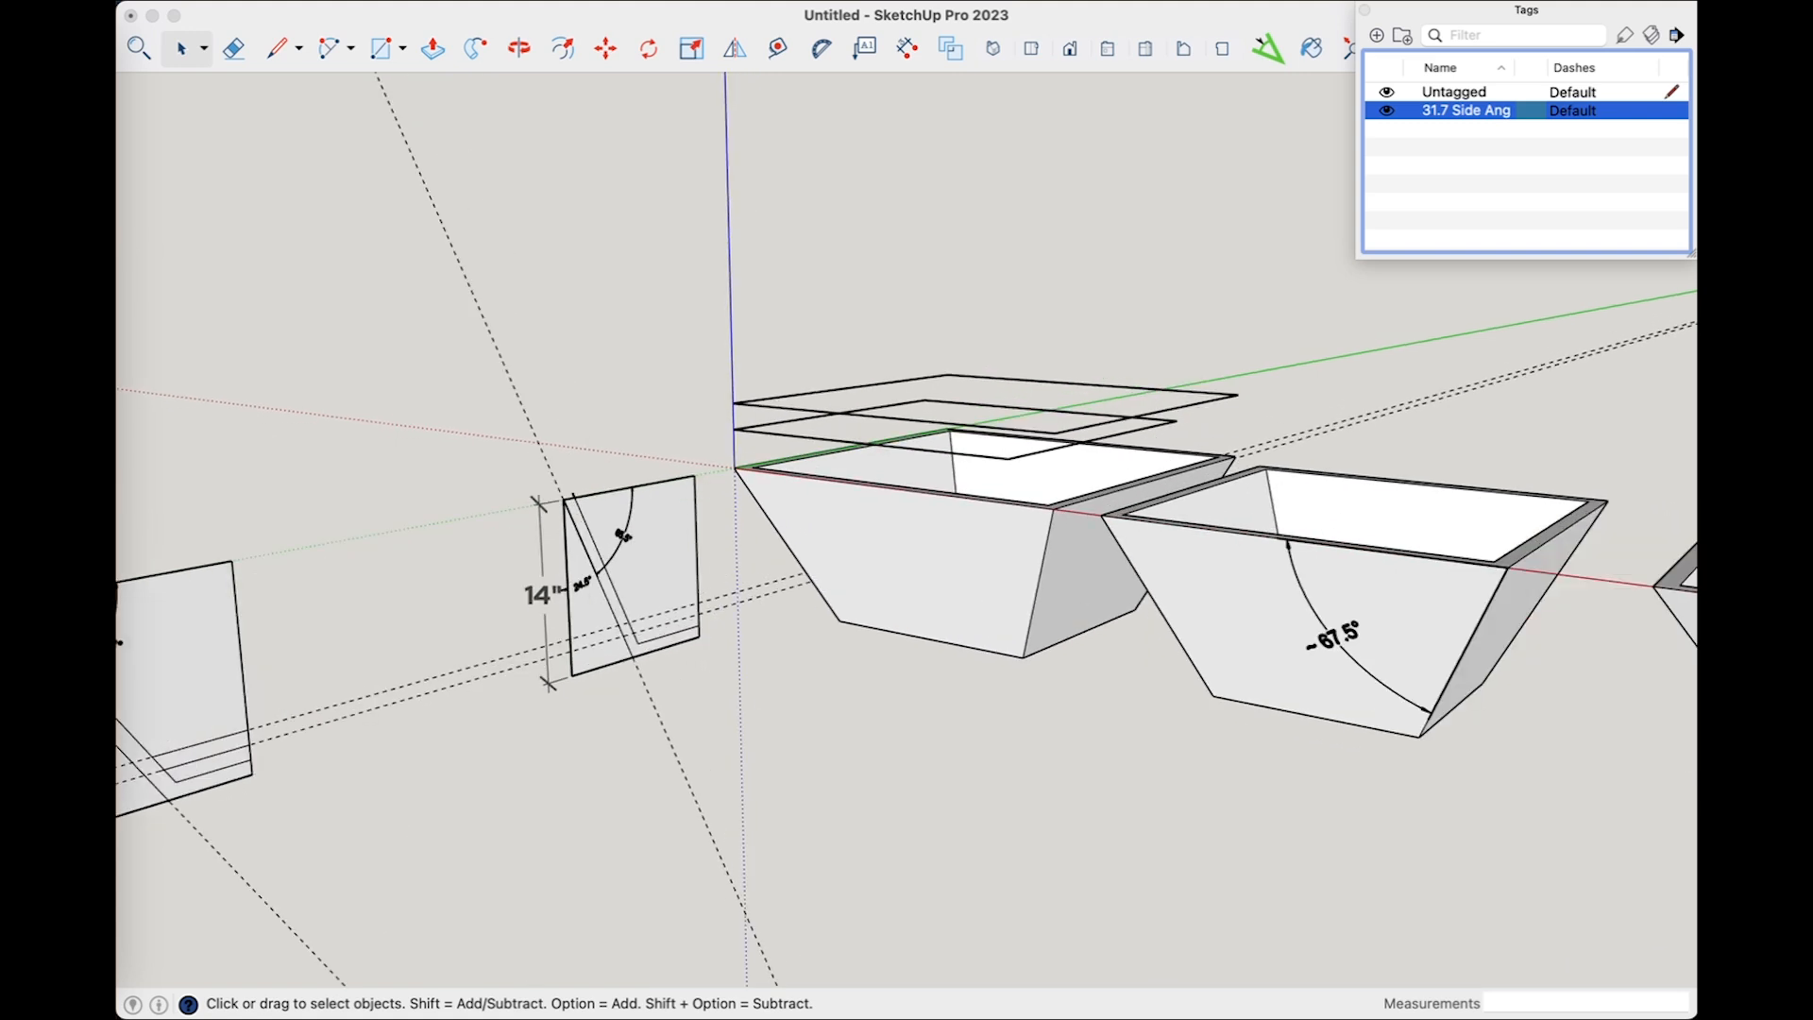
left_click(1268, 48)
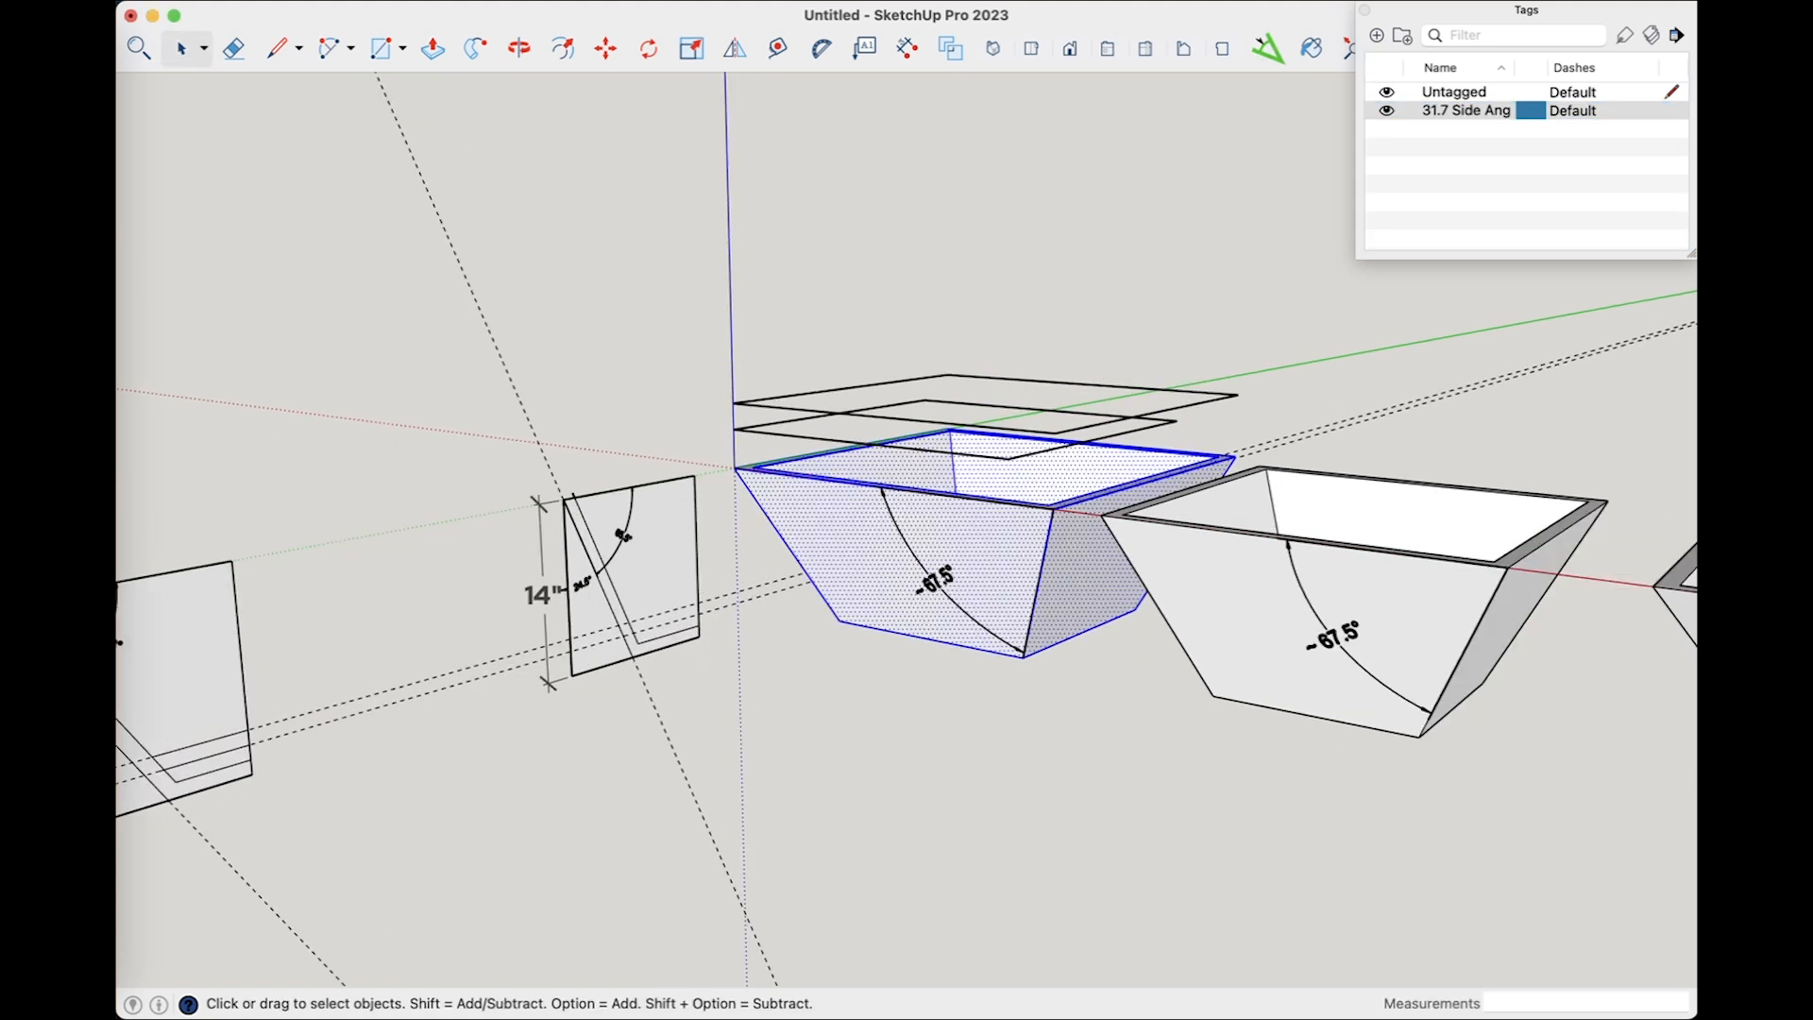
left_click(934, 581, "shift")
key("super+g")
Add the neighbouring 67.5° box to the selection and create a new tag named "24.5 Side Ang"
left_click(1332, 634, "shift")
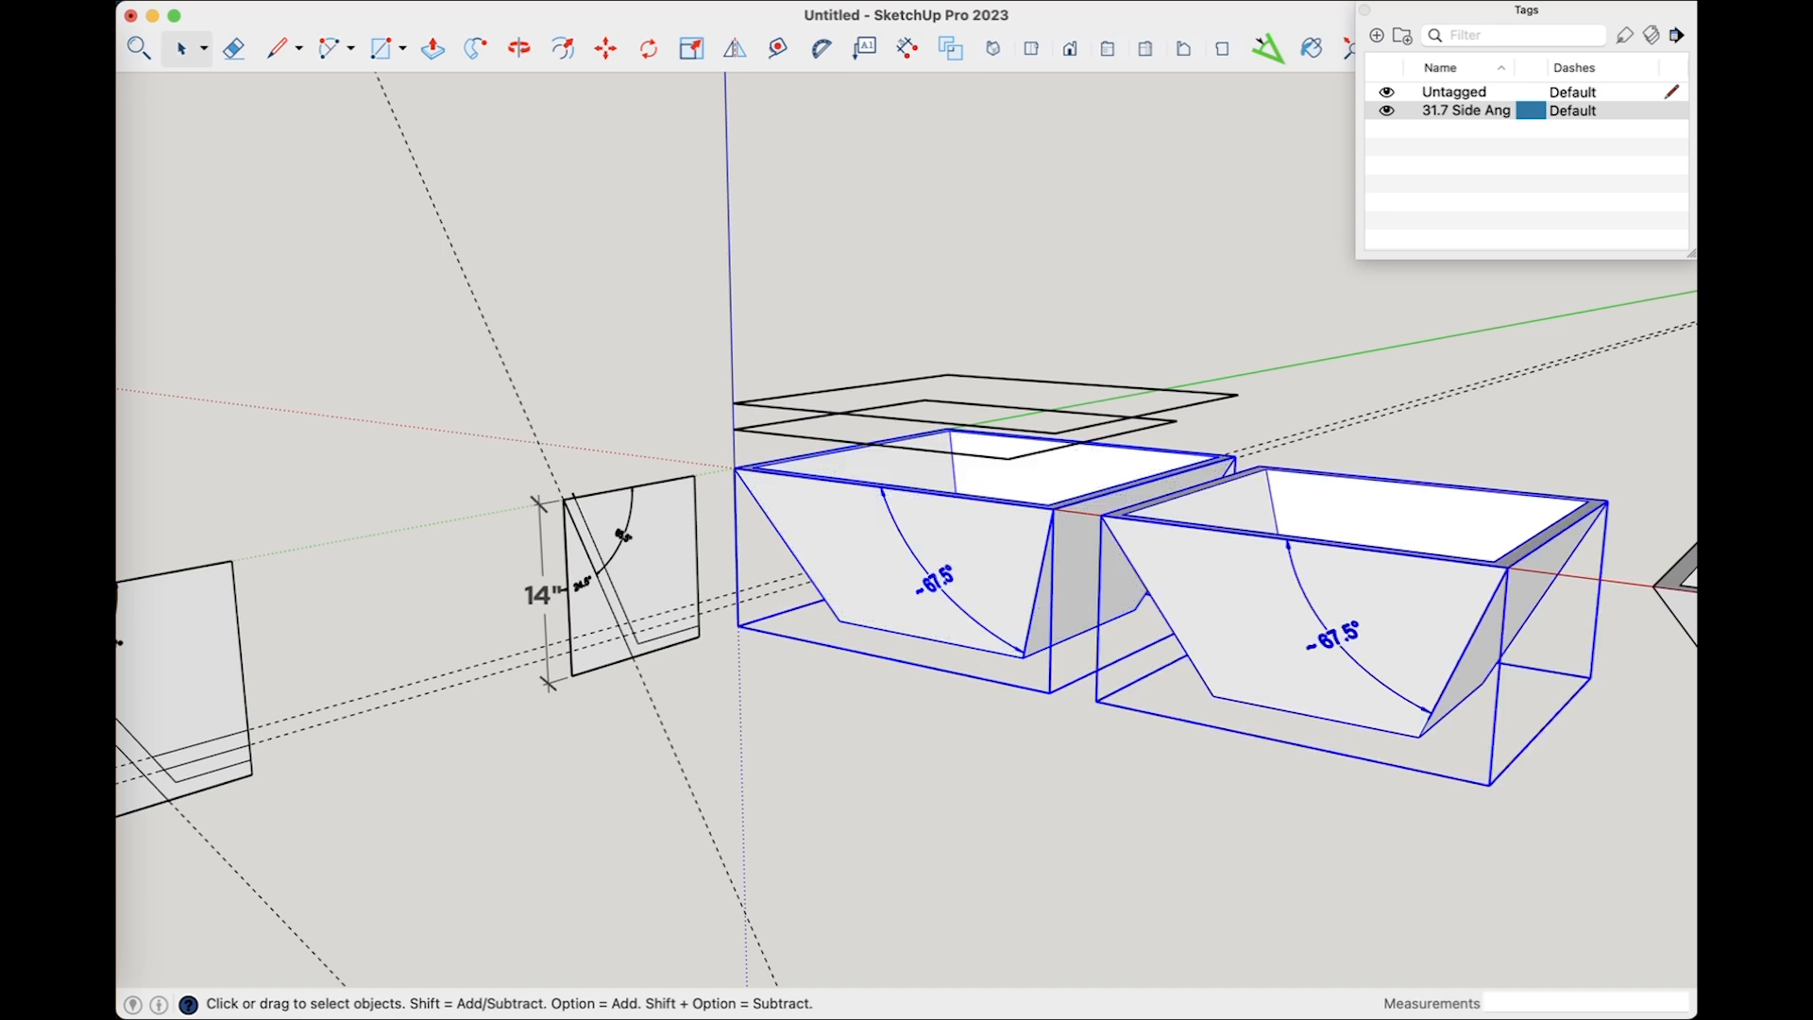
left_click(1377, 35)
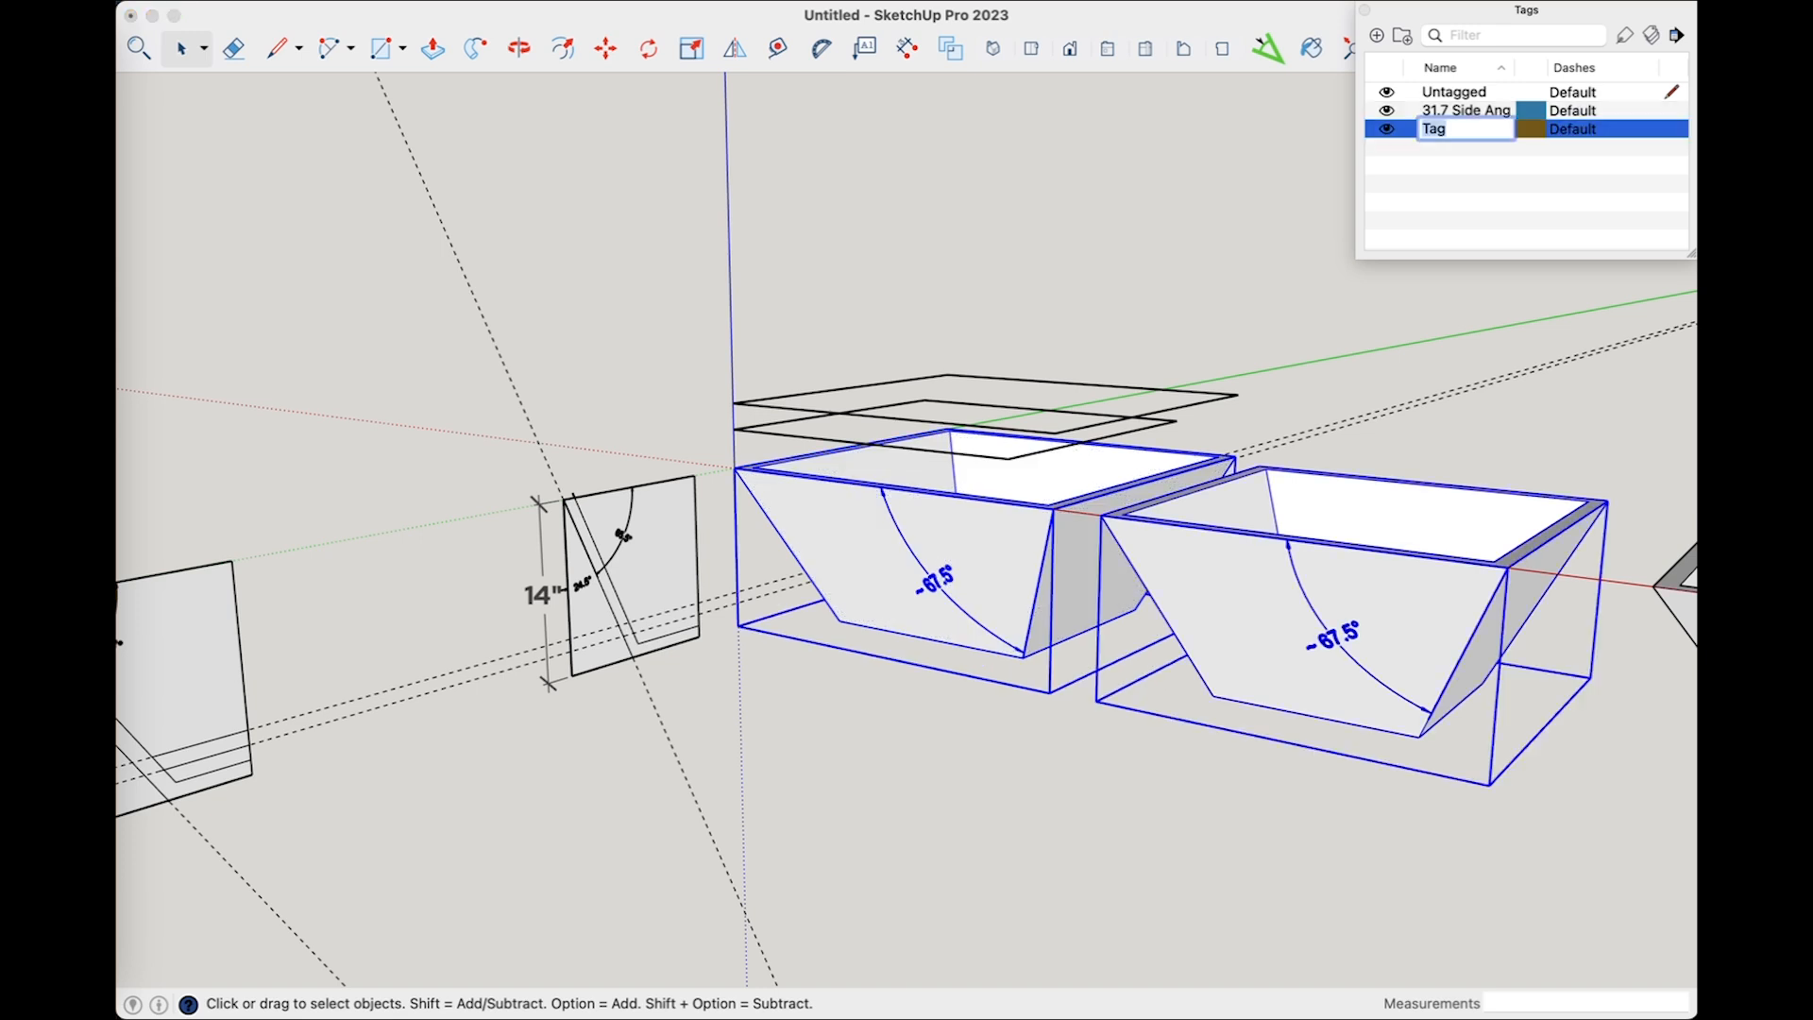
type("24.5 Side Ang")
Assign the two selected box groups to the "24.5 Side Ang" tag
right_click(1182, 574)
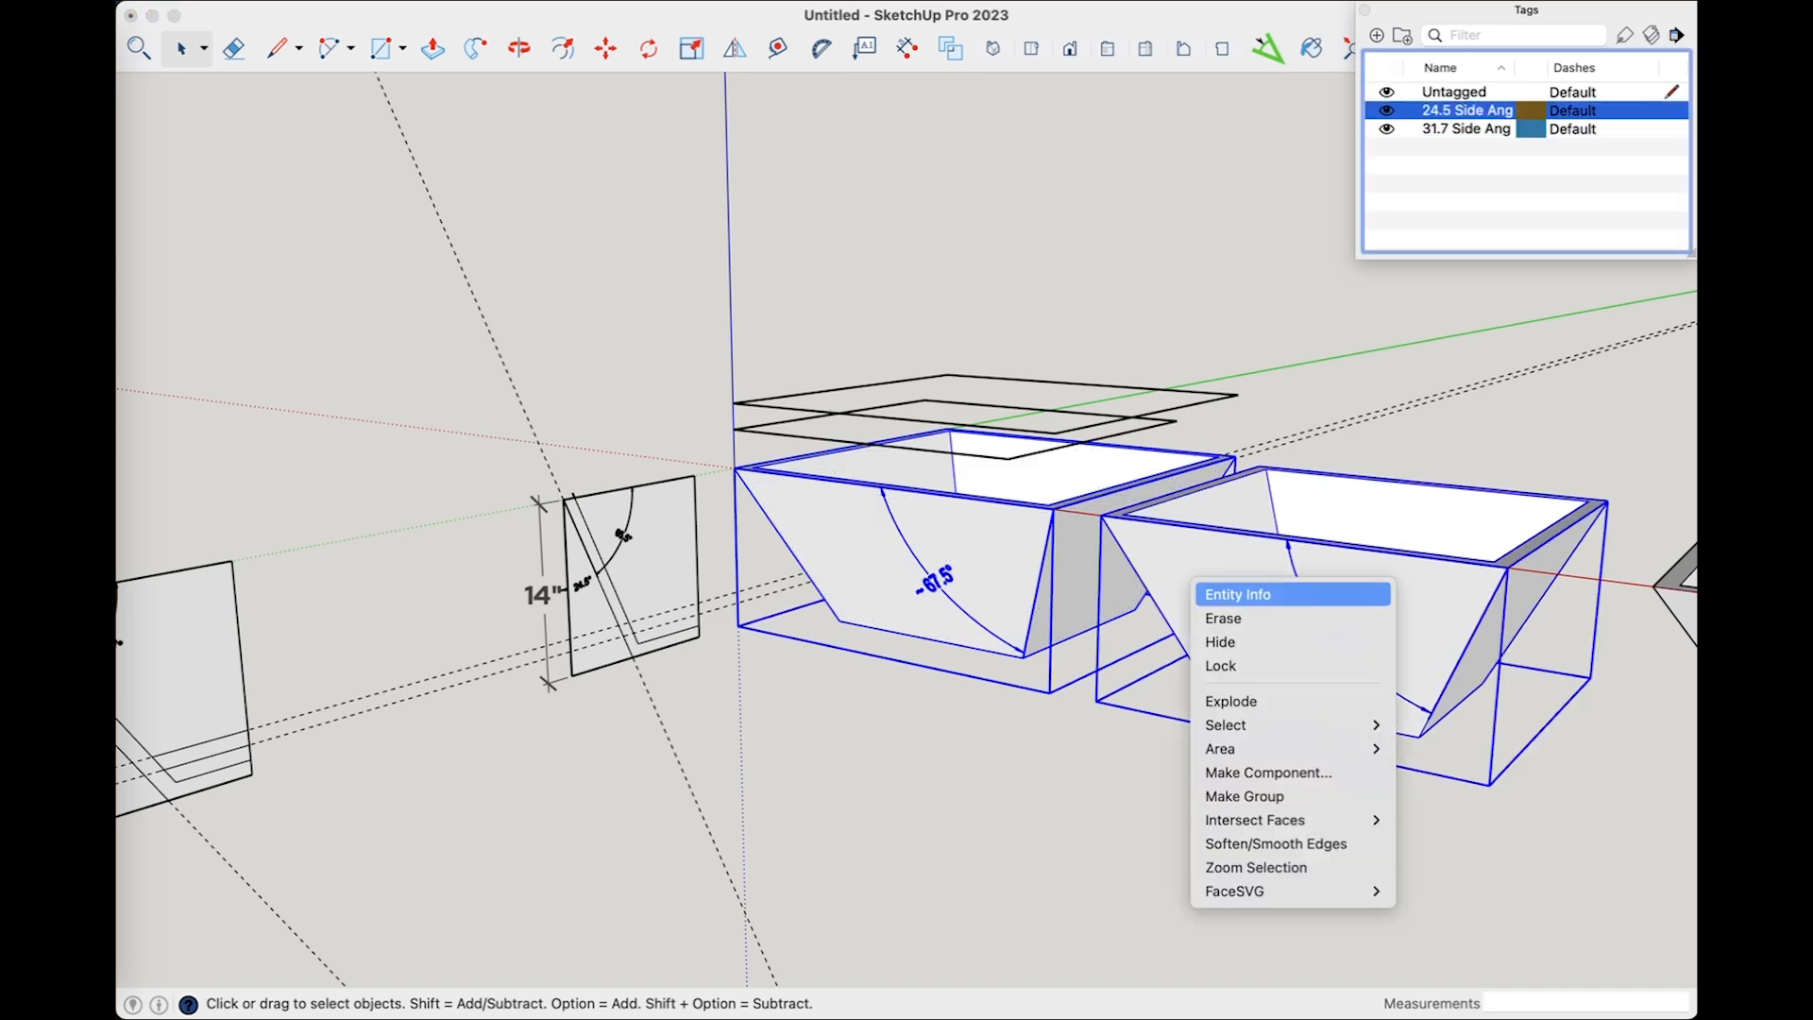
left_click(1217, 589)
left_click(1670, 346)
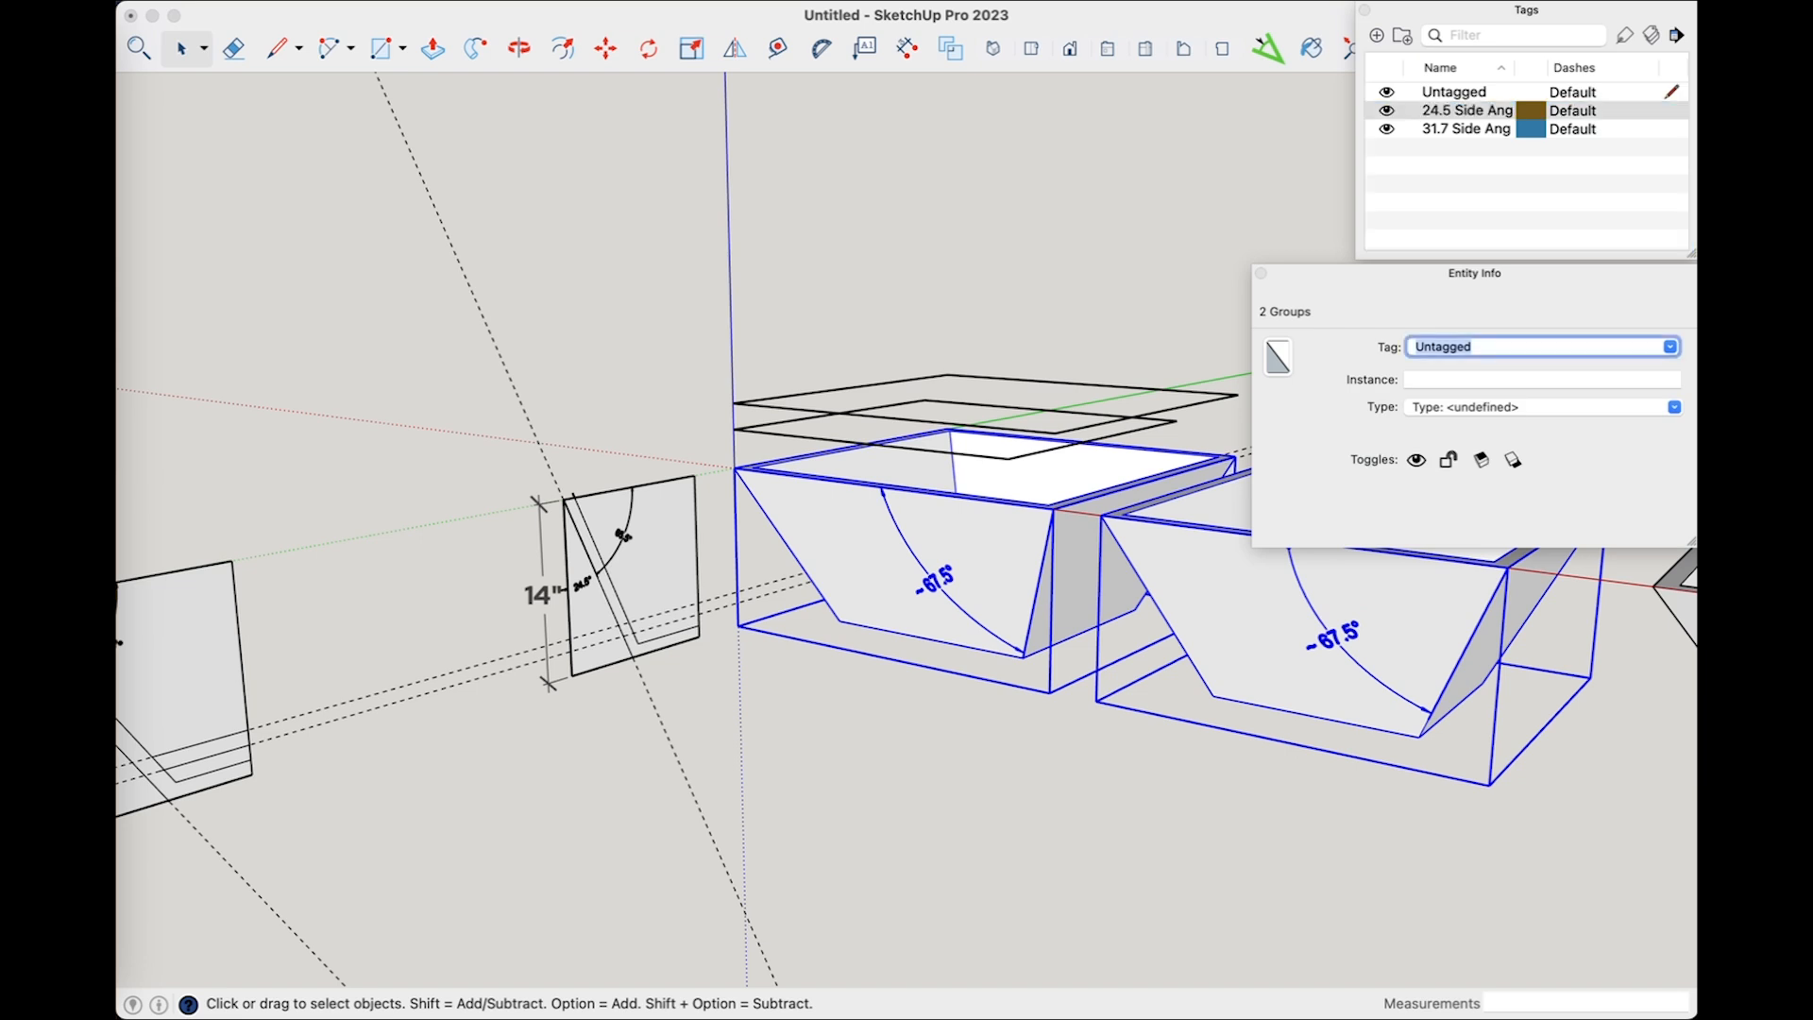
key("Escape")
Toggle the visibility of the "24.5 Side Ang" and "31.7 Side Ang" tags to check which boxes each controls
left_click_drag(1526, 9, 1526, 130)
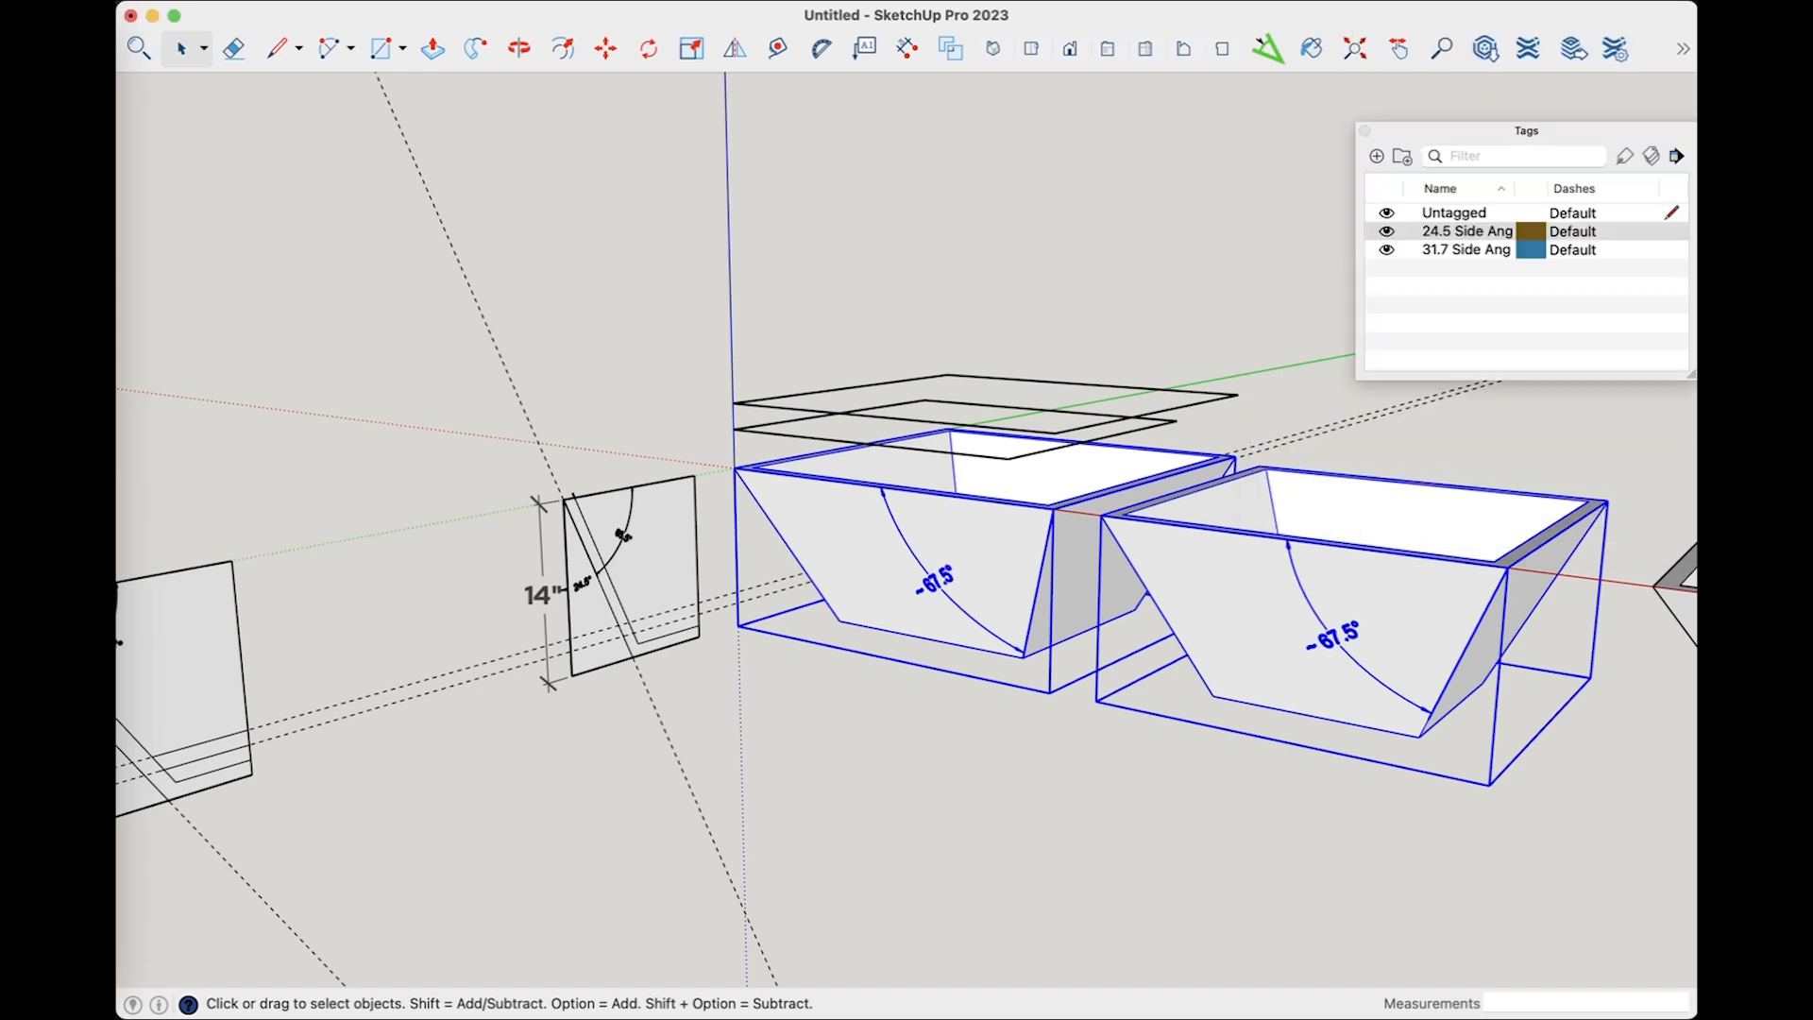
scroll(306, 308, "down", 5)
left_click(1386, 231)
left_click(1386, 232)
left_click(1386, 250)
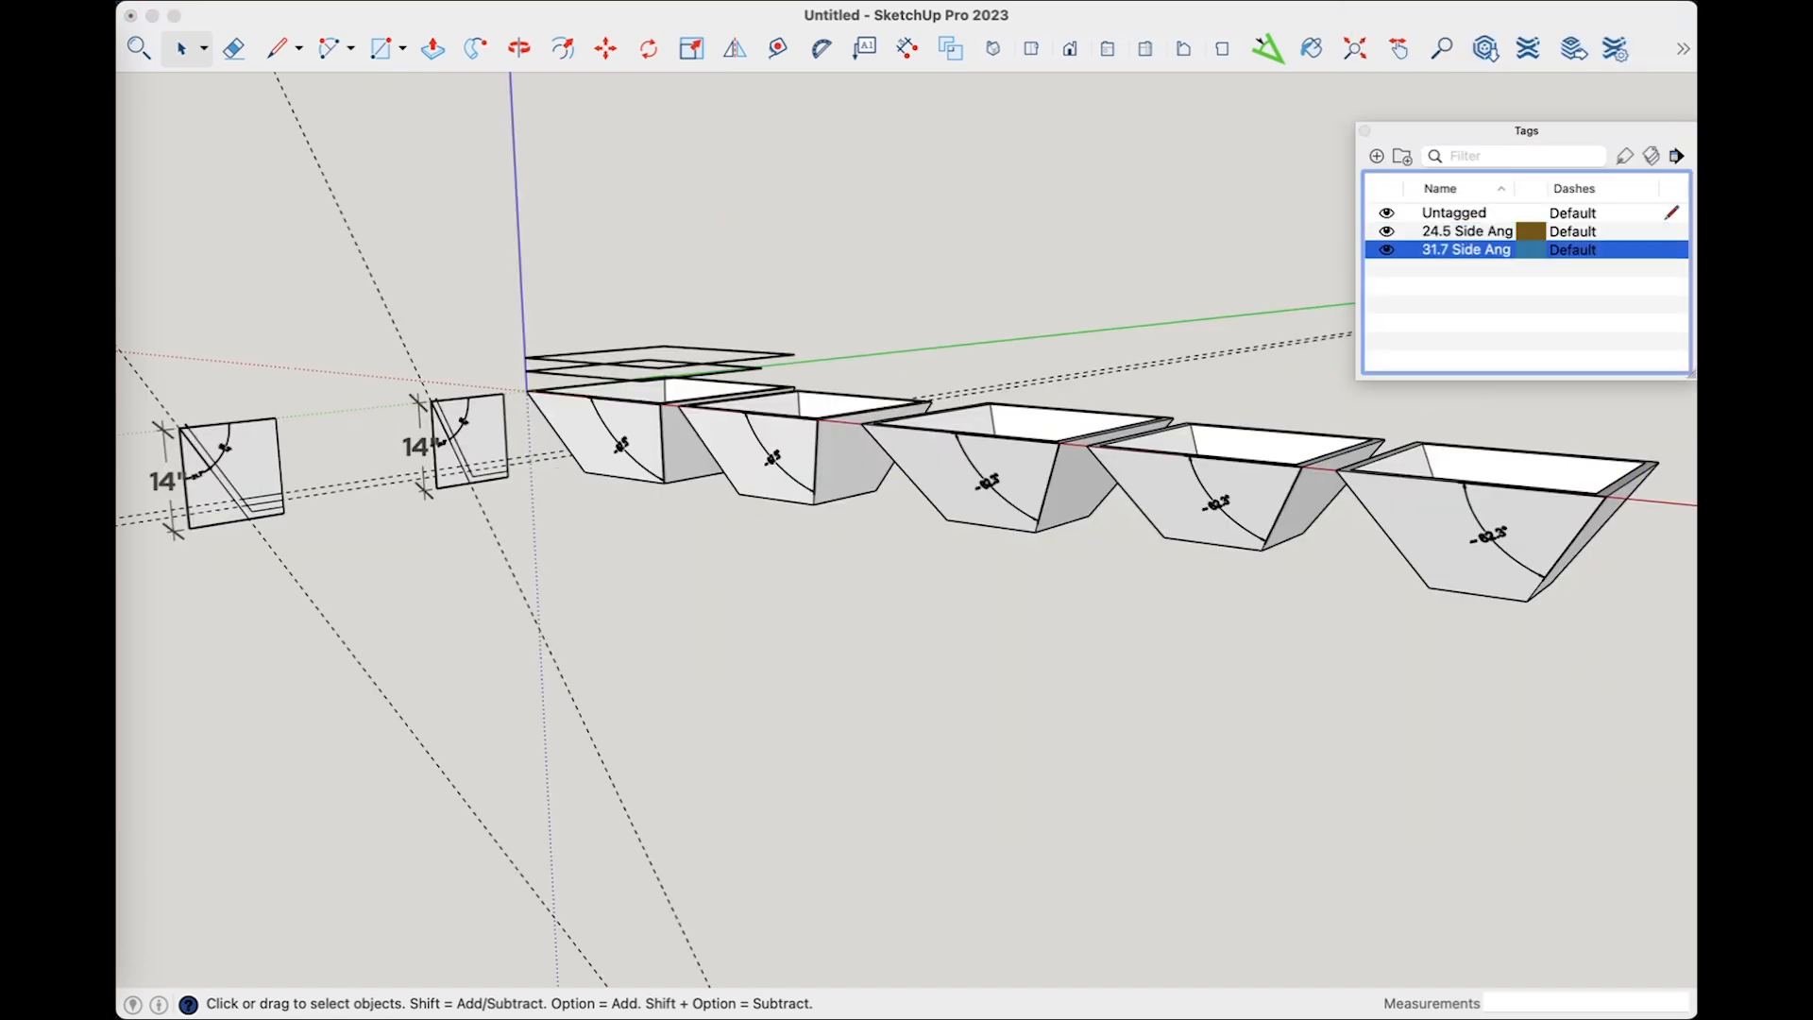
Group the 24.5° profile with its dimensions, assign it to the "24.5 Side Ang" tag, and toggle that tag's visibility
left_click_drag(380, 357, 521, 555)
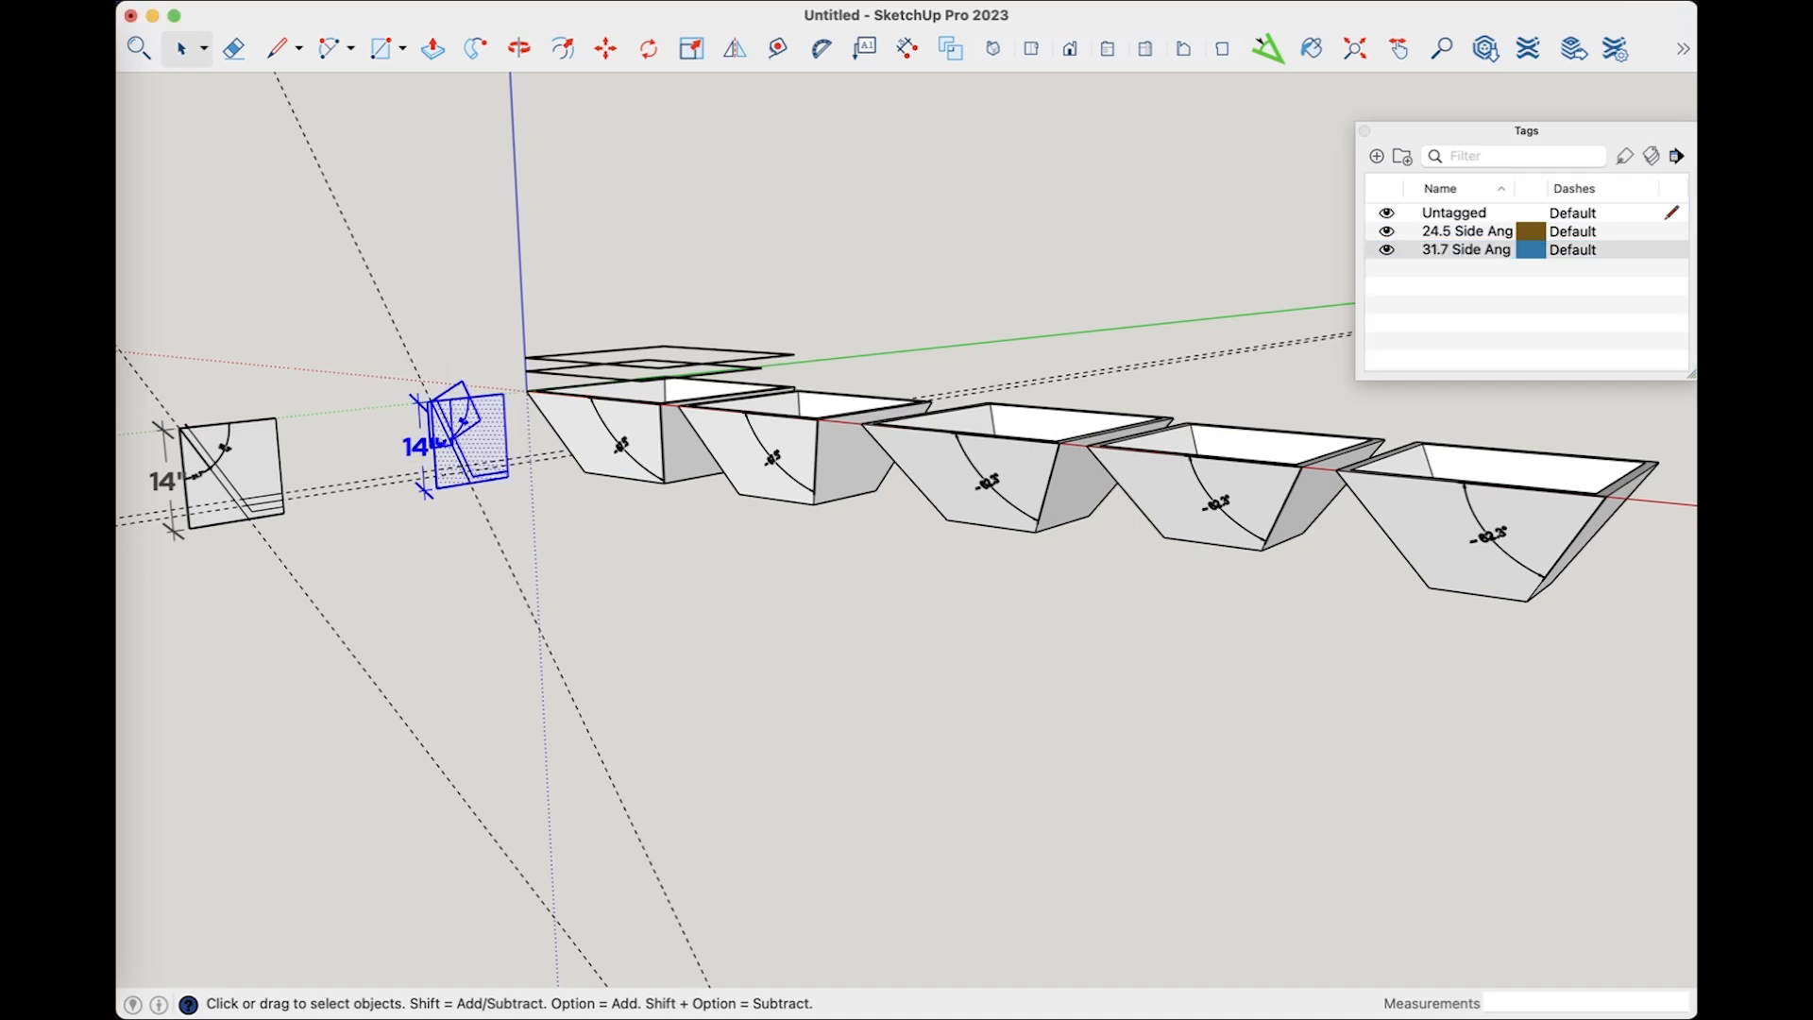
right_click(474, 425)
left_click(566, 648)
right_click(506, 445)
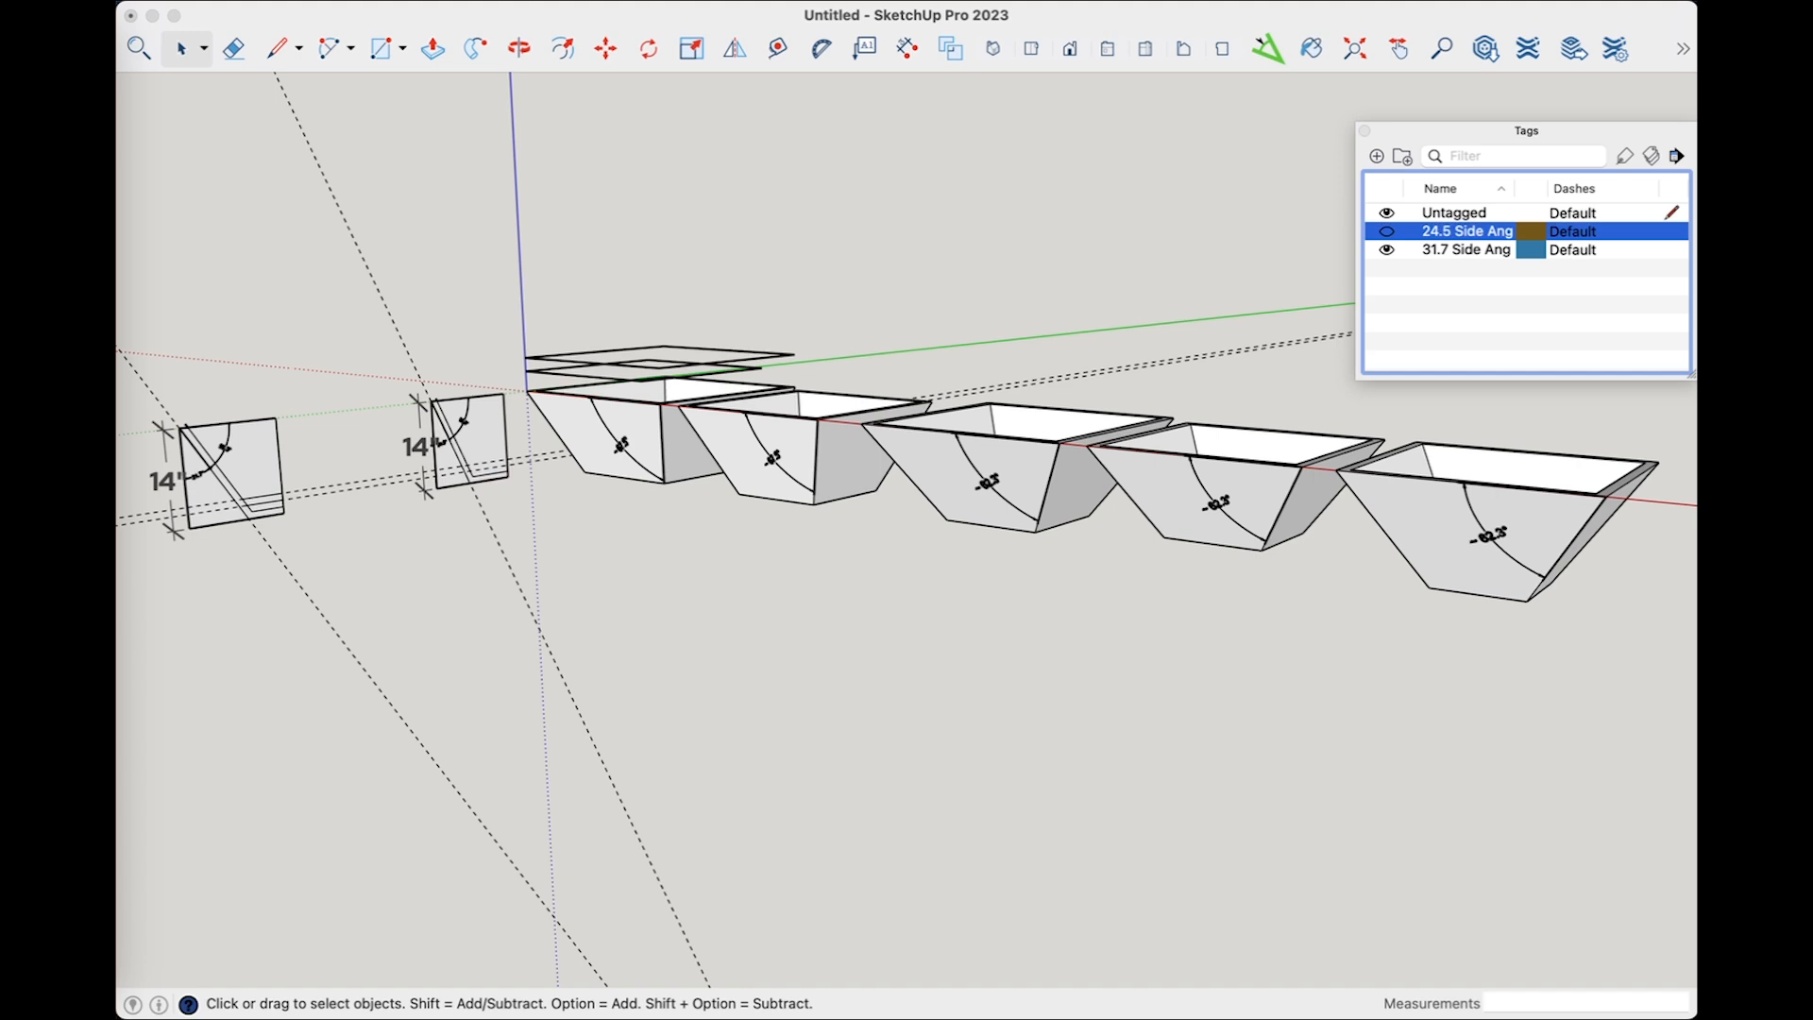
left_click(1385, 231)
left_click(1386, 232)
Assign the group of the other profile, farther from the origin, to the "31.7 Side Ang" tag
right_click(227, 462)
left_click(284, 482)
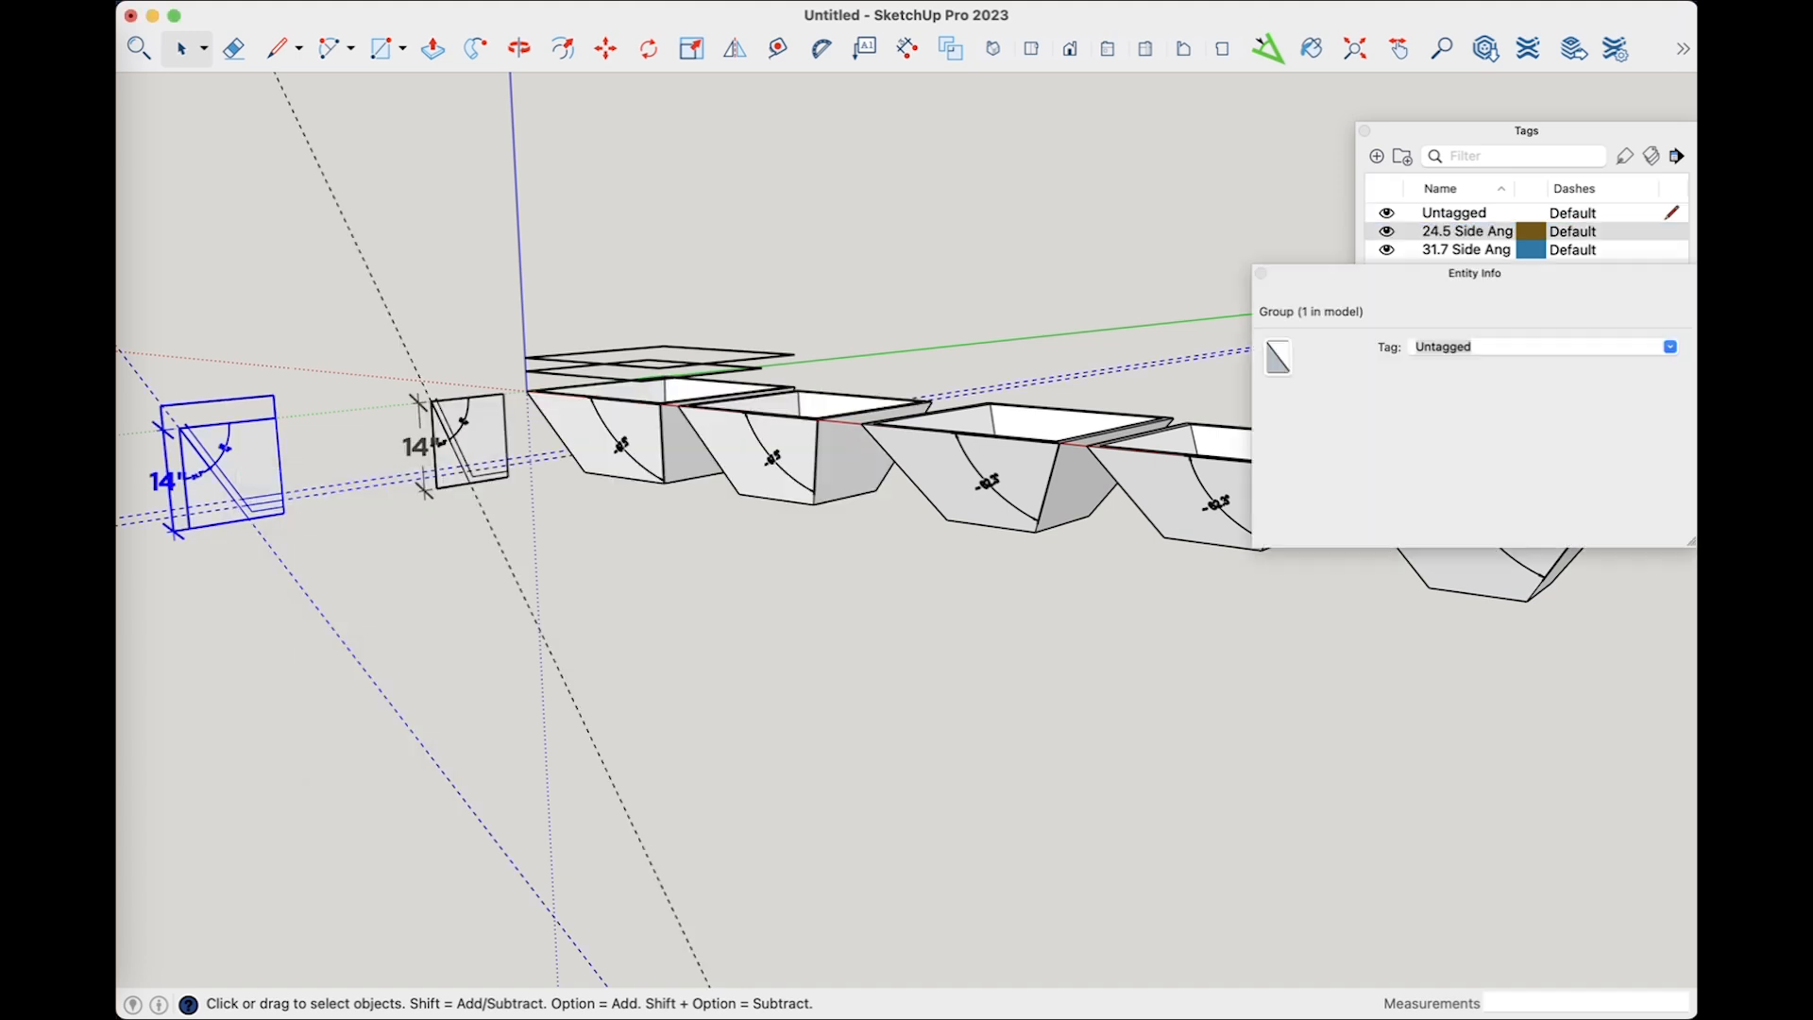
left_click(1510, 347)
left_click(1669, 346)
left_click(1440, 408)
left_click(1261, 273)
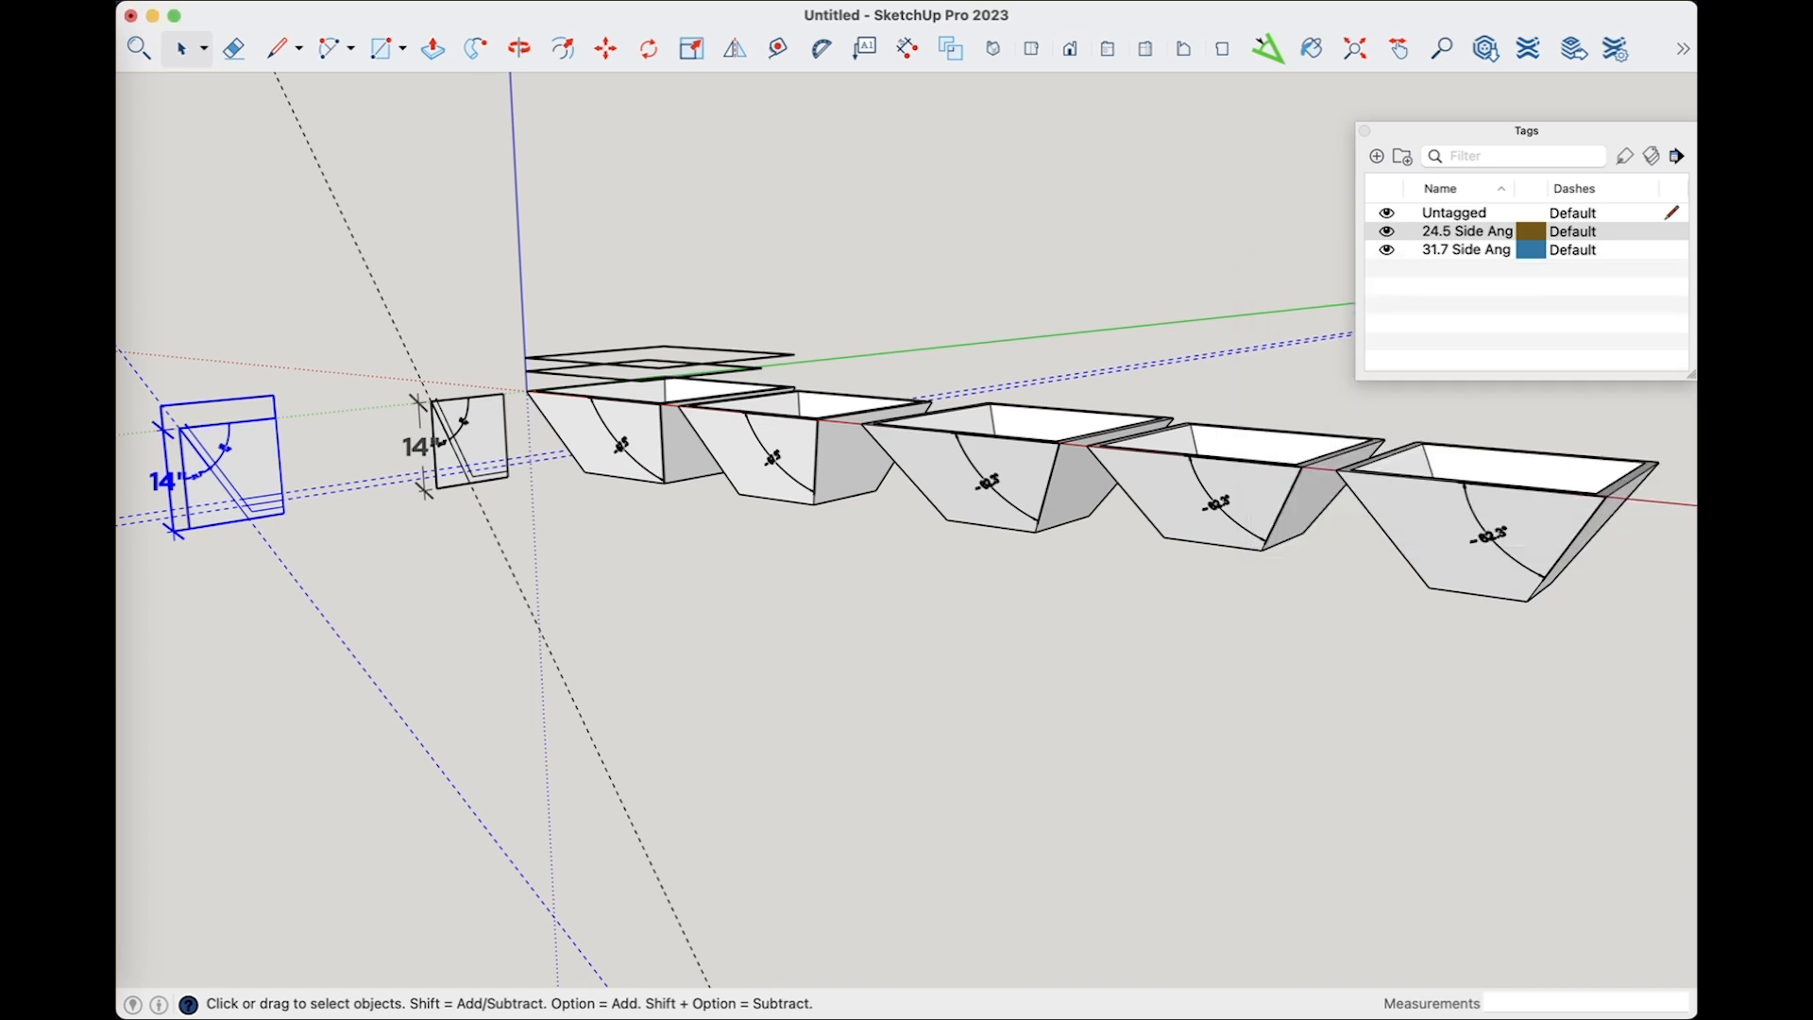
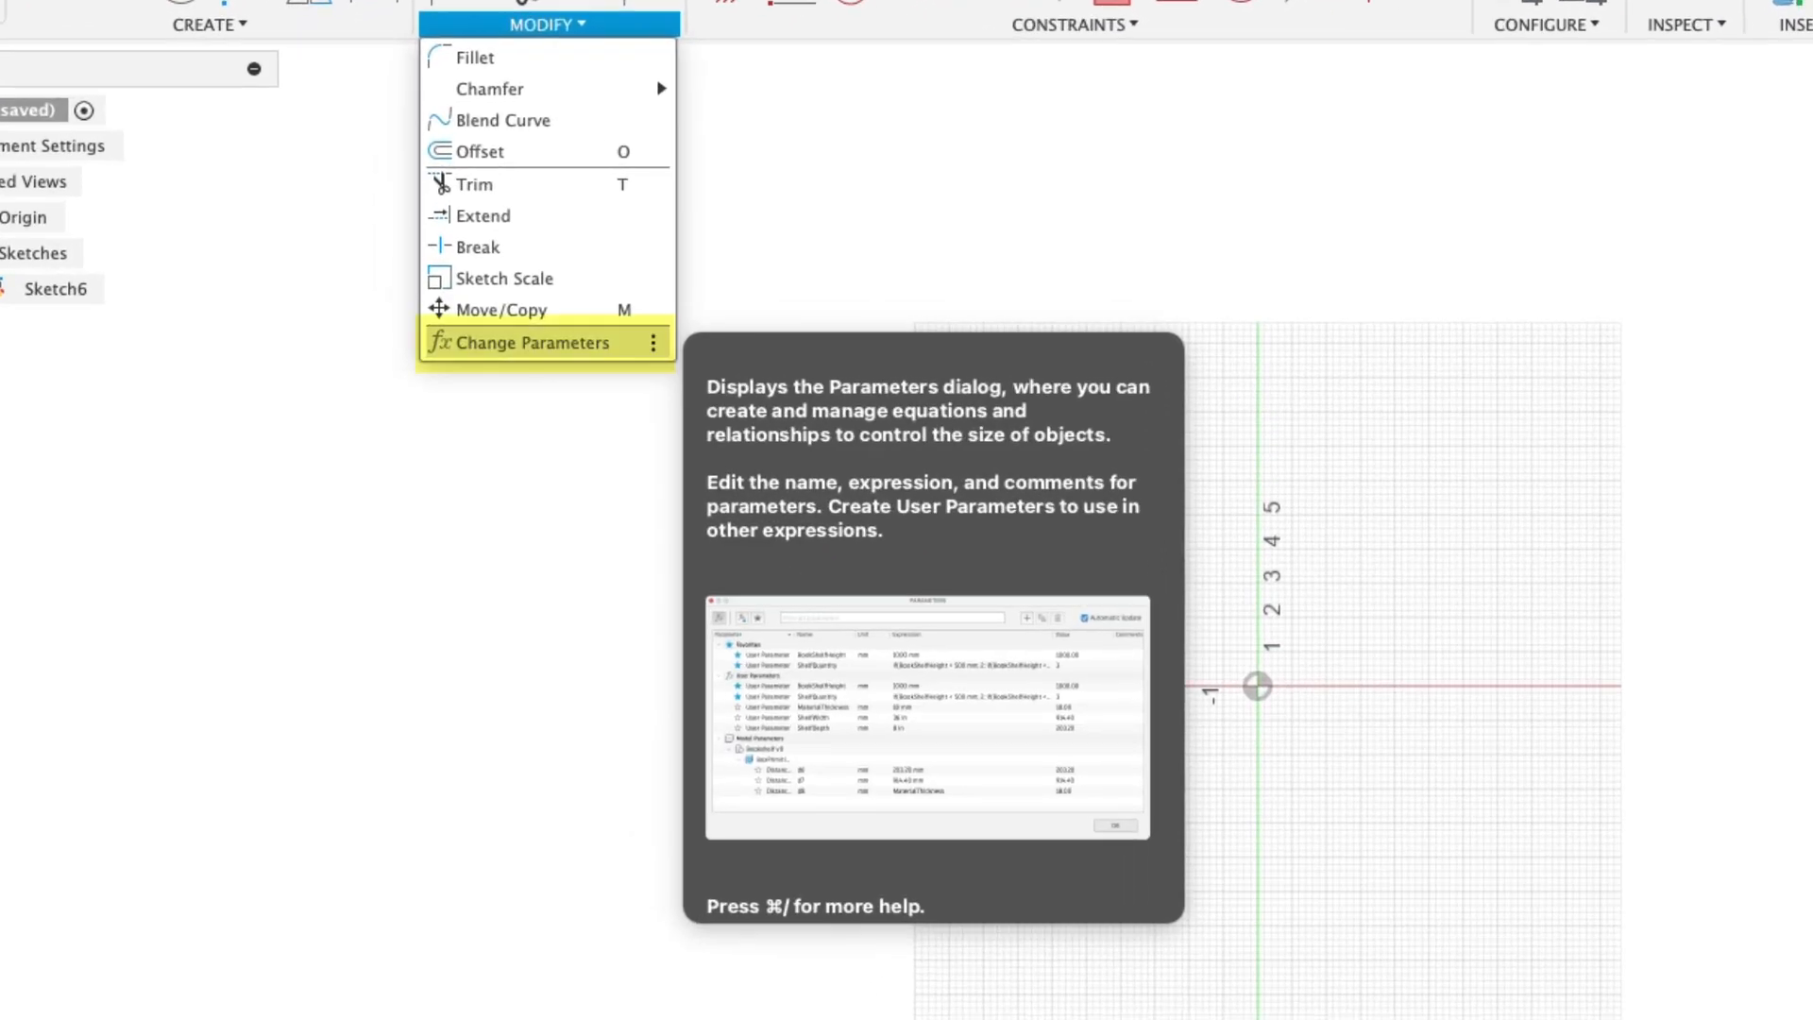
Switch to Fusion 360 and add a user parameter named "height" in inches with the expression 14
left_click(528, 342)
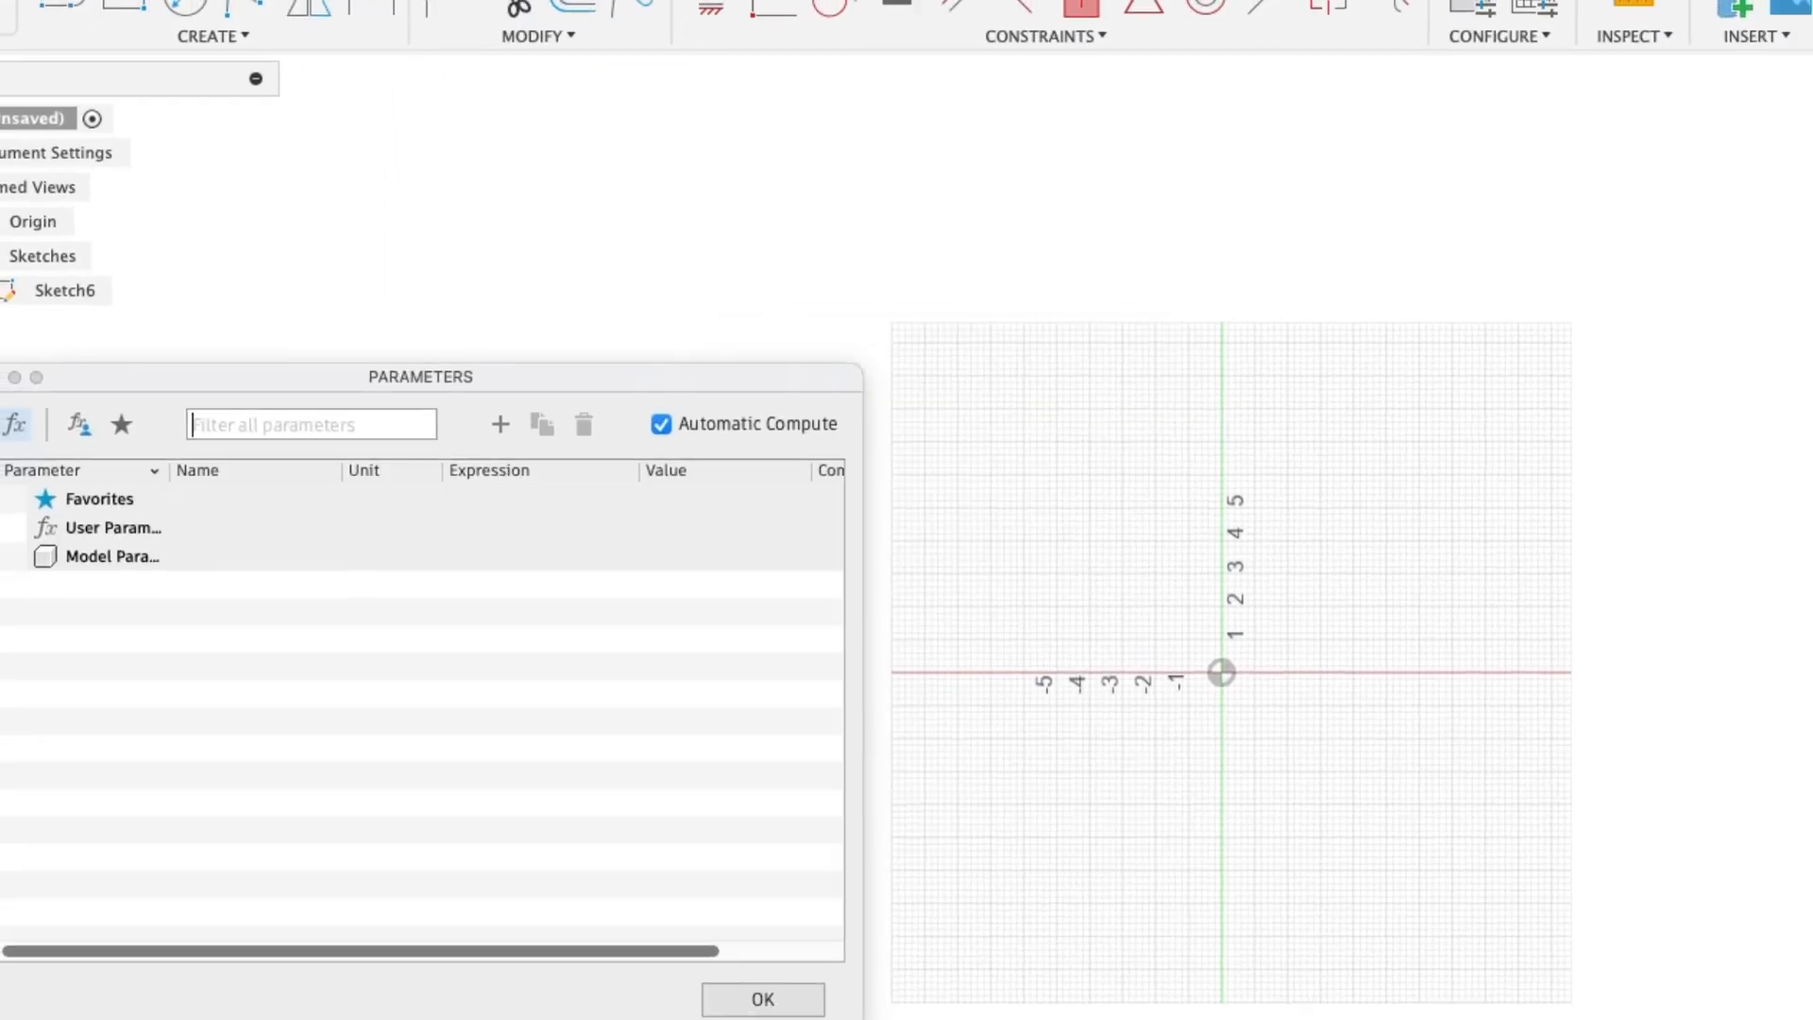
left_click_drag(380, 360, 1238, 294)
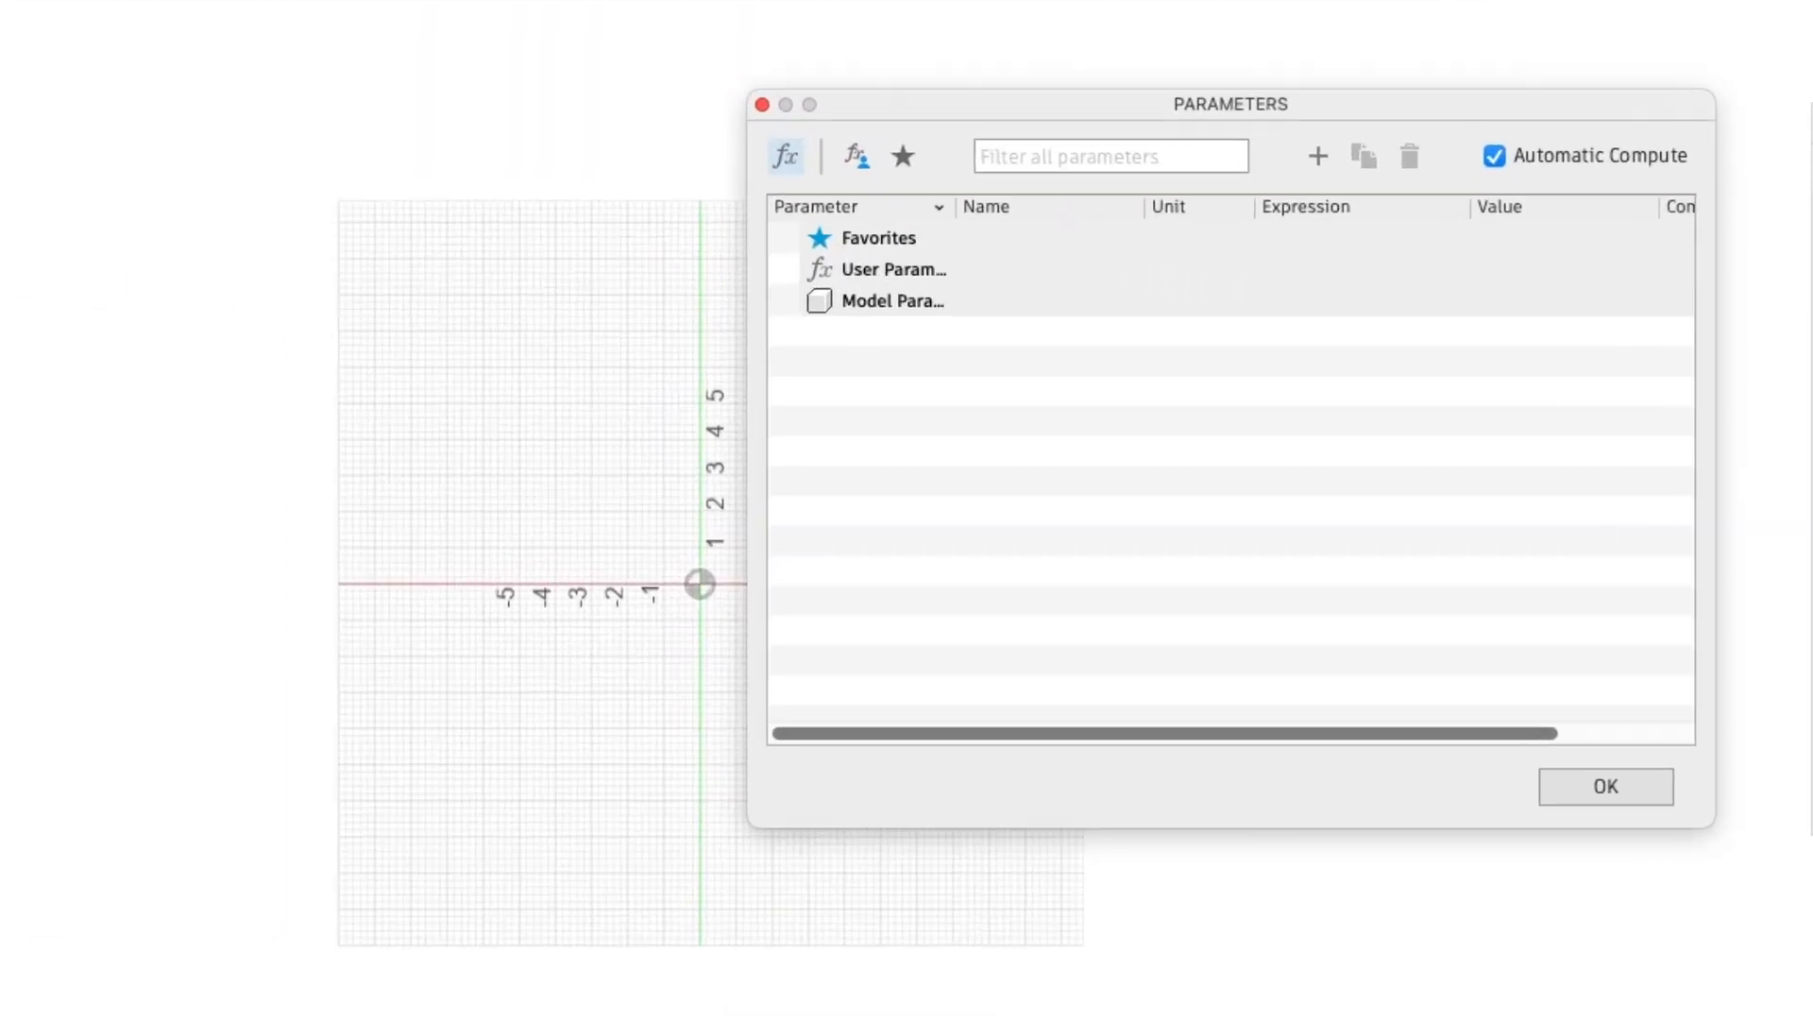
left_click(1291, 326)
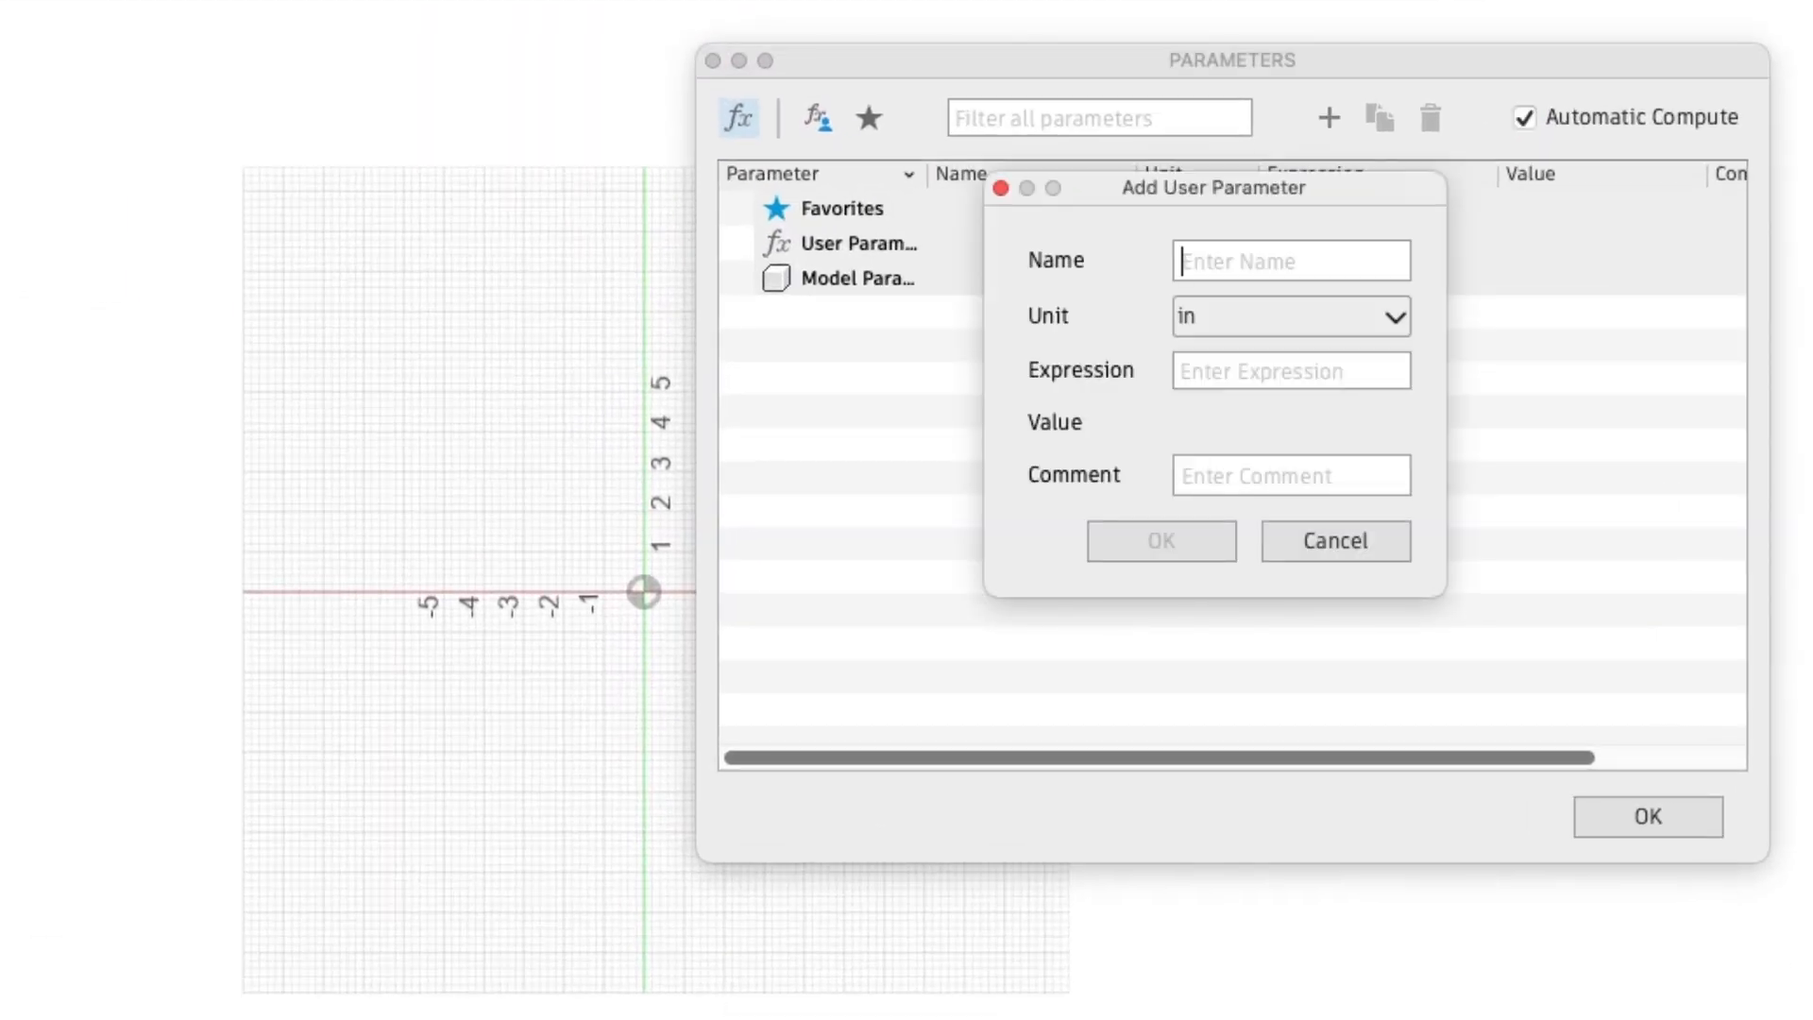
type("height")
left_click(1292, 316)
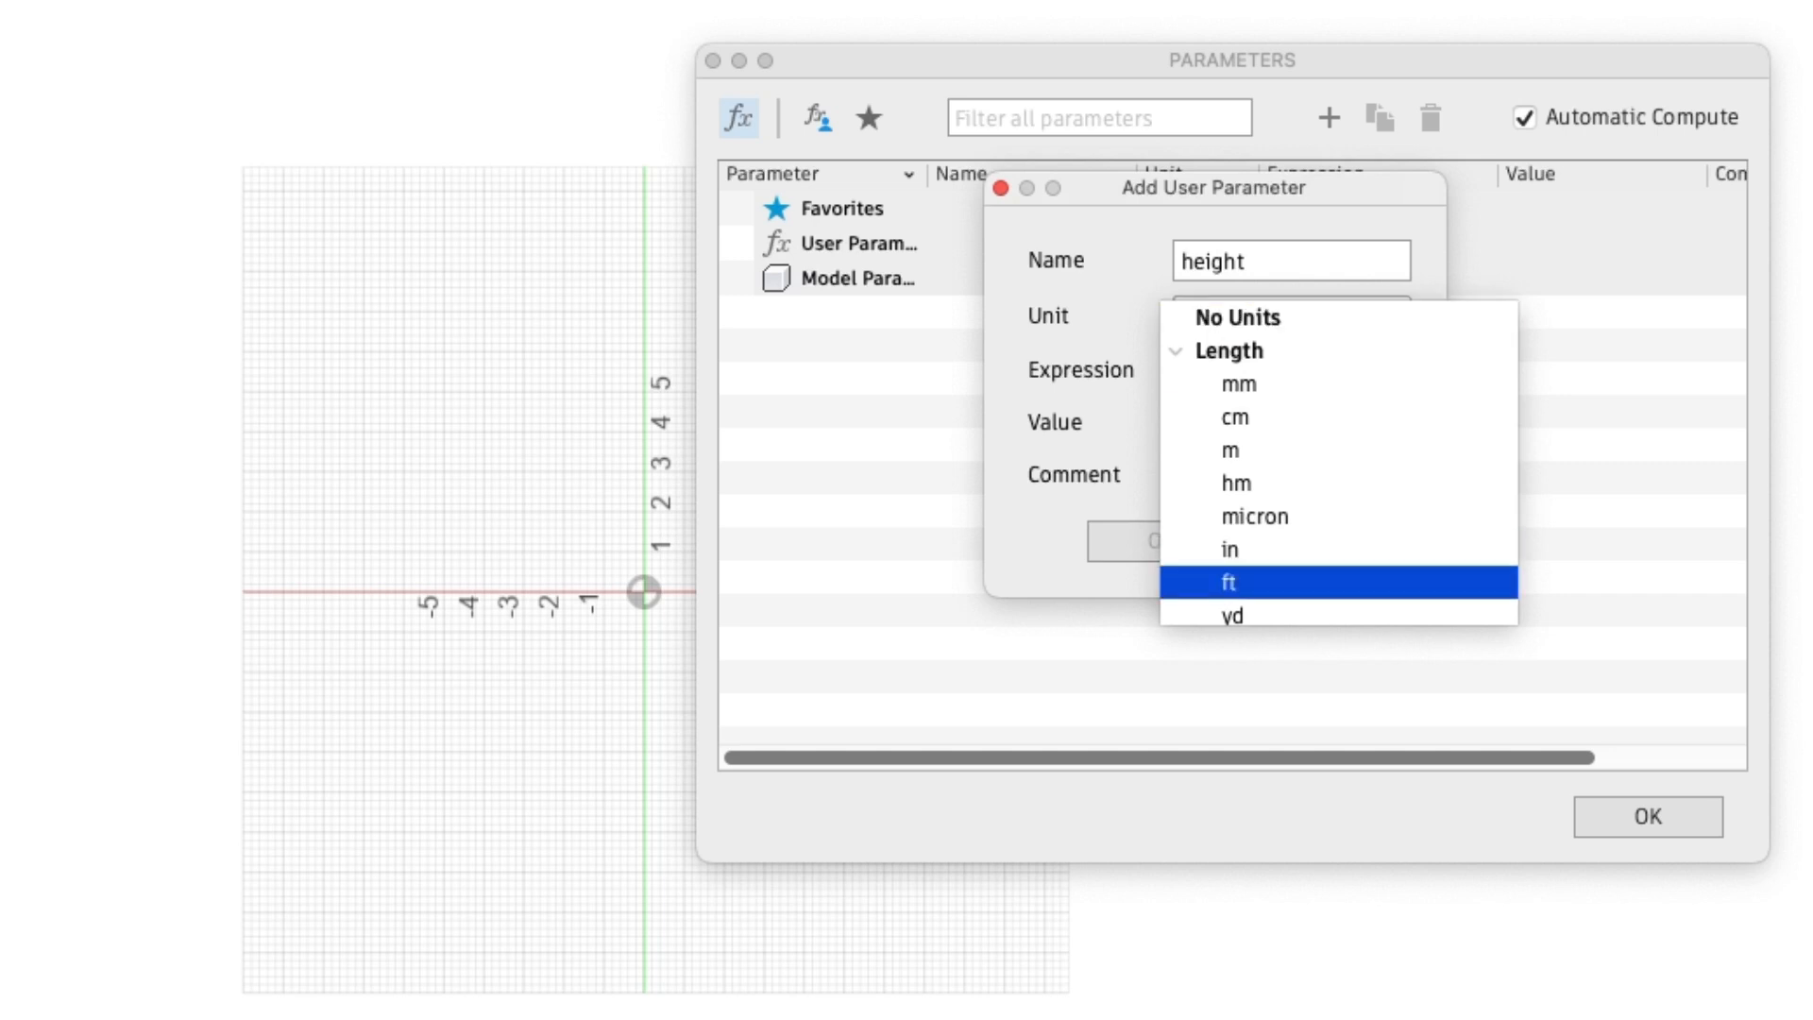
key("Return")
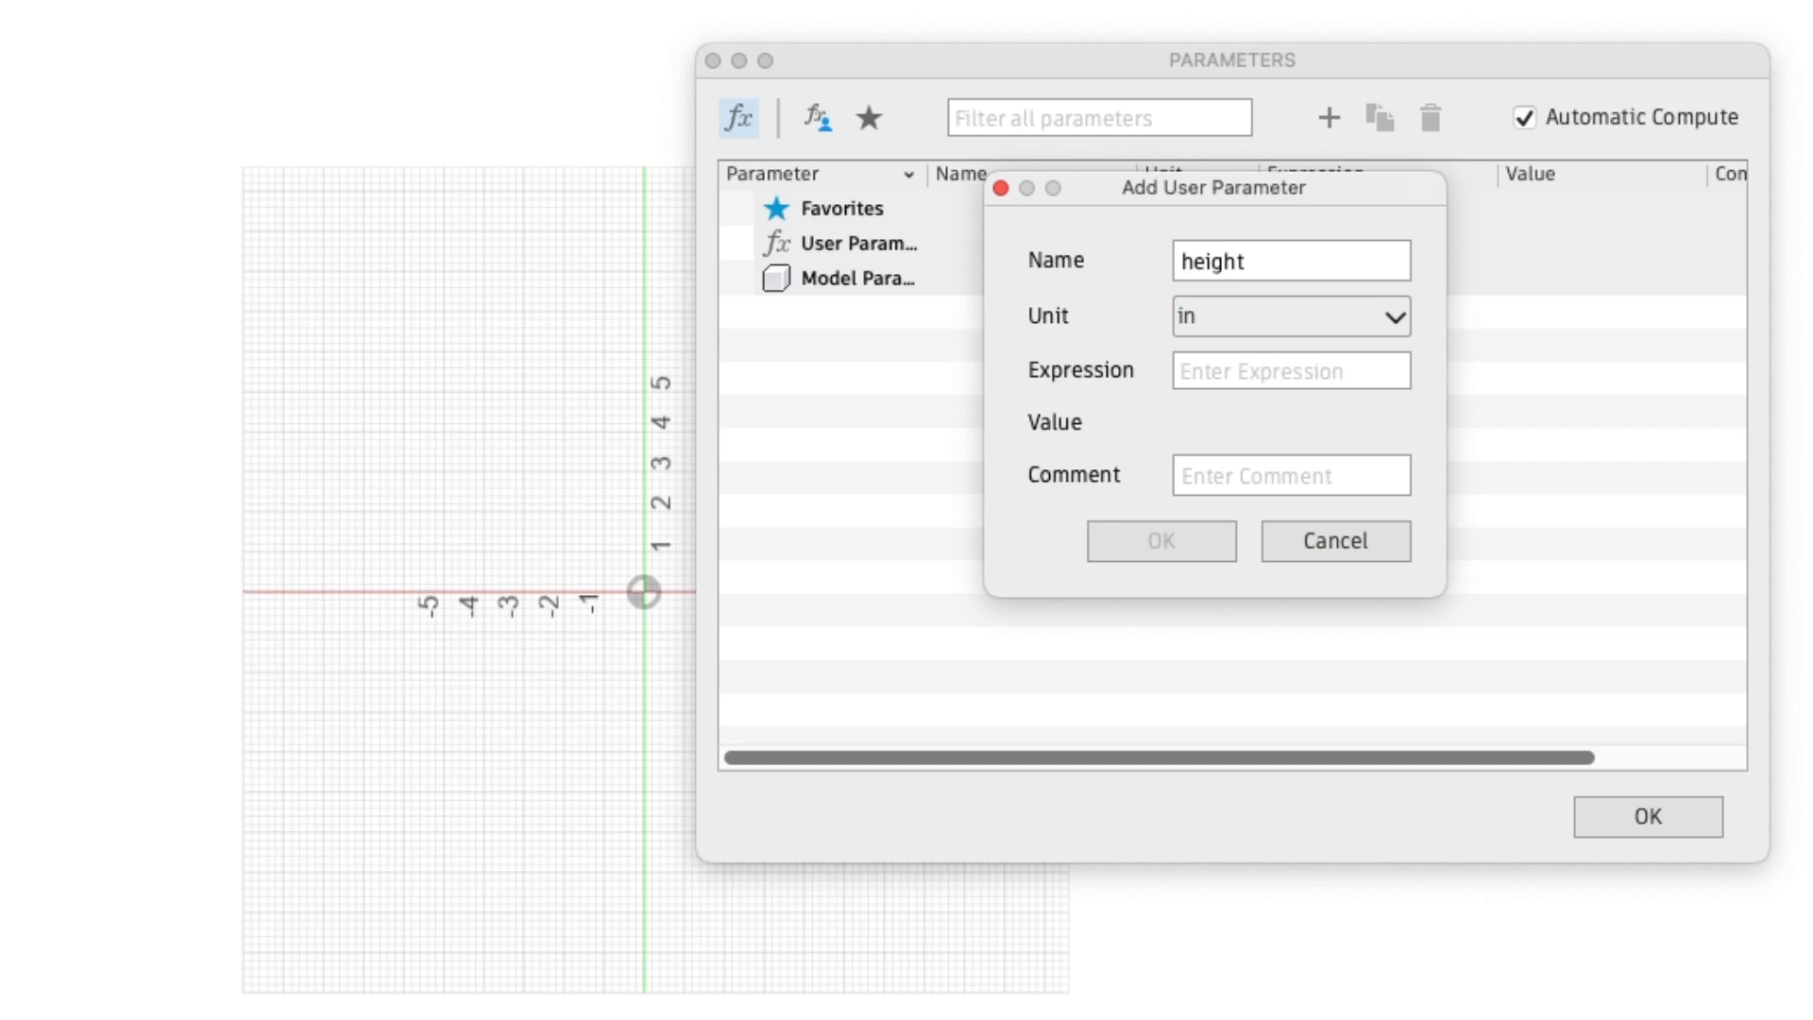
type("14")
key("Return")
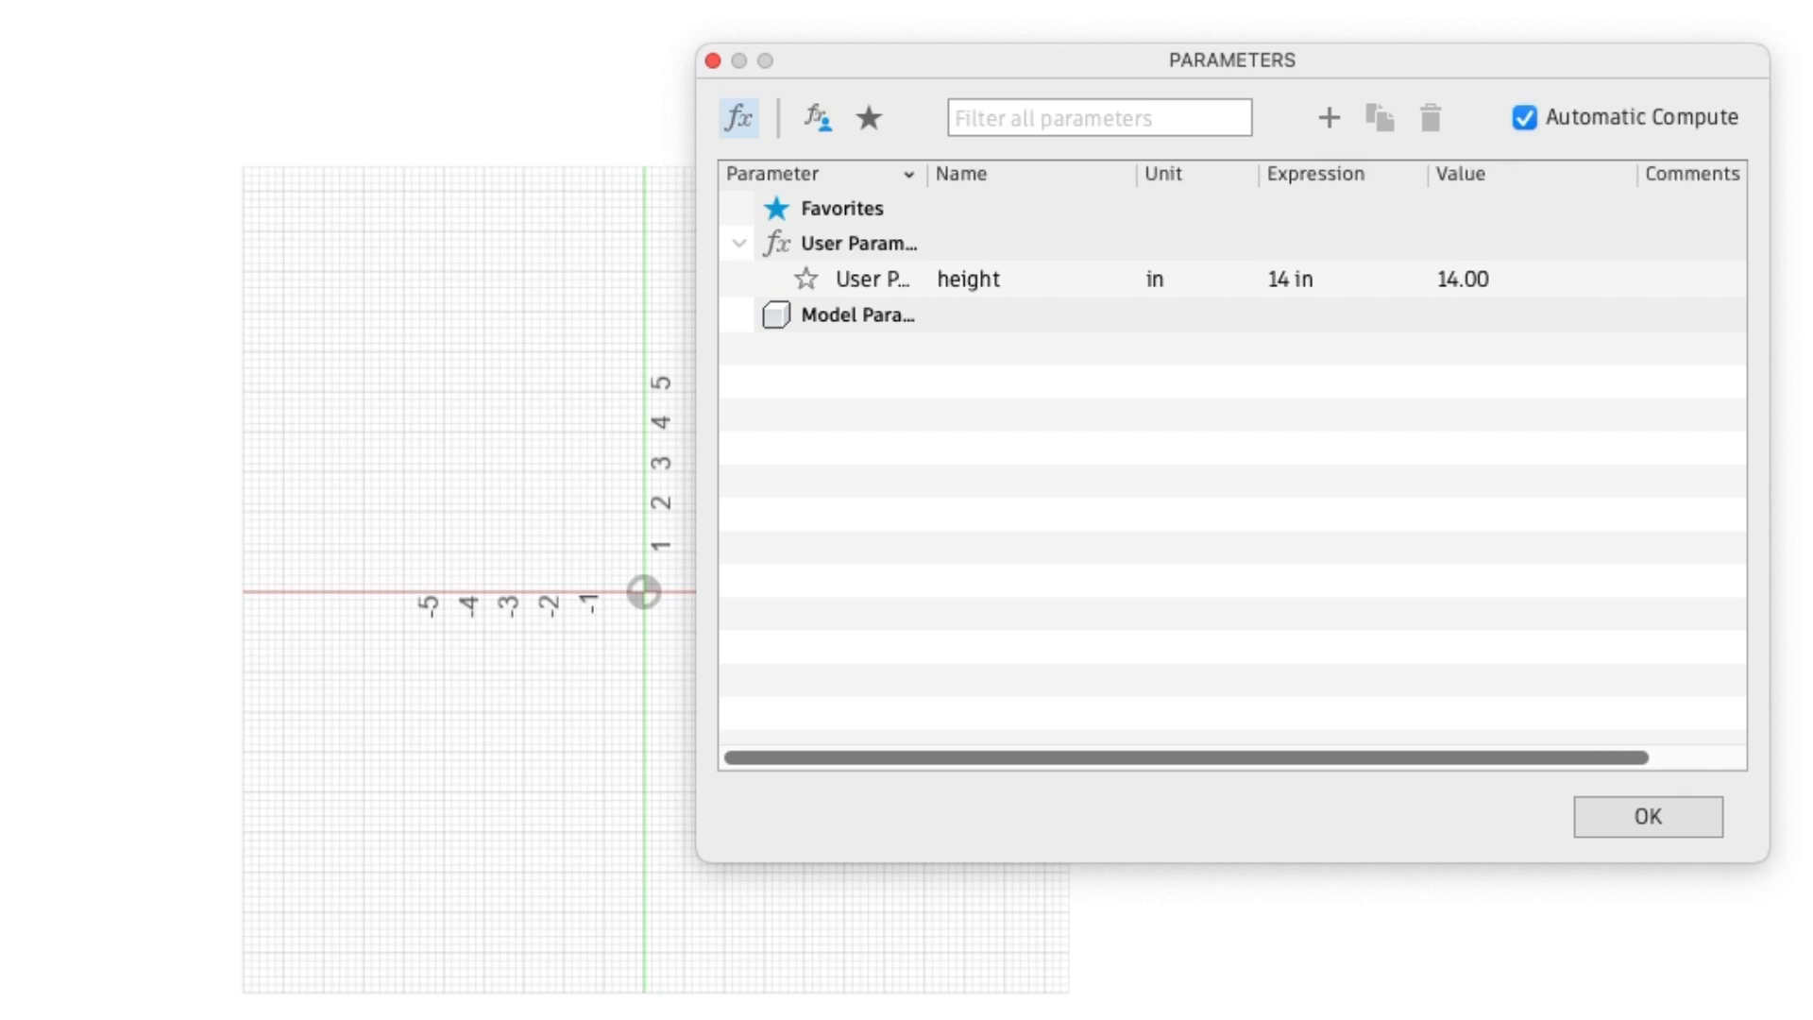
Add a user parameter named "width" in inches with the expression 28
left_click(1330, 118)
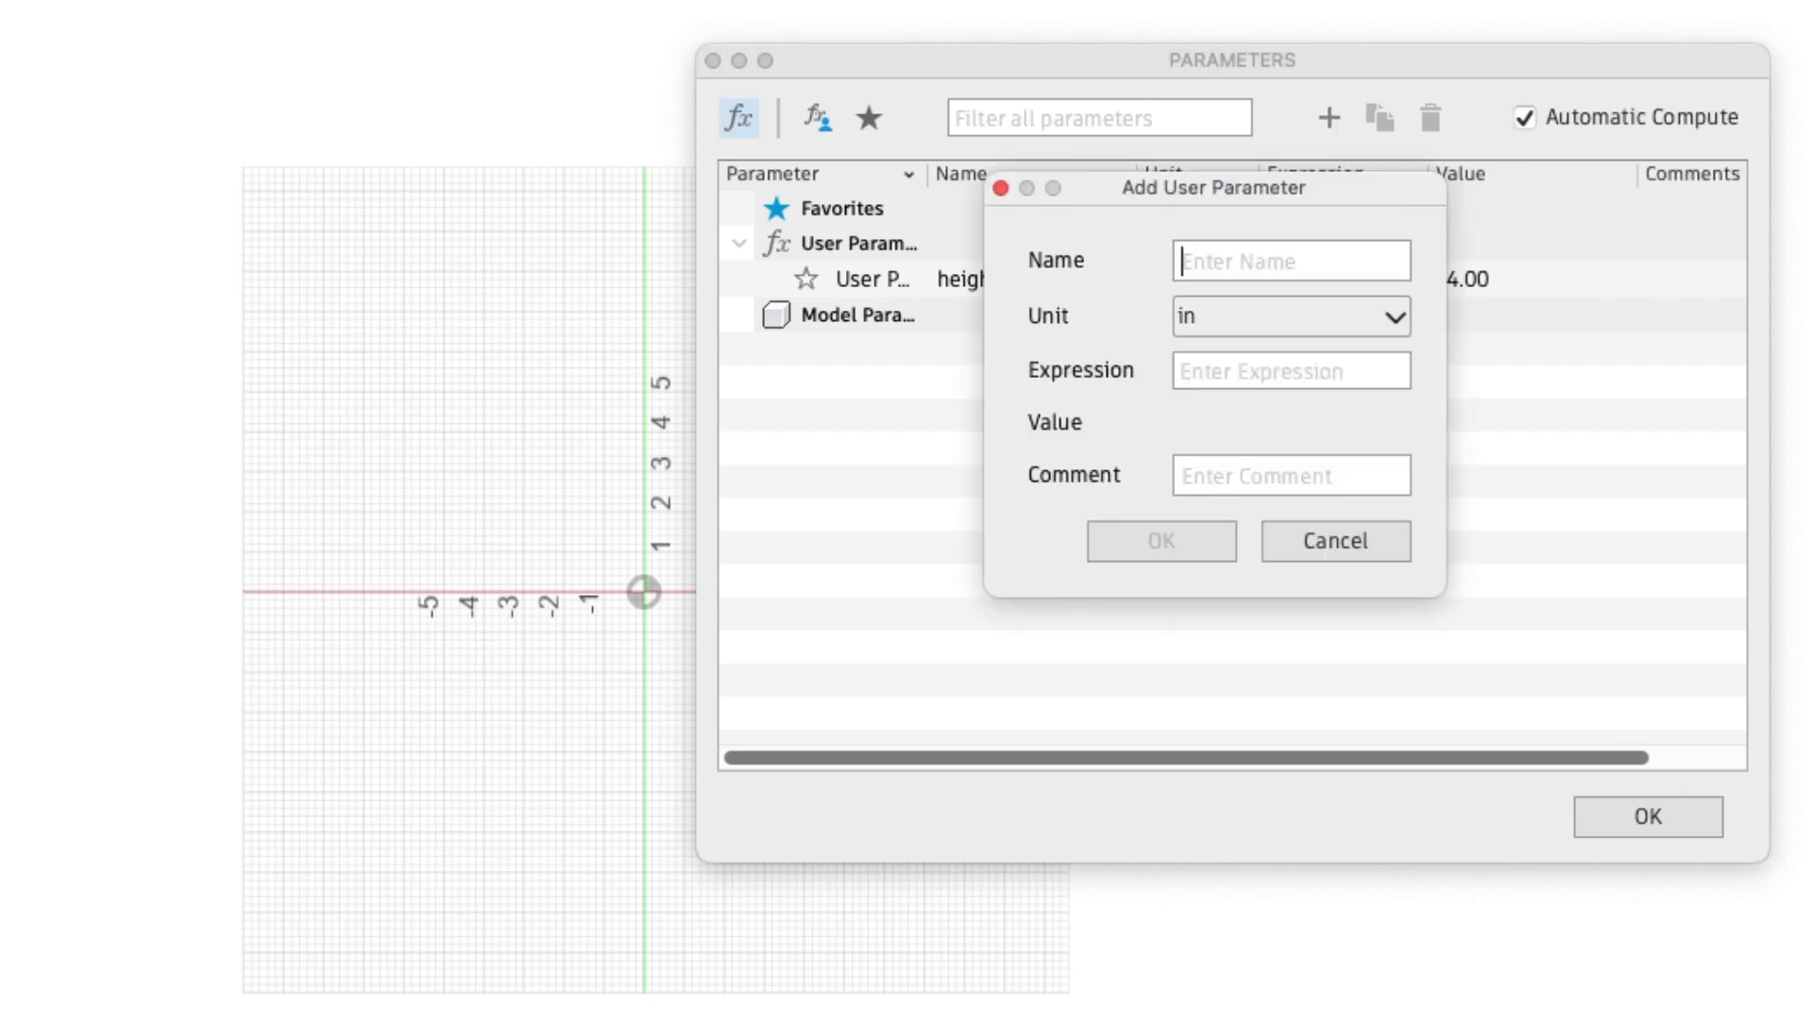
type("width")
key("Tab")
type("28")
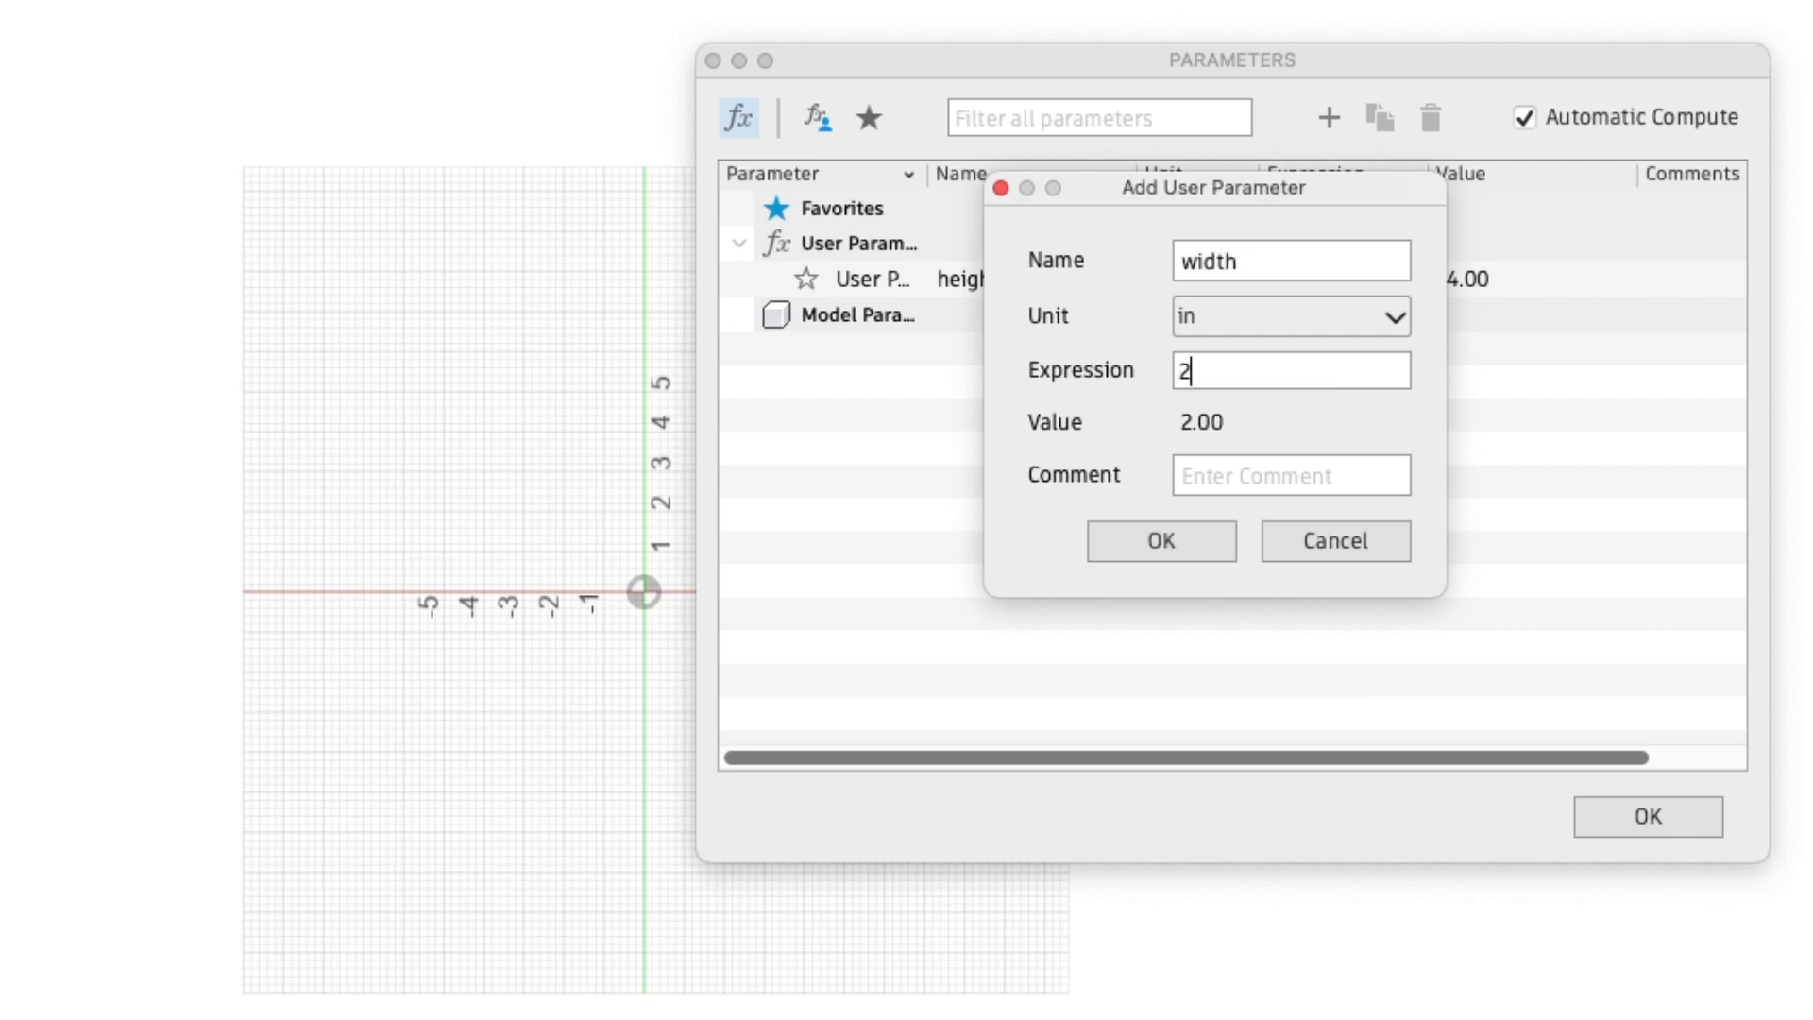
key("Return")
Add a user parameter named "length" in inches whose expression is the width parameter
left_click(1328, 117)
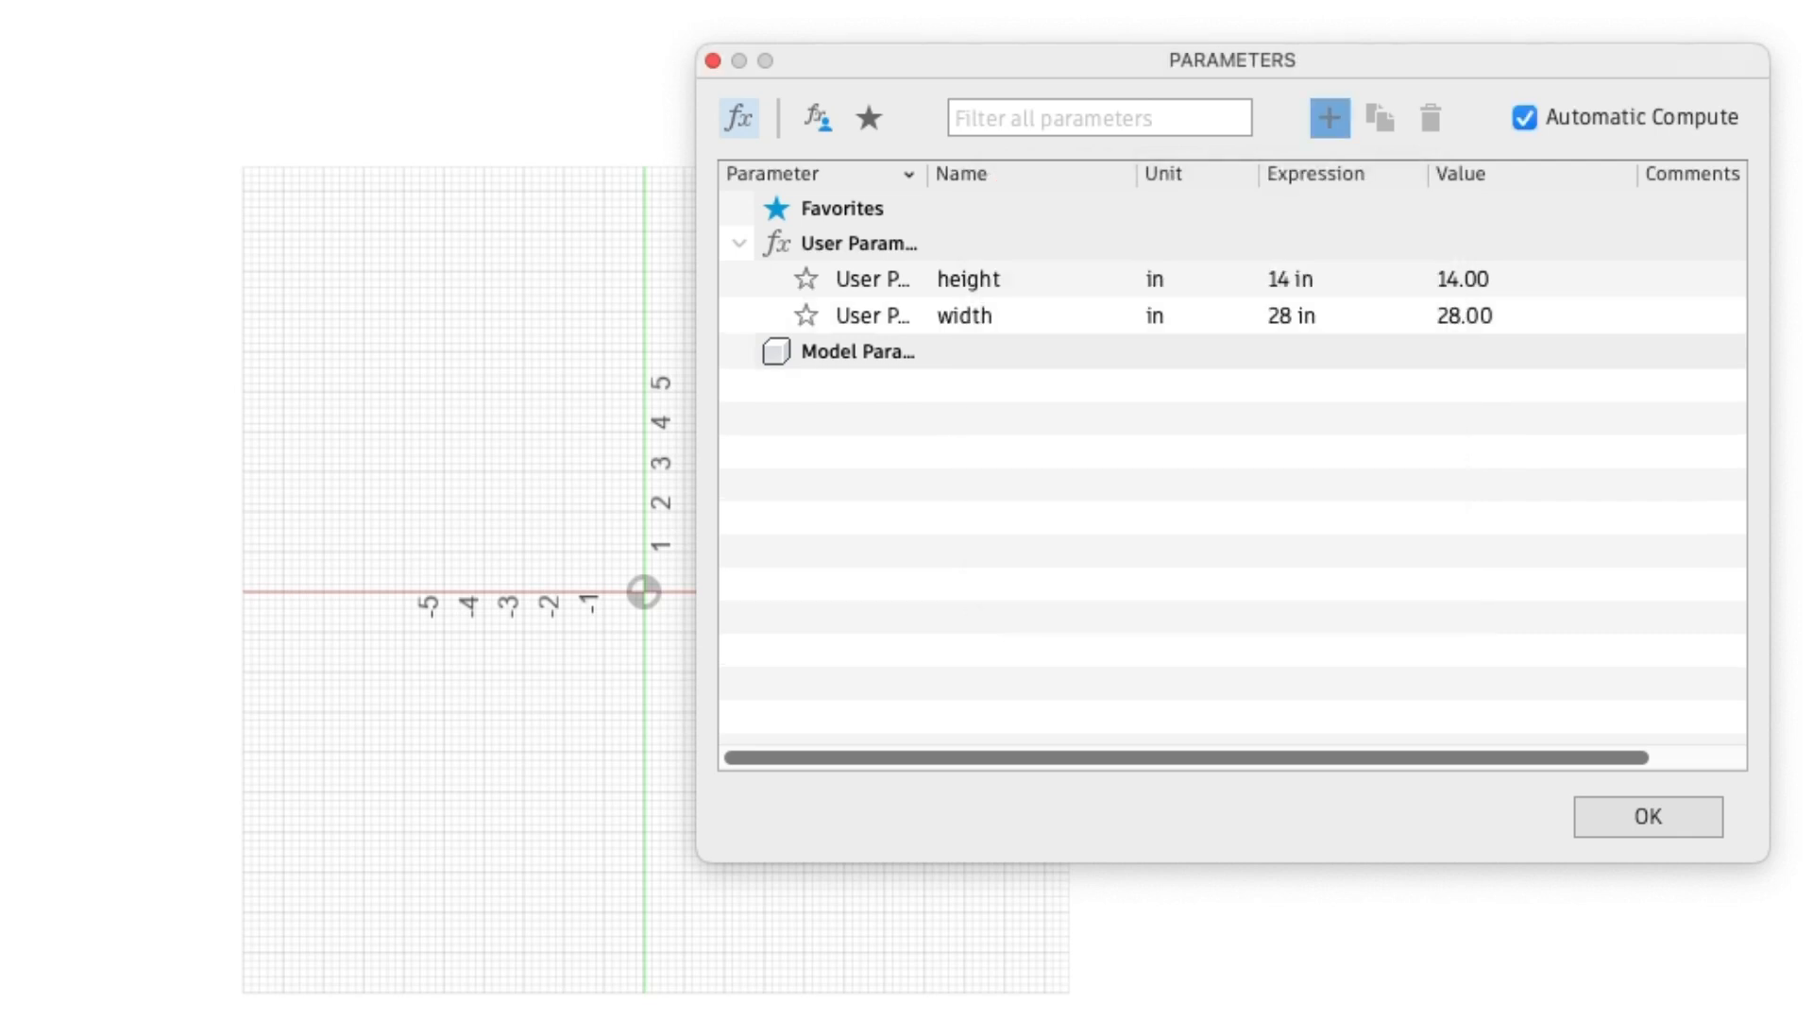
type("length")
key("Tab")
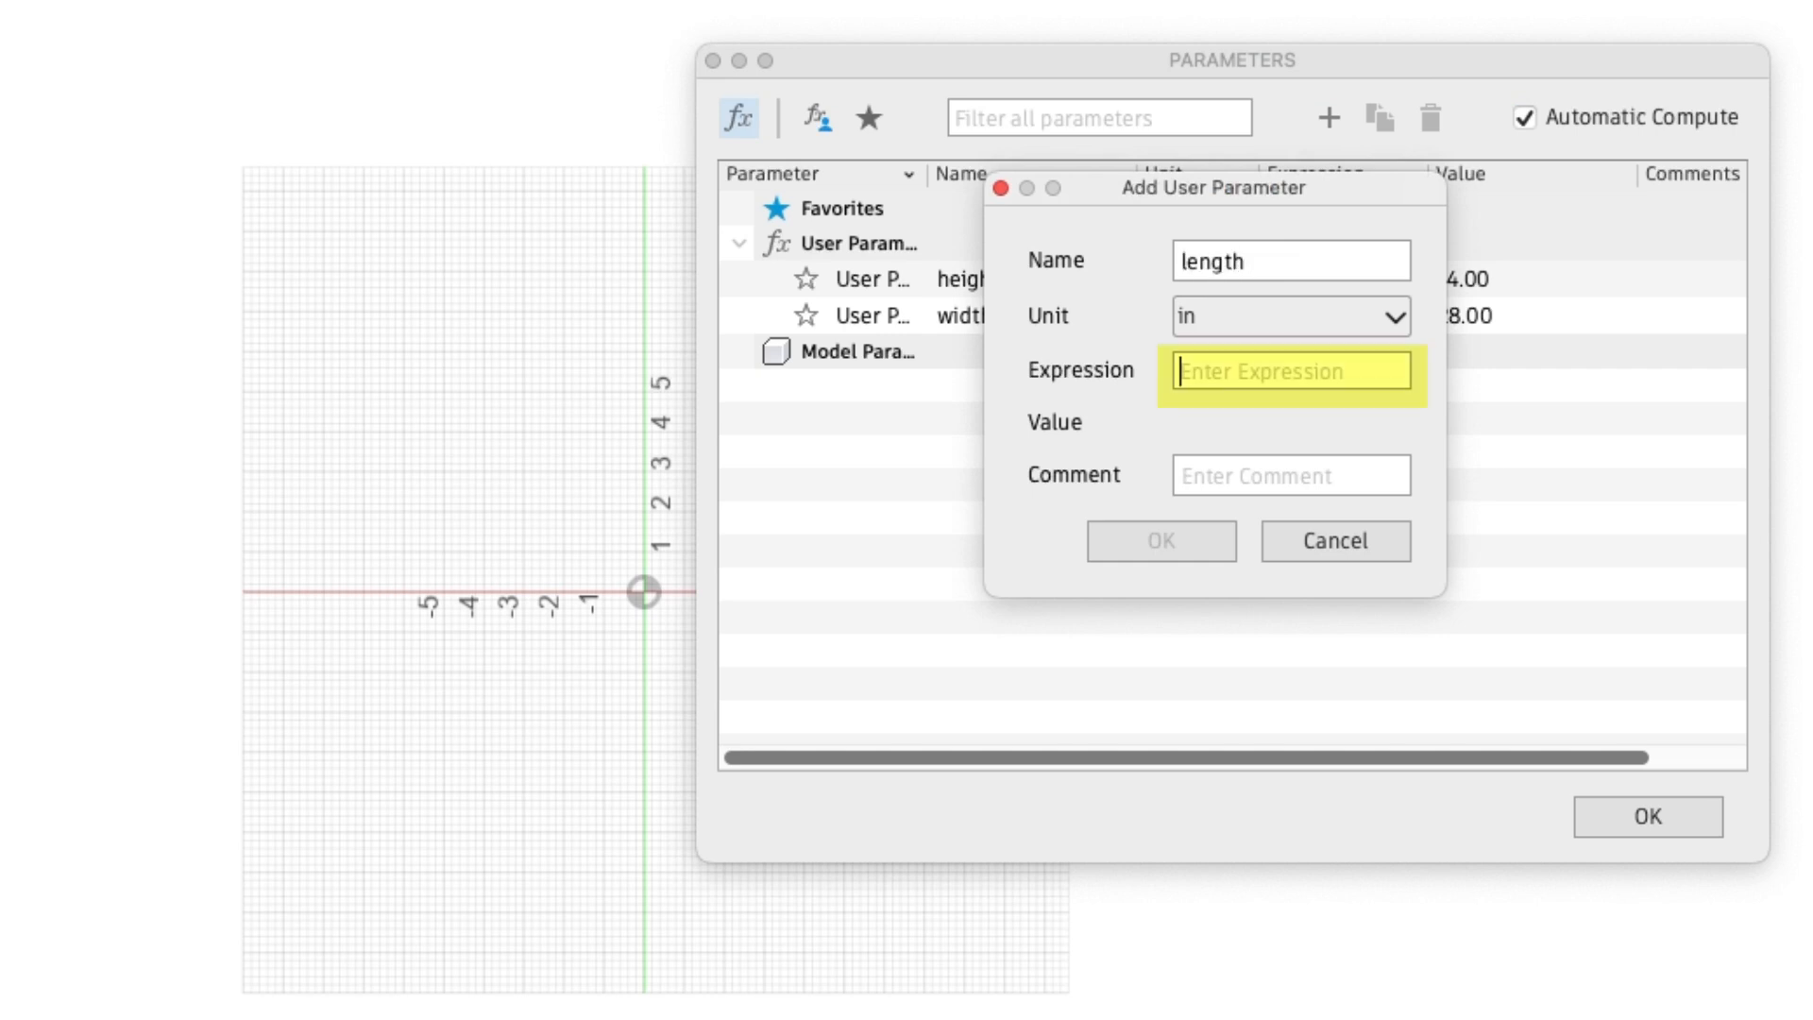
type("wid")
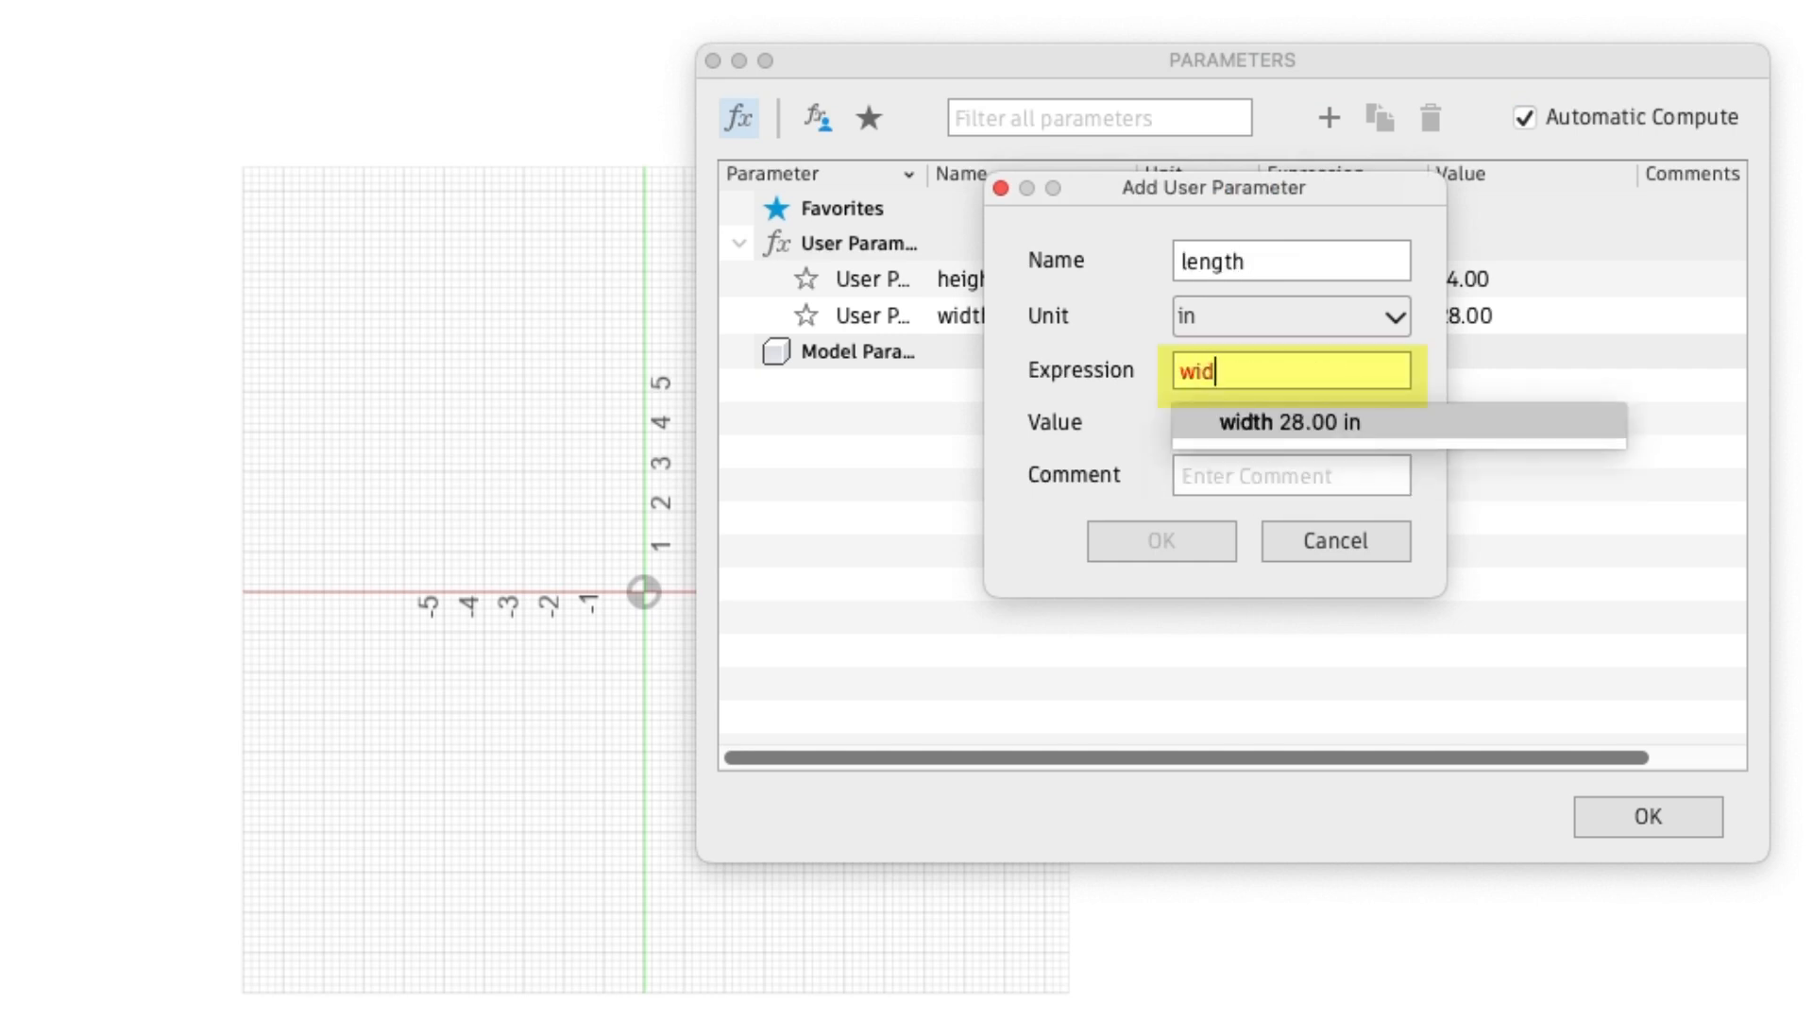
key("Return")
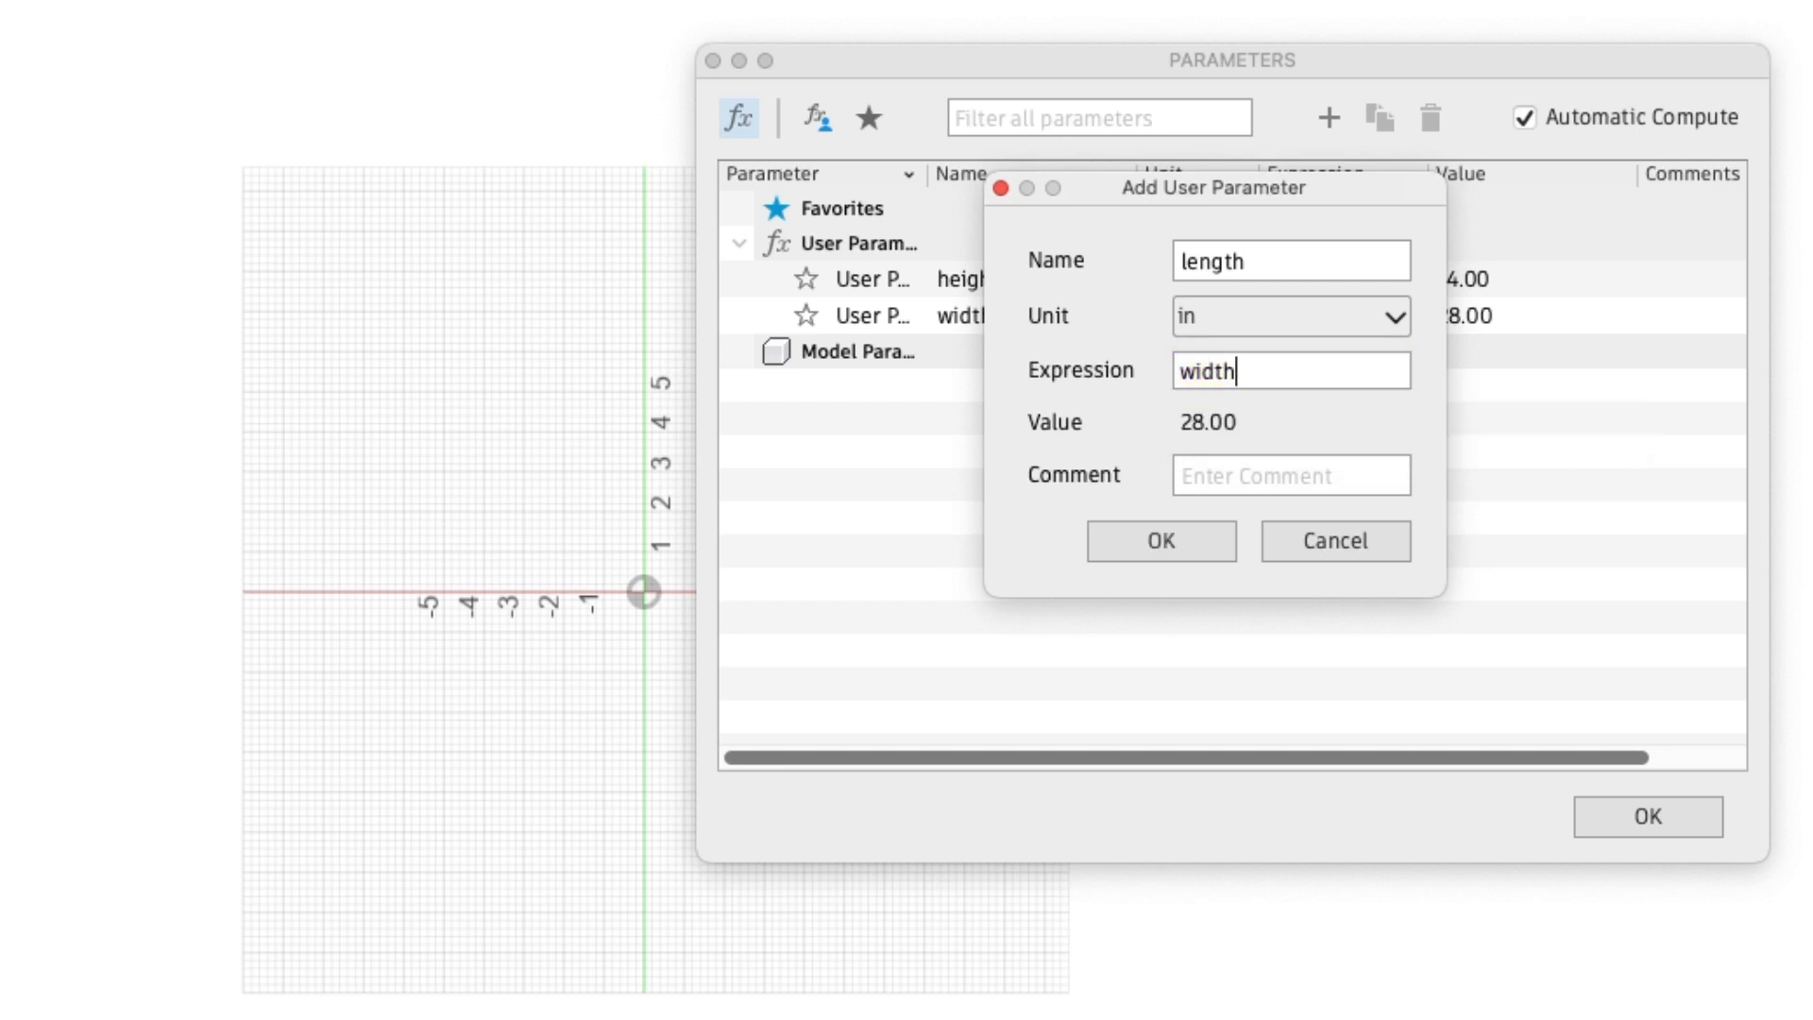
key("Return")
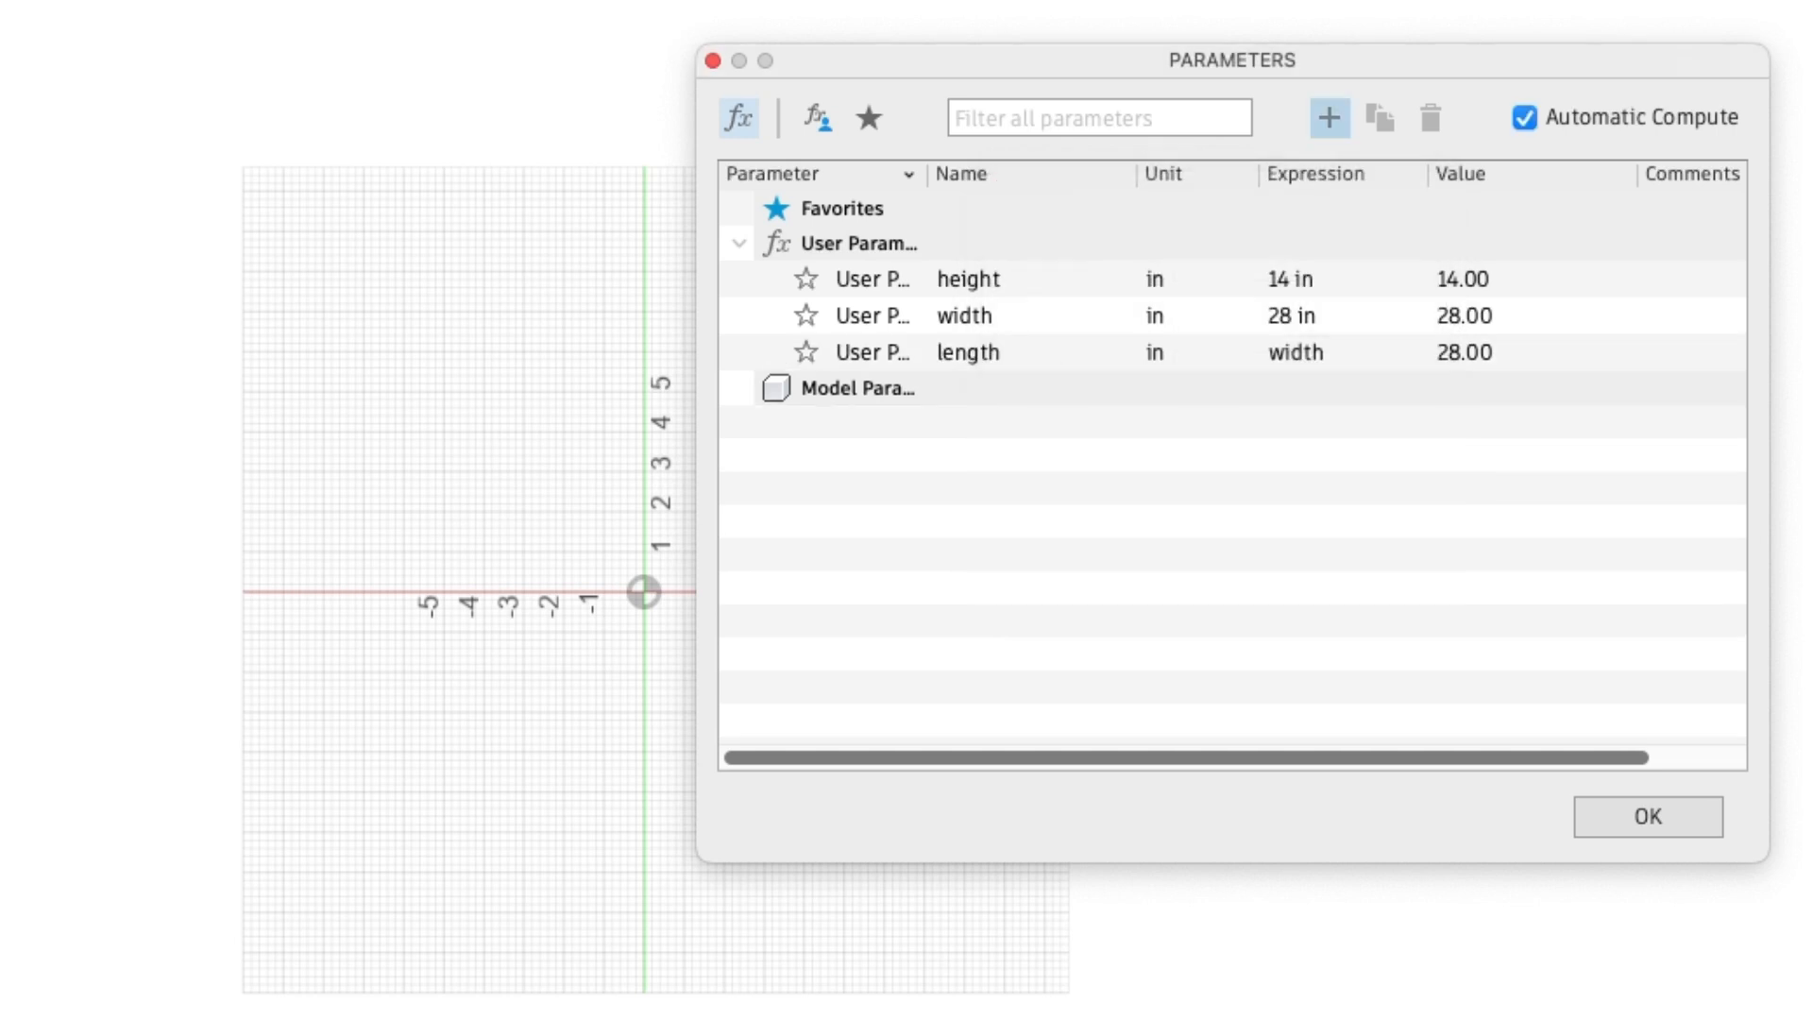
Set the width parameter to 32 in to test its link with the length, and restore it to 28 in
left_click(905, 314)
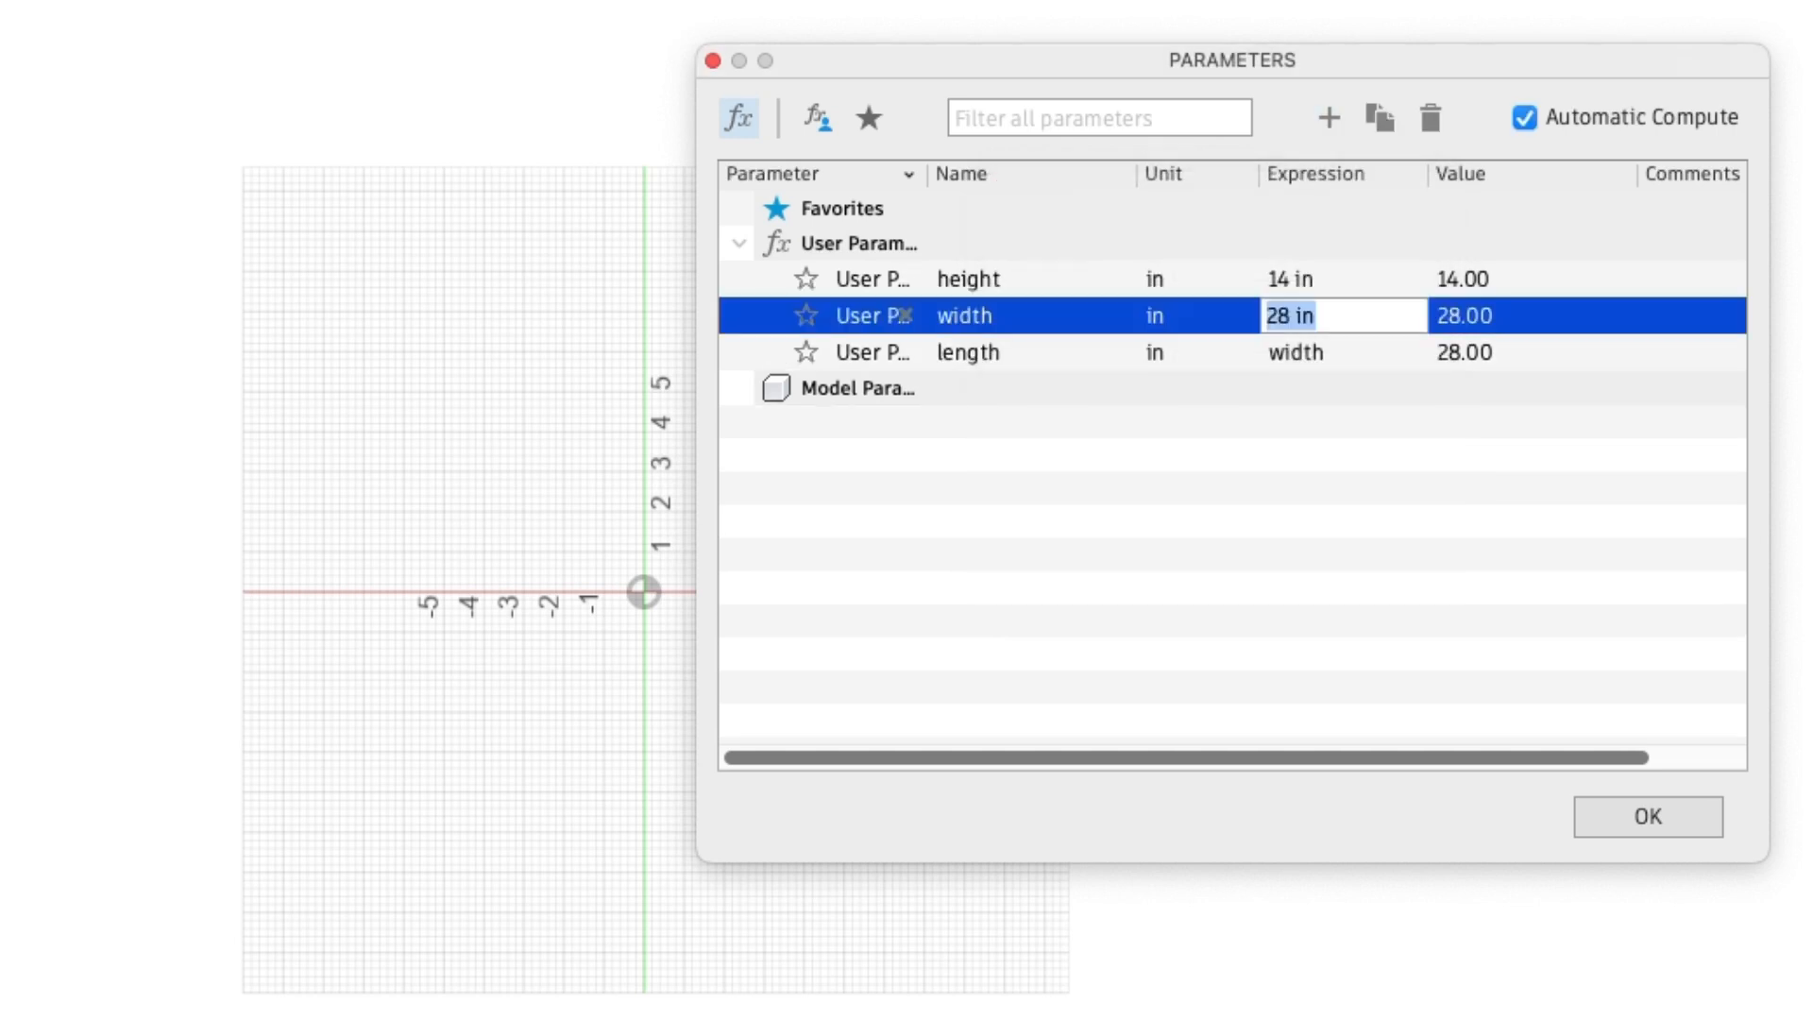
type("32")
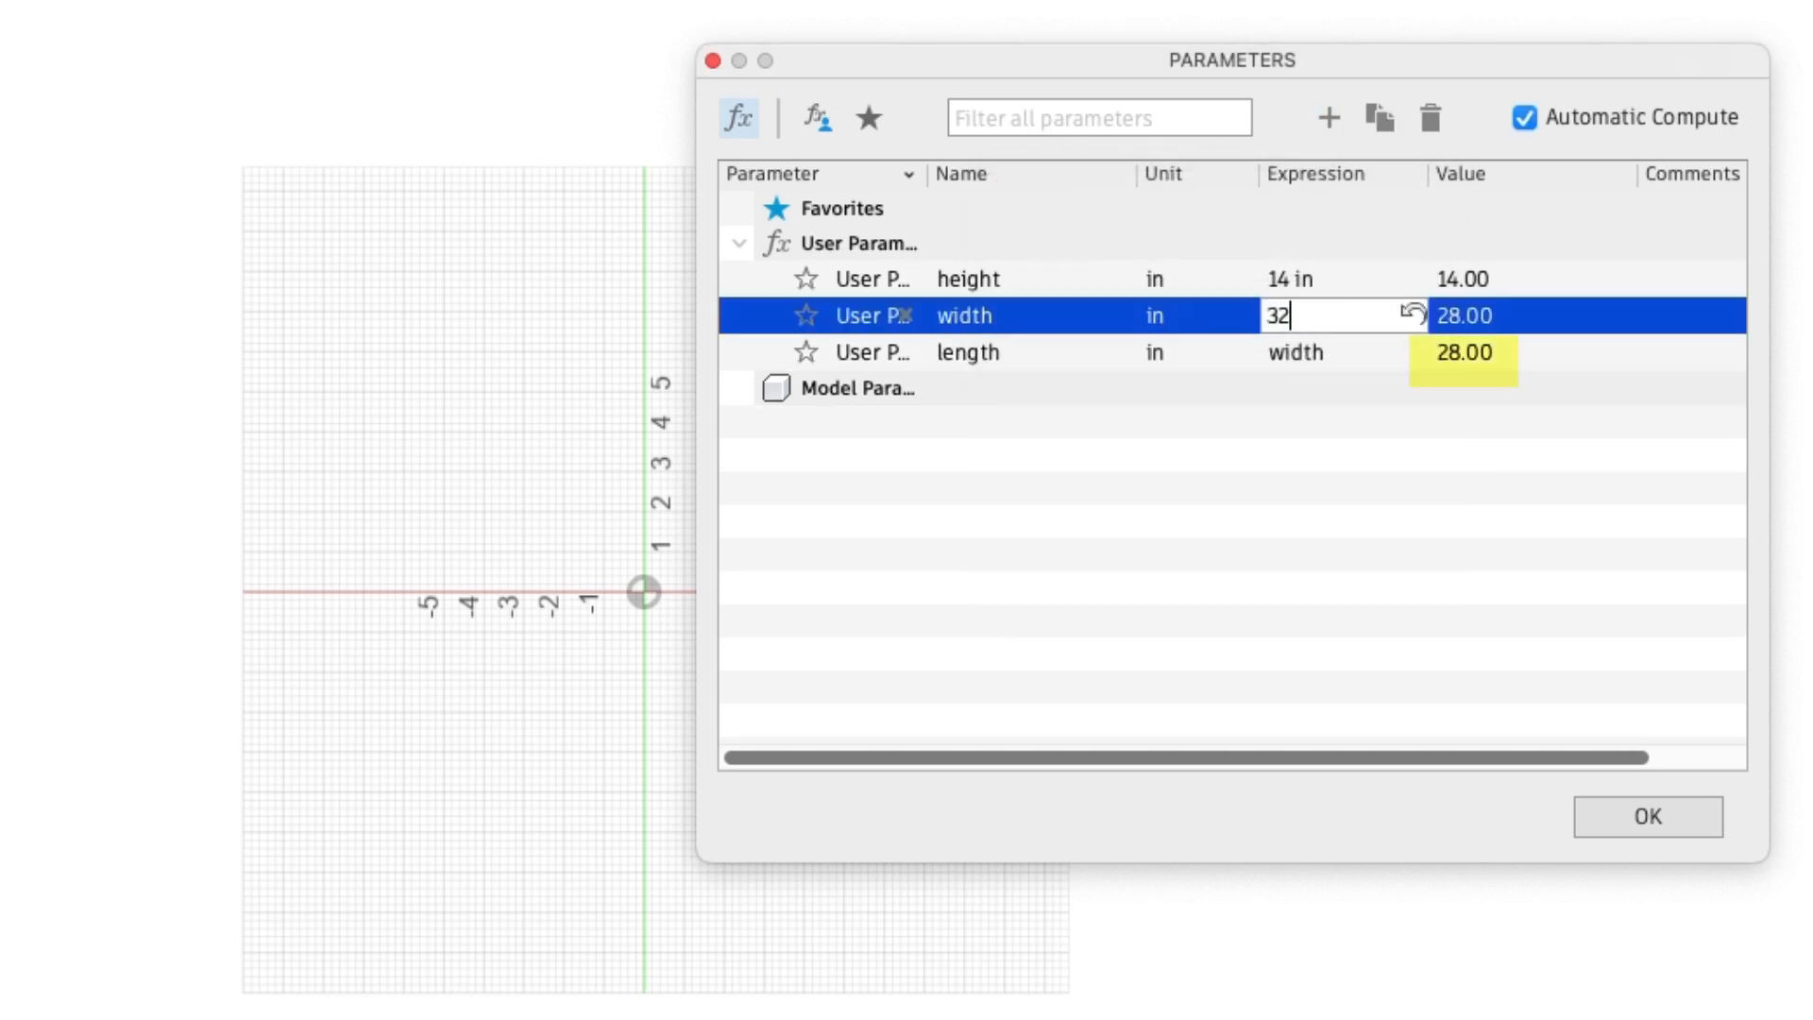
key("Return")
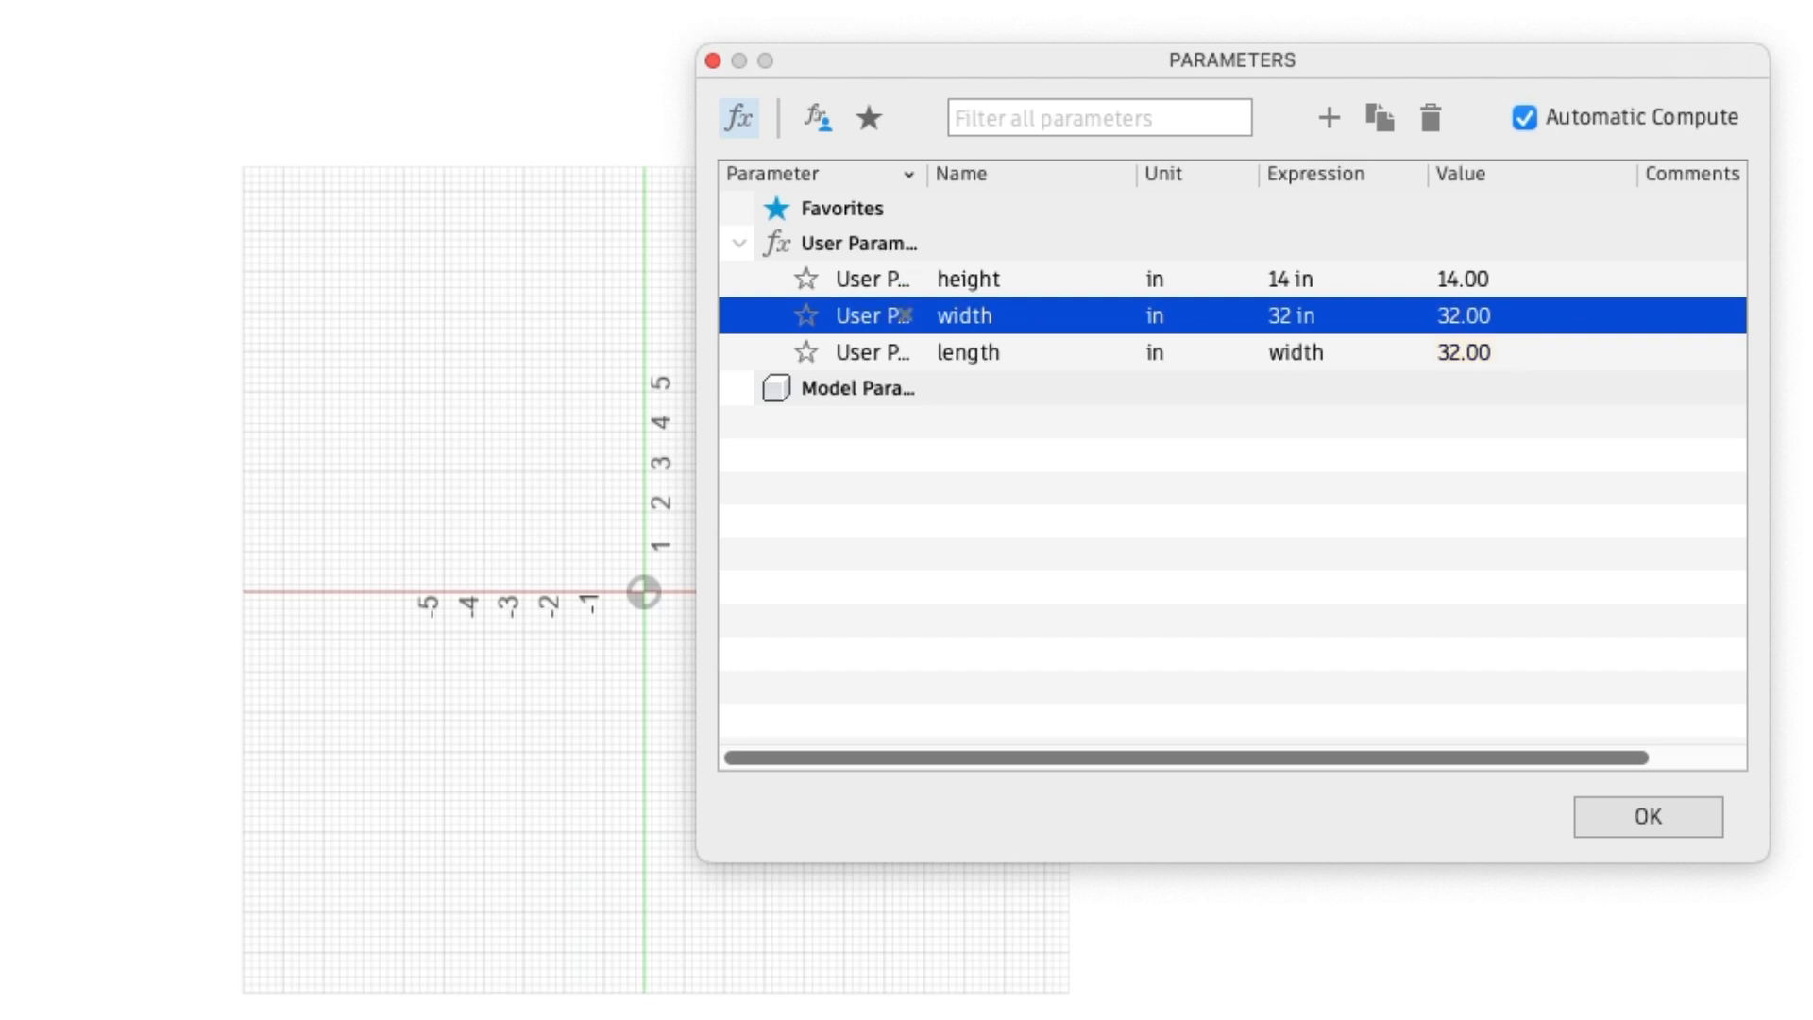
left_click(1322, 315)
type("28")
key("Return")
Add a user parameter named "sideAngle" in degrees with the expression 31.7
left_click(1328, 117)
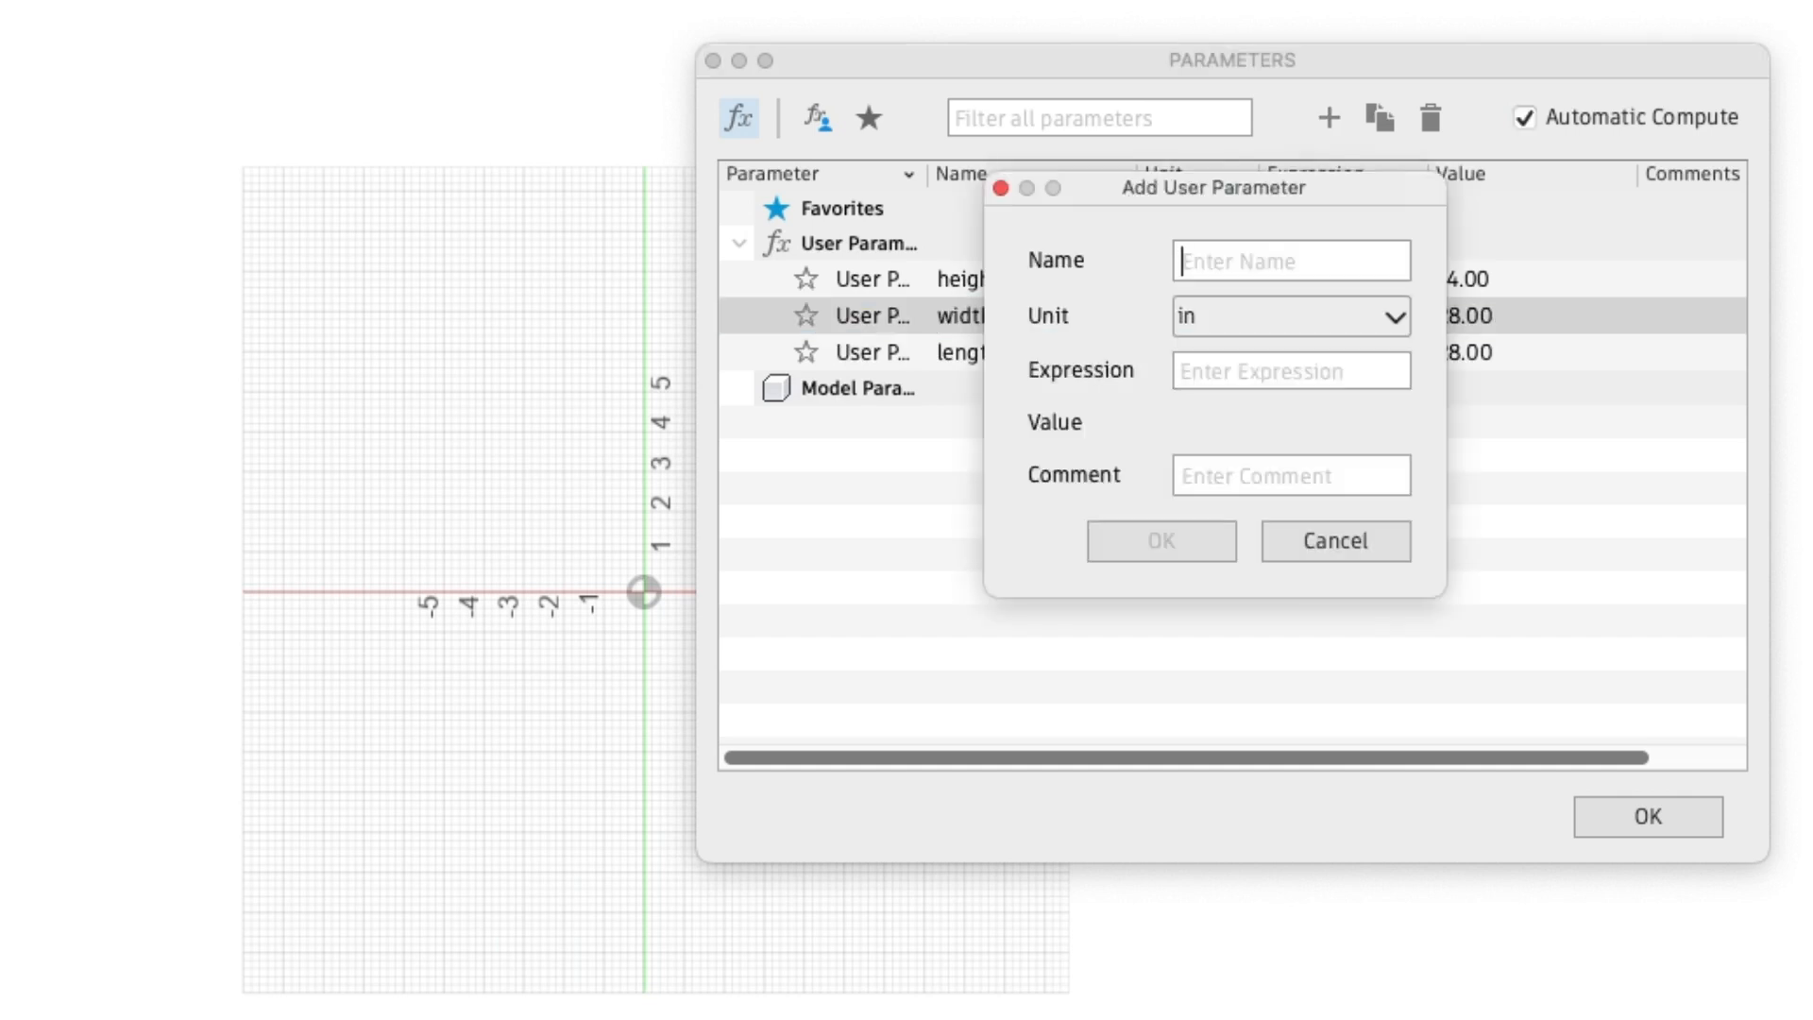
type("sideAngle")
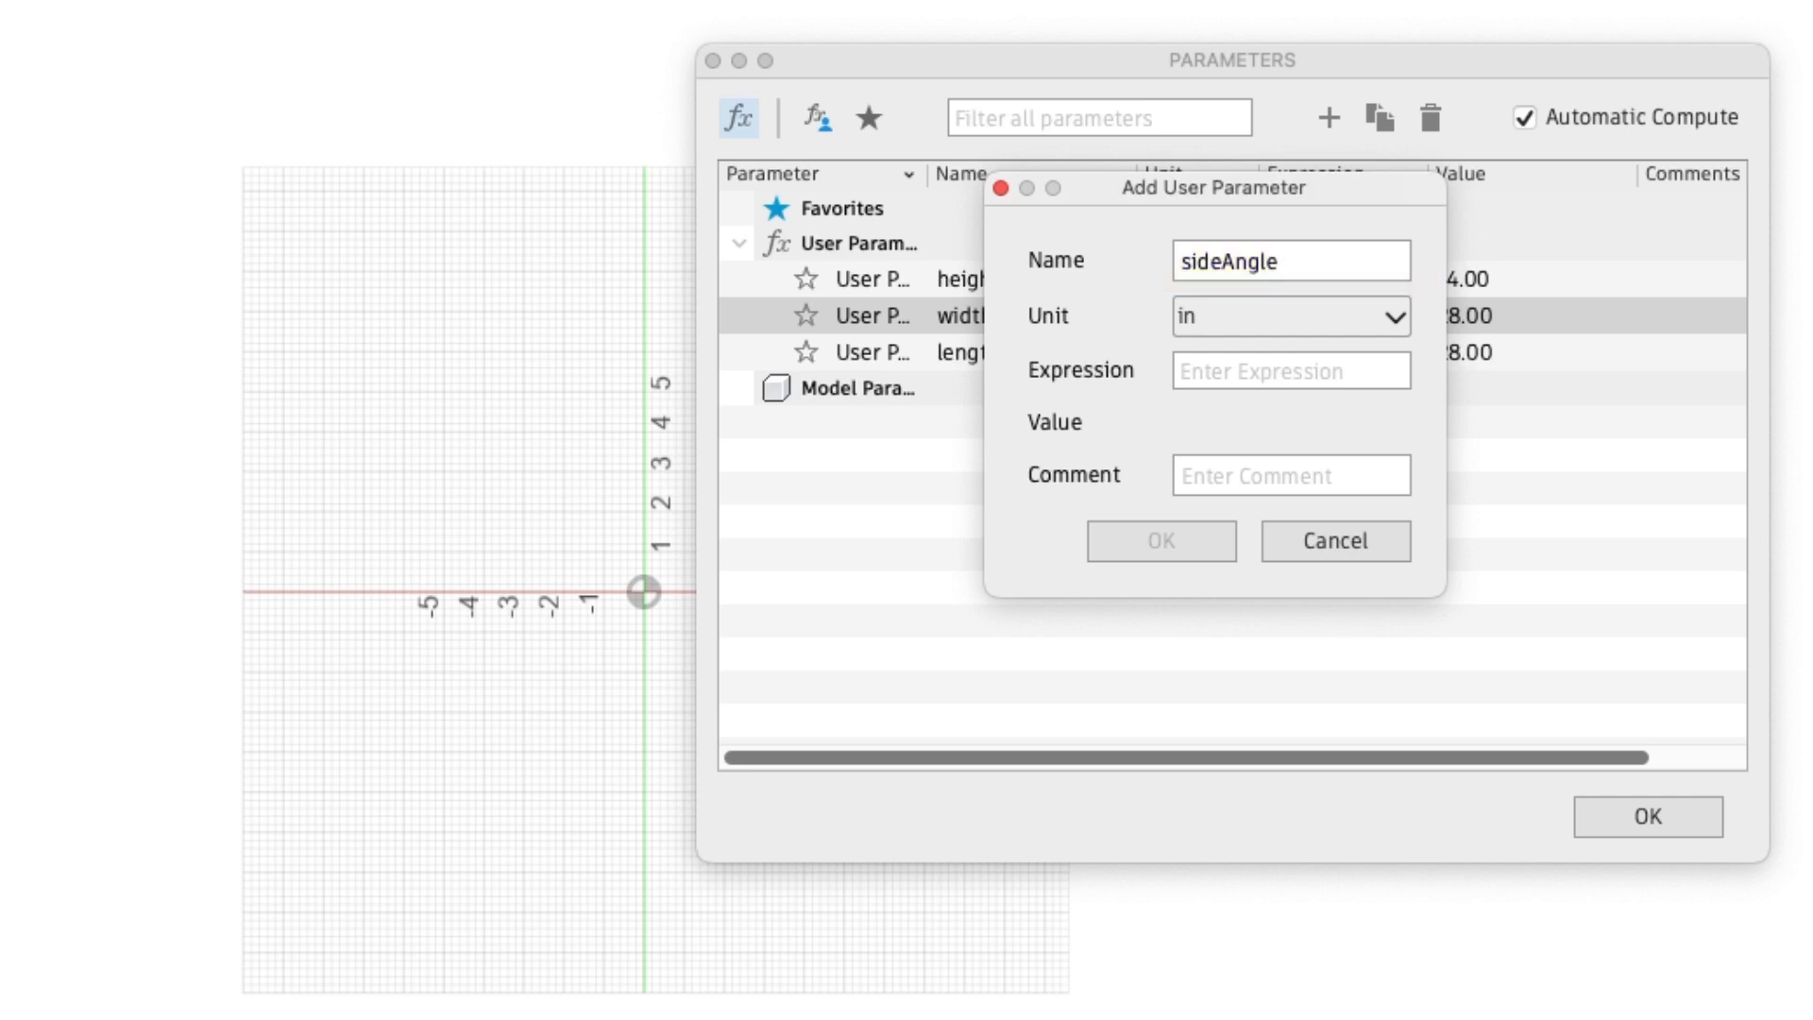
left_click(1291, 316)
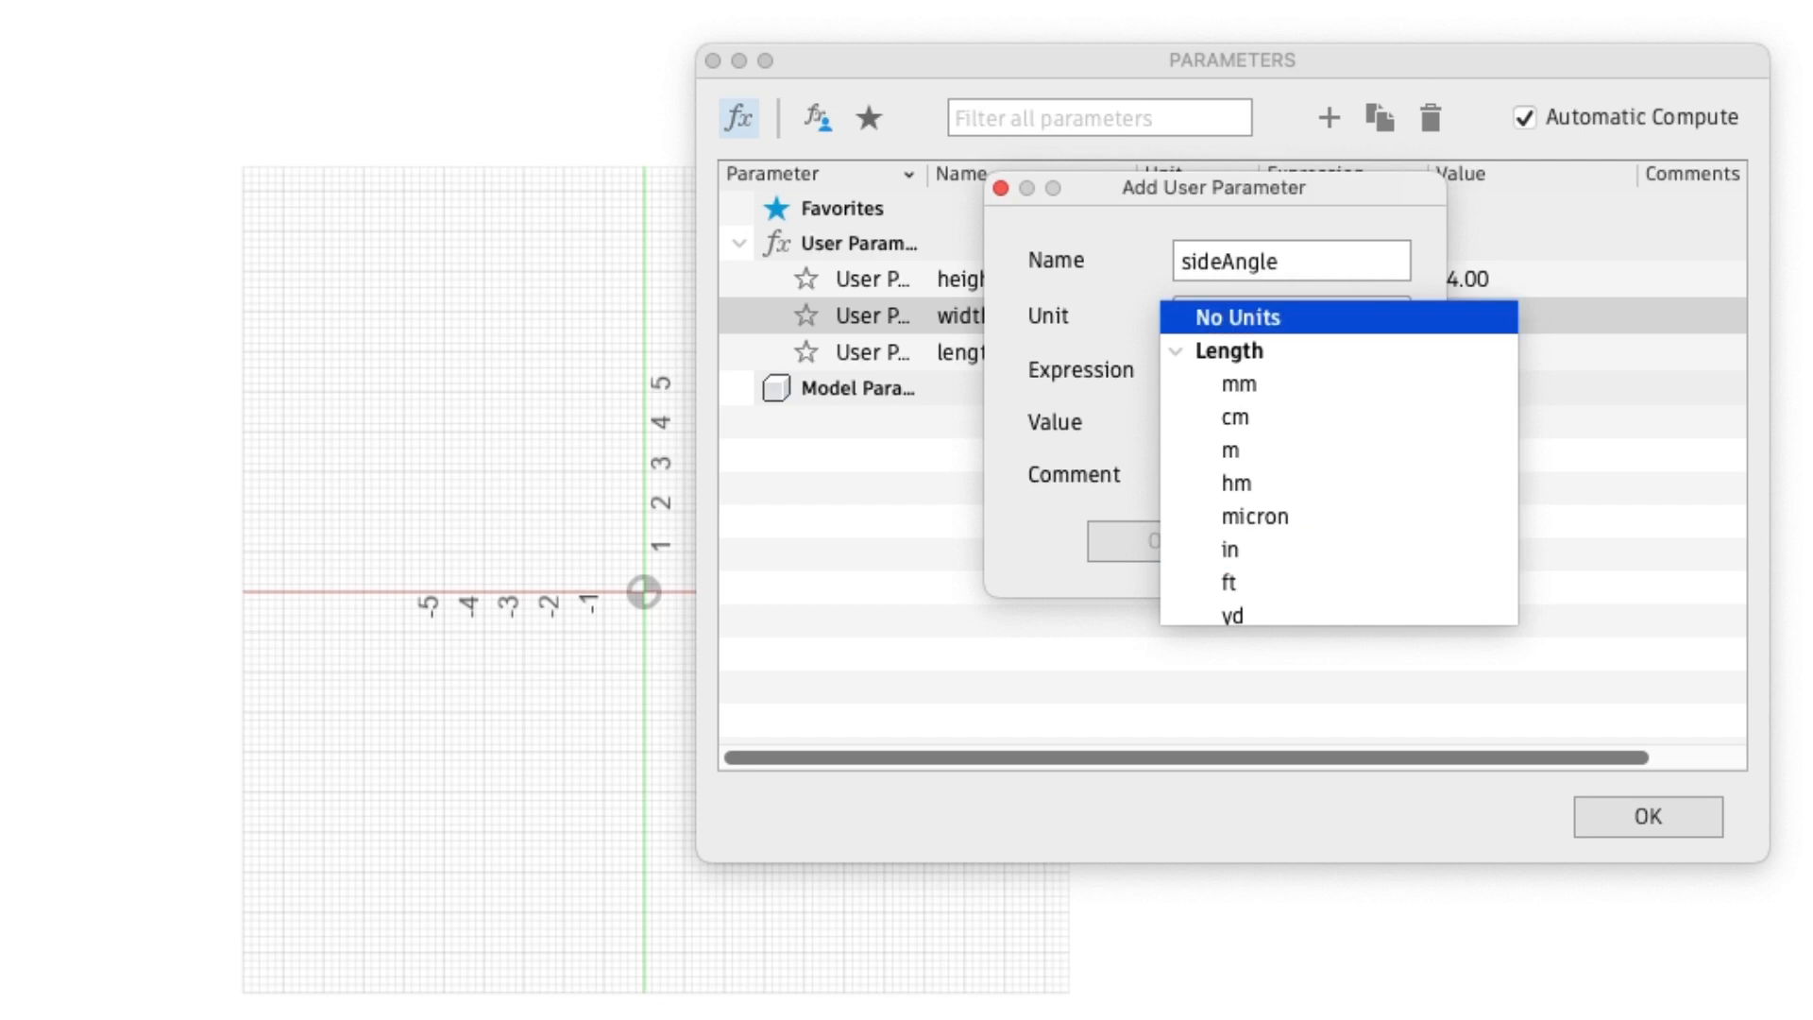
left_click(1175, 351)
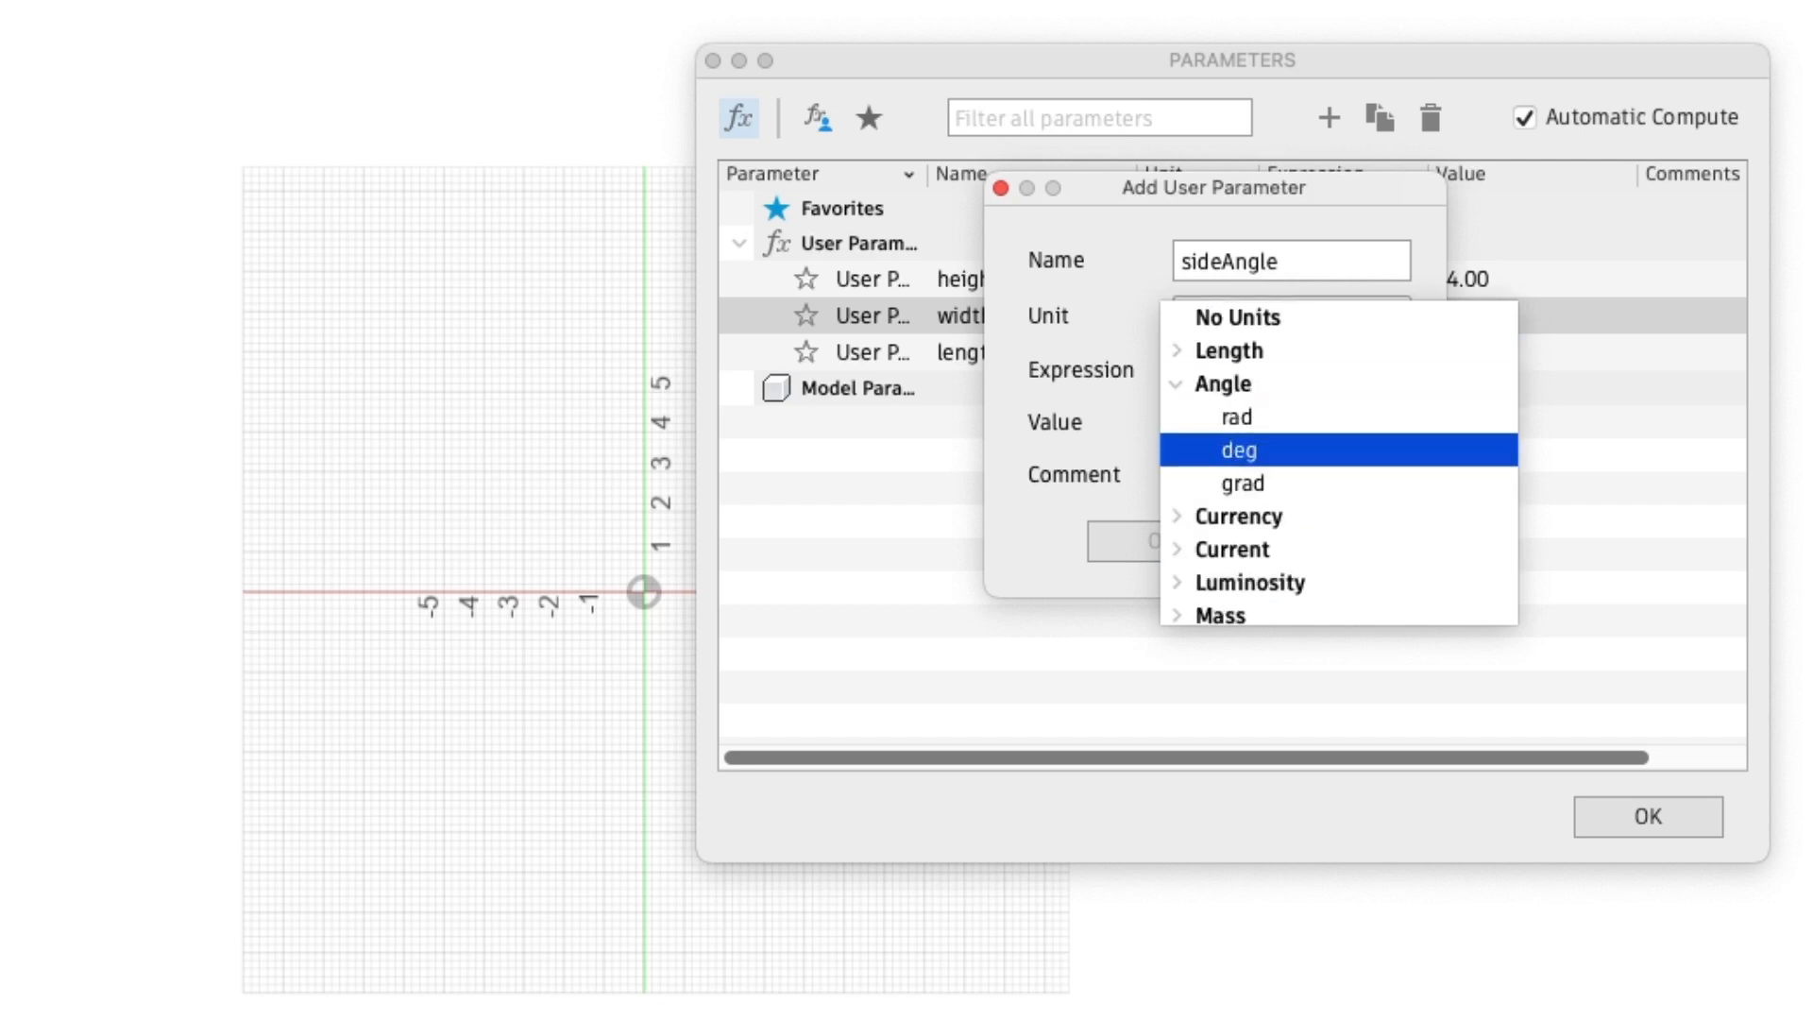
left_click(1175, 517)
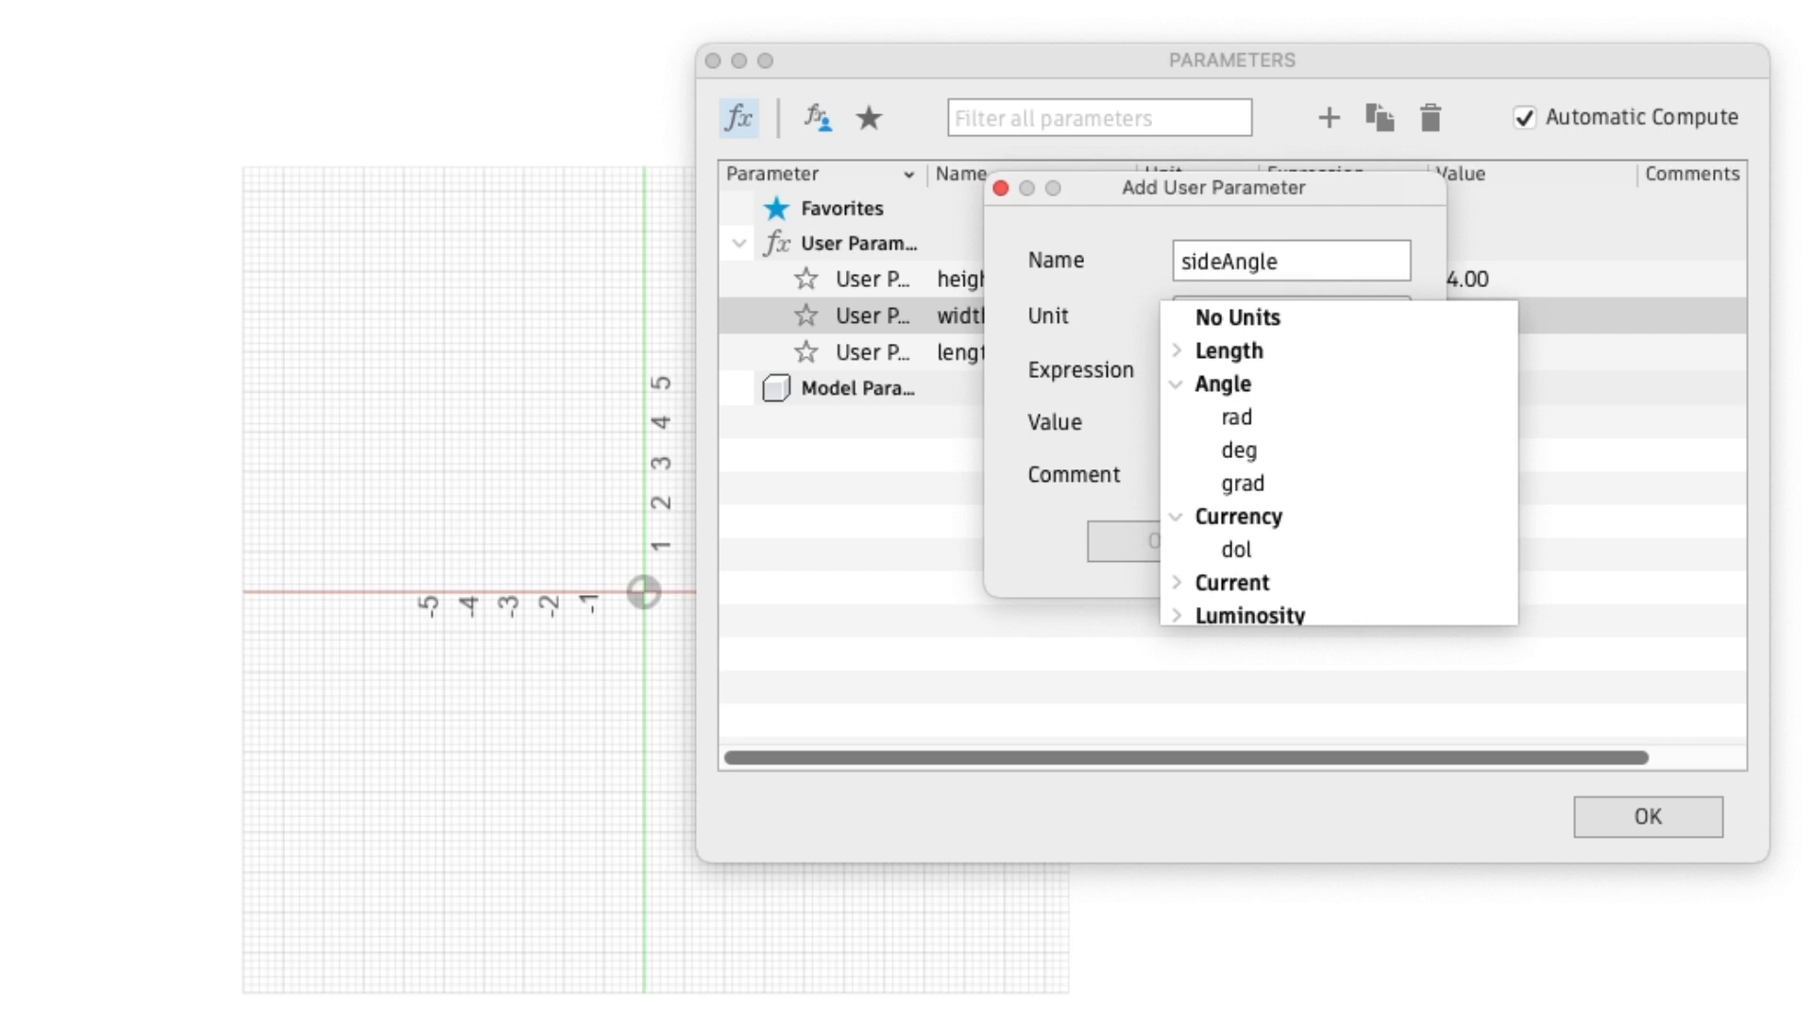
scroll(1338, 463, "down", 4)
left_click(1175, 394)
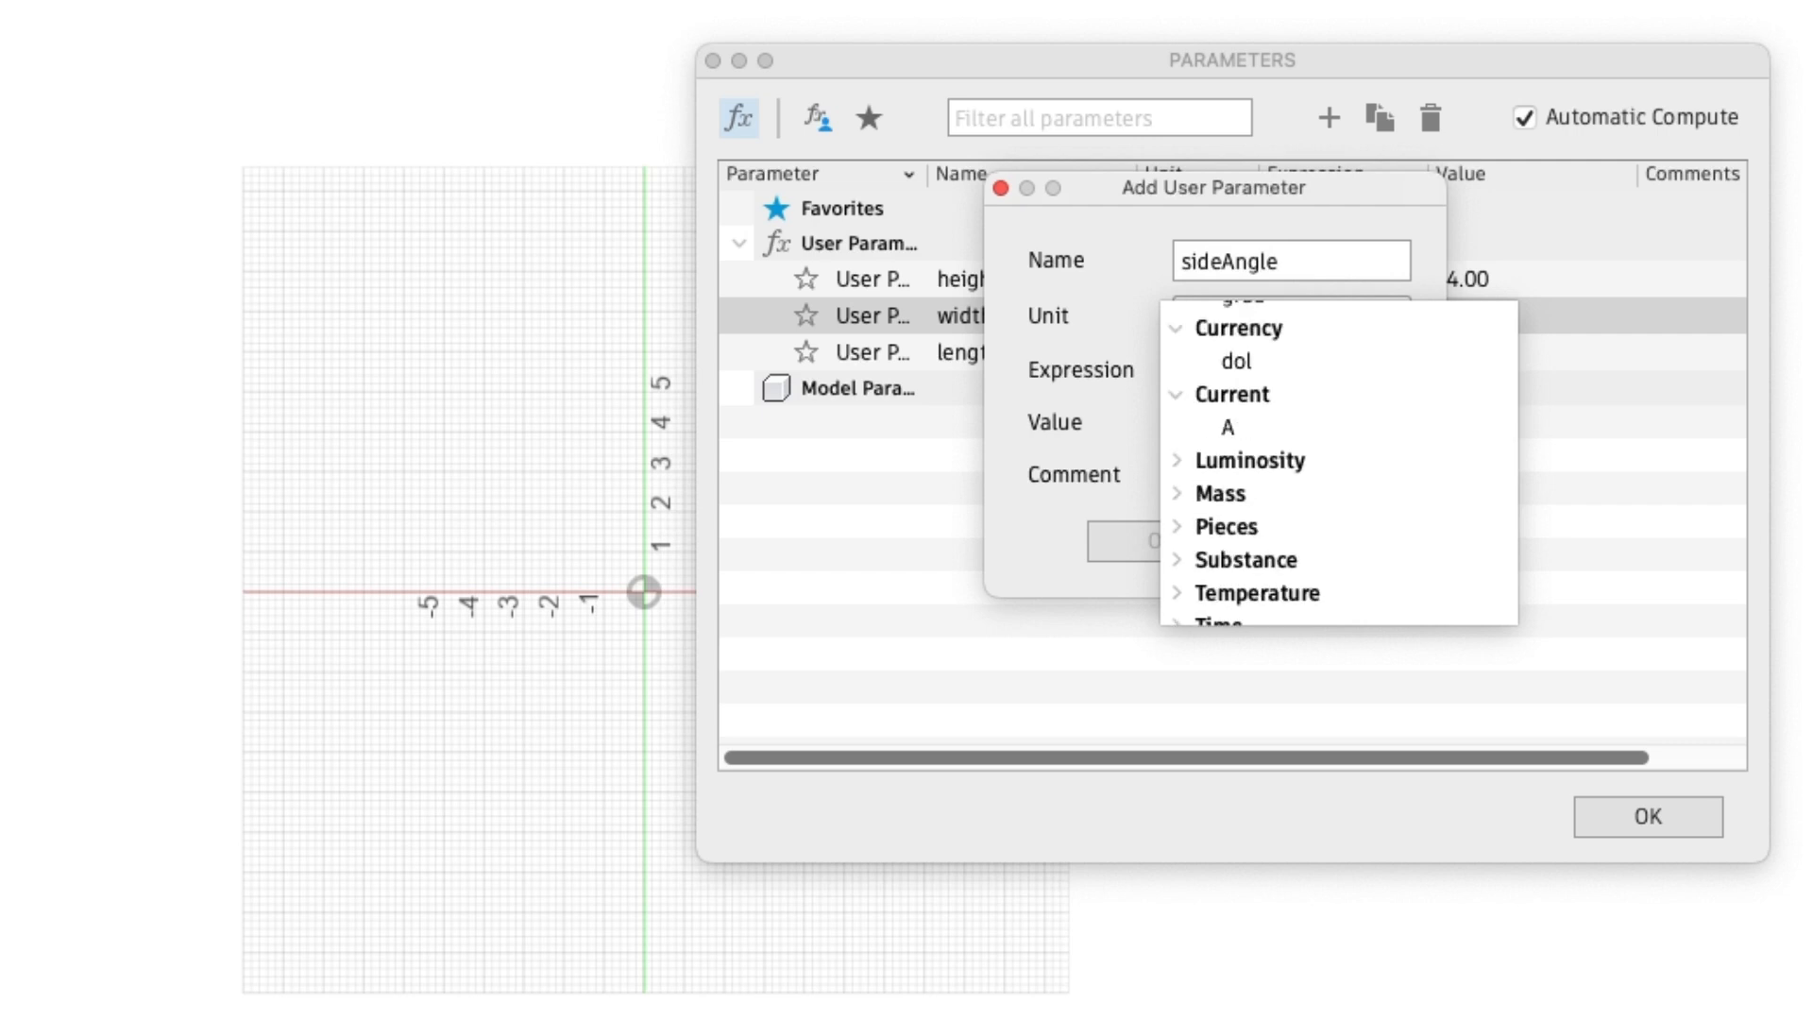
left_click(1175, 460)
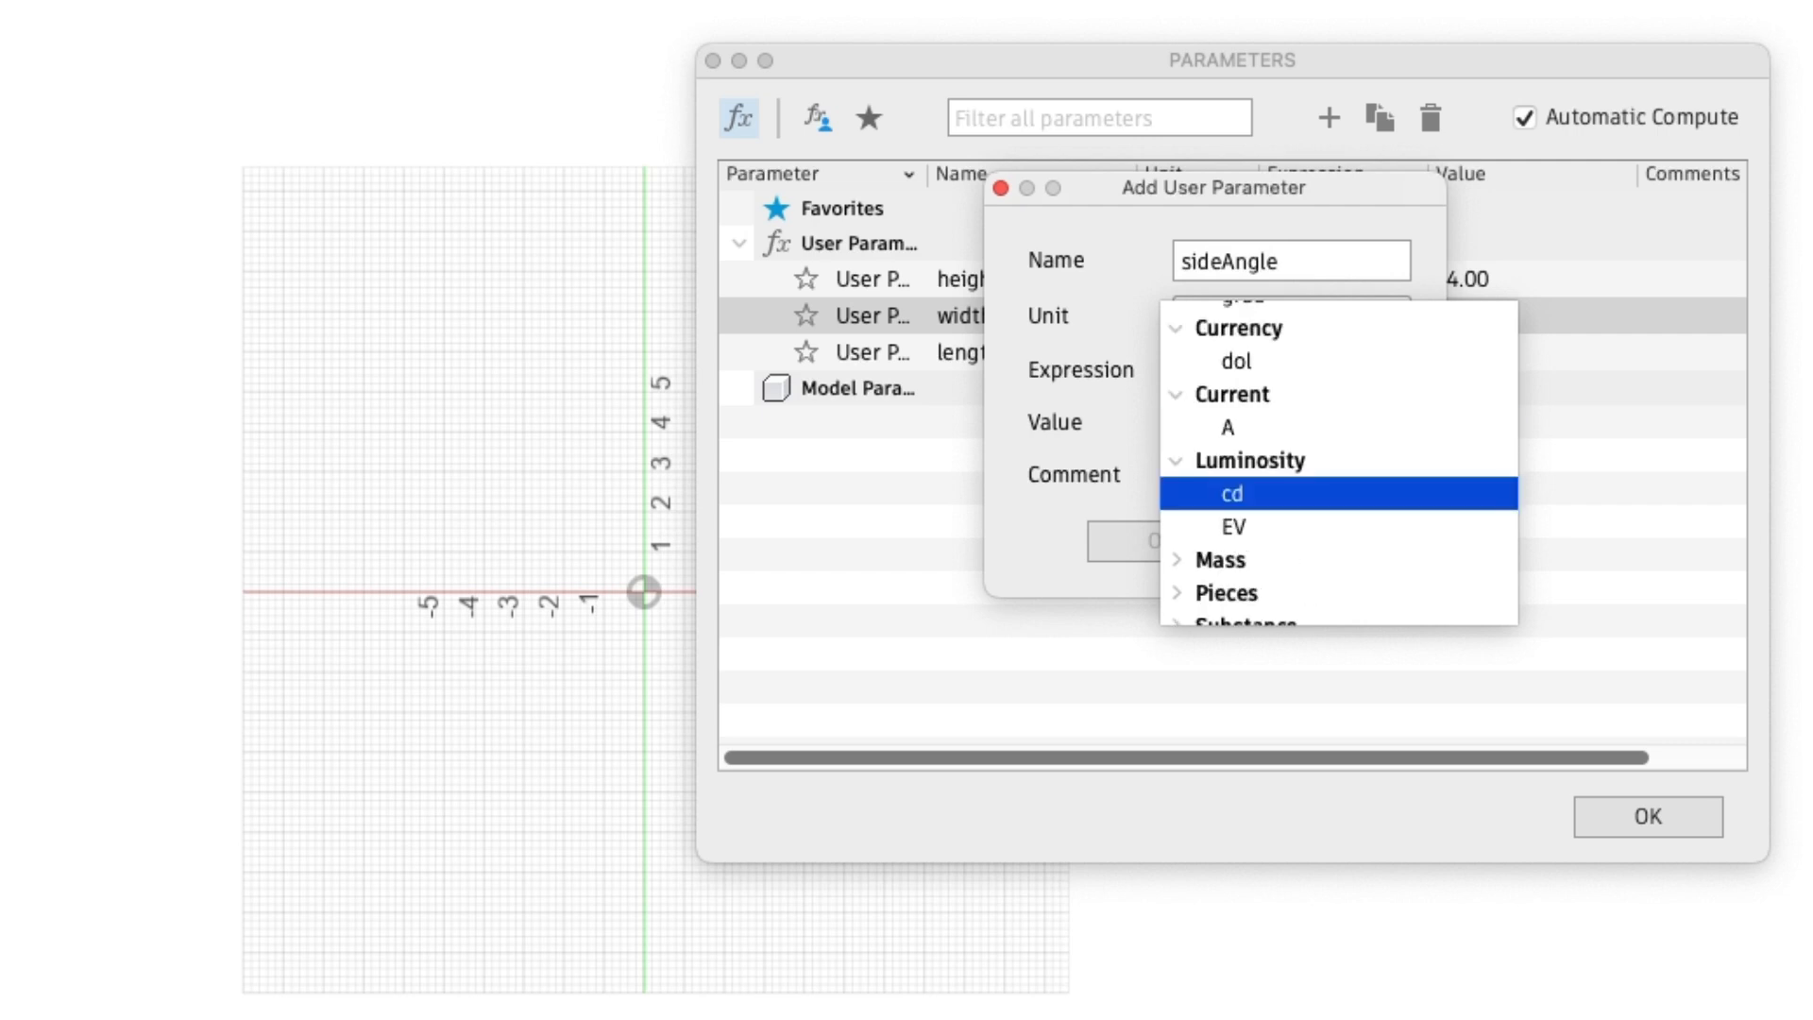
scroll(1236, 493, "up", 4)
scroll(1338, 587, "down", 2)
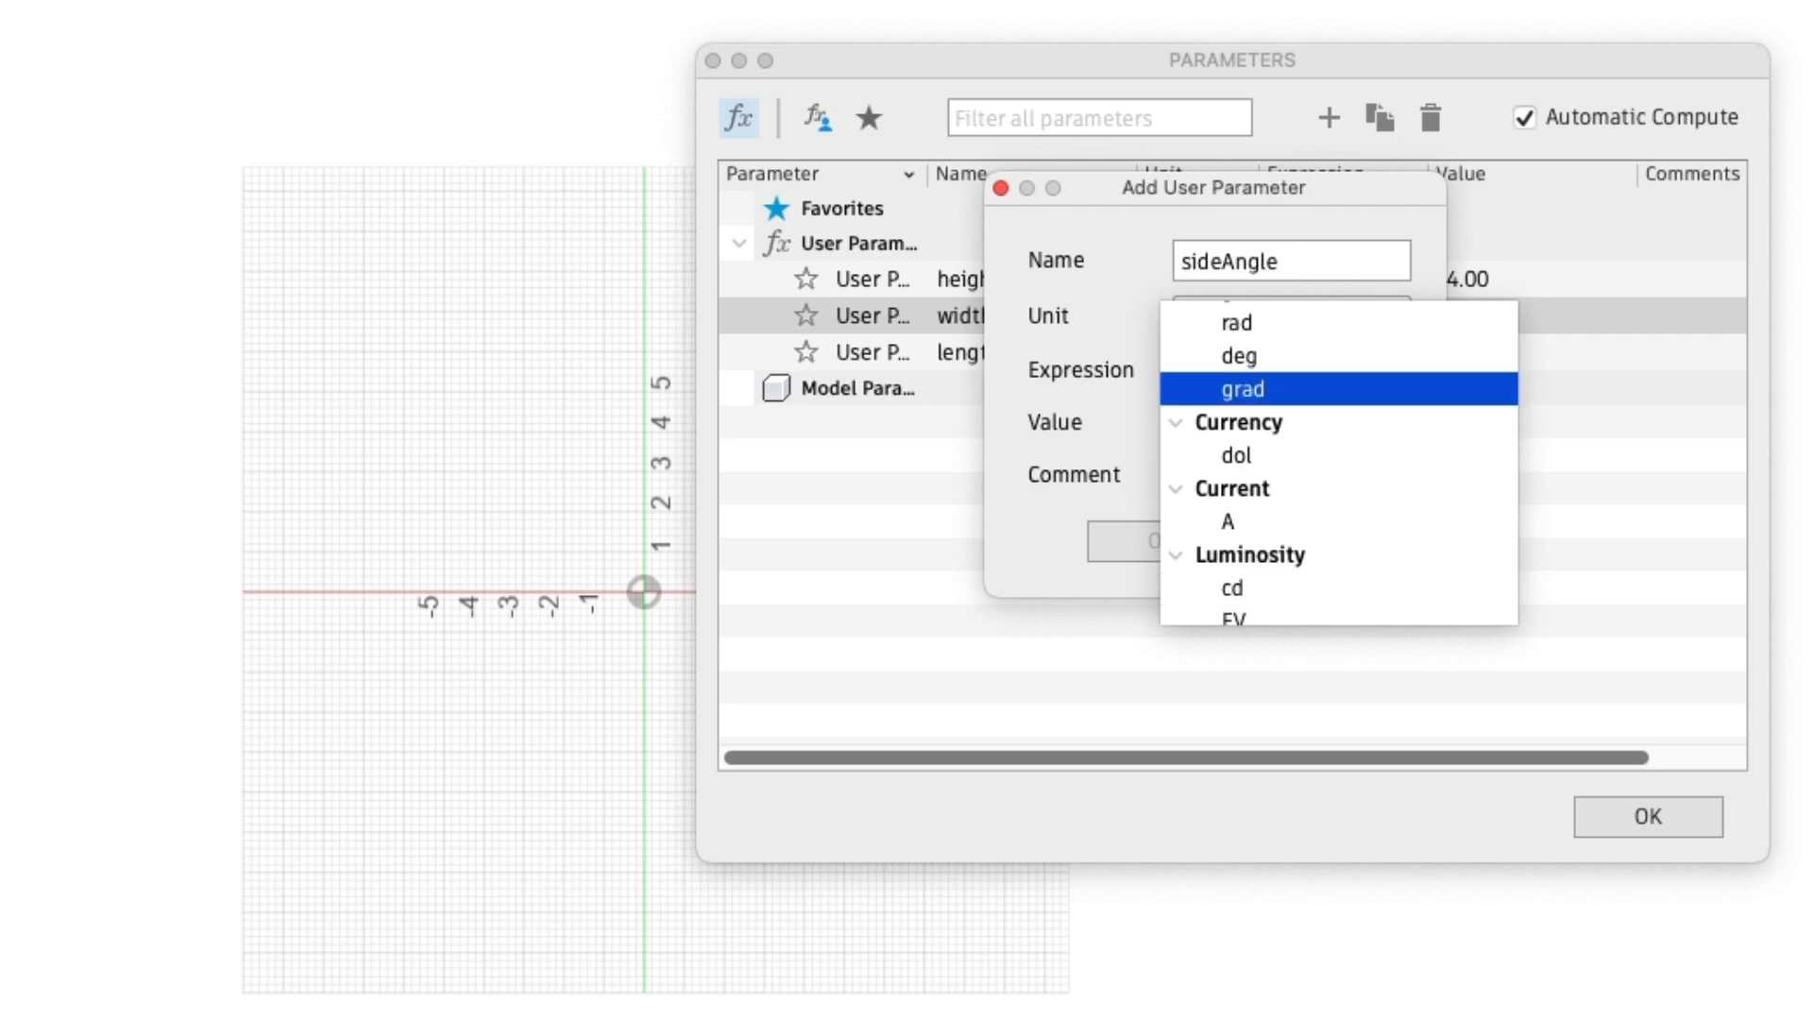
scroll(1237, 355, "up", 2)
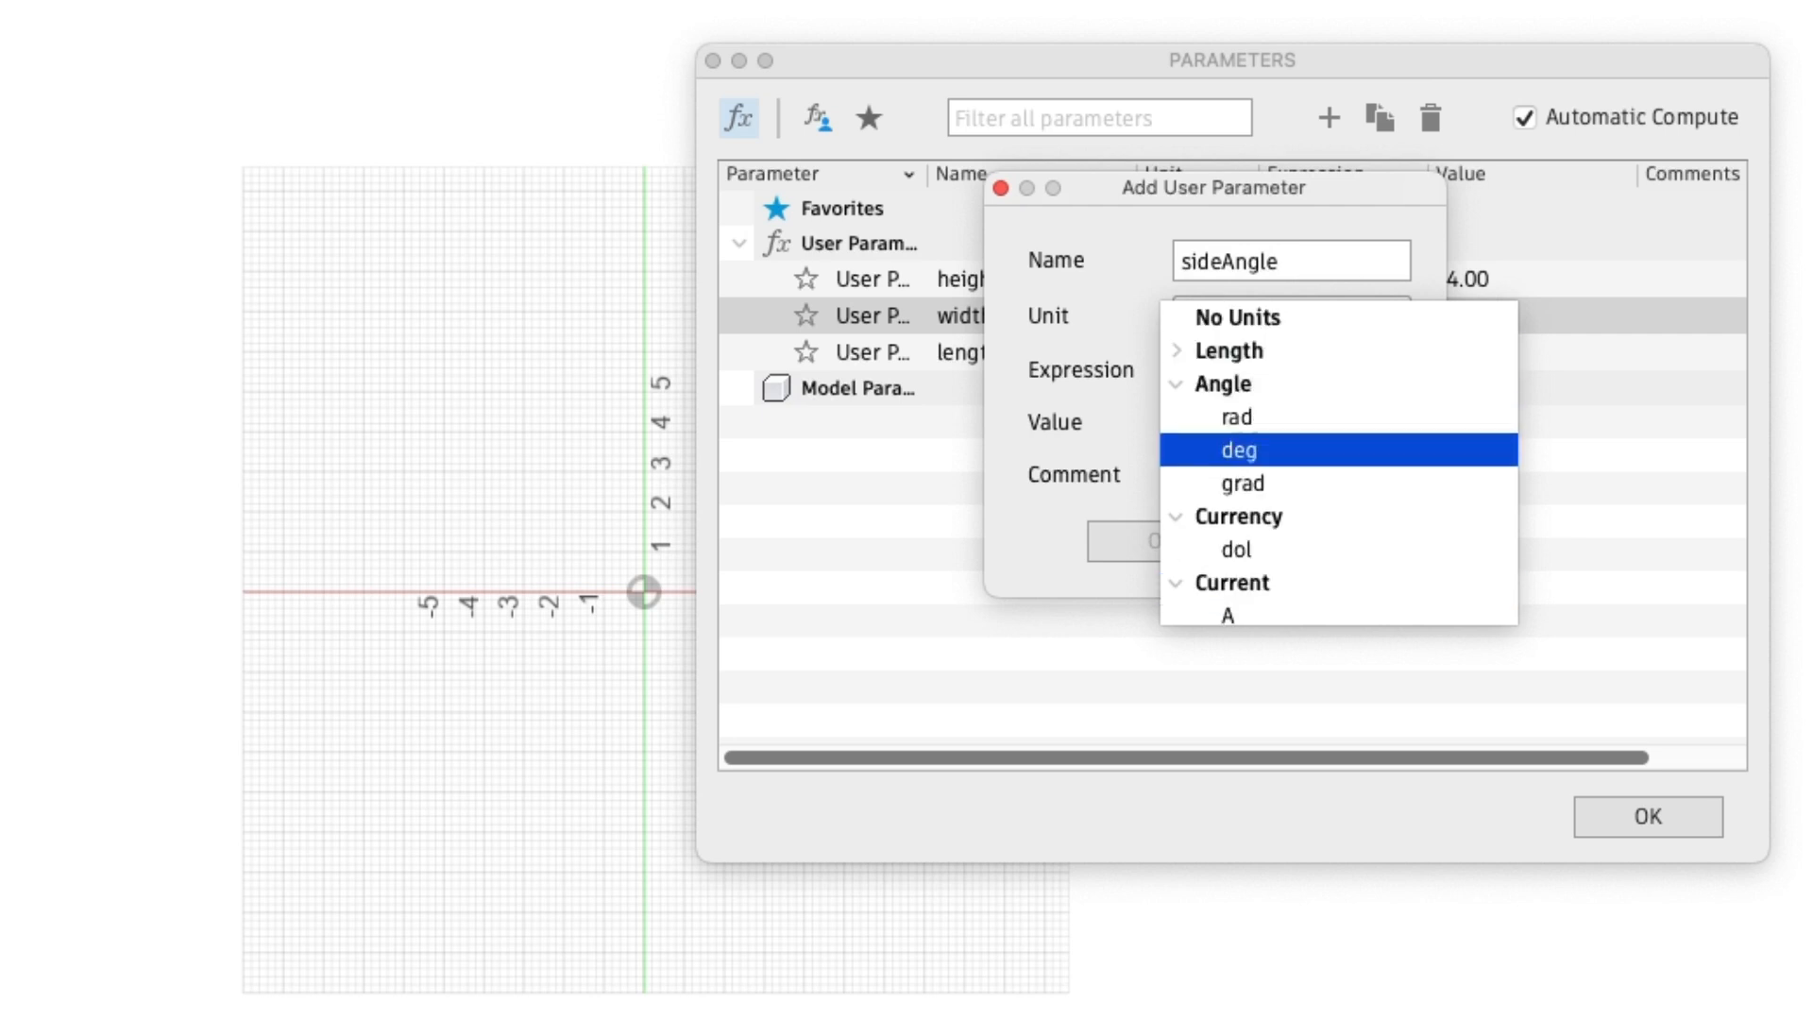
key("Return")
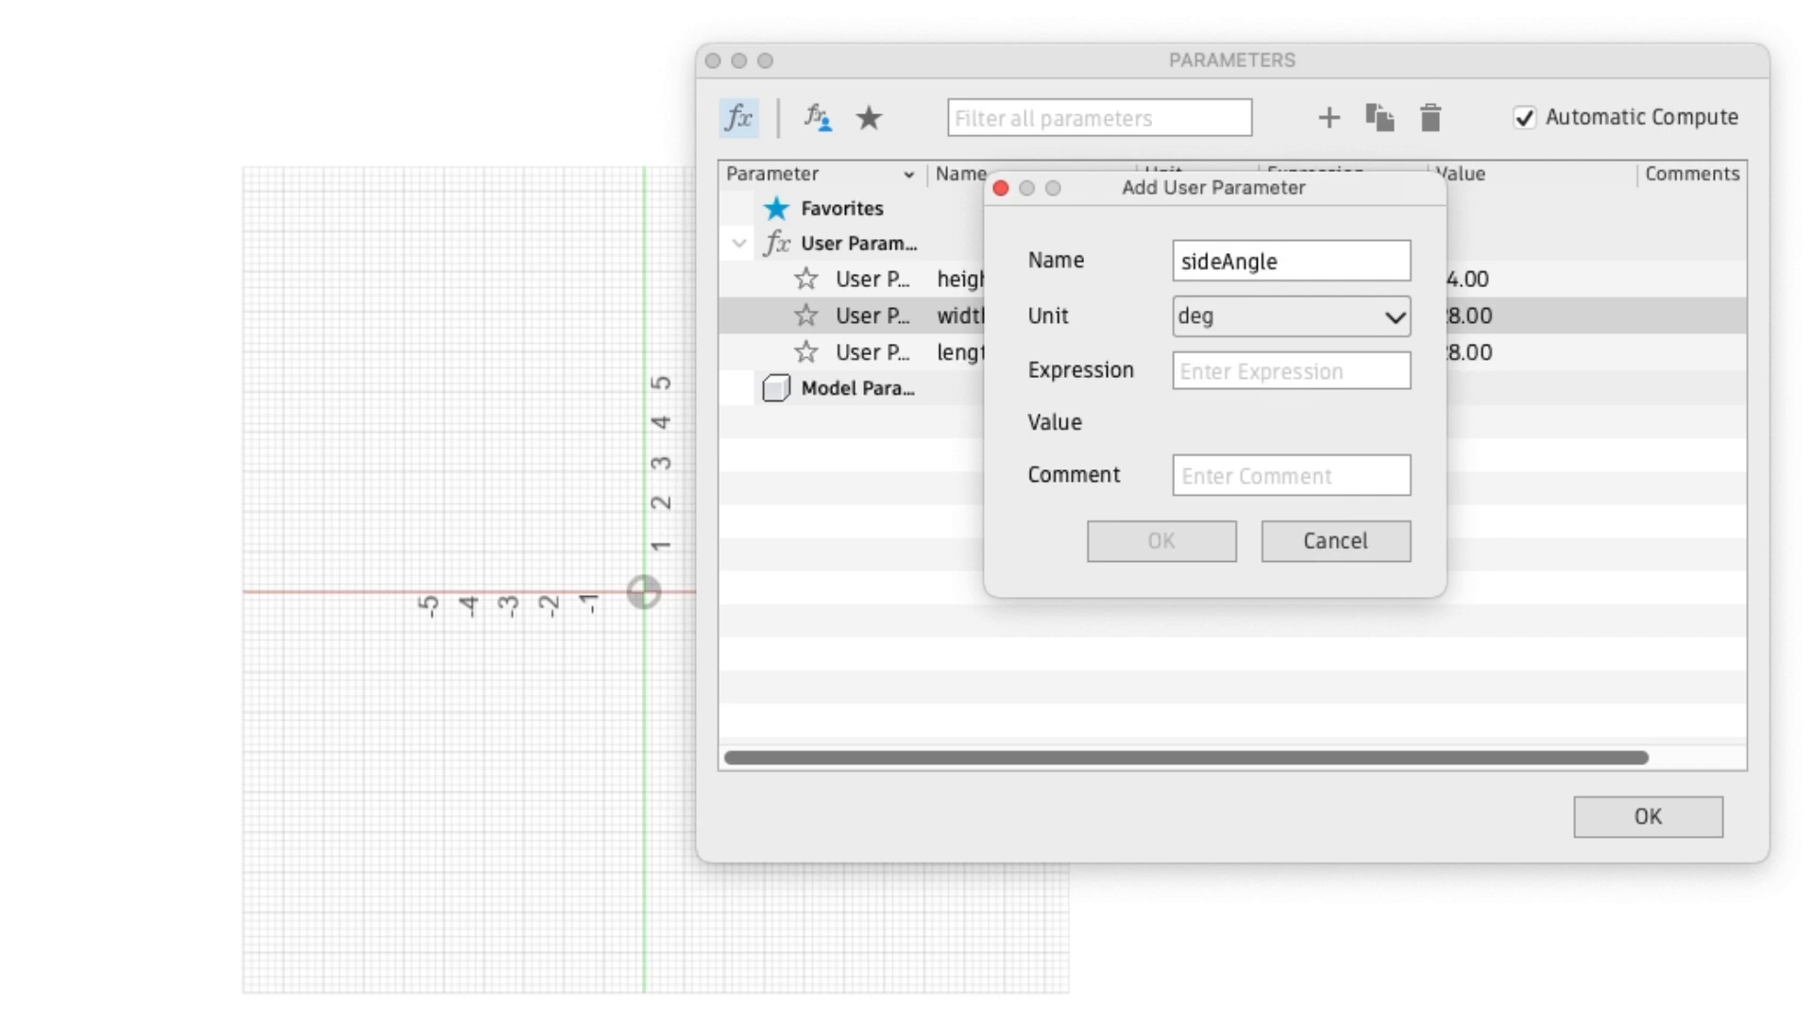
left_click(1290, 370)
type("31.7")
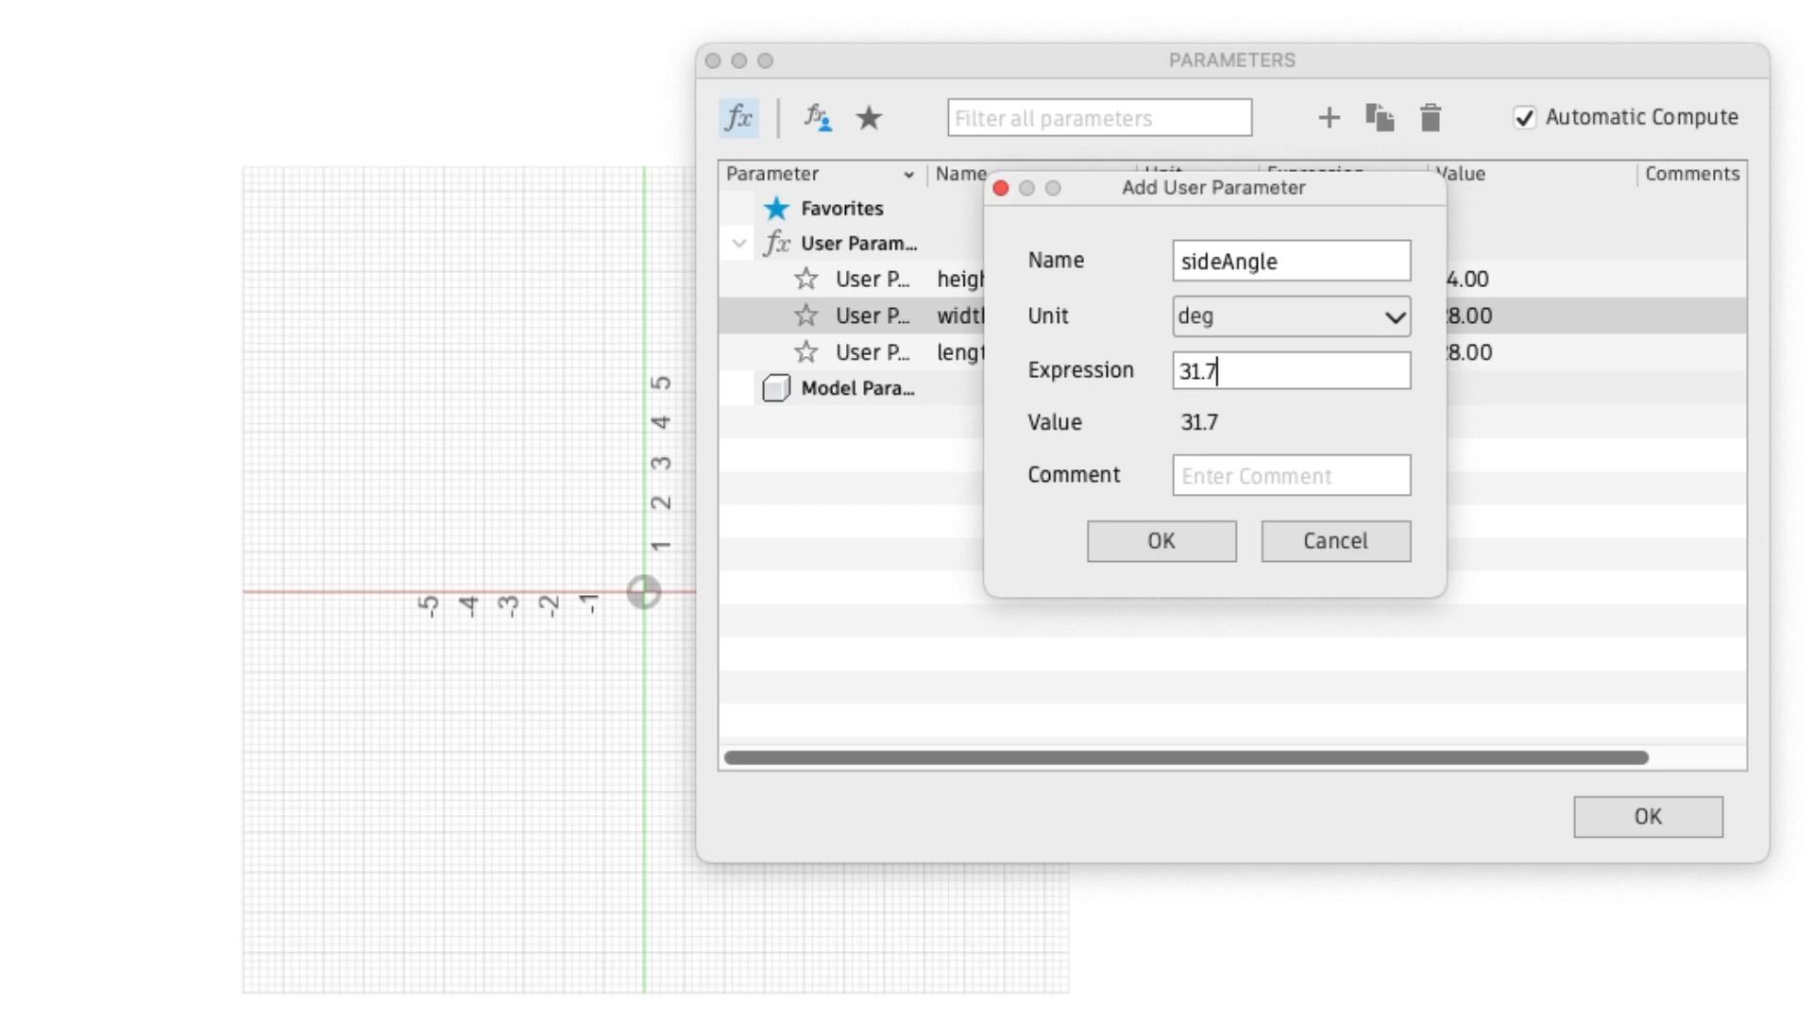
key("Return")
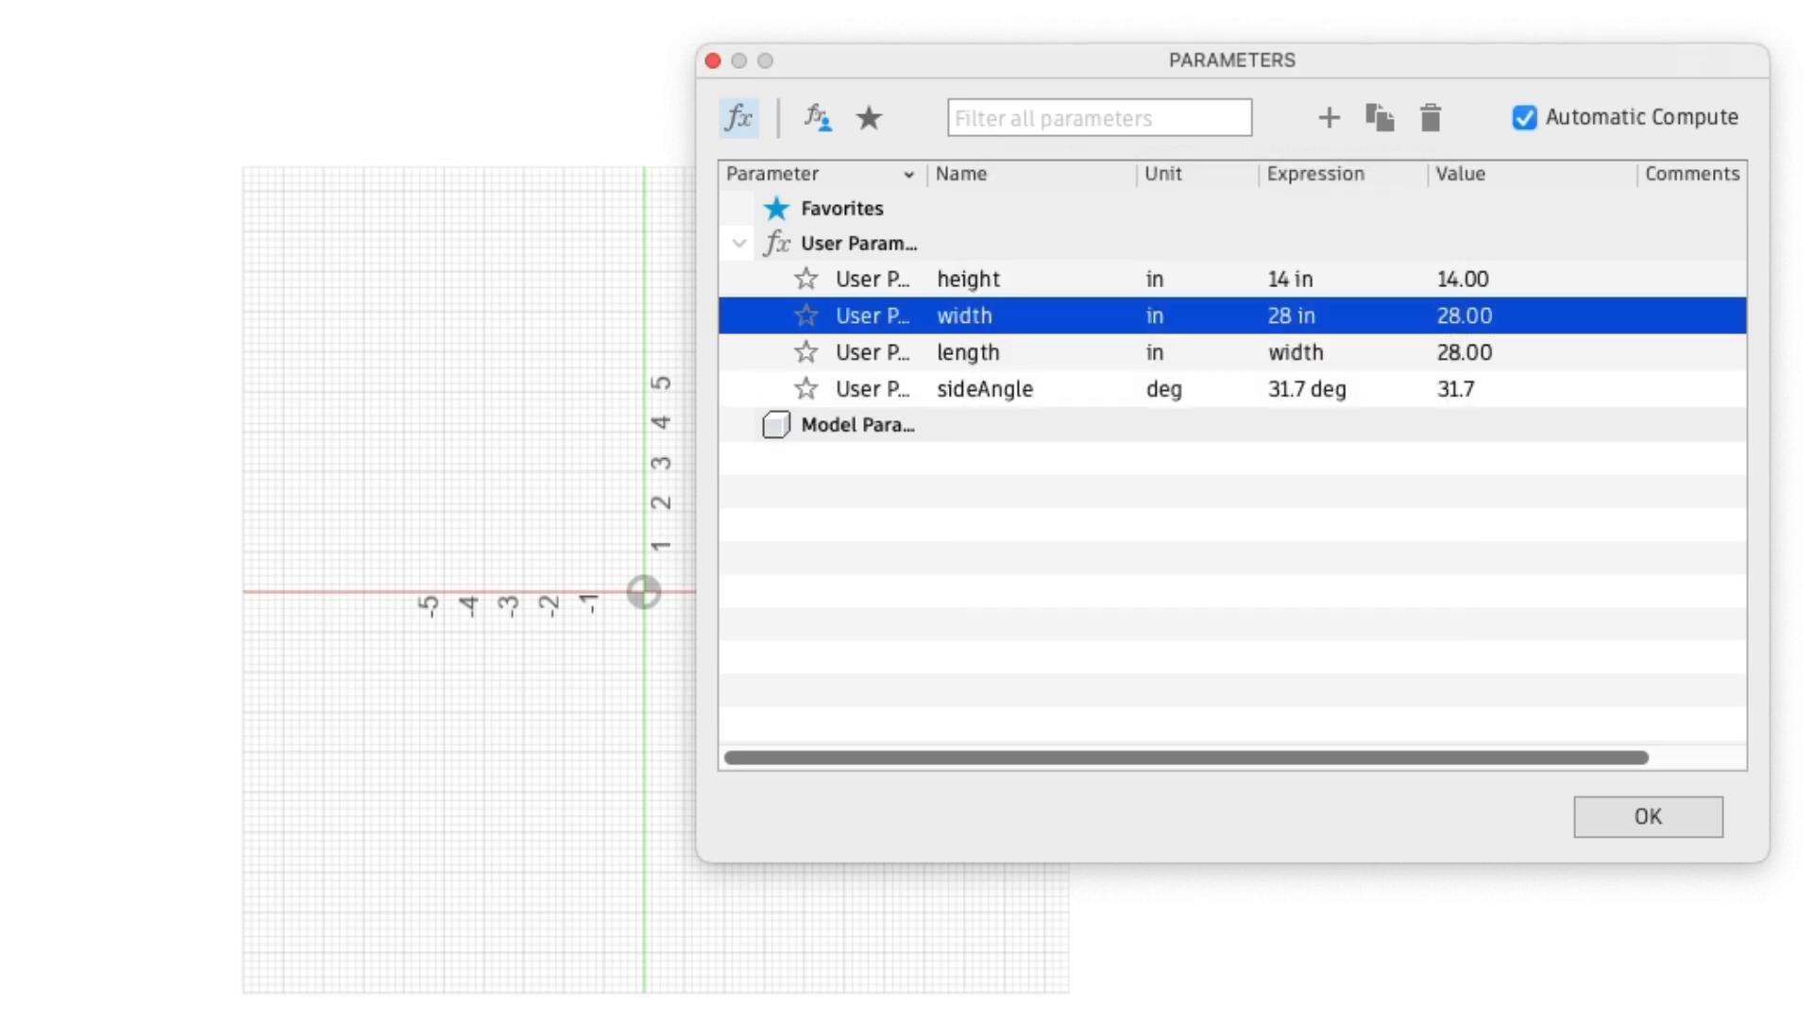
Add a user parameter named "sideAngleComplement" in degrees with the expression 90-sideAngle
left_click(1329, 117)
type("sideAn")
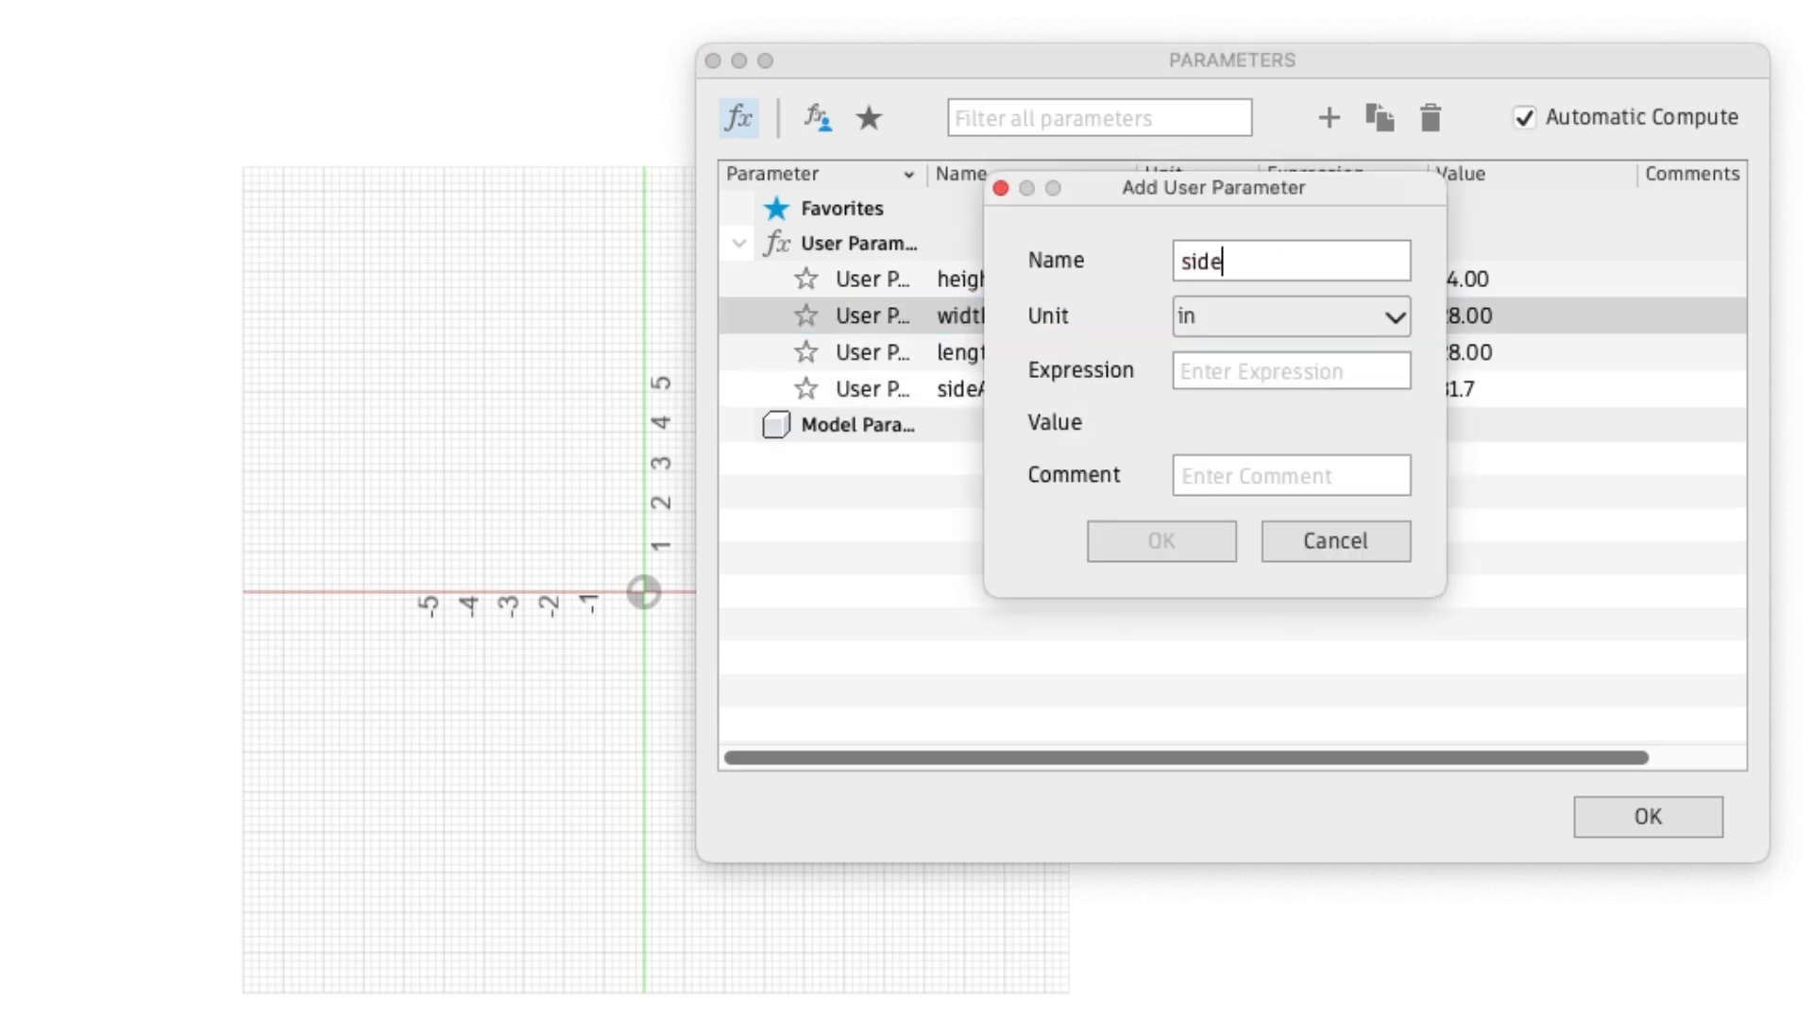
type("gleComplement")
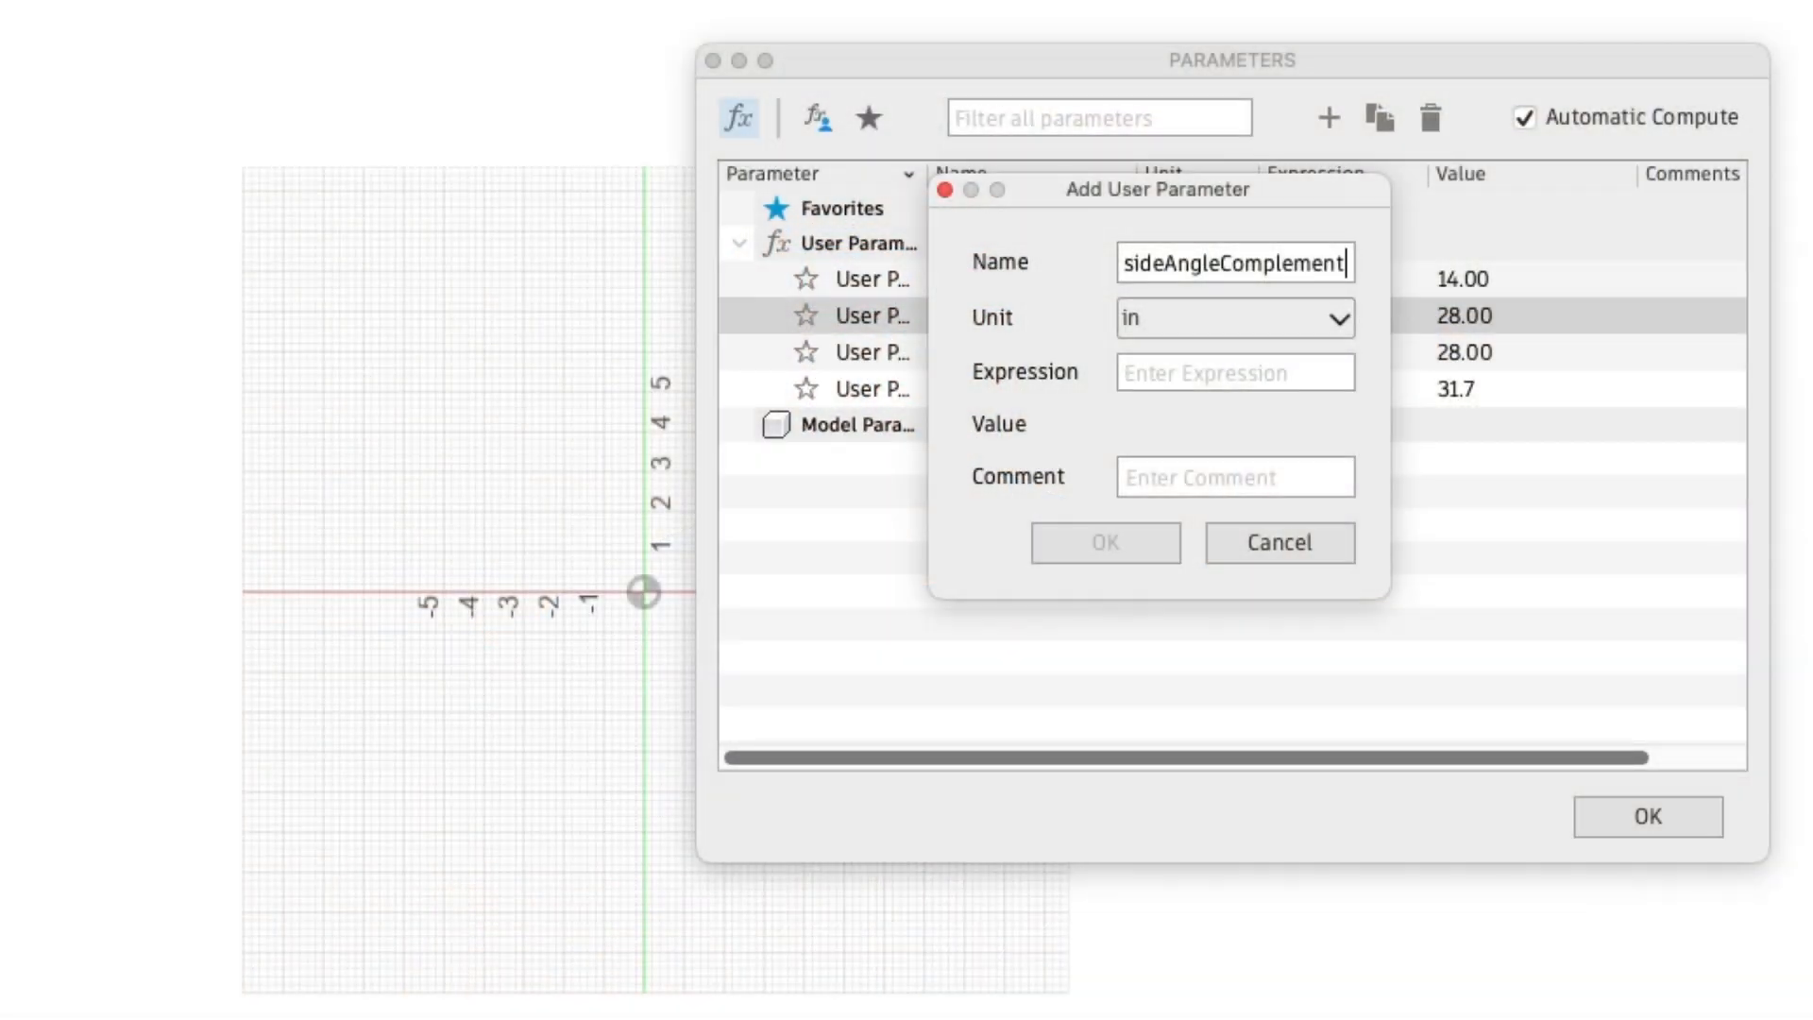
left_click(1339, 319)
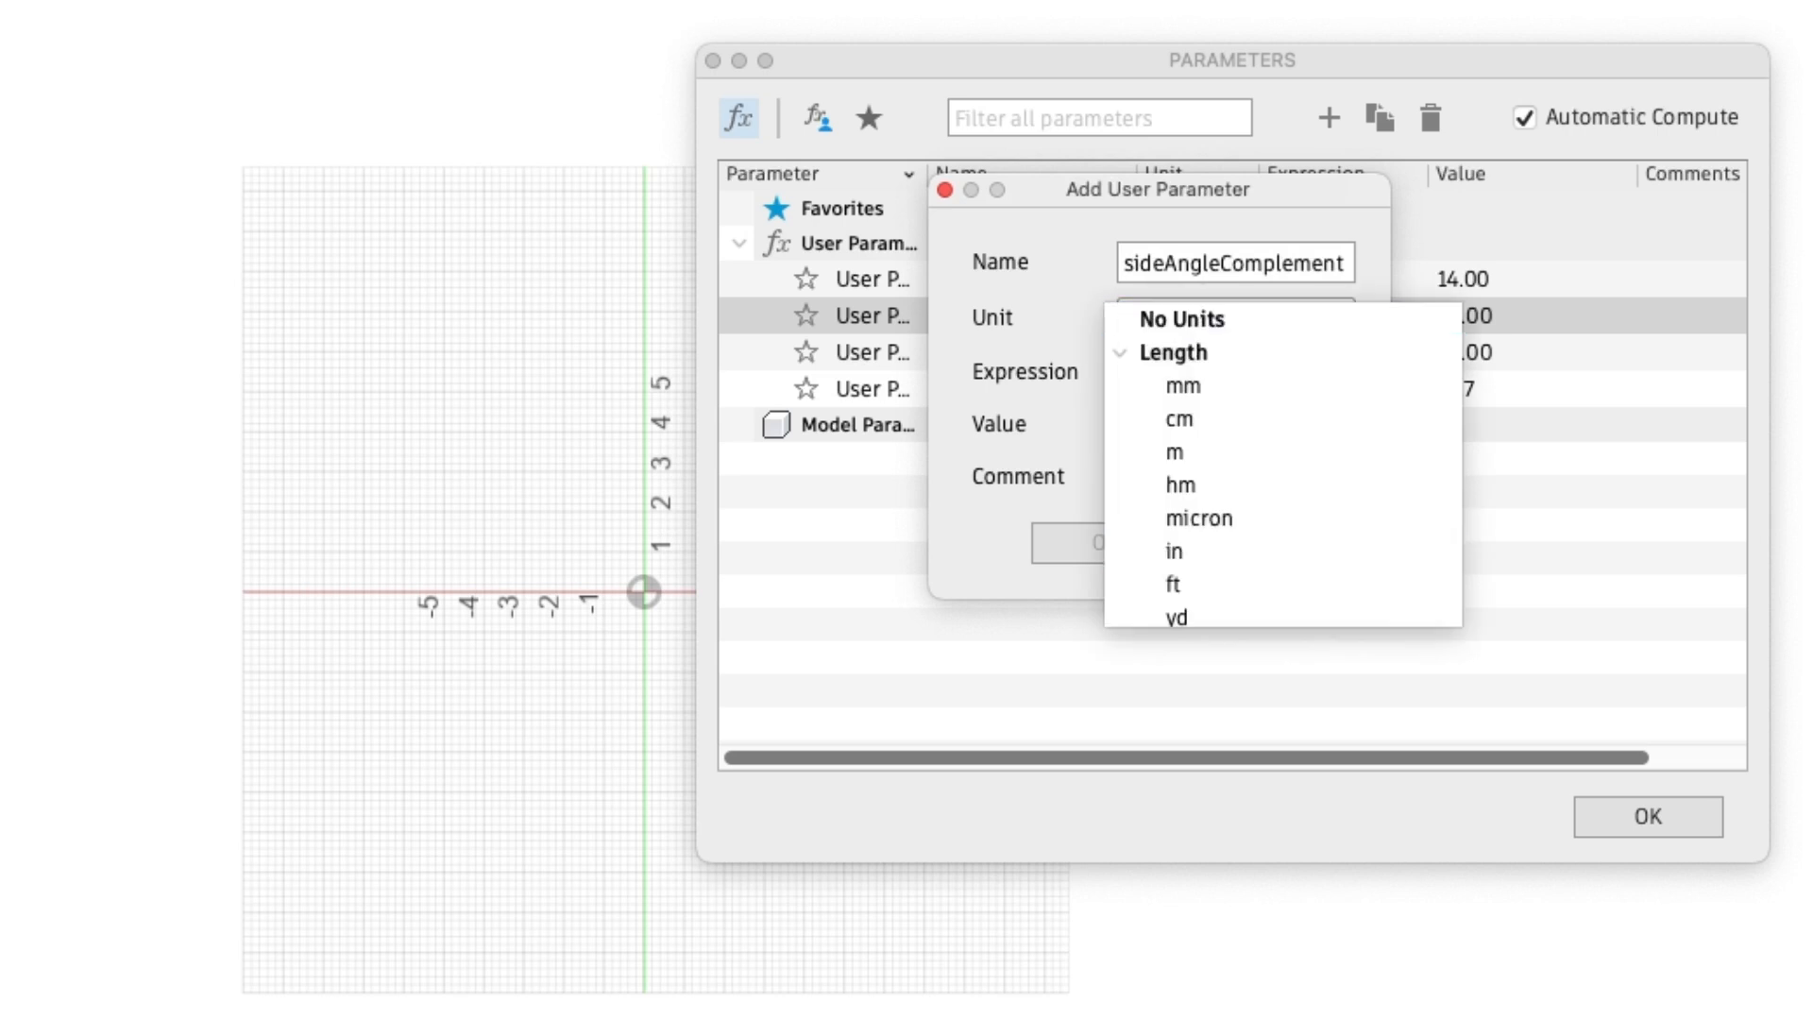
left_click(1120, 353)
left_click(1184, 452)
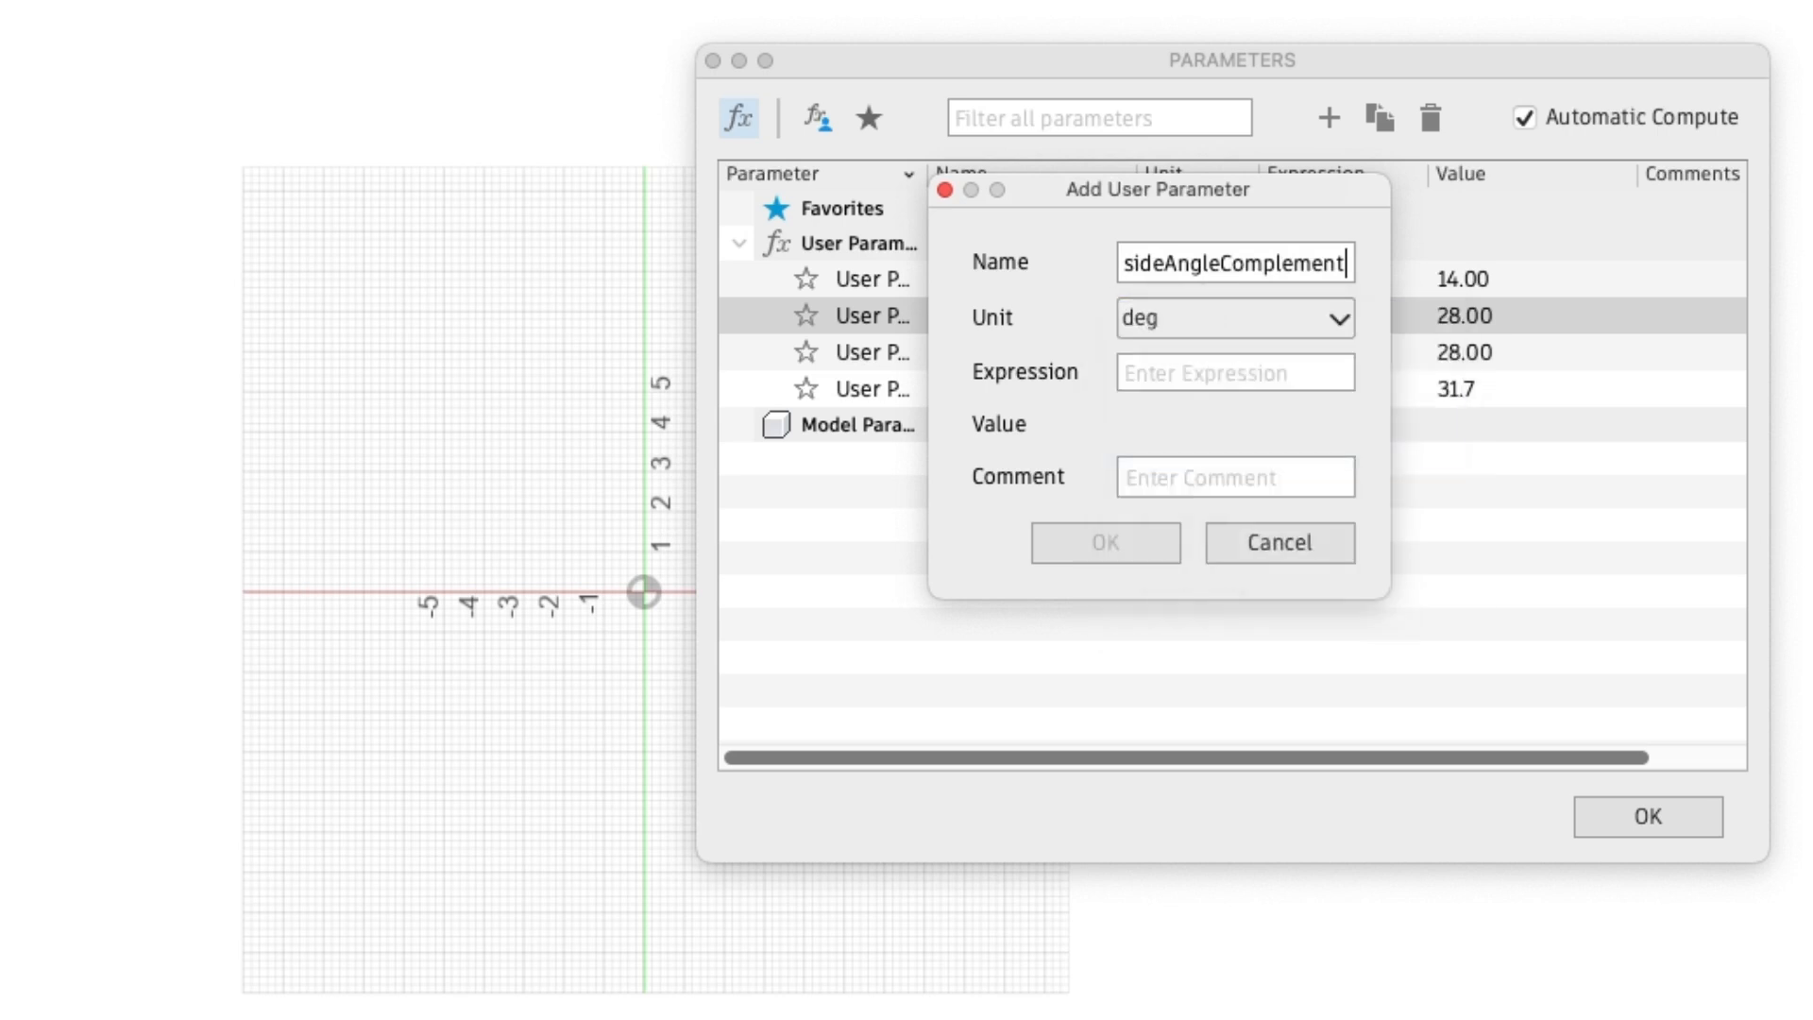
left_click(1218, 373)
type("90")
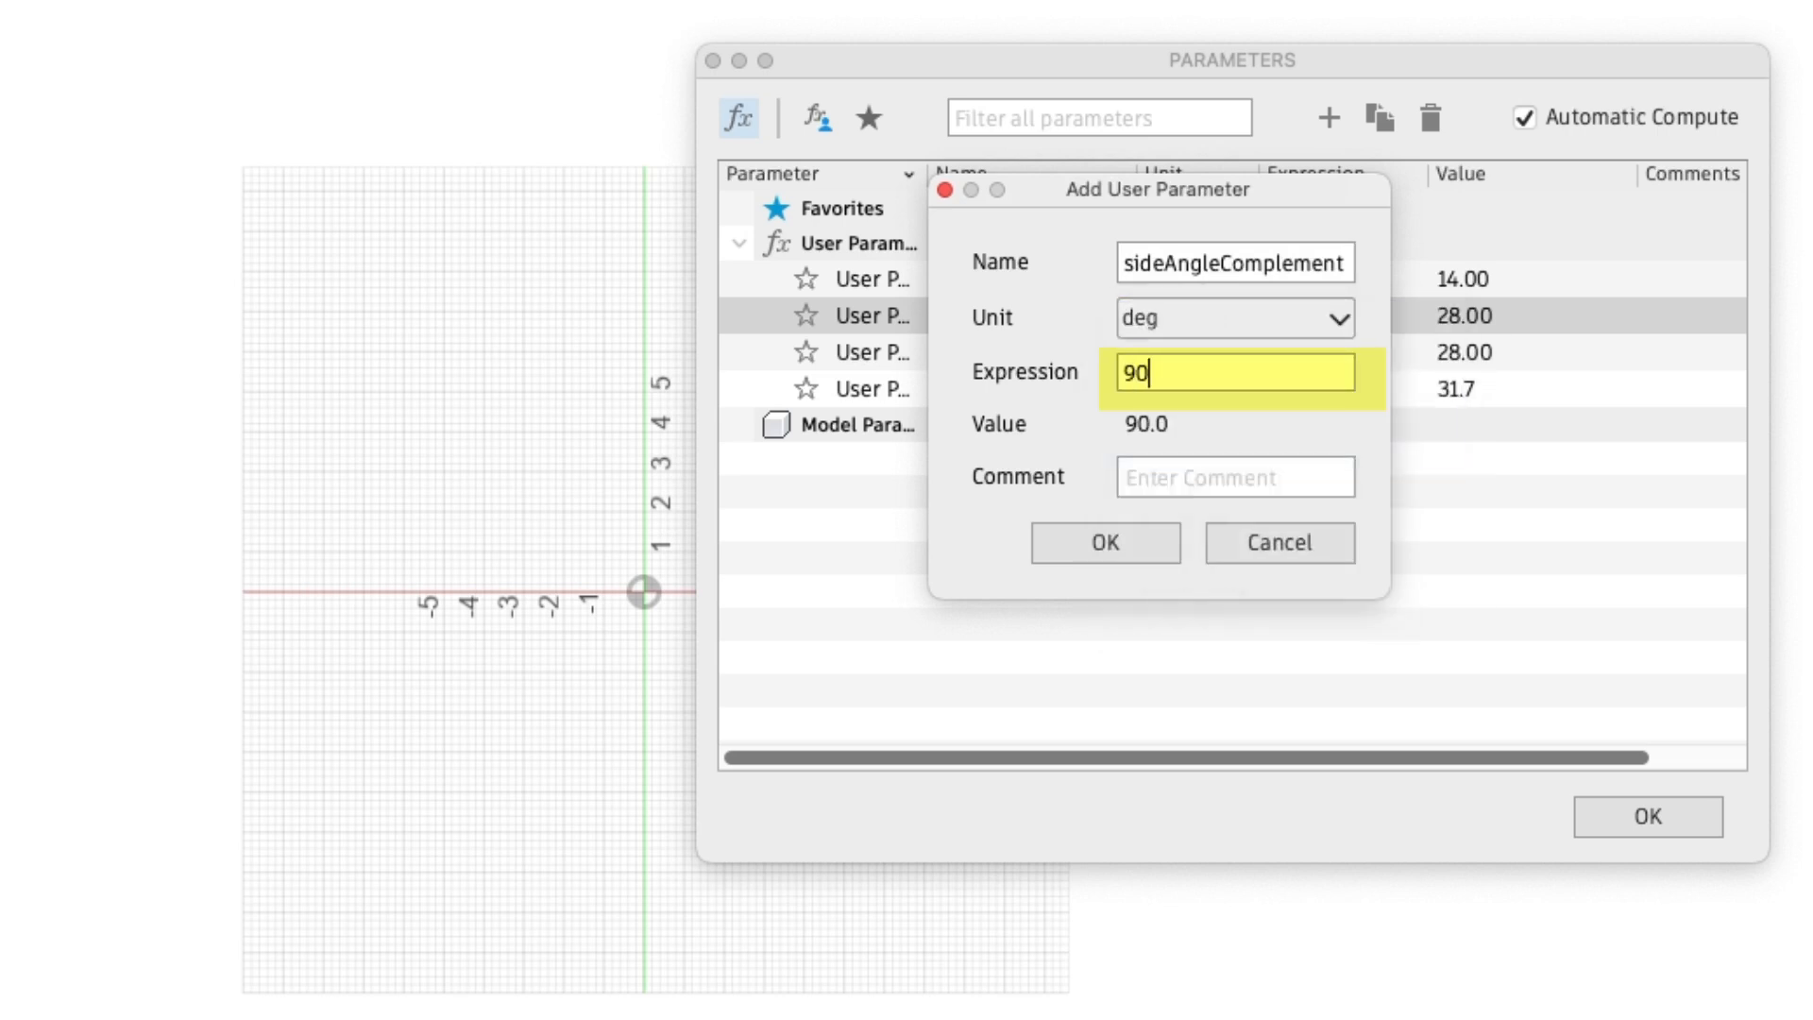
type("-sid")
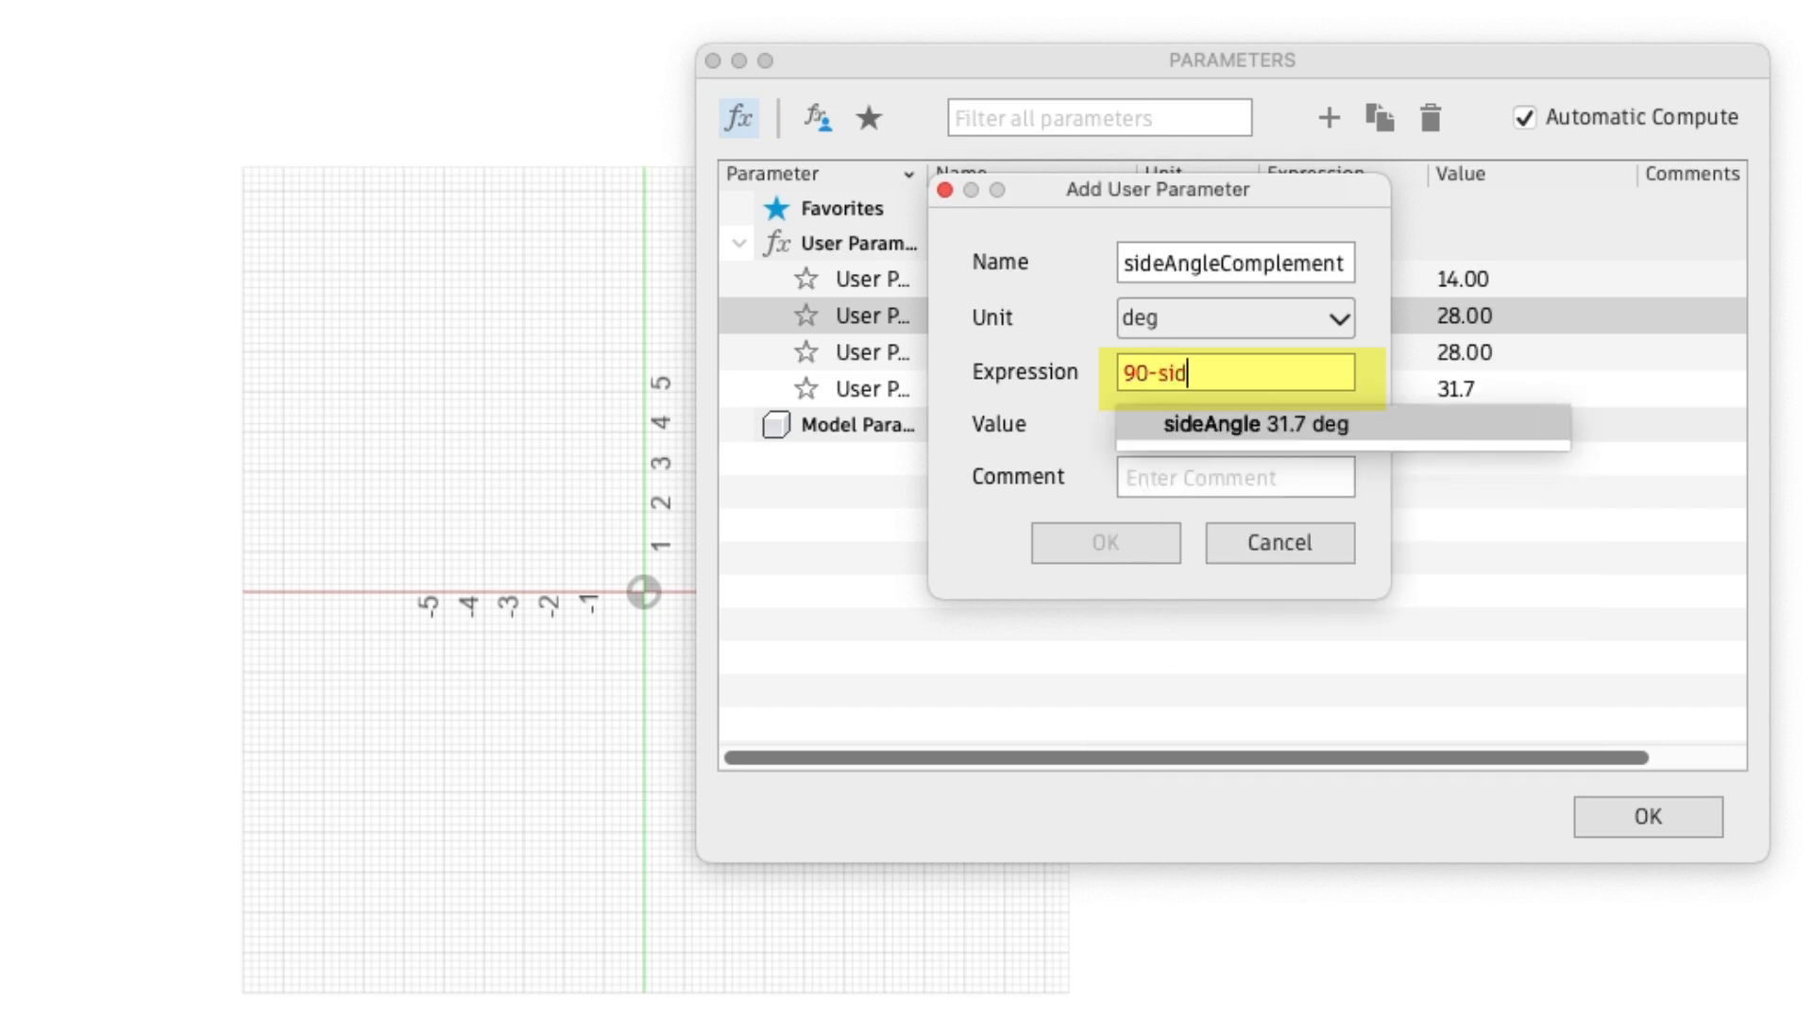
key("Return")
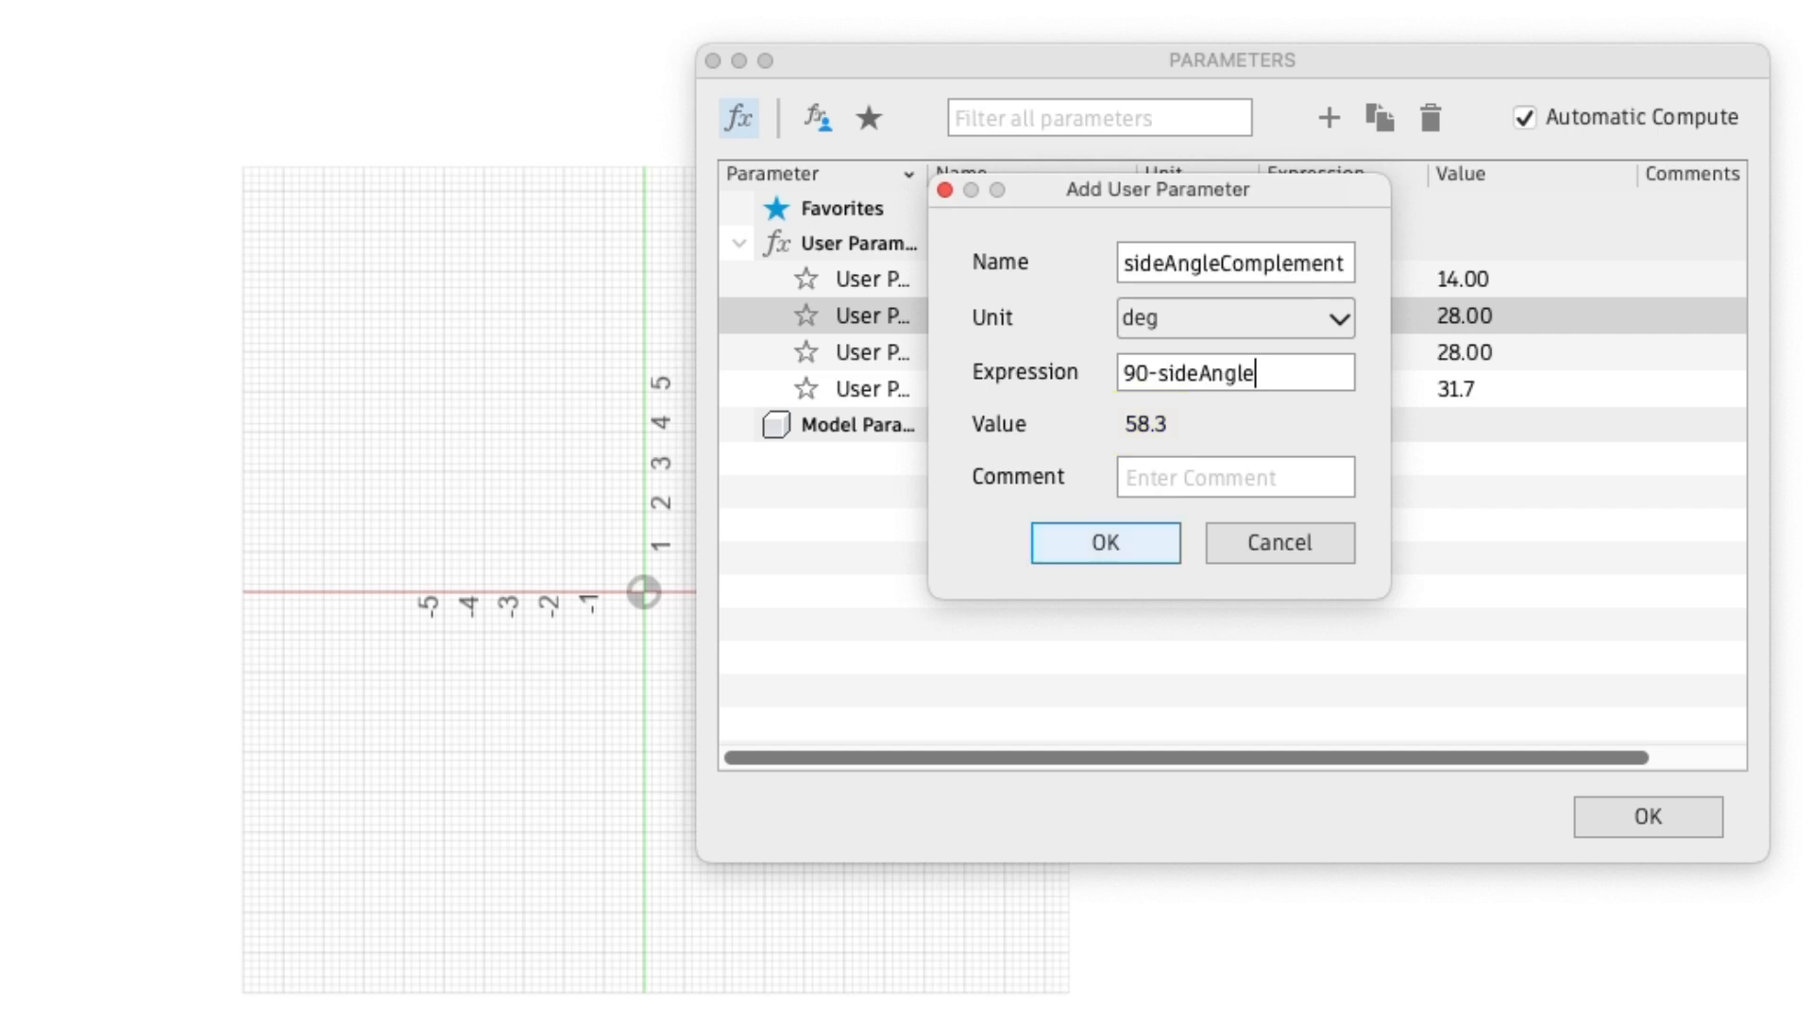
left_click(1104, 542)
Add a user parameter named "thickness" in inches with the expression 1
left_click(1328, 117)
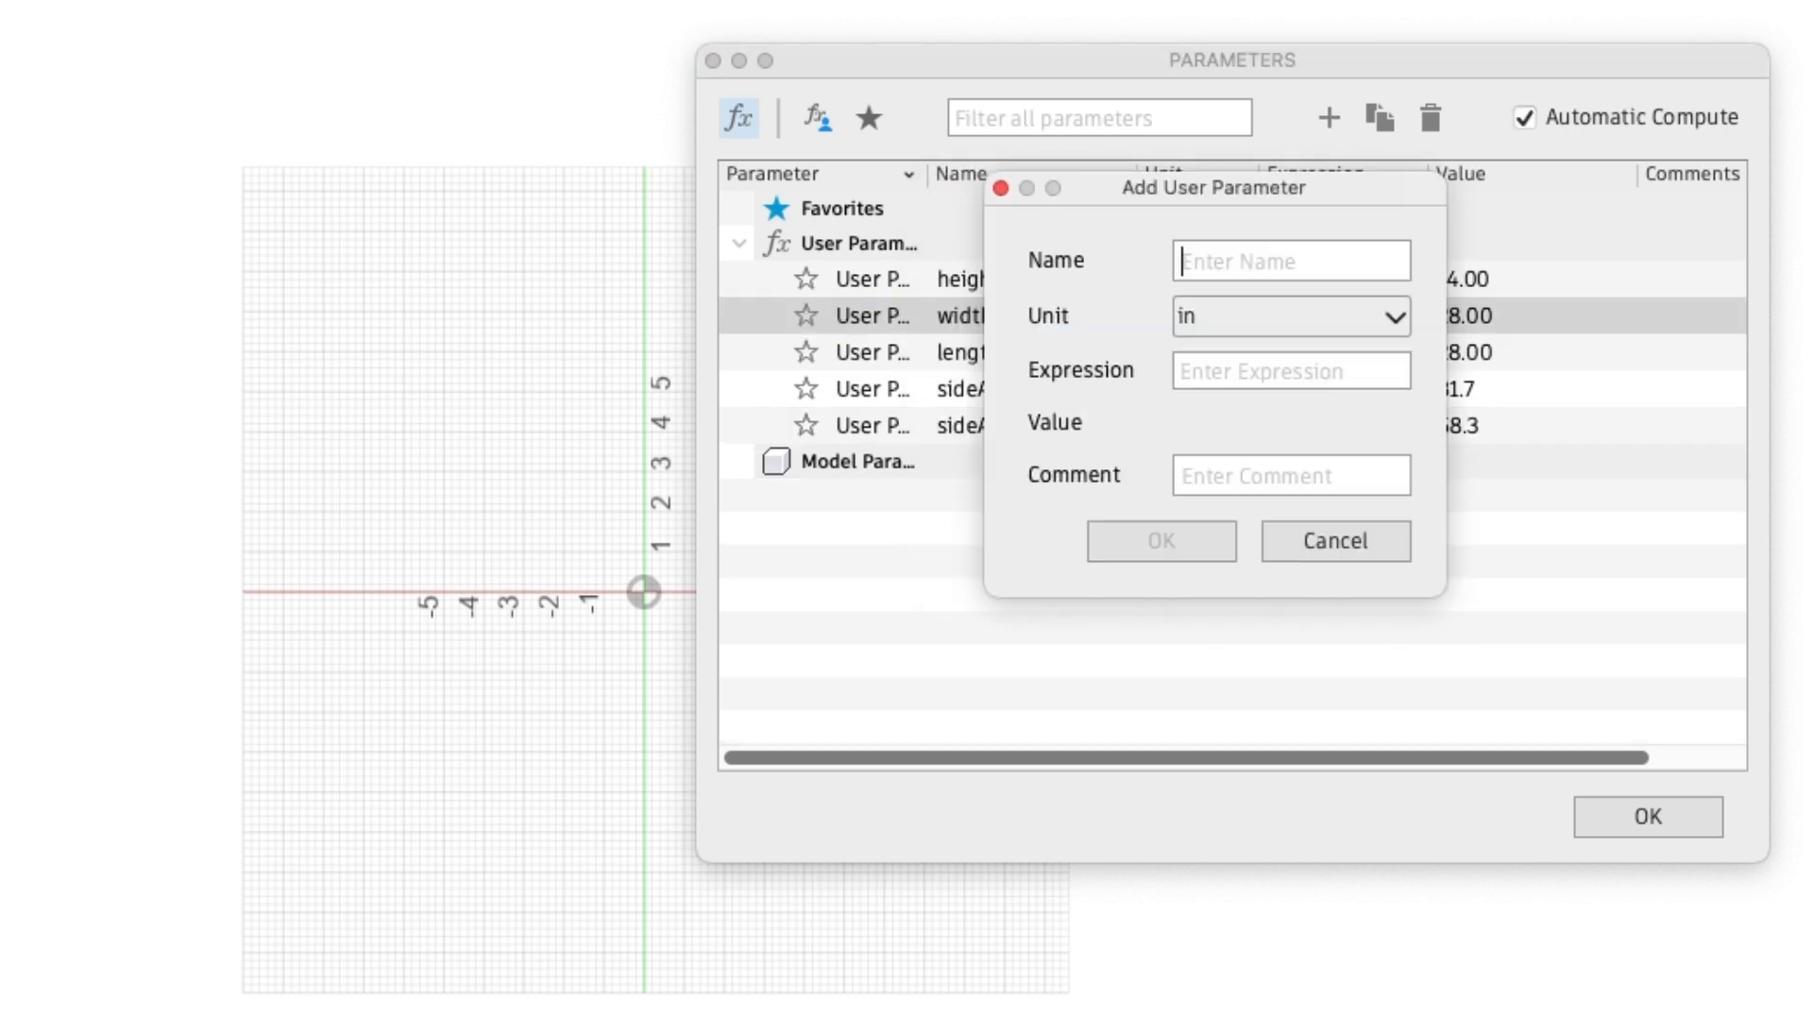
type("thickness")
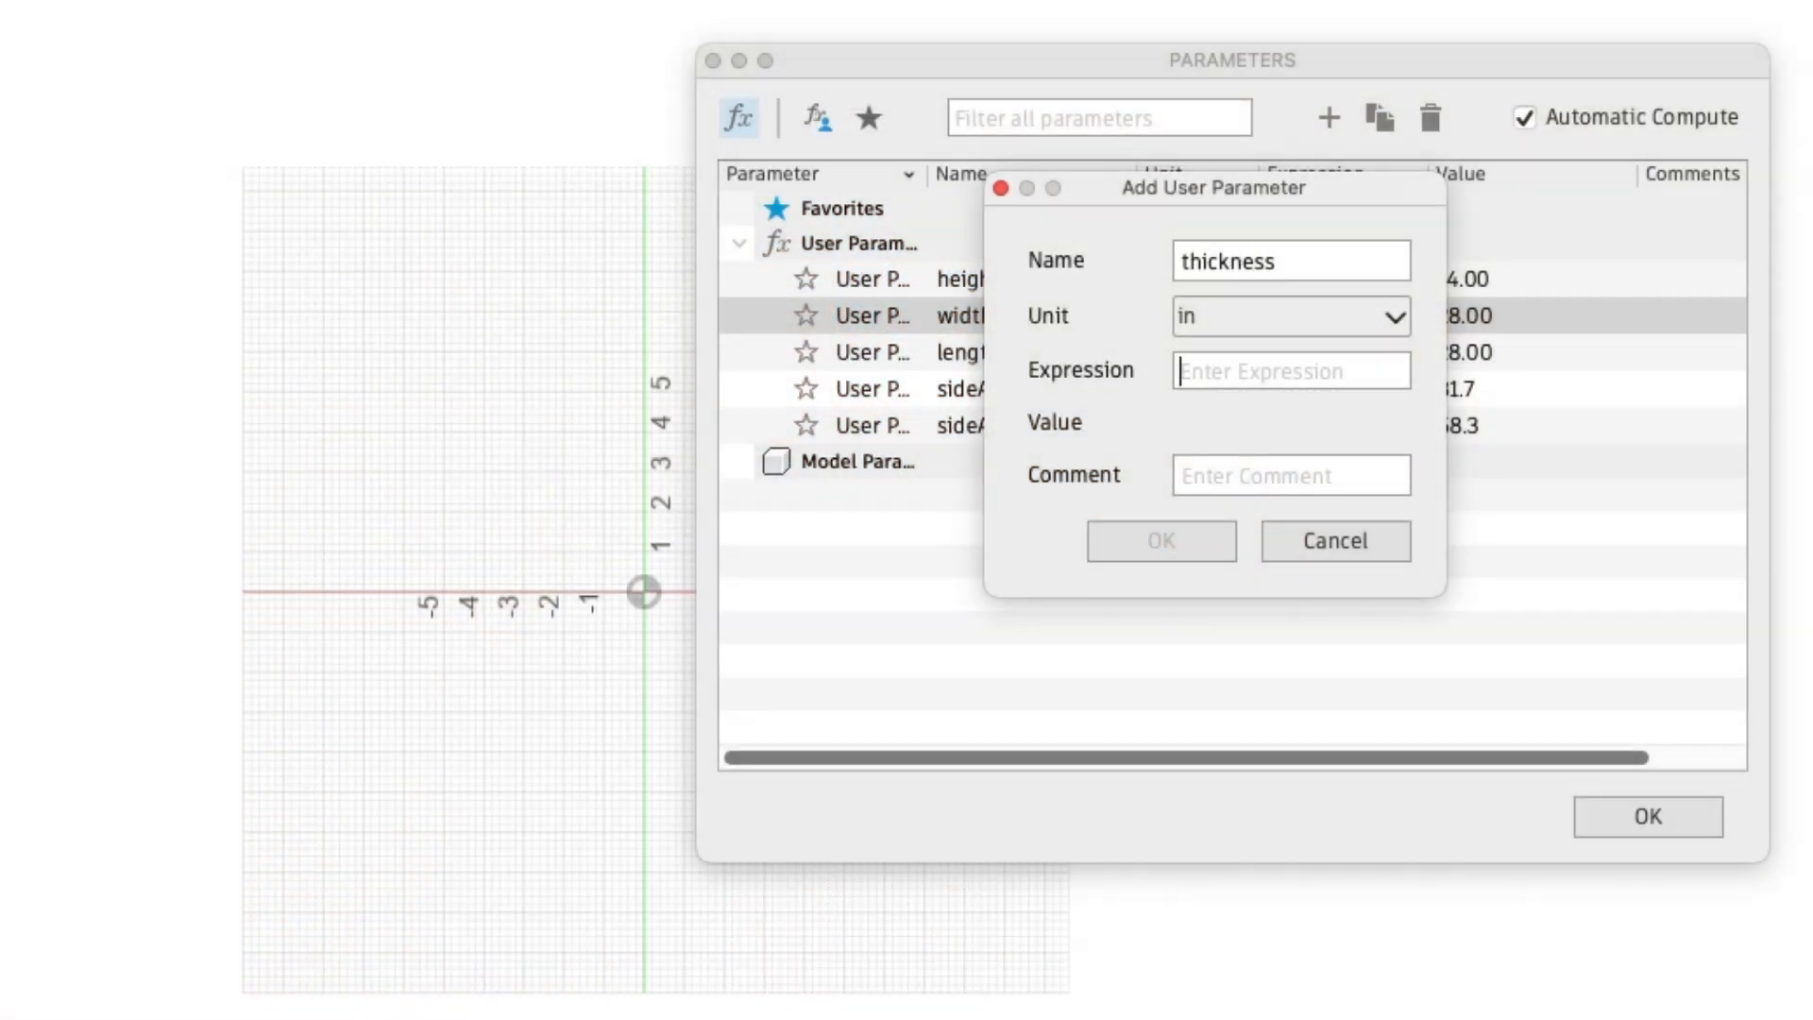
type("1")
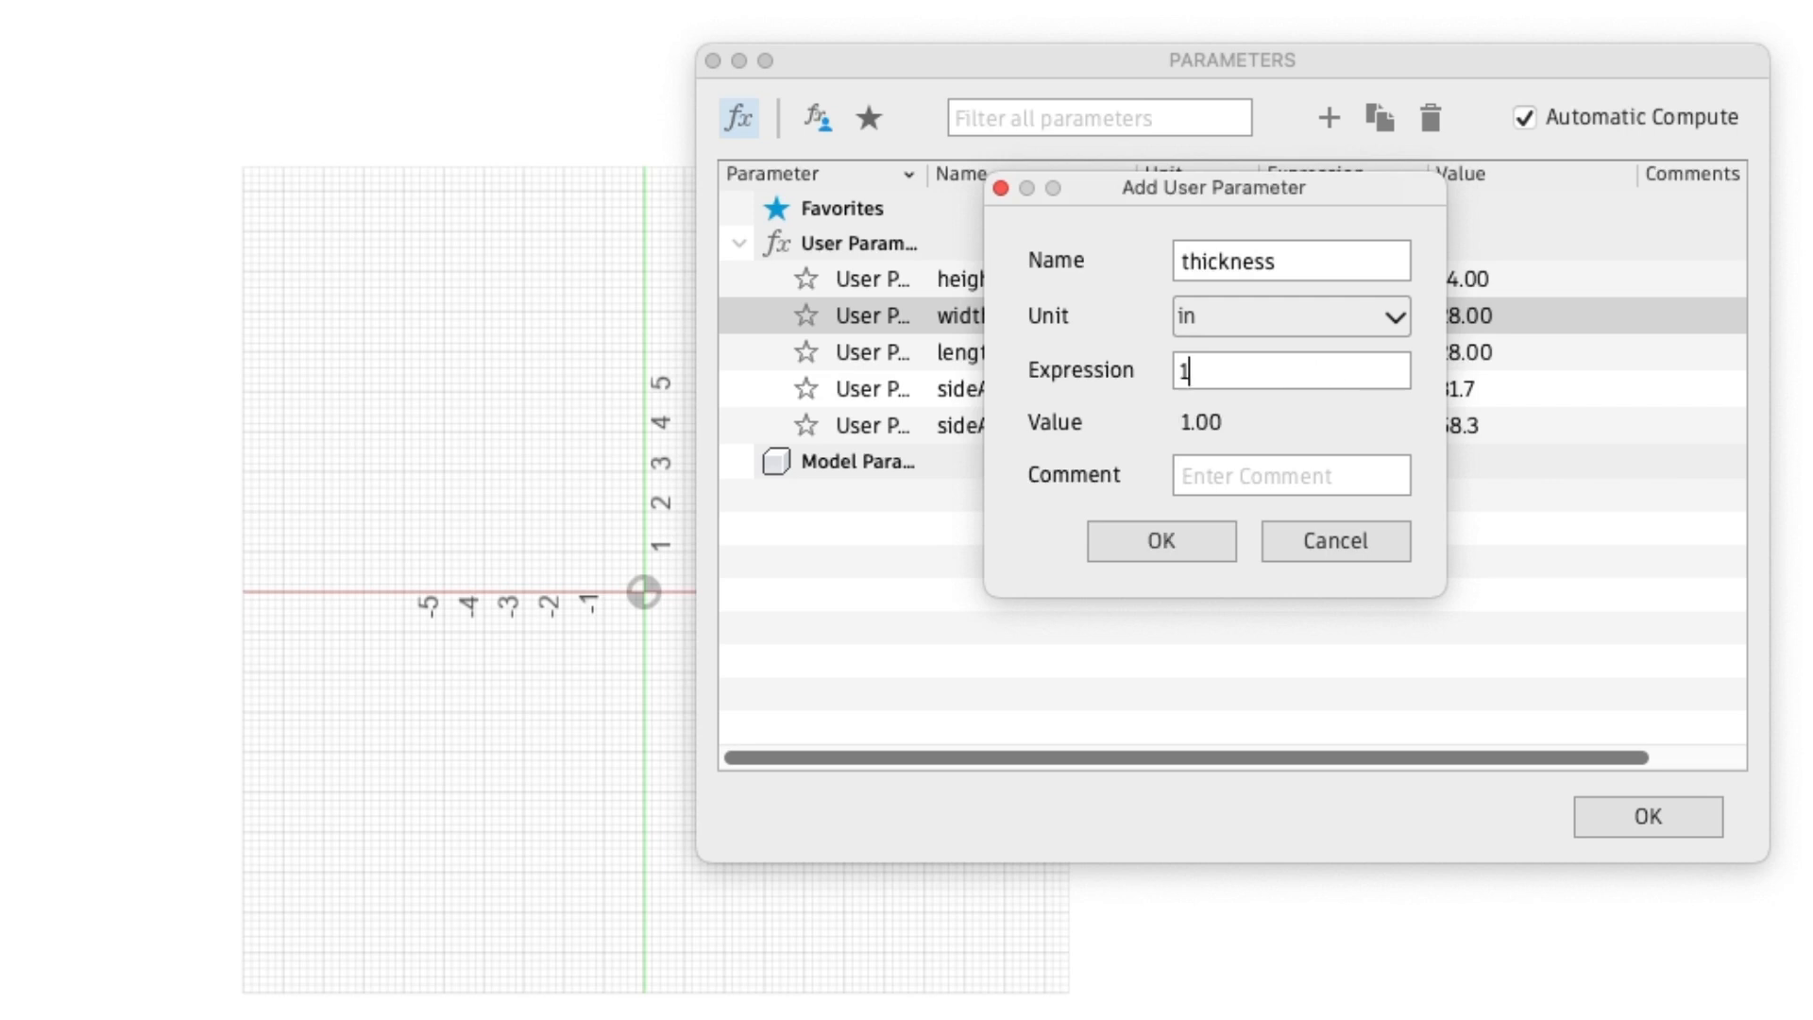
key("Return")
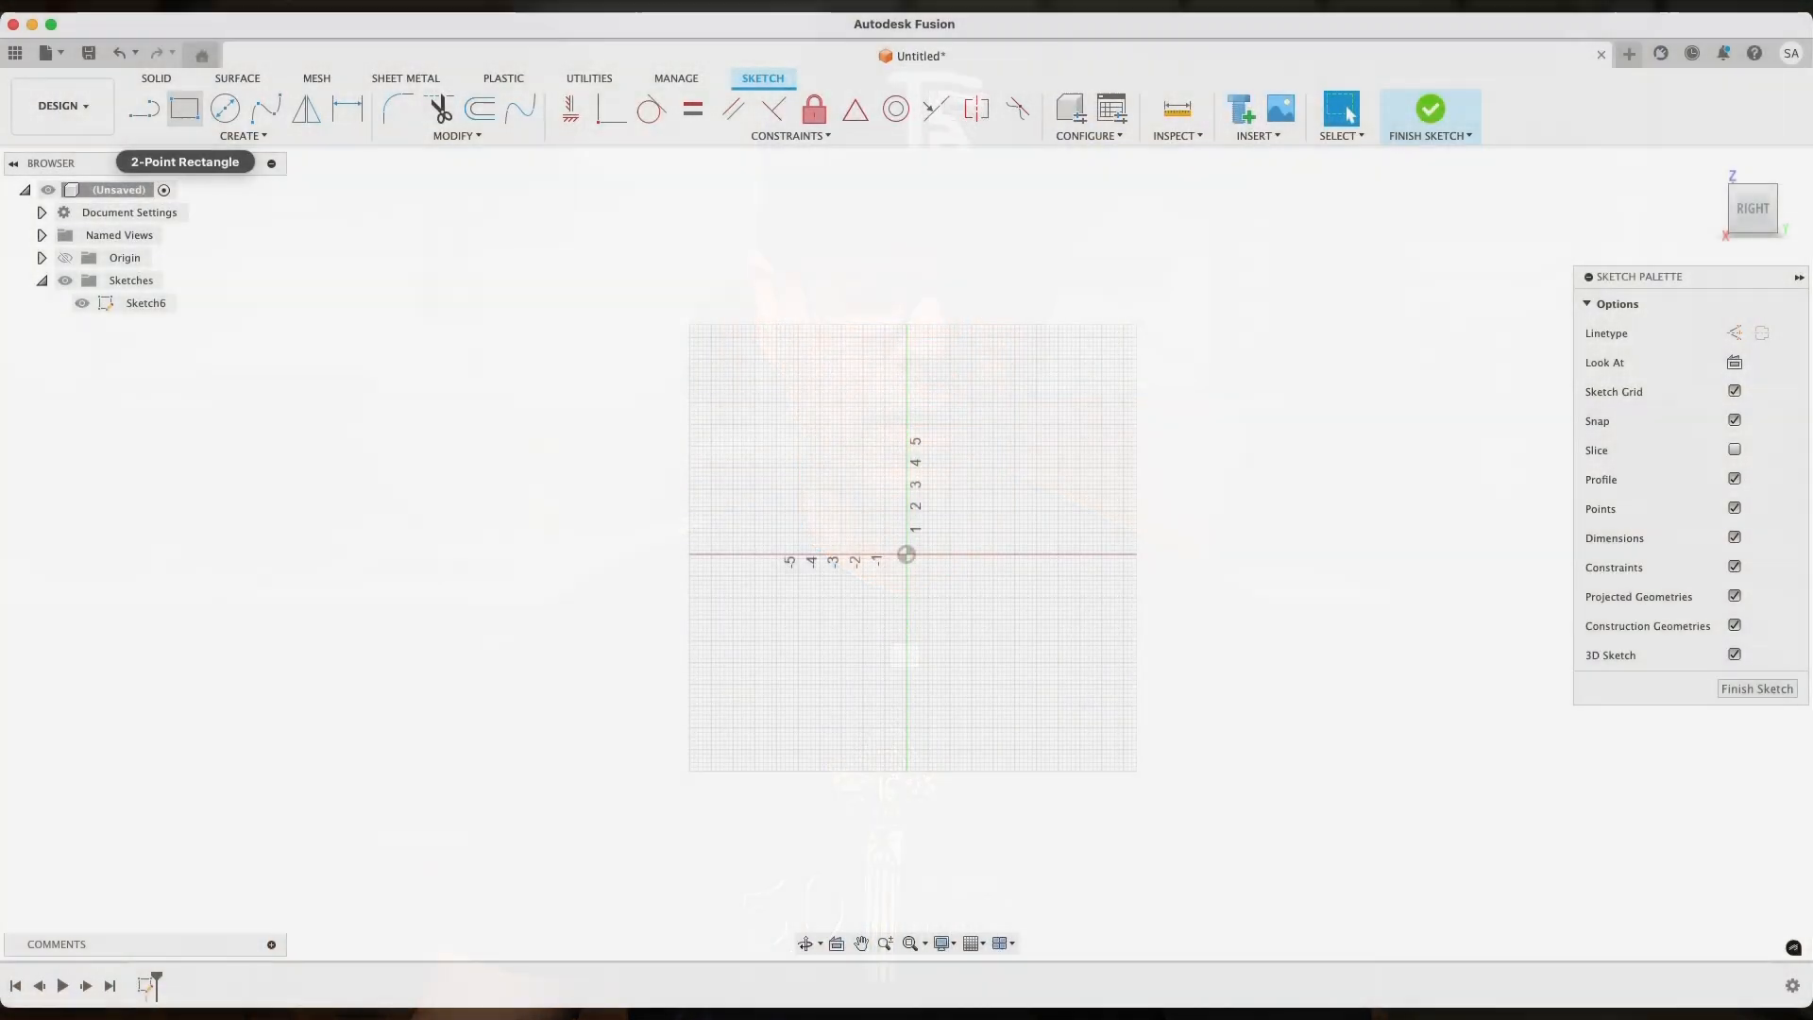
Sketch a two-point rectangle from the origin below the horizontal axis, with both sides set to the height parameter
key("r")
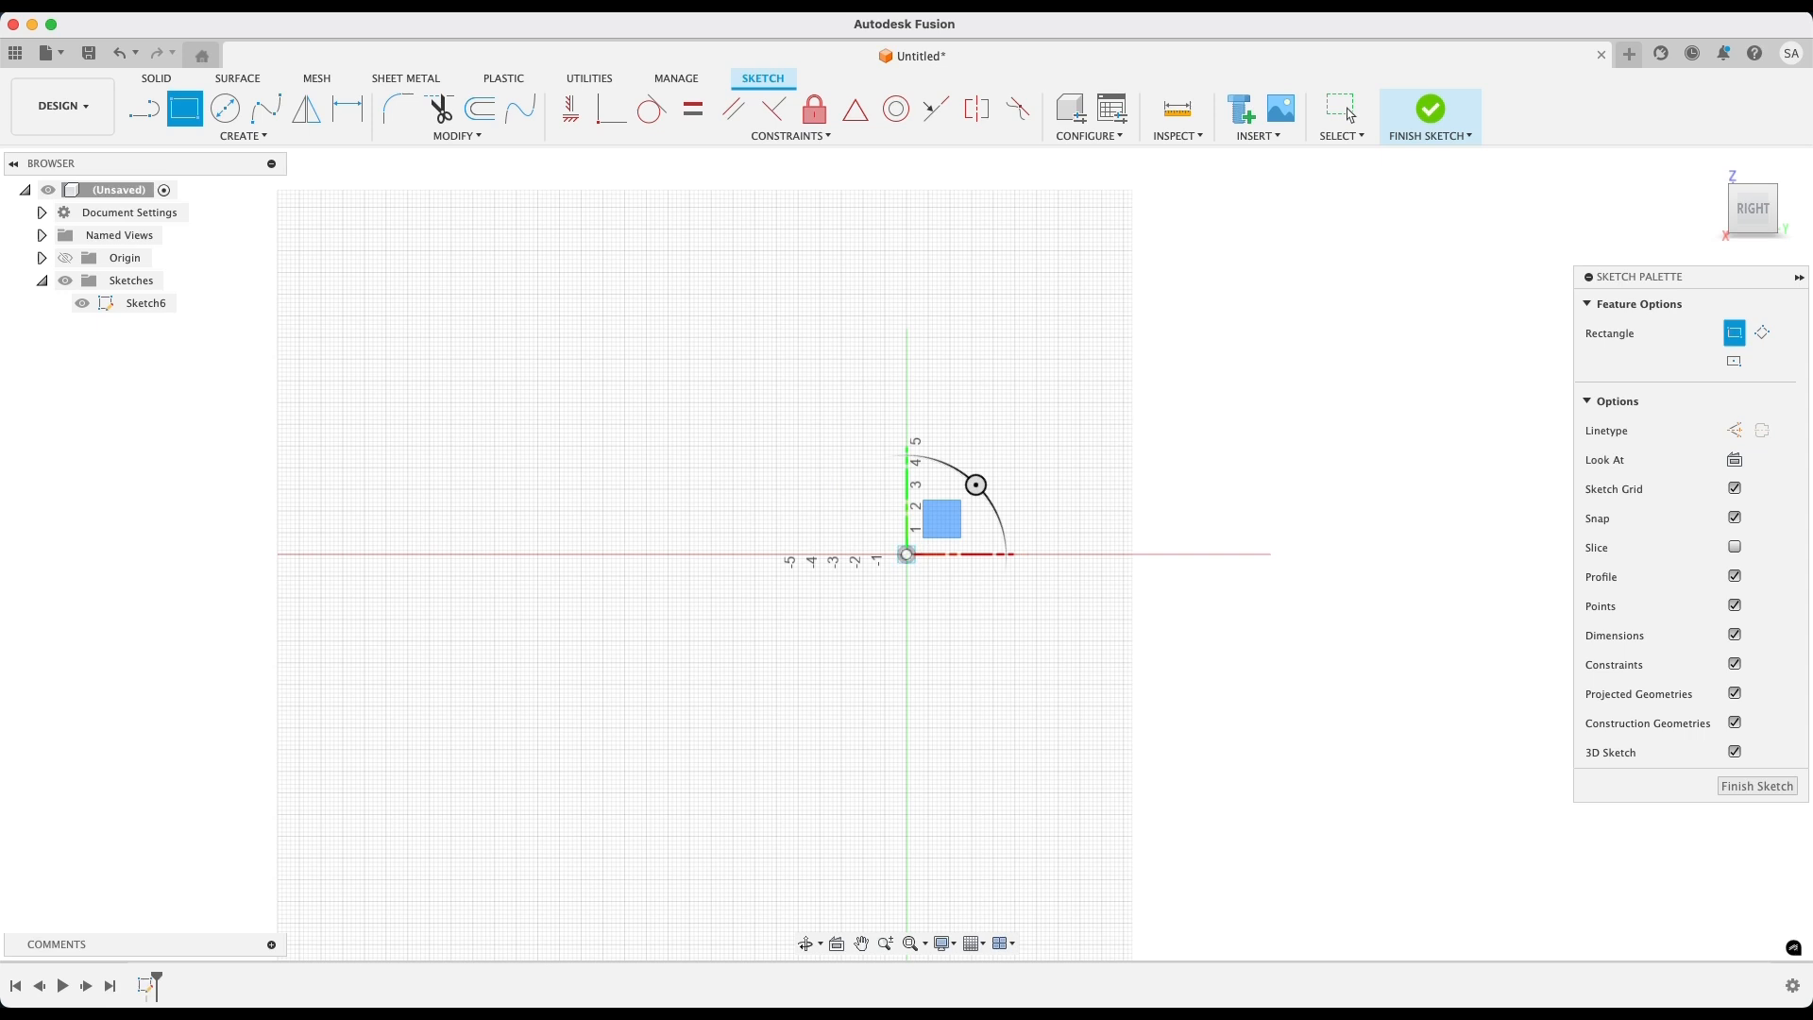
left_click(907, 554)
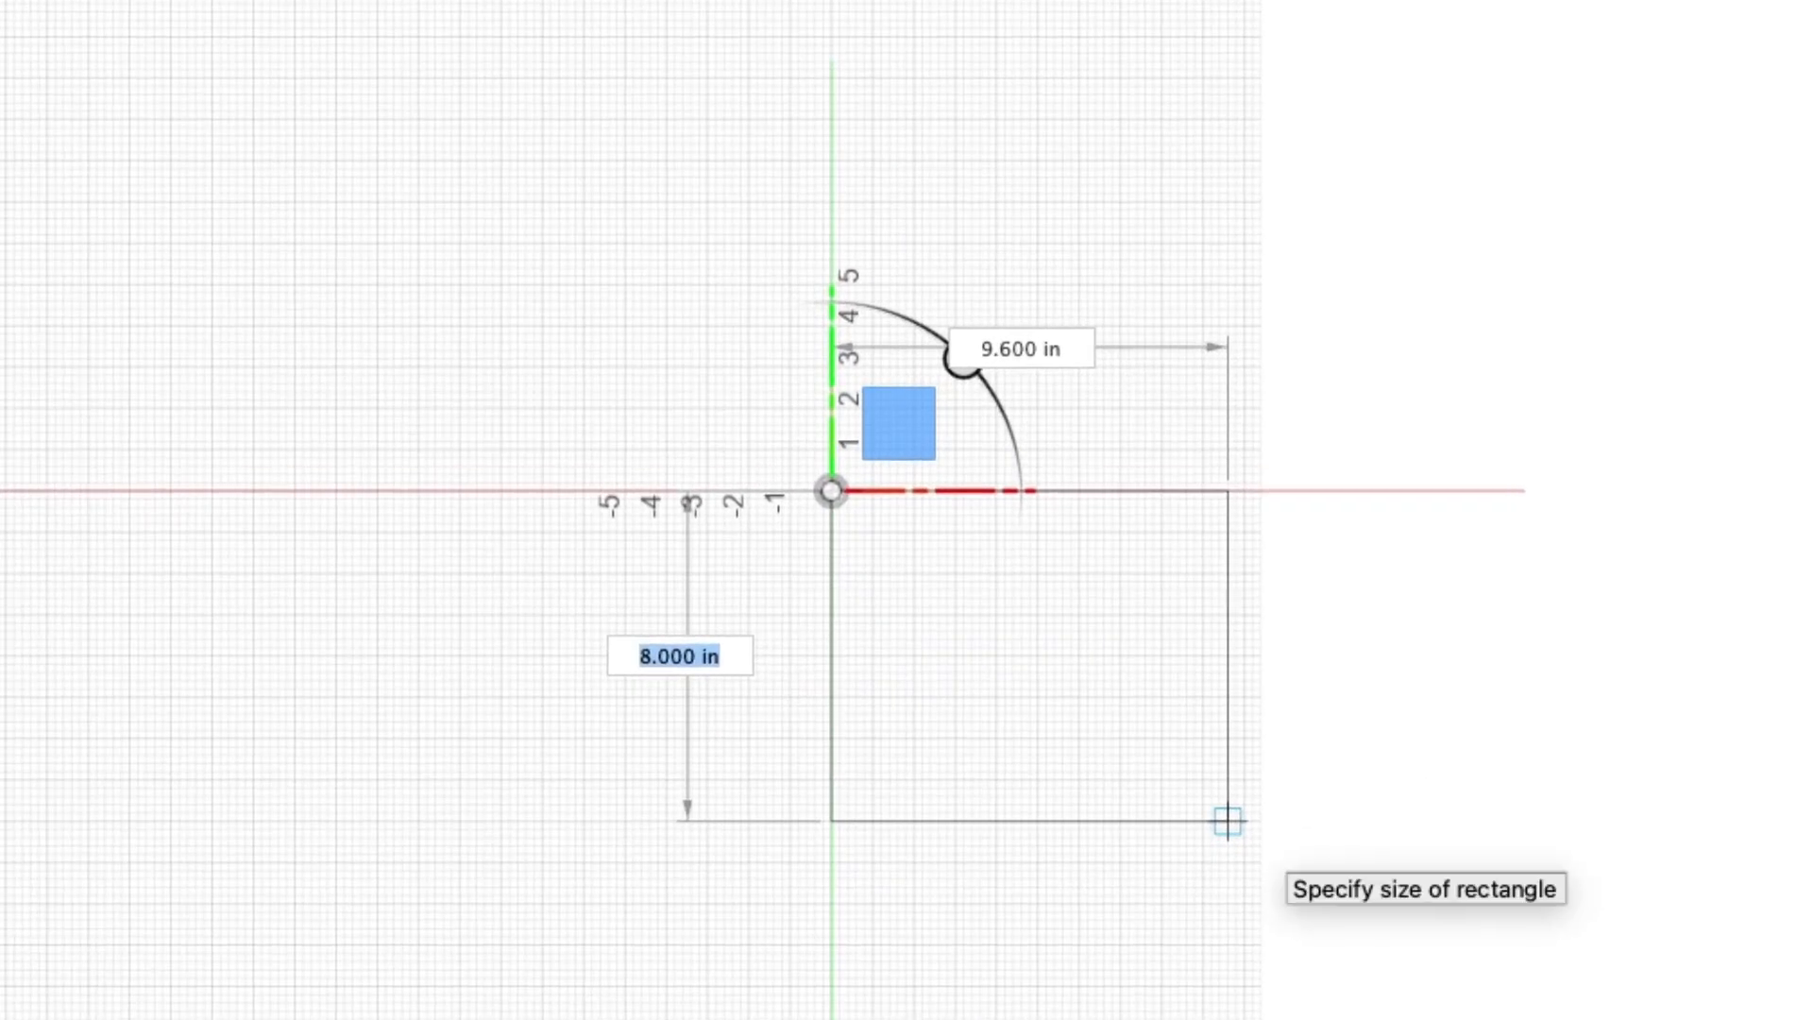
type("heigh")
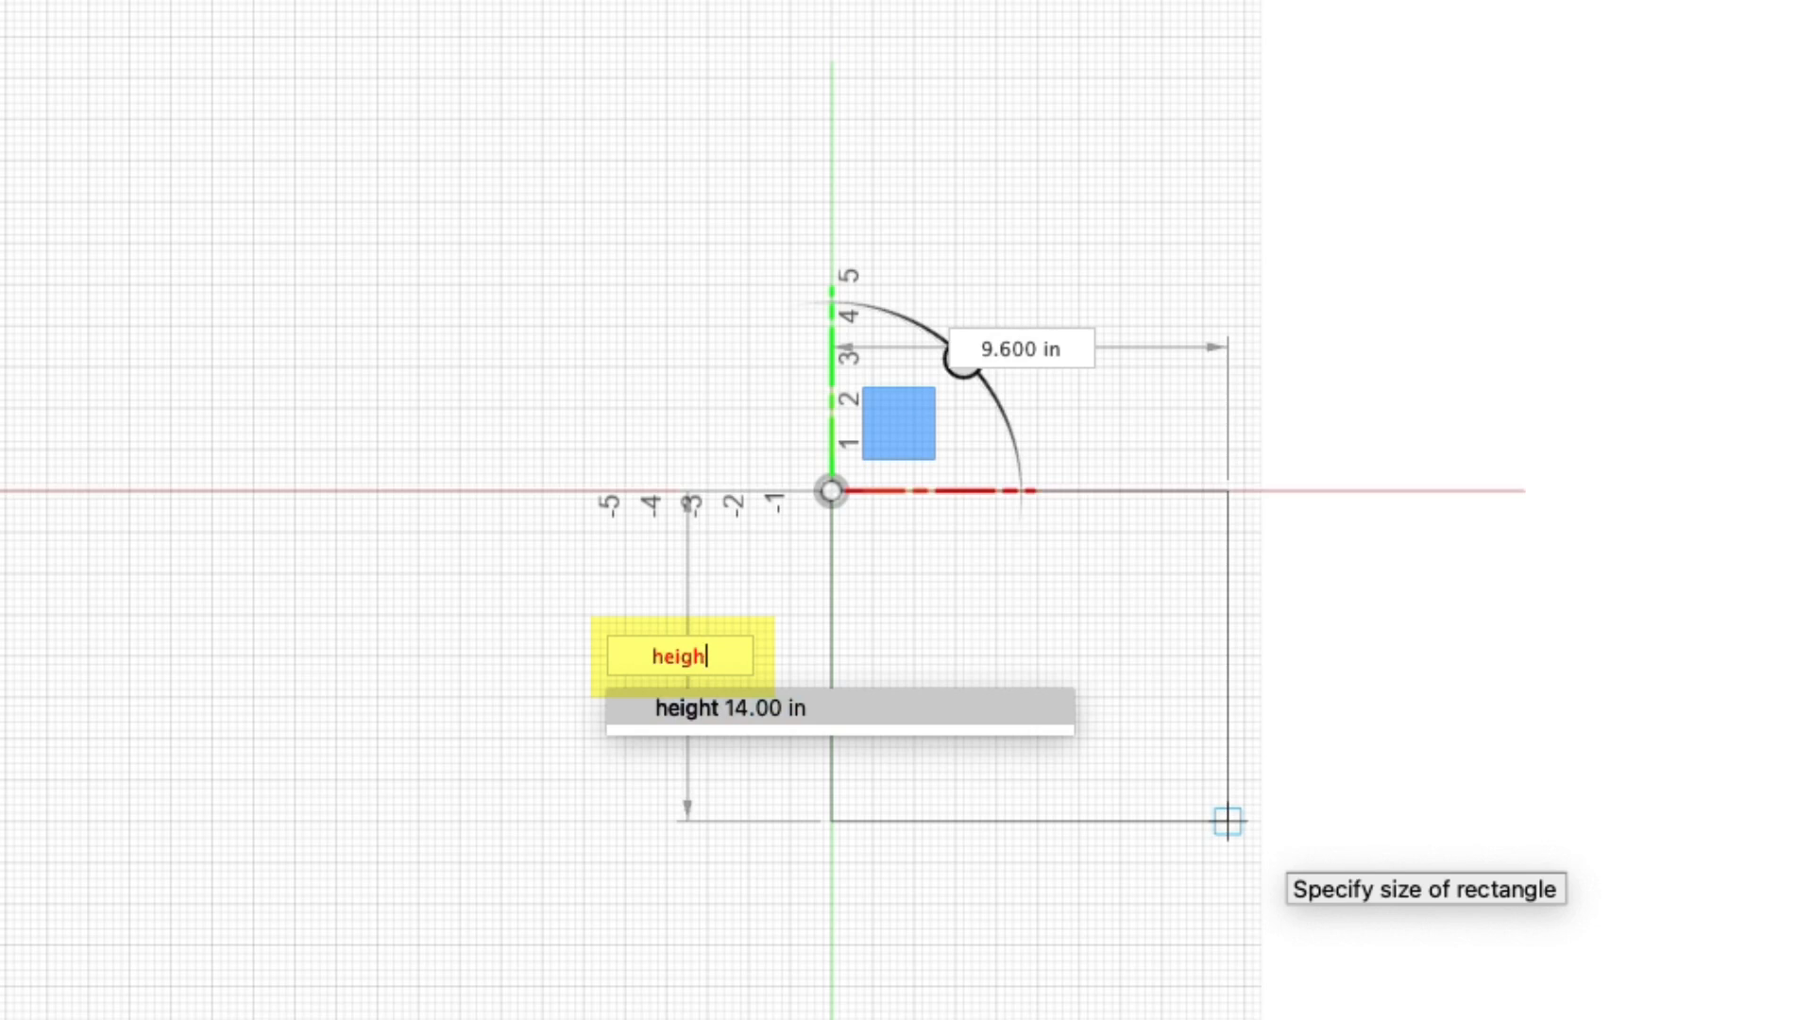
key("Return")
key("Tab")
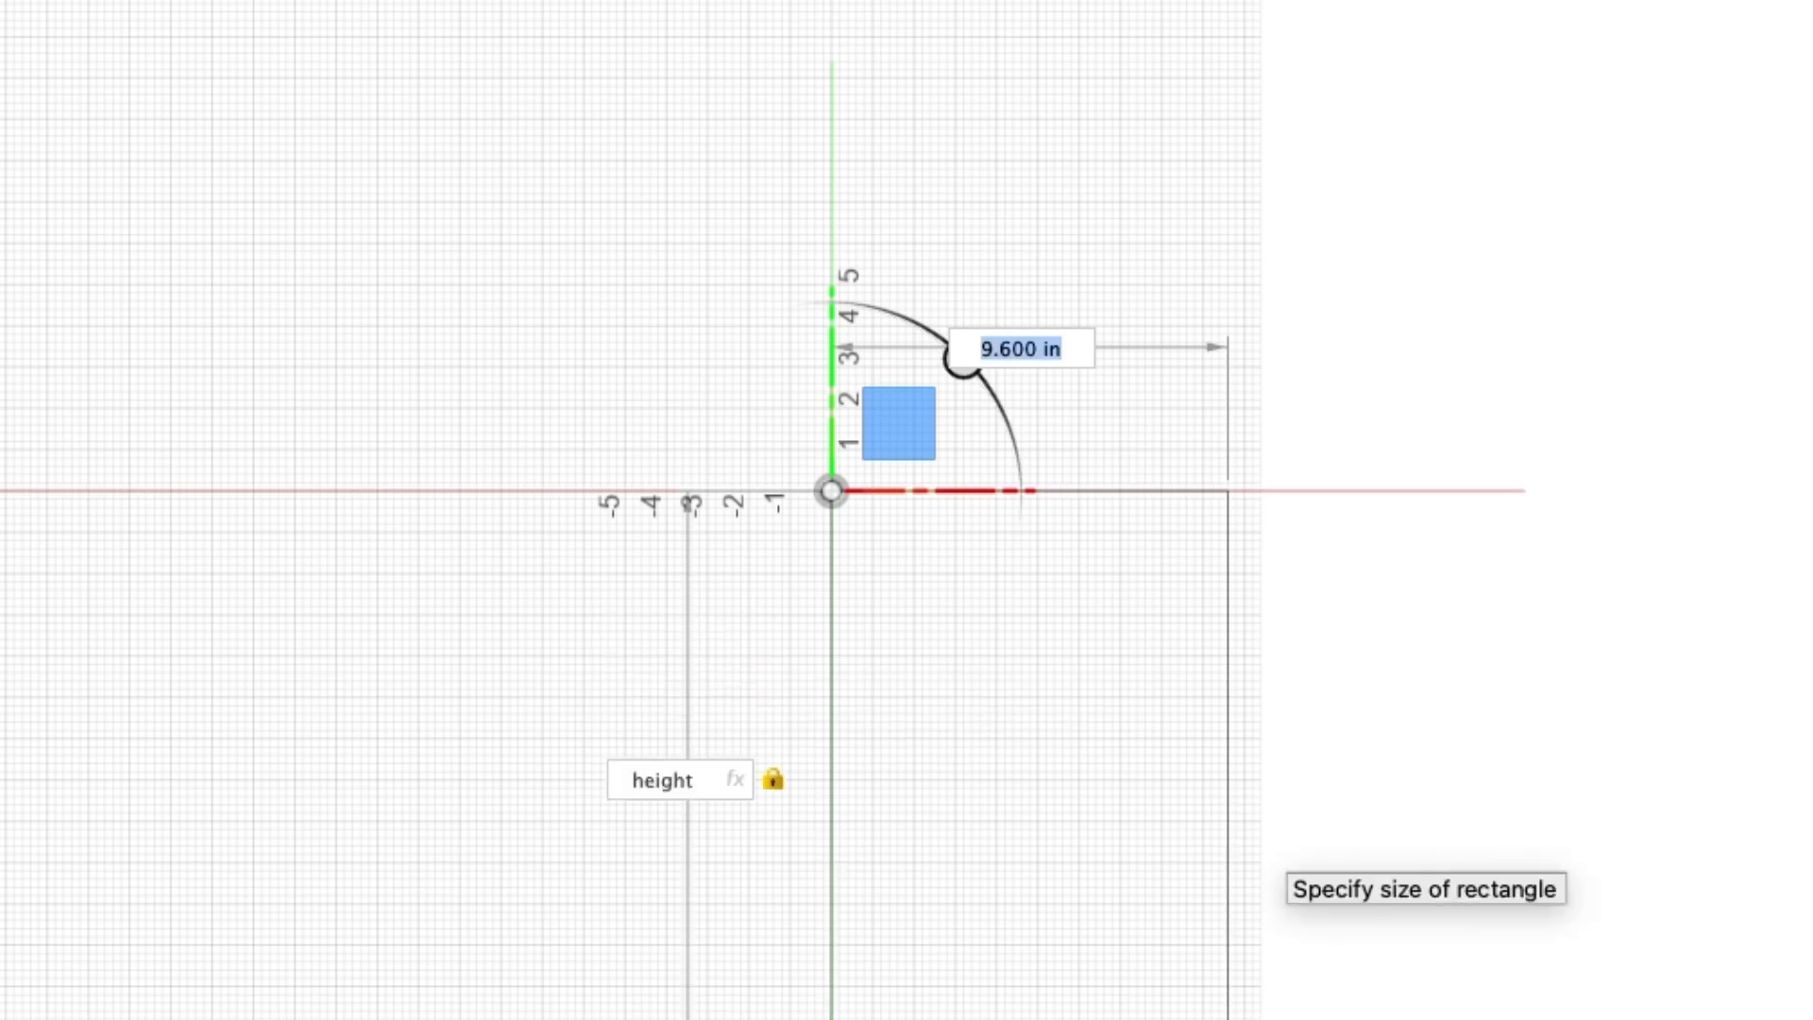
type("heigh")
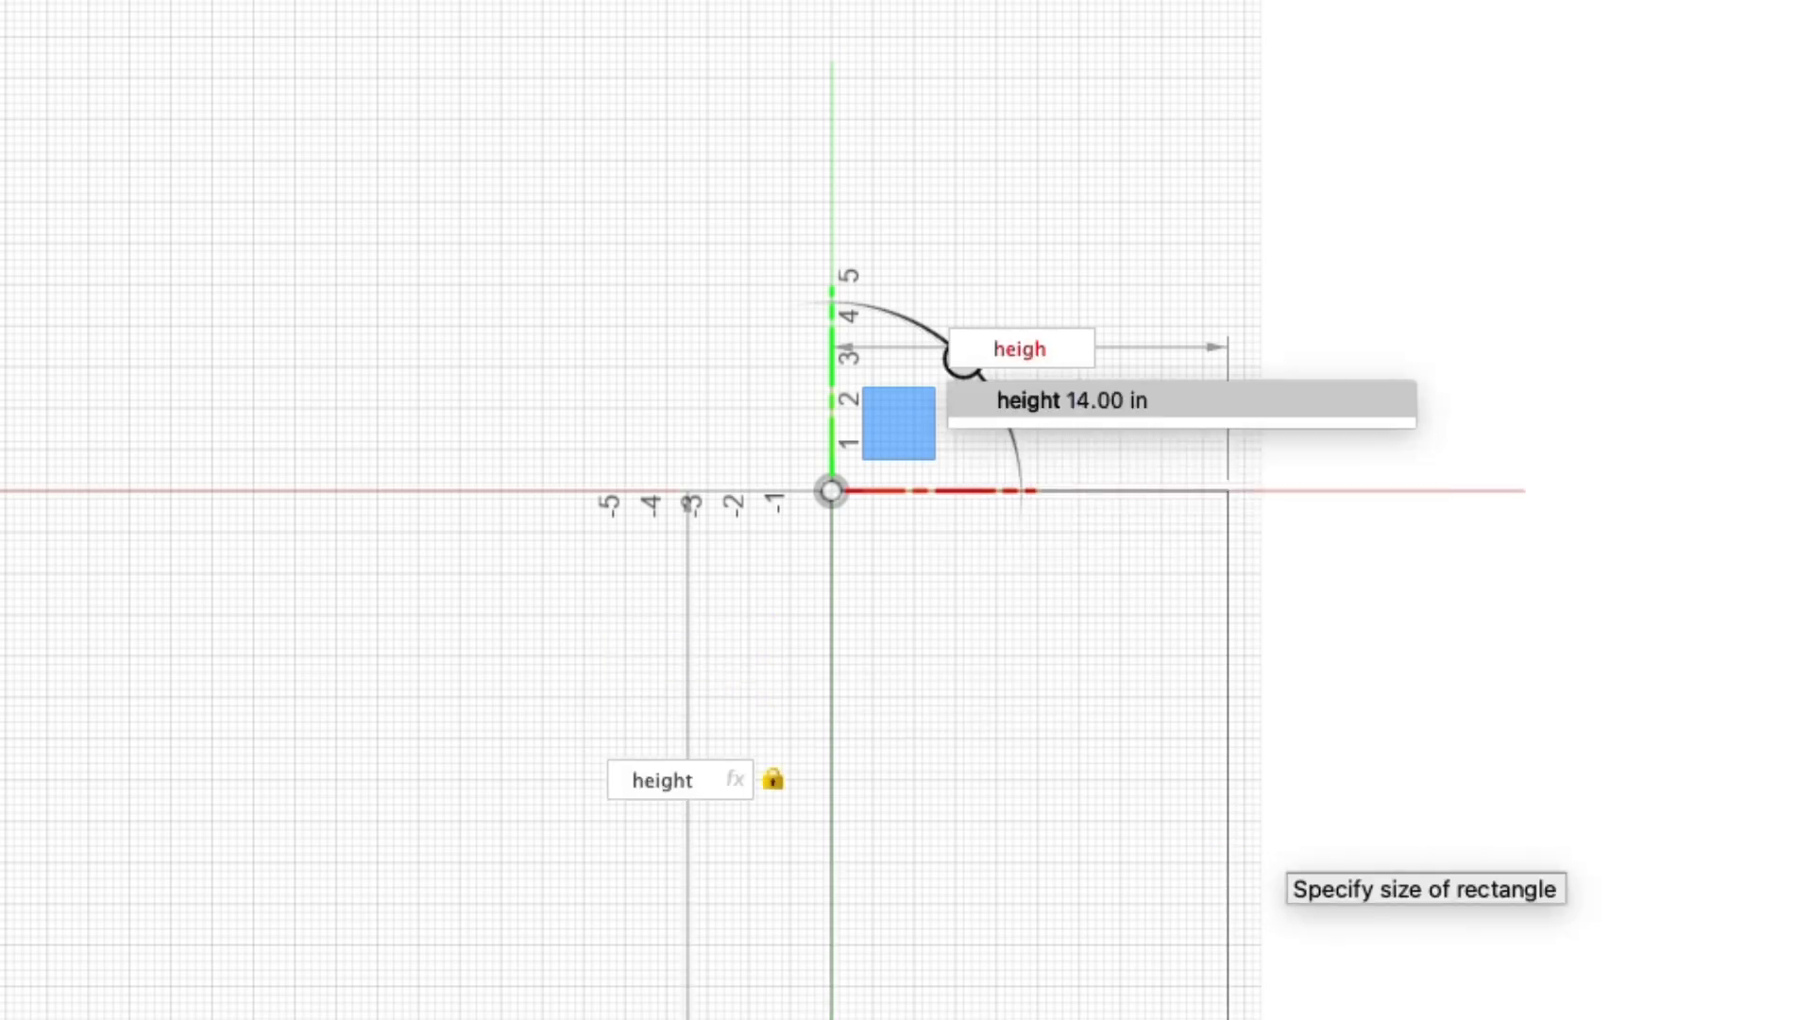
key("Return")
key("Tab")
key("Return")
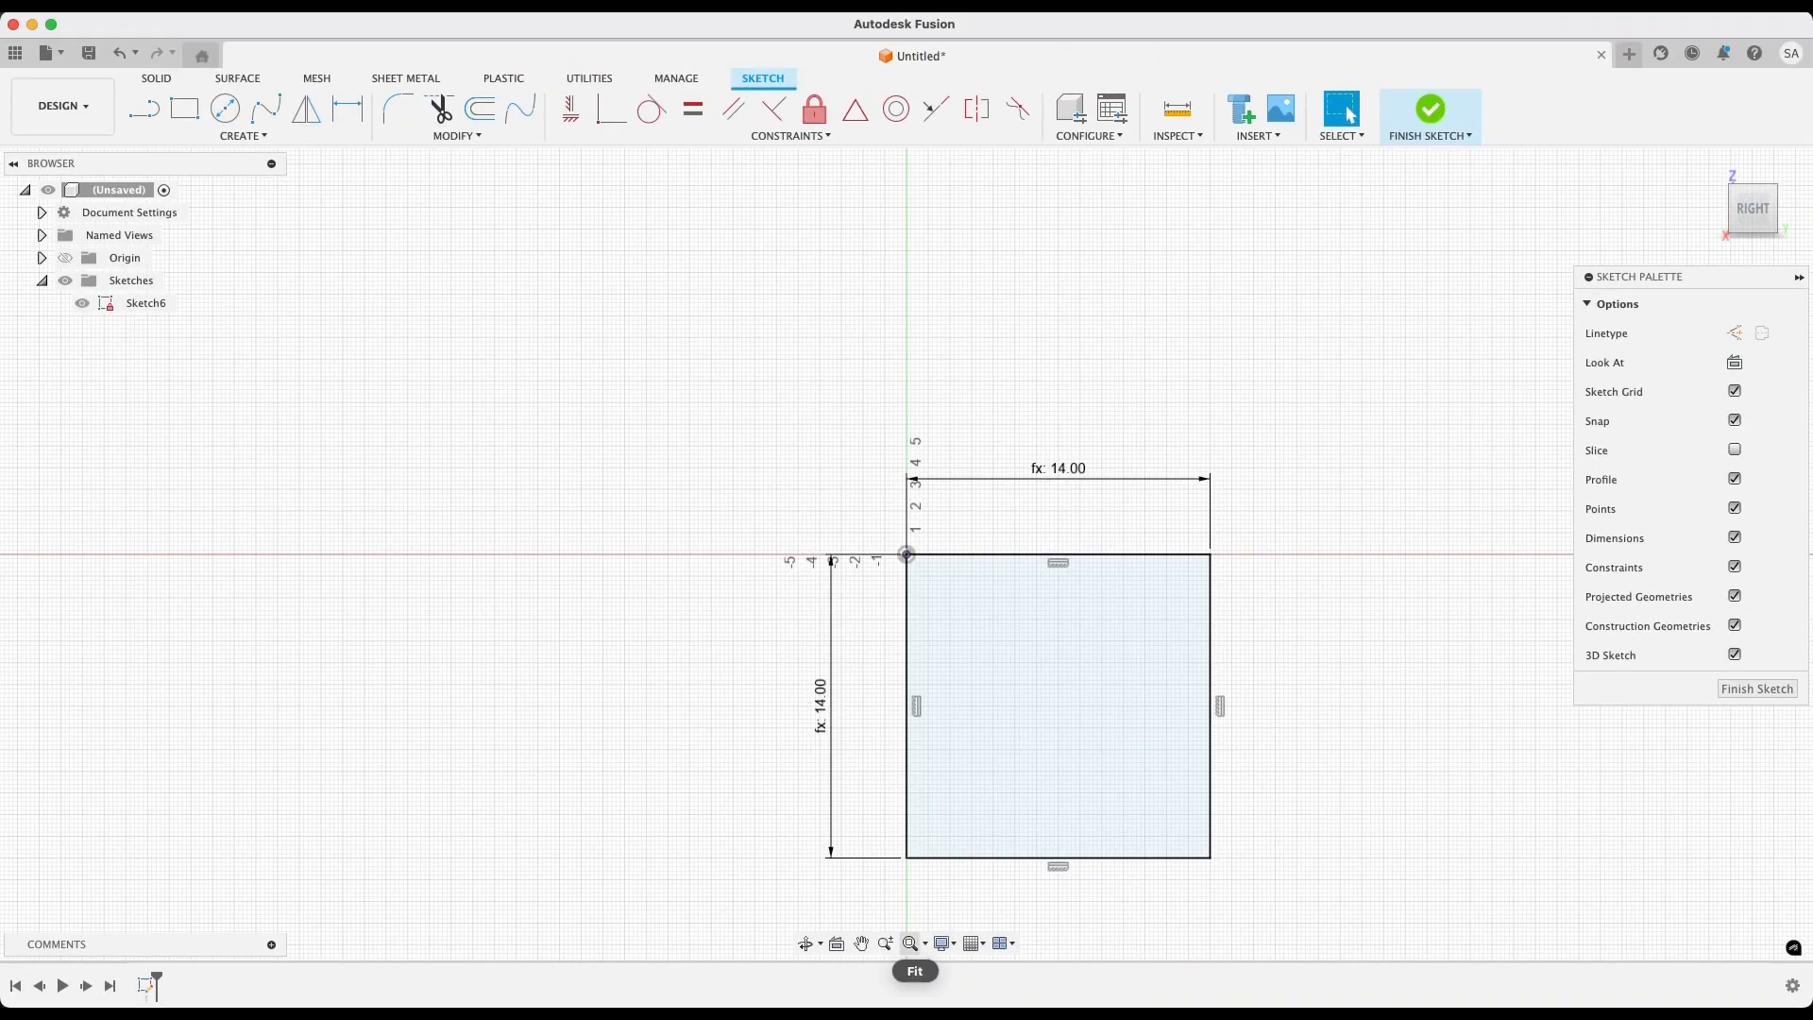
Convert all four edges of the square into construction lines
left_click(910, 943)
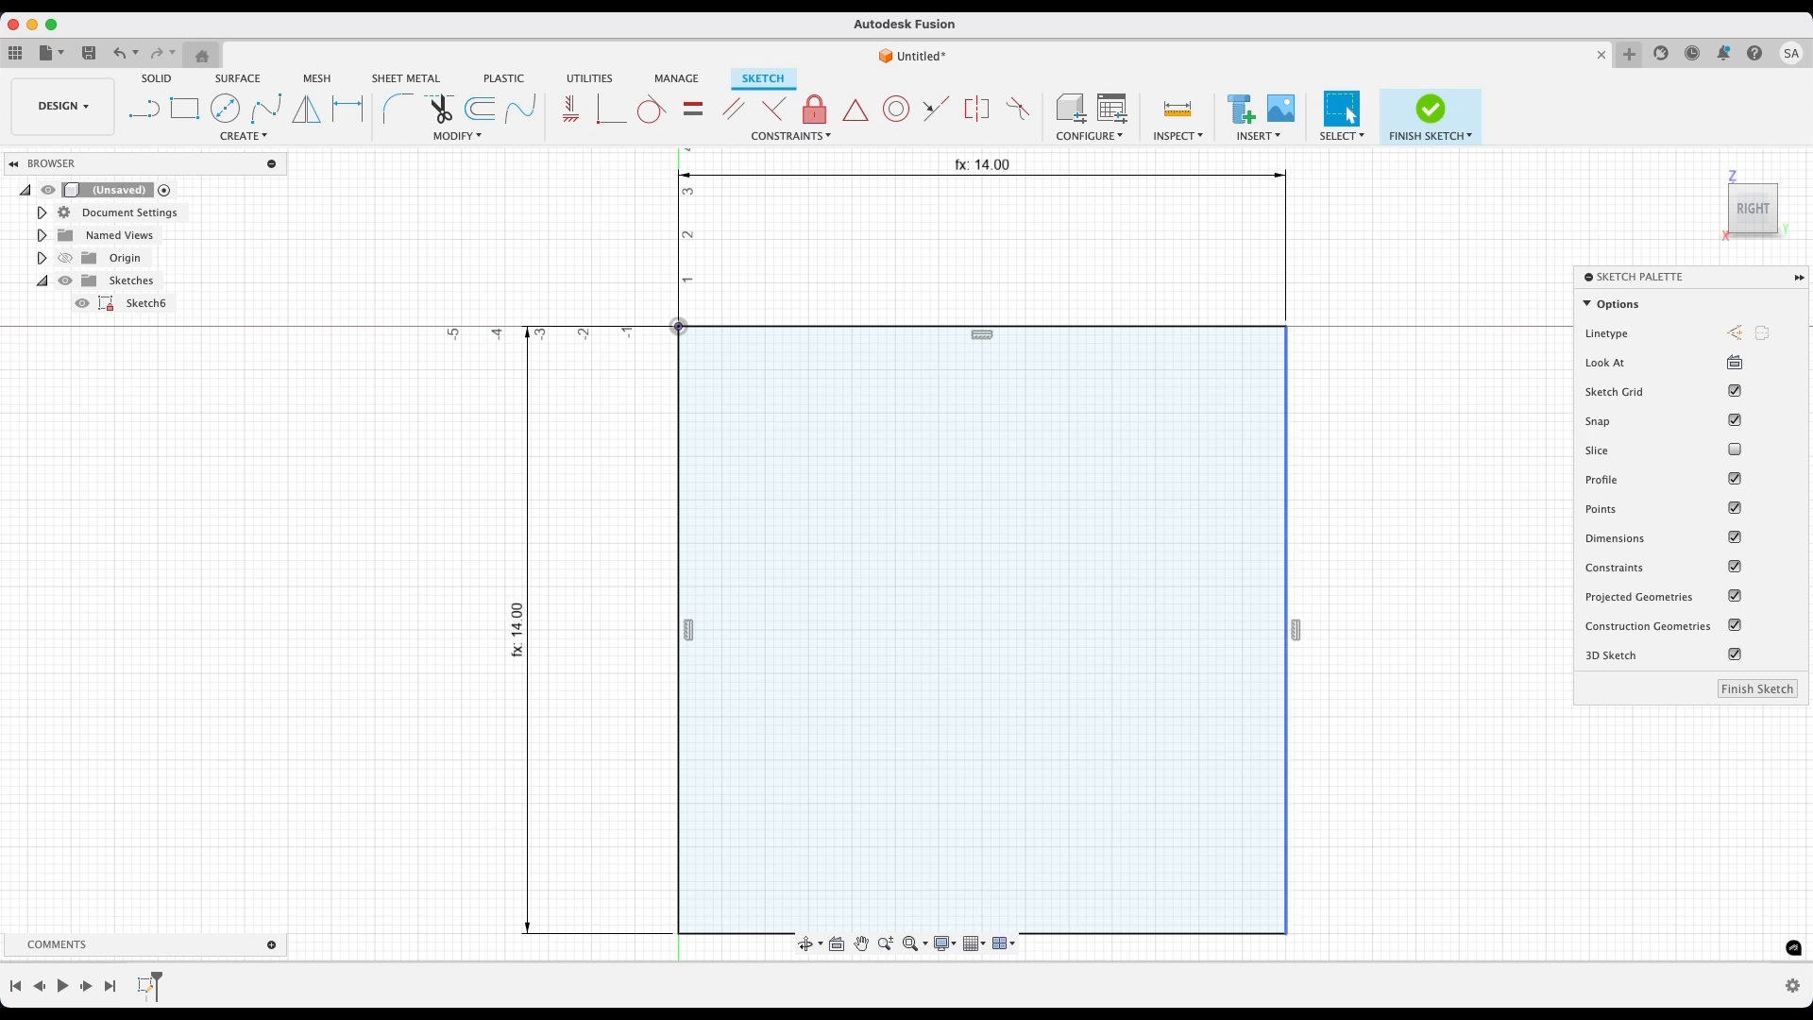
double_click(1286, 547)
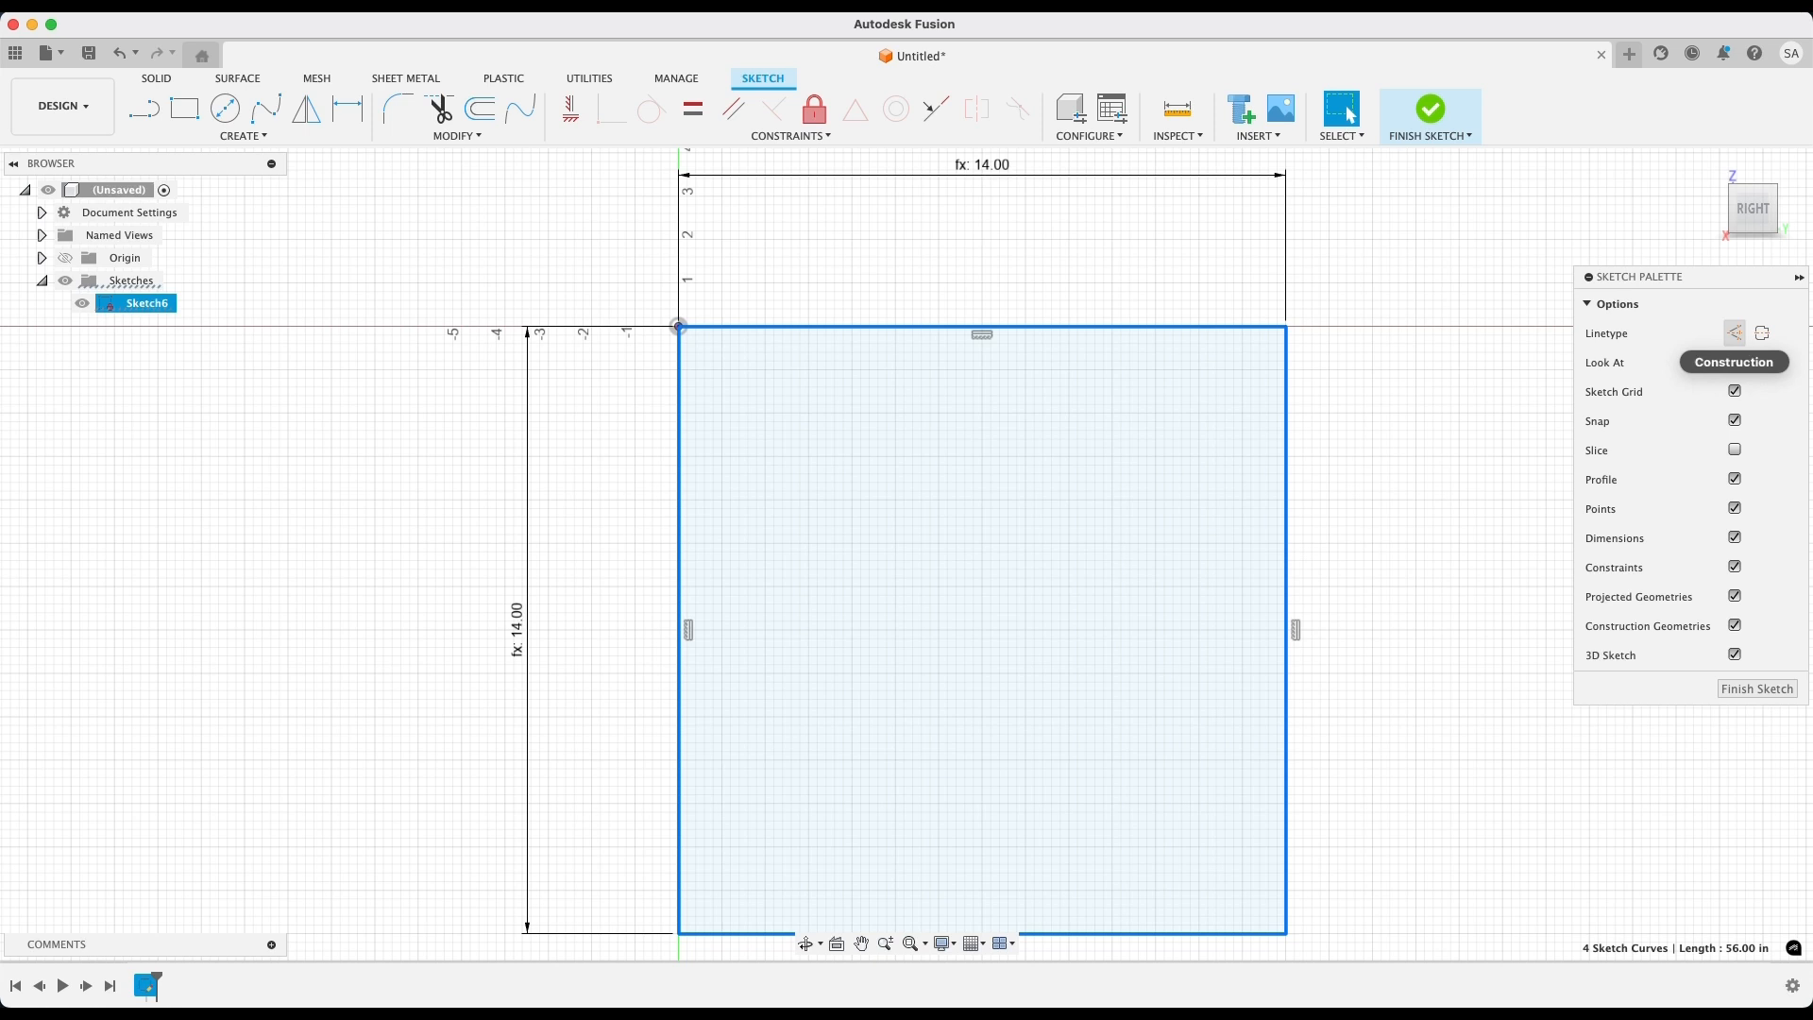
left_click(1734, 332)
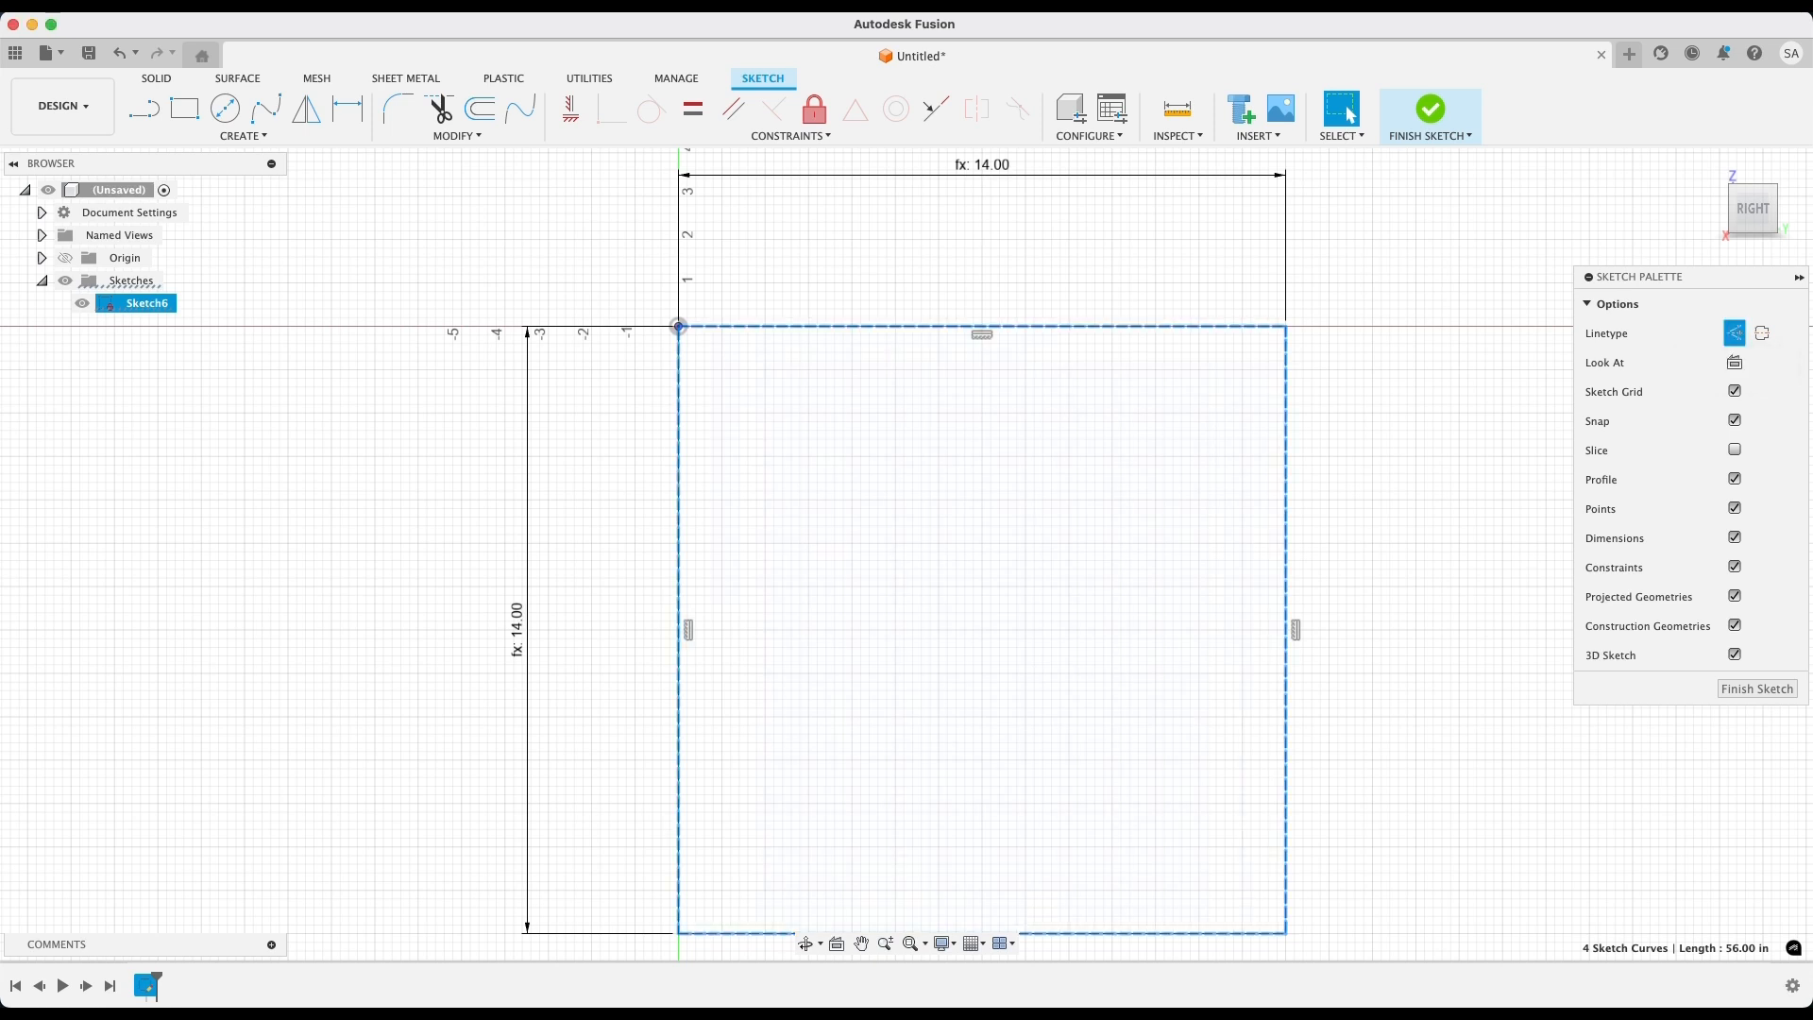
key("Escape")
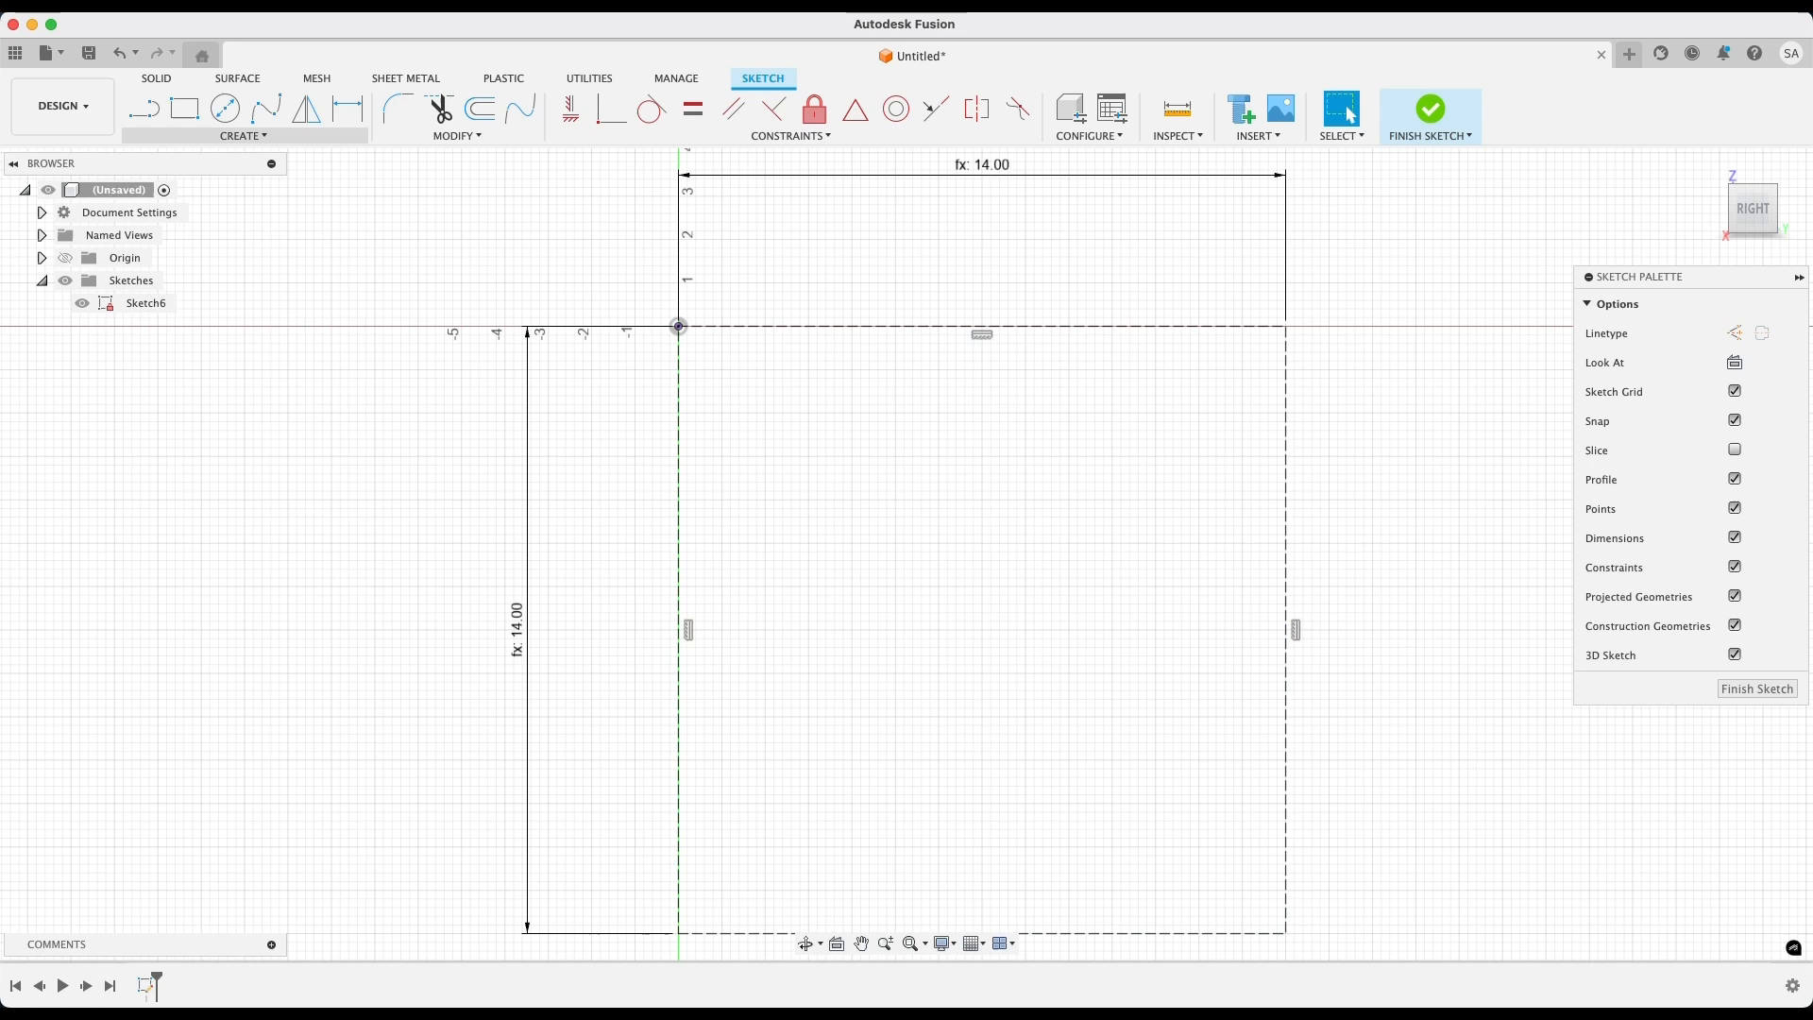
Draw a slanted line from the origin down to the square's lower edge, with its angle from the horizontal set to sideAngleComplement
left_click(144, 109)
scroll(653, 327, "up", 3)
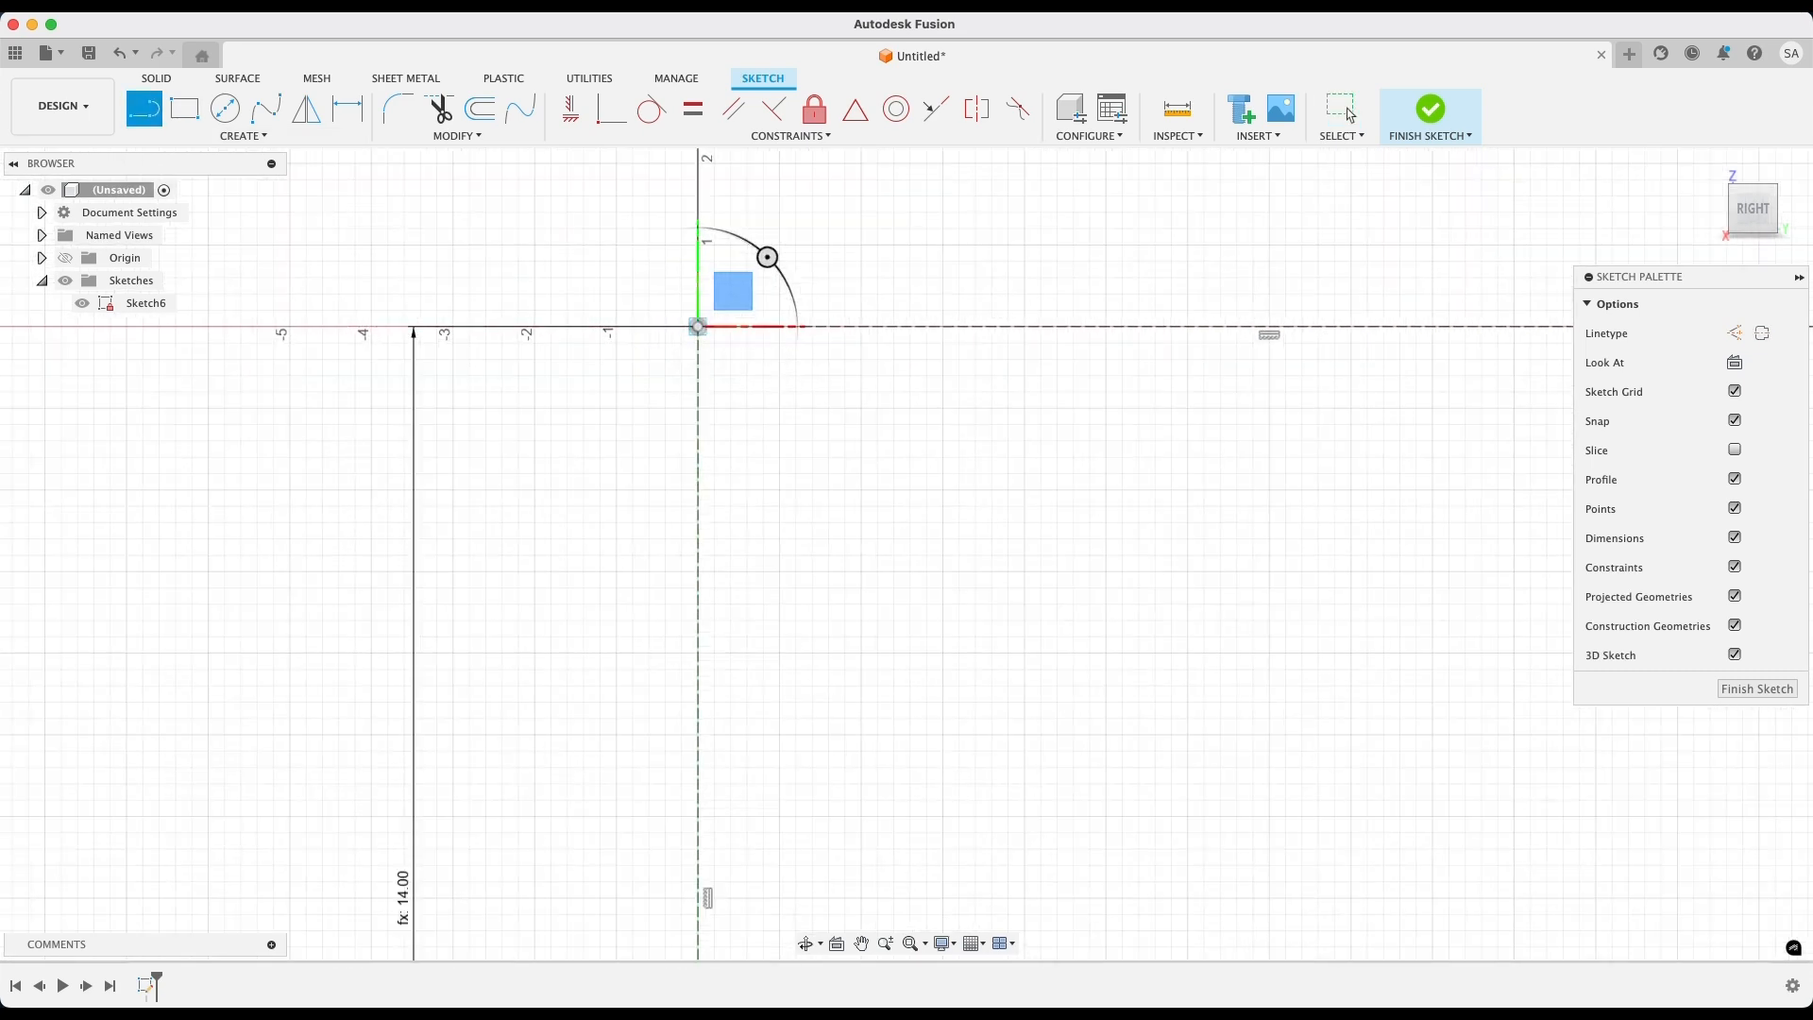
left_click(697, 327)
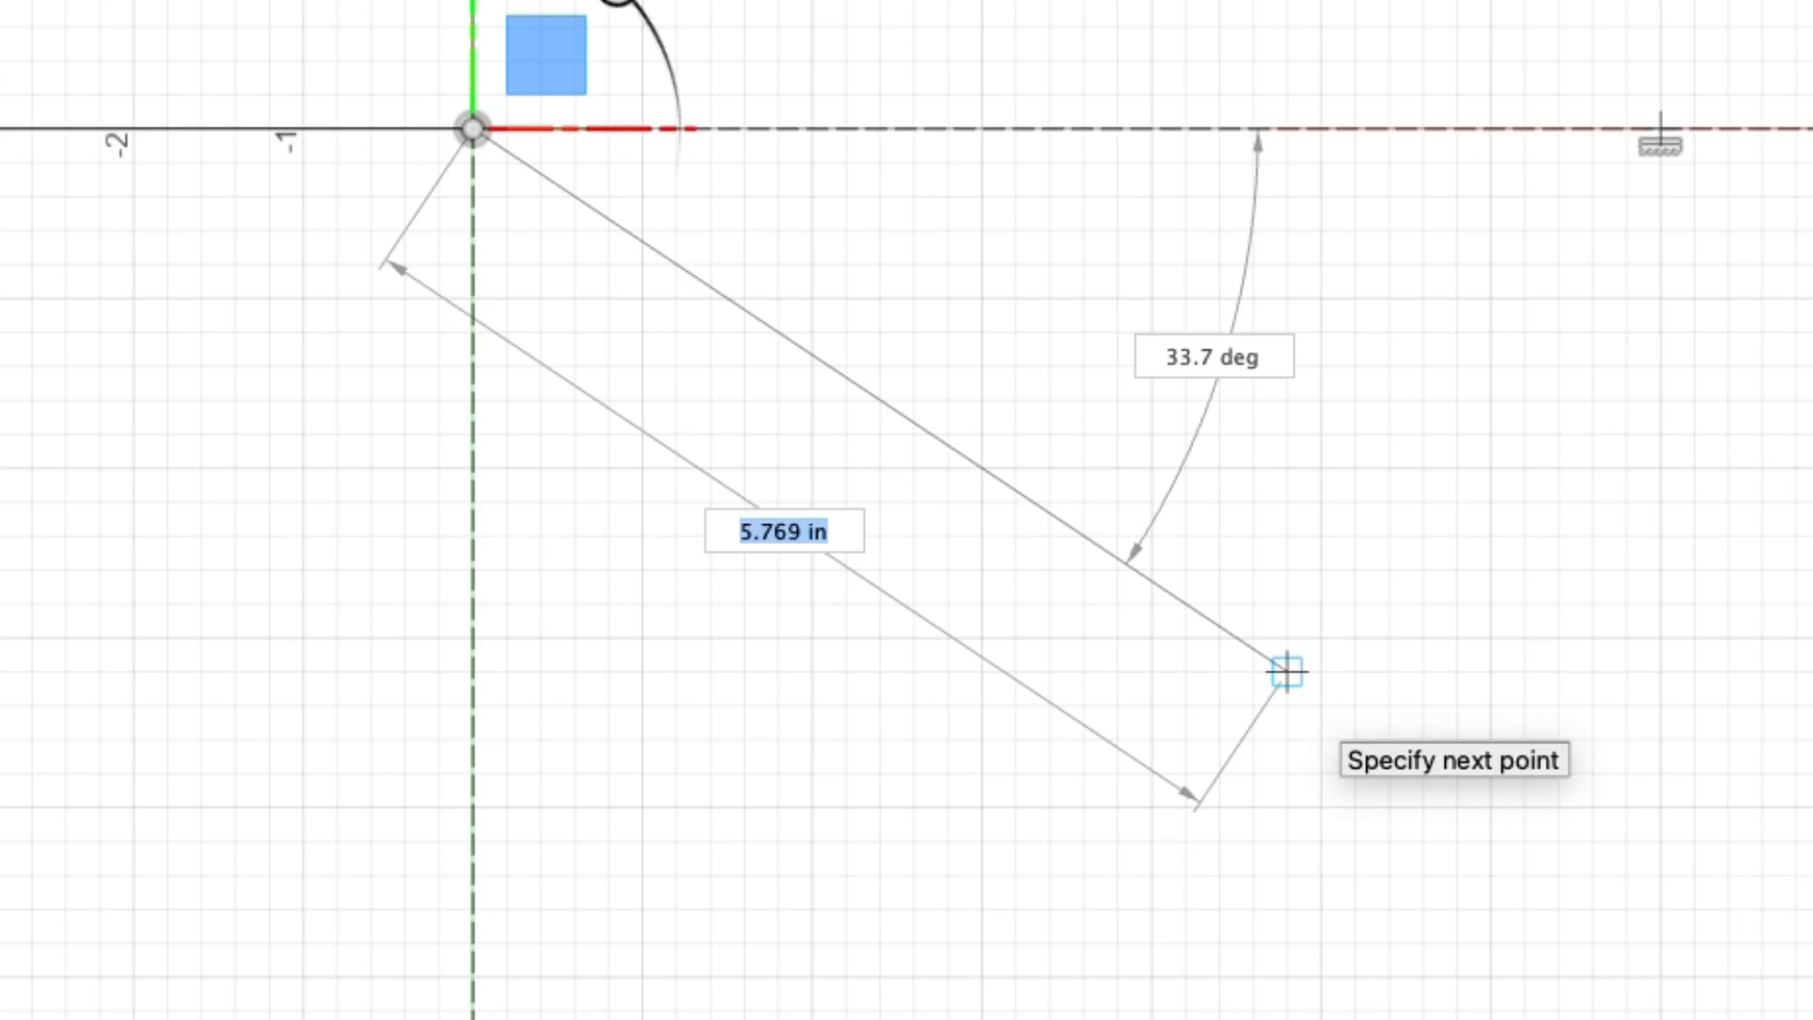
key("Tab")
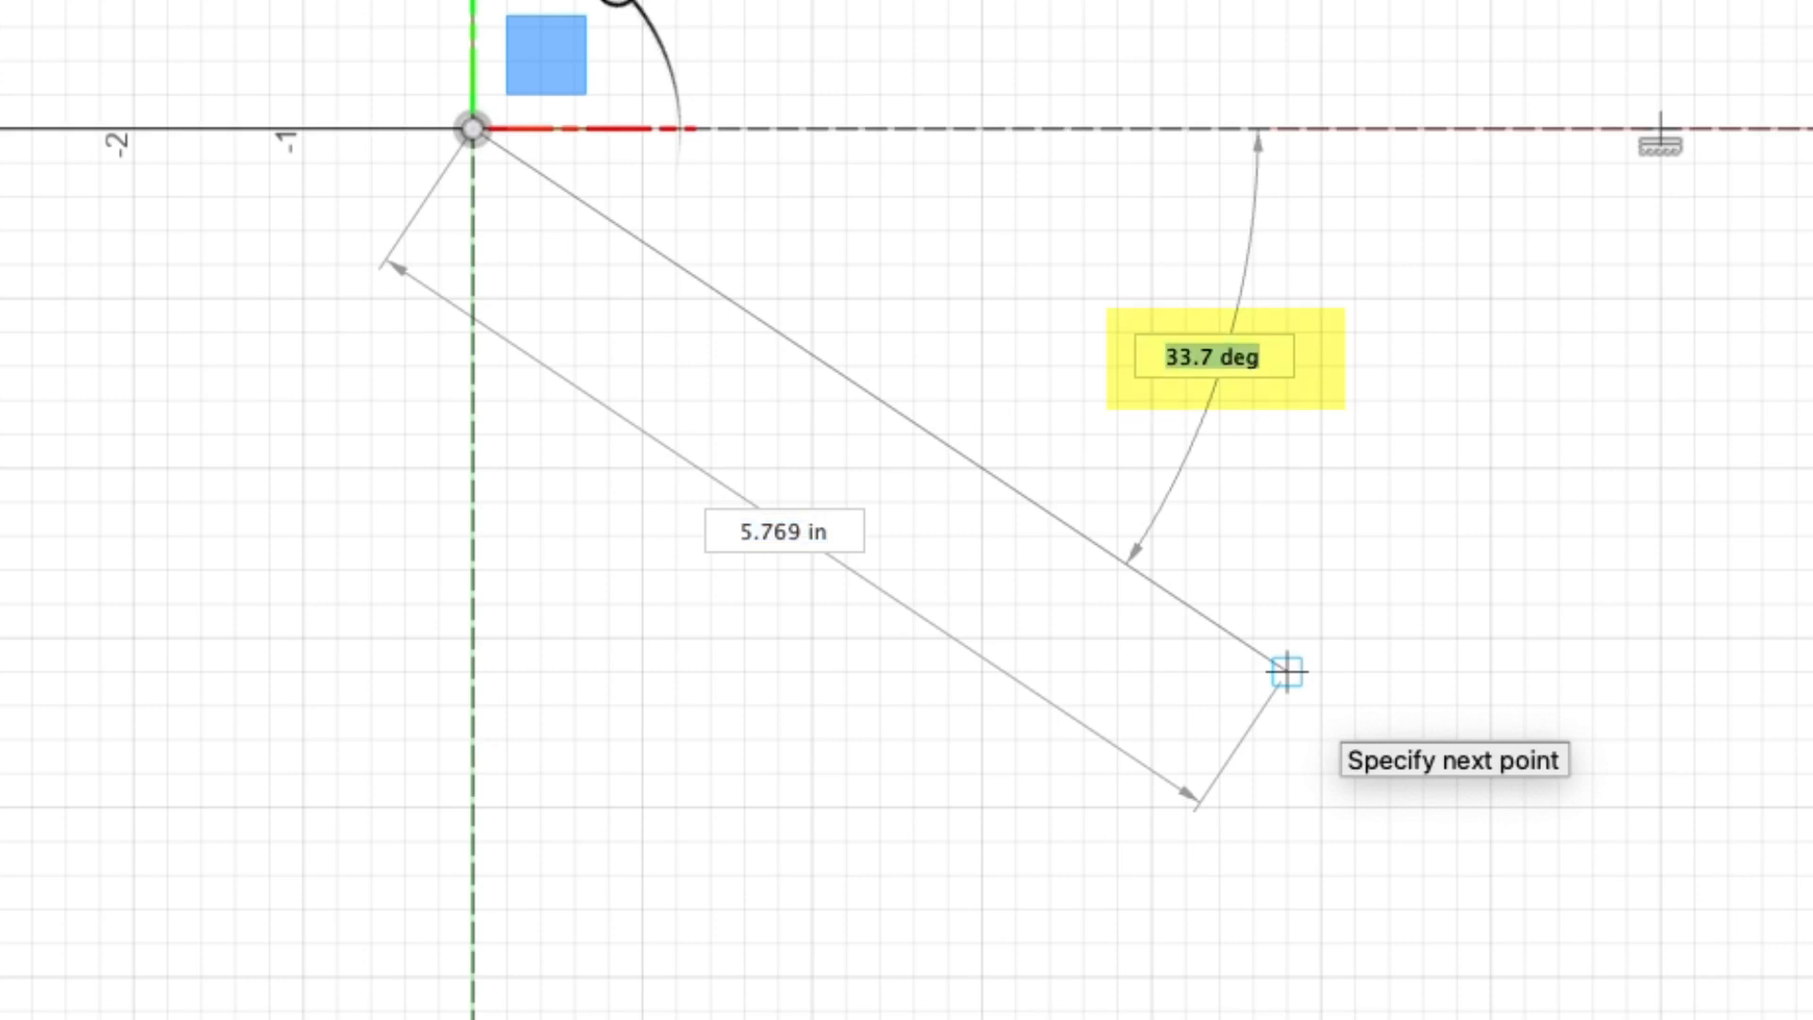
type("side")
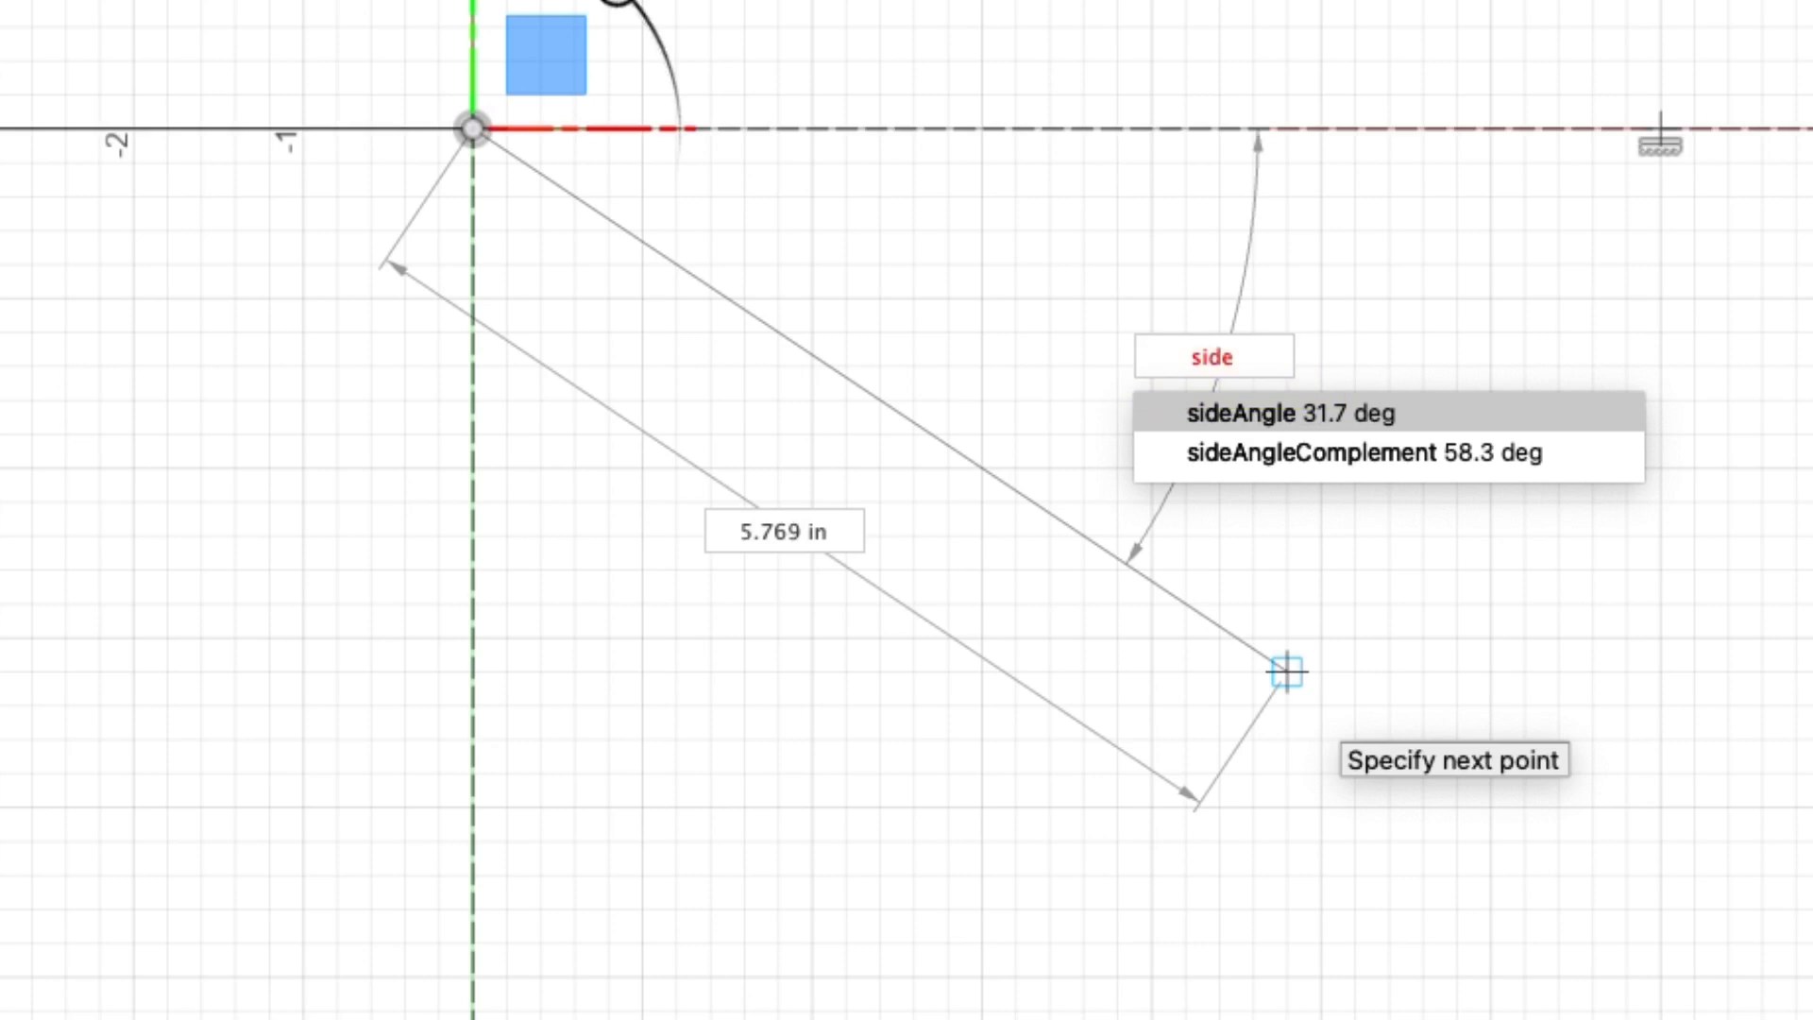
key("Down")
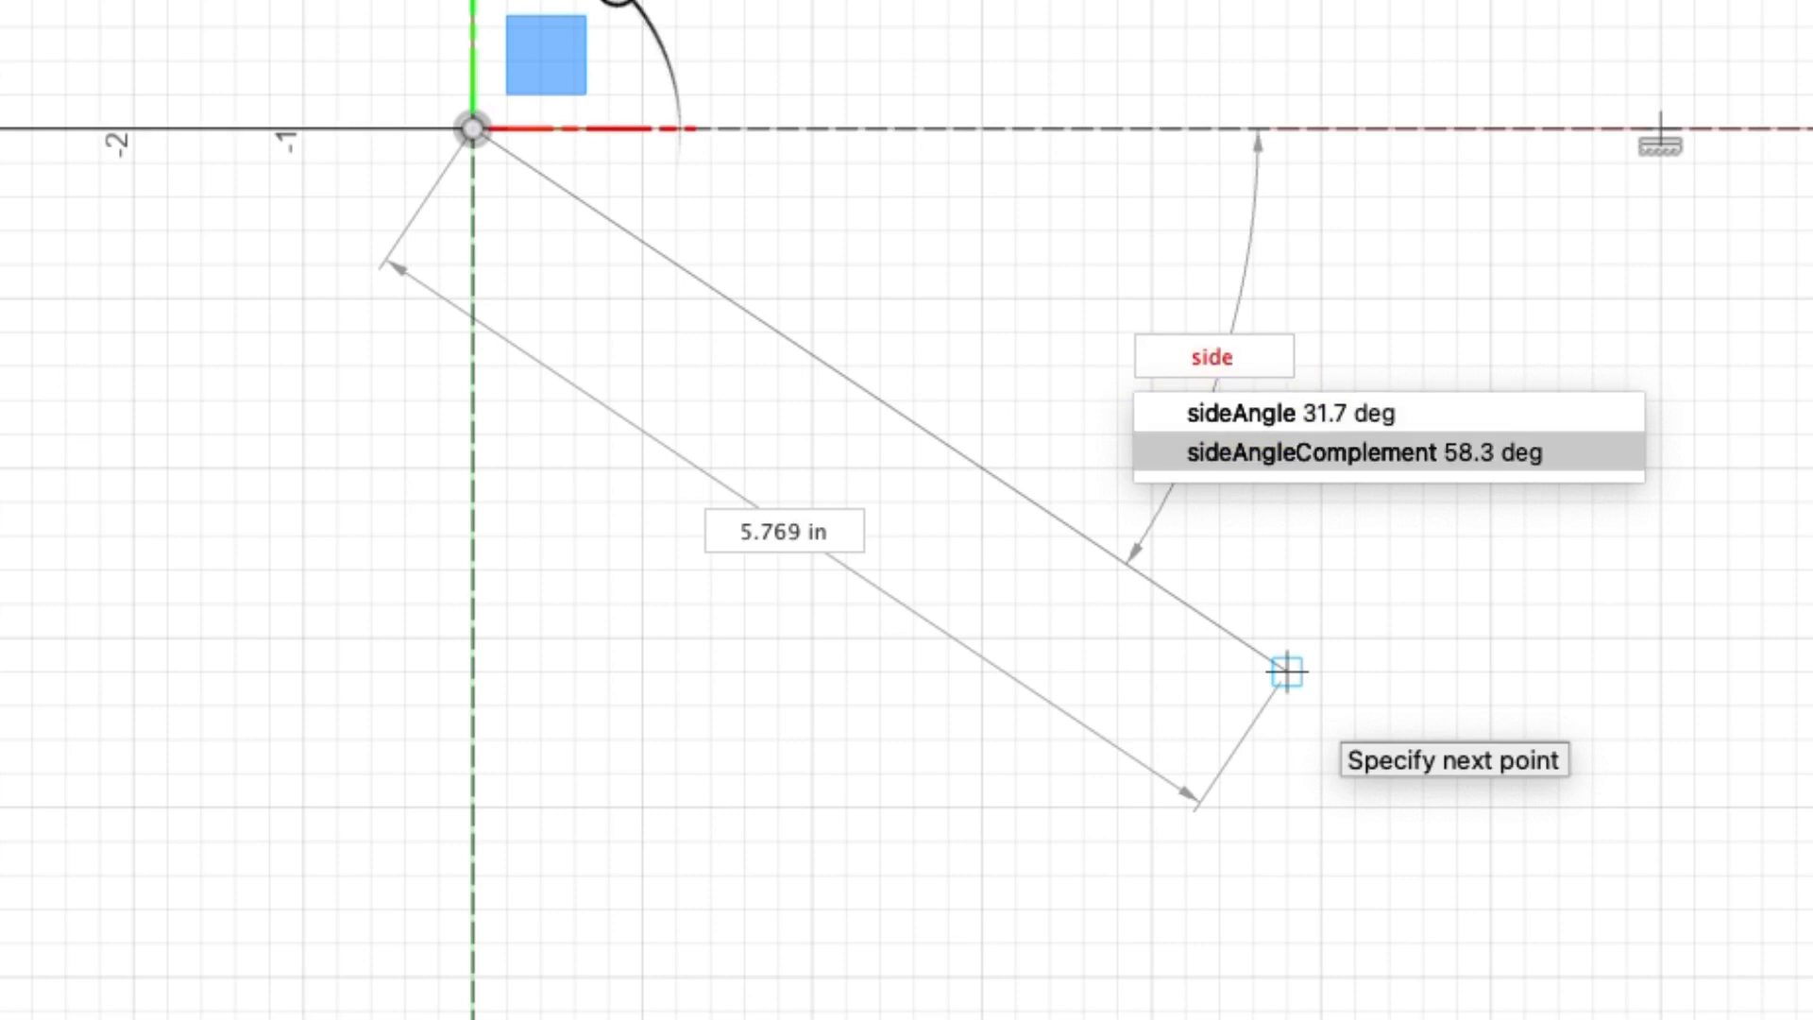
key("Return")
key("Tab")
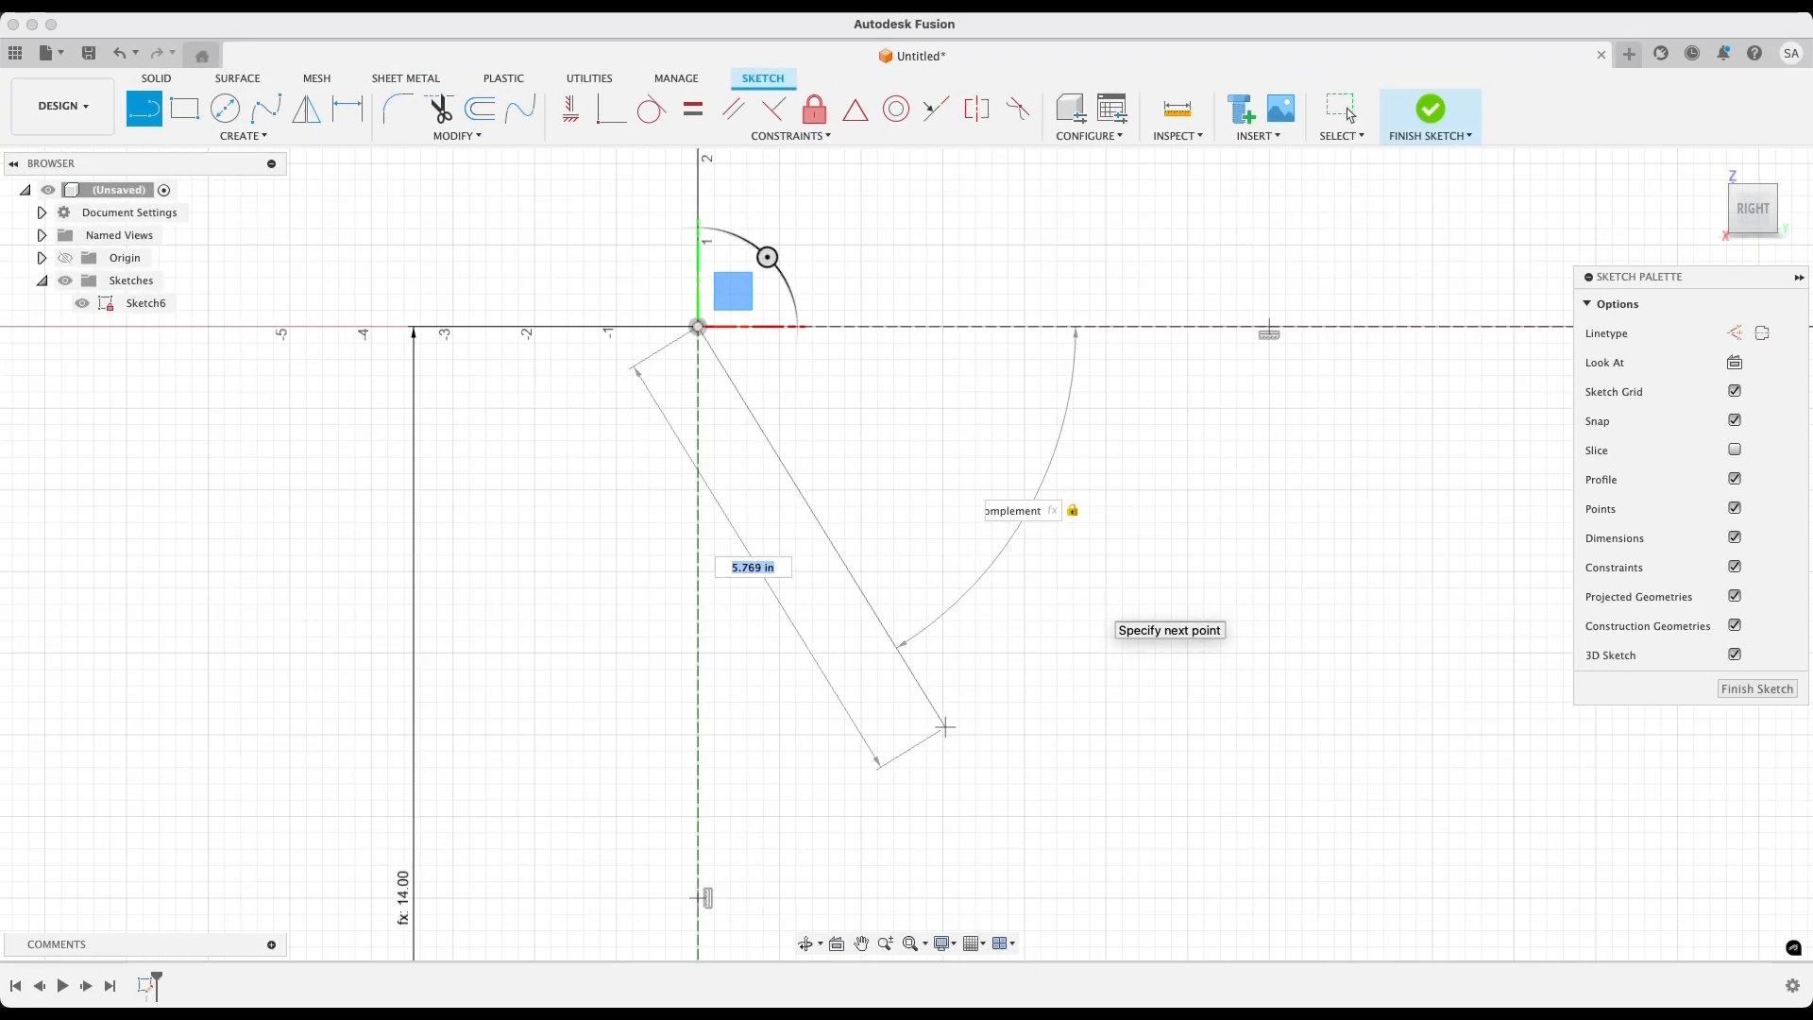
scroll(945, 727, "down", 5)
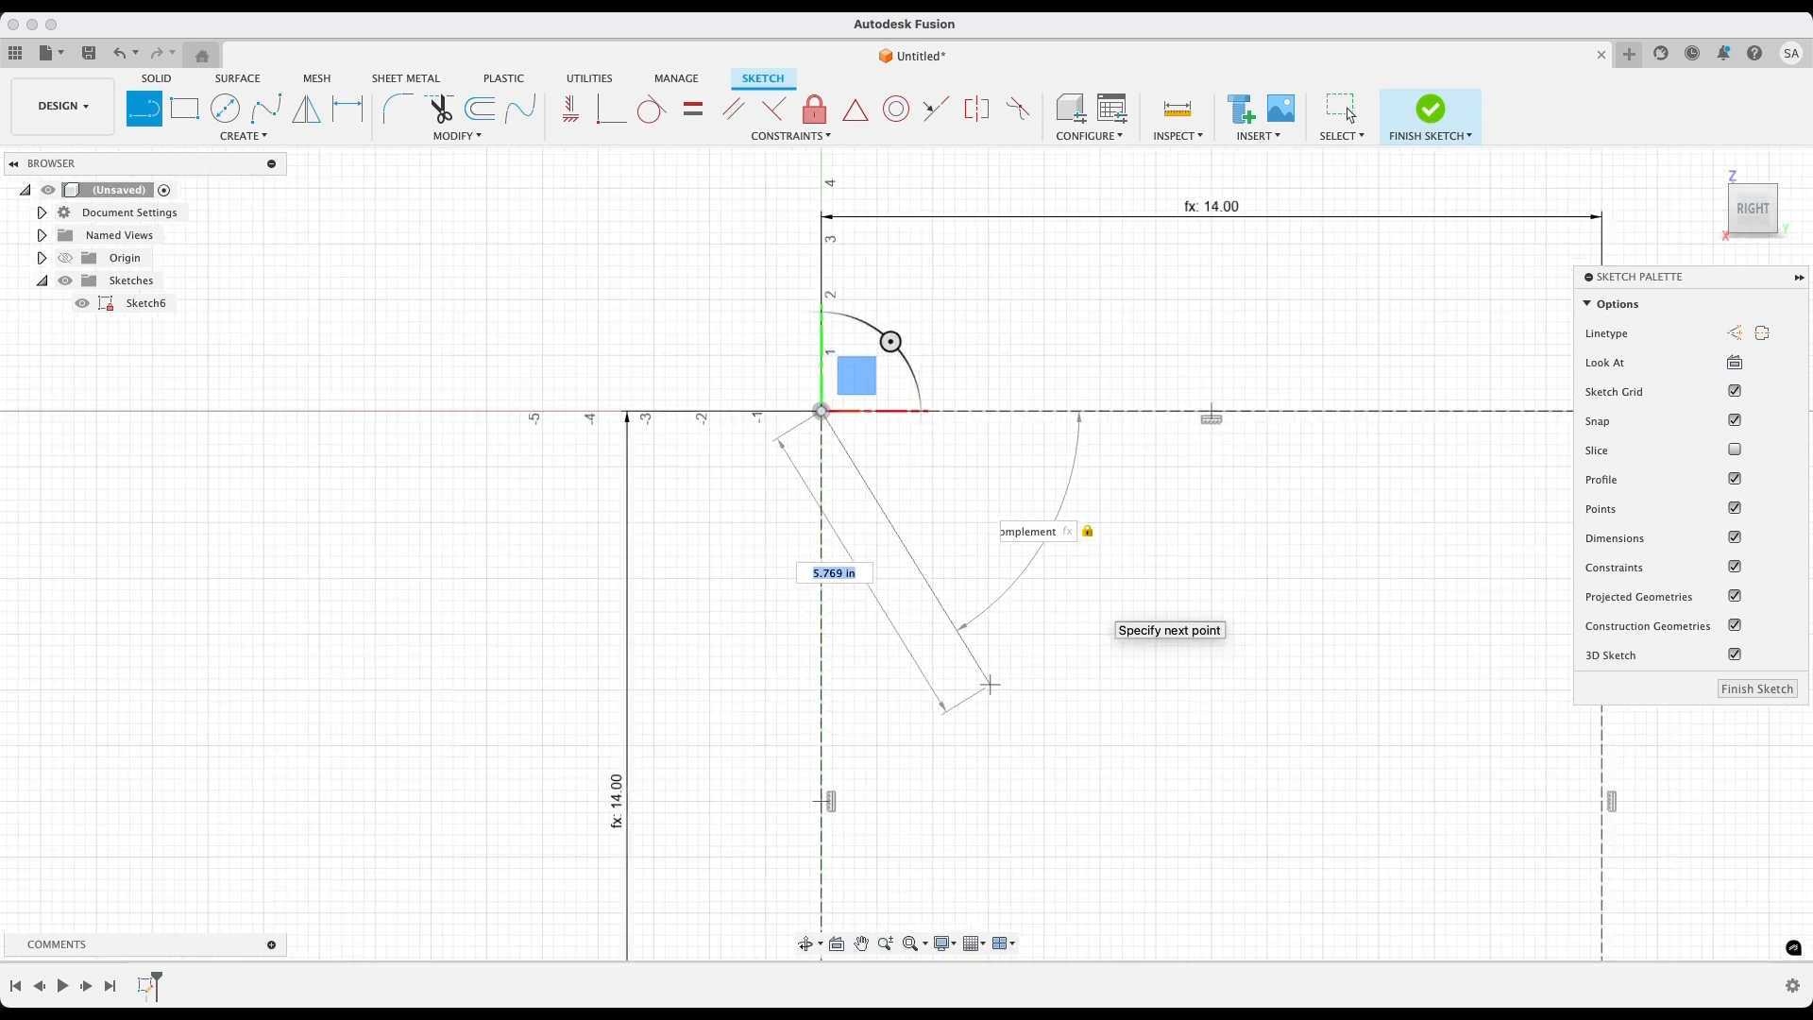
scroll(1037, 716, "down", 3)
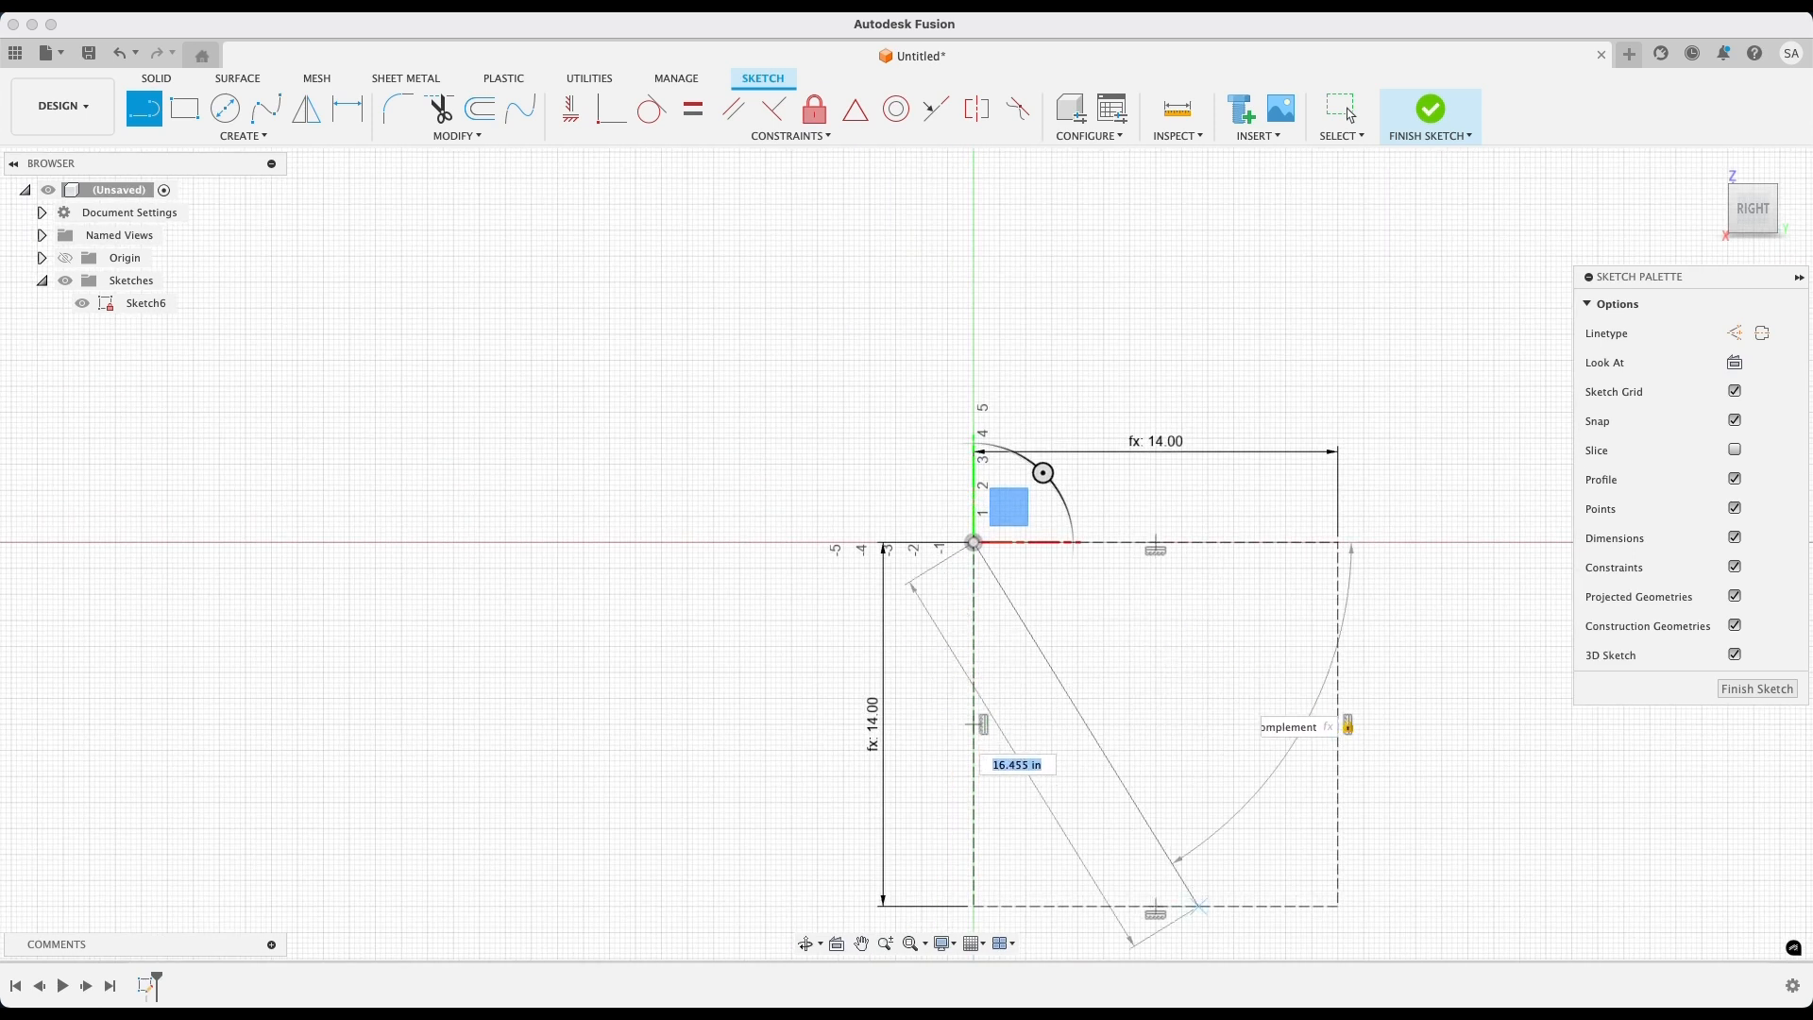
scroll(1186, 880, "up", 3)
scroll(1178, 889, "up", 2)
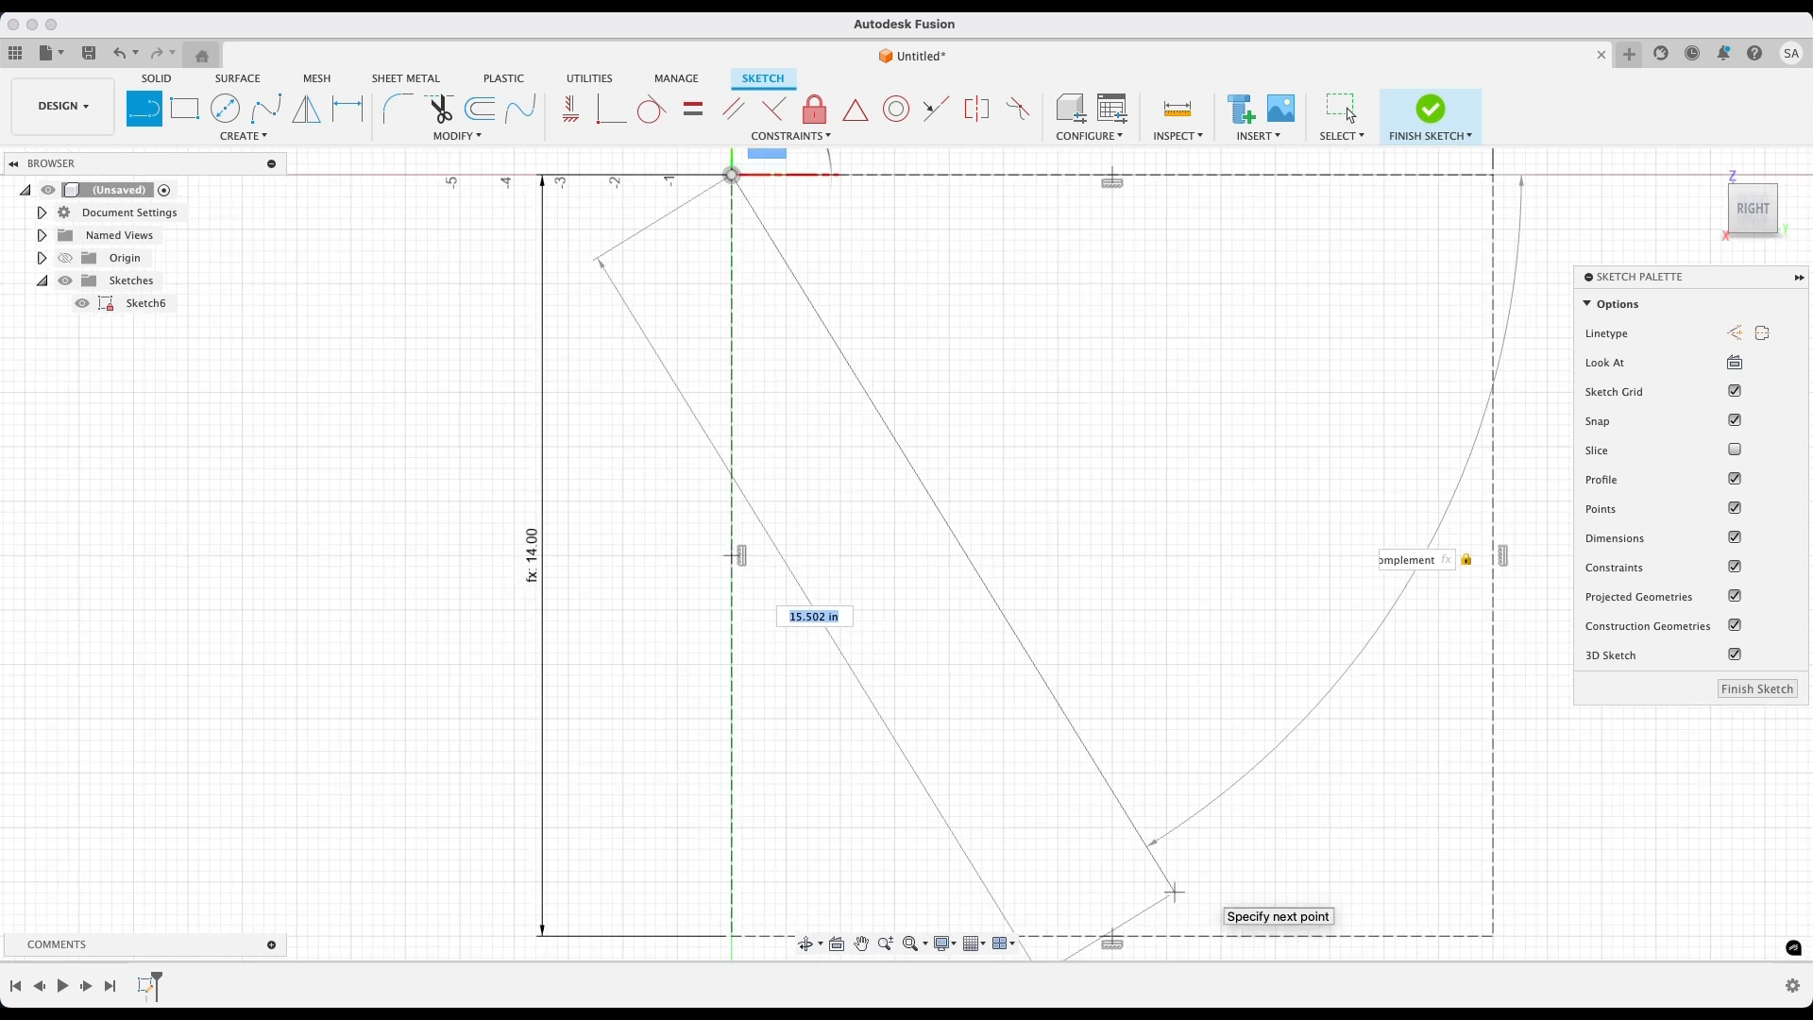
scroll(1174, 891, "down", 2)
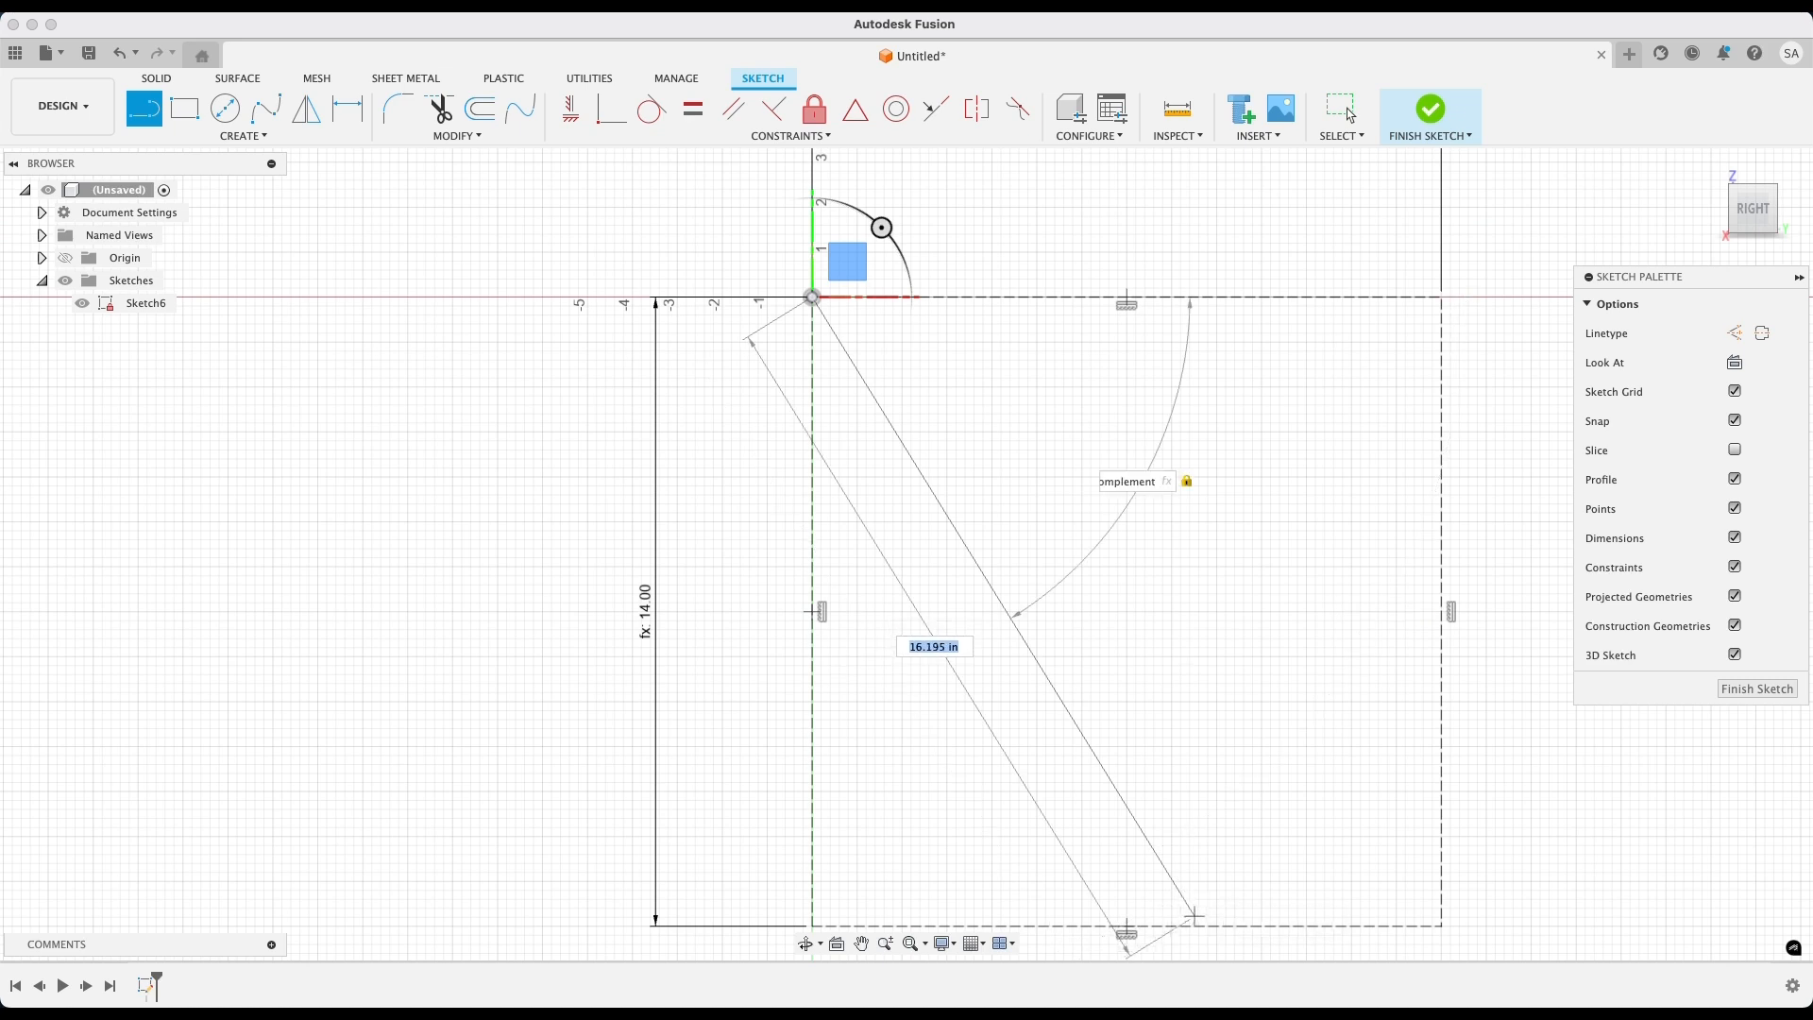
left_click(1200, 926)
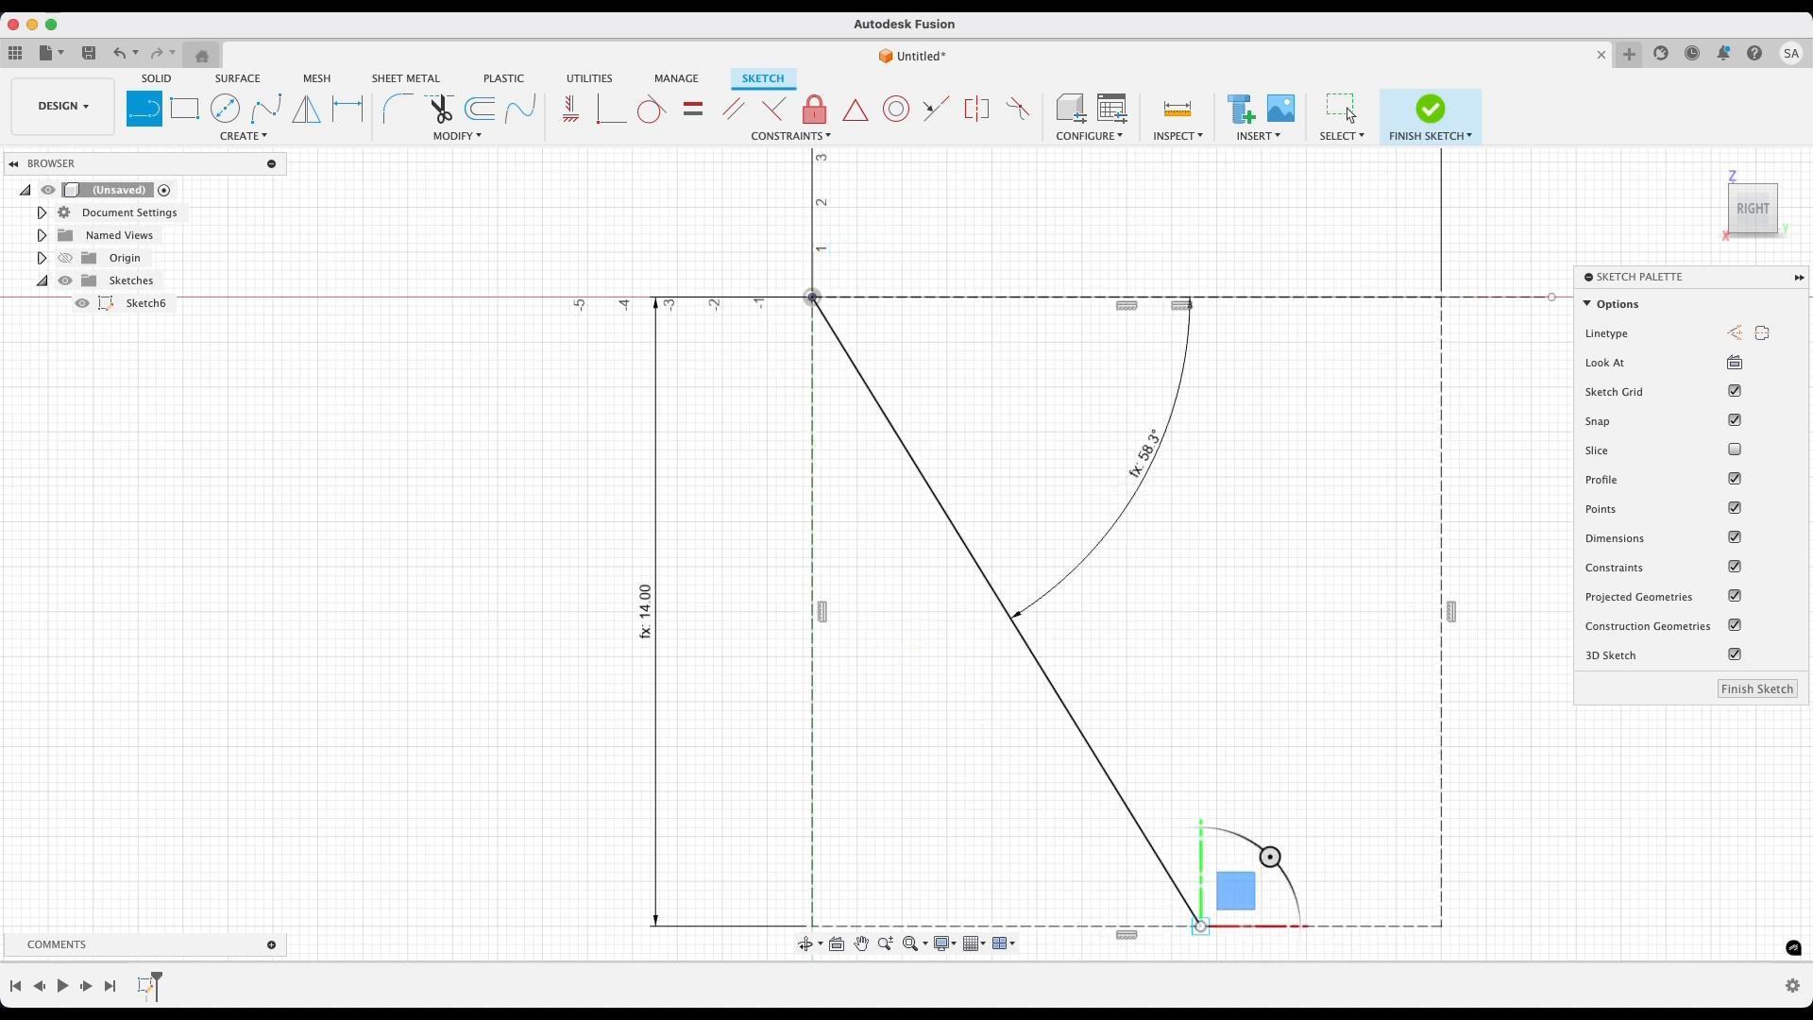
Draw a horizontal line from the slanted line's lower end to the square's far lower corner
scroll(1226, 944, "up", 3)
scroll(1225, 945, "up", 1)
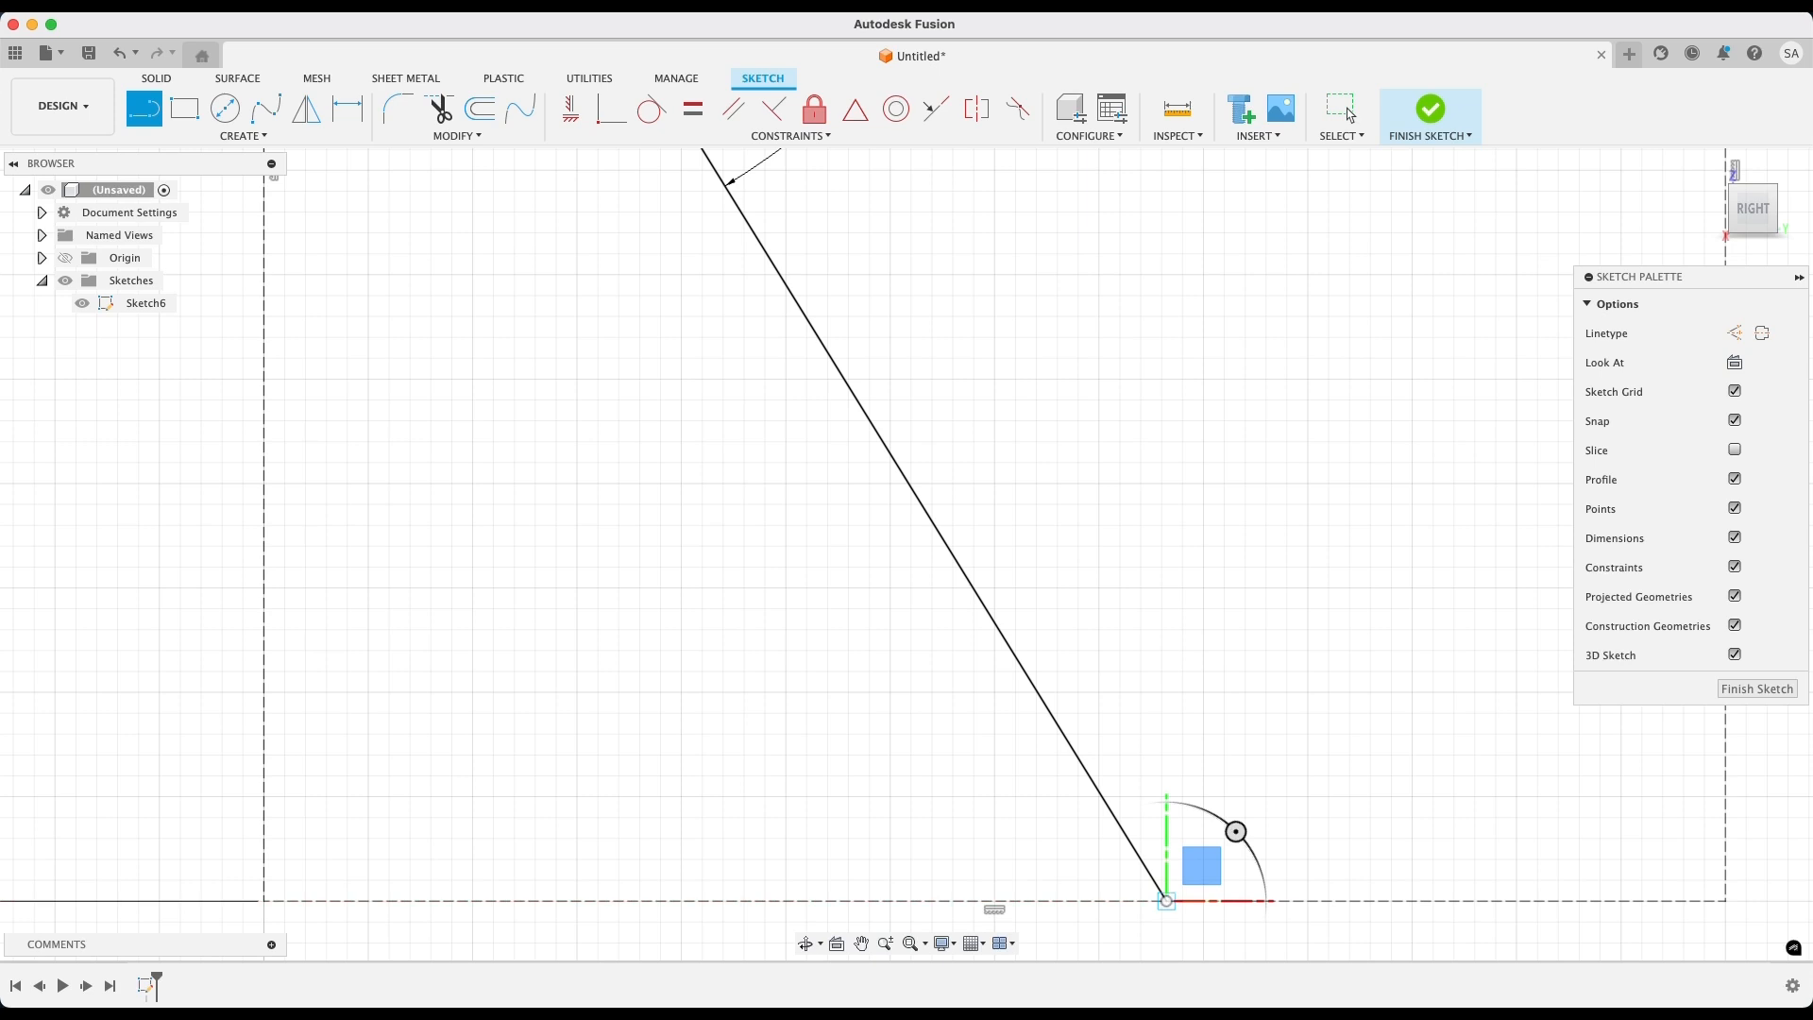
left_click(1166, 900)
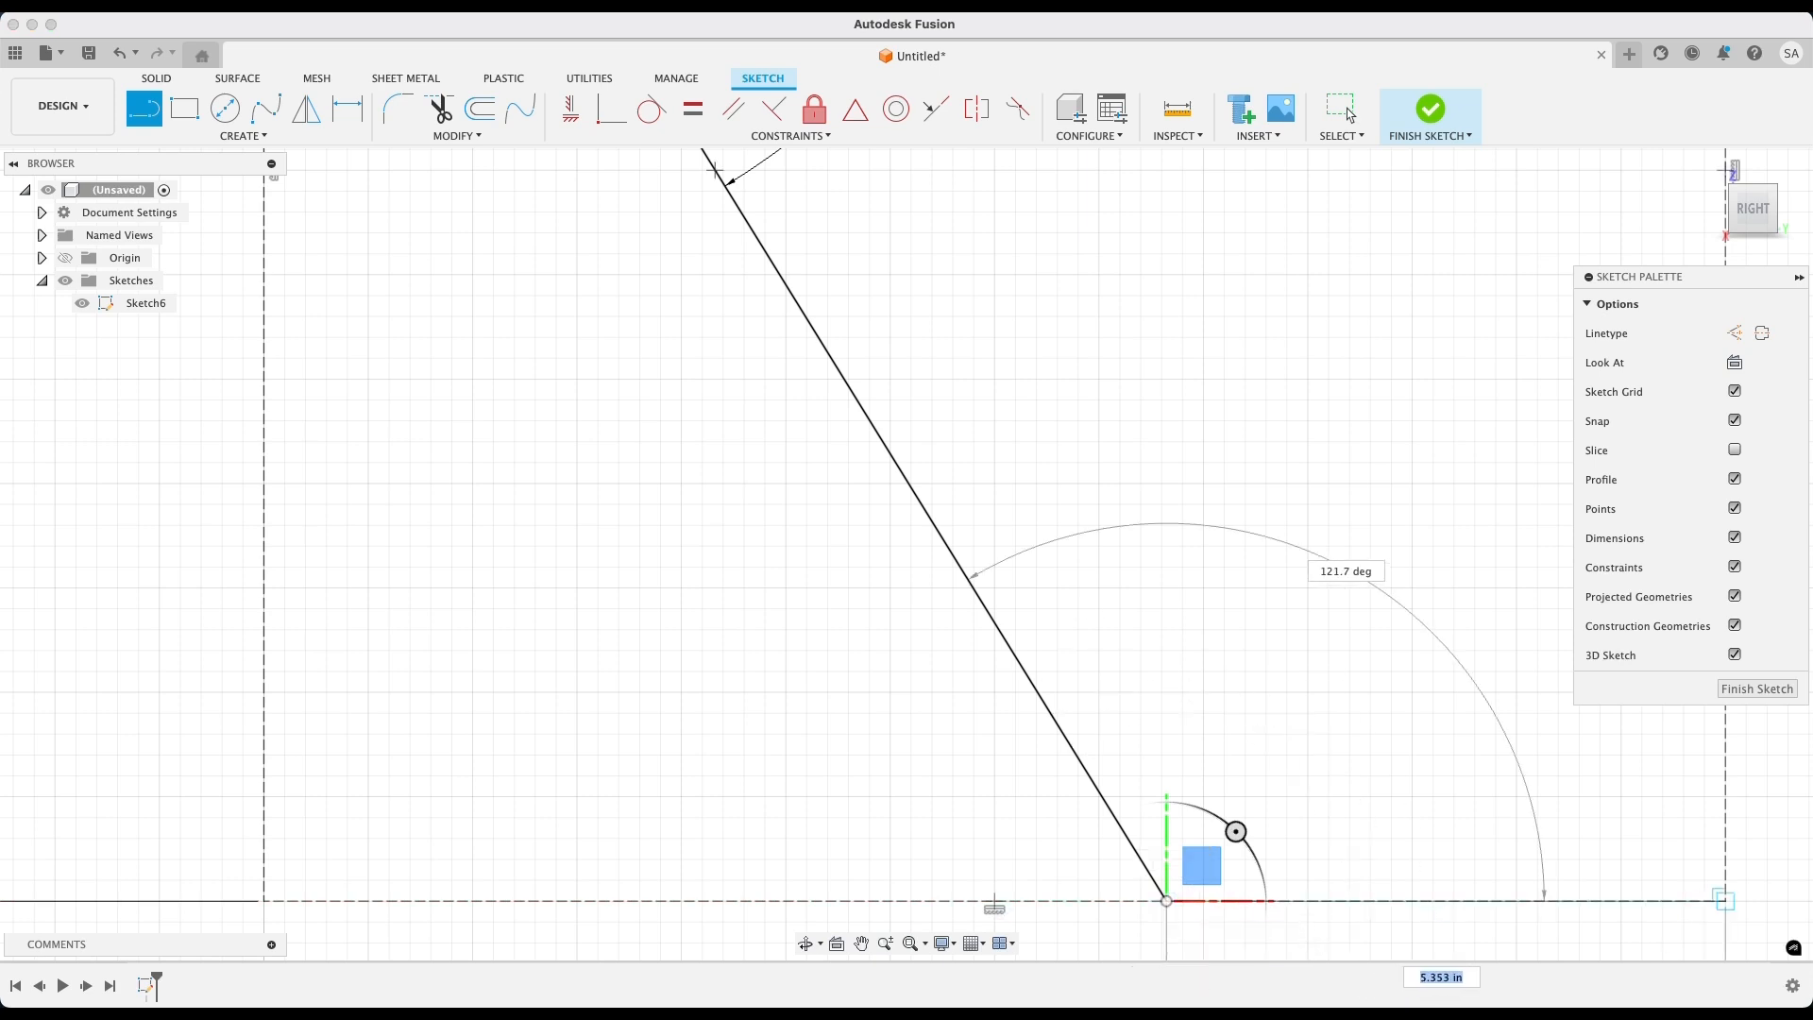
left_click(1725, 900)
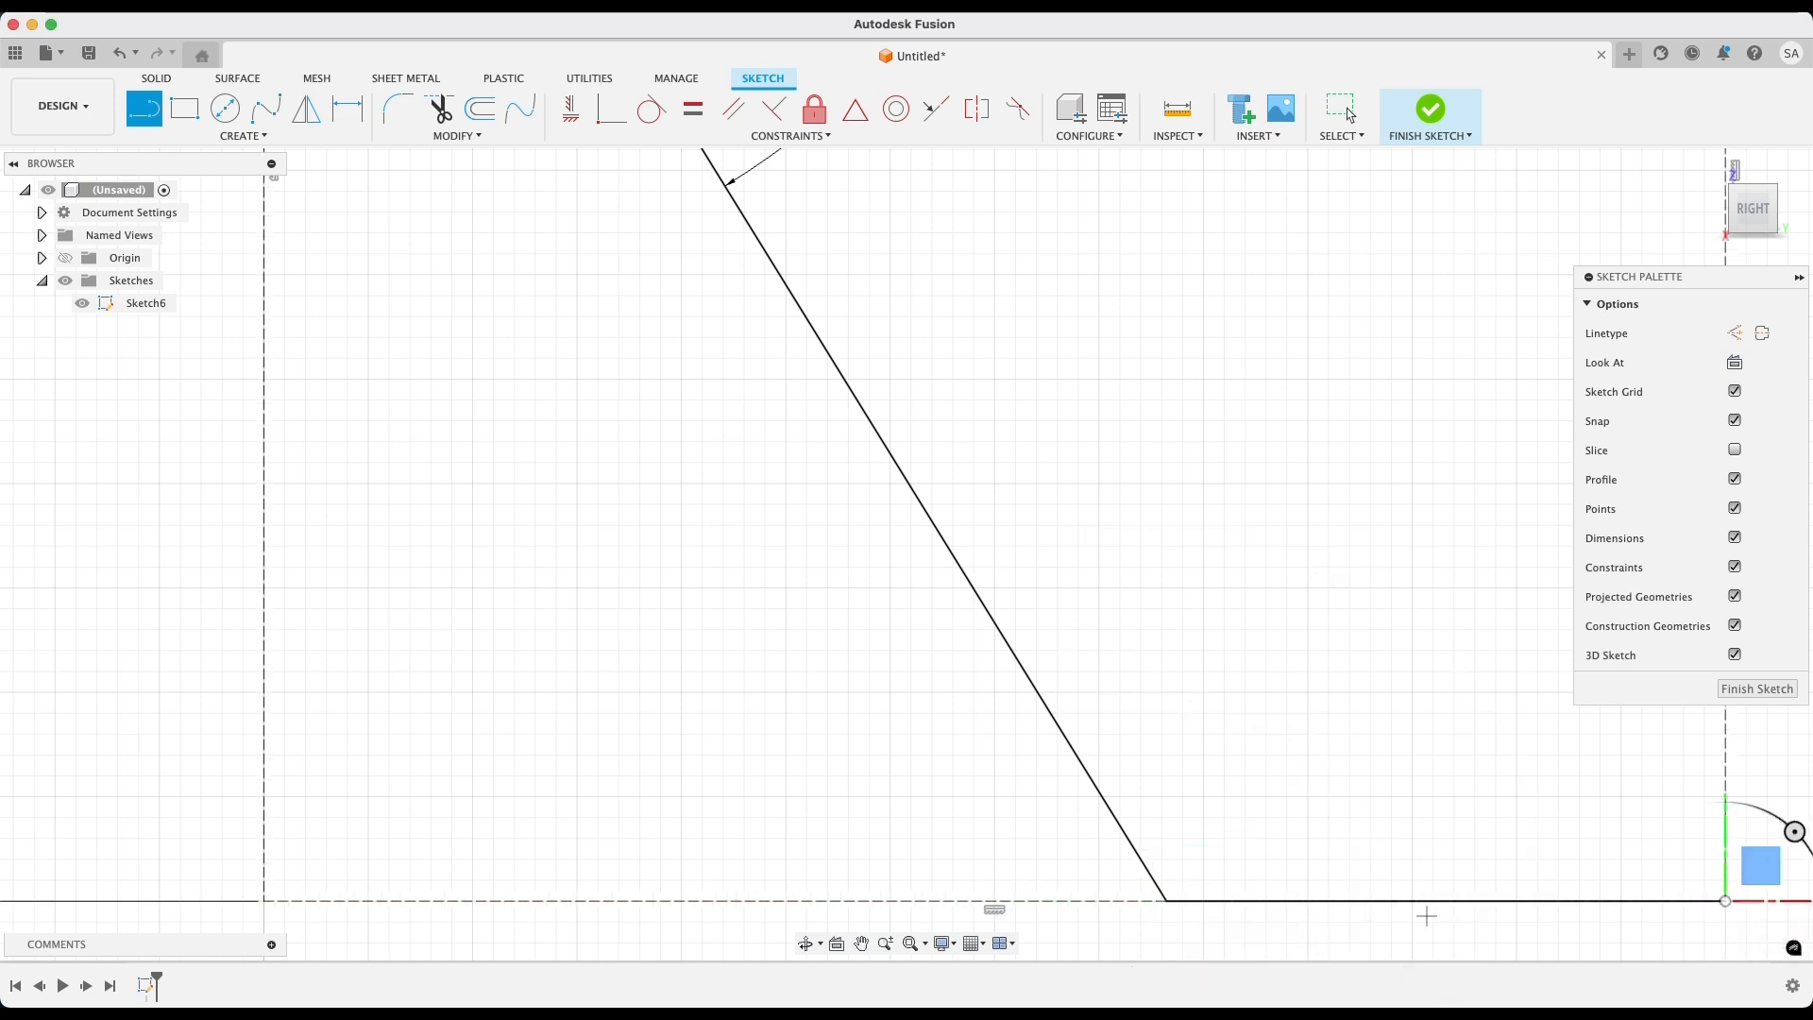
left_click(911, 943)
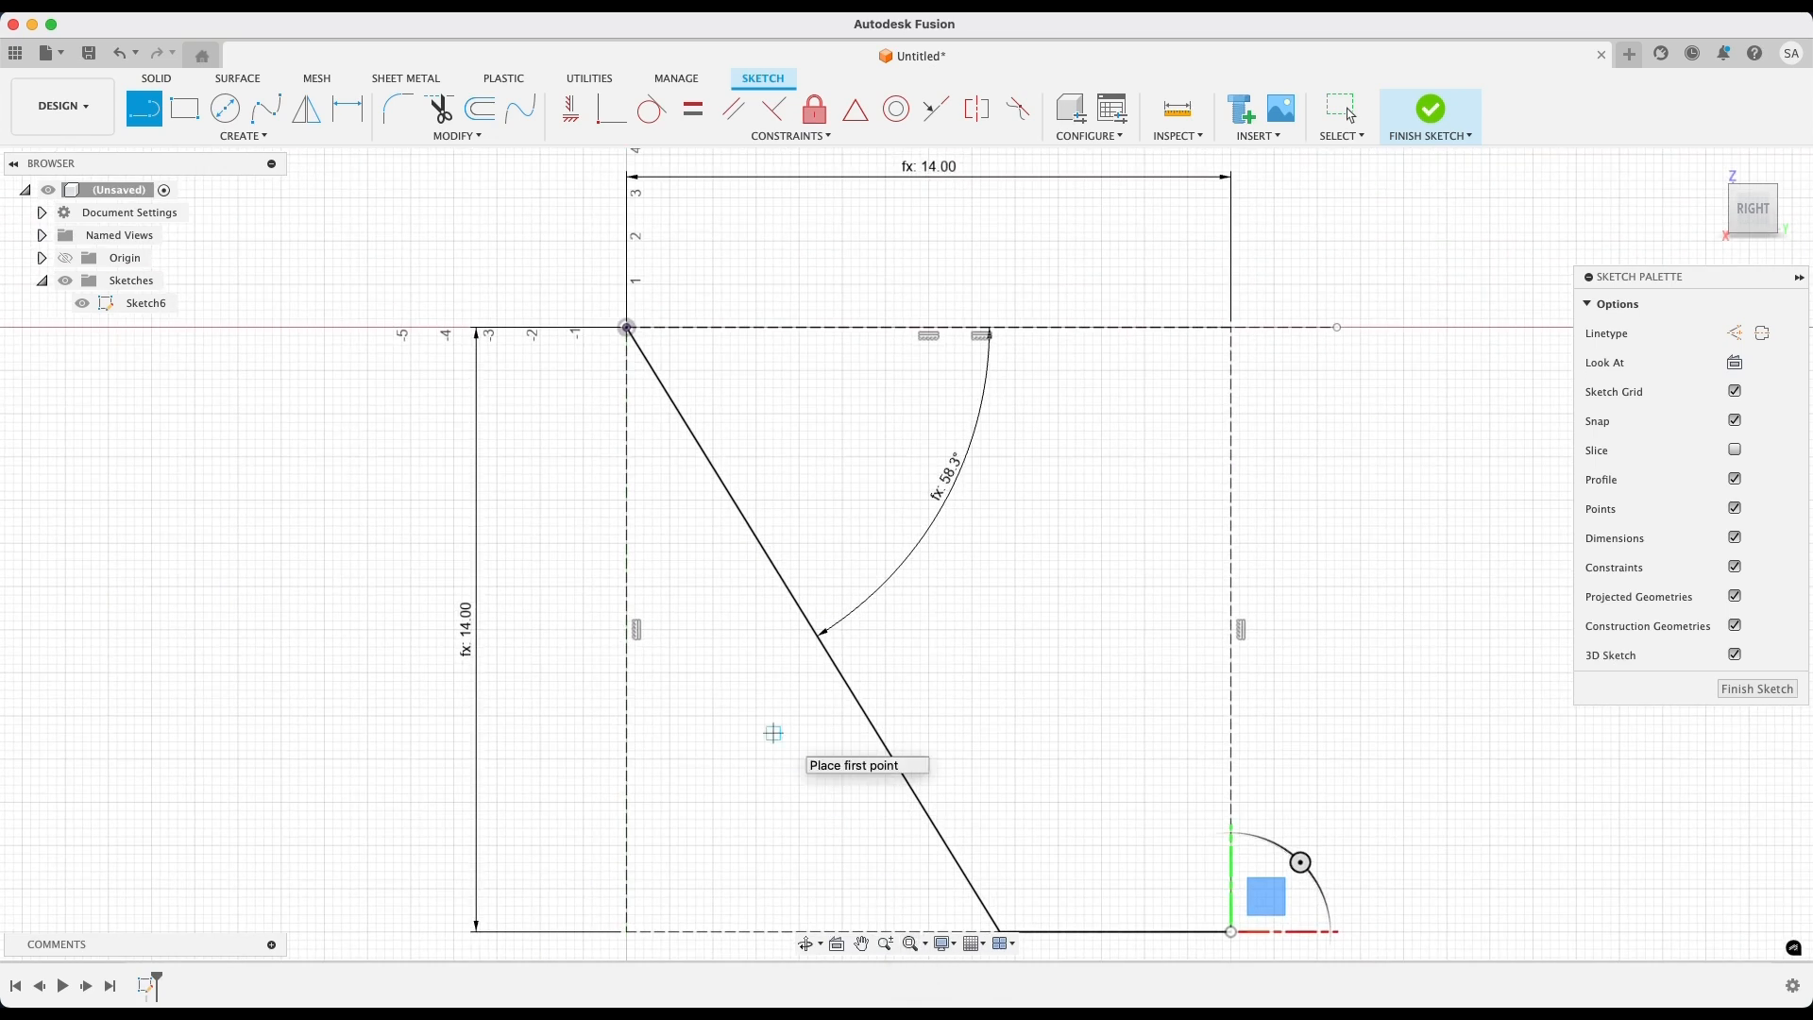
key("Escape")
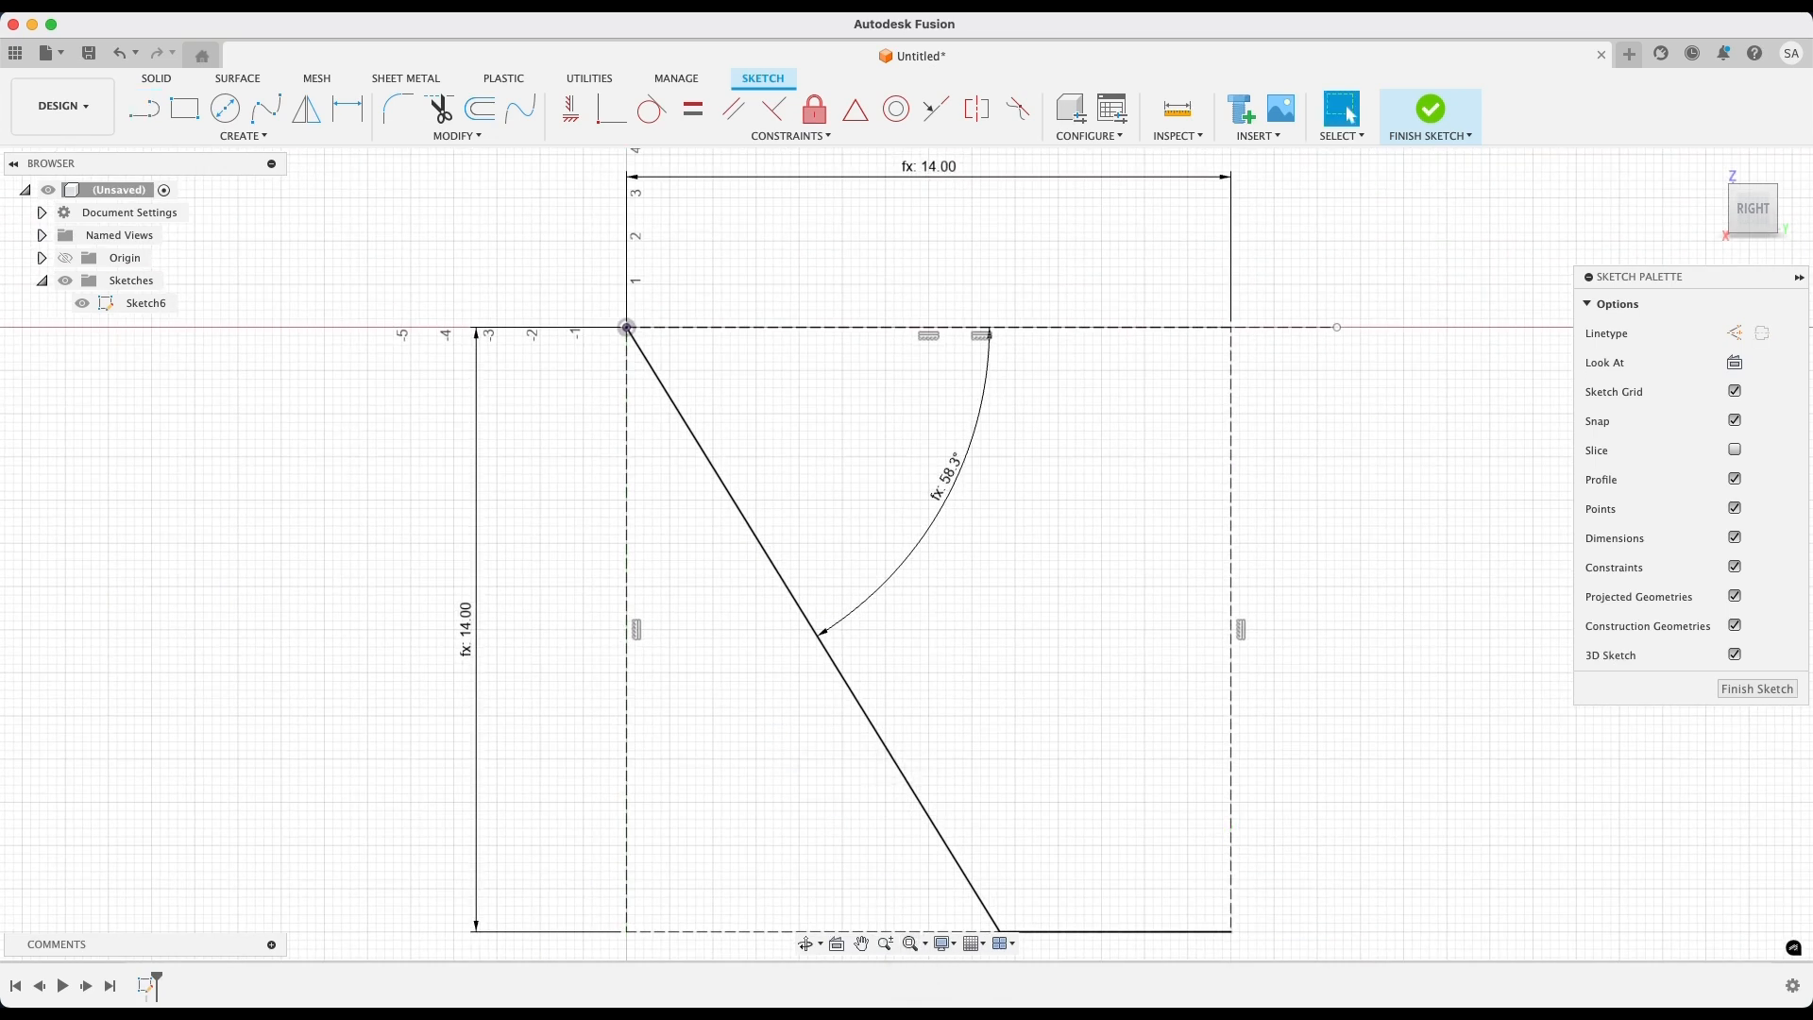
Offset the connected slanted and horizontal lines toward the inside of the square with the expression -thickness
left_click(481, 108)
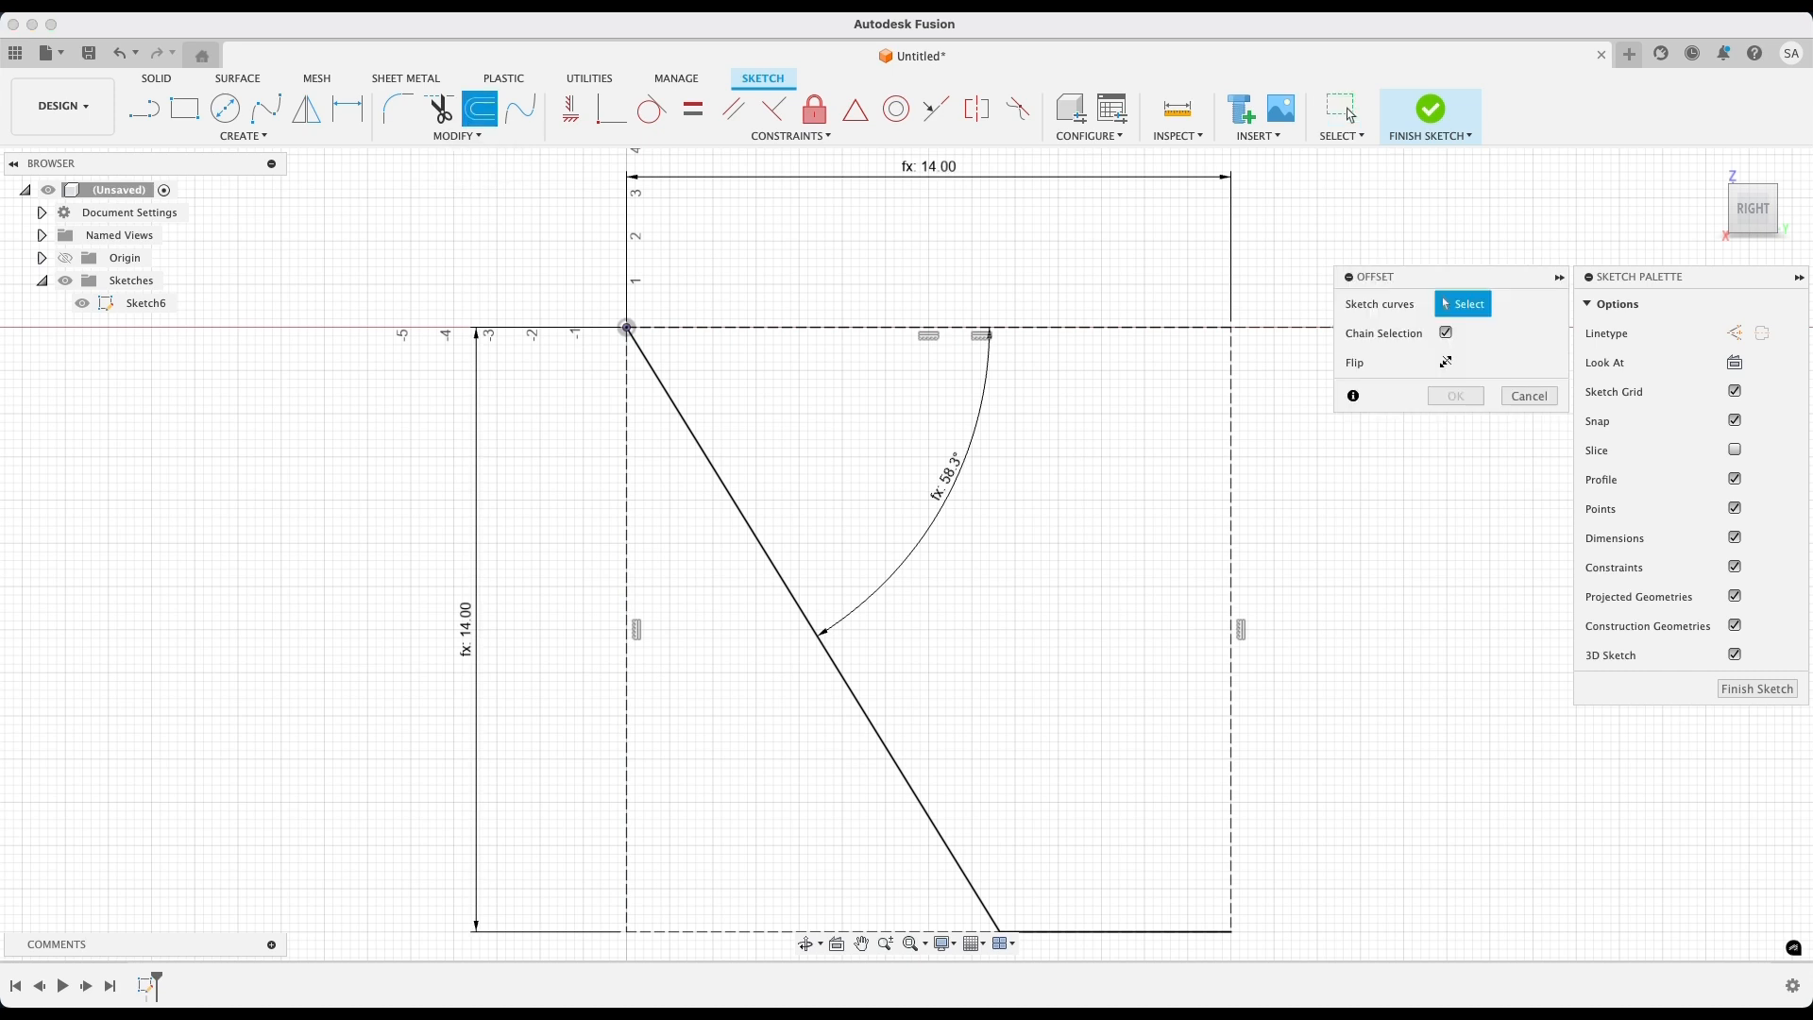
left_click(729, 498)
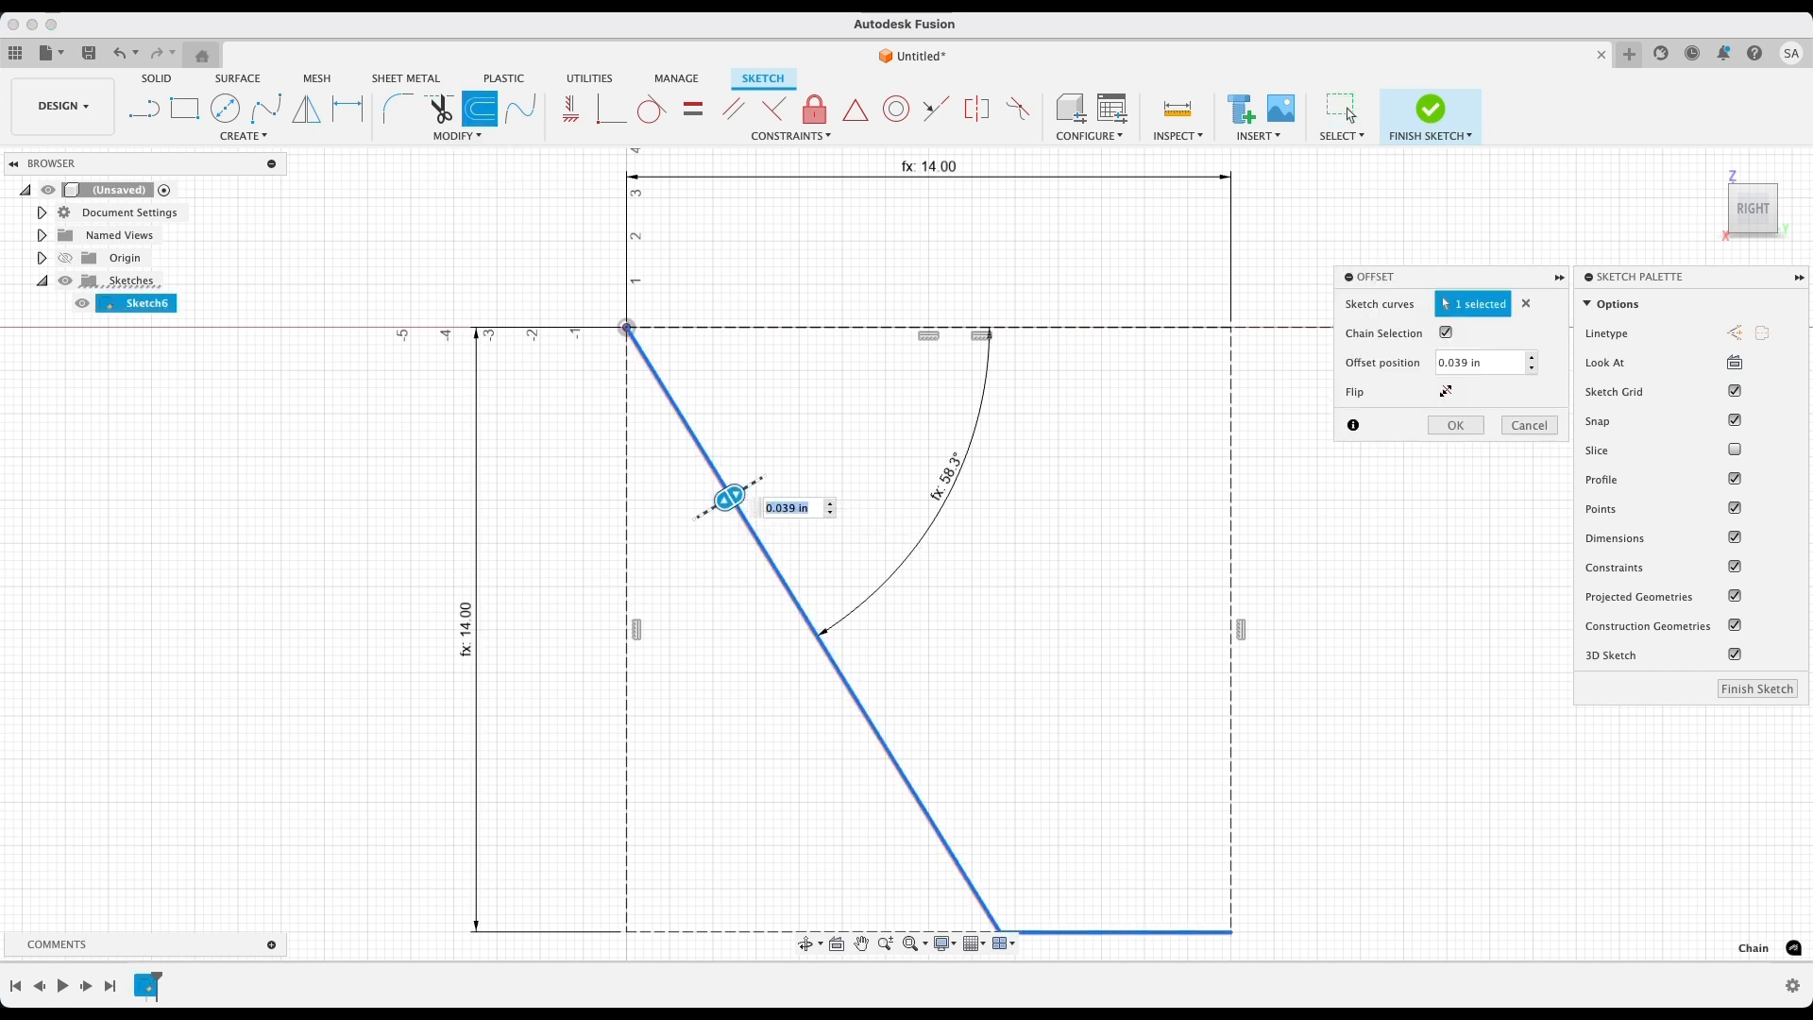
mouse_move(729, 497)
left_mouse_down()
mouse_move(696, 526)
mouse_move(758, 480)
mouse_move(680, 514)
mouse_move(720, 503)
left_mouse_up()
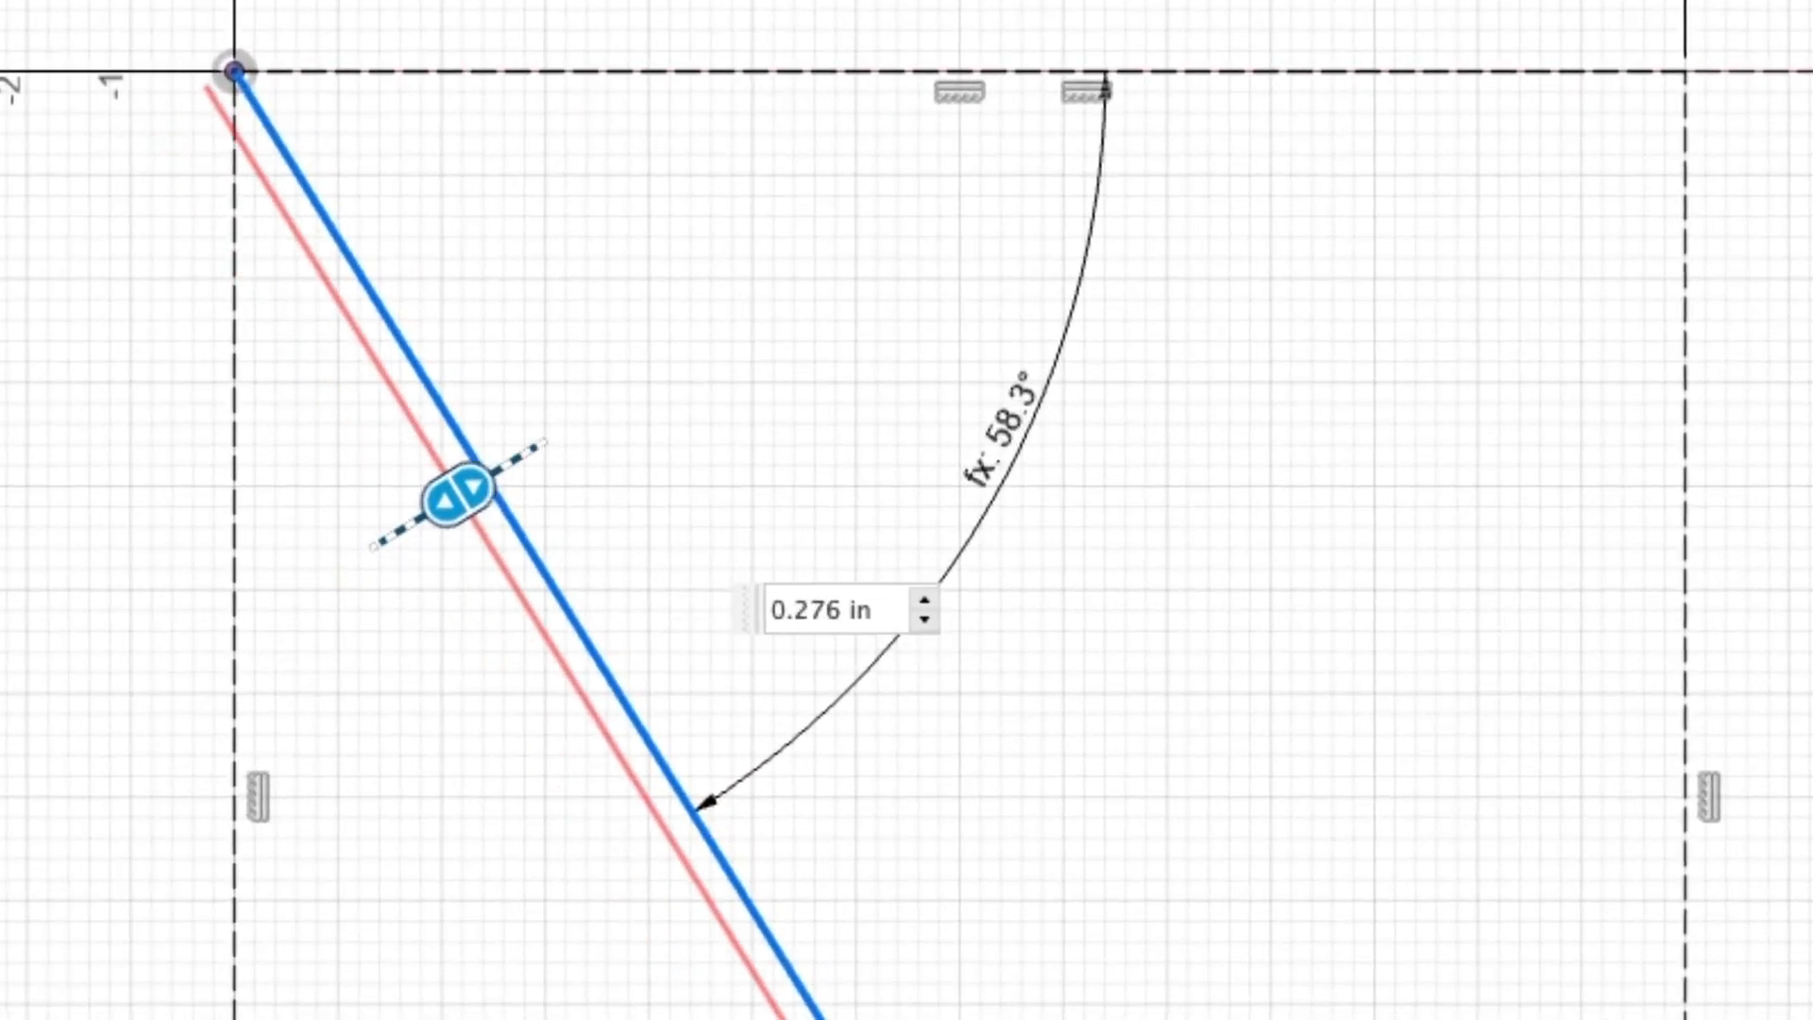
left_click_drag(458, 493, 405, 524)
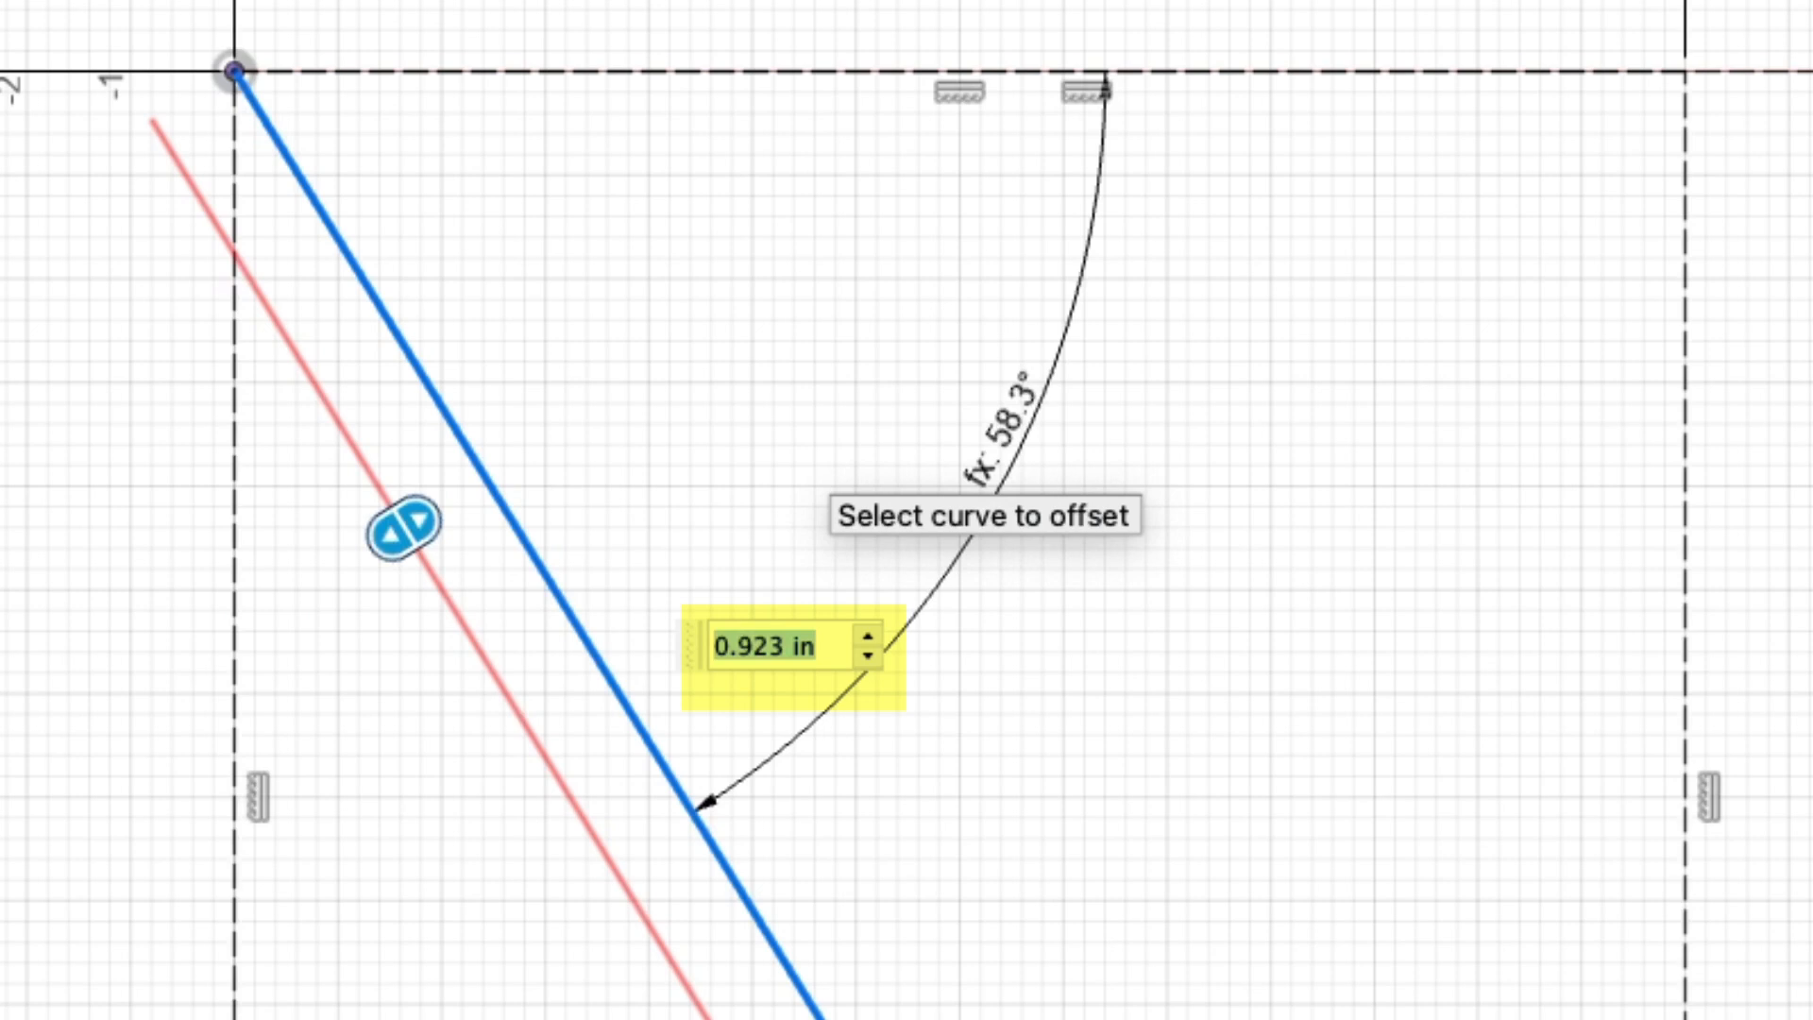
type("-thickness")
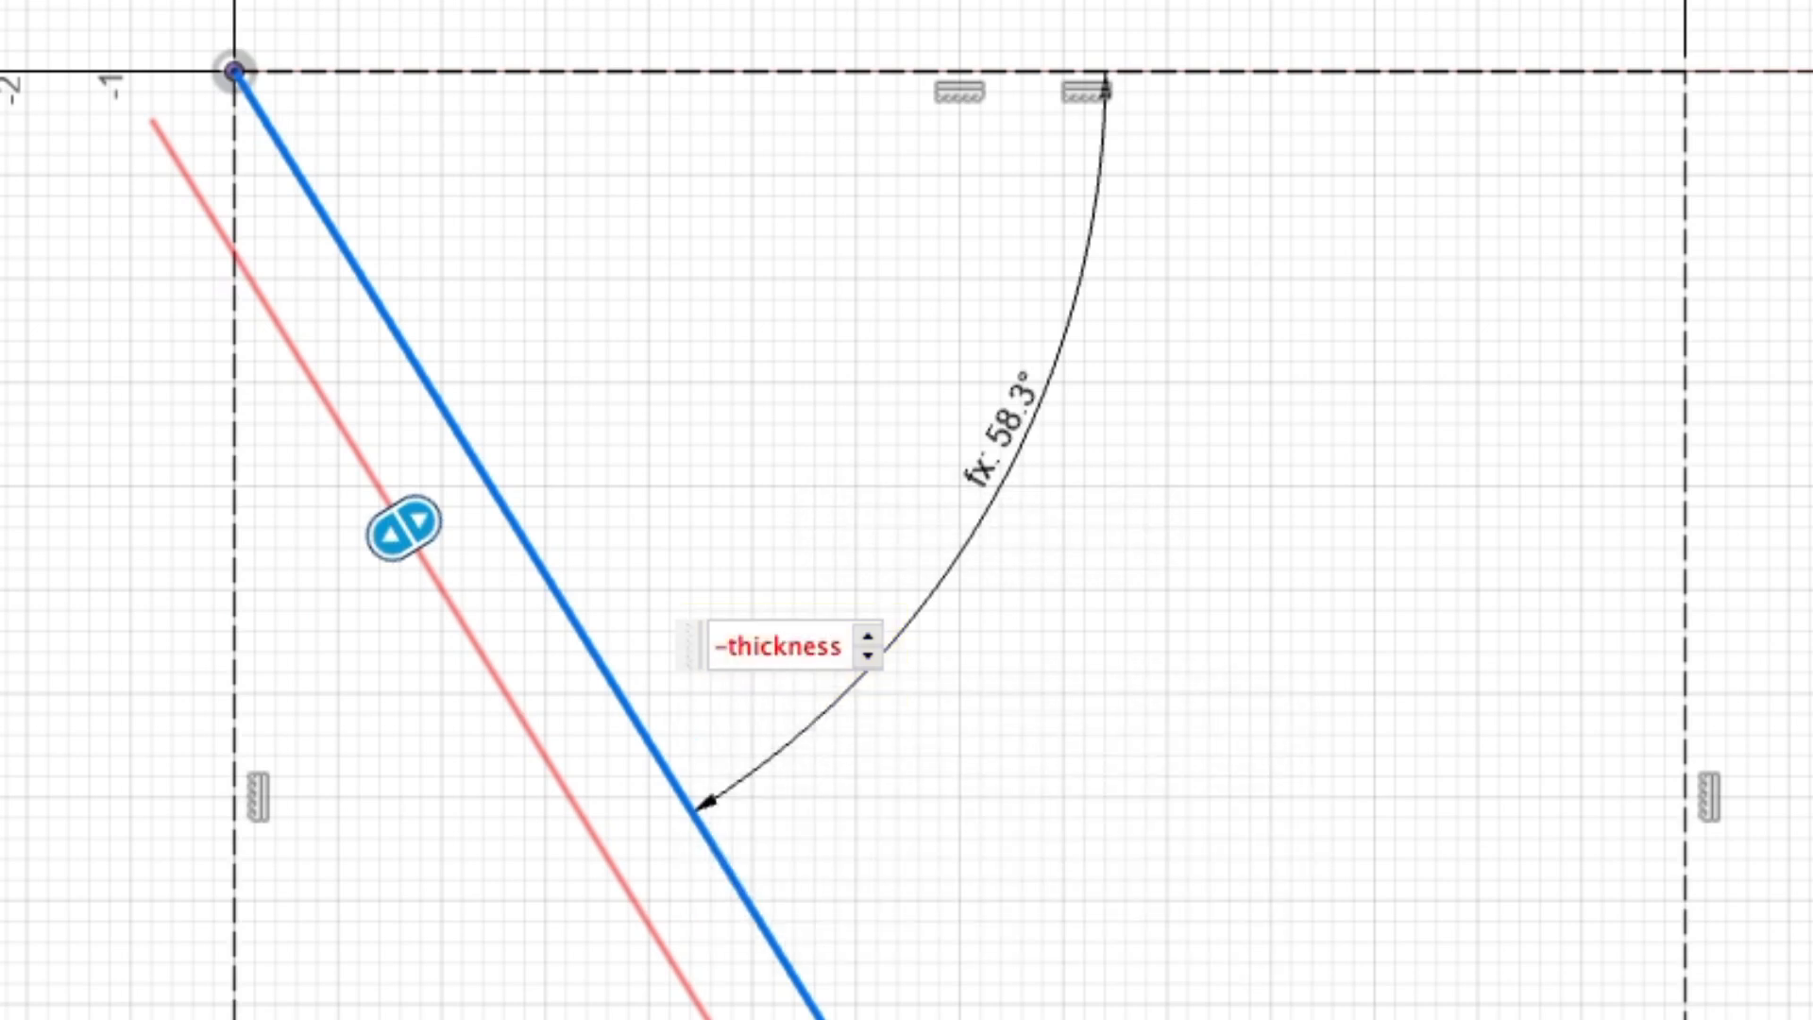
key("Return")
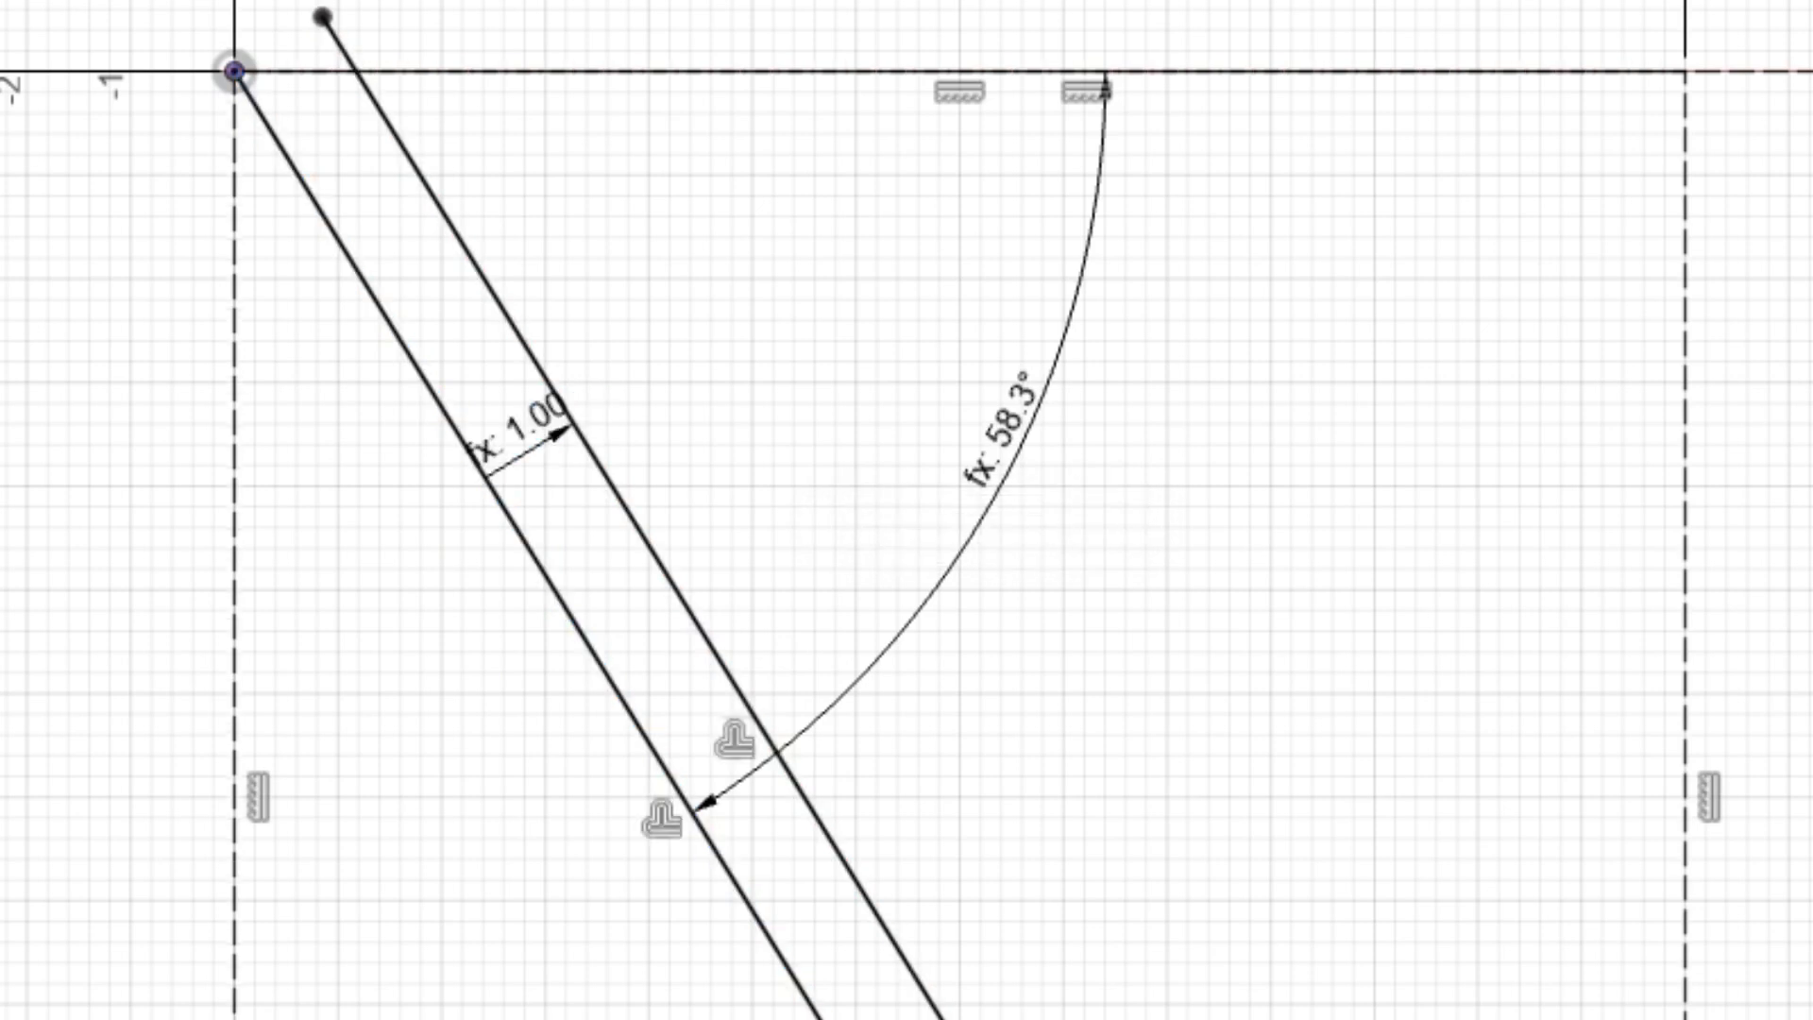
Close the profile's upper end with a horizontal line from the origin to the offset slanted line
scroll(579, 291, "up", 4)
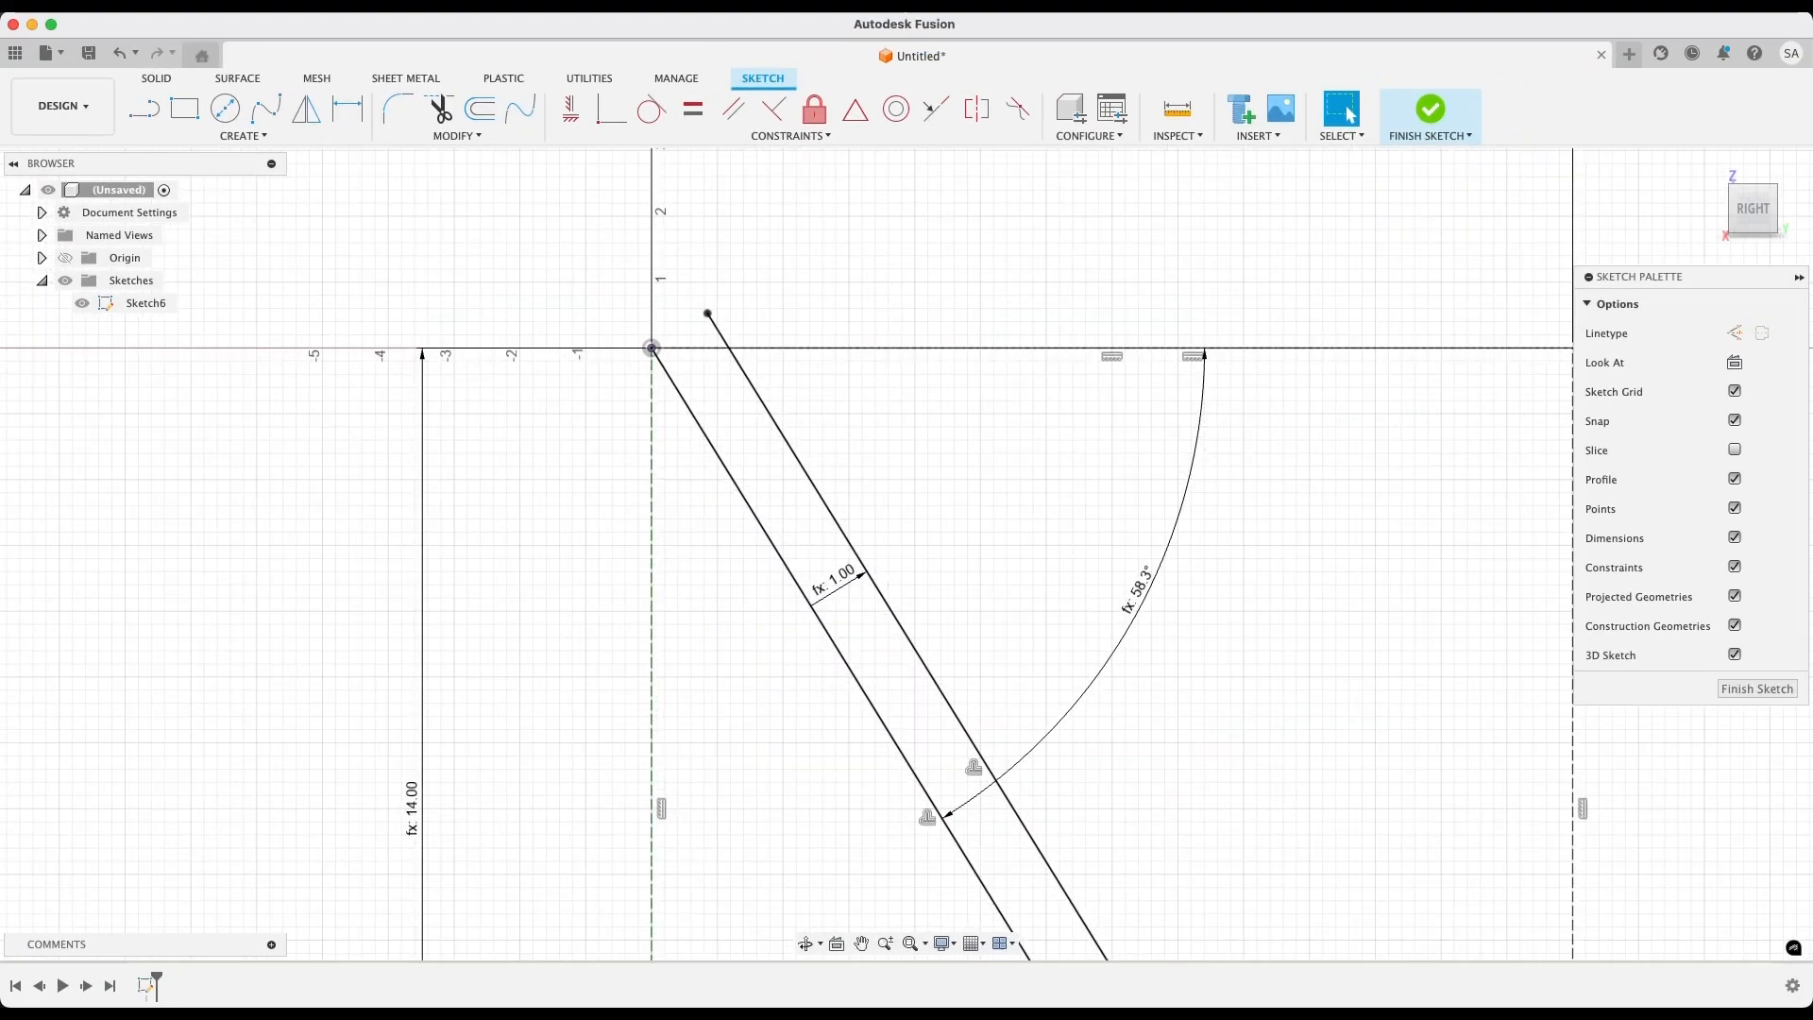
scroll(578, 287, "up", 4)
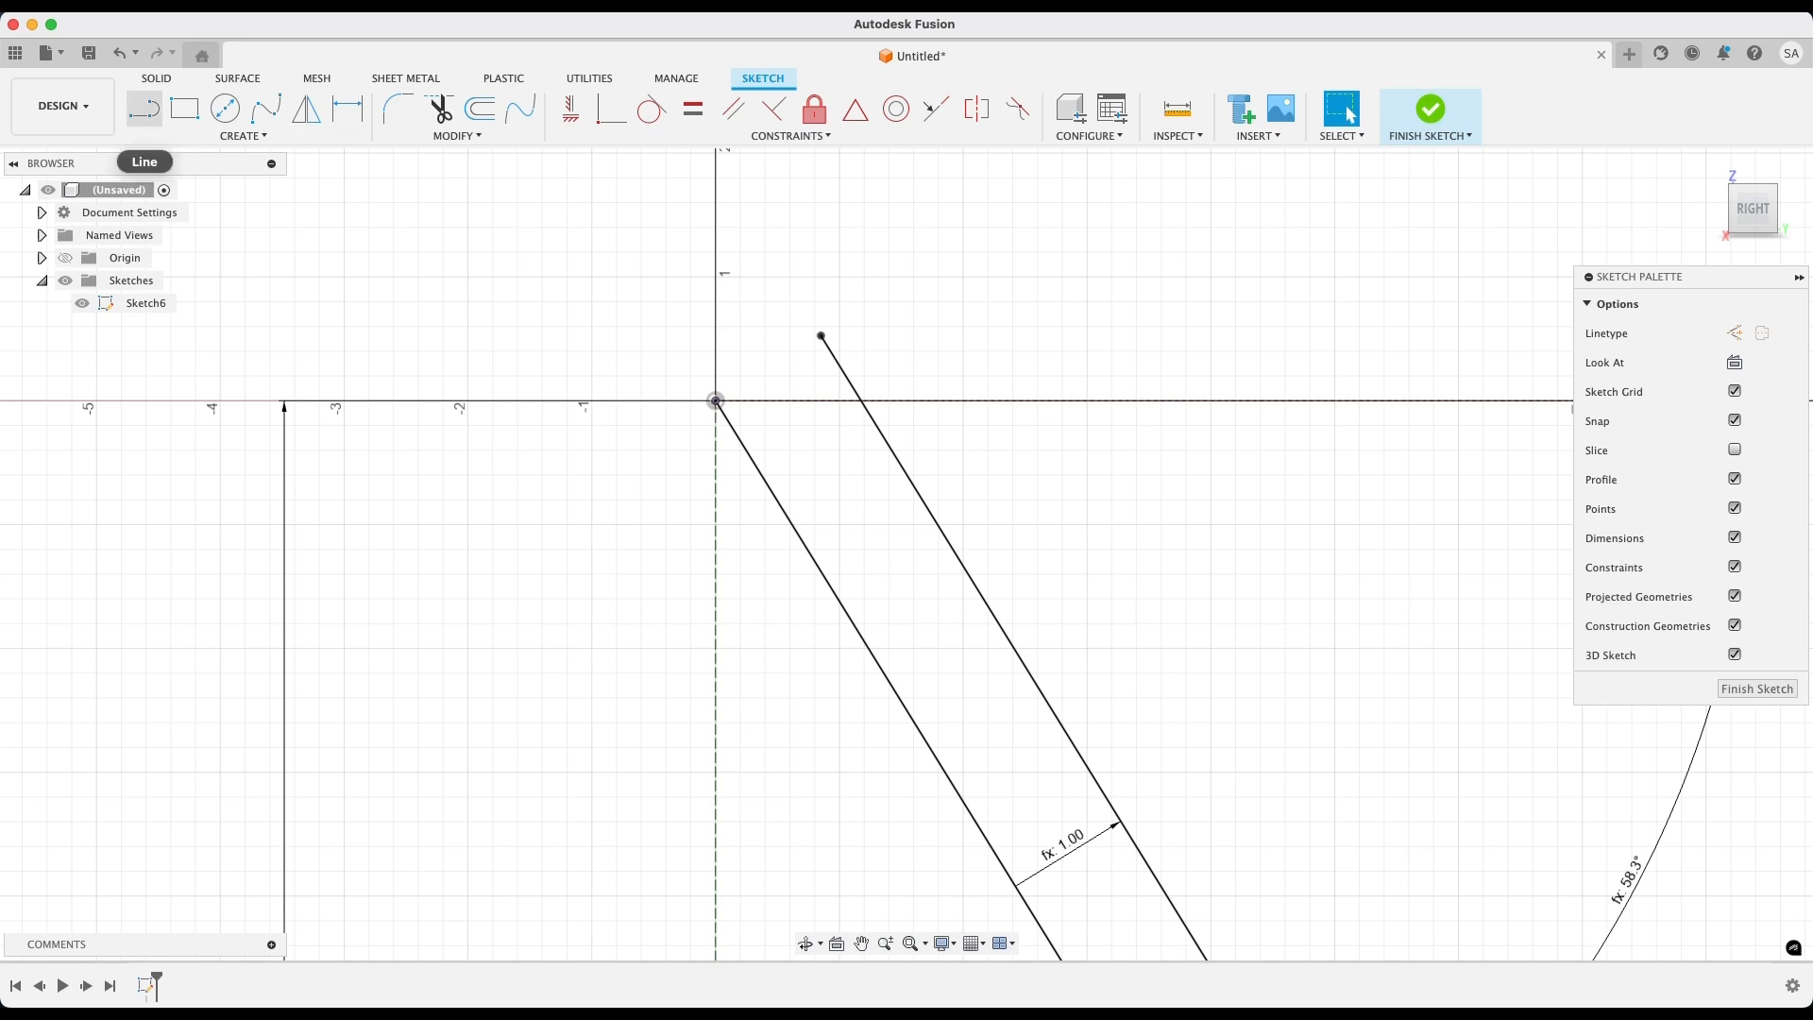
left_click(144, 109)
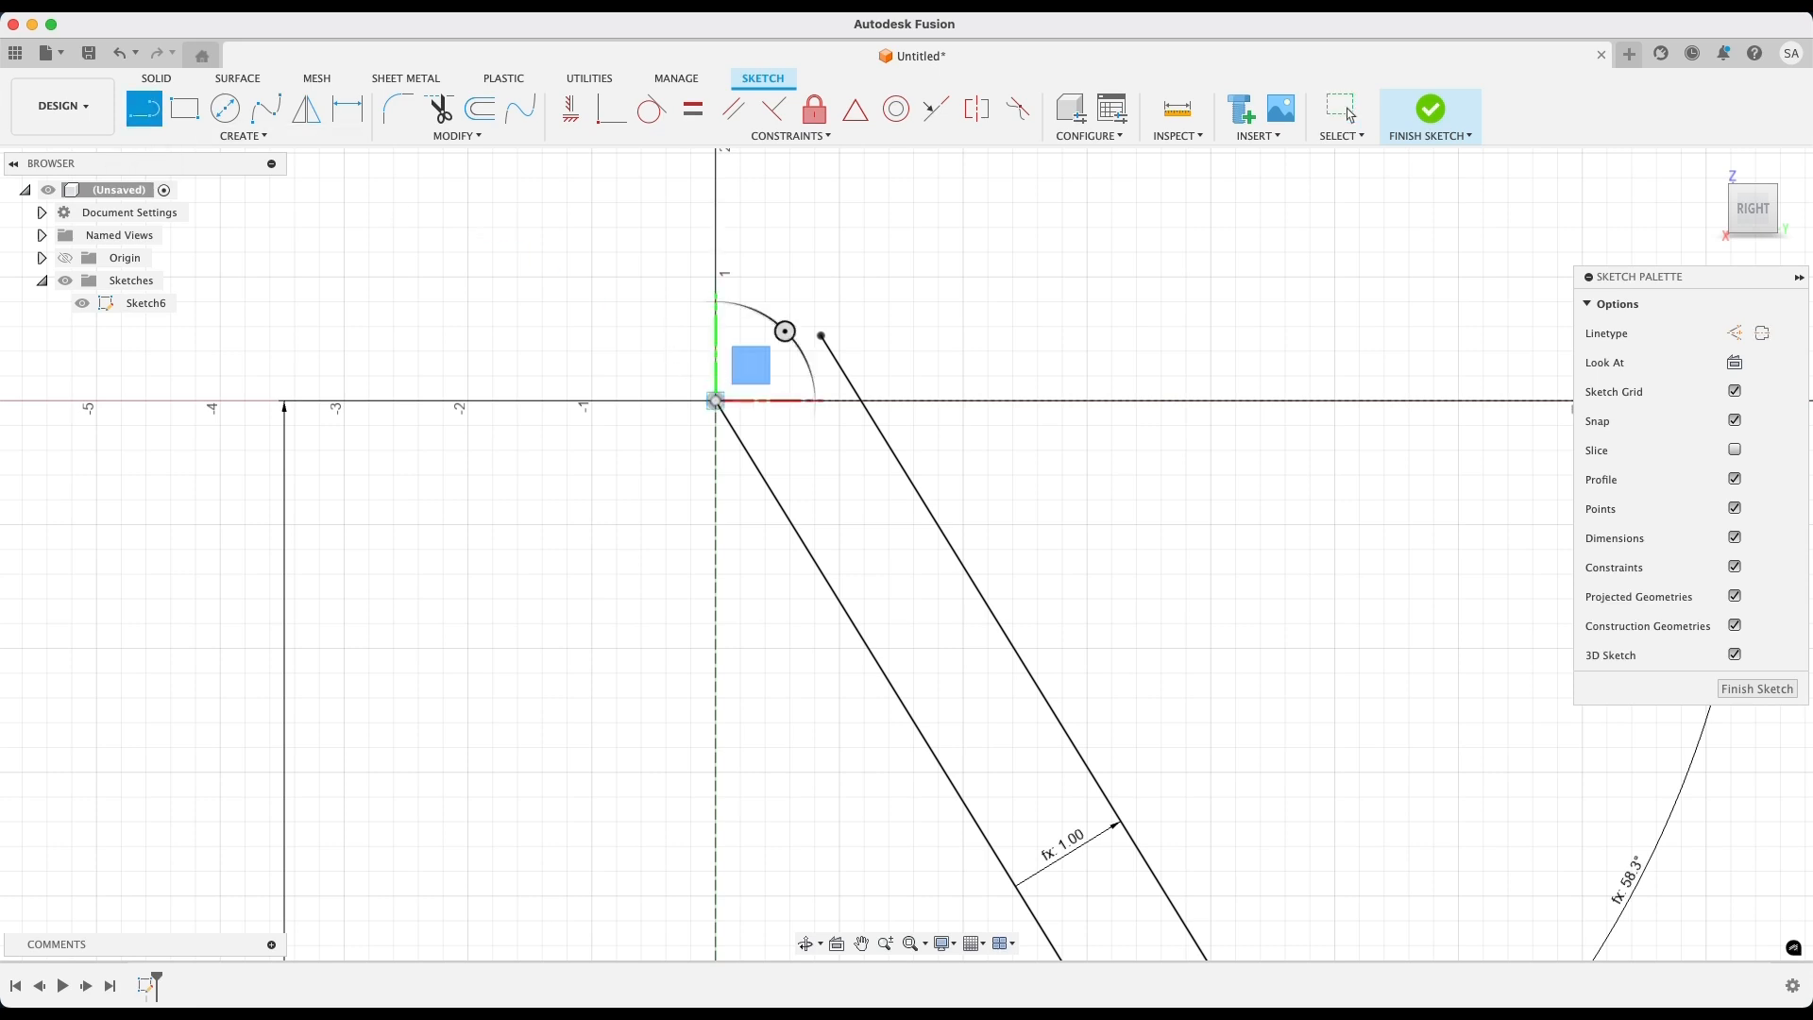
left_click(715, 400)
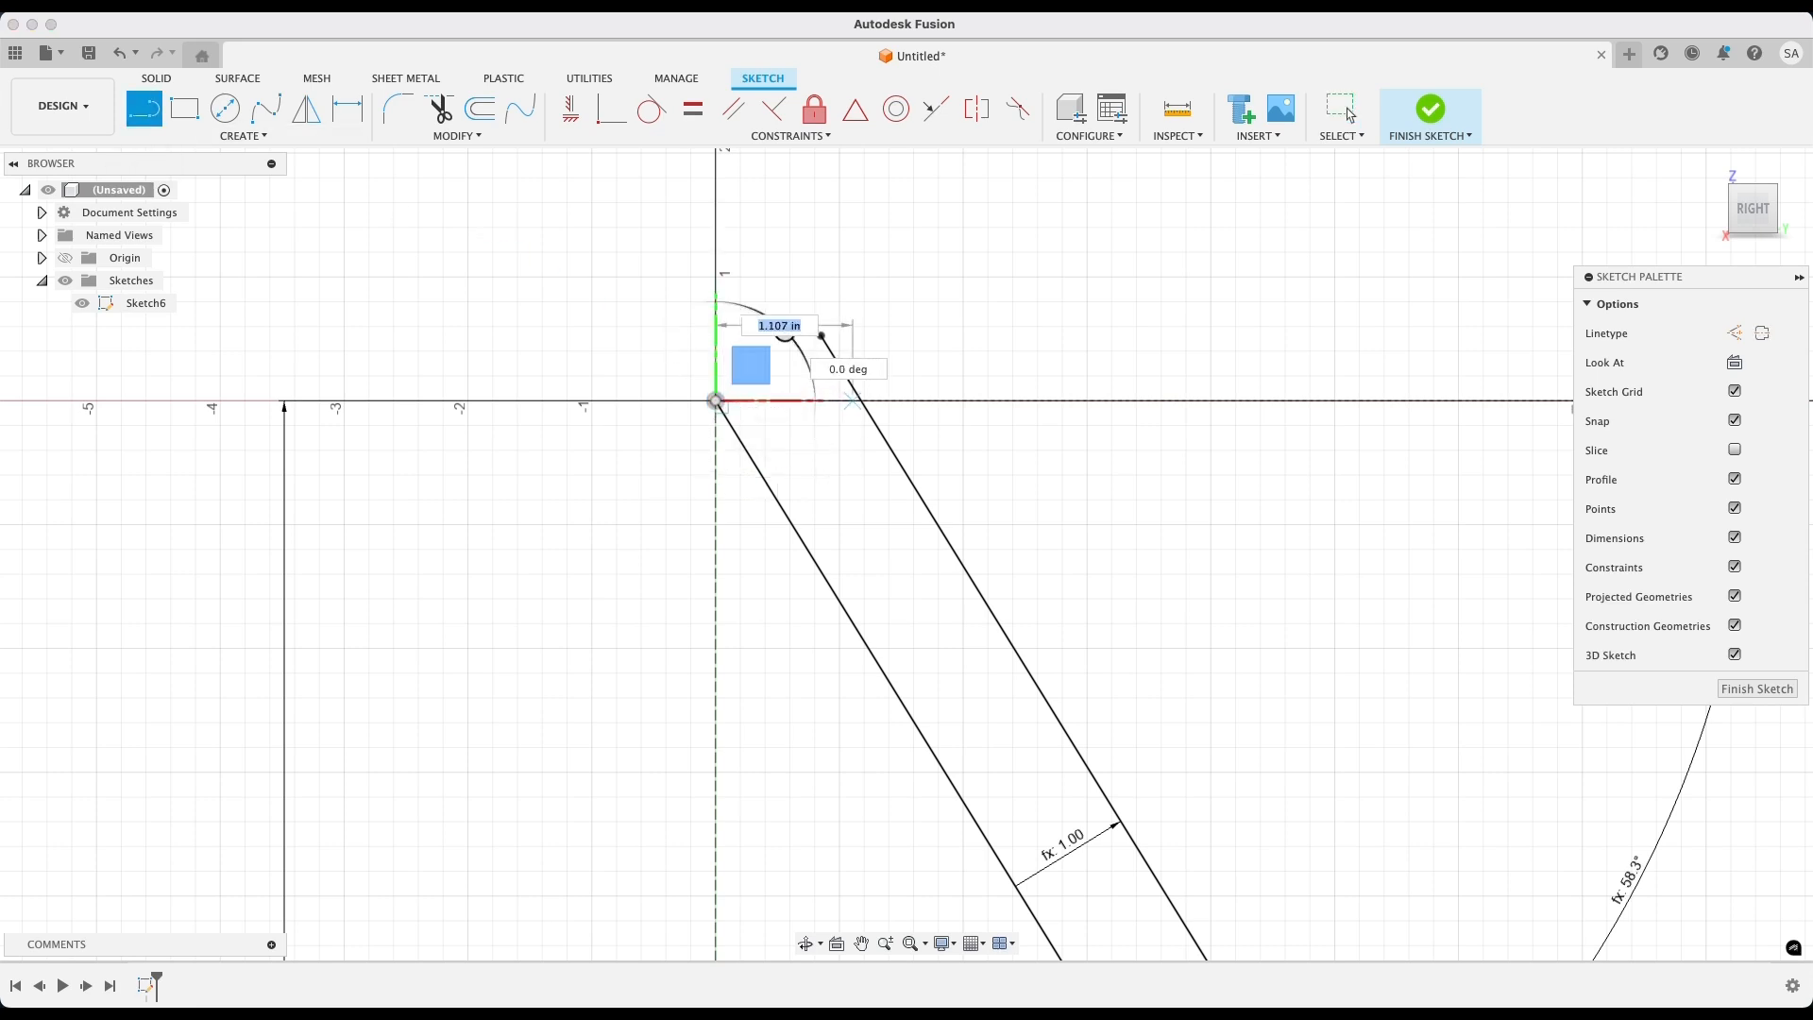
left_click(861, 400)
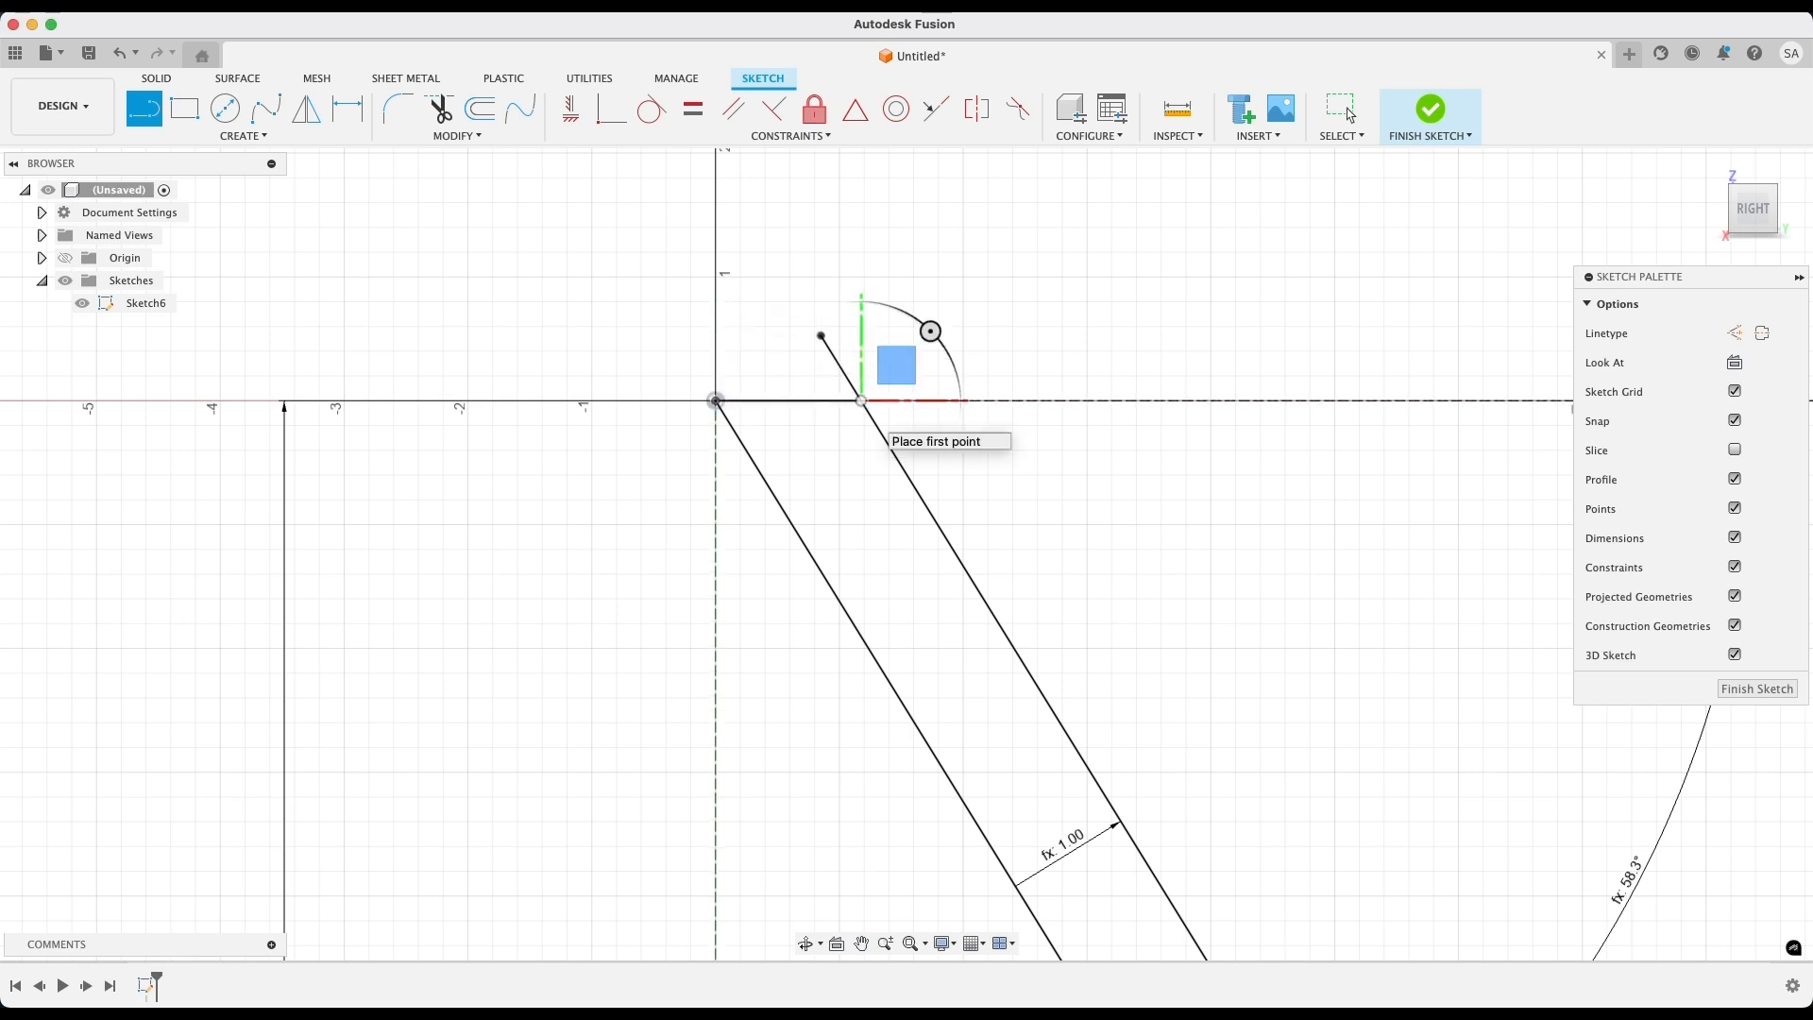
Close the profile's lower end with a vertical line along the square's edge, joining the original and offset horizontal lines
left_click(911, 943)
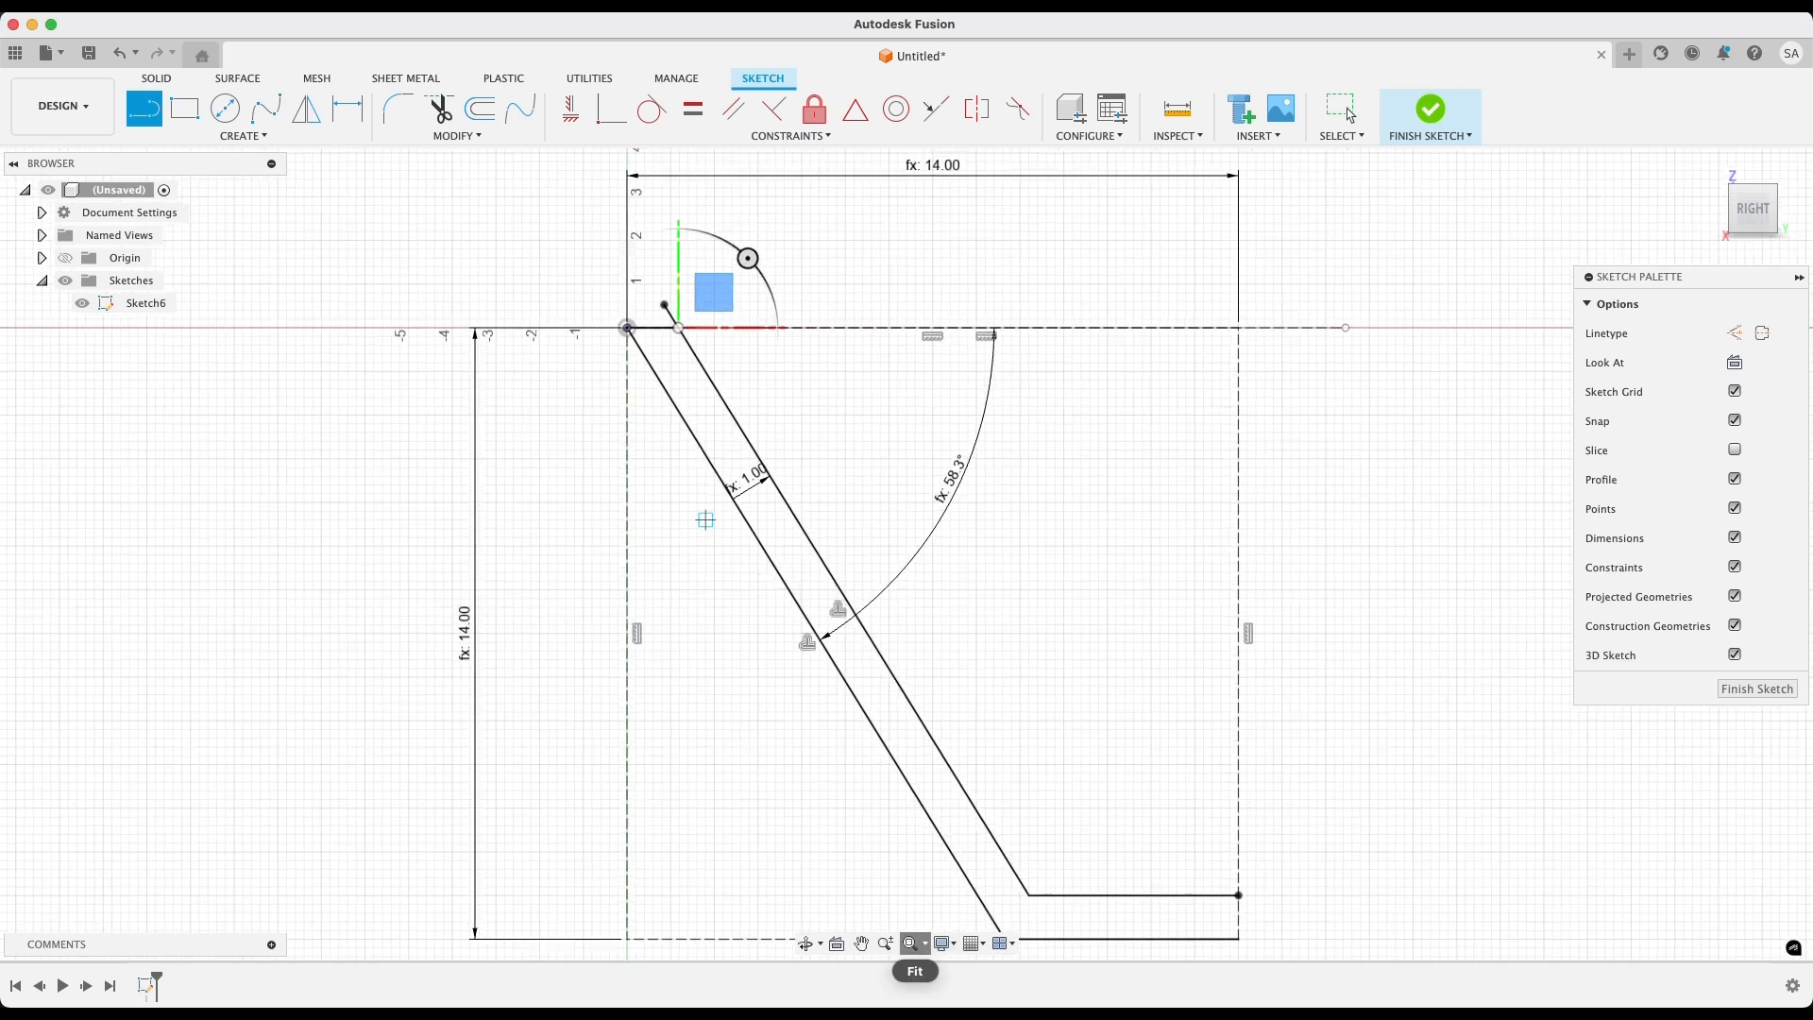
scroll(1243, 941, "up", 5)
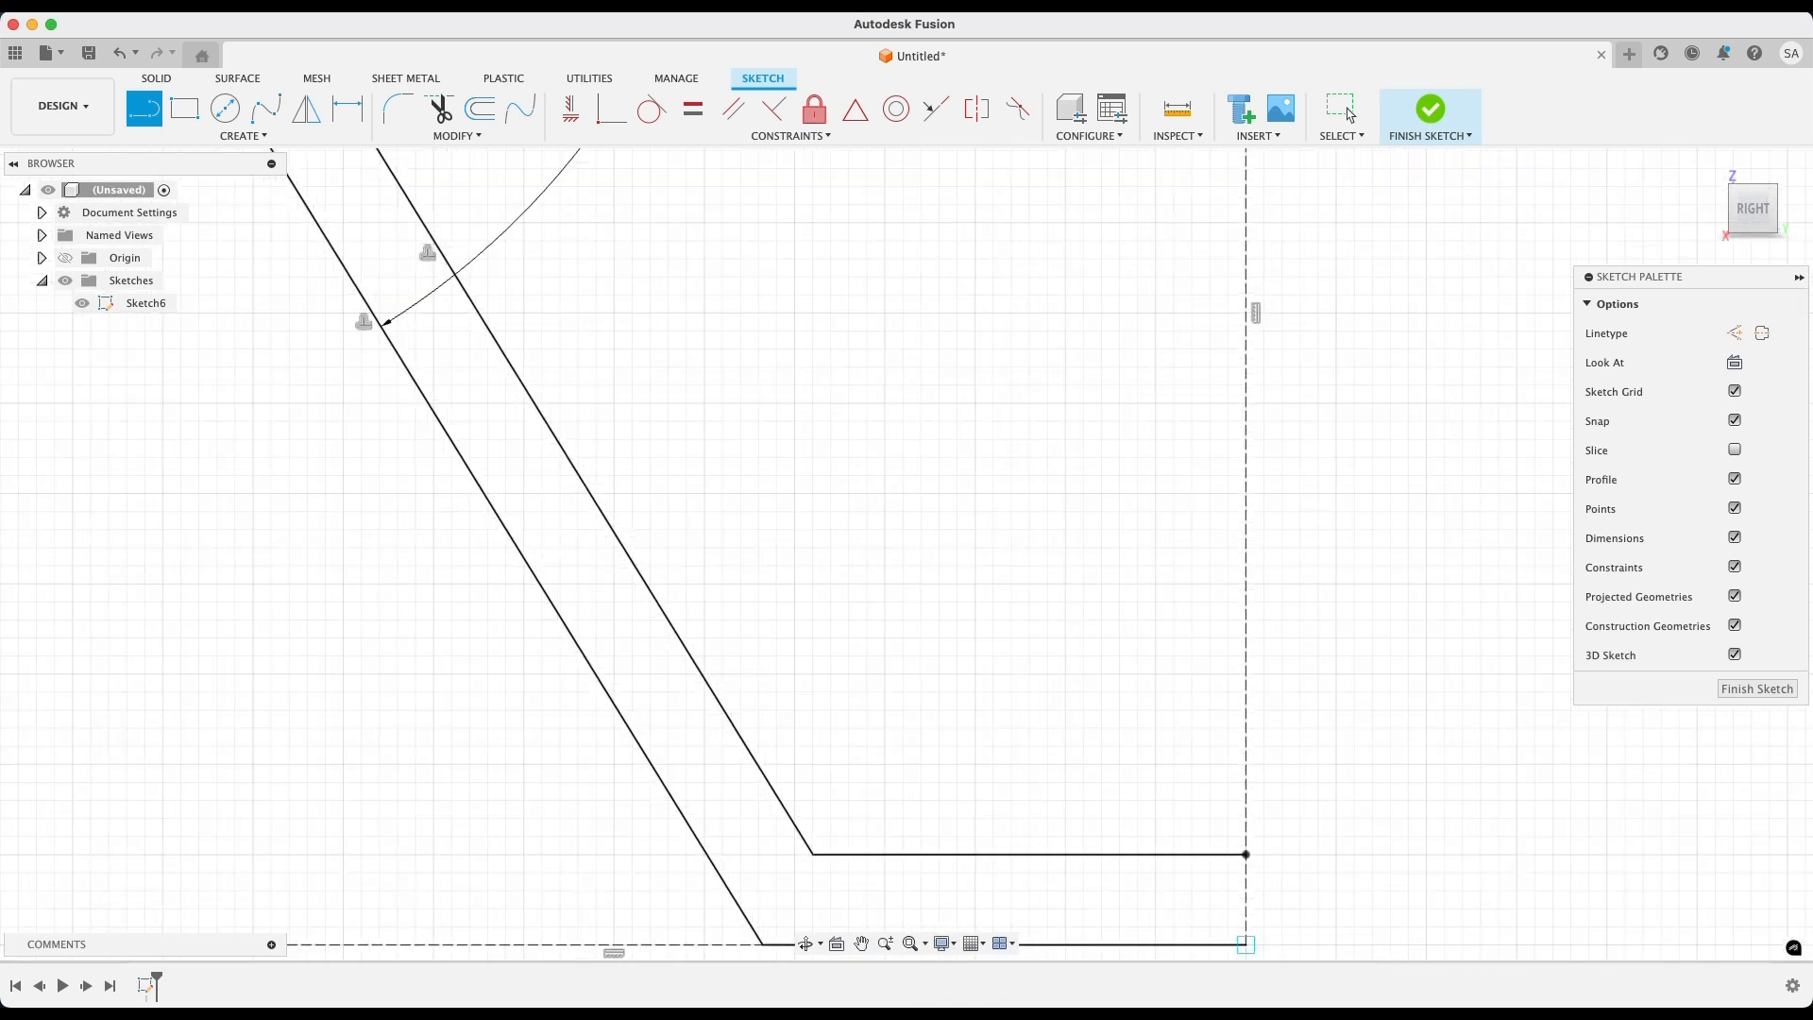
left_click(1245, 944)
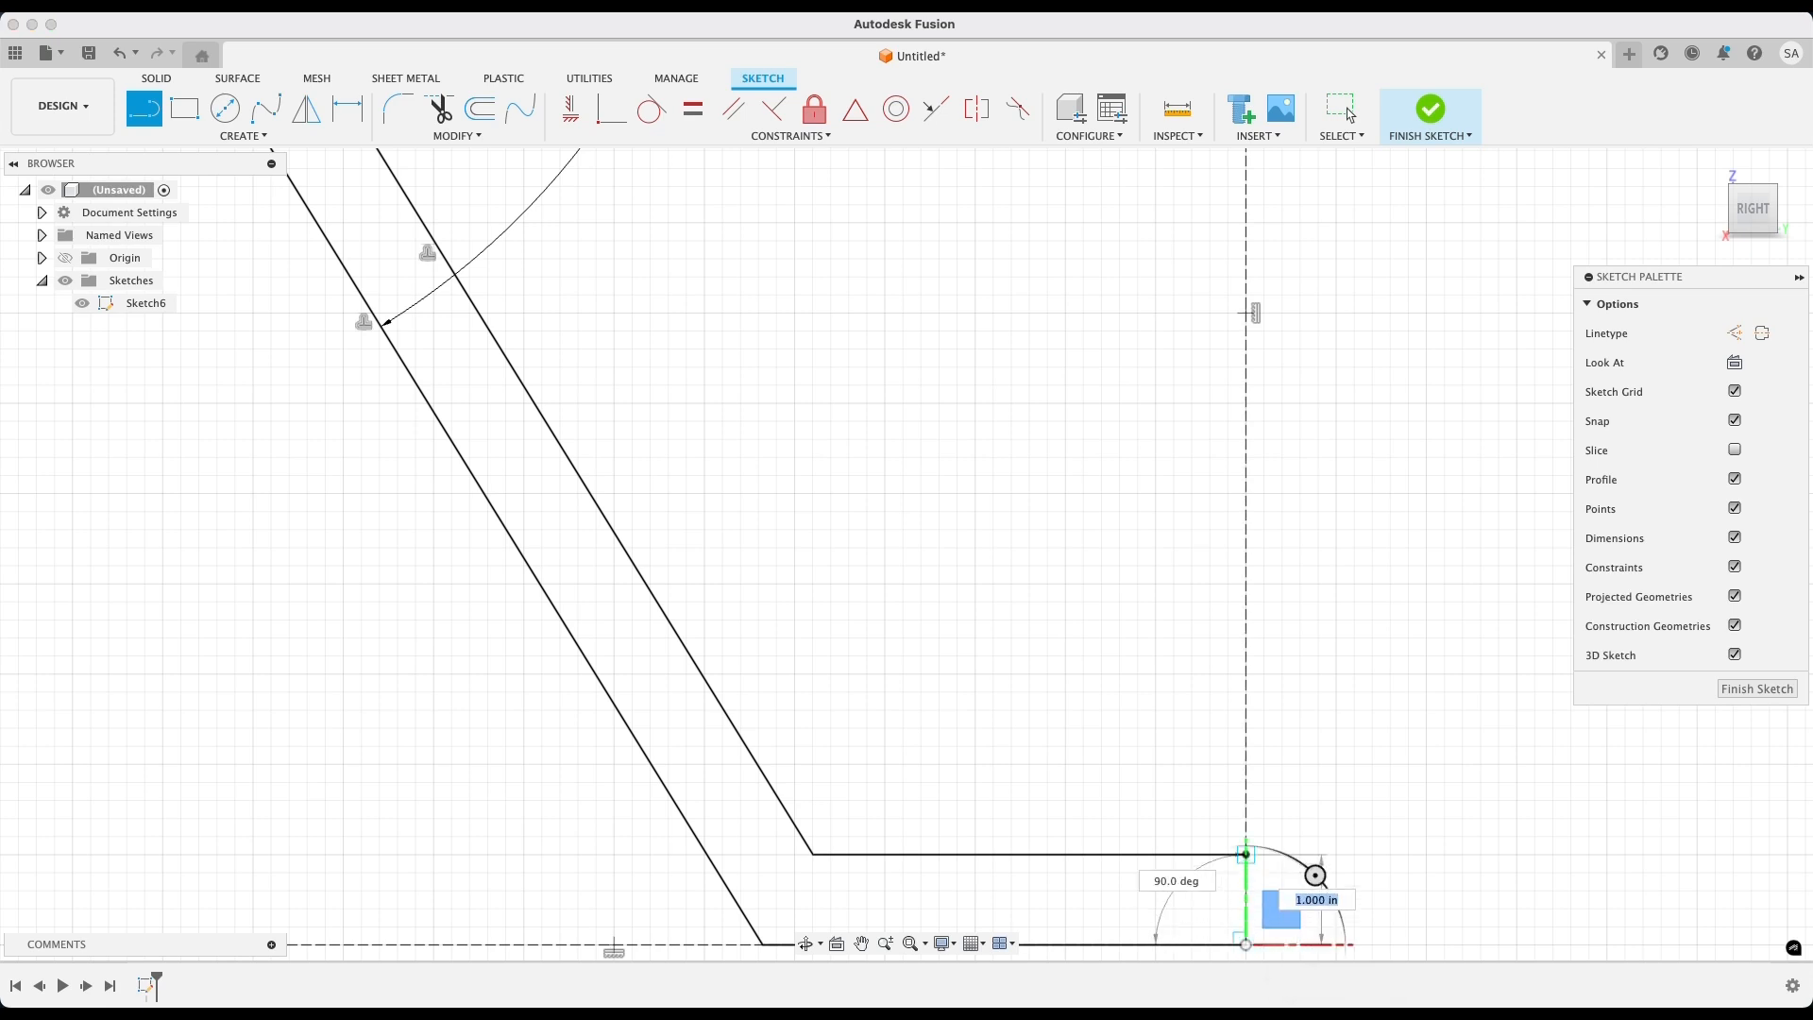
left_click(1246, 855)
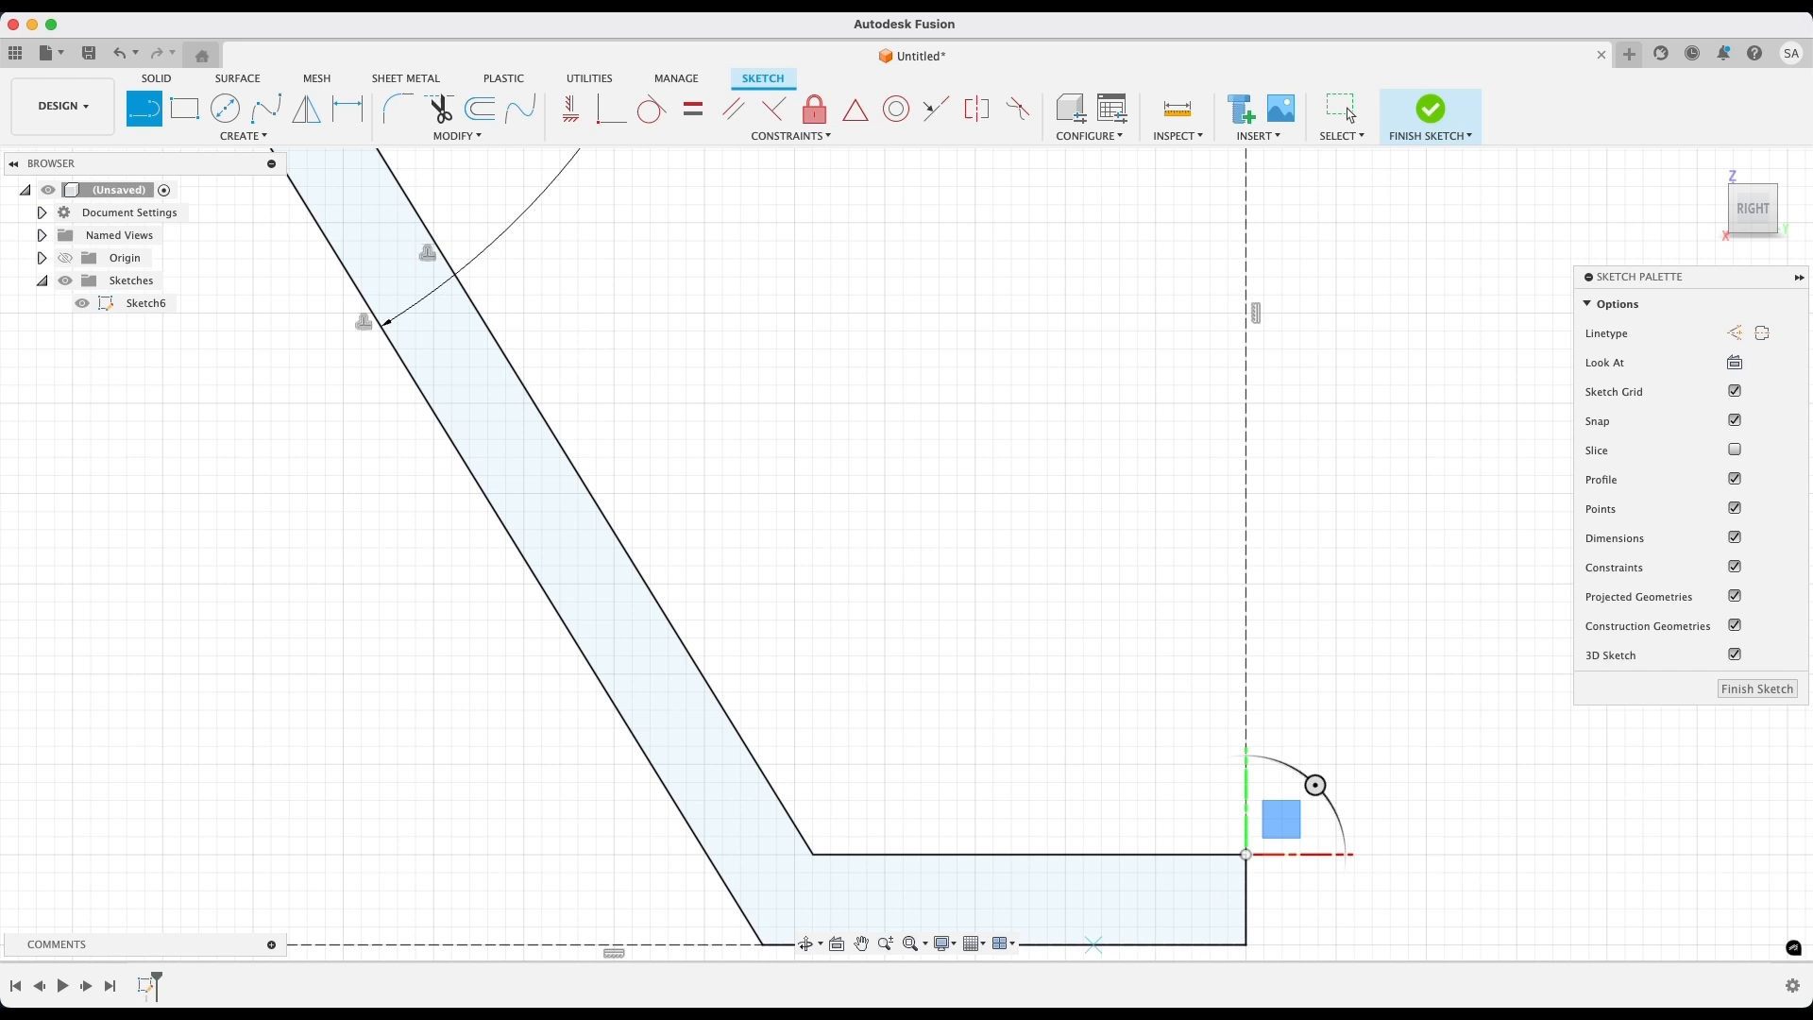
left_click(912, 943)
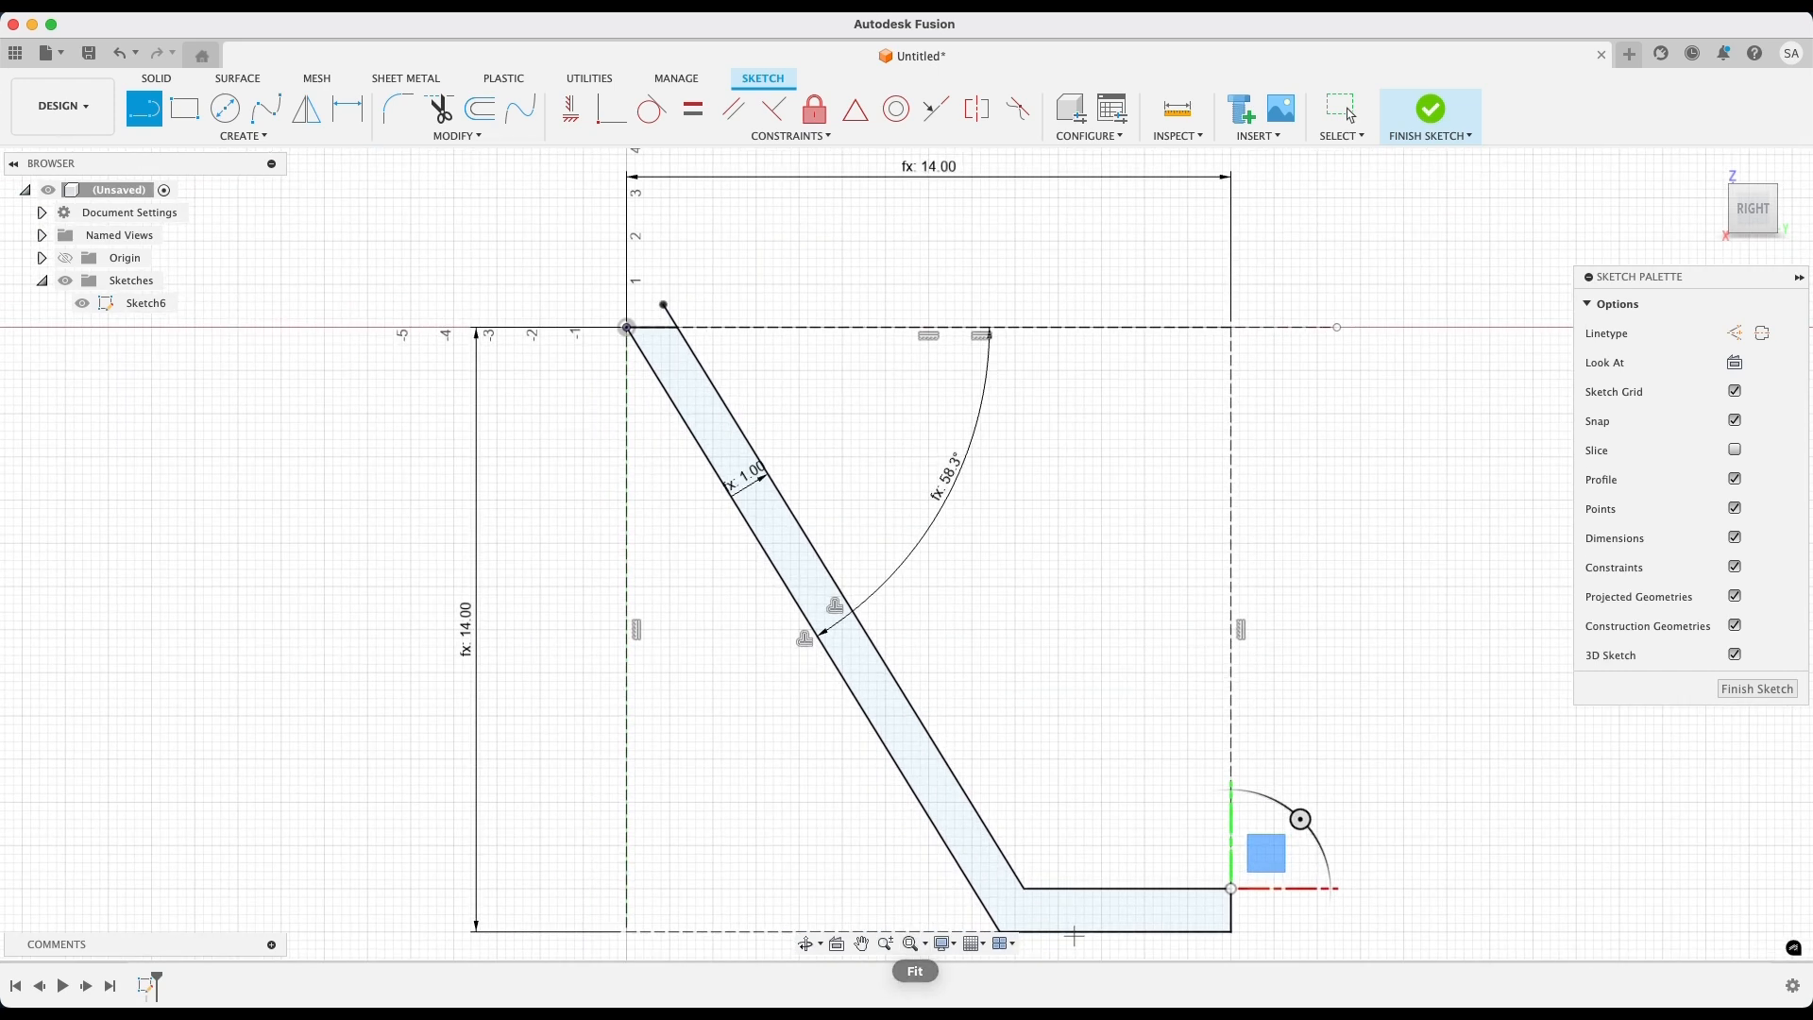
key("Escape")
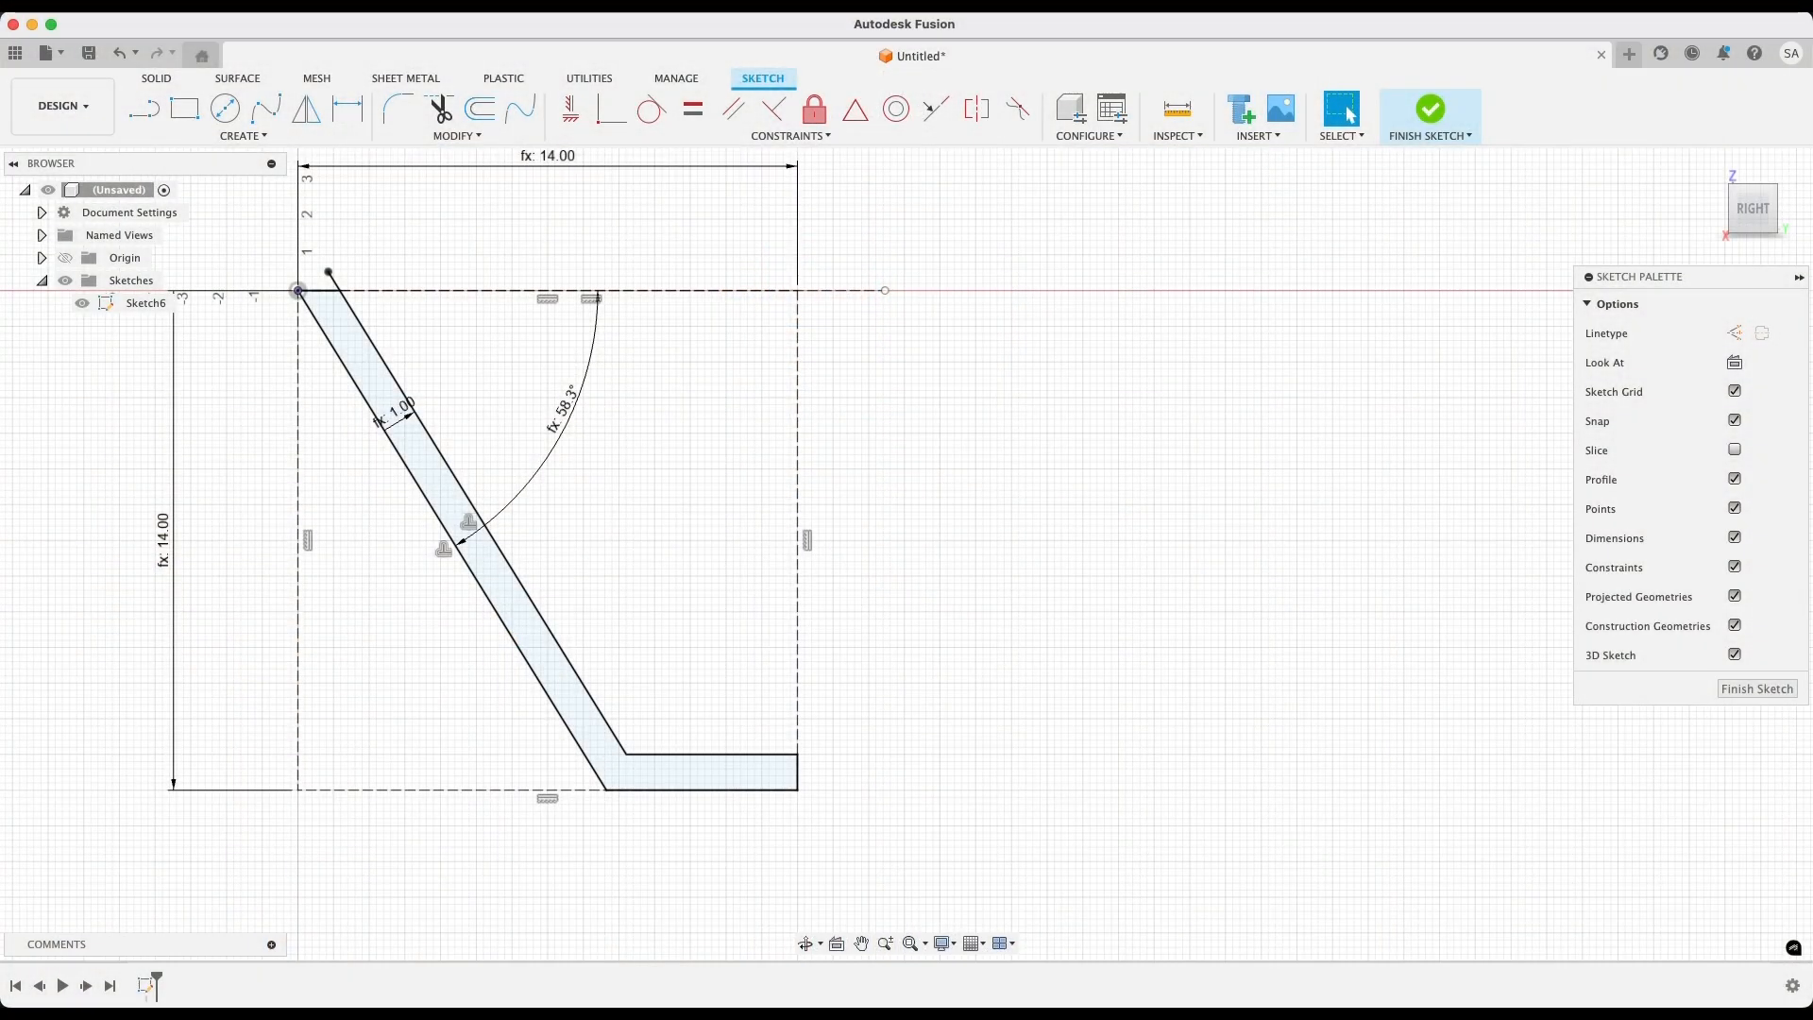
Open the Change Parameters dialog and set the height user parameter to 16 in
key("s")
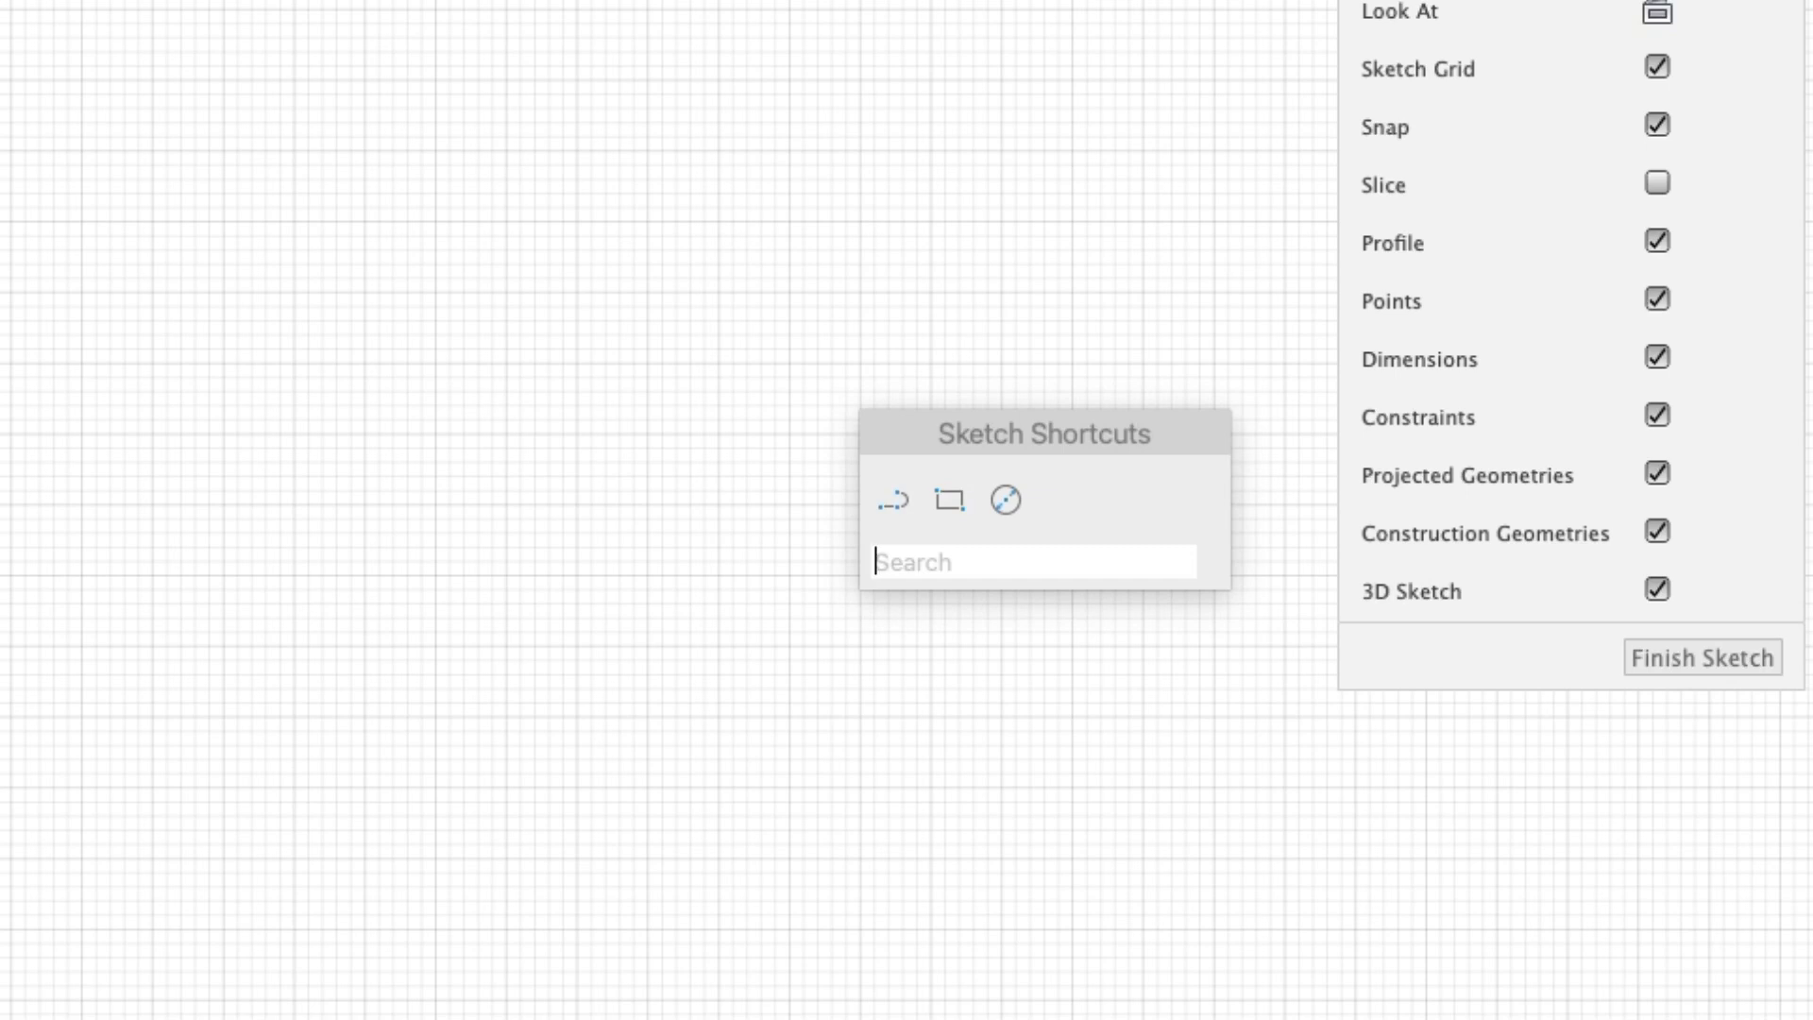
type("ch")
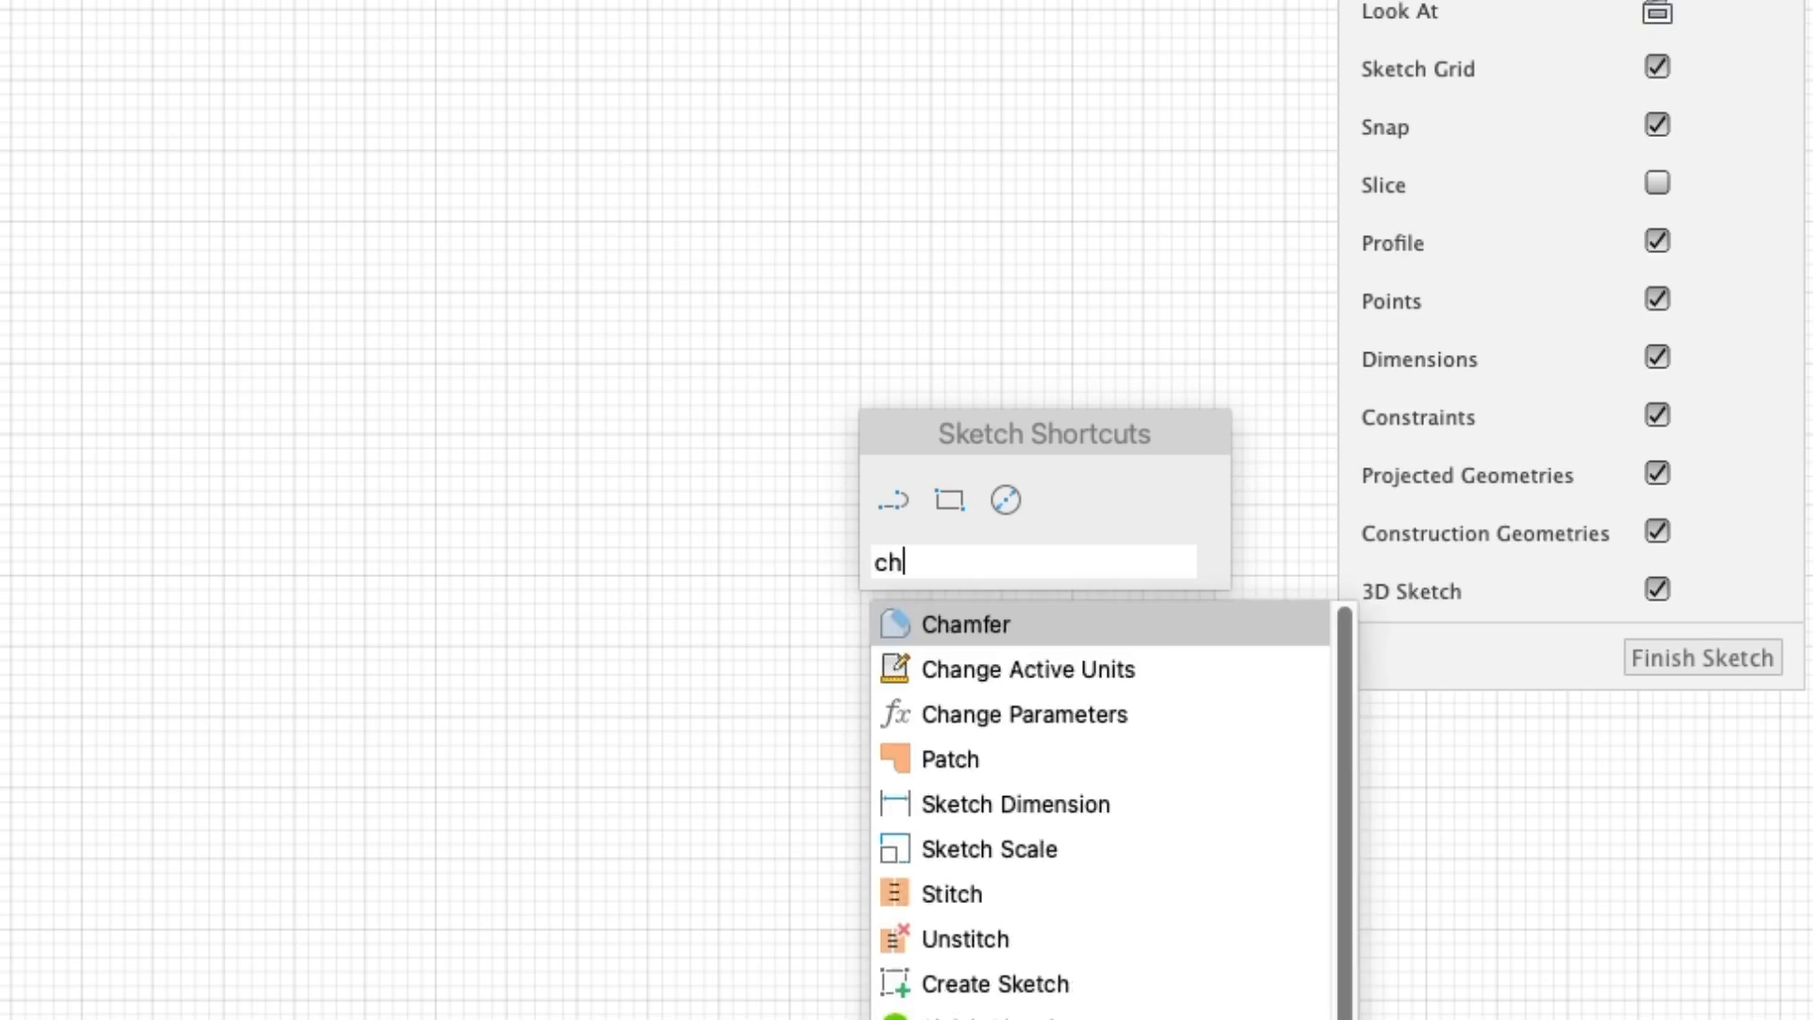
type("ange")
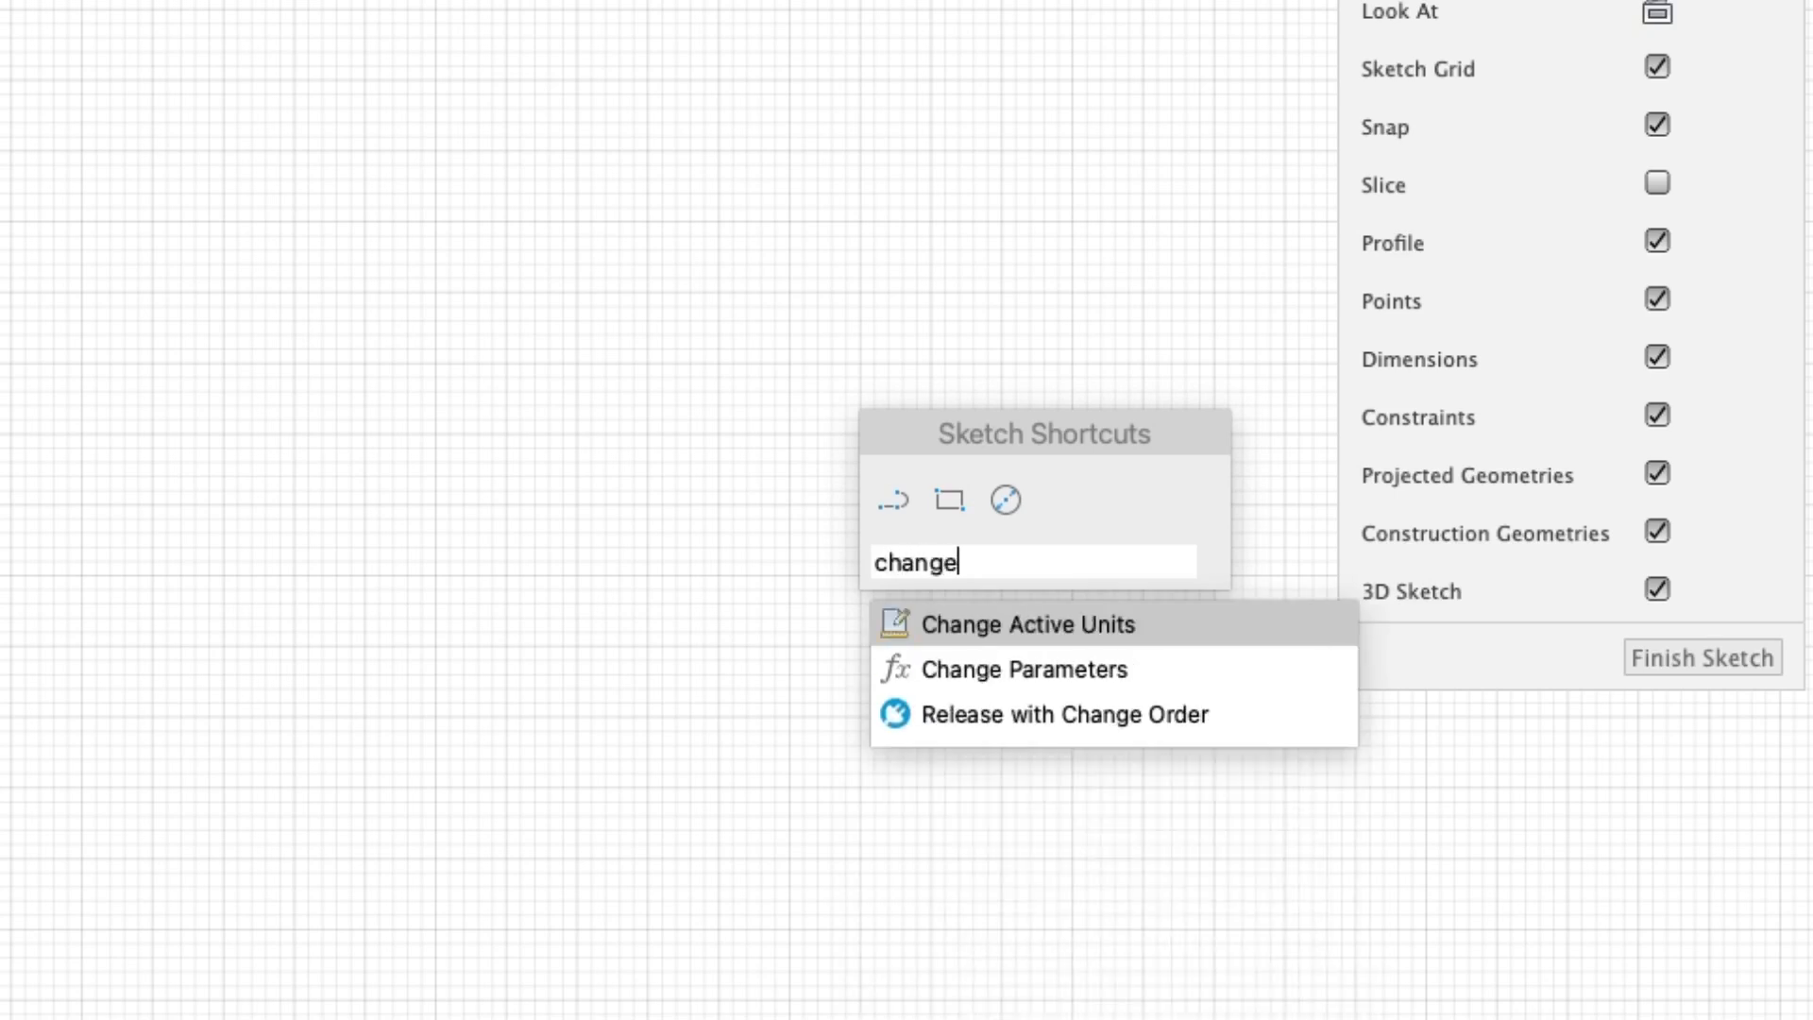
key("Down")
key("Down")
key("Up")
key("Down")
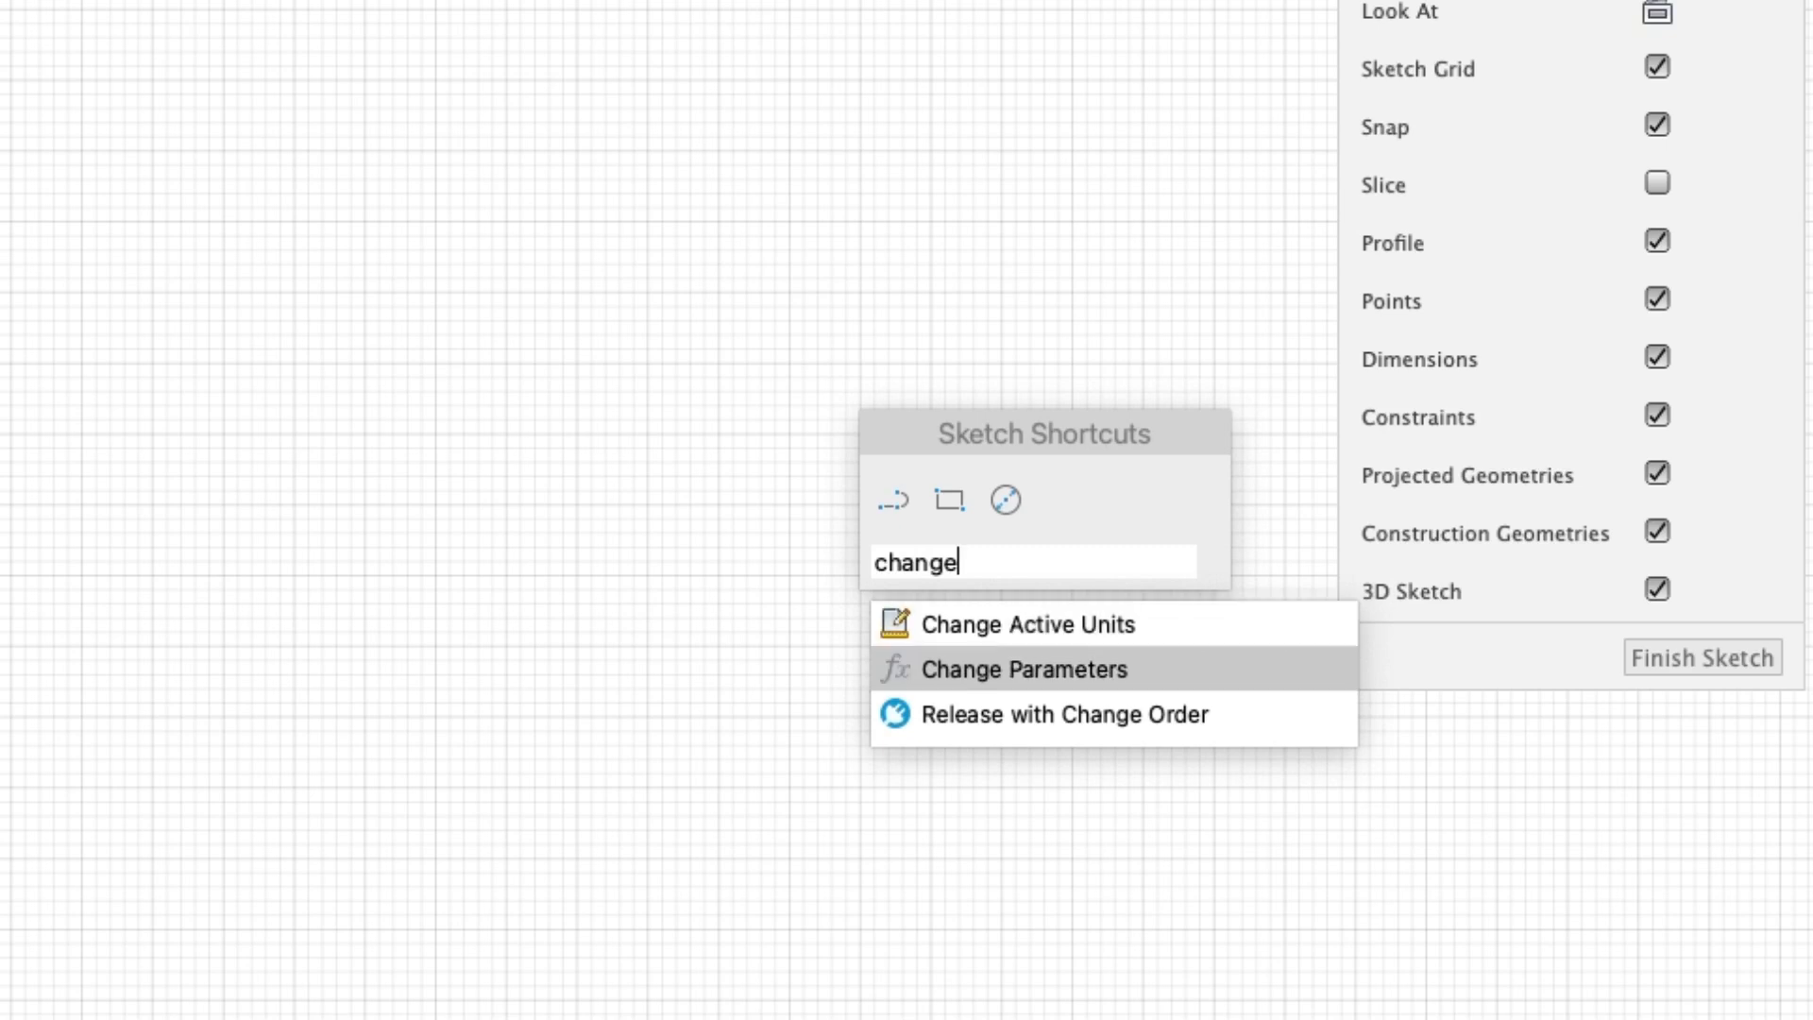
key("Down")
key("Up")
key("Return")
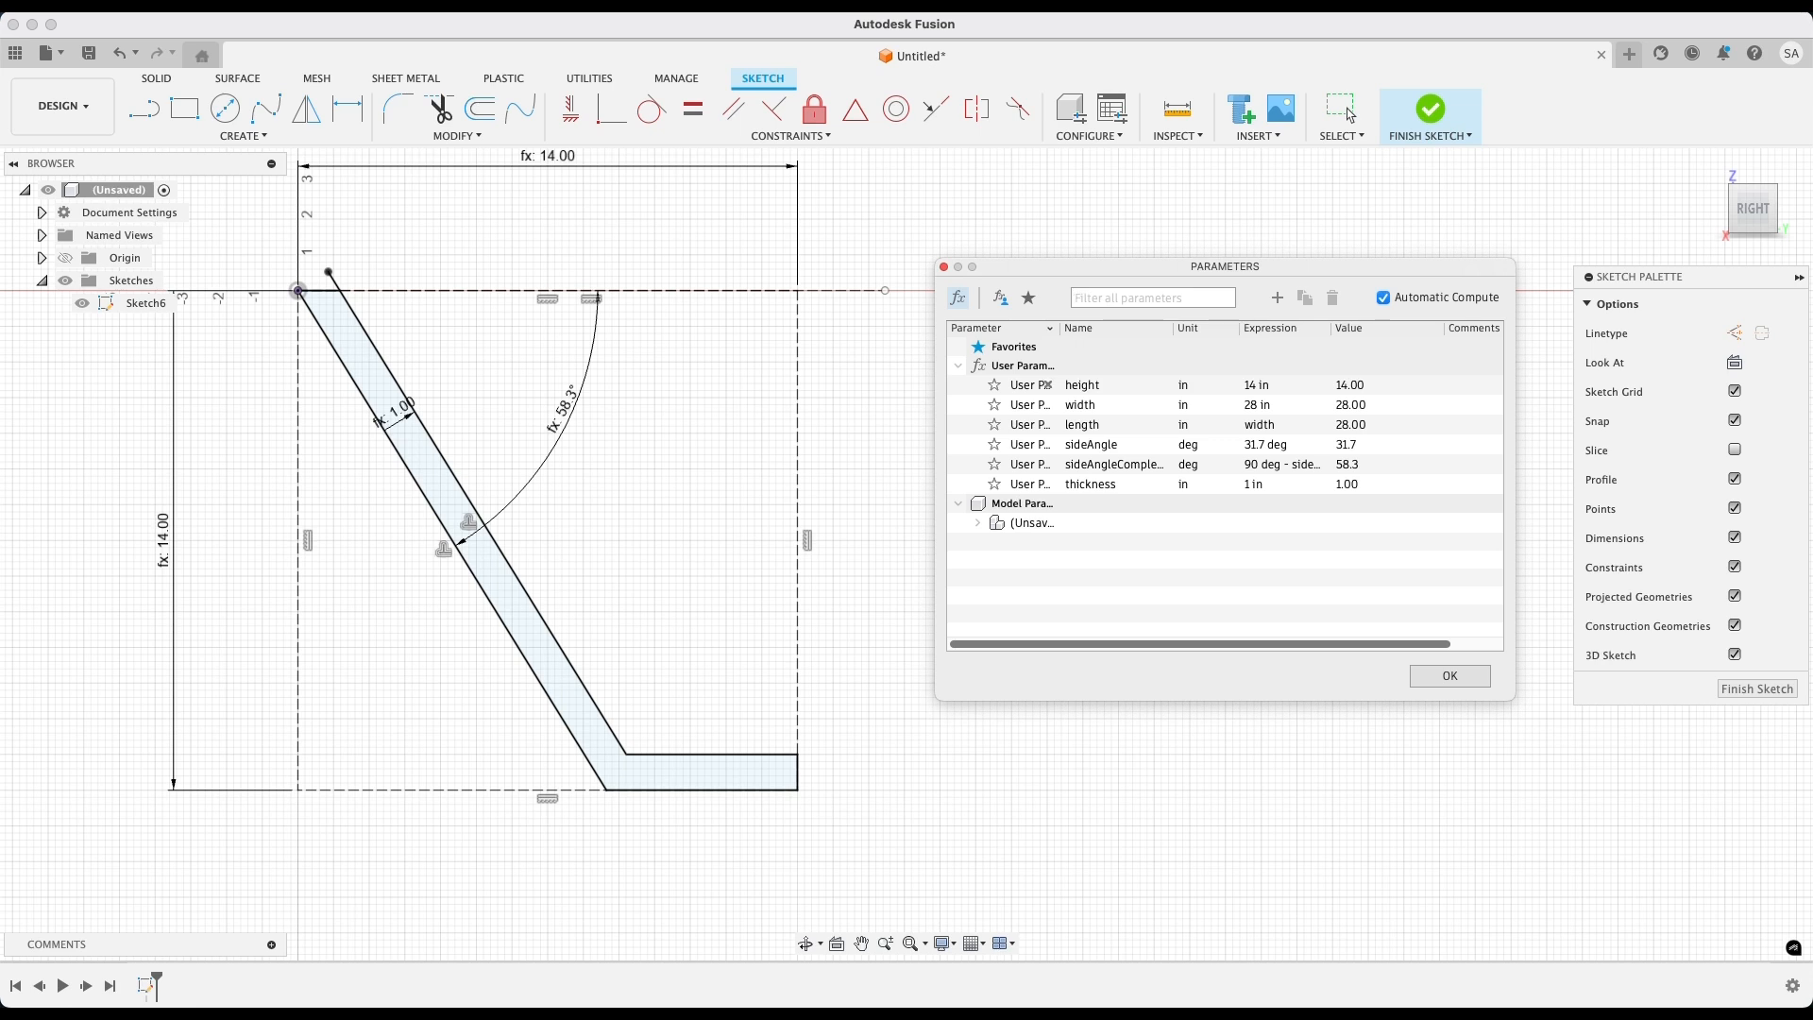
key("Tab")
type("16")
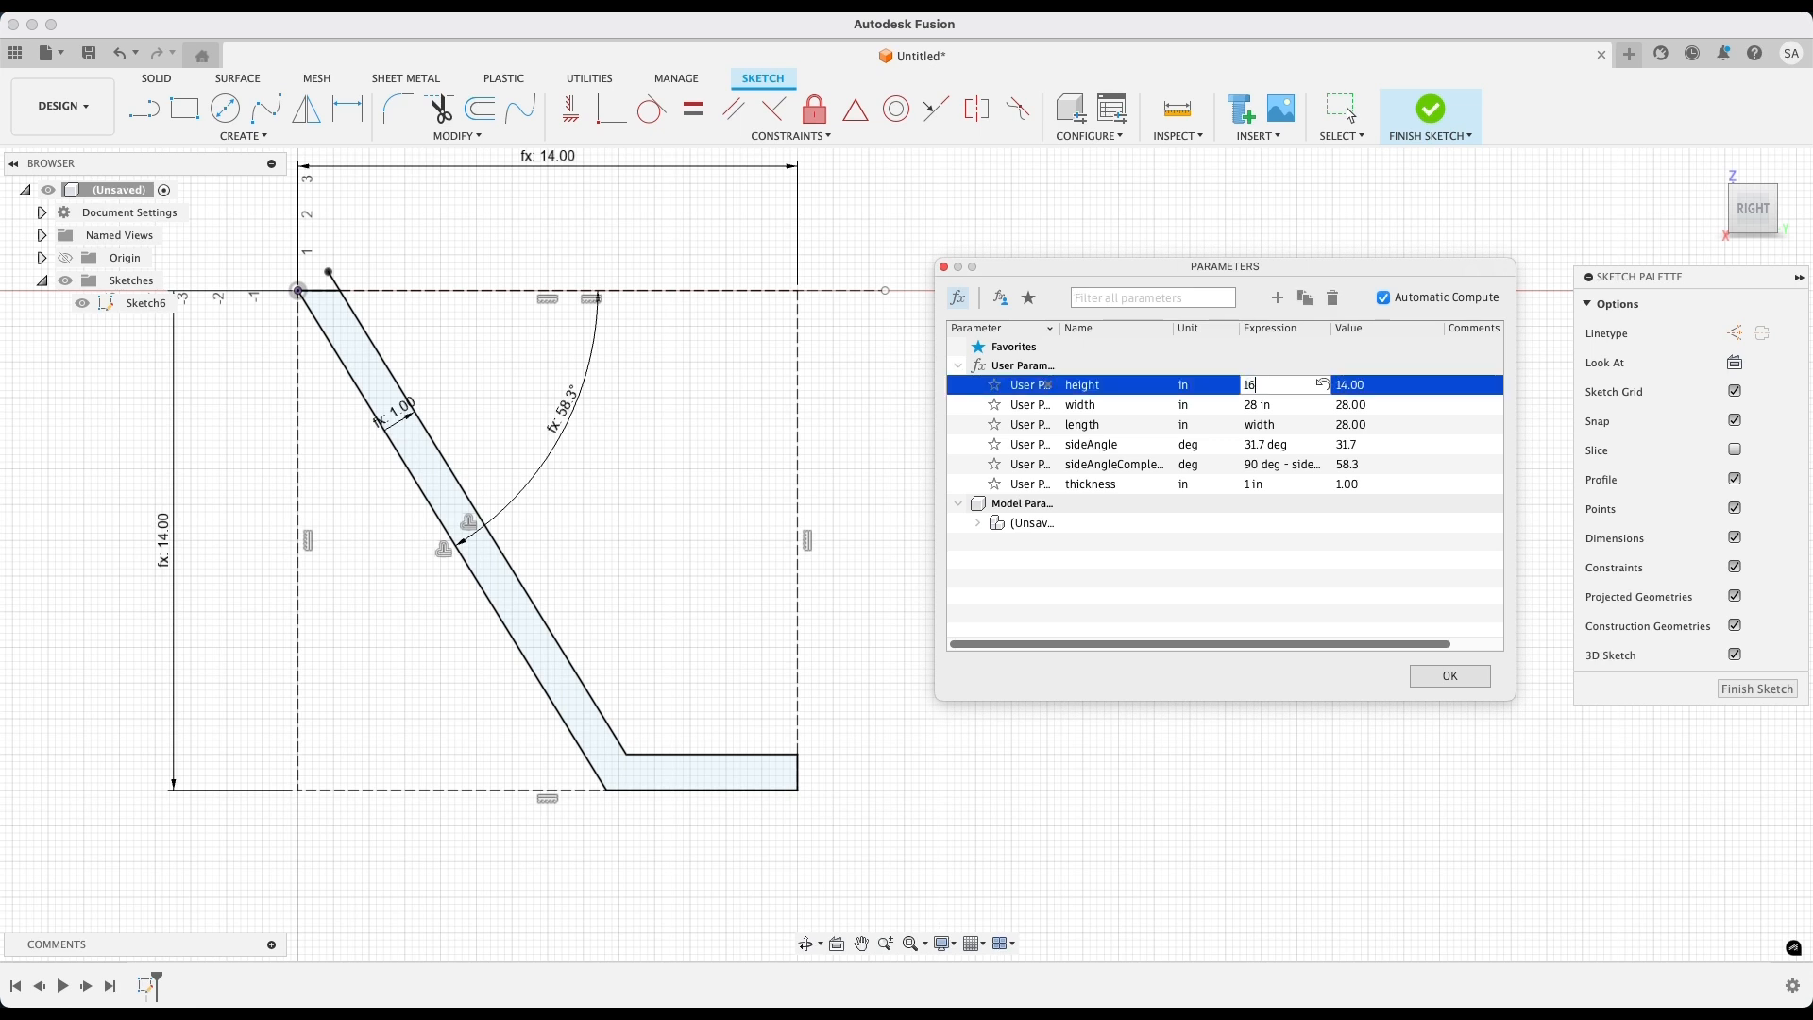
key("Return")
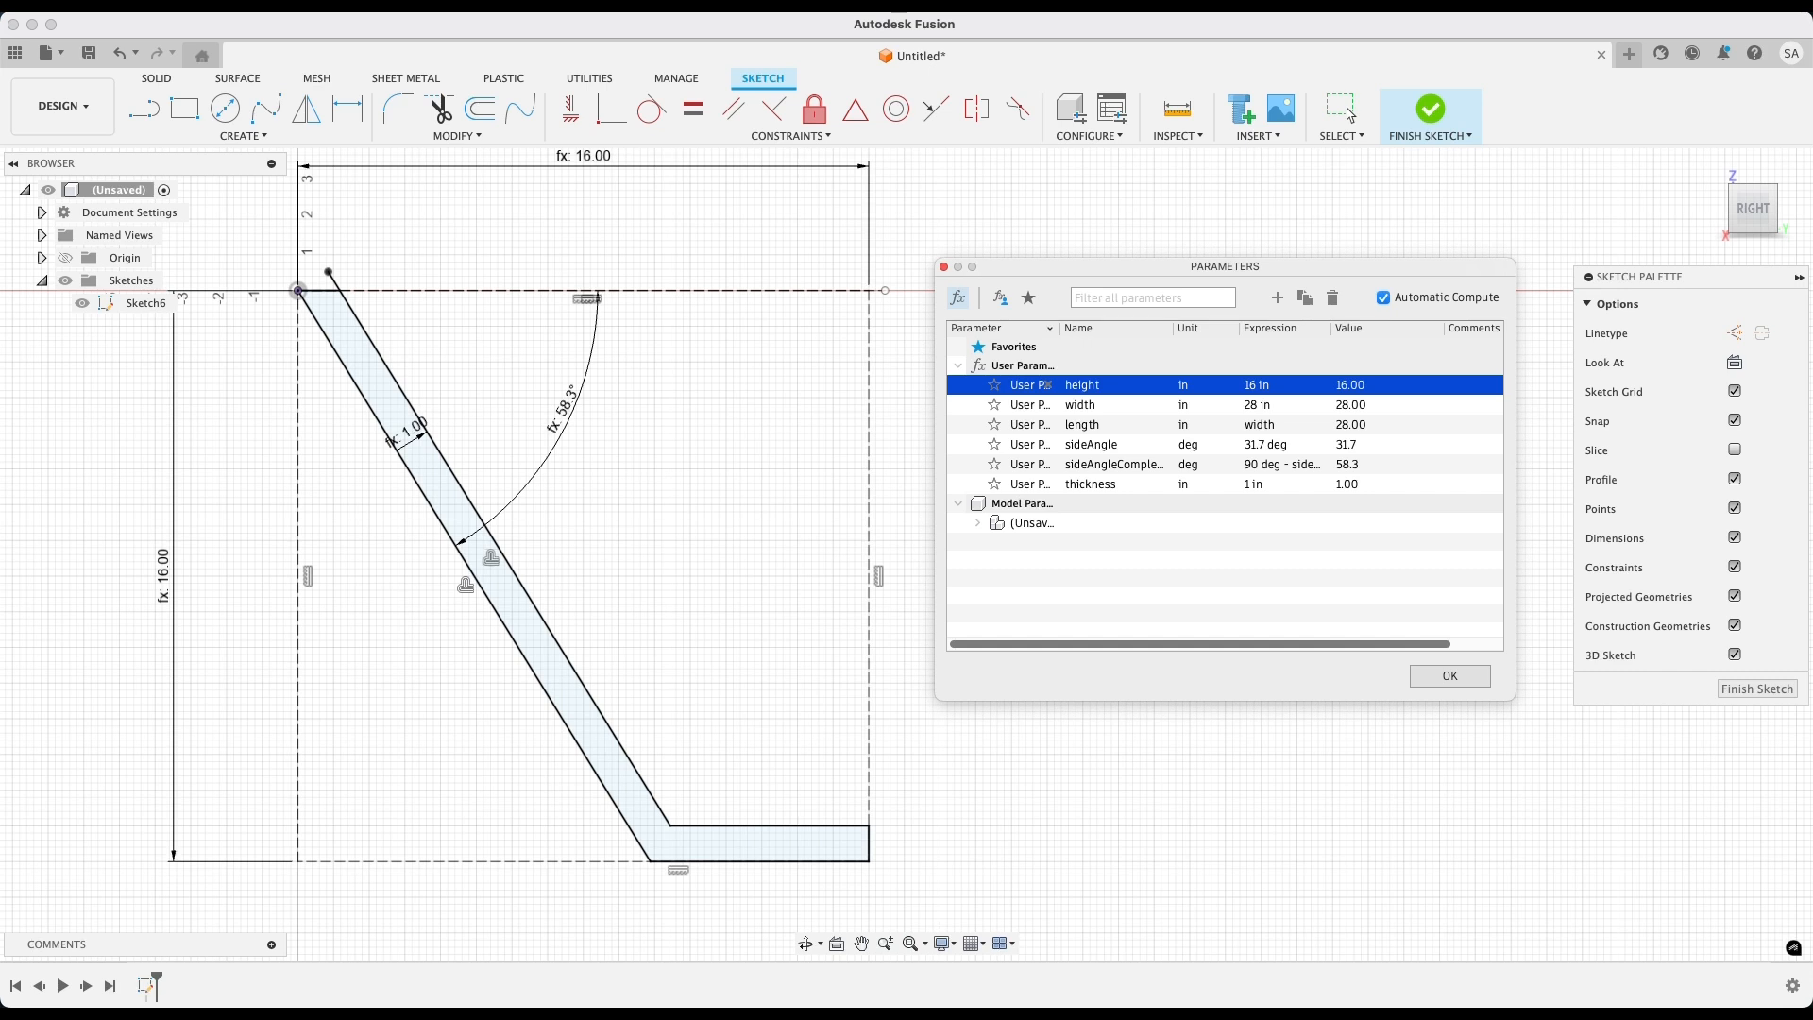
Set the height user parameter to 12 in
key("Tab")
type("12")
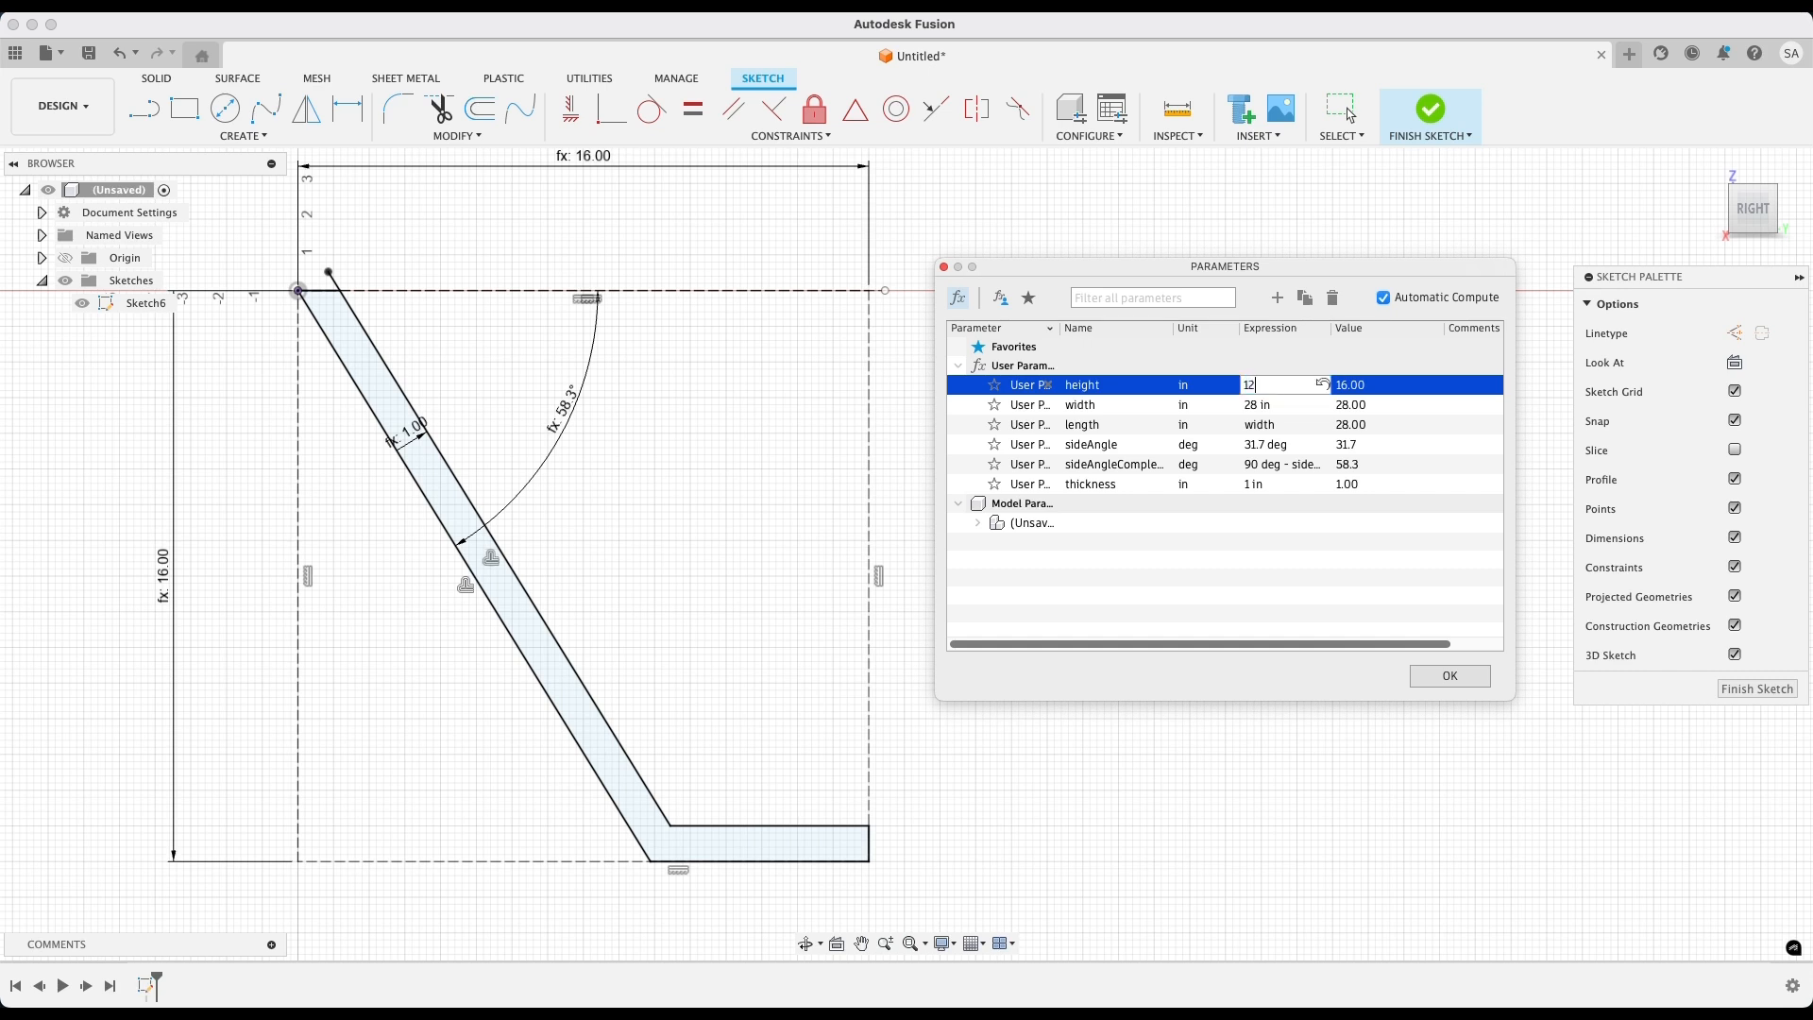
key("Return")
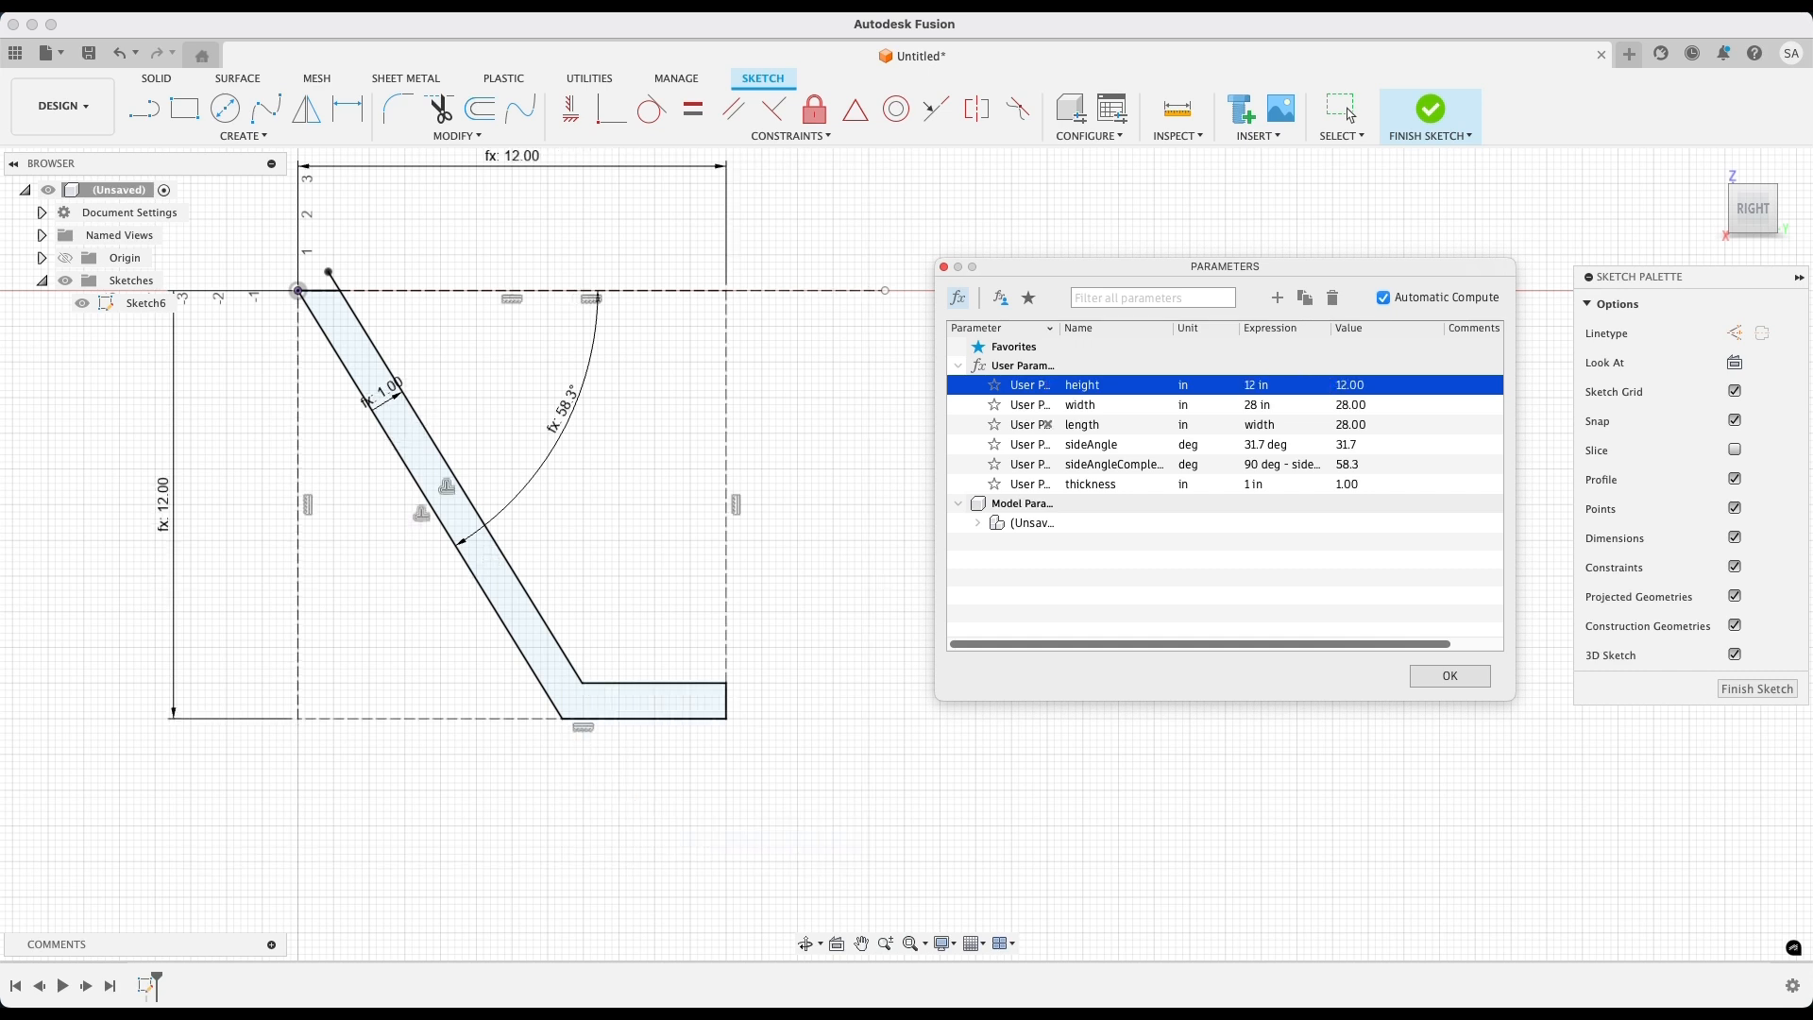
Try values of 1.5 in and 3 in for the thickness user parameter to test the profile
left_click(1283, 484)
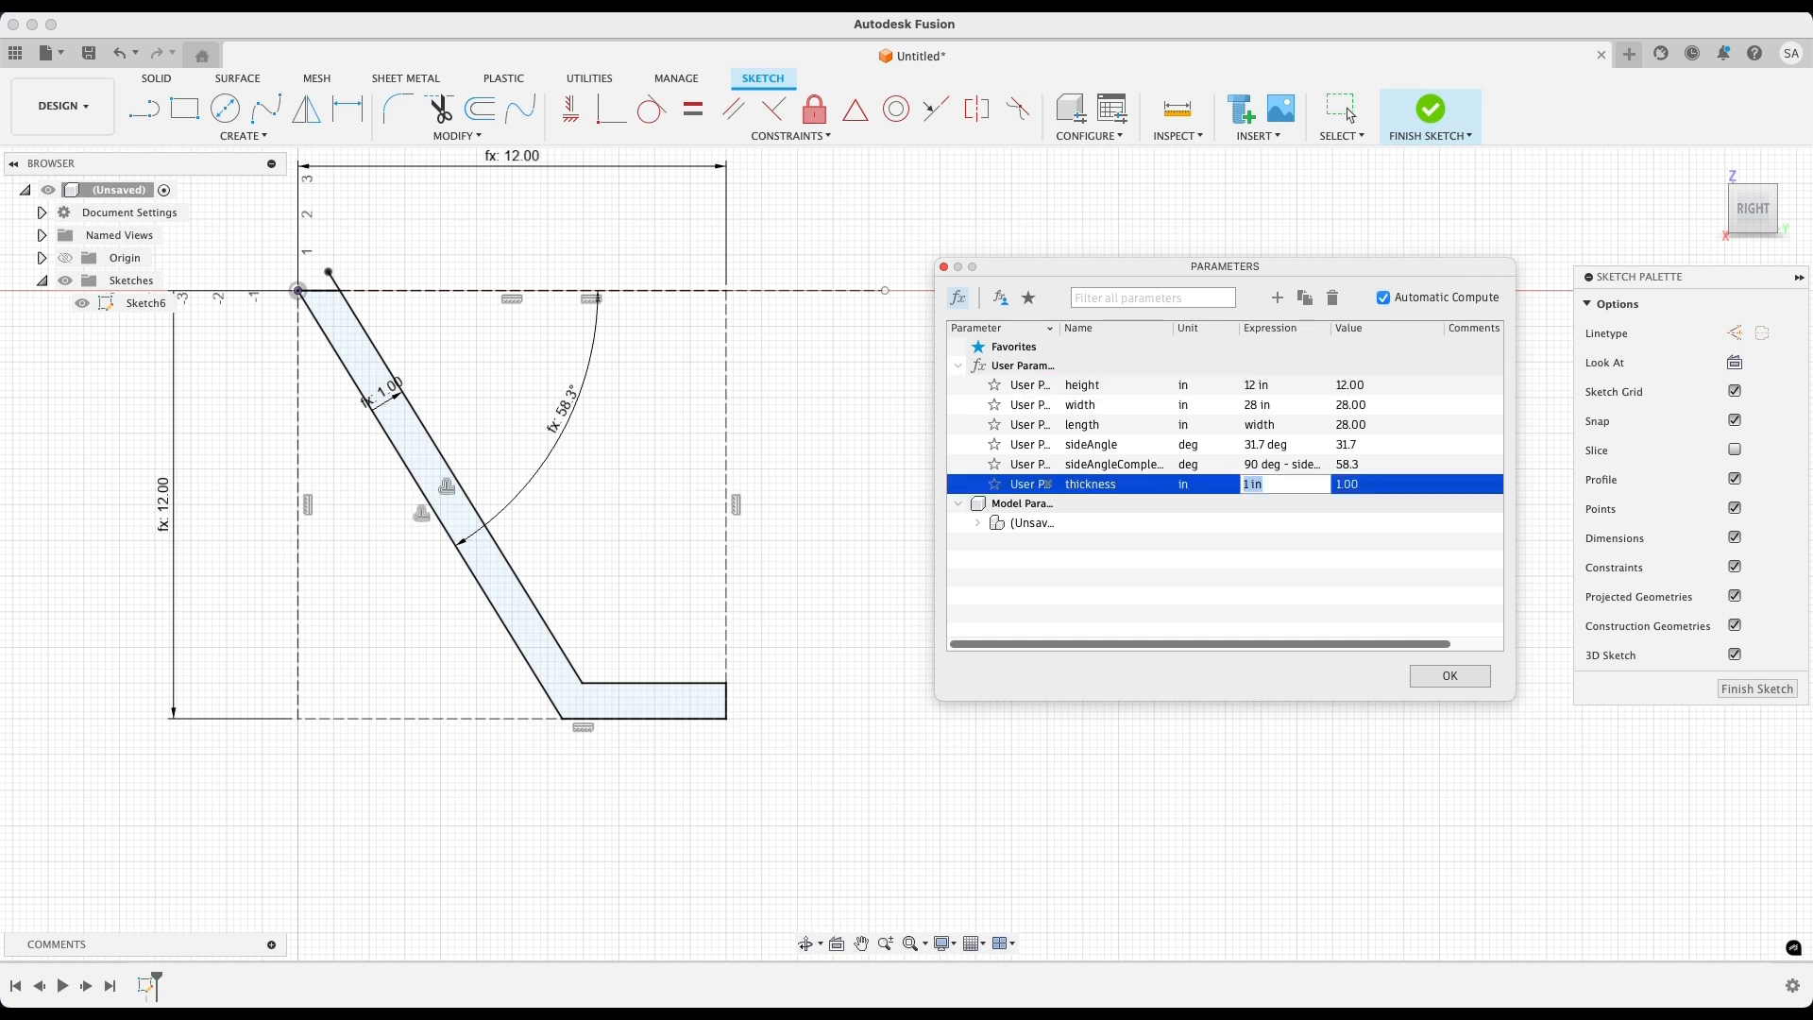
type("1.5")
key("Return")
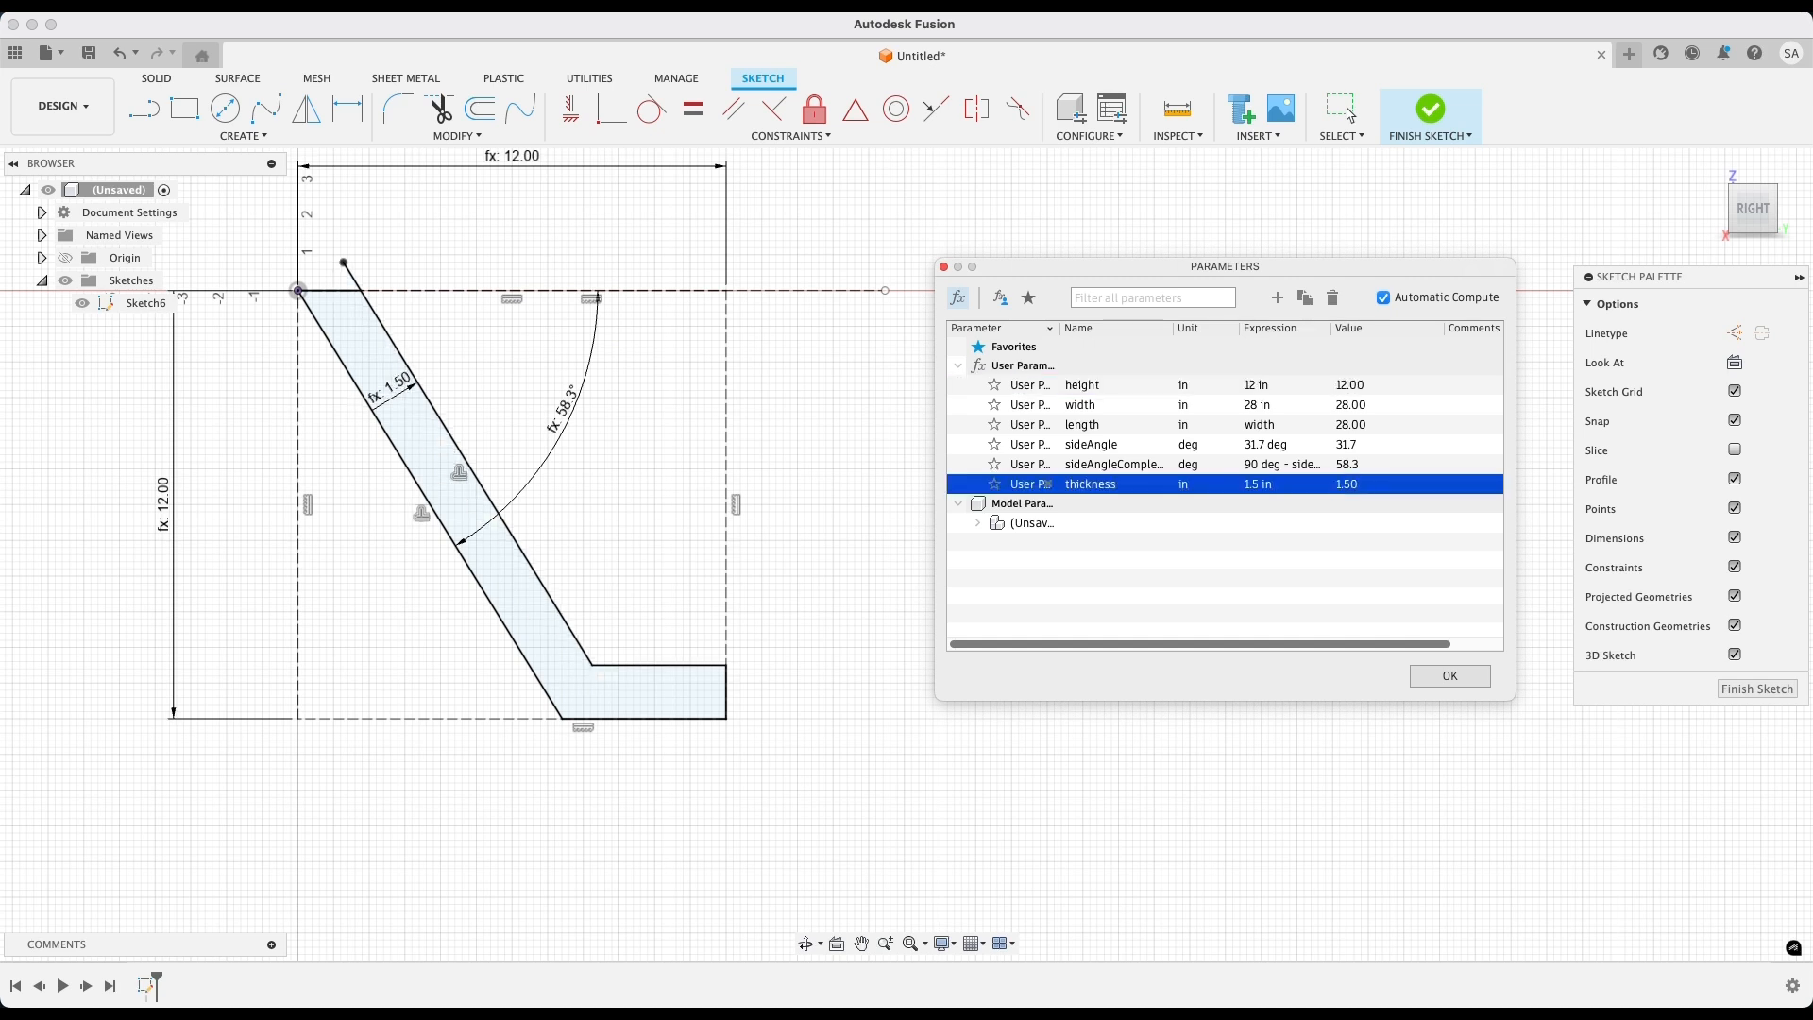
left_click(1247, 484)
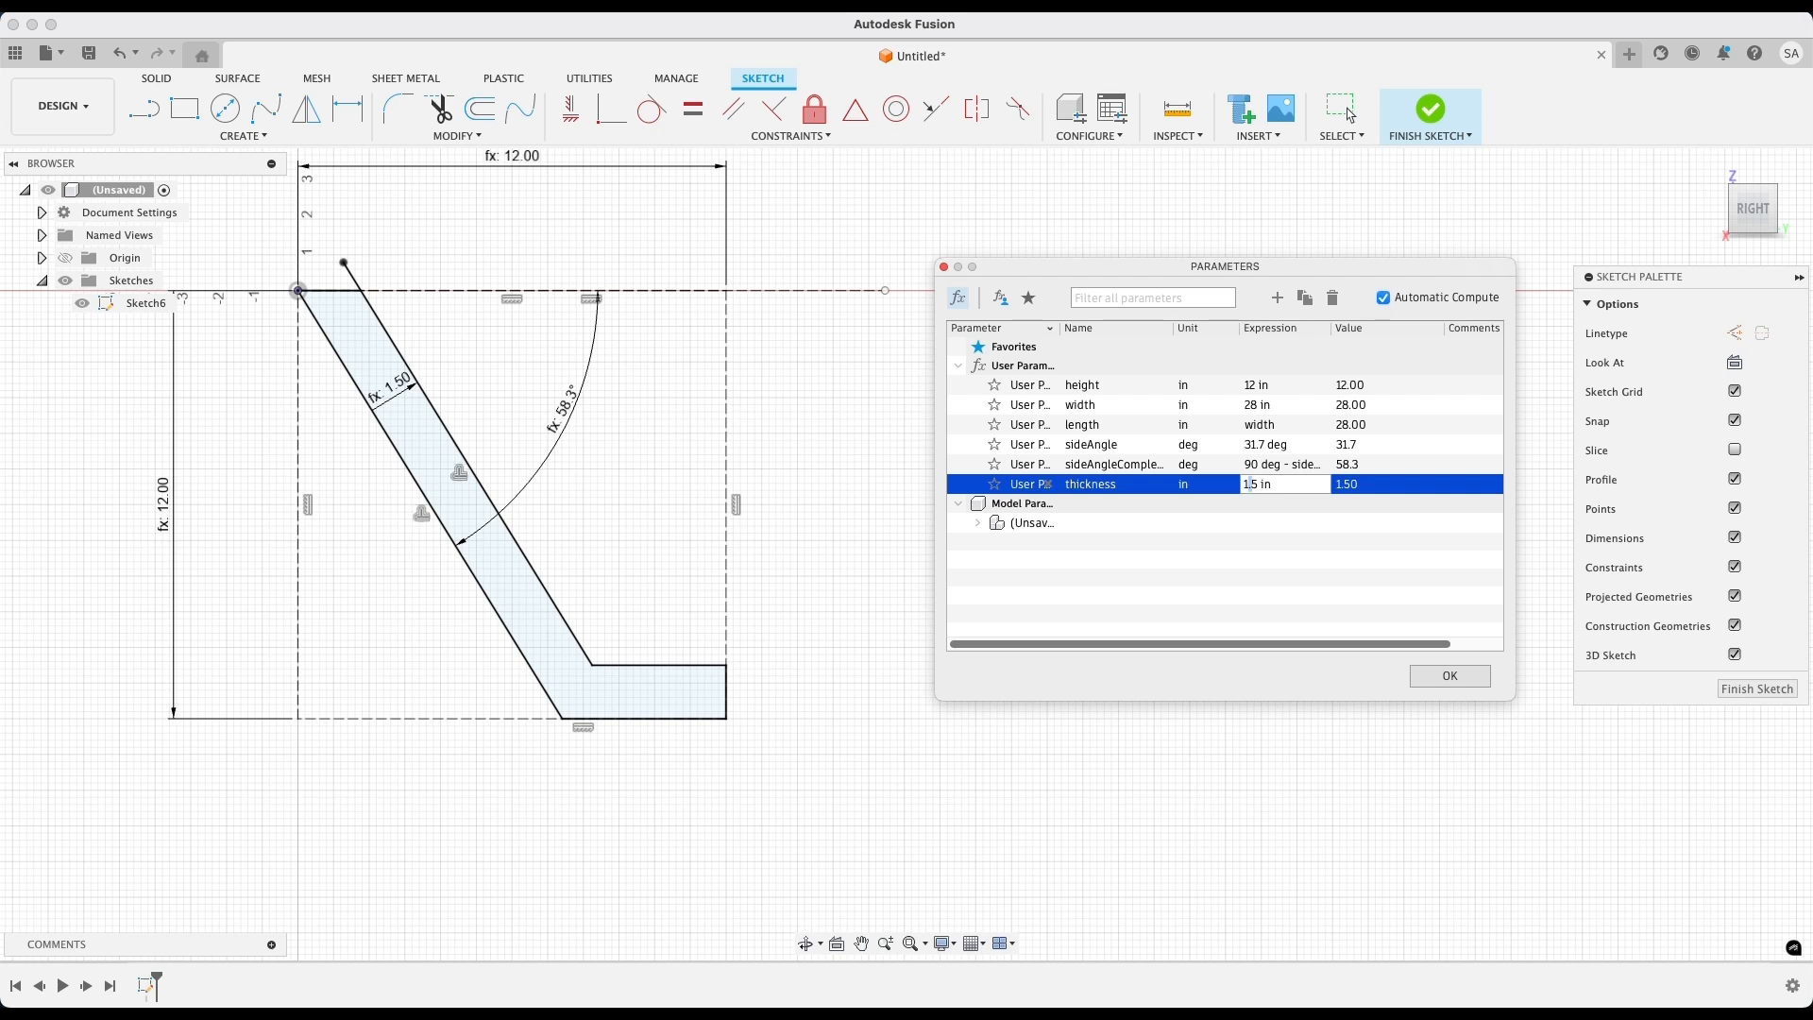
key("super+a")
type("3")
key("Return")
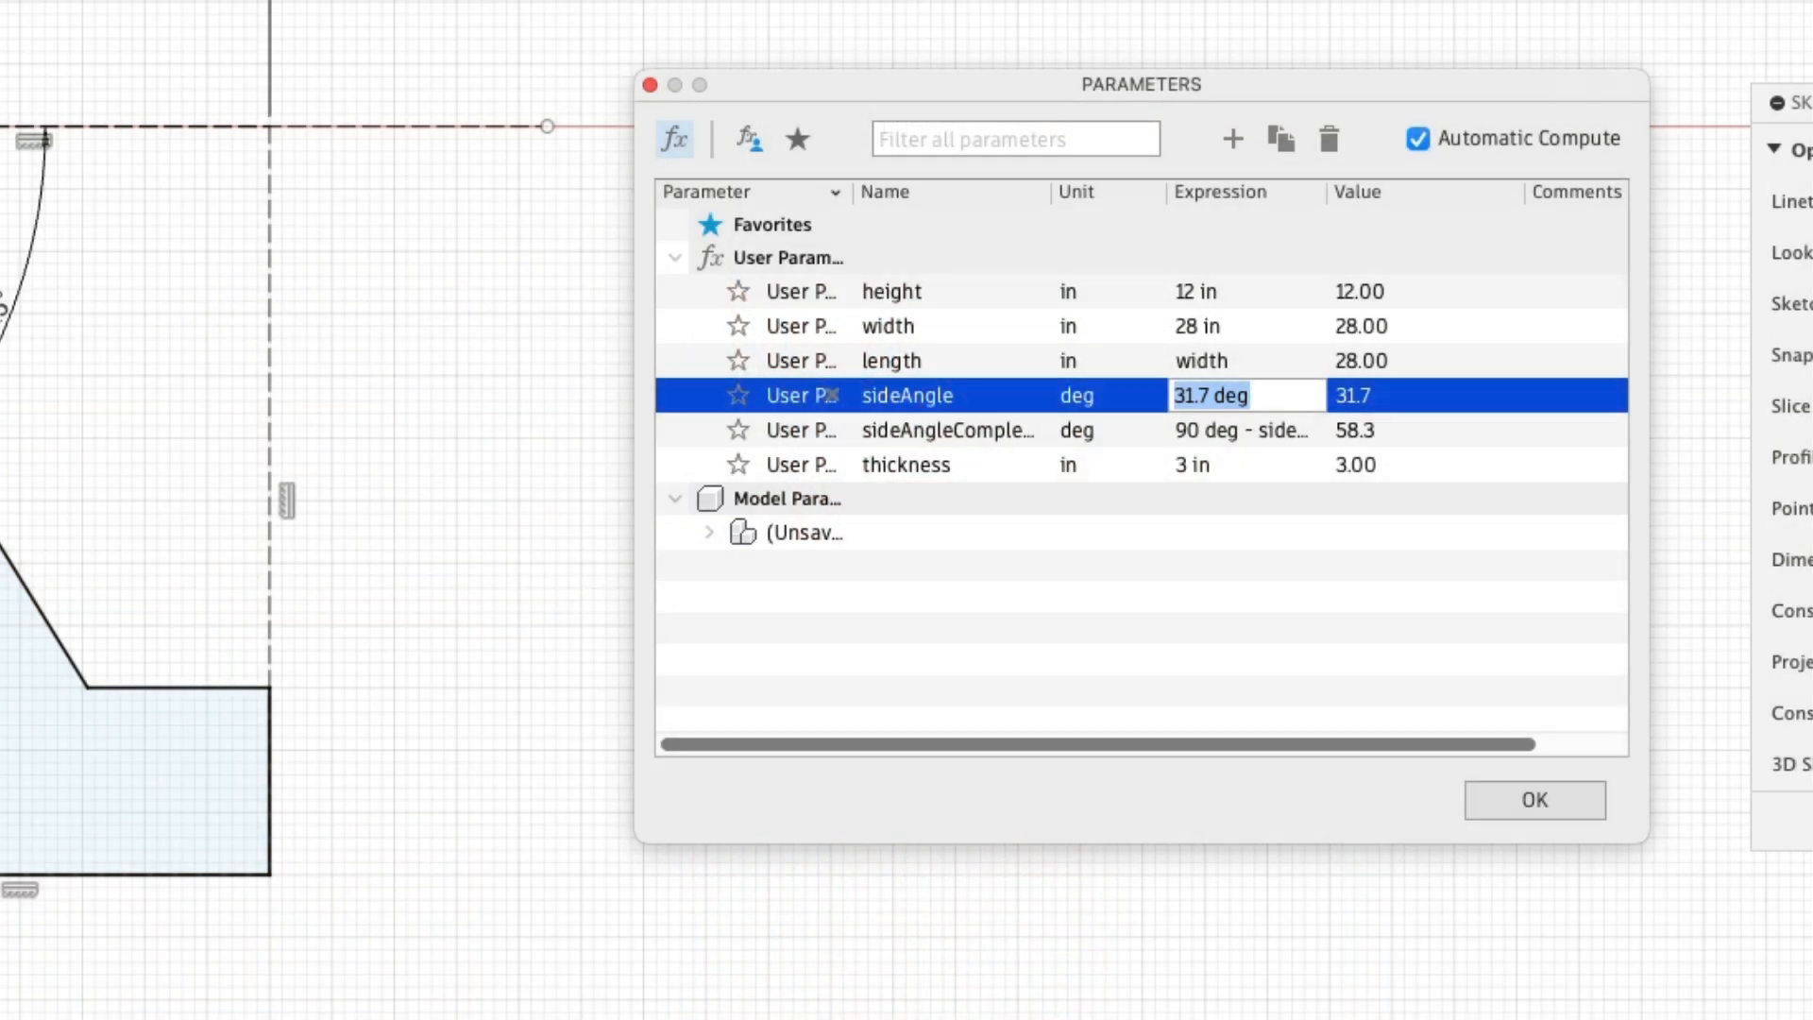
Try values of 33.8 deg and 24.5 deg for the sideAngle user parameter to test the slanted wall
type("33.8")
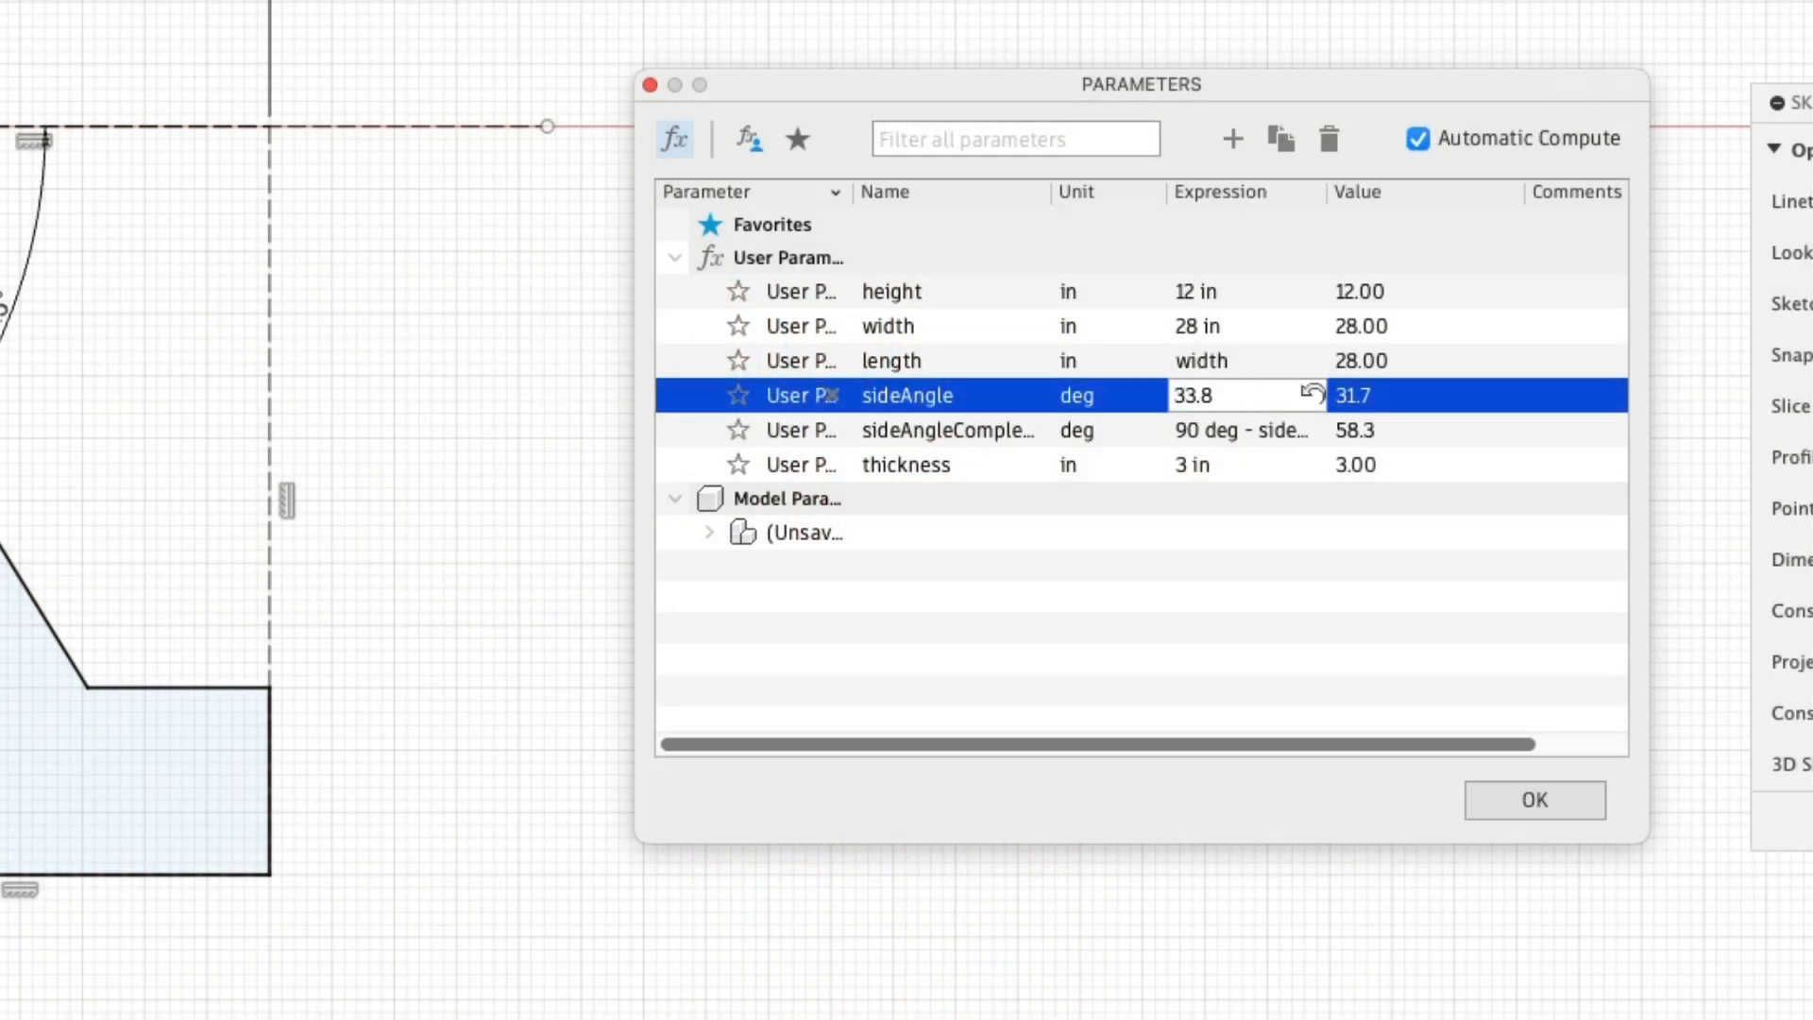
key("Return")
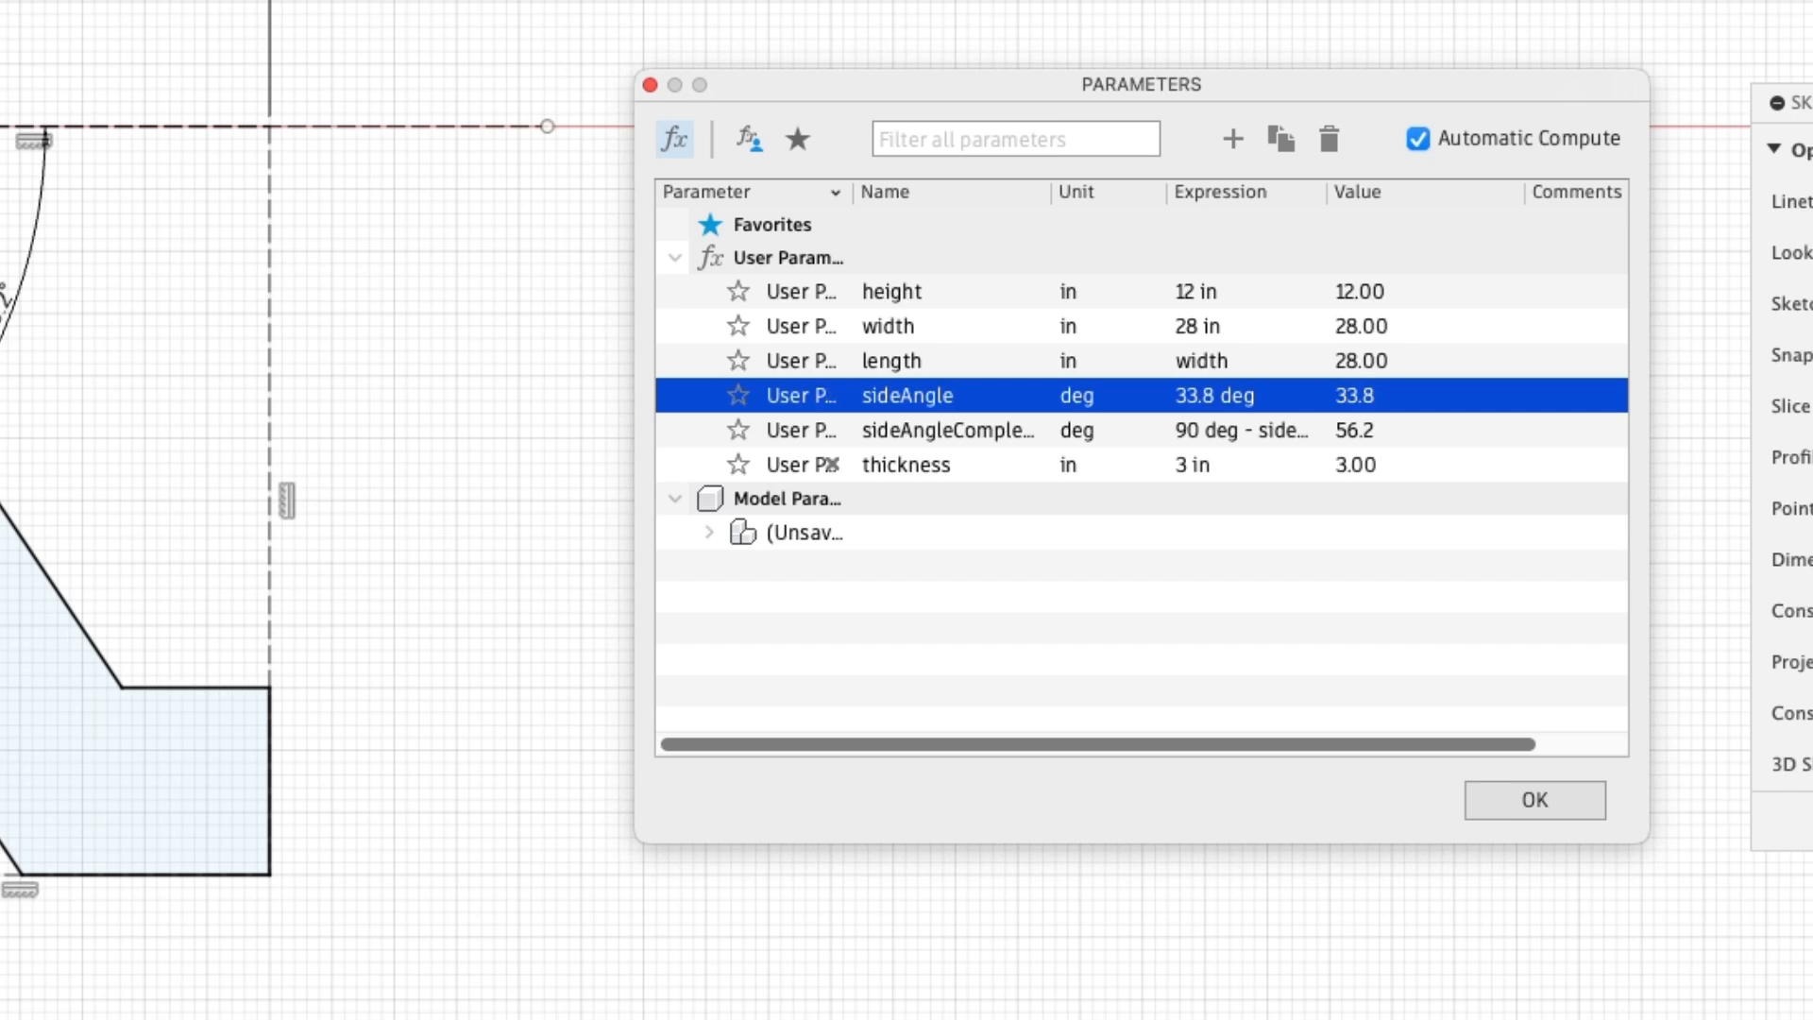
left_click(1367, 422)
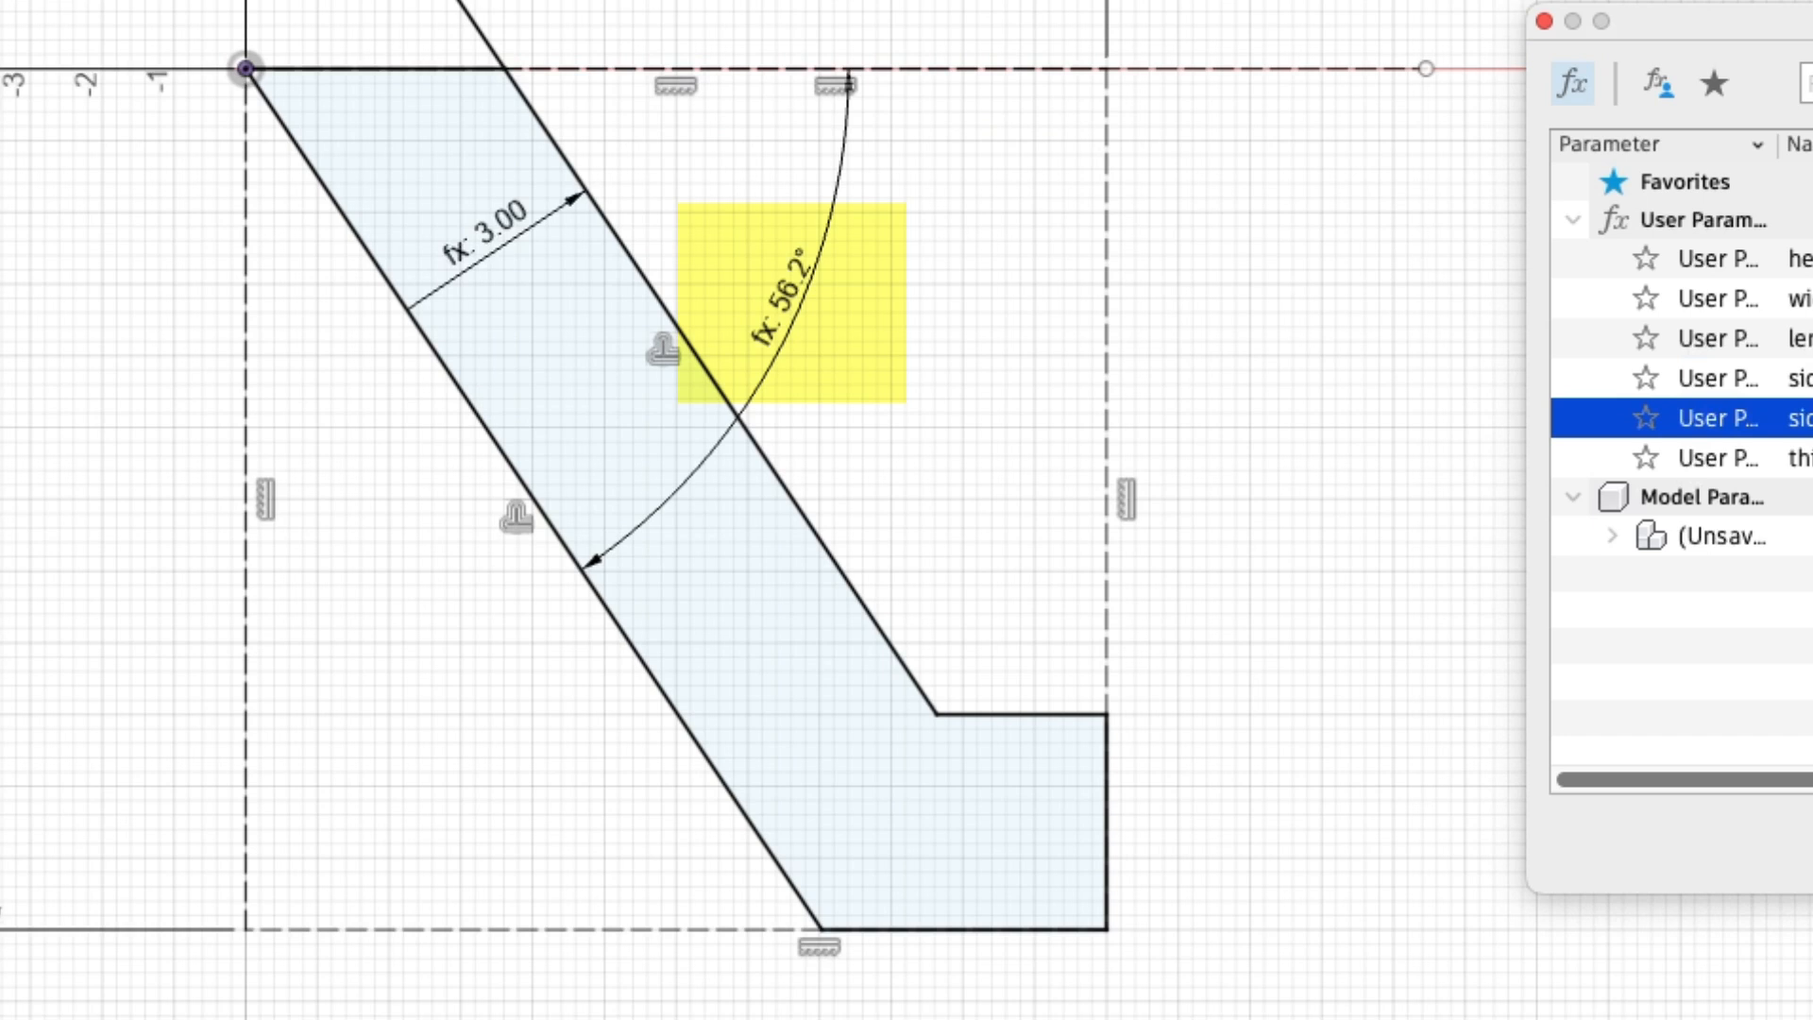
left_click(1418, 416)
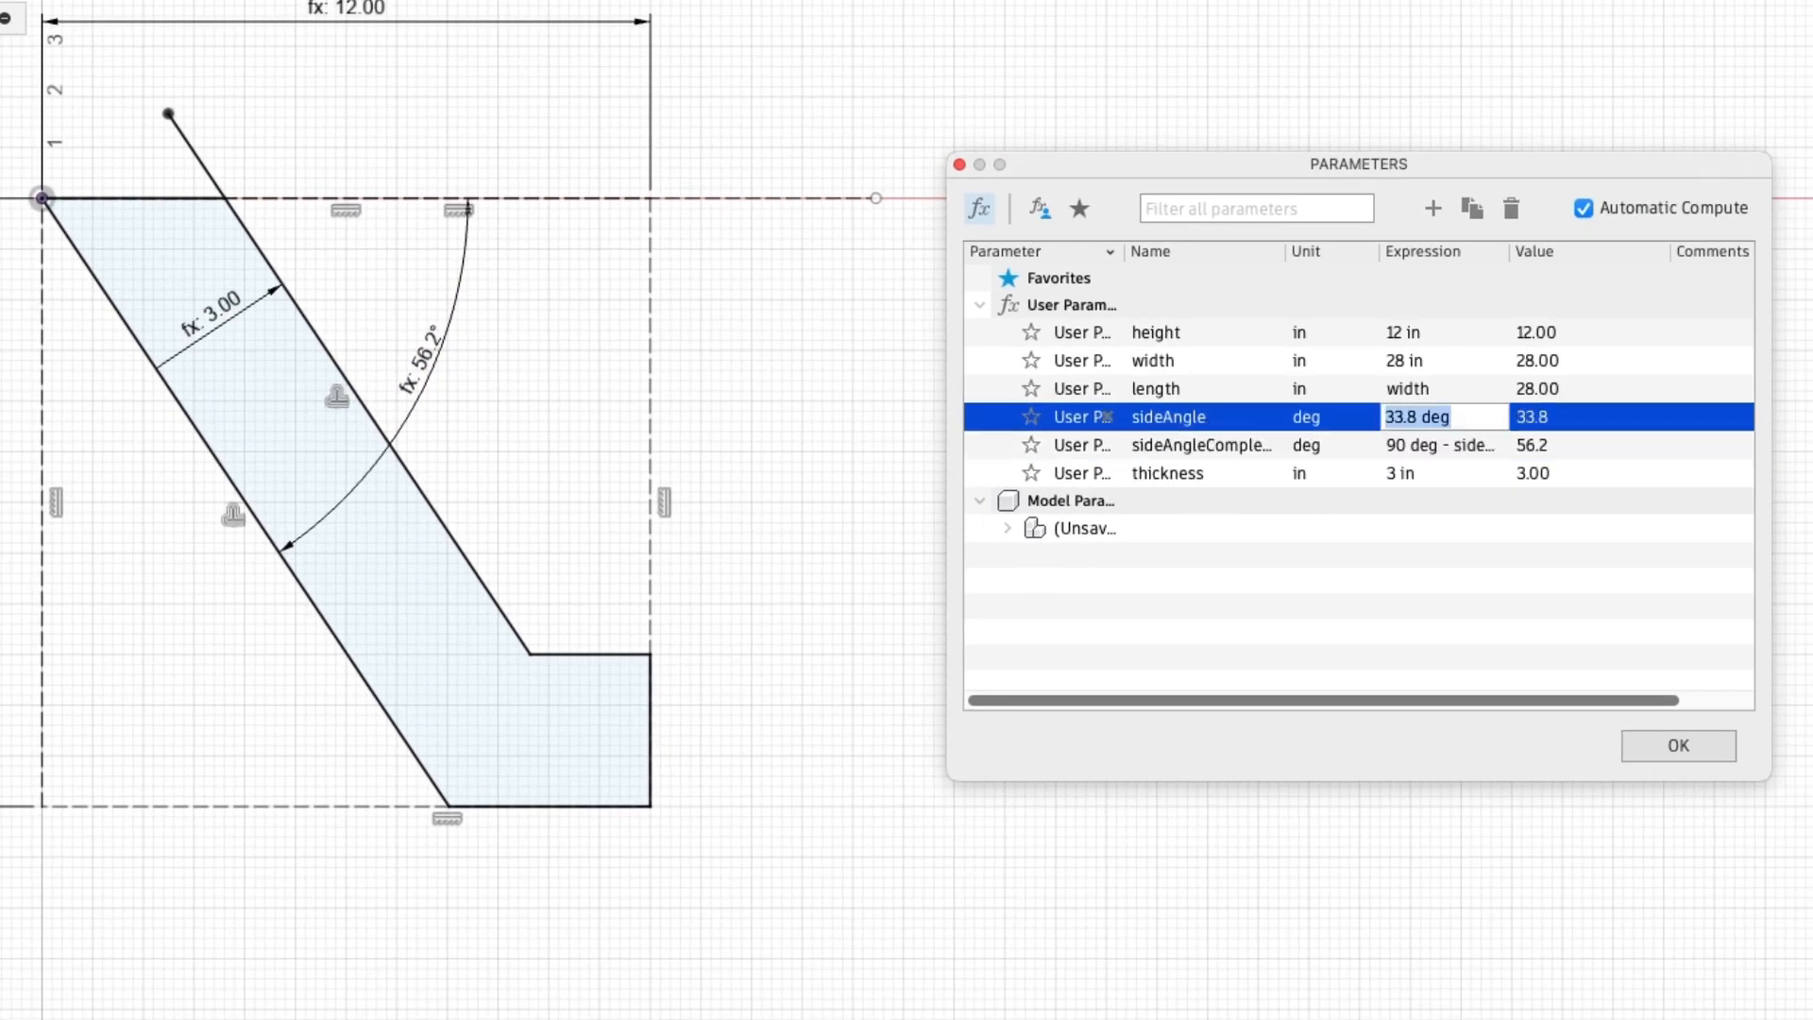
type("24.5")
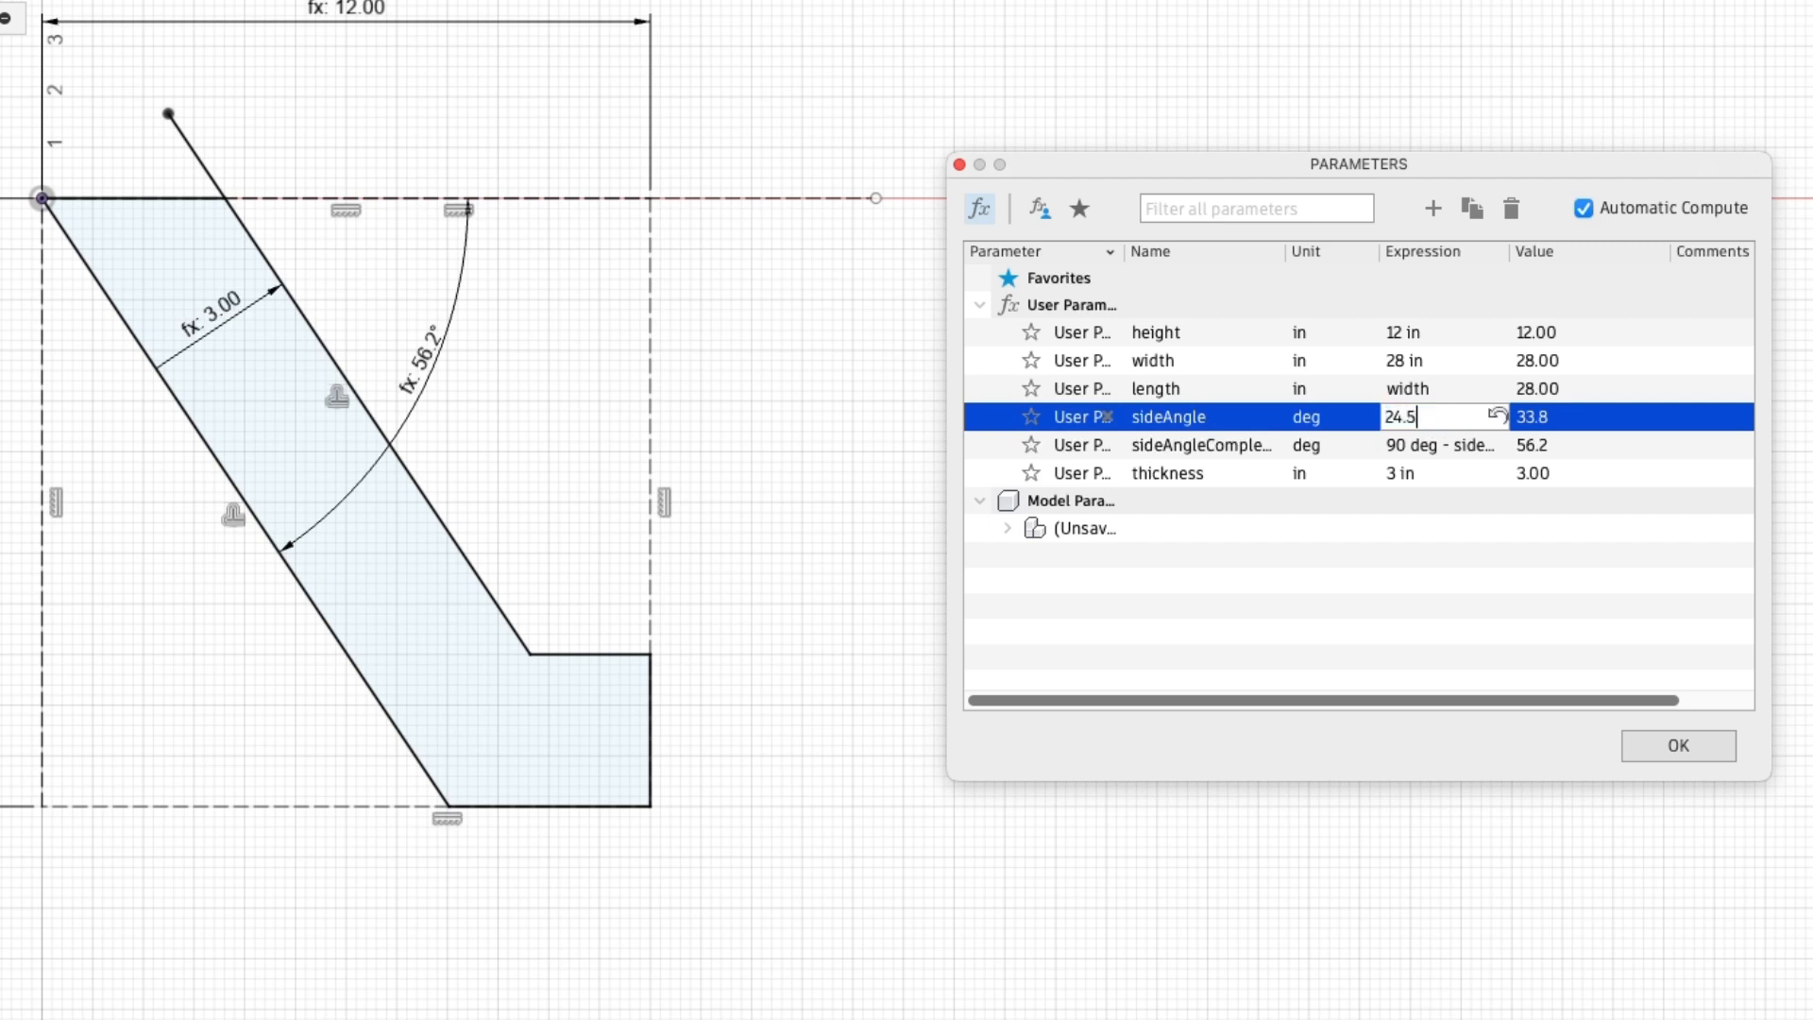
key("Return")
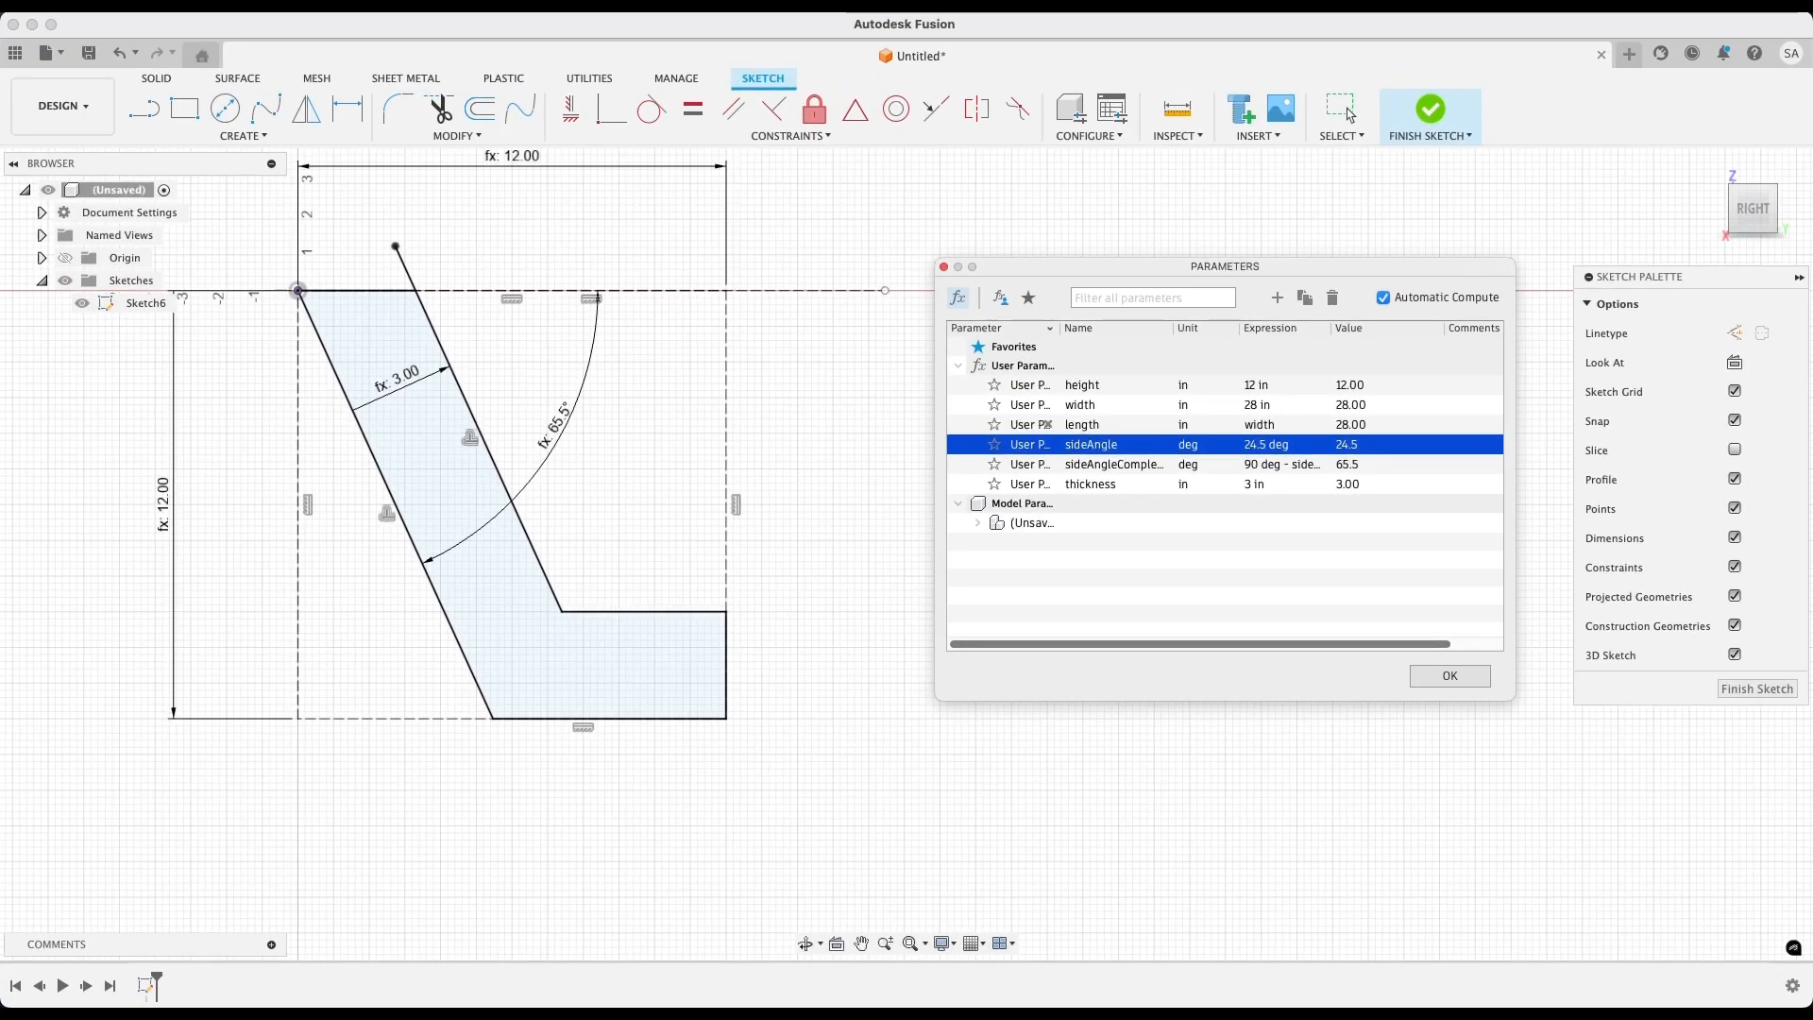
Set the height parameter to 14 in and the thickness parameter to 1 in
left_click(1046, 384)
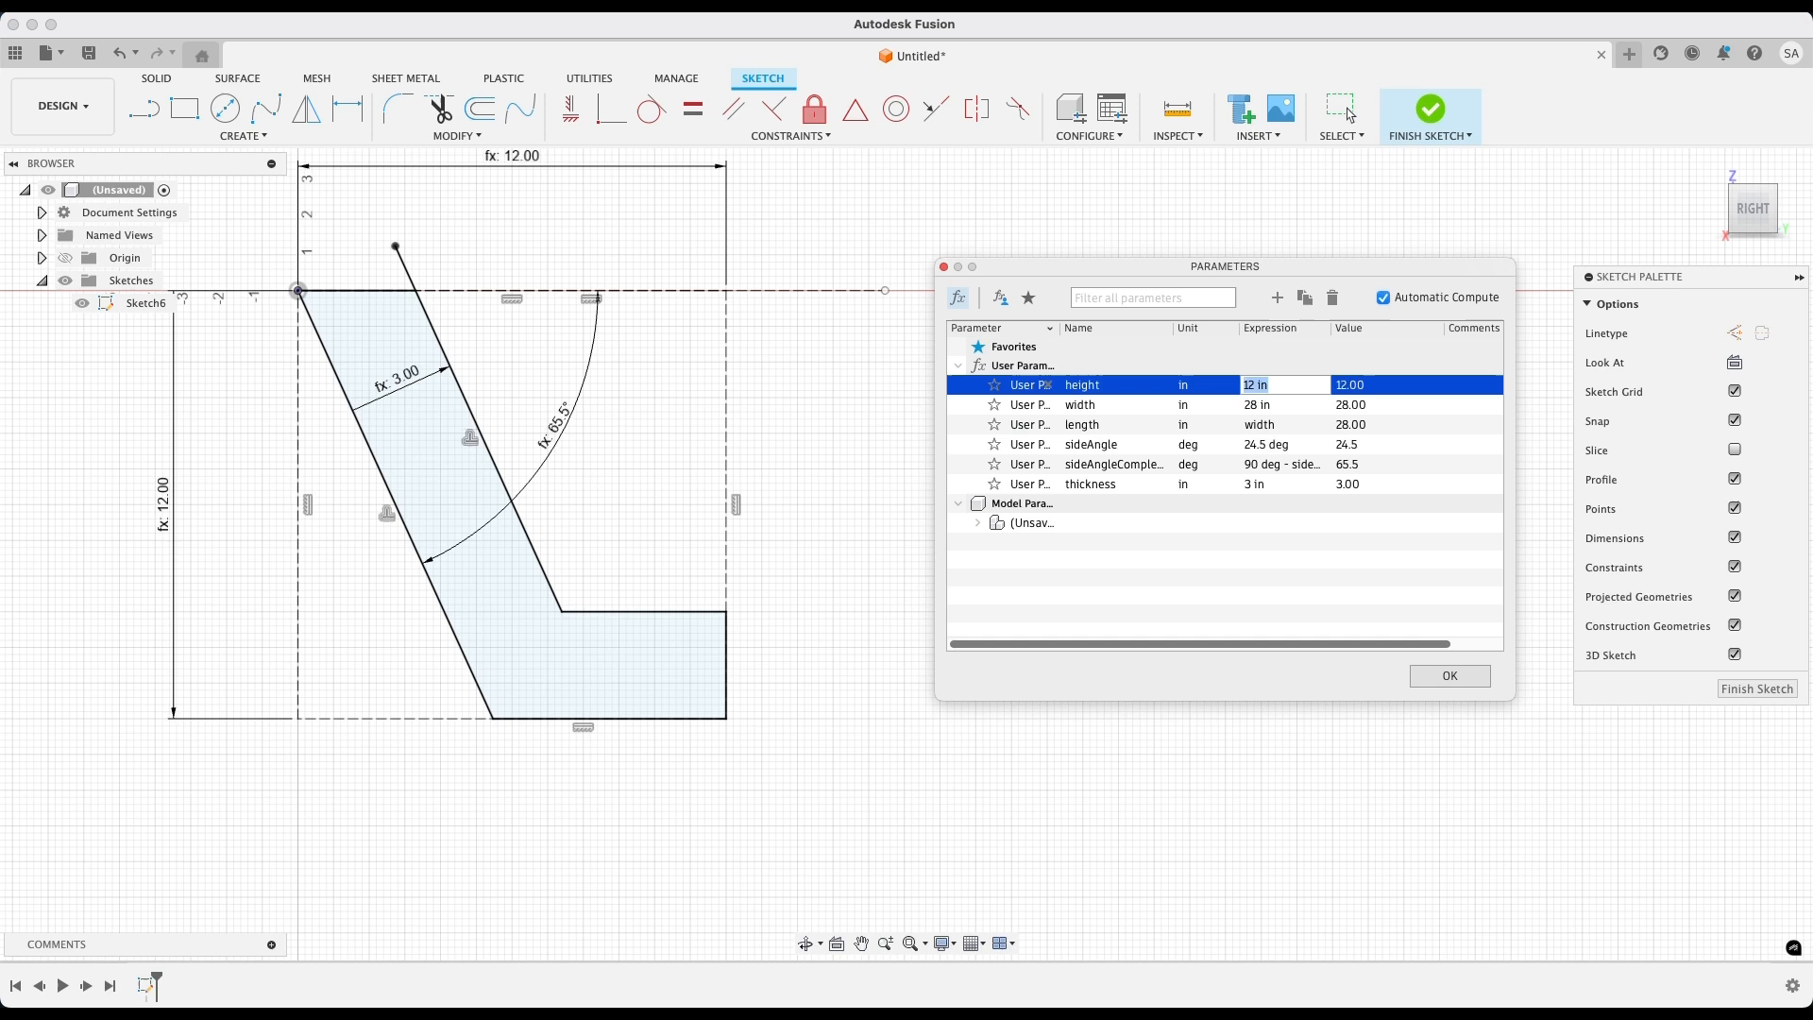
type("14")
key("Return")
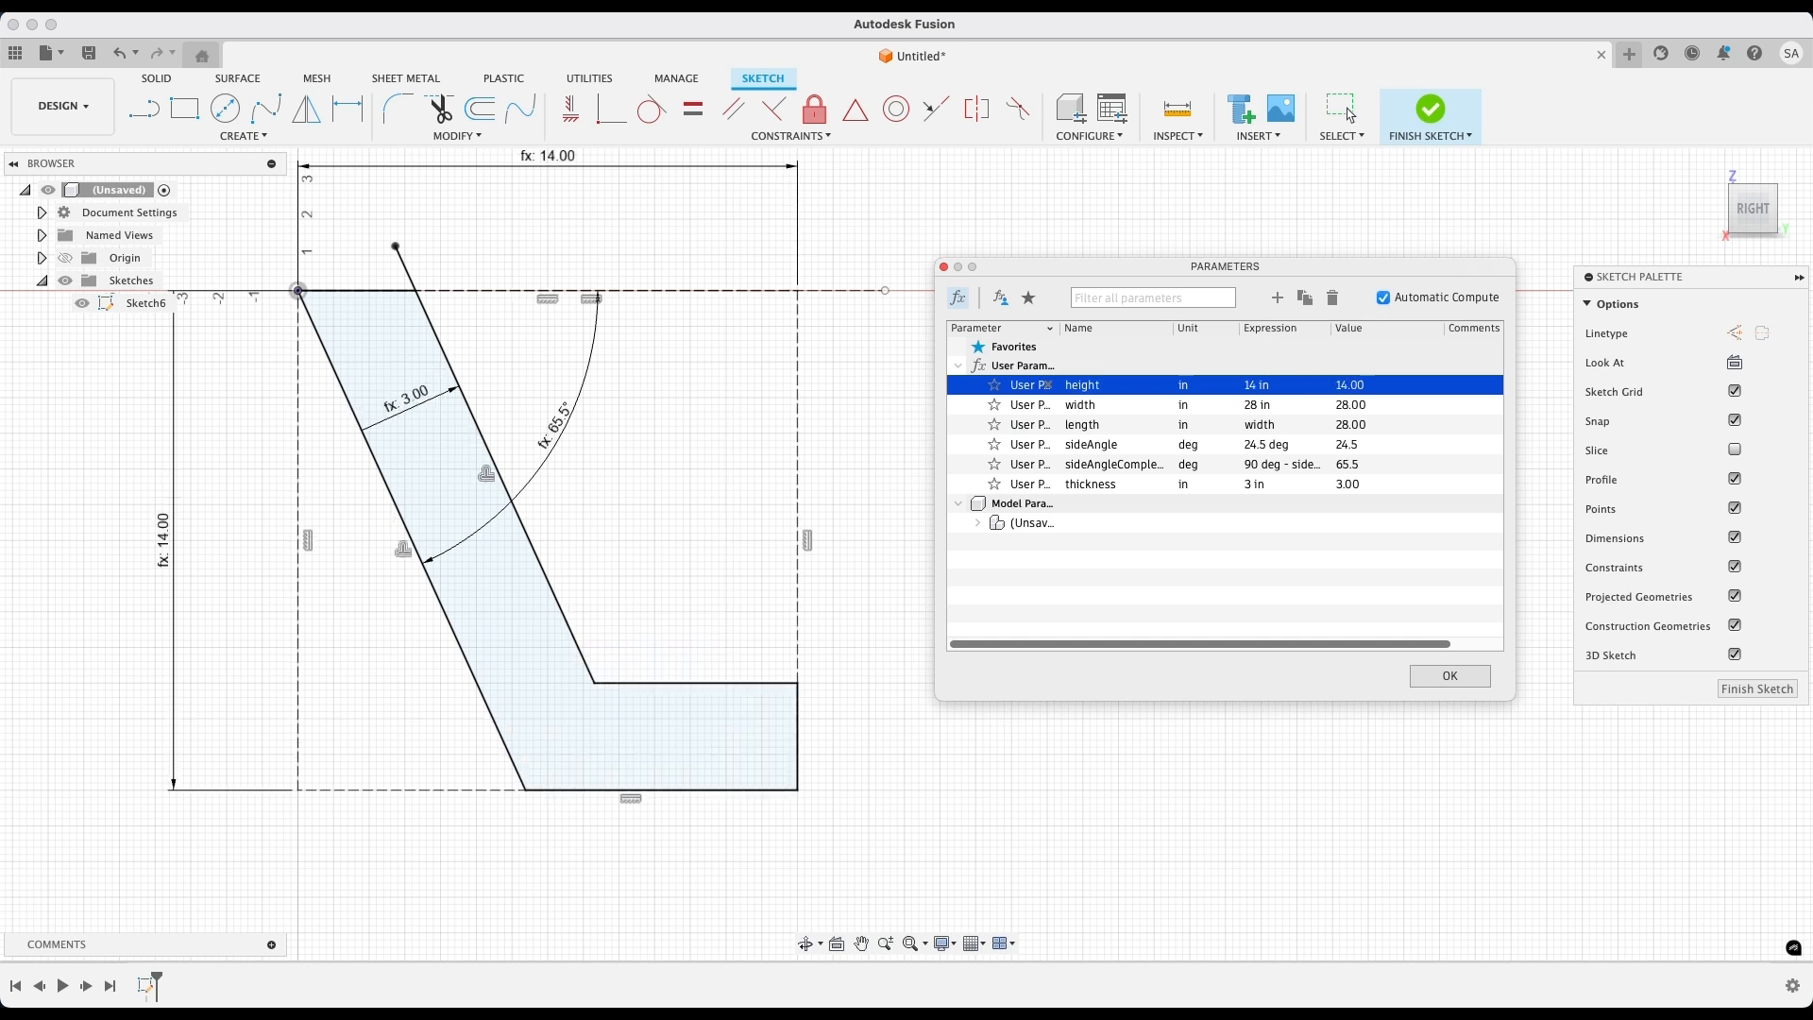
left_click(1046, 484)
type("1")
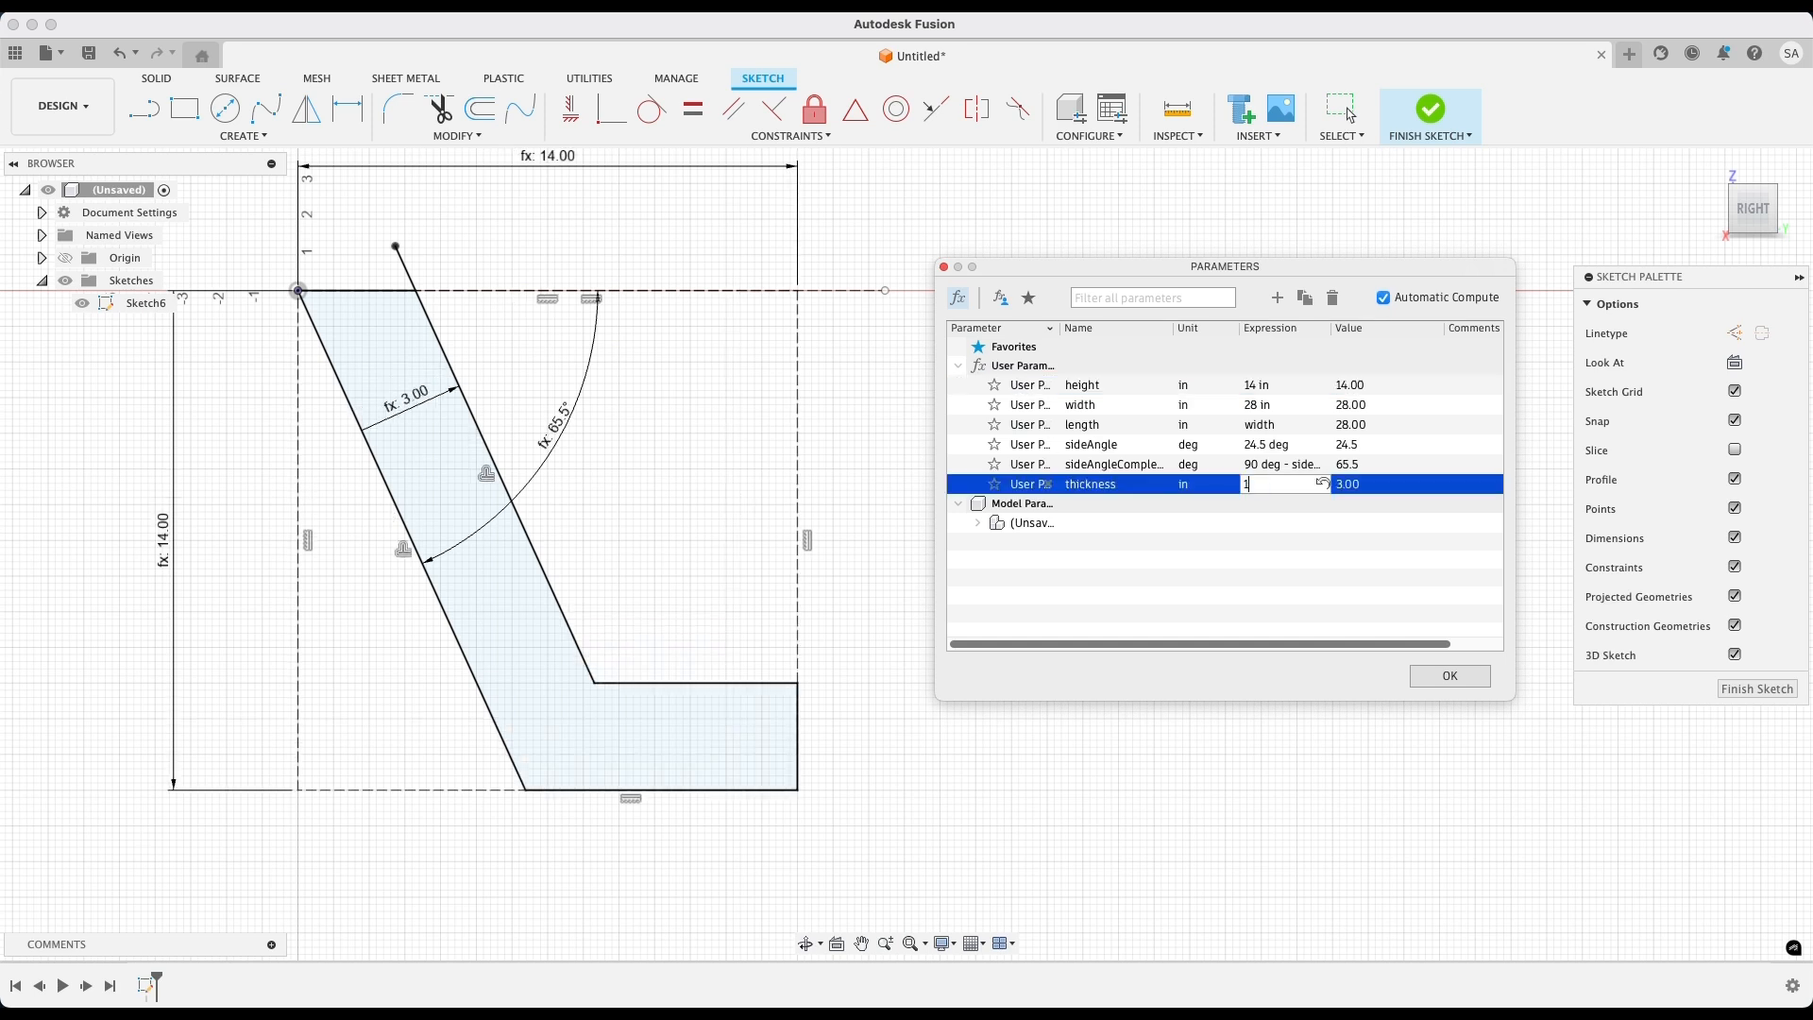
key("Return")
Set the sideAngle parameter to 31.7 deg and close the parameters dialog
left_click(1045, 443)
type("31.7")
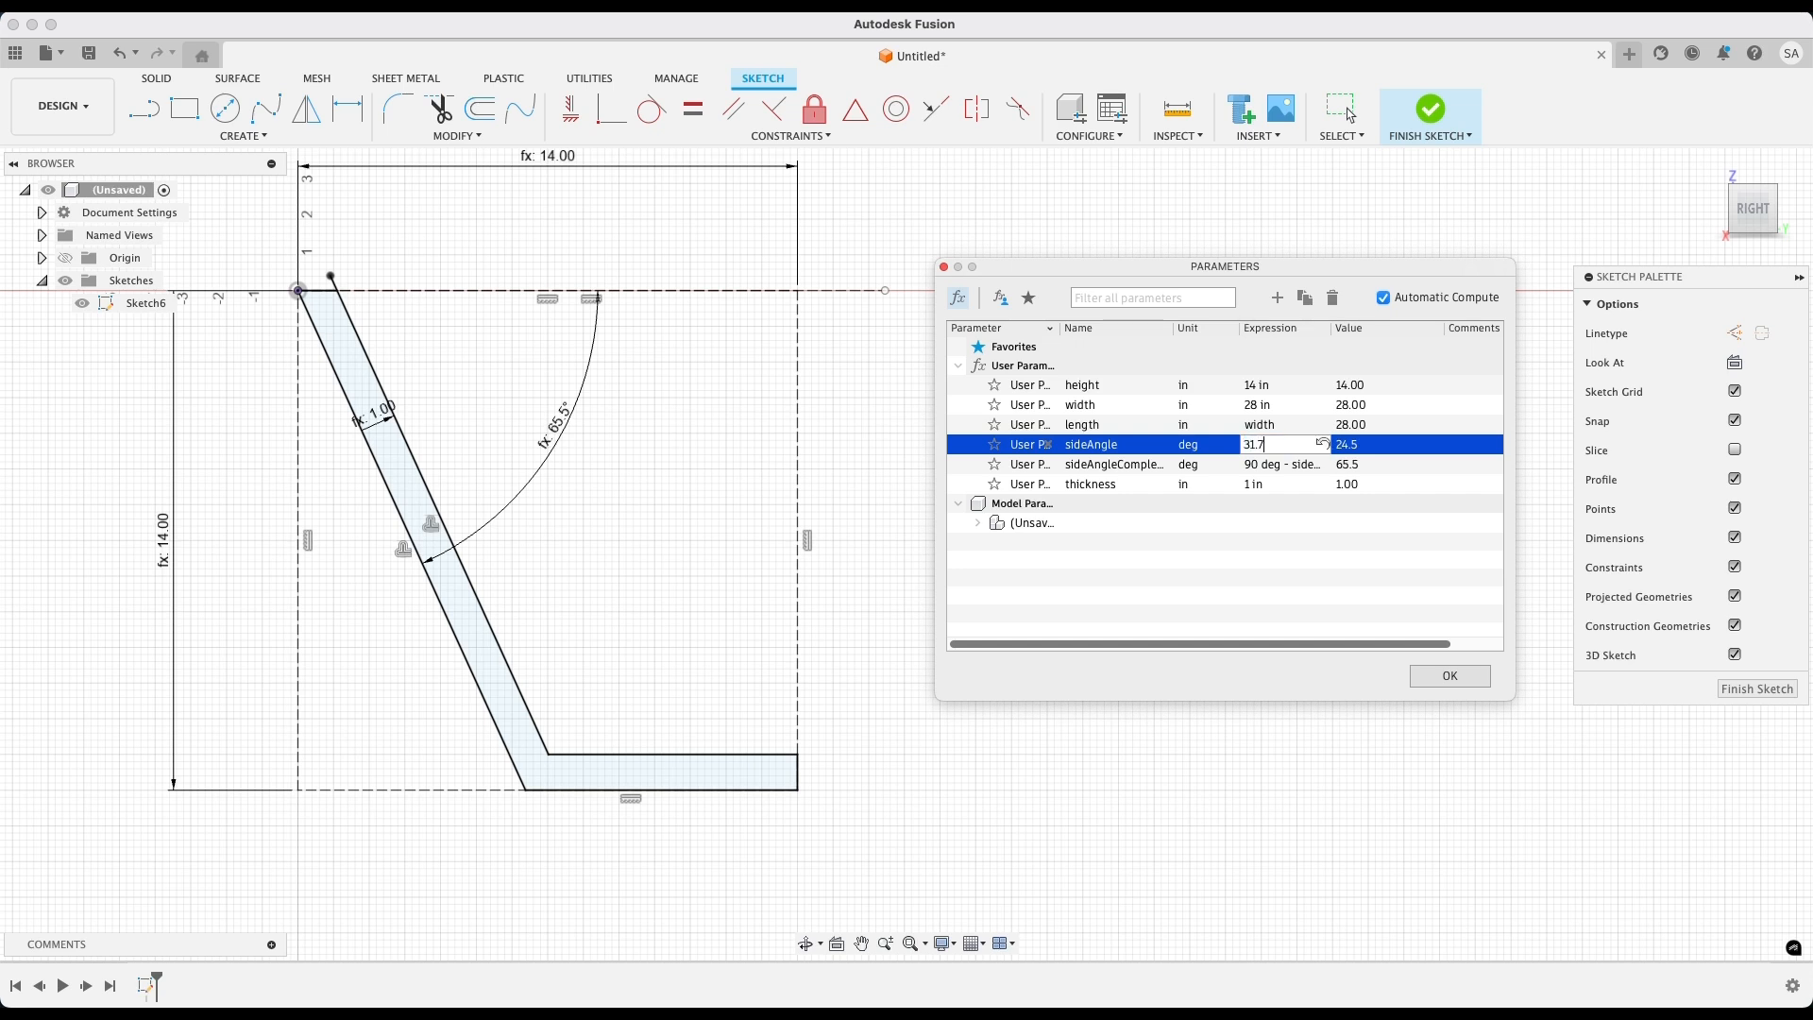
key("Return")
key("Return")
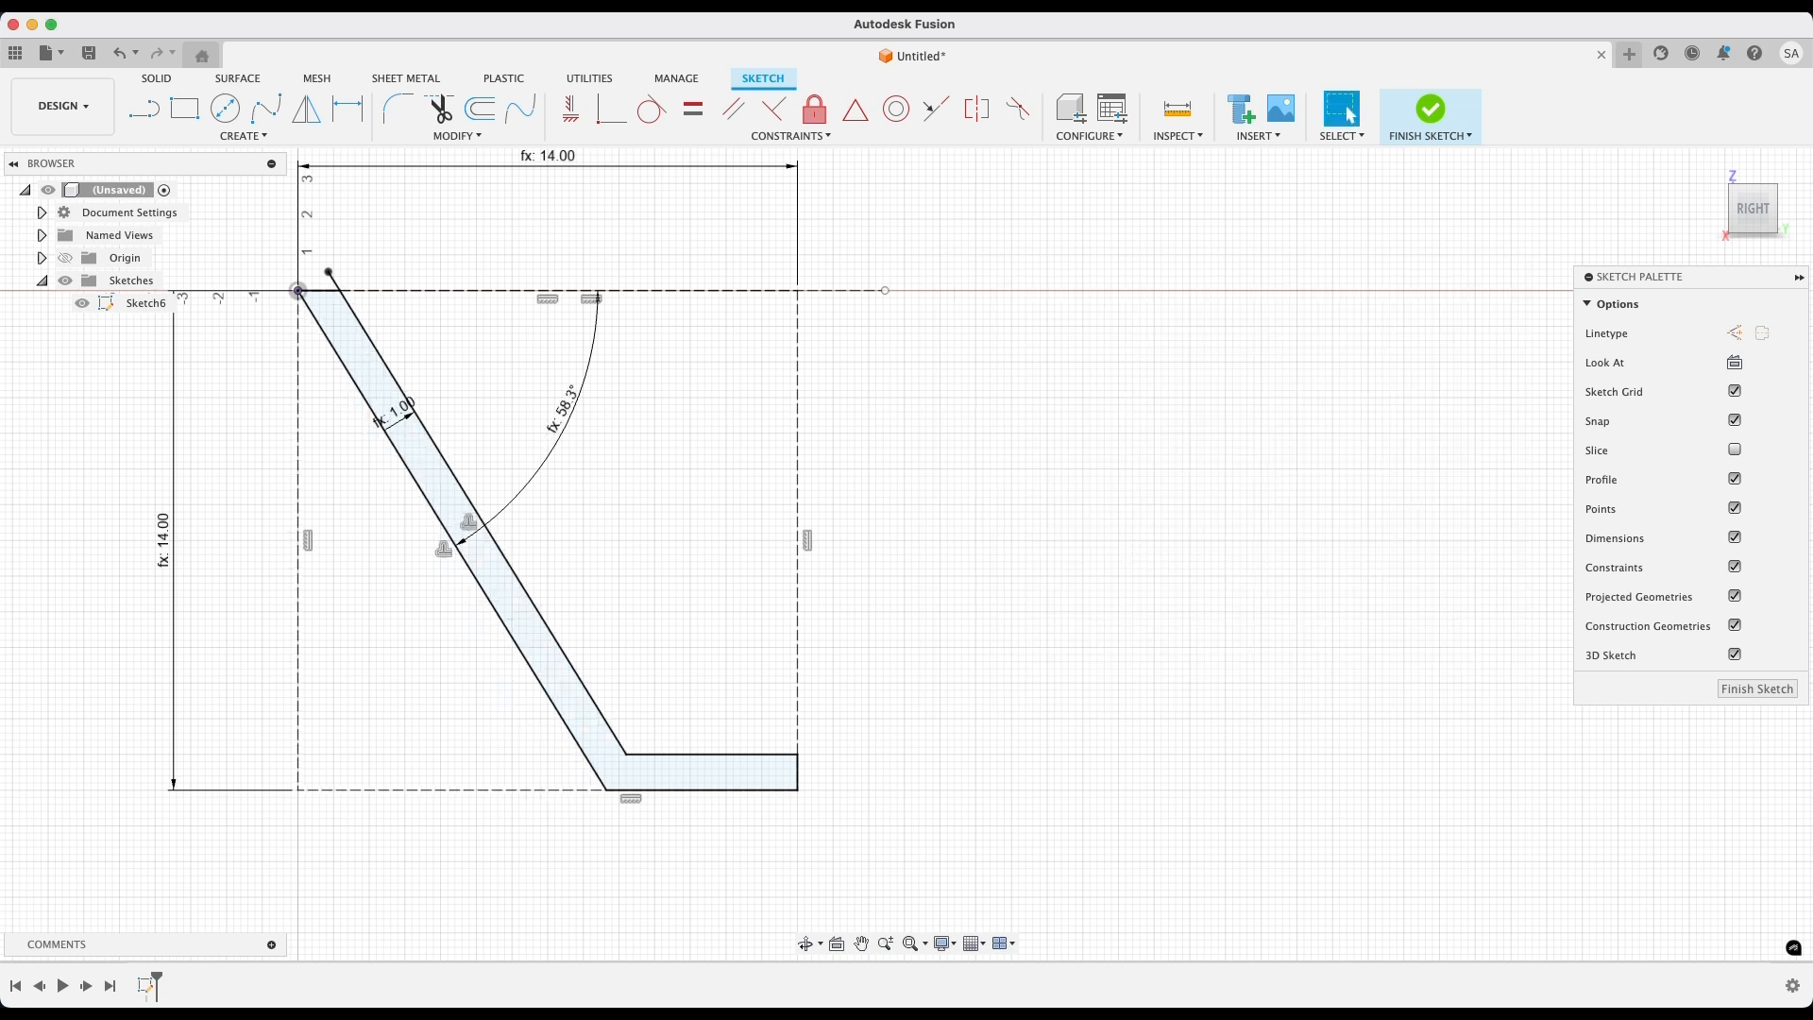
Finish the profile sketch and rename it "Parametric Frustum Profile"
left_click(1425, 112)
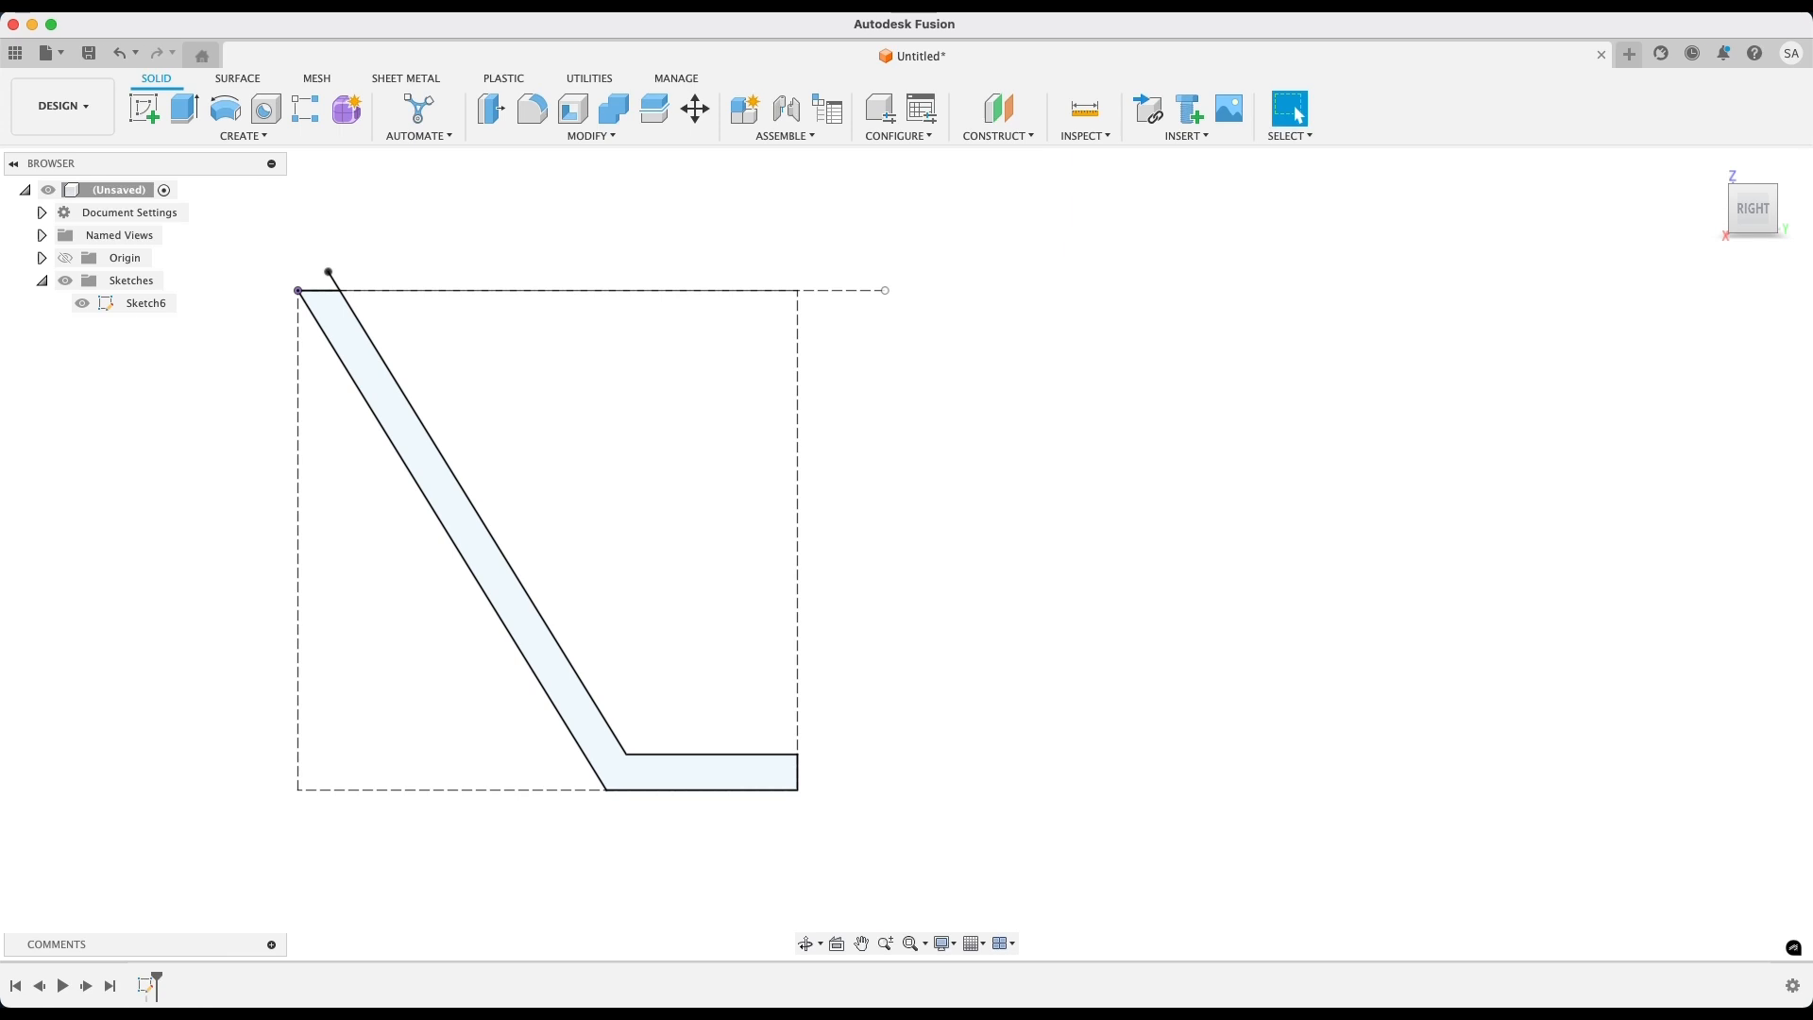
right_click(146, 303)
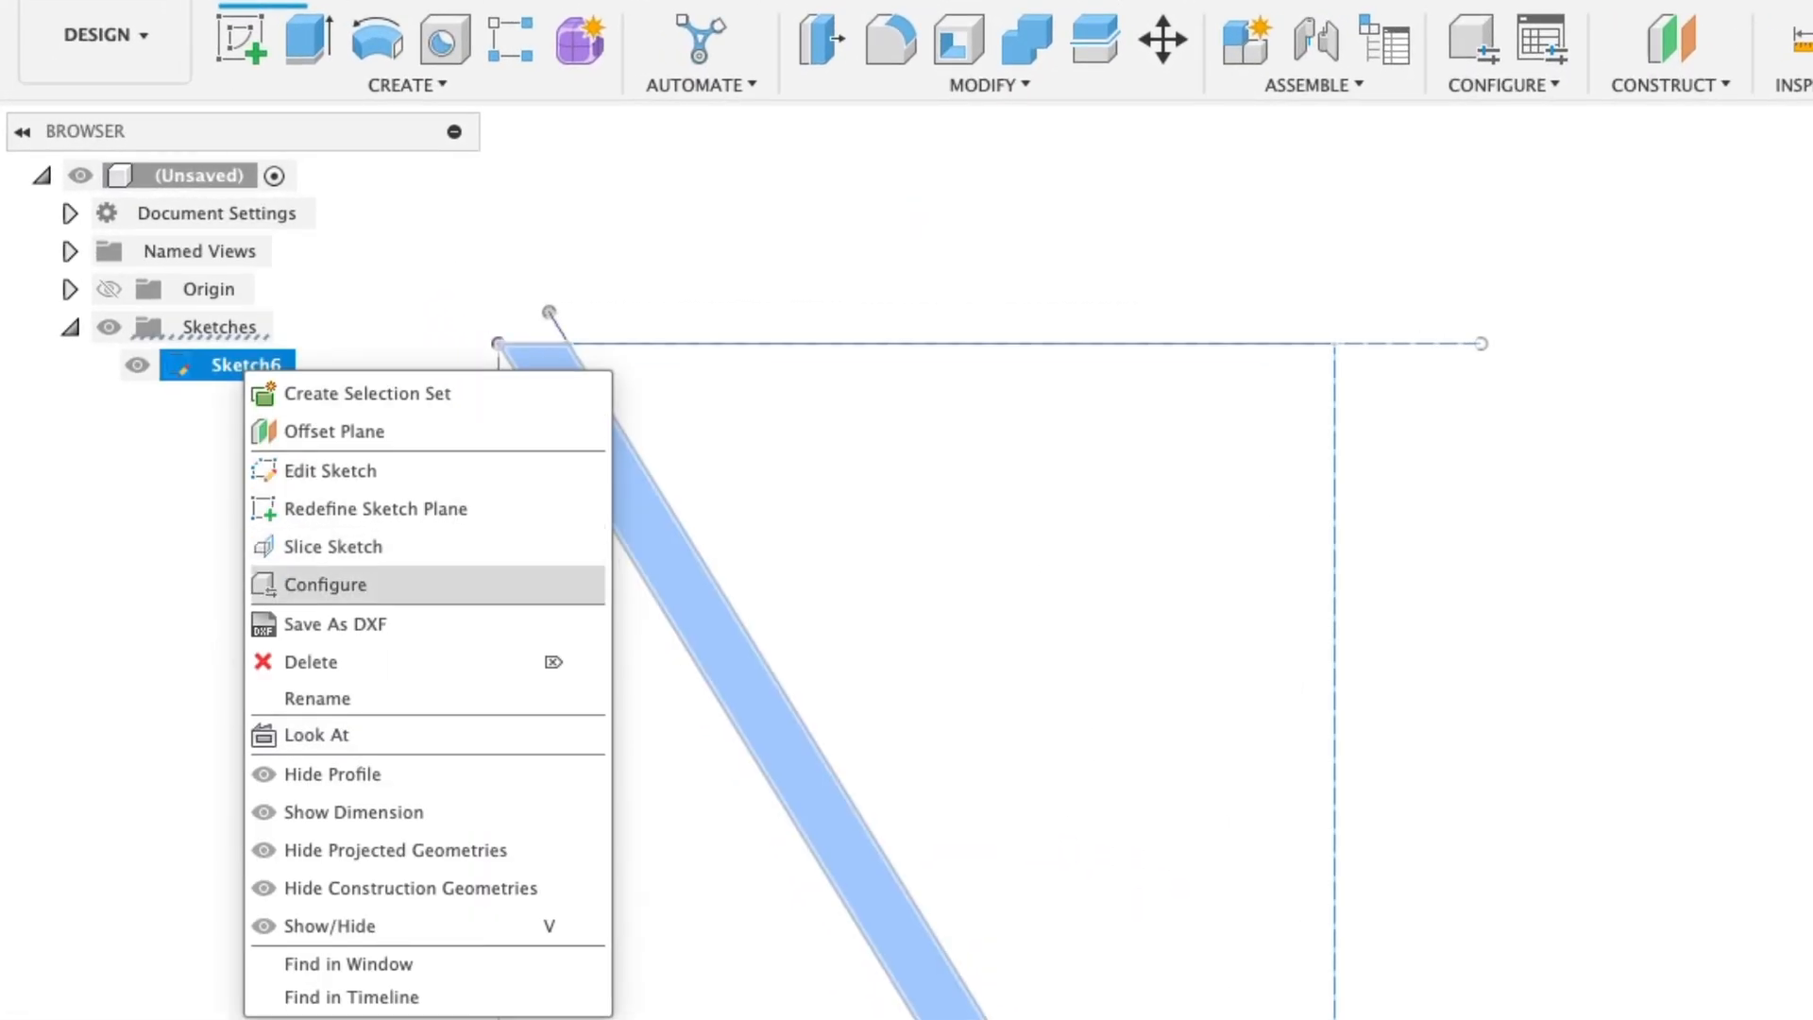
left_click(318, 698)
type("P")
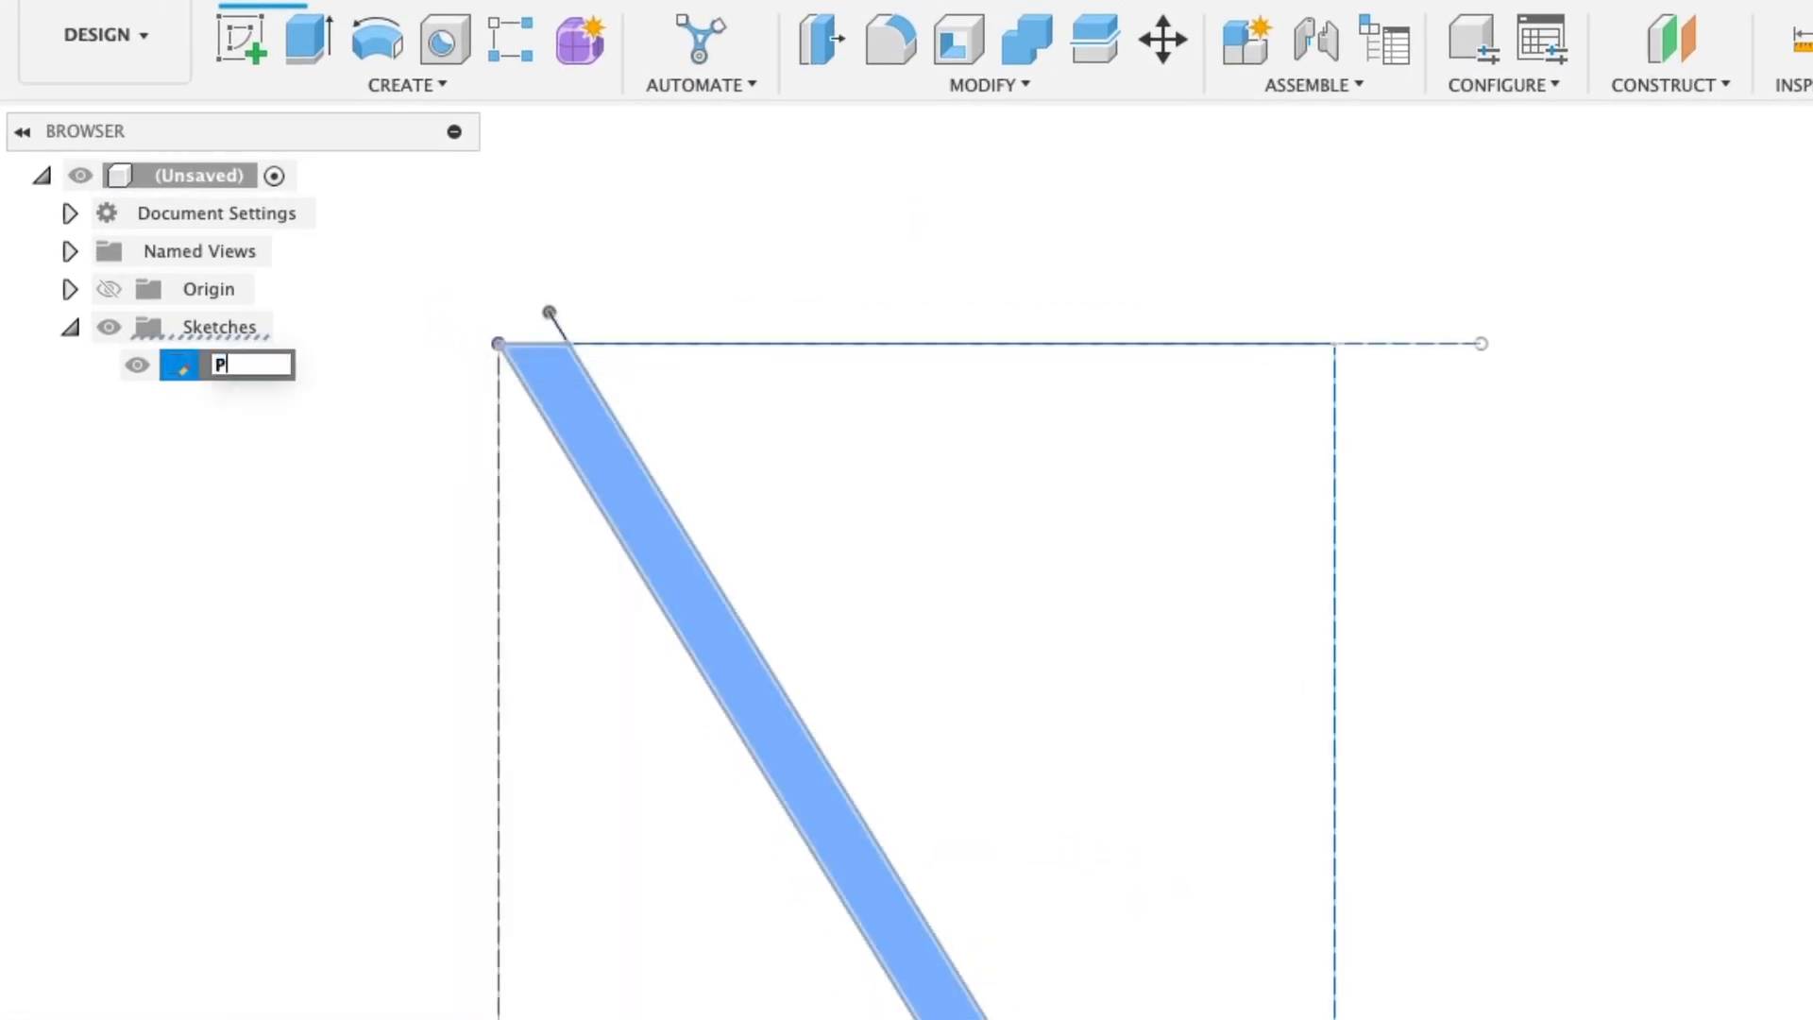
type("arametric Frustu")
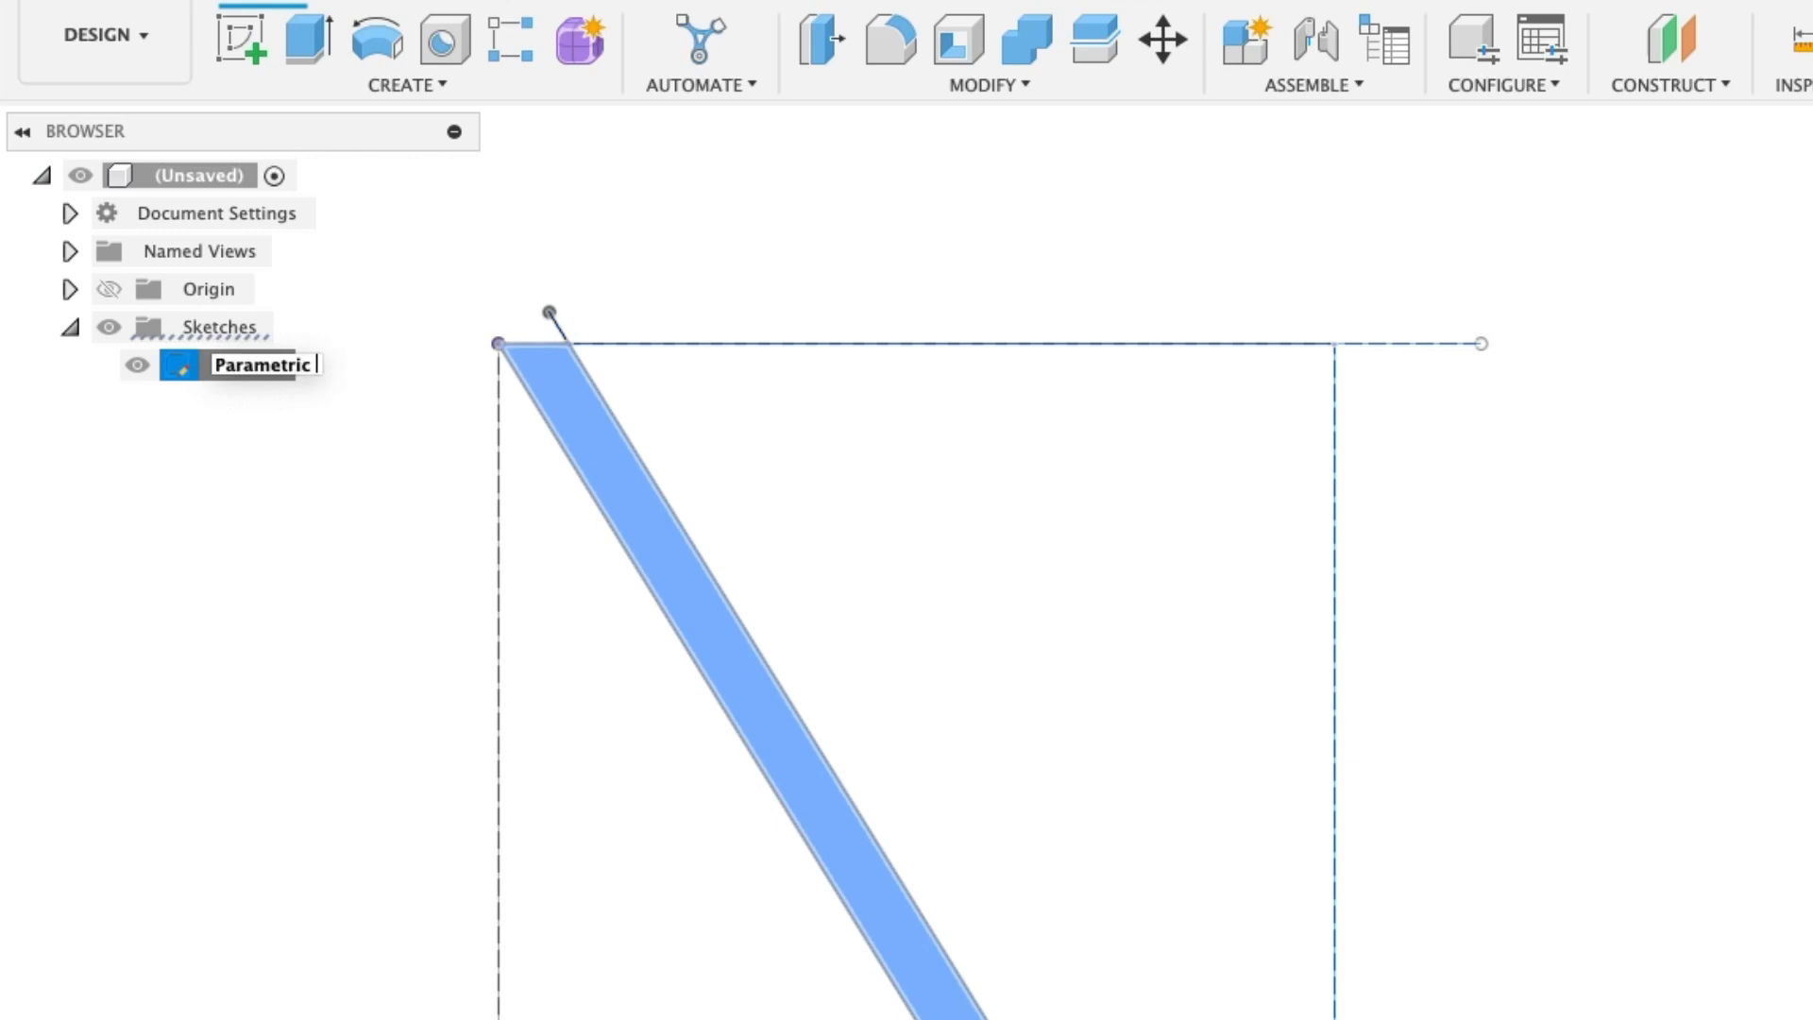
type("m Profile")
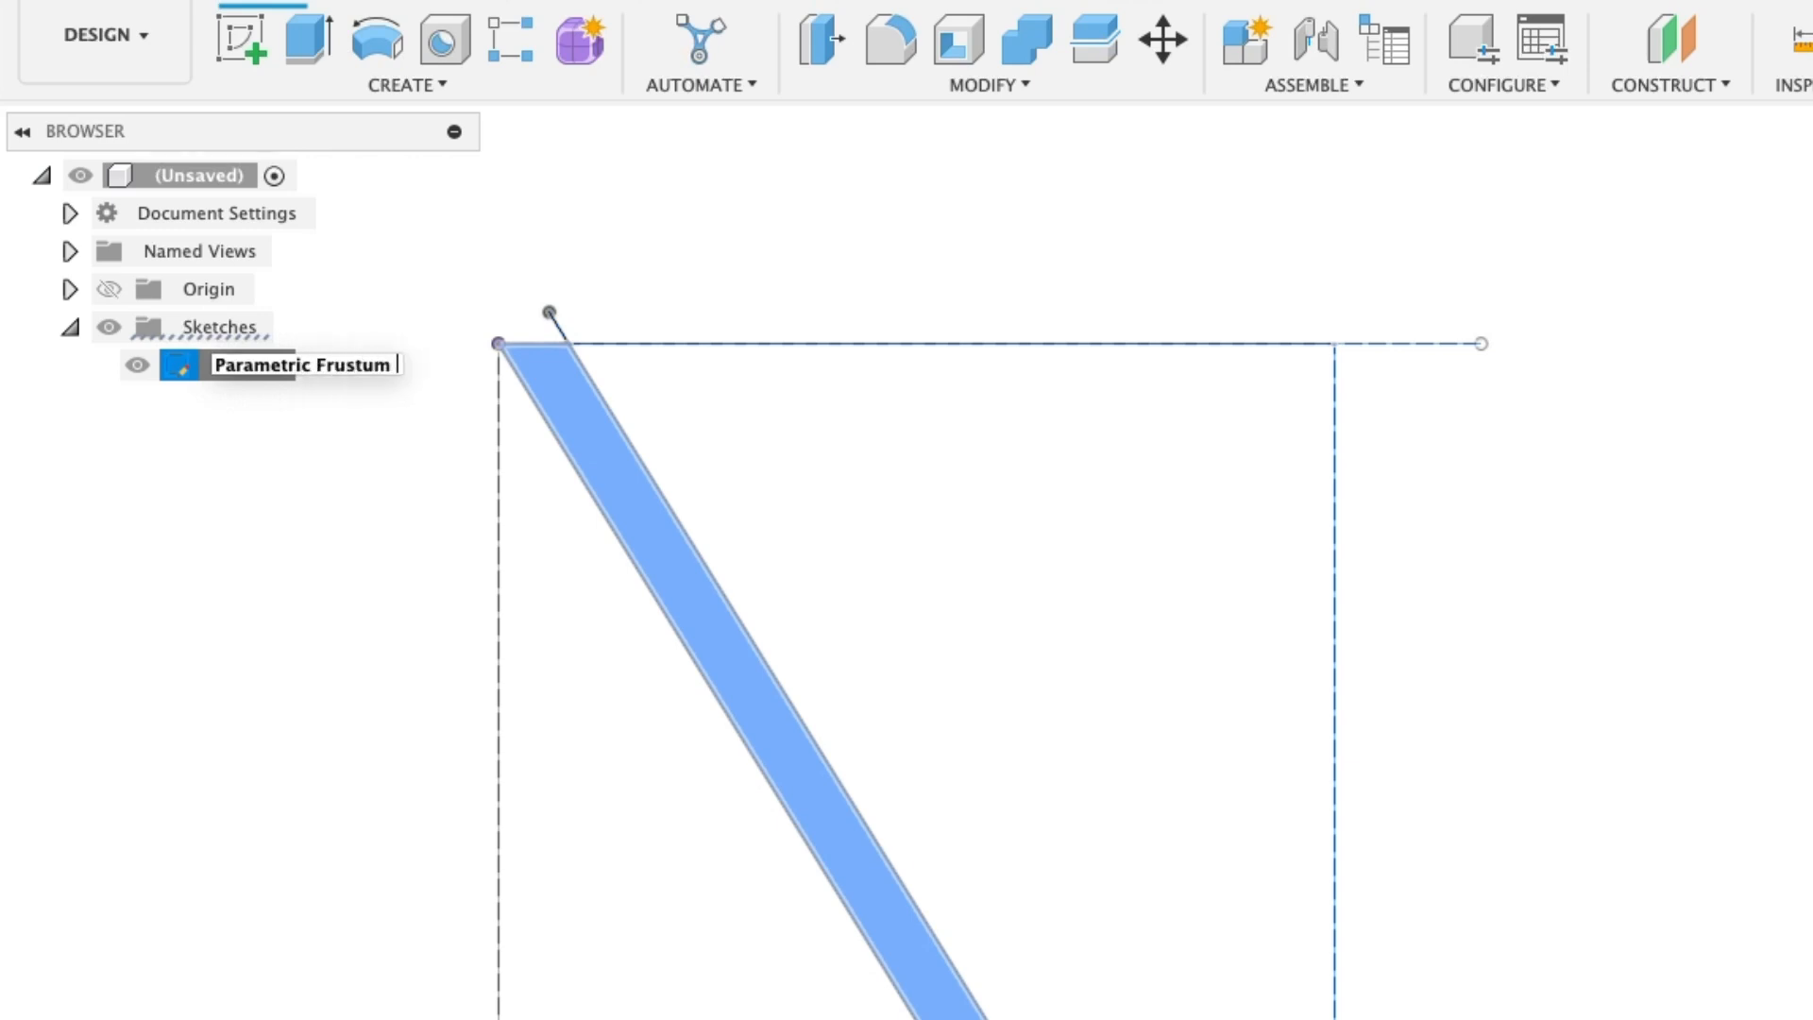
key("Return")
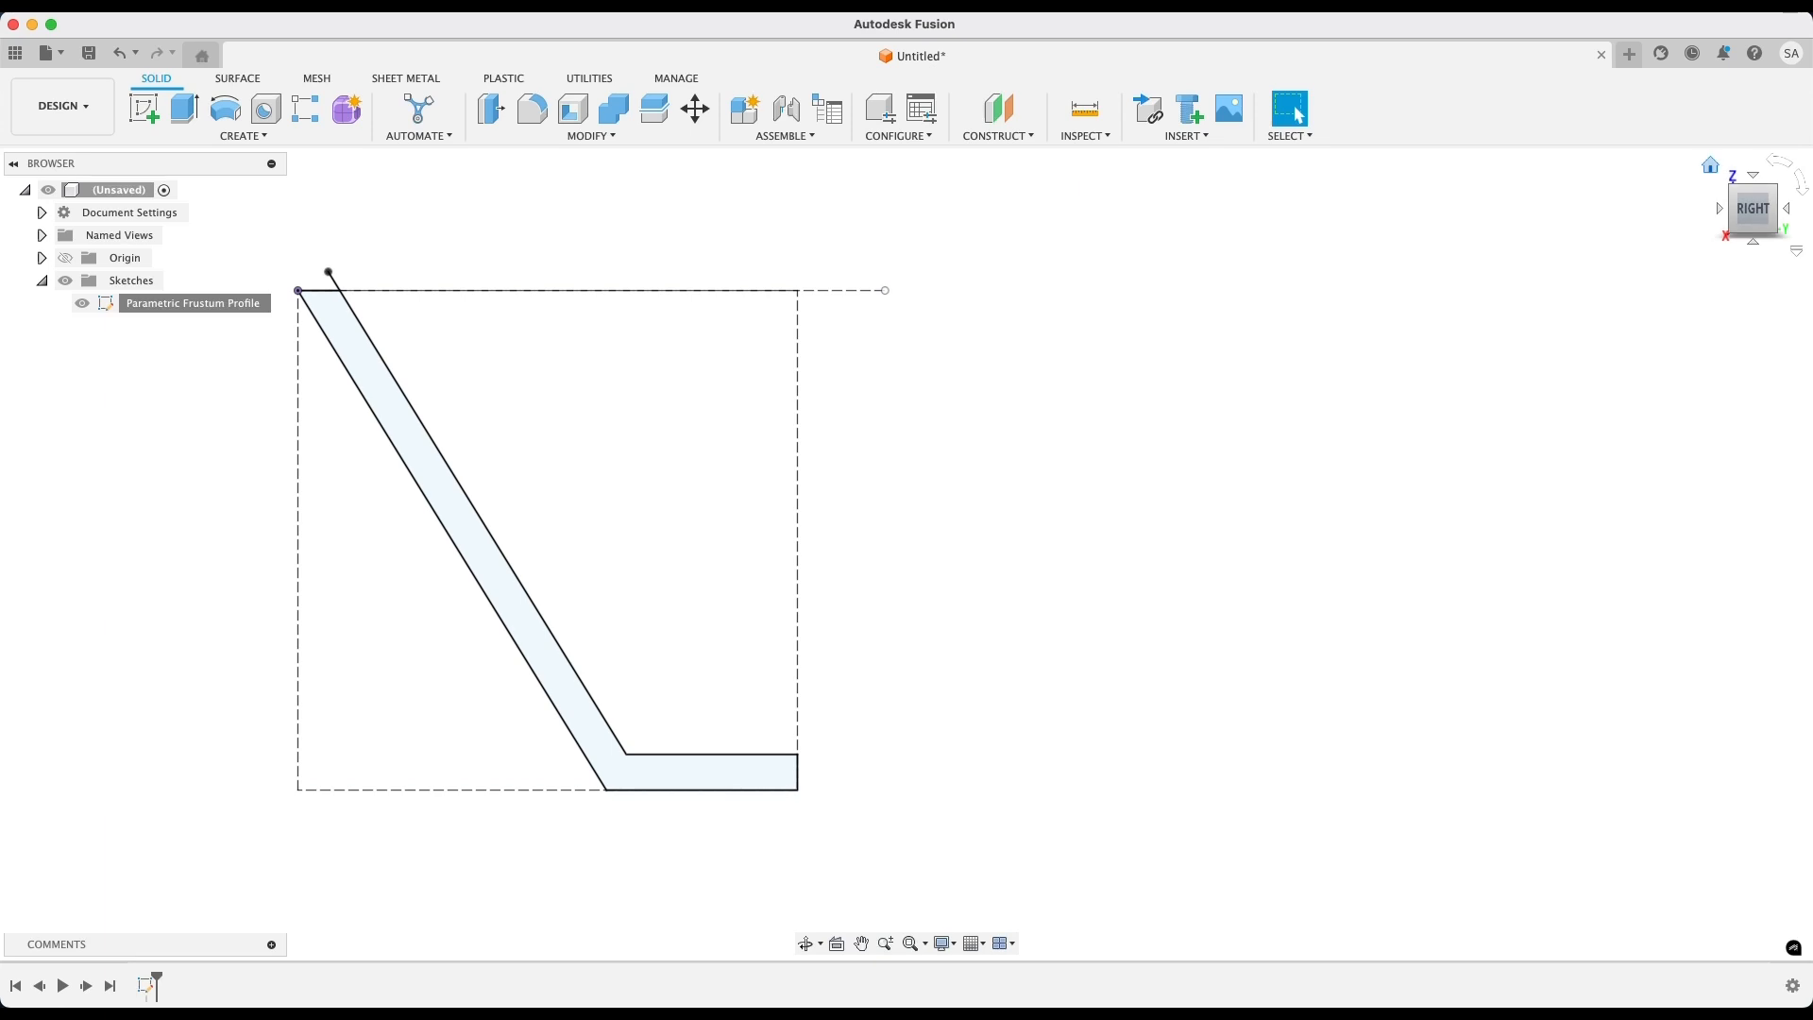
Sketch a rectangle from the origin on the top plane, sized by the length parameter vertically and the width parameter horizontally
left_click(1709, 166)
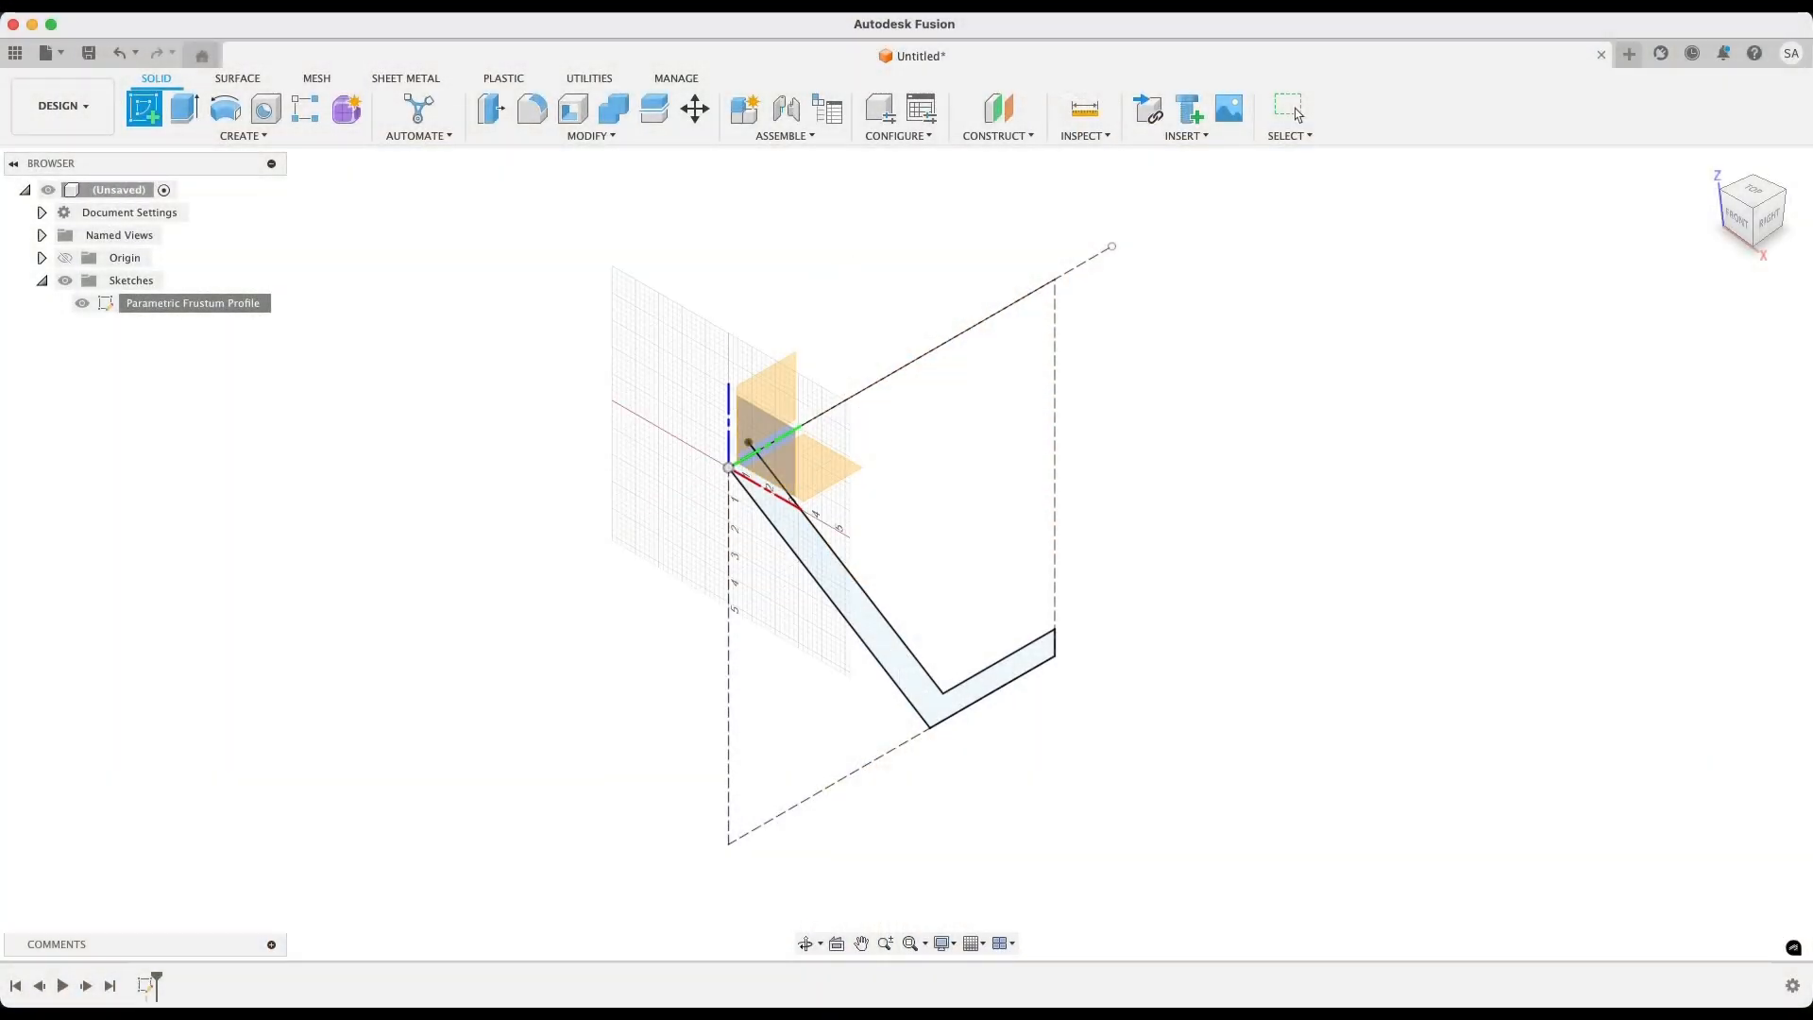
left_click(831, 477)
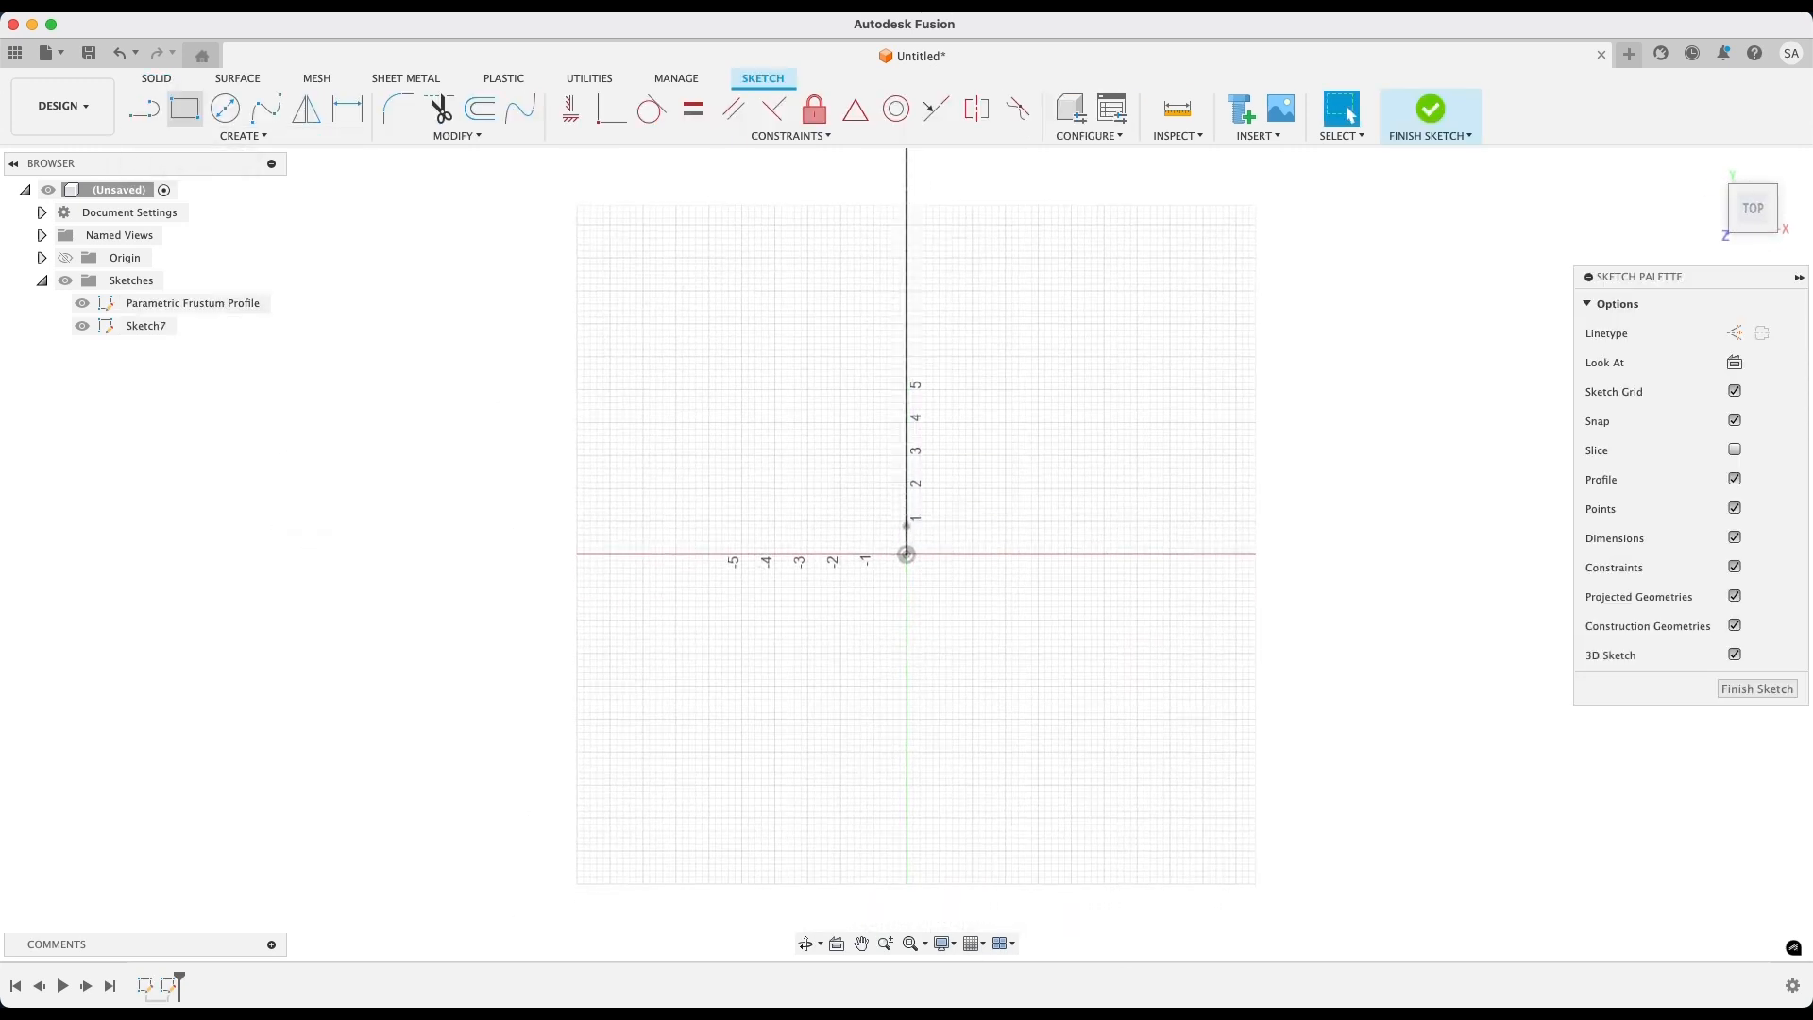
left_click(185, 108)
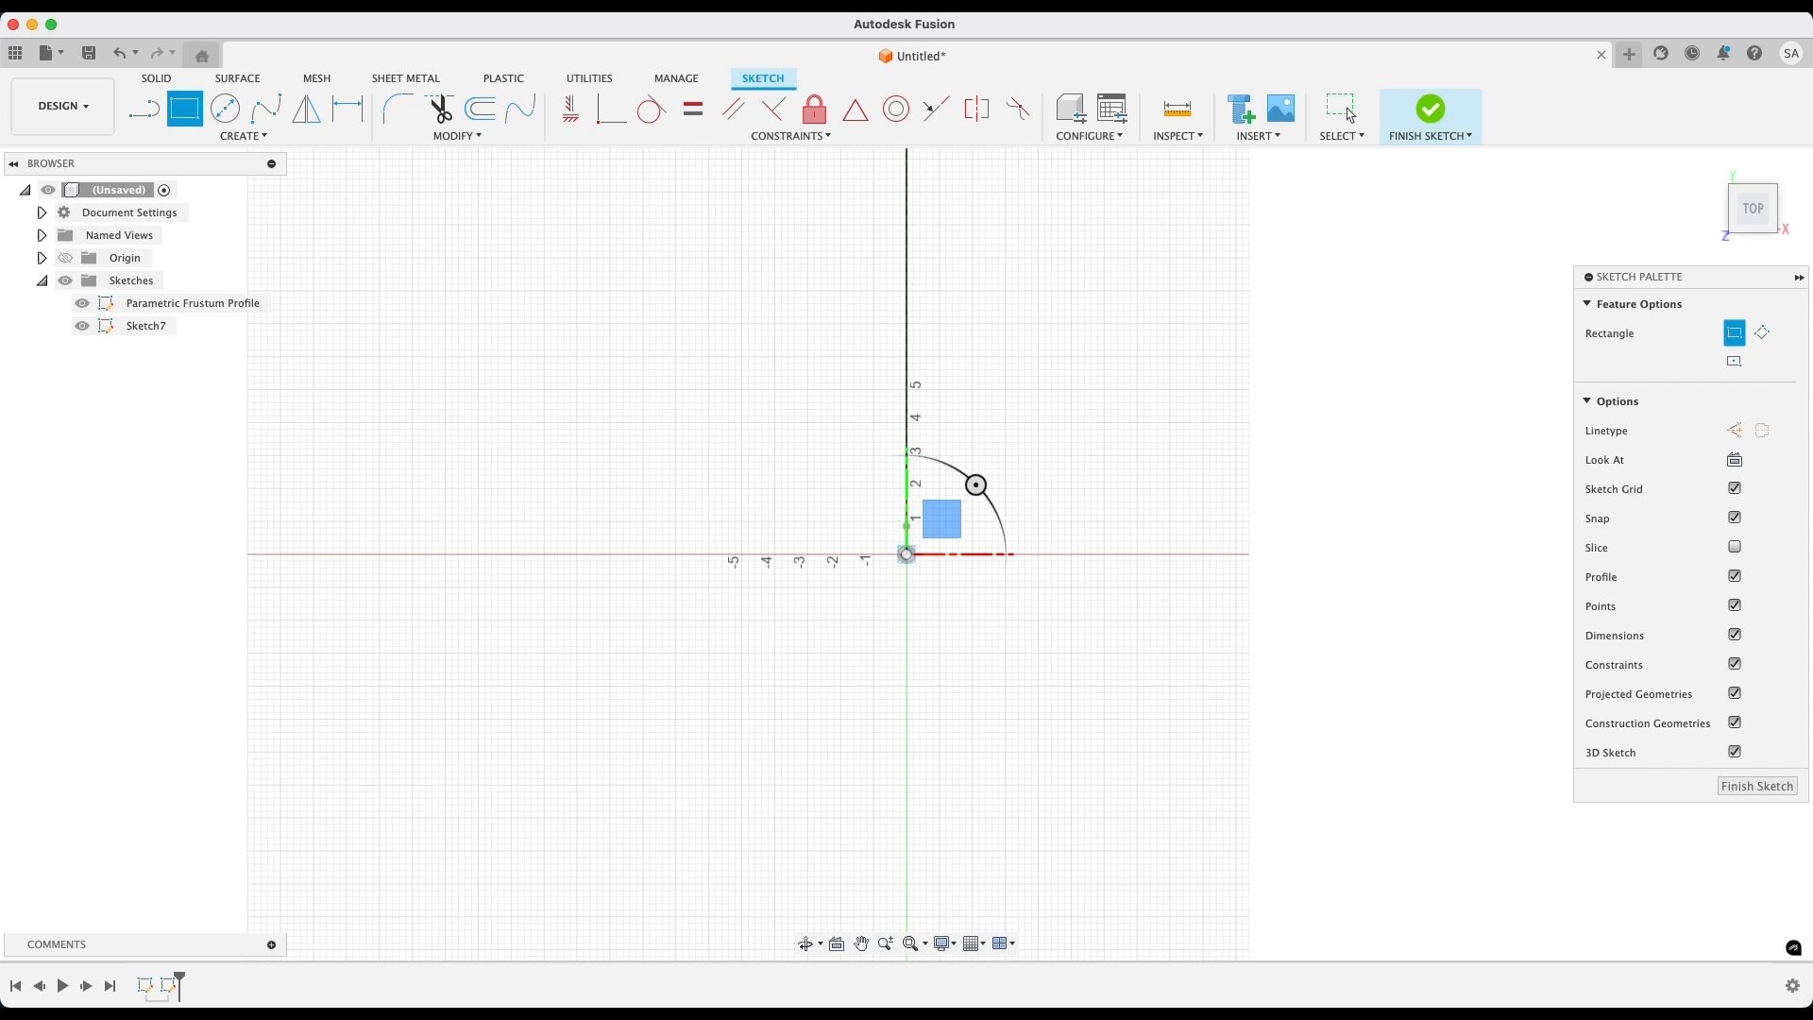
left_click(906, 554)
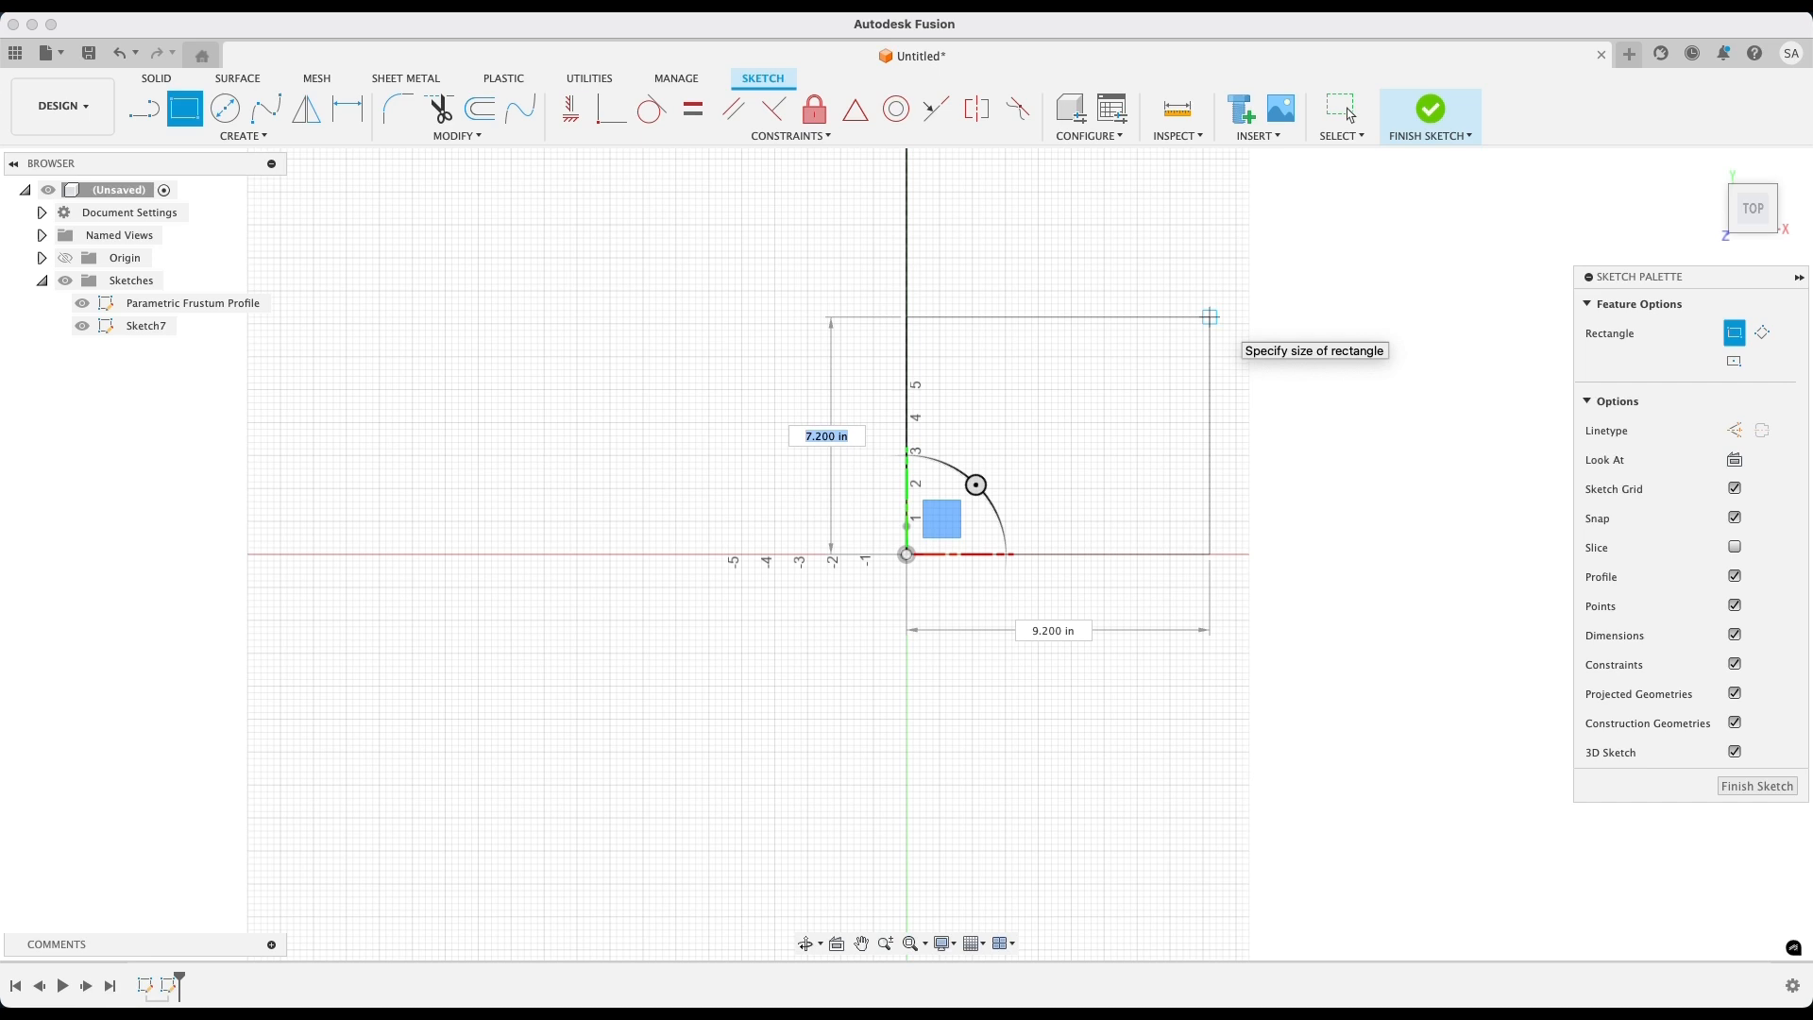
type("le")
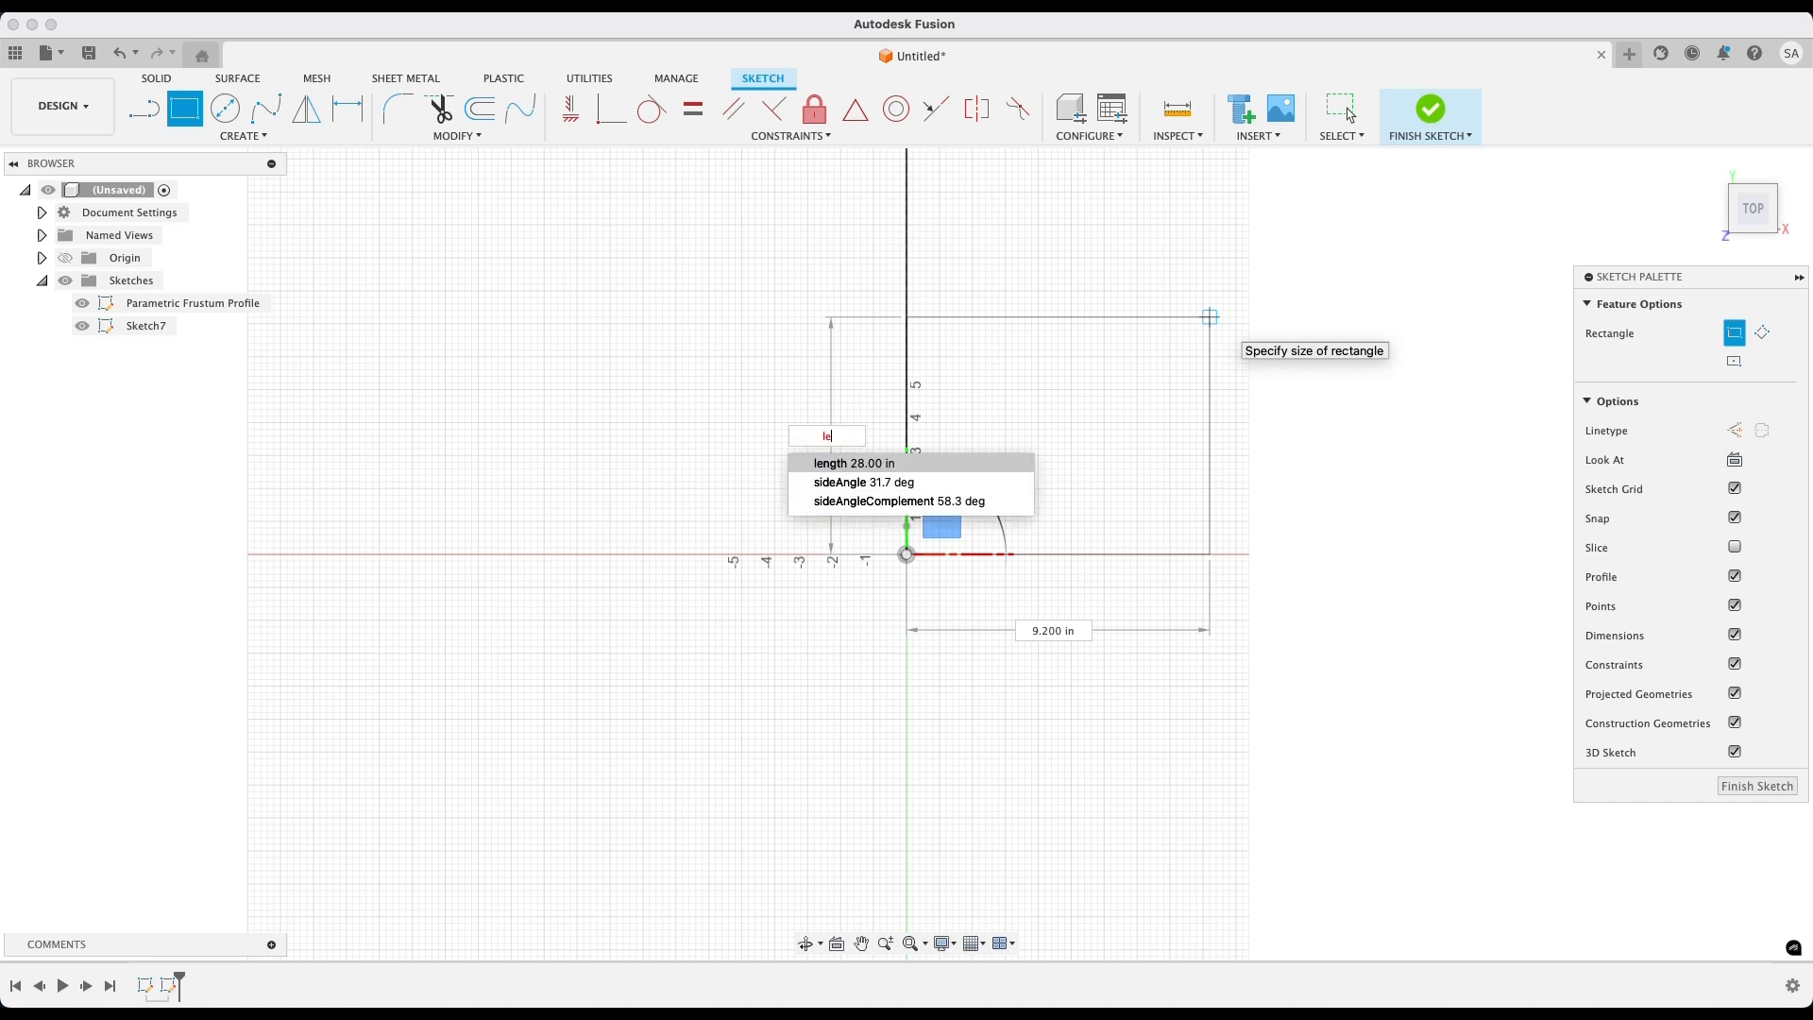
key("Return")
key("Tab")
type("wi")
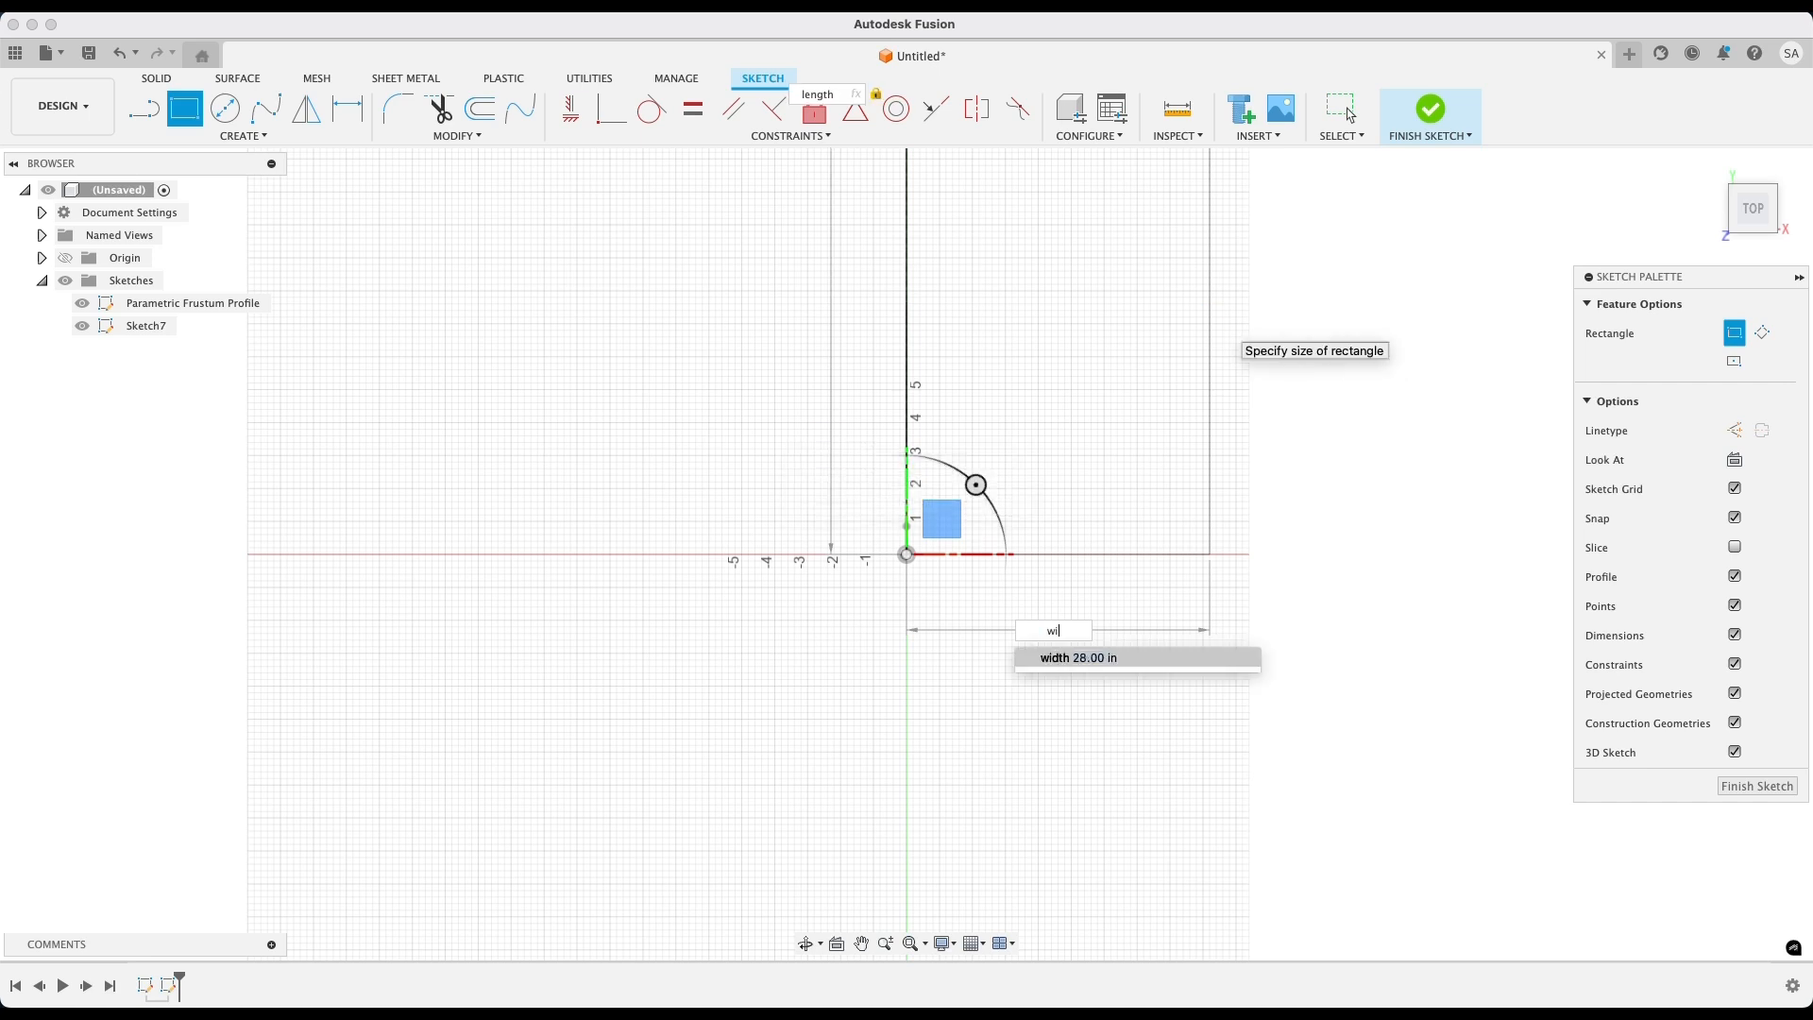
key("Return")
key("Return")
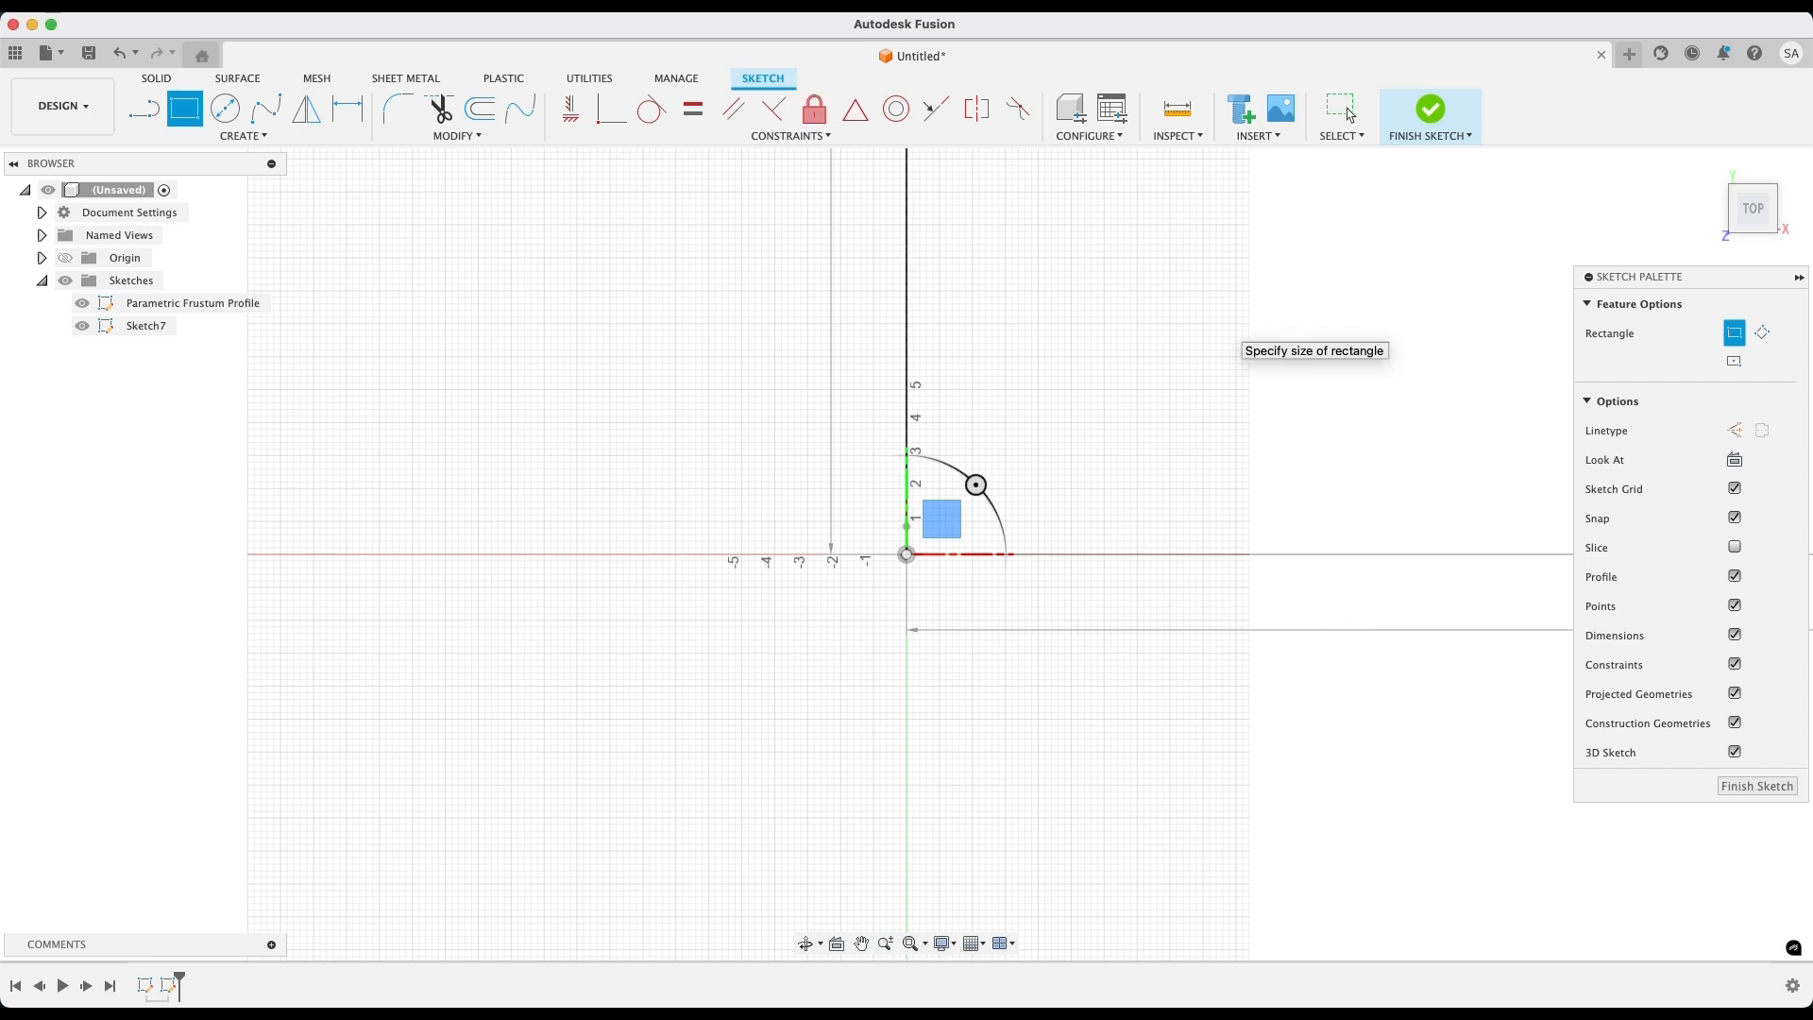
left_click(1351, 116)
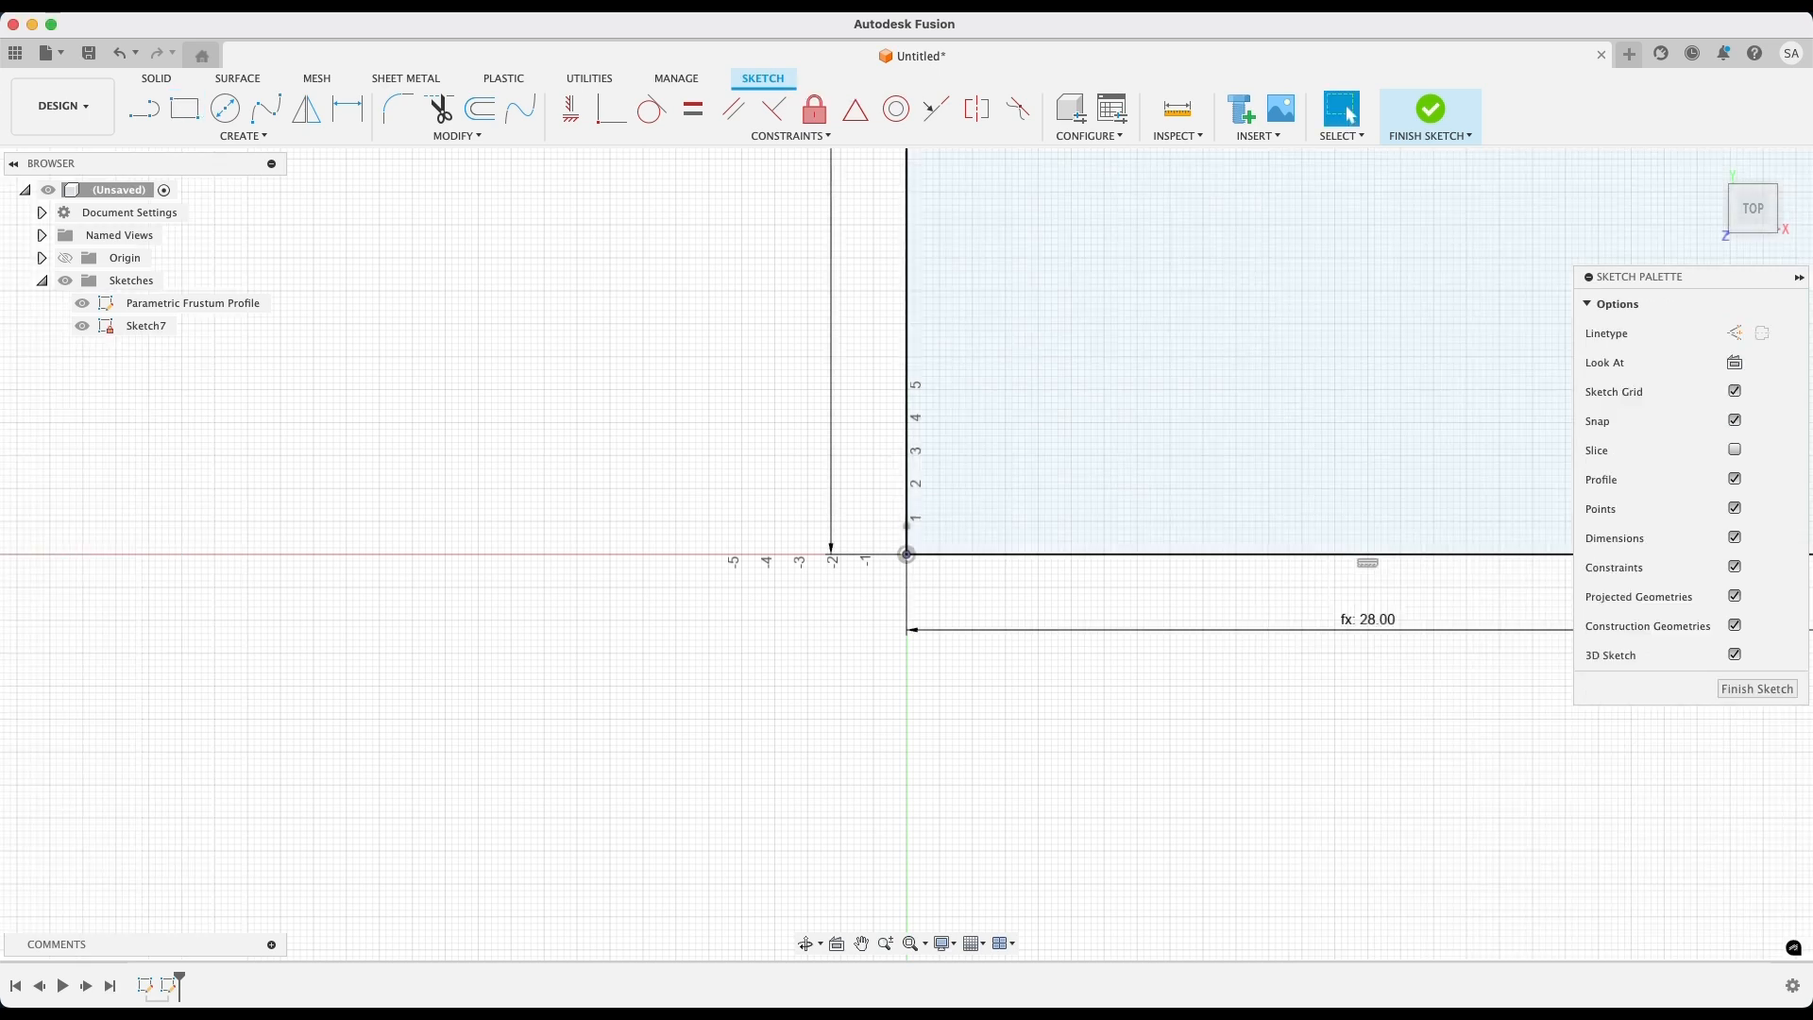
left_click(911, 943)
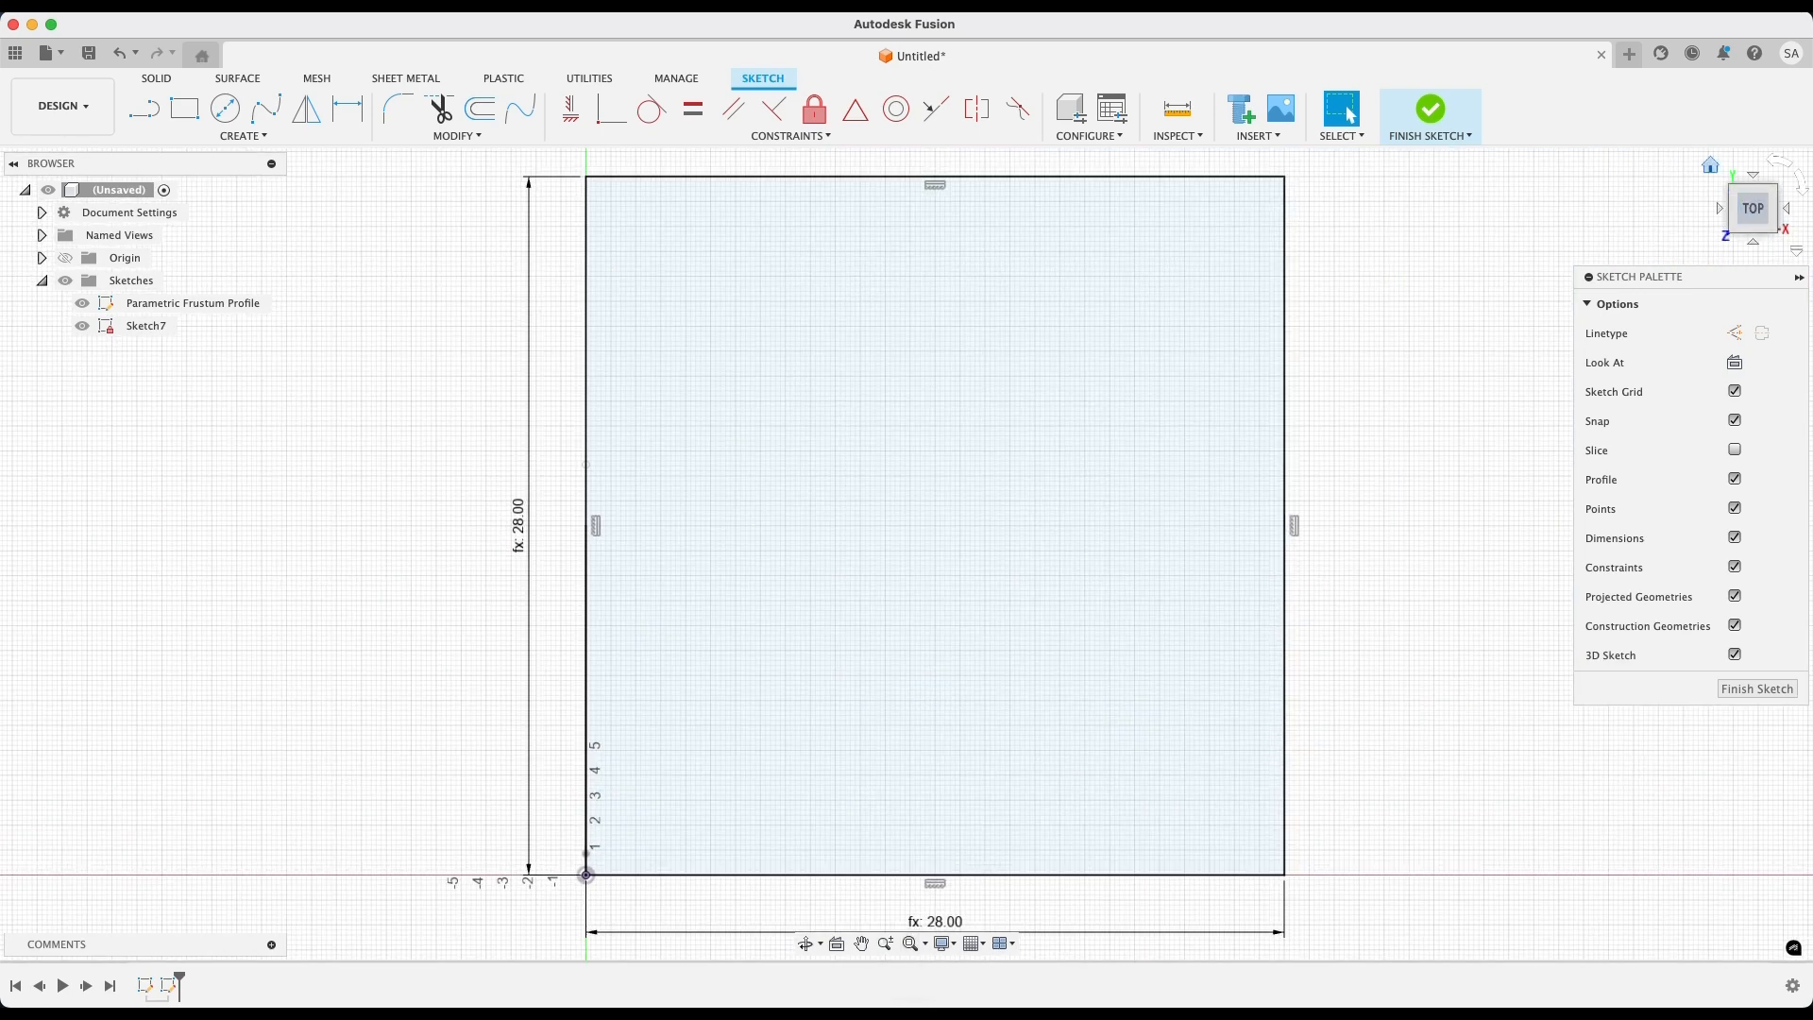
Finish the rectangle sketch and rename it "Parametric Frustum Path"
left_click(1710, 165)
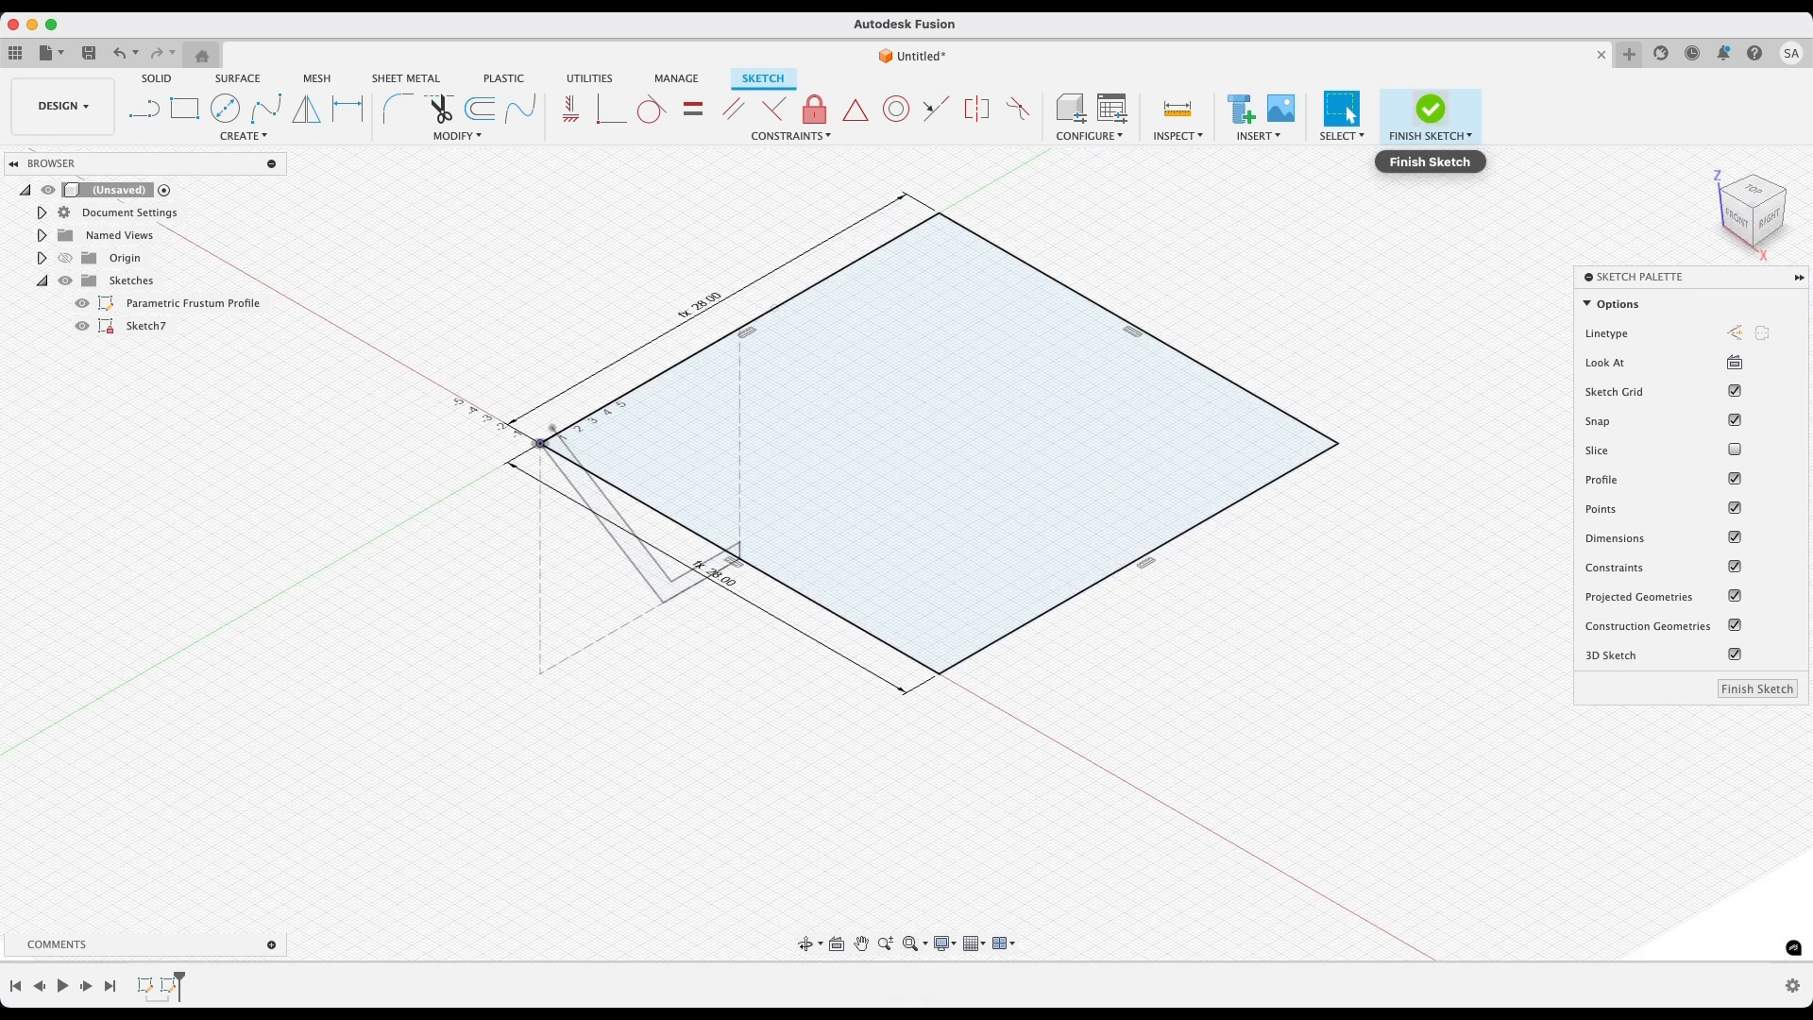
left_click(1431, 110)
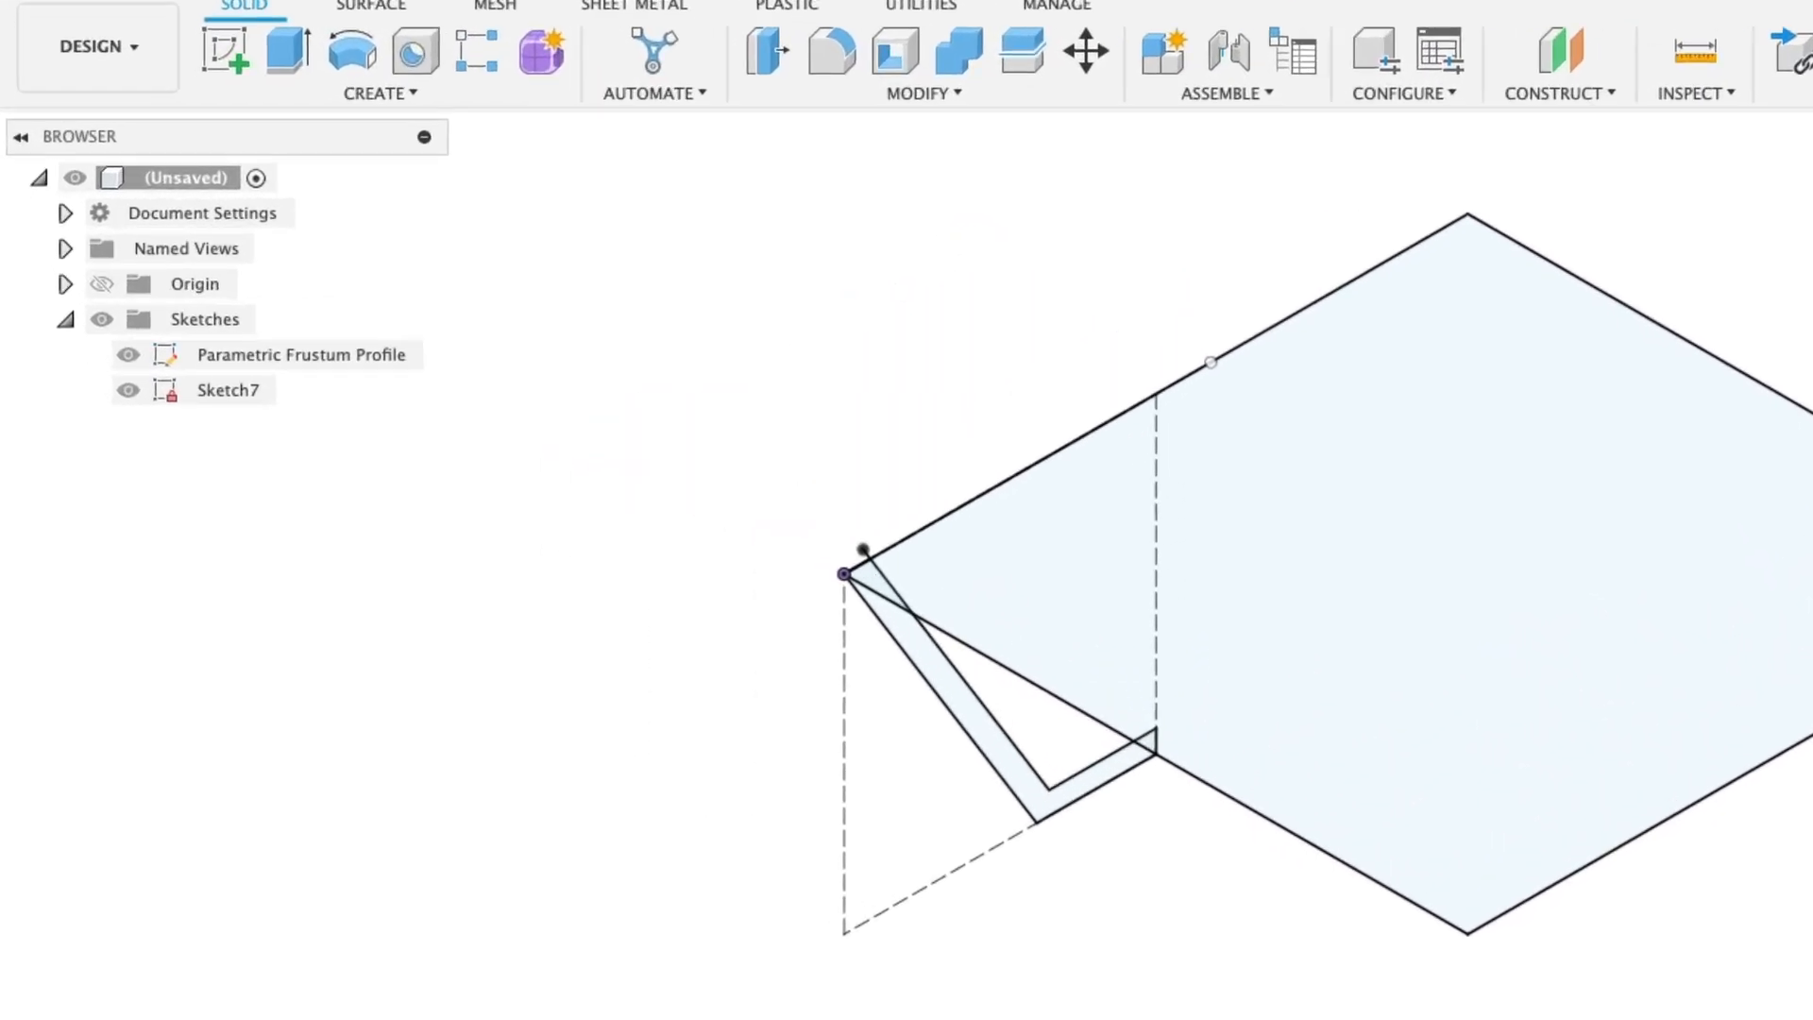
right_click(158, 327)
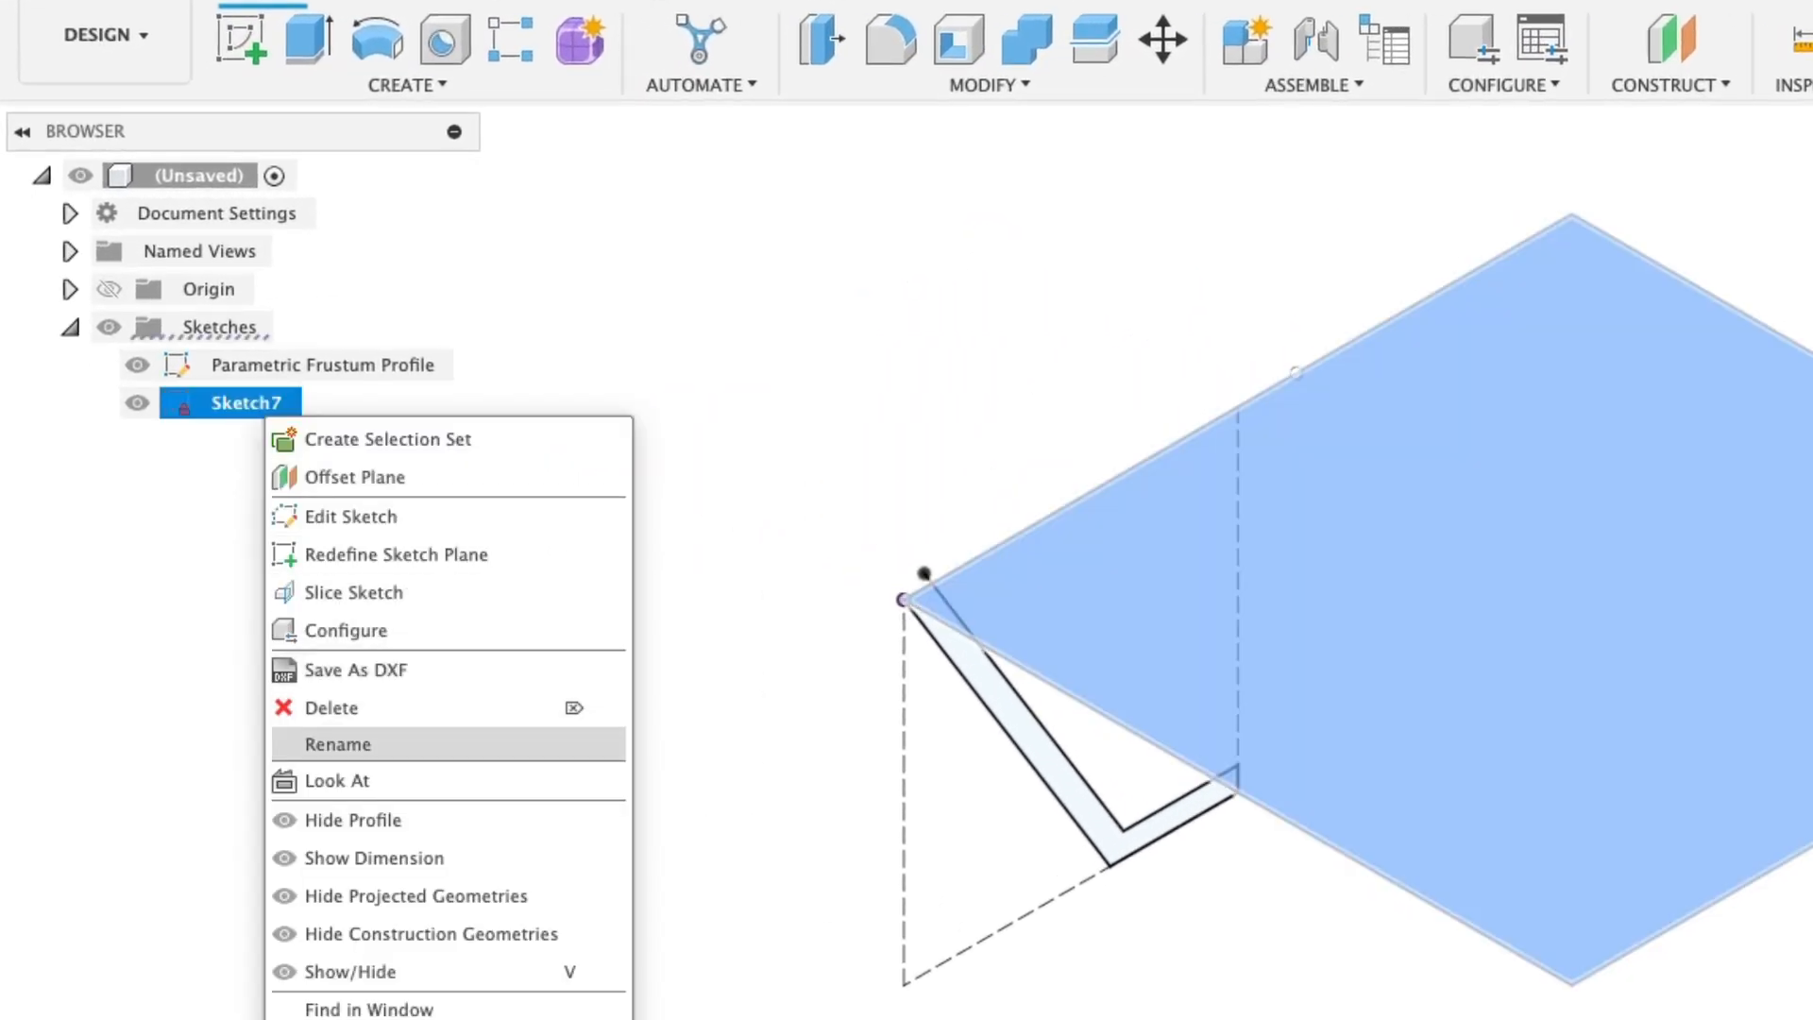
left_click(338, 743)
type("Par")
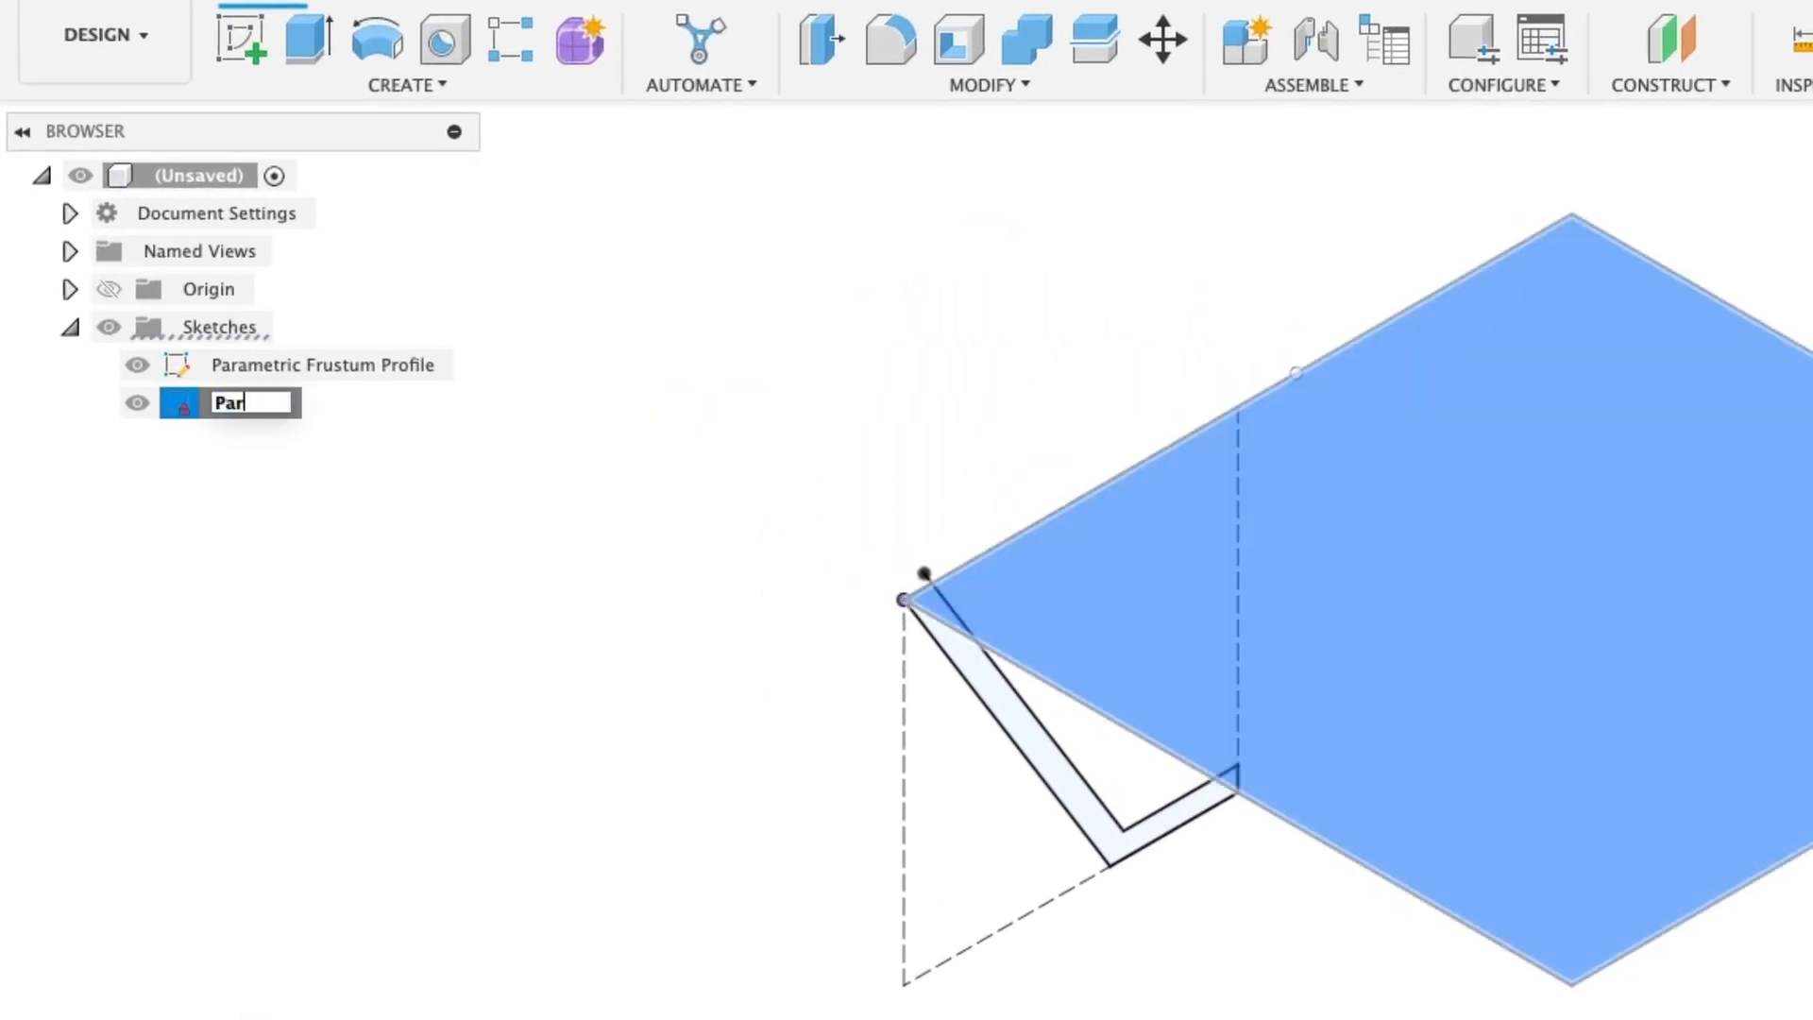
type("ametric F")
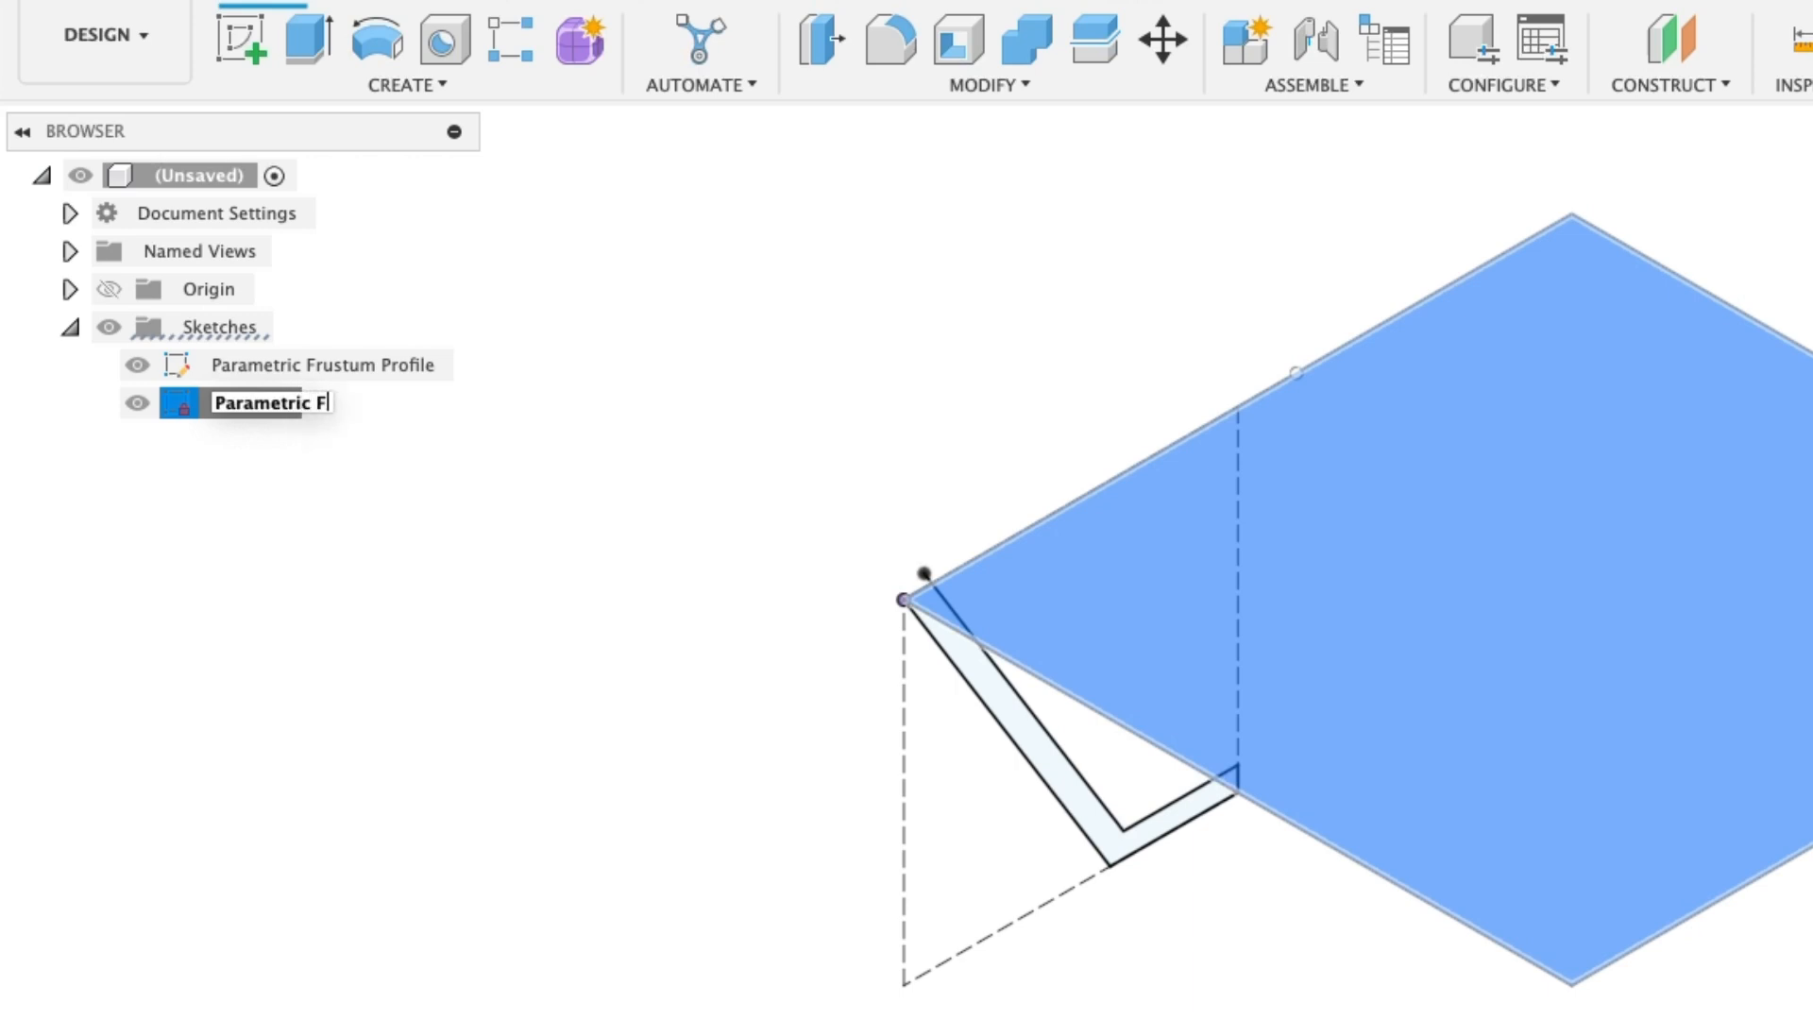
type("rustum Path")
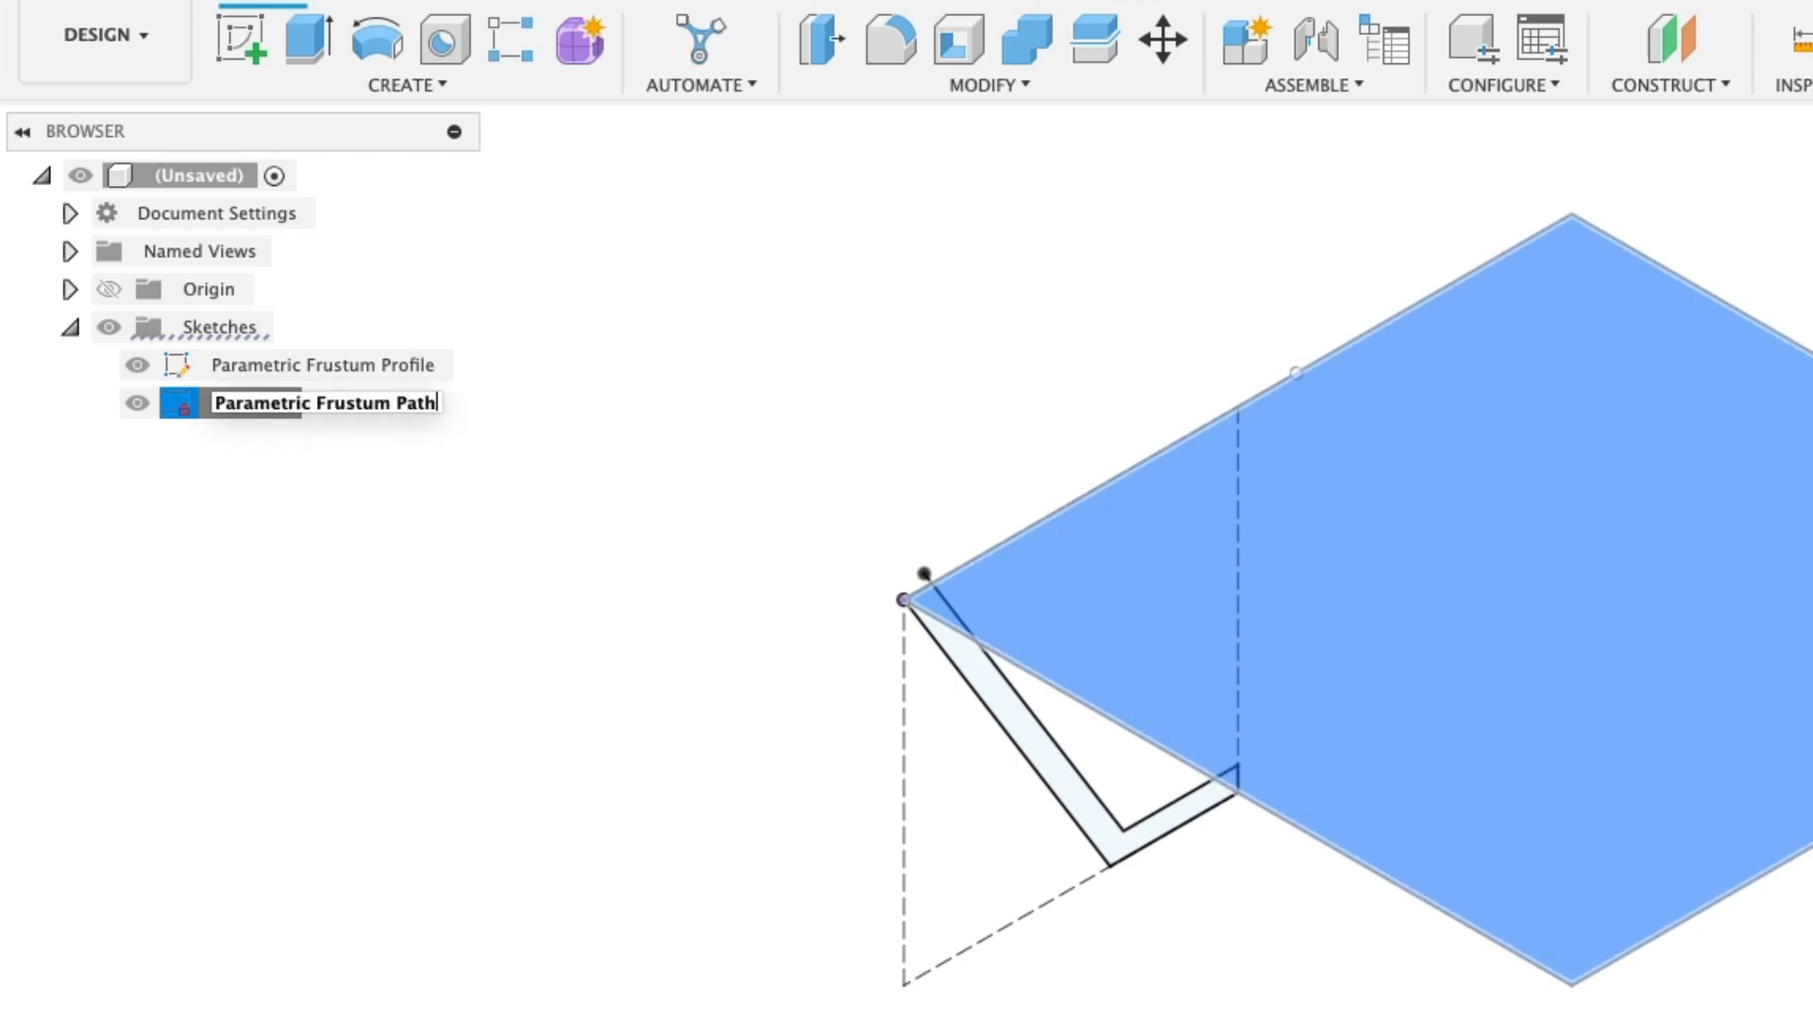
key("Return")
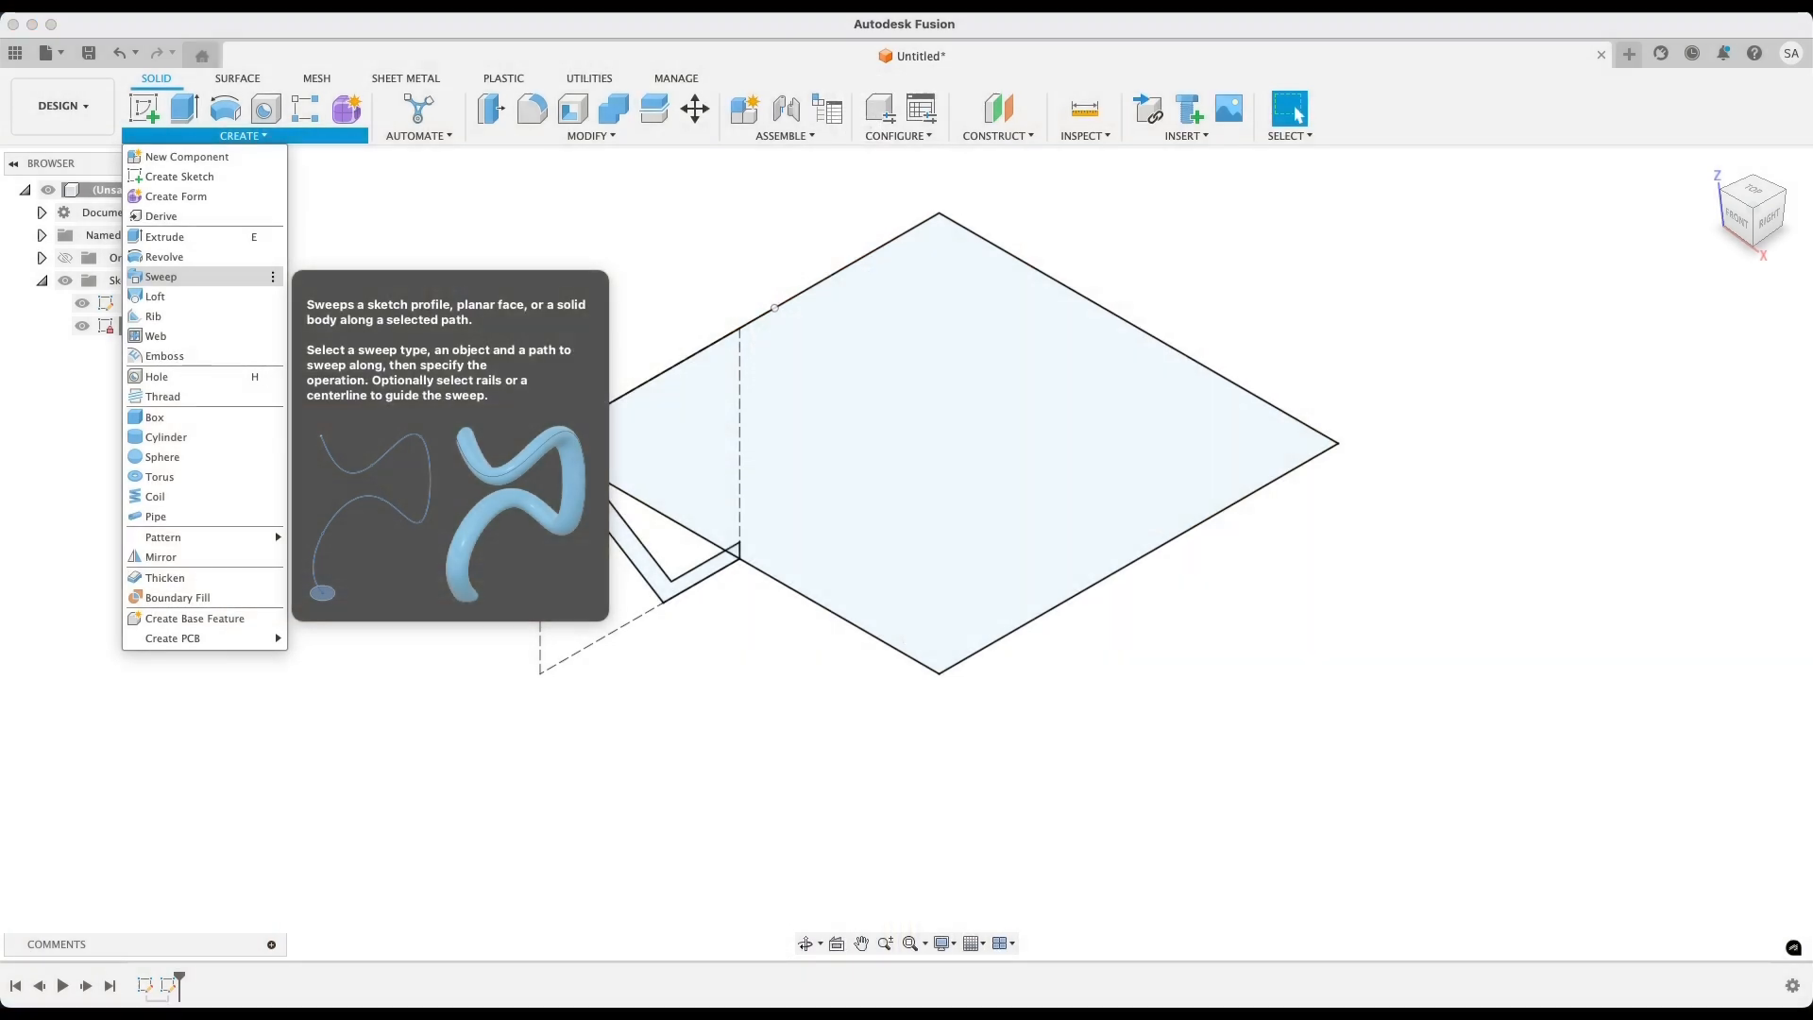
Sweep the slanted wall profile along the rectangle path as a new body with single path type and perpendicular orientation
left_click(161, 276)
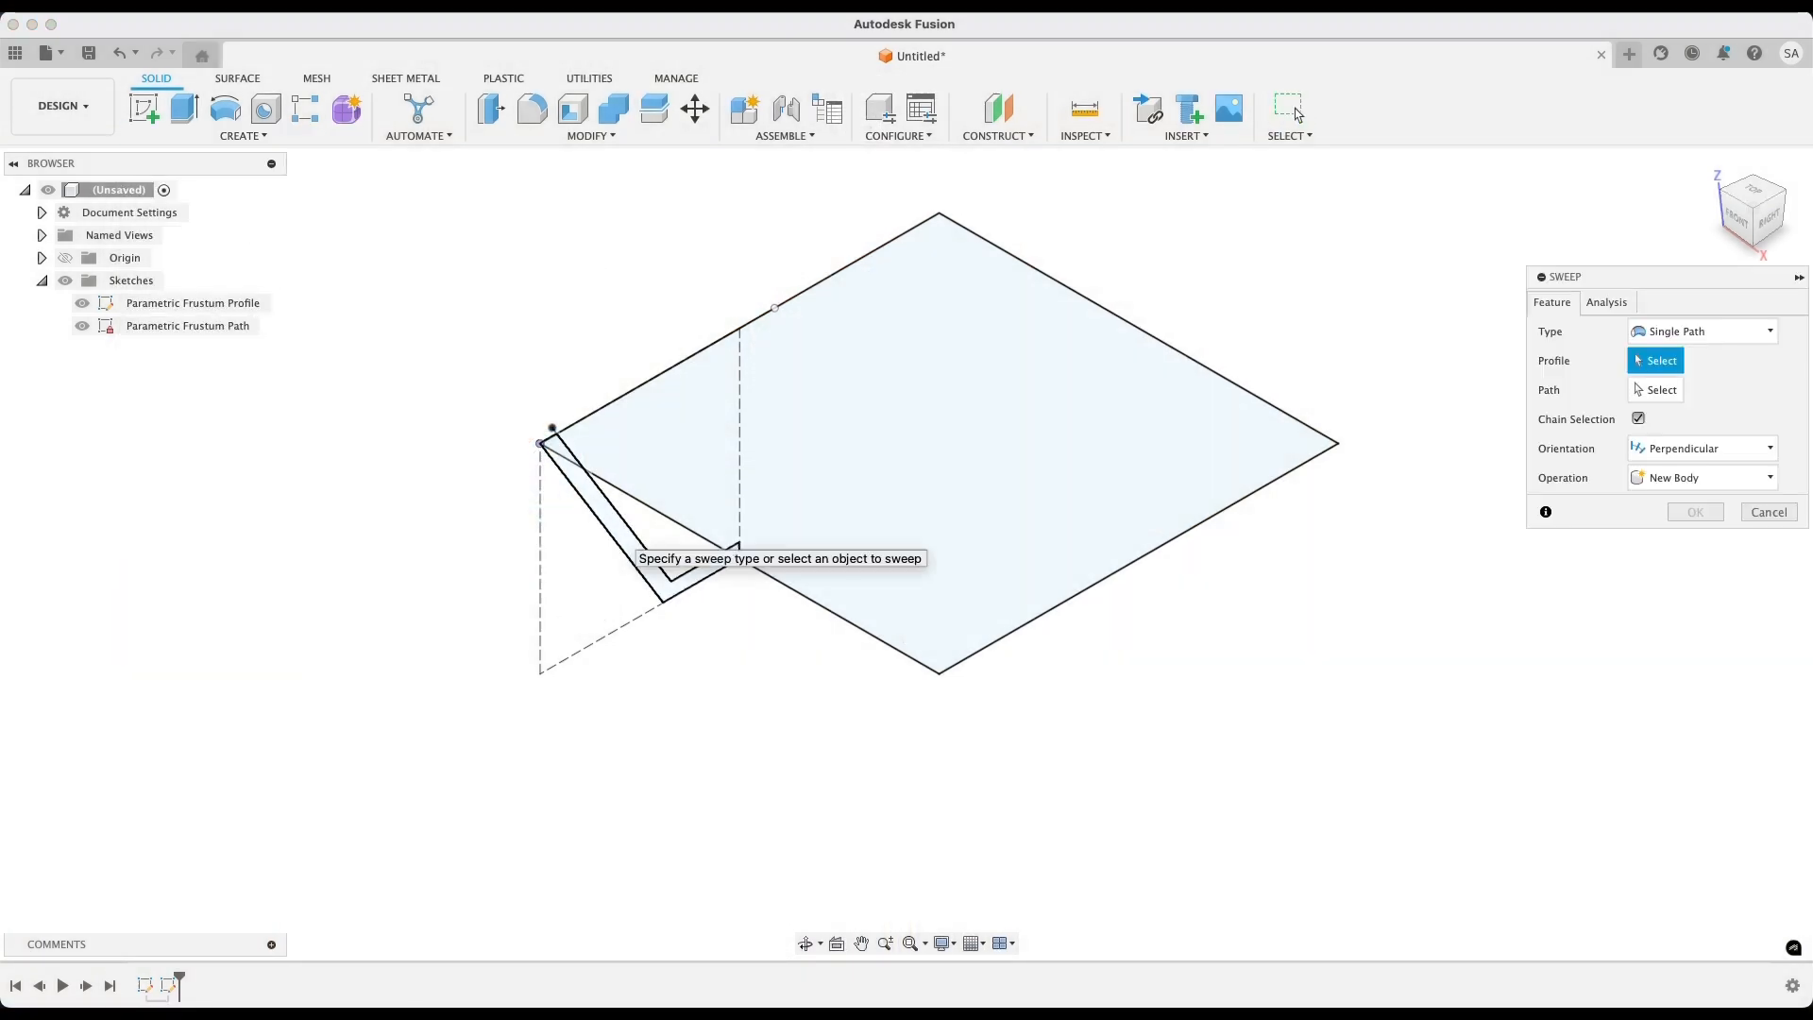
left_click(623, 536)
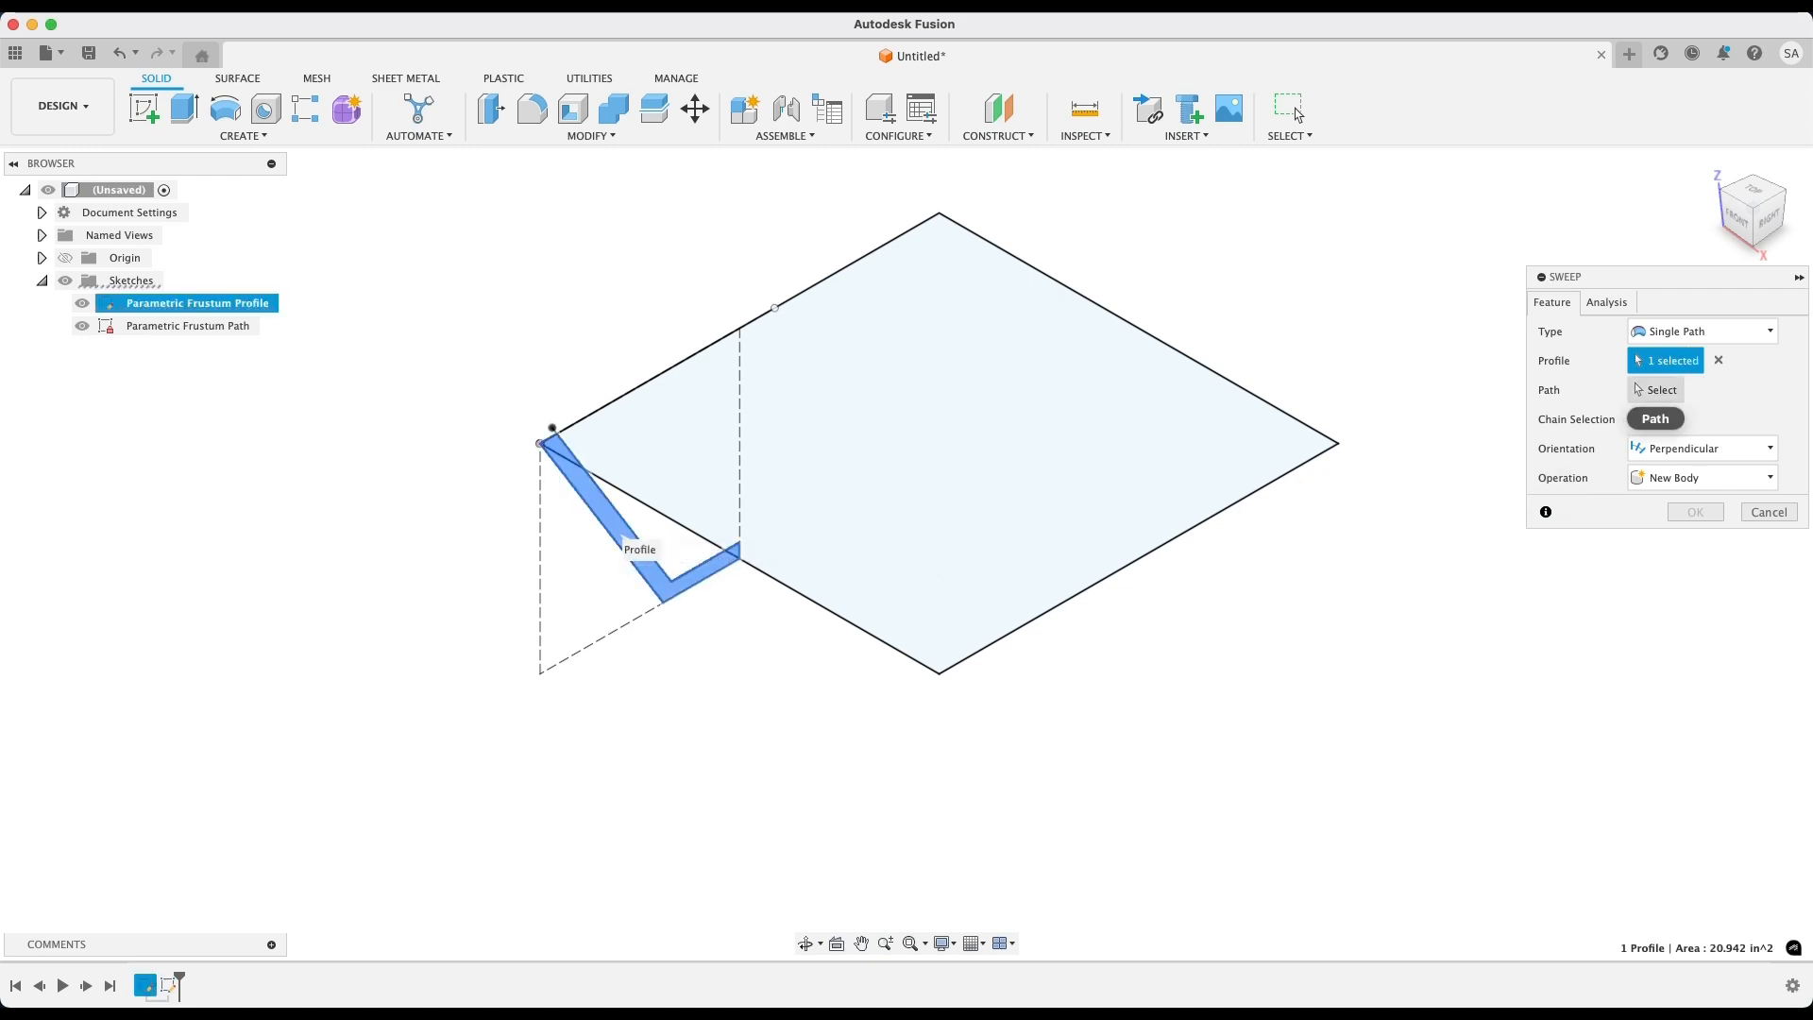
left_click(553, 430)
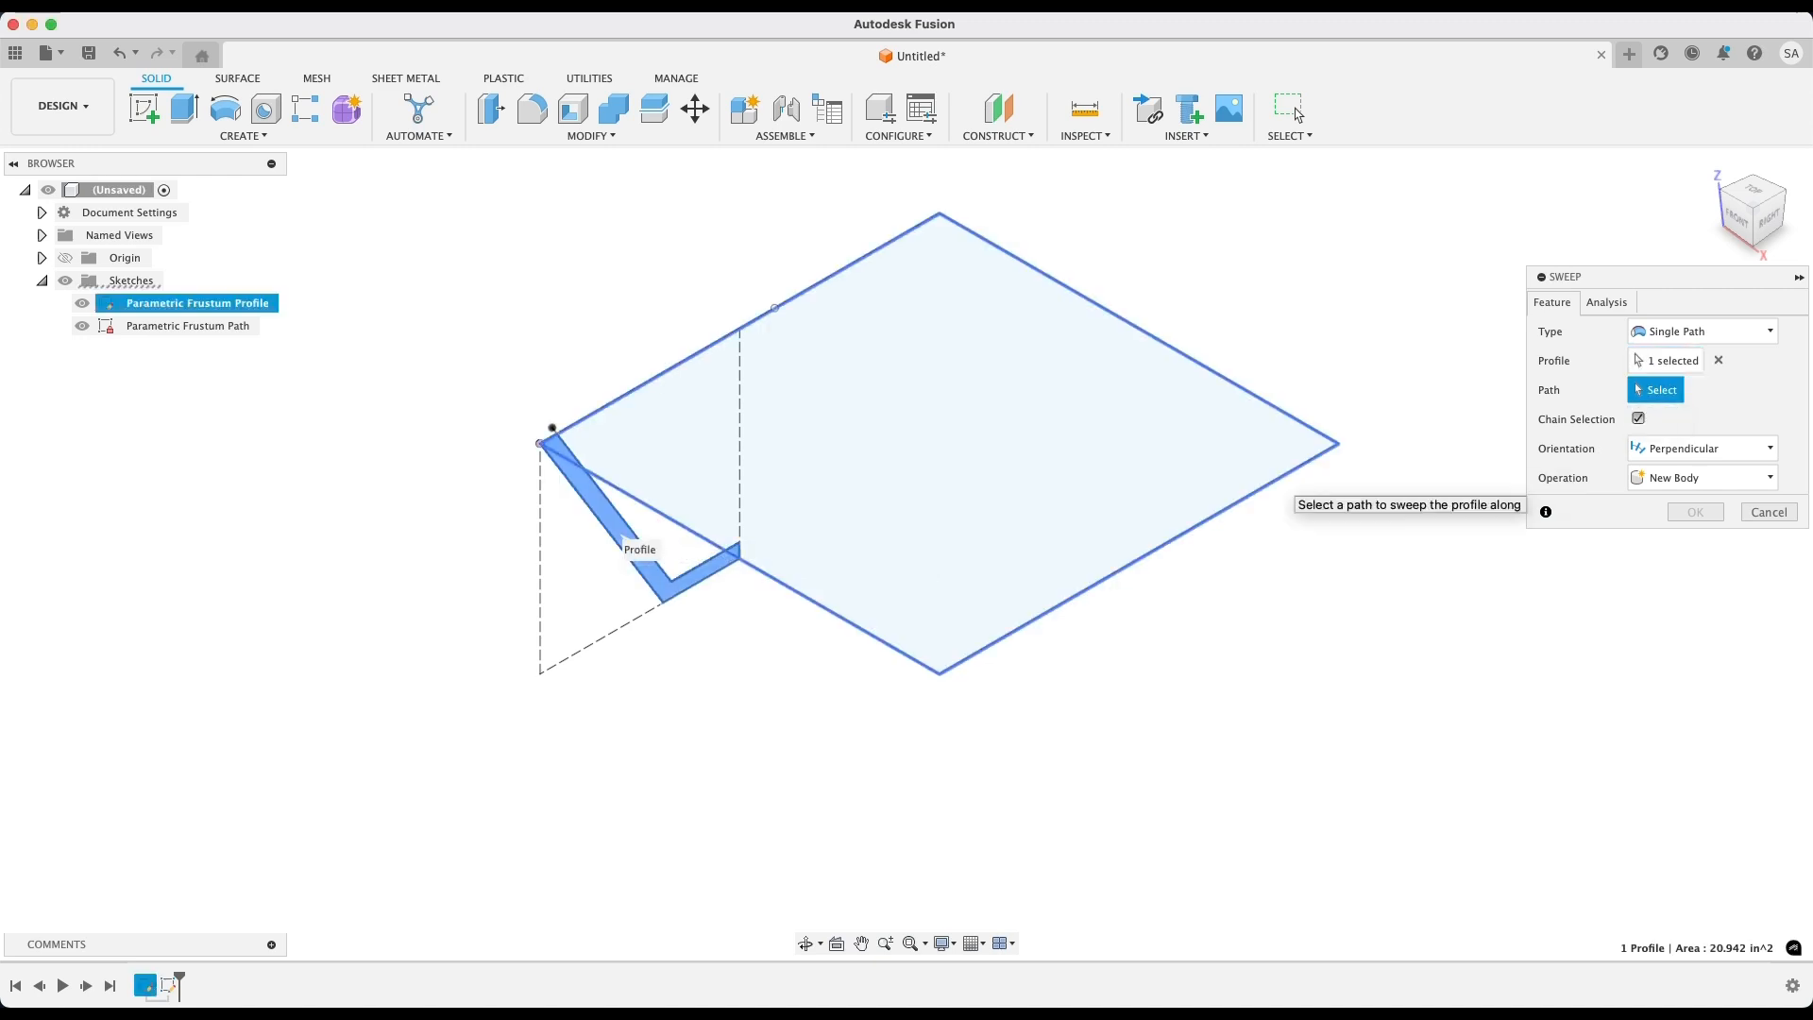
key("Return")
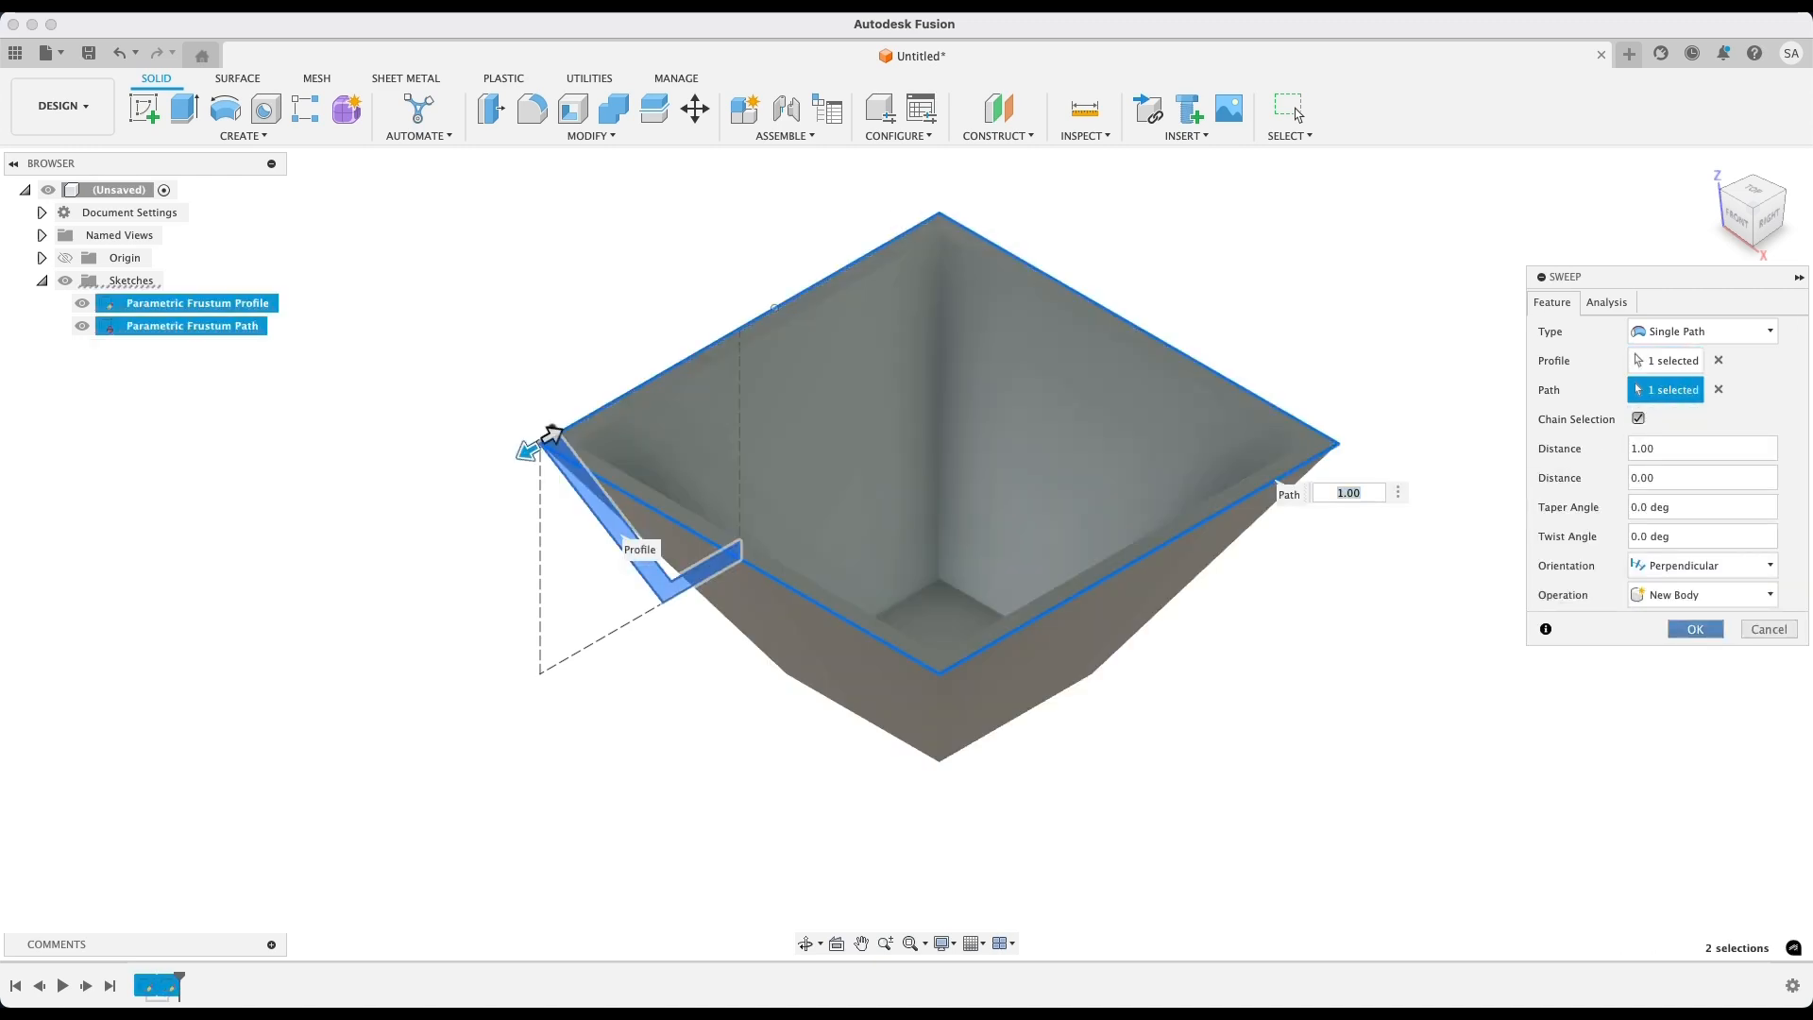
middle_click_drag(944, 472, 625, 411)
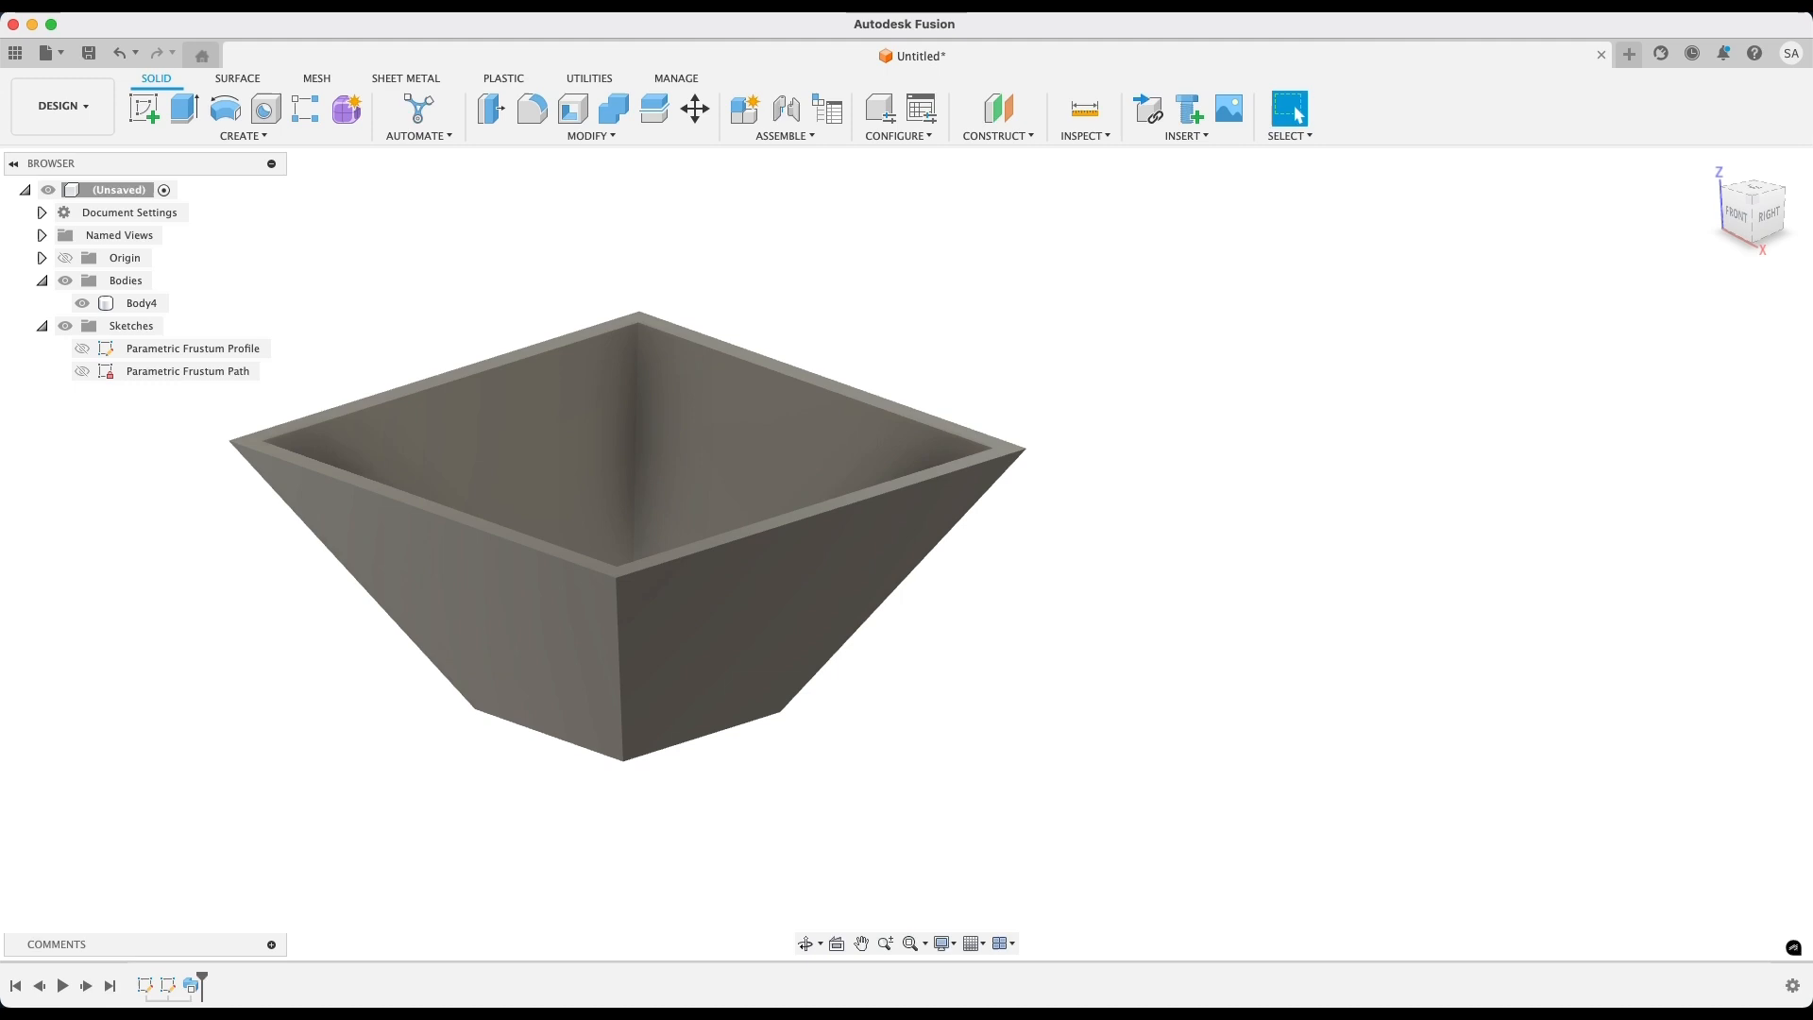
Open the parameters, test a height of 16 in, and set the height to 12 in
type("s")
type("change")
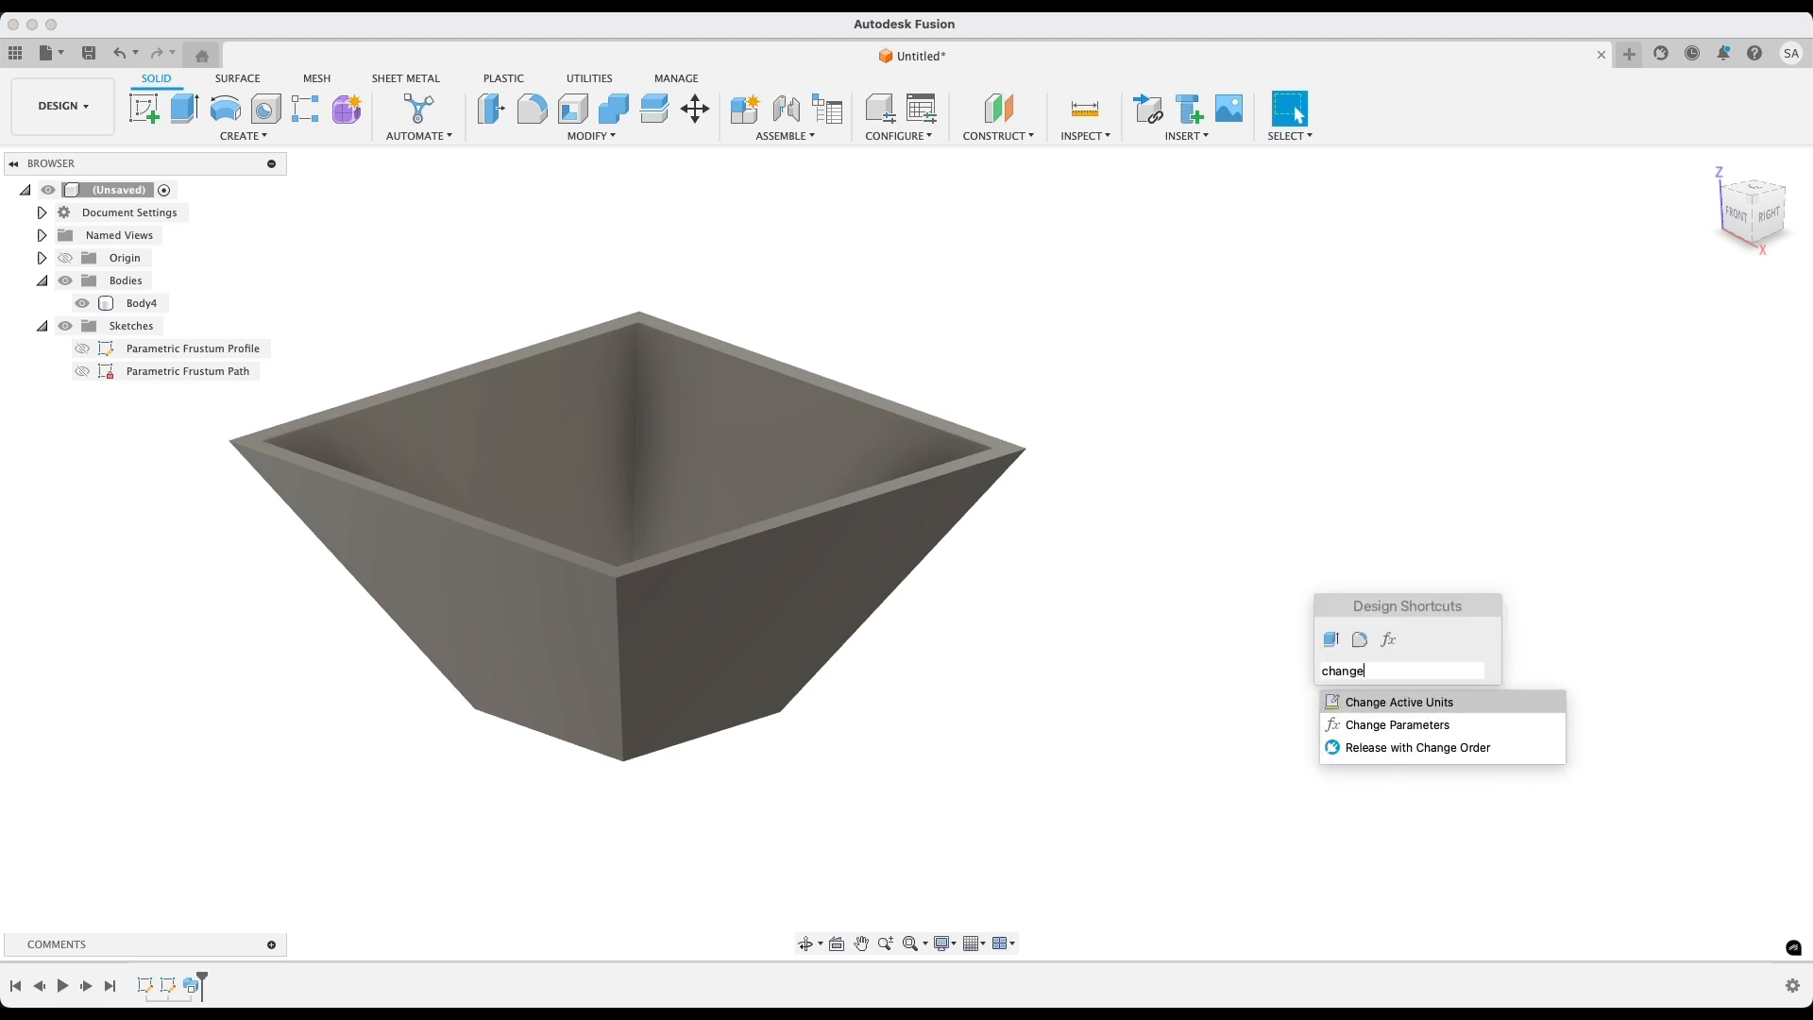
key("Down")
key("Return")
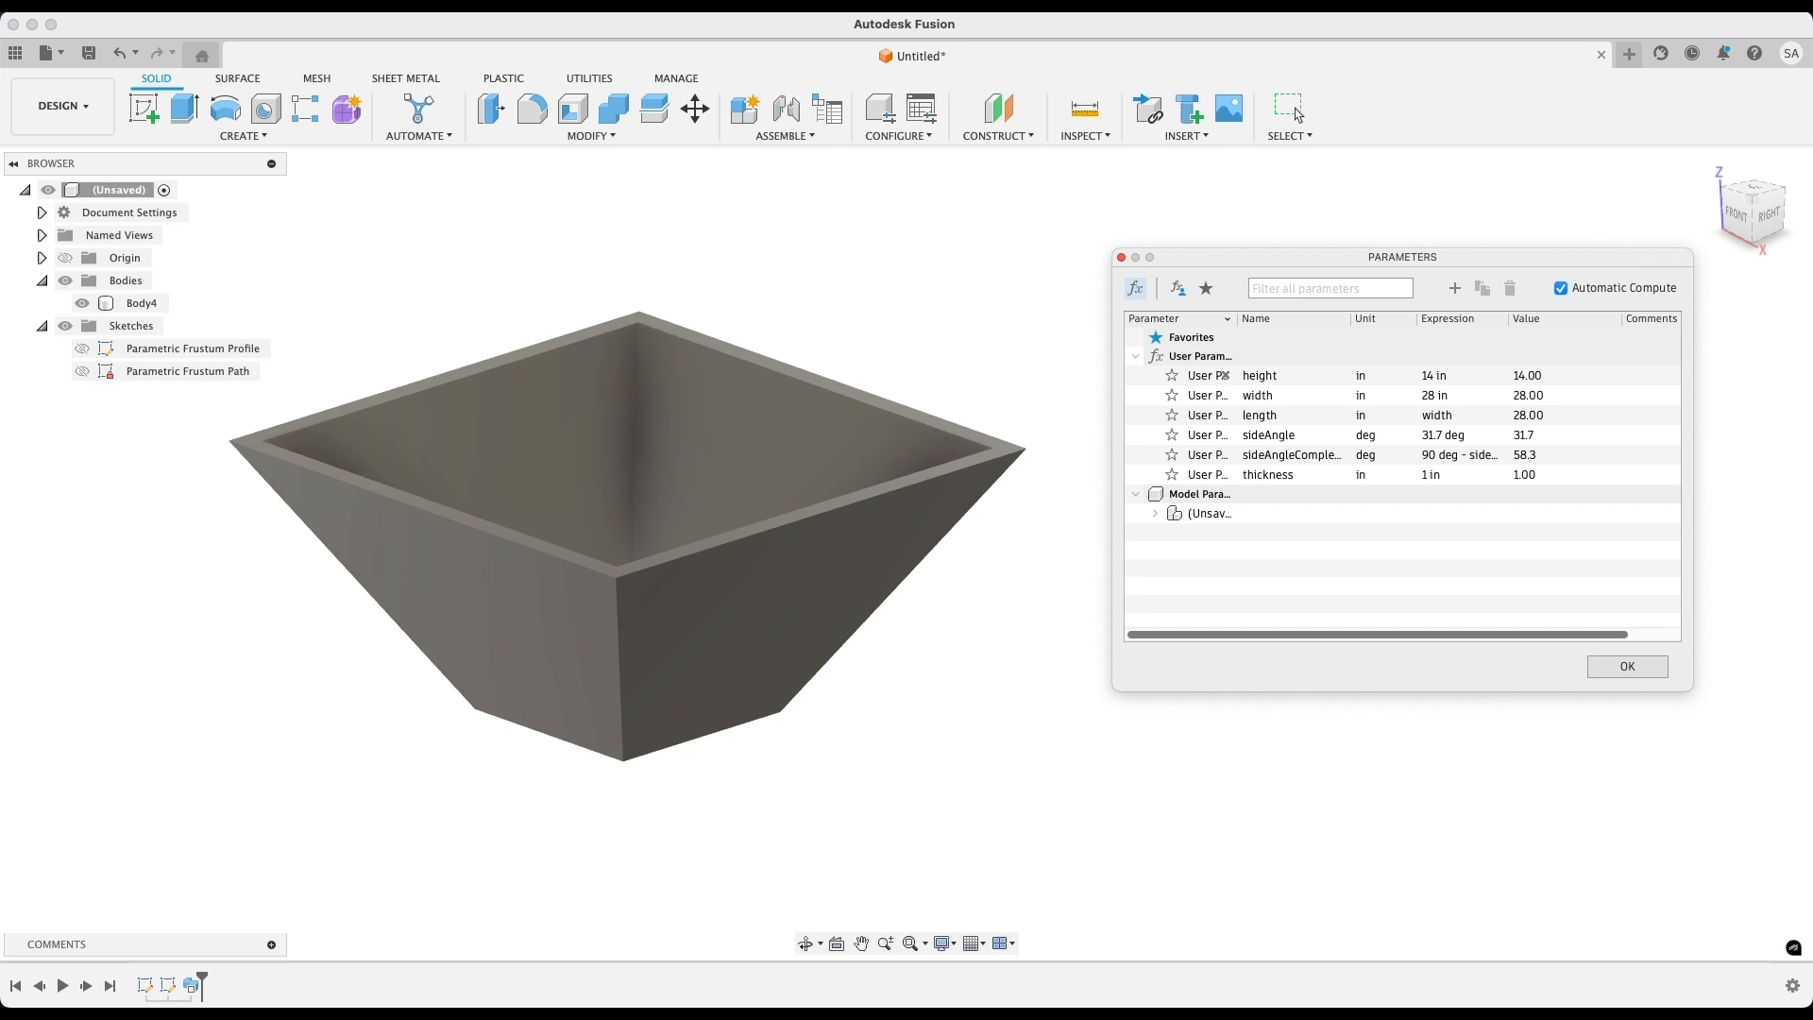
left_click(1462, 375)
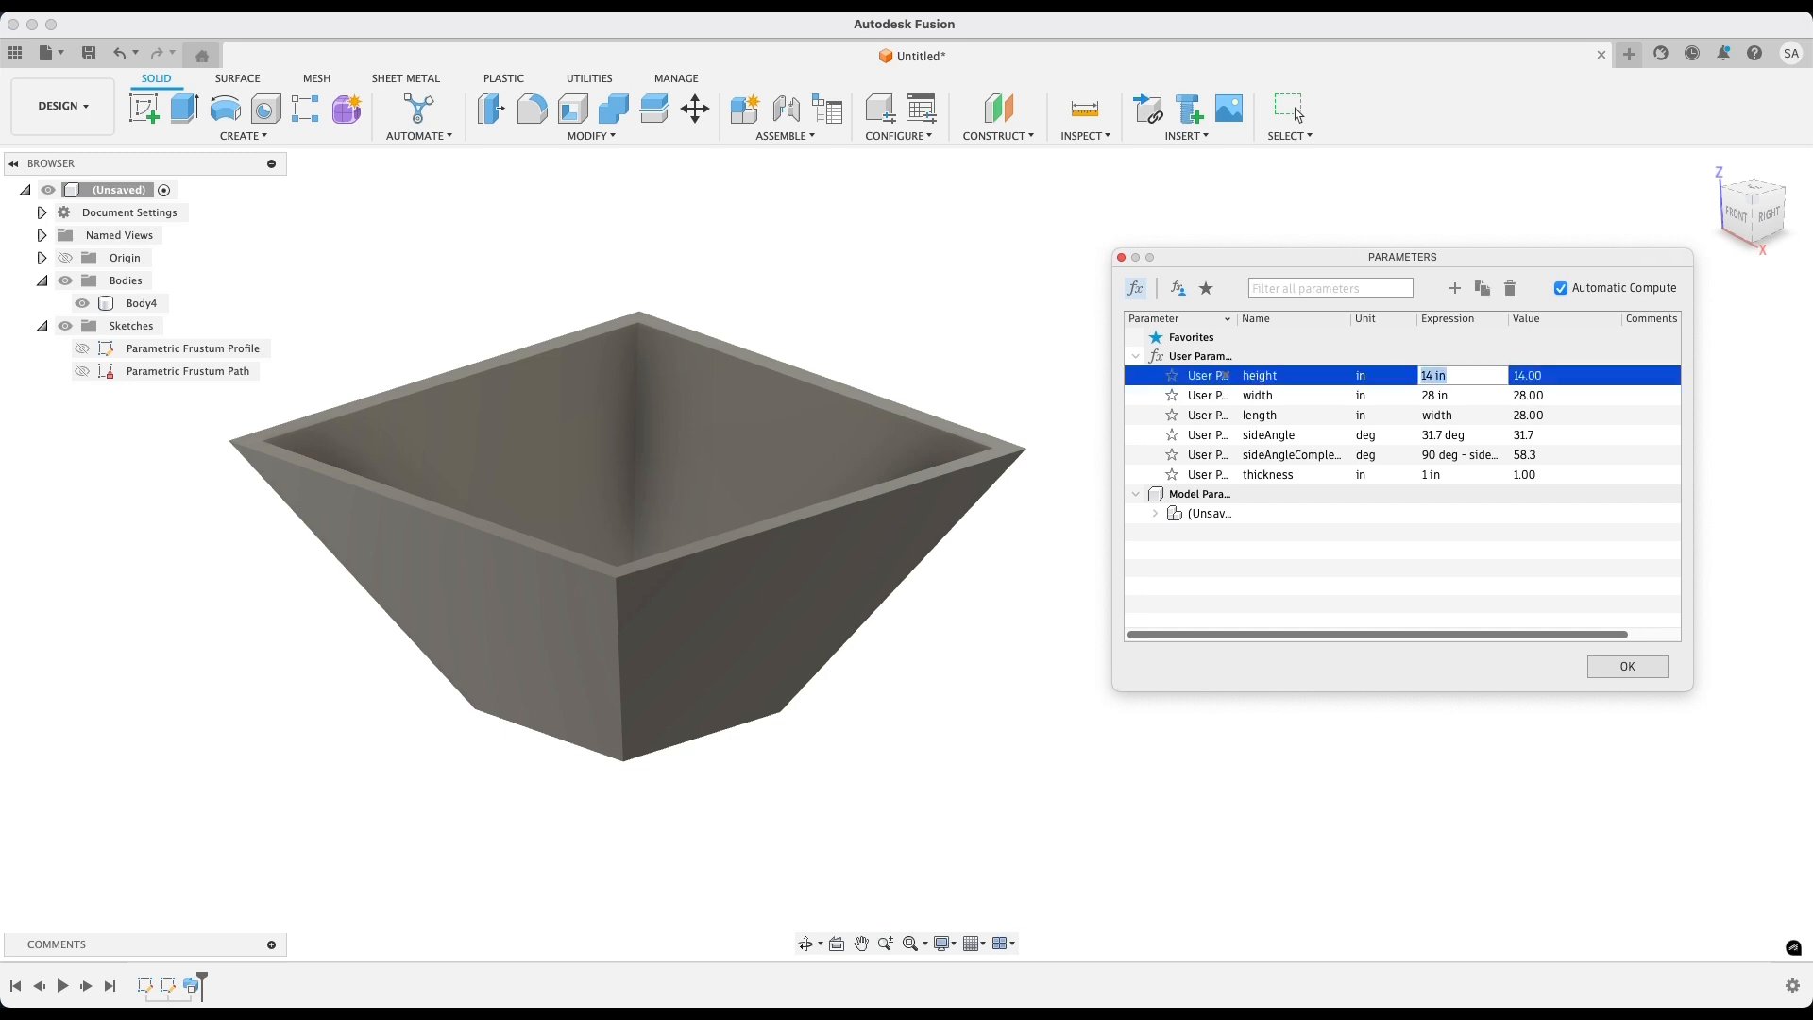
type("16")
key("Return")
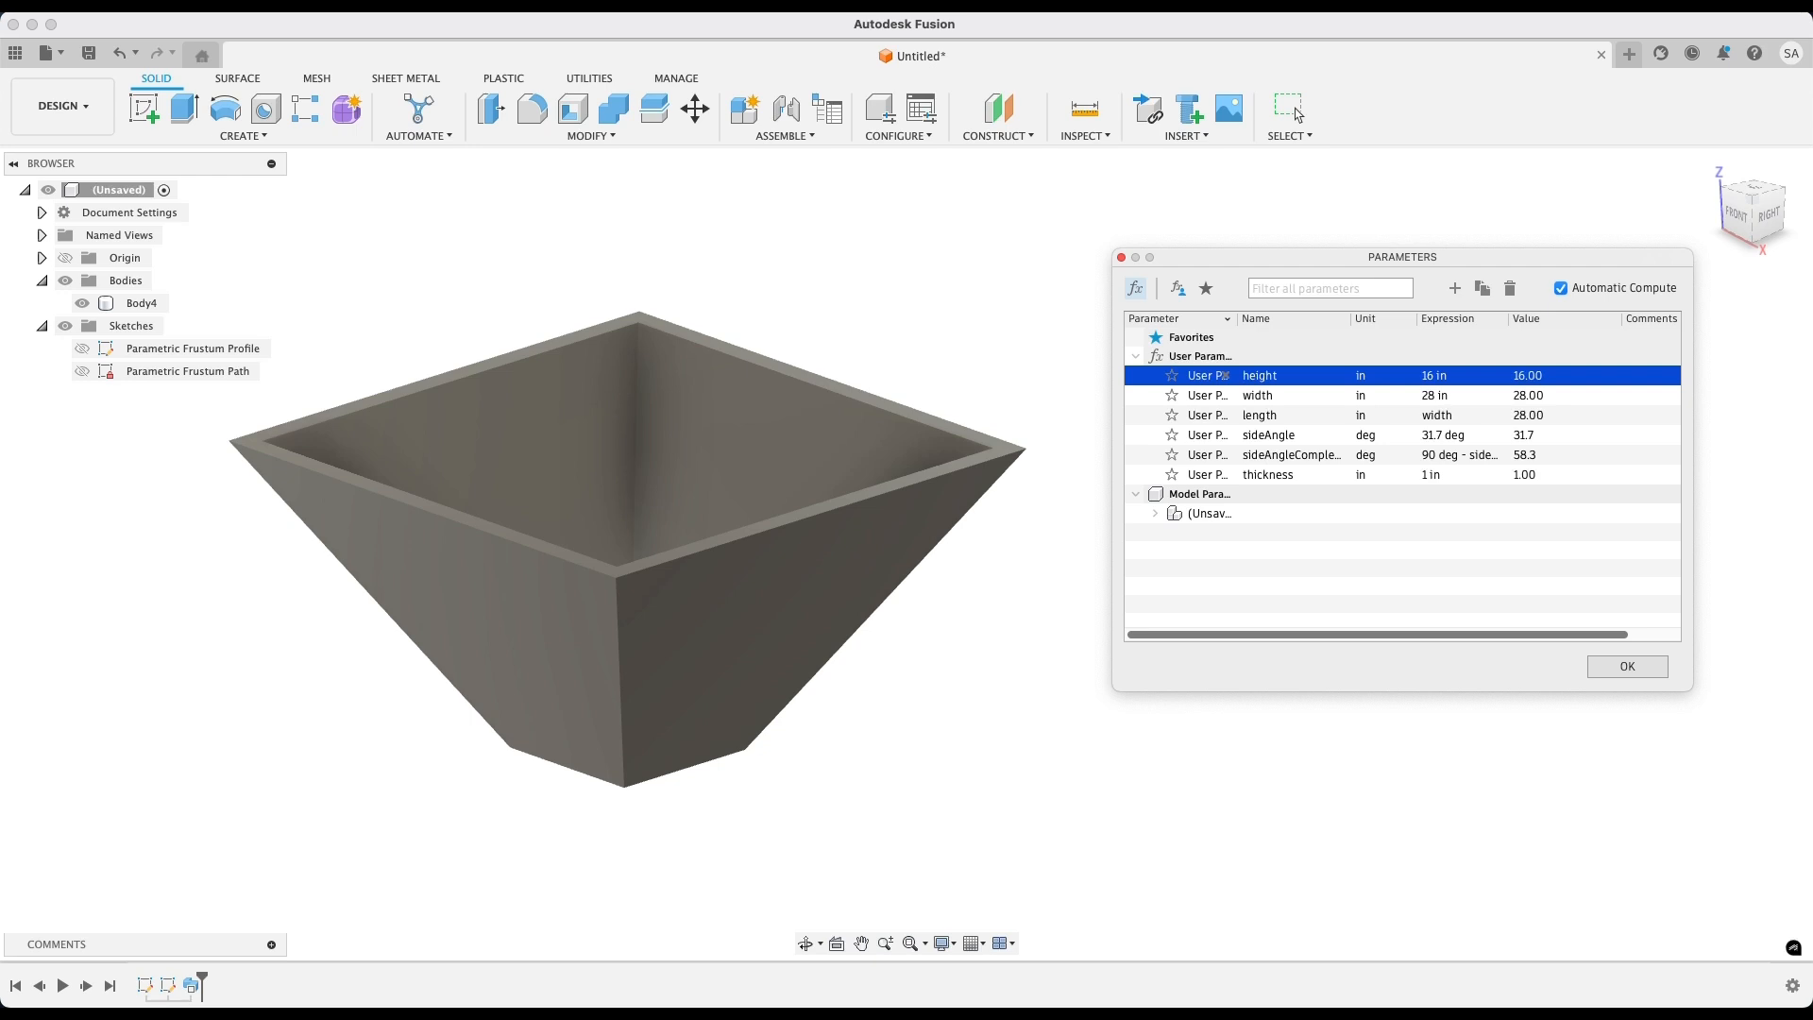
type("12")
key("Return")
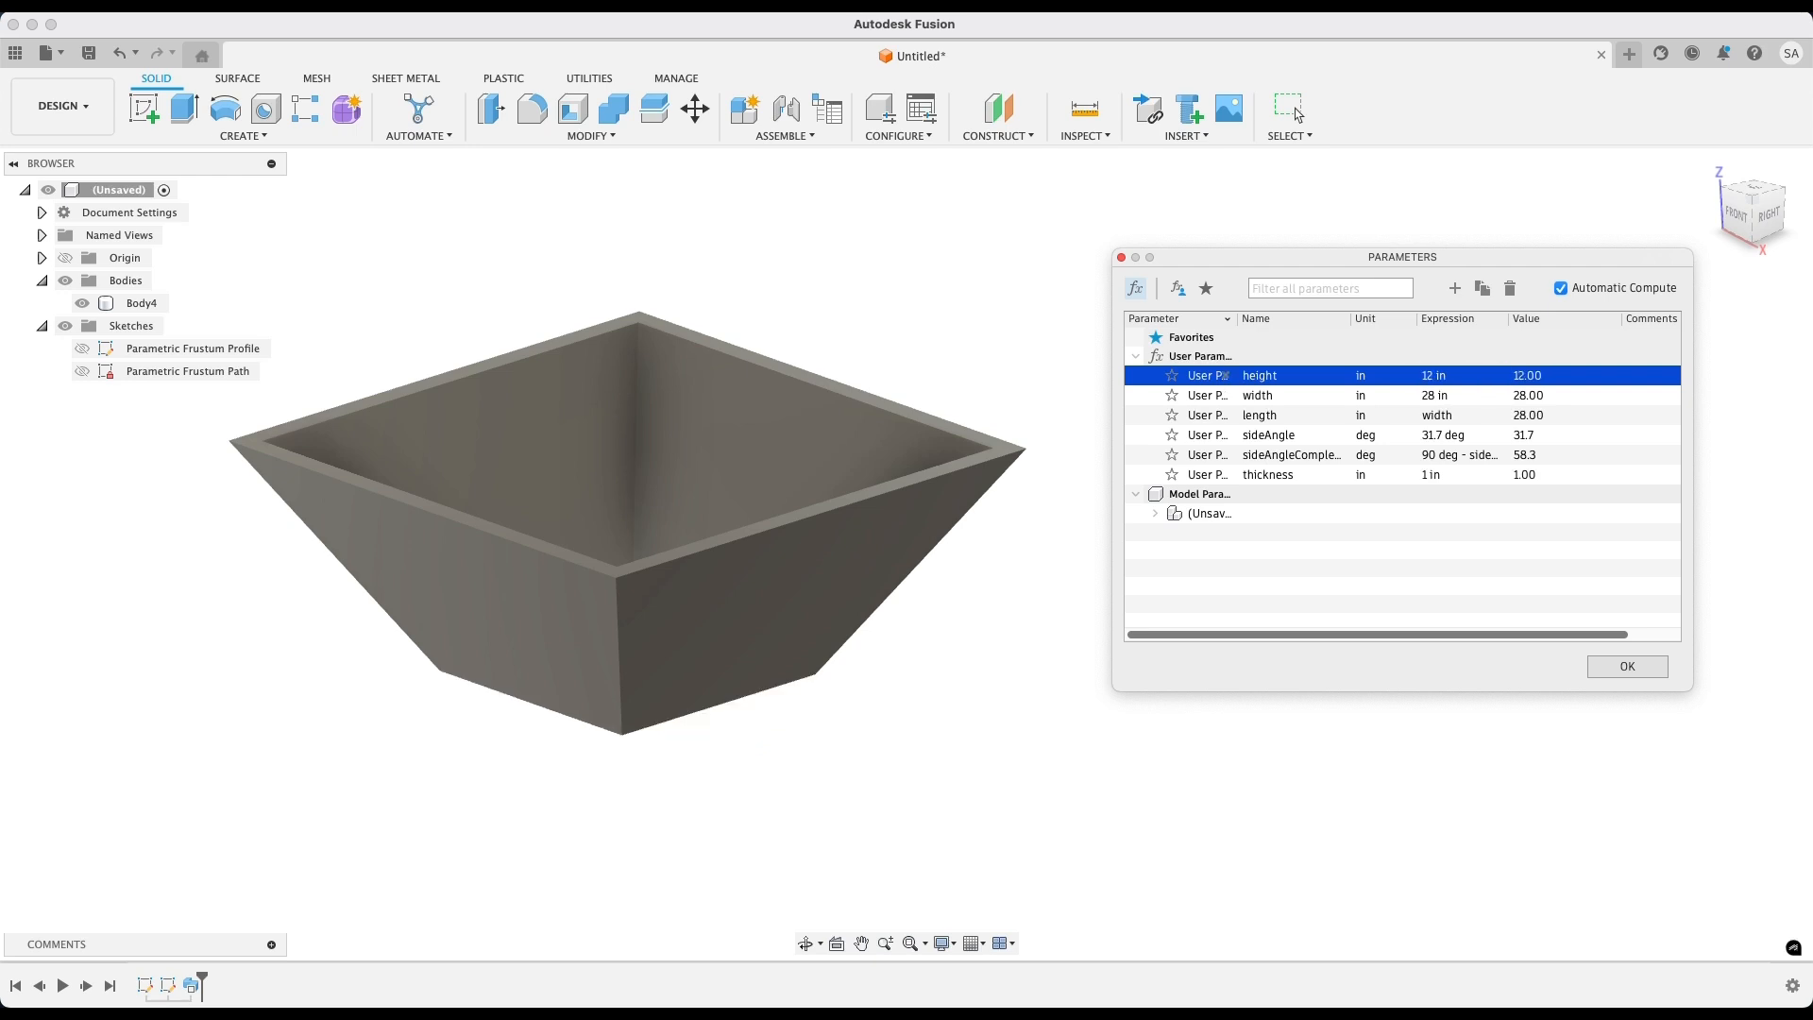
Set the width parameter to 32 in and the thickness parameter to 3 in
key("Down")
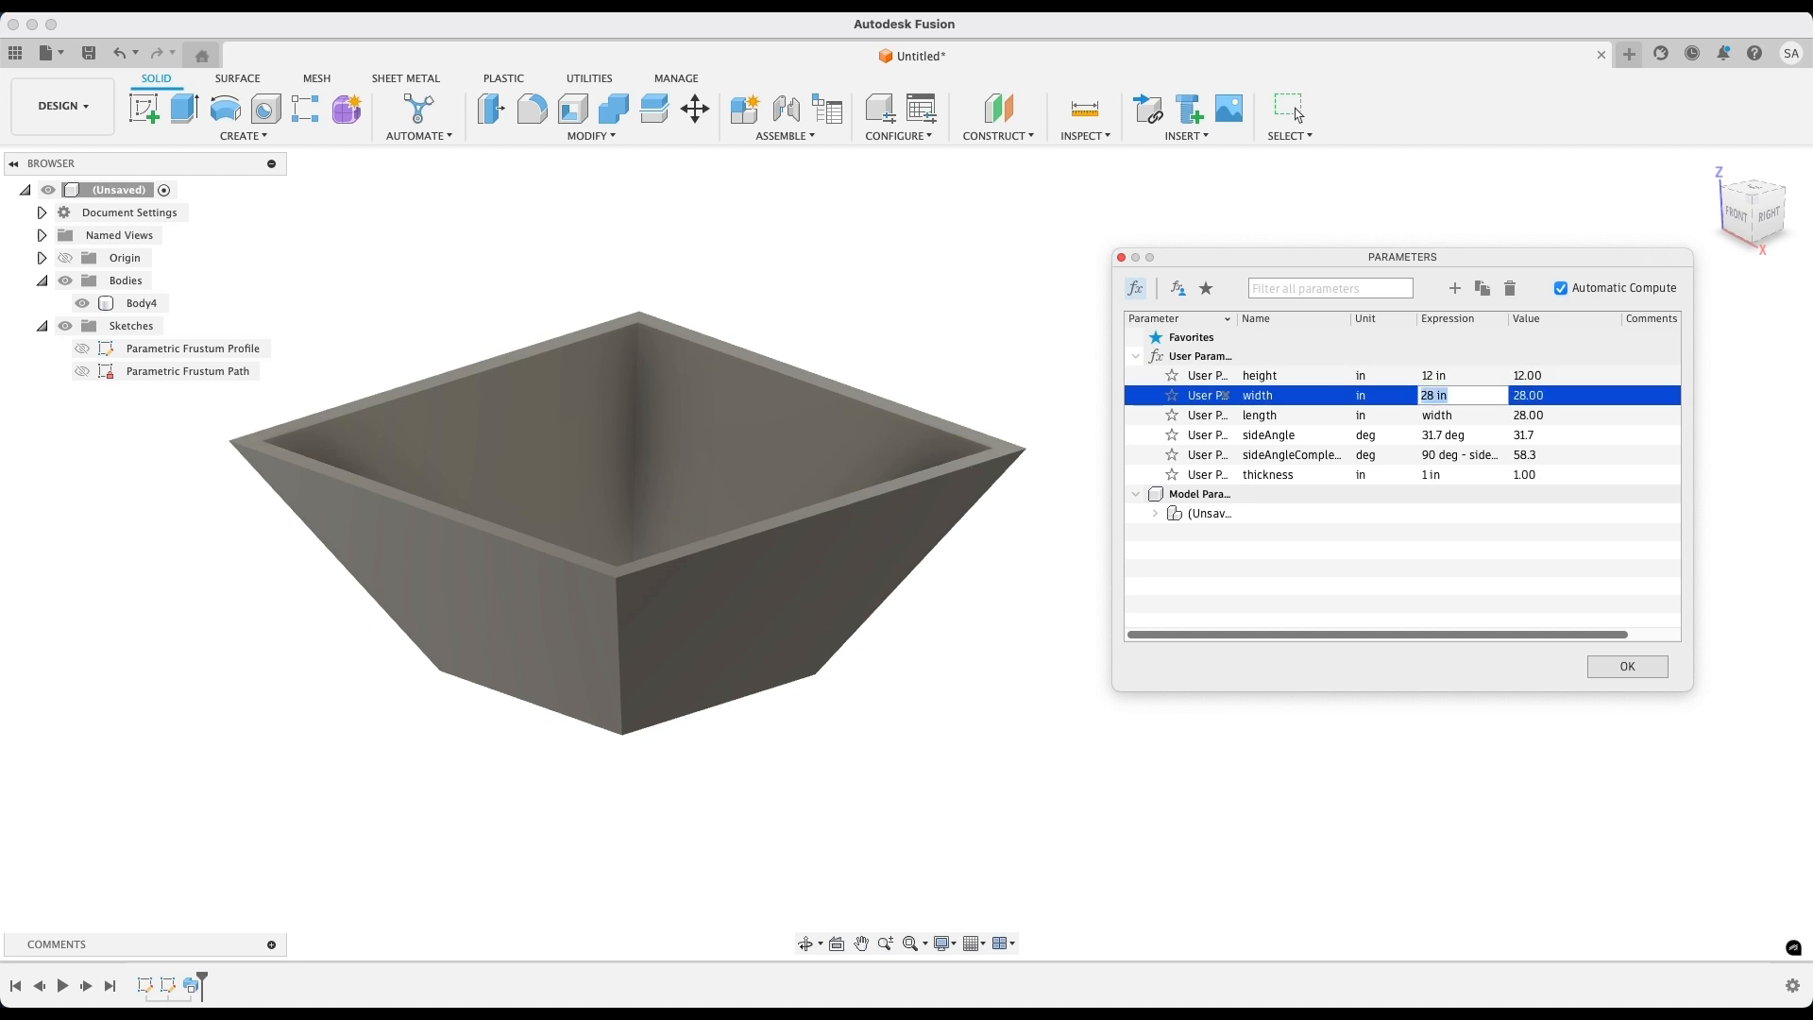
type("32")
key("Return")
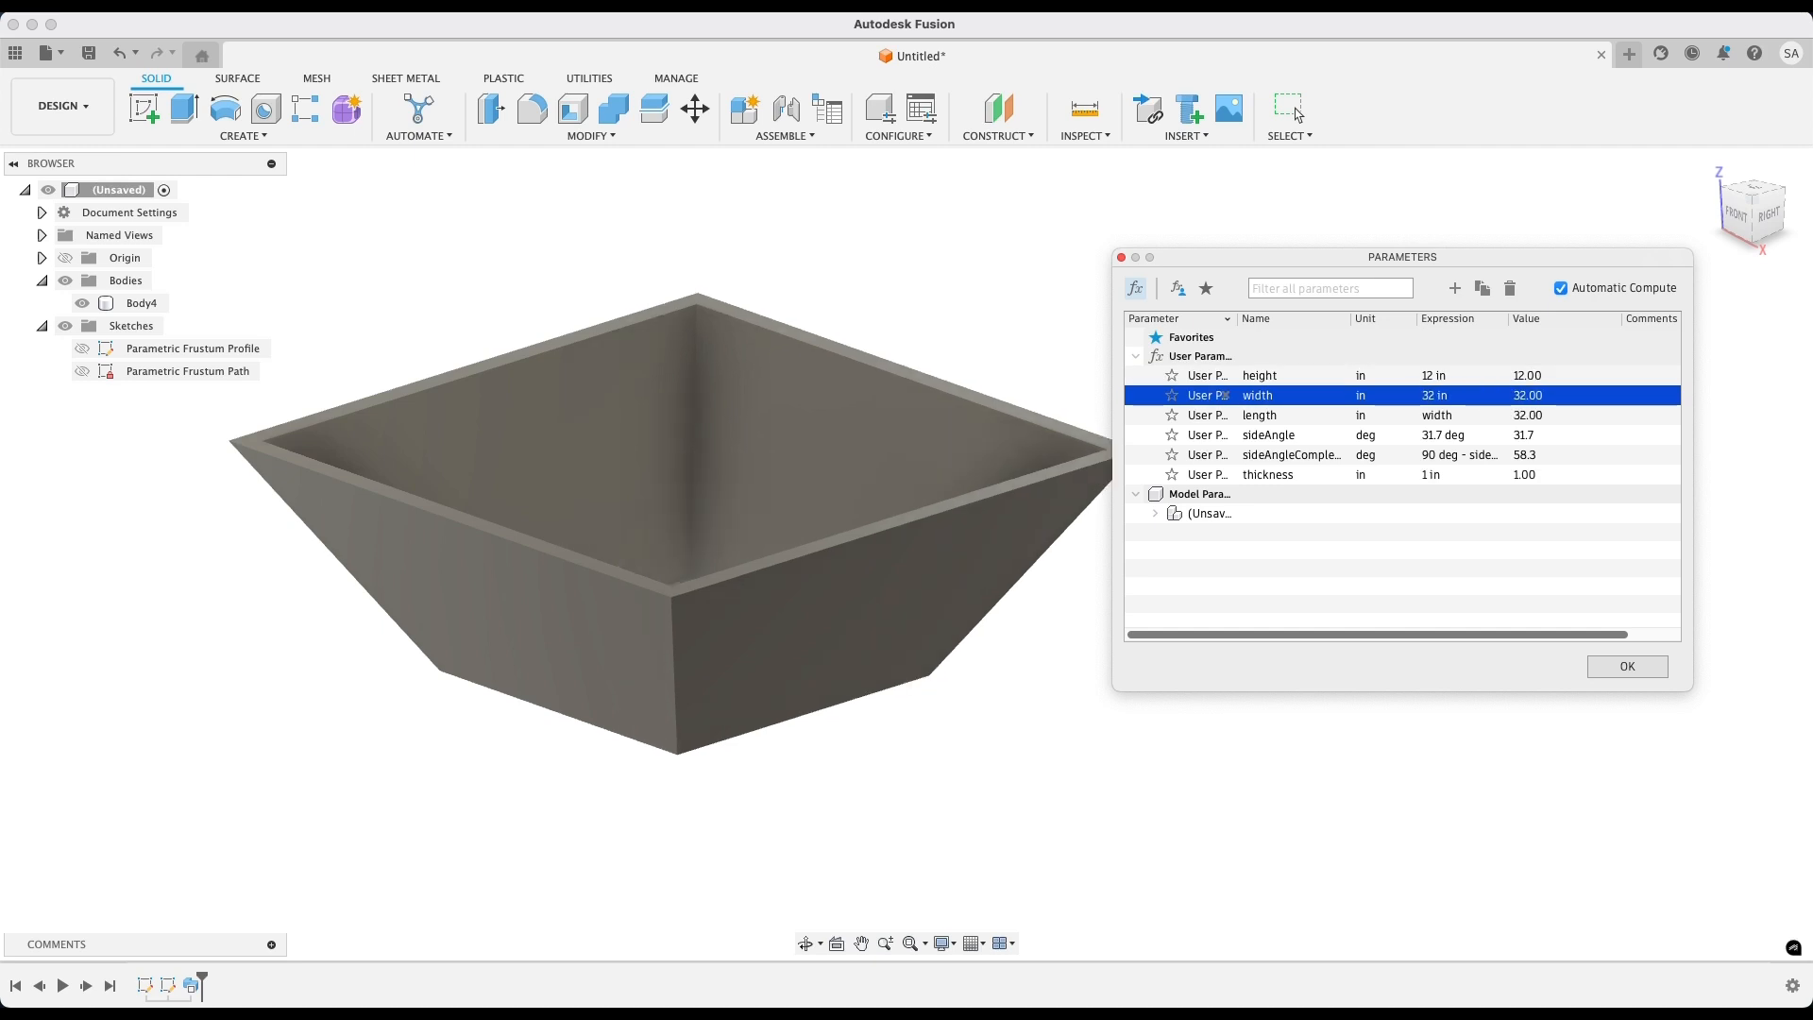
key("Down")
key("Down")
key("Down")
key("Down")
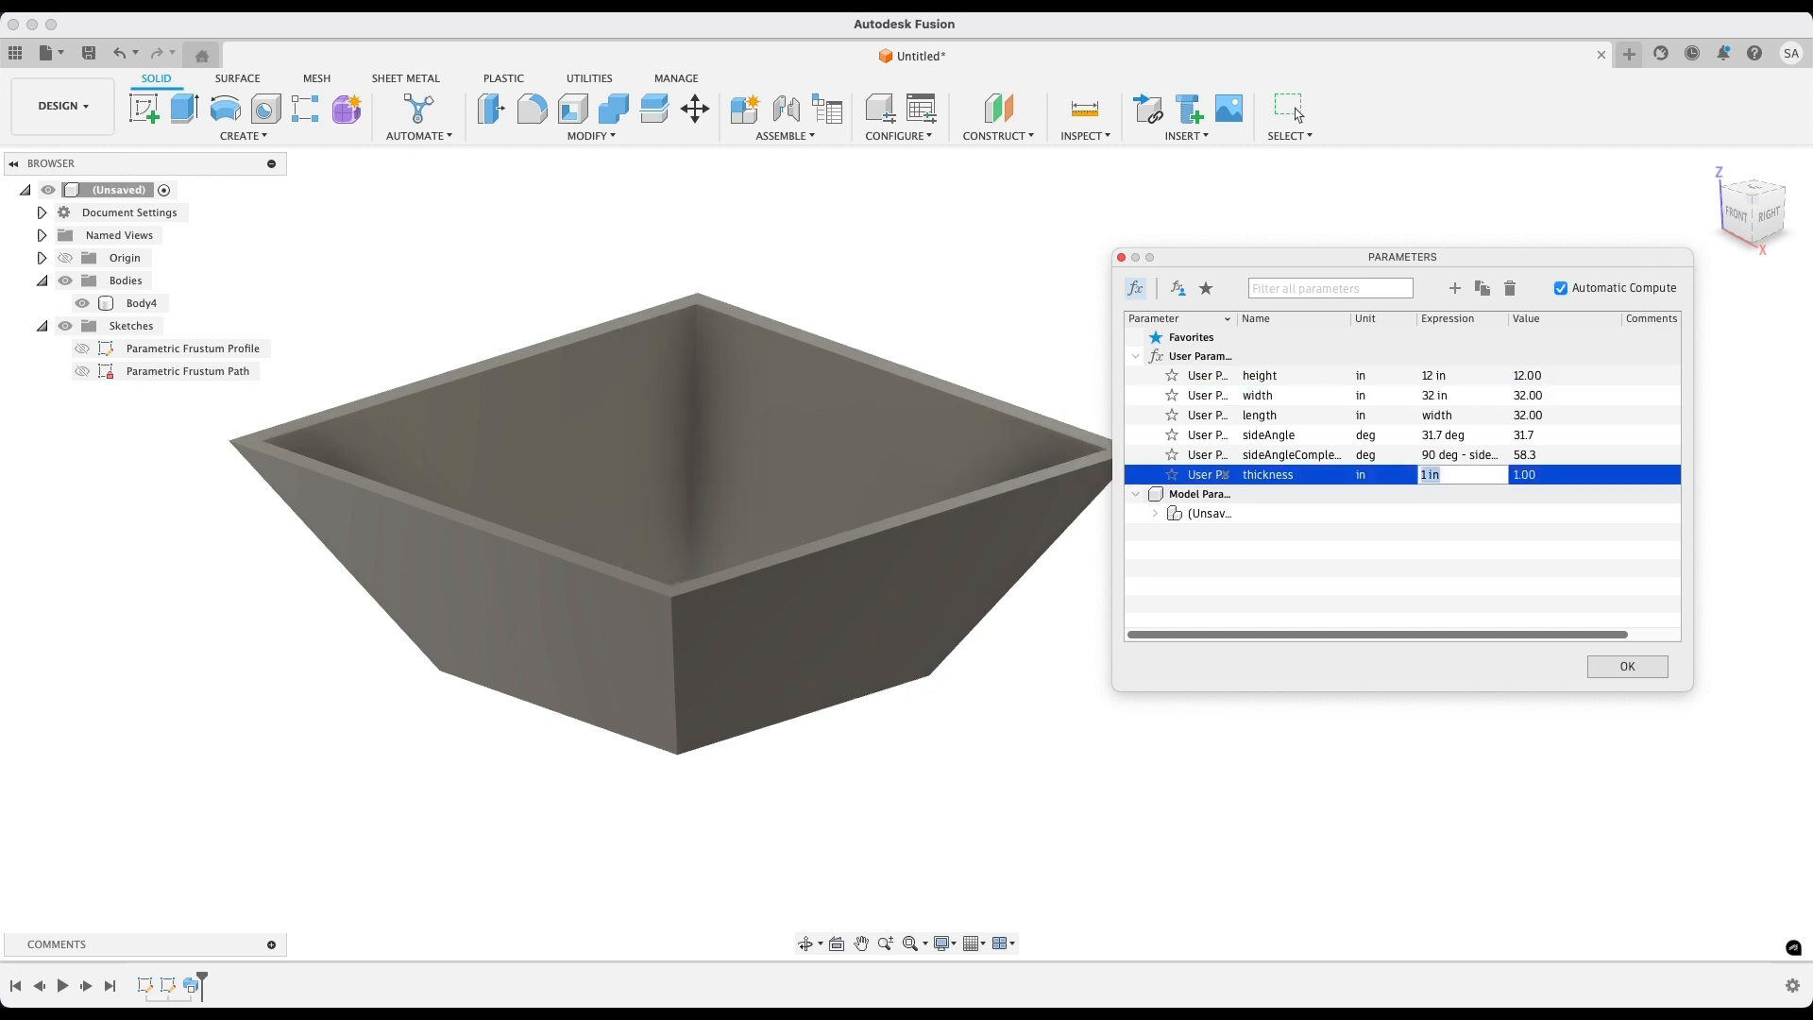
type("3")
key("Return")
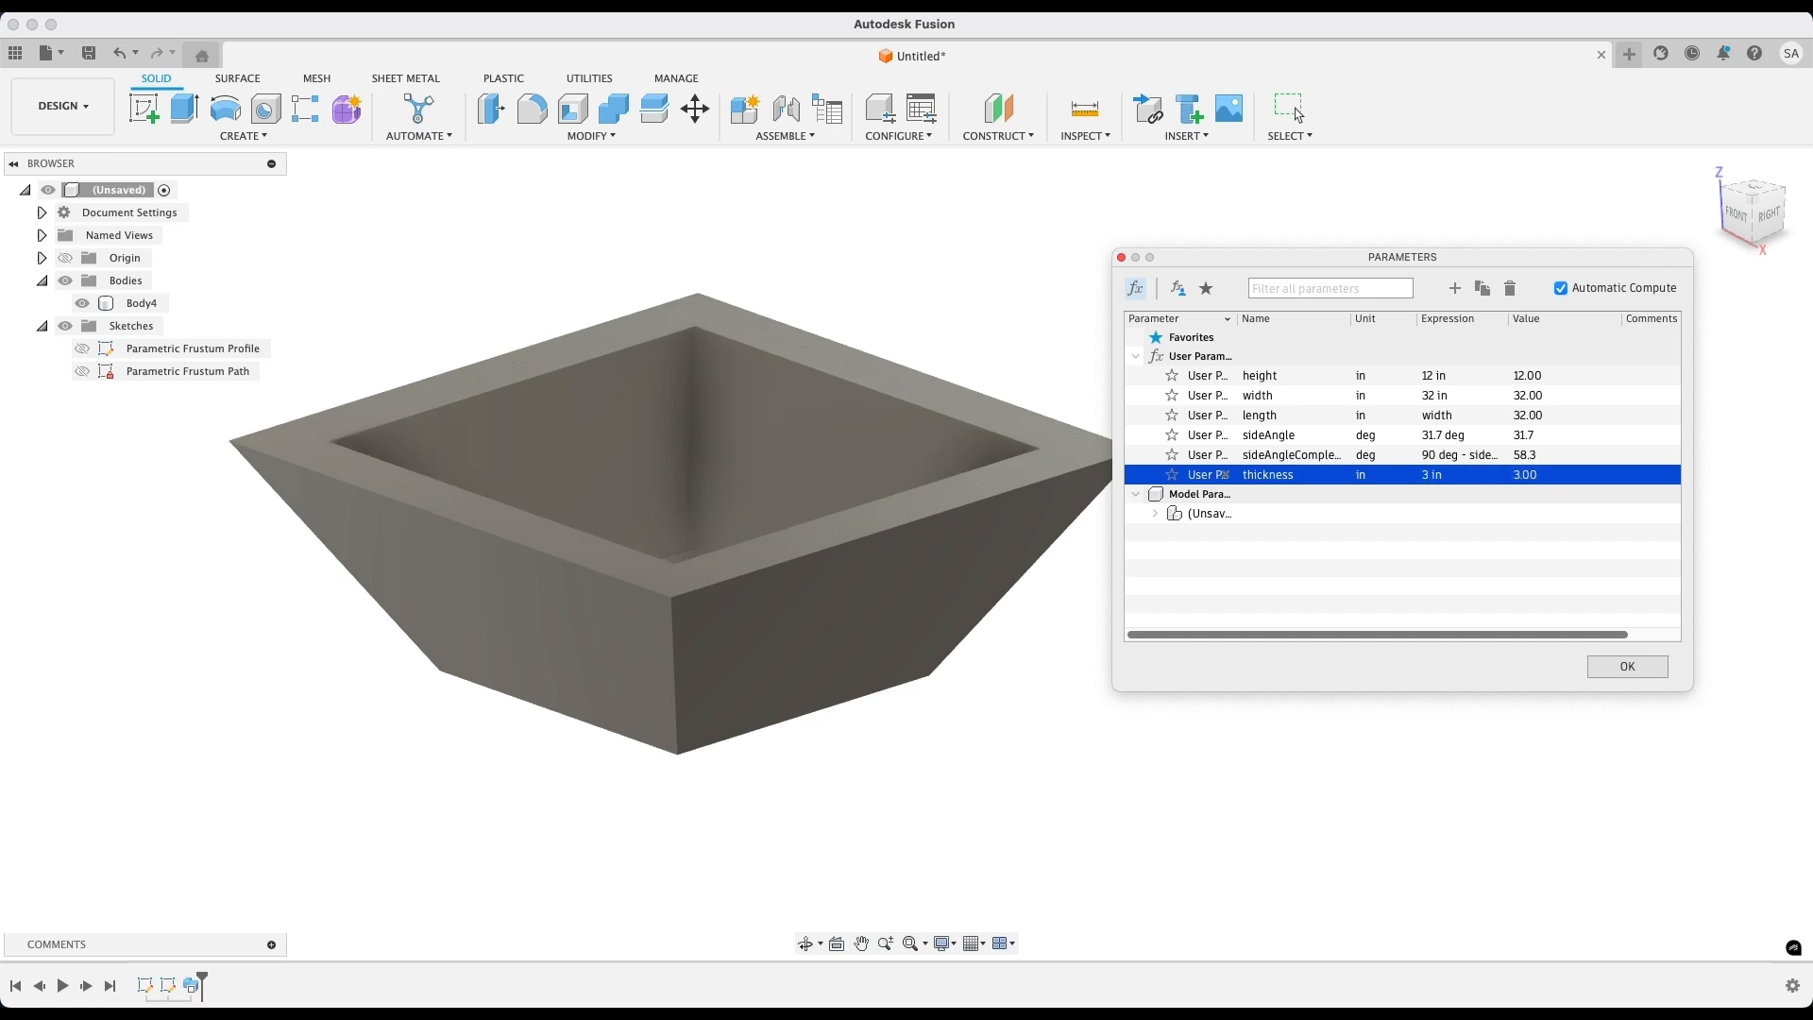
Test a sideAngle parameter of 33.8 deg, replace it with 24 deg, and close the parameters dialog
left_click_drag(1402, 257, 1484, 268)
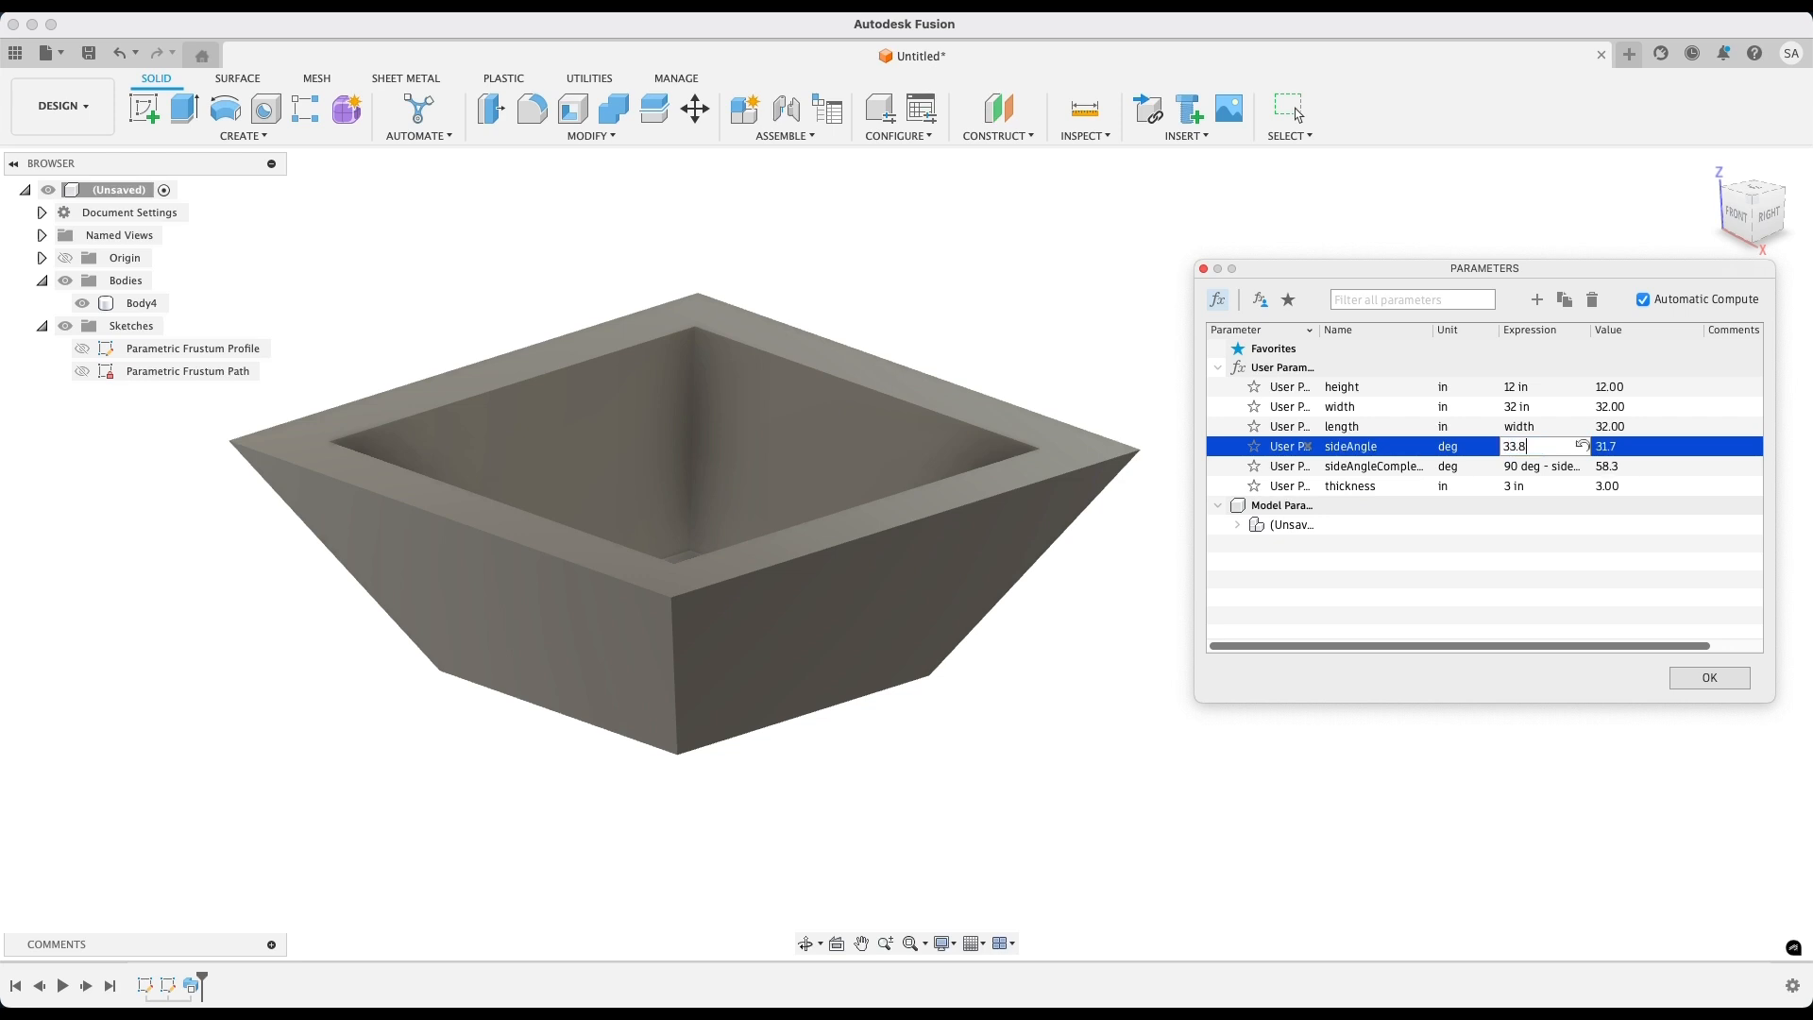
key("Return")
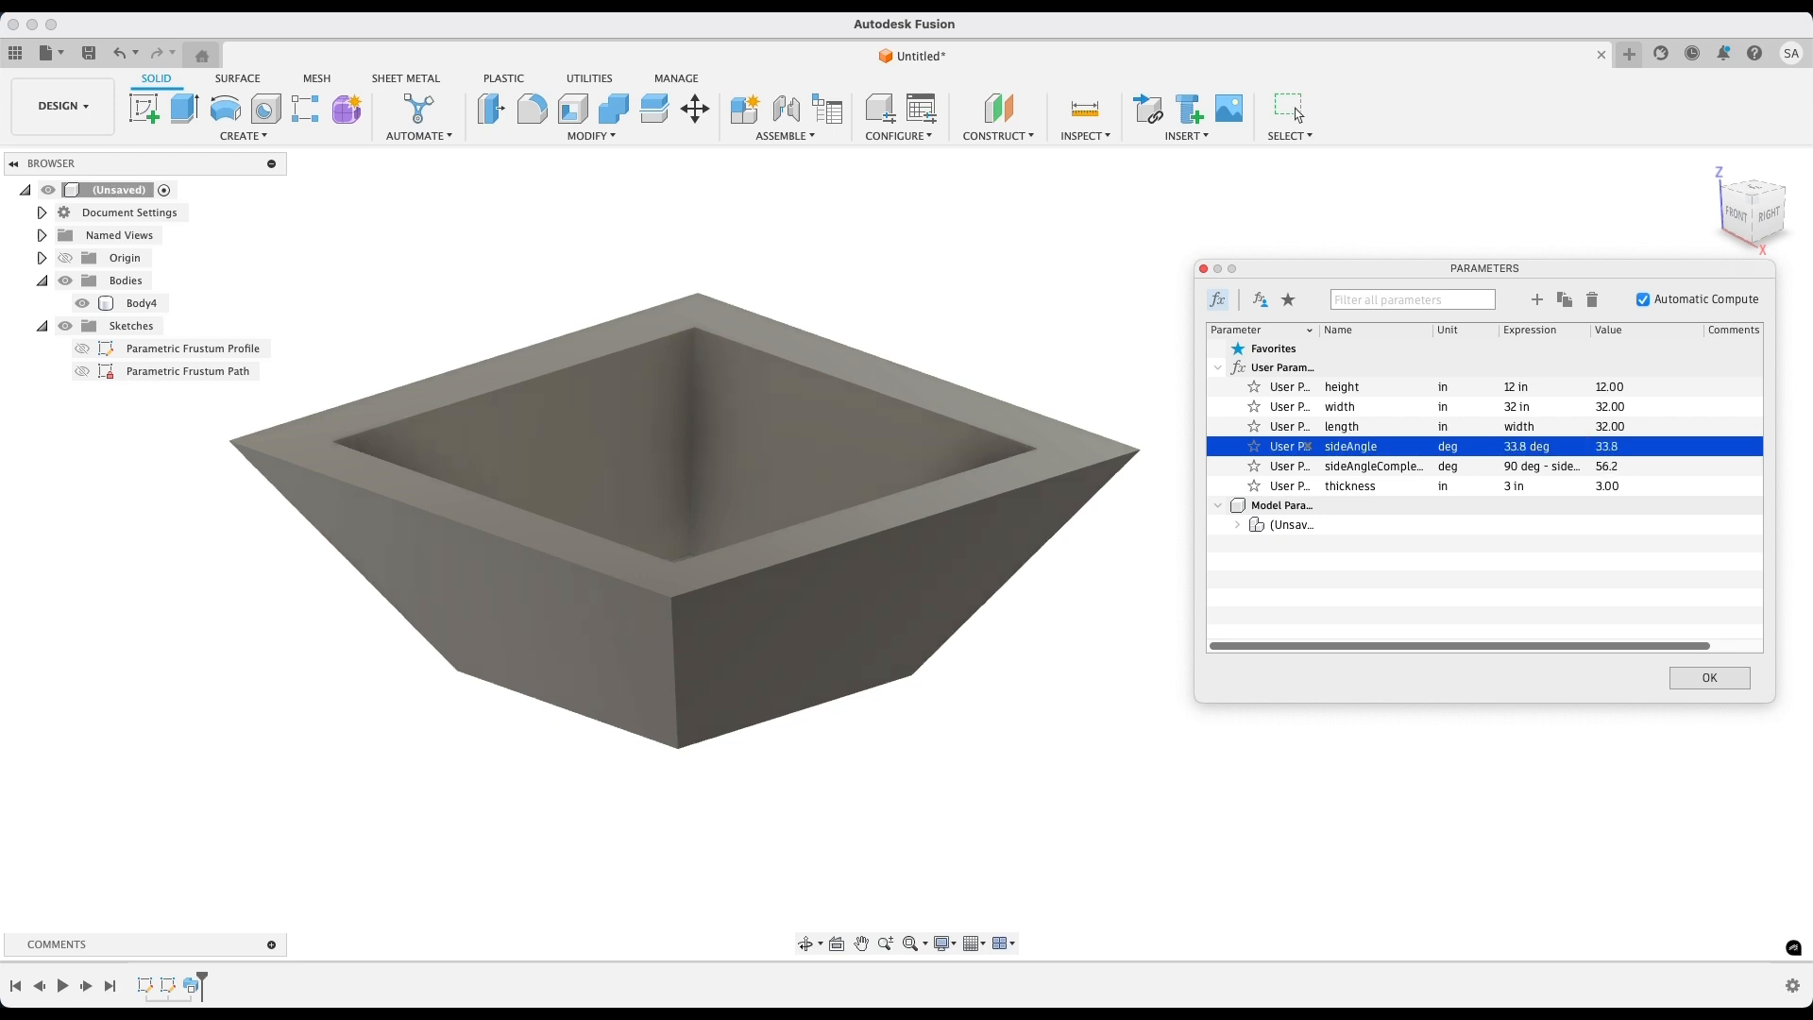
left_click(1296, 113)
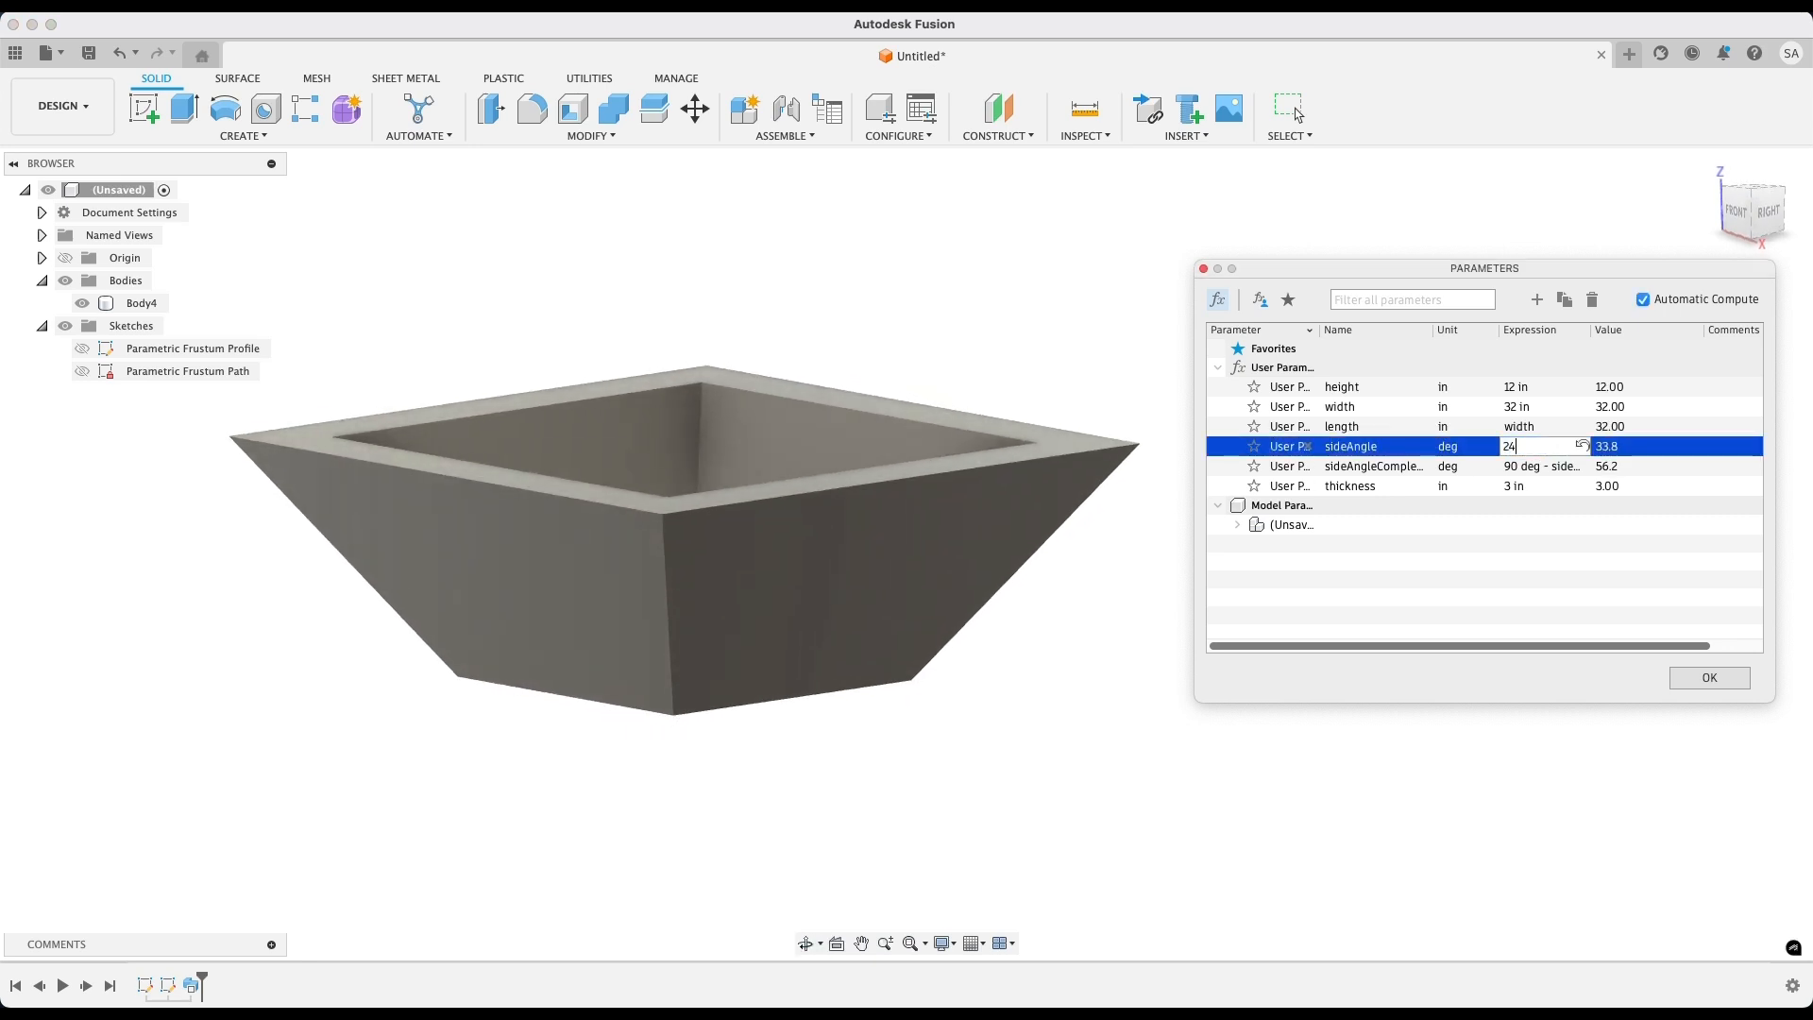
key("Return")
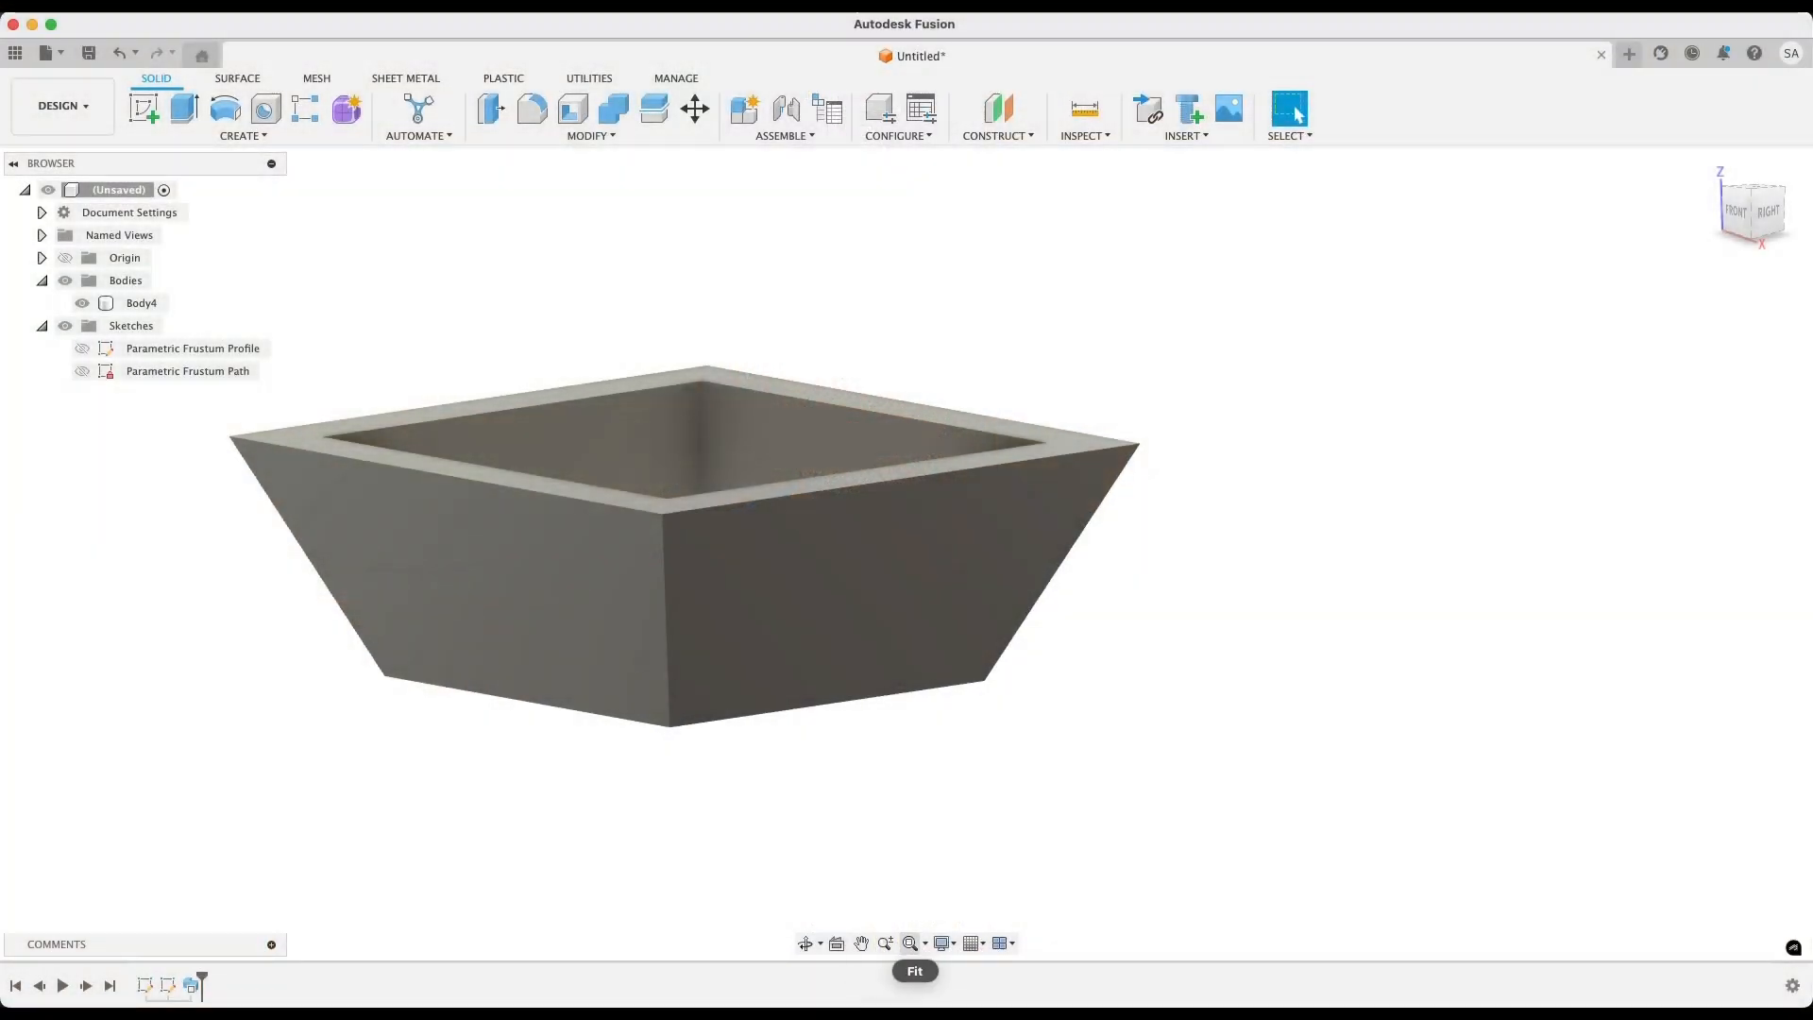
Assign the GFRC physical material from this design to the slanted-wall box body and close the material settings
left_click(909, 943)
left_click(141, 303)
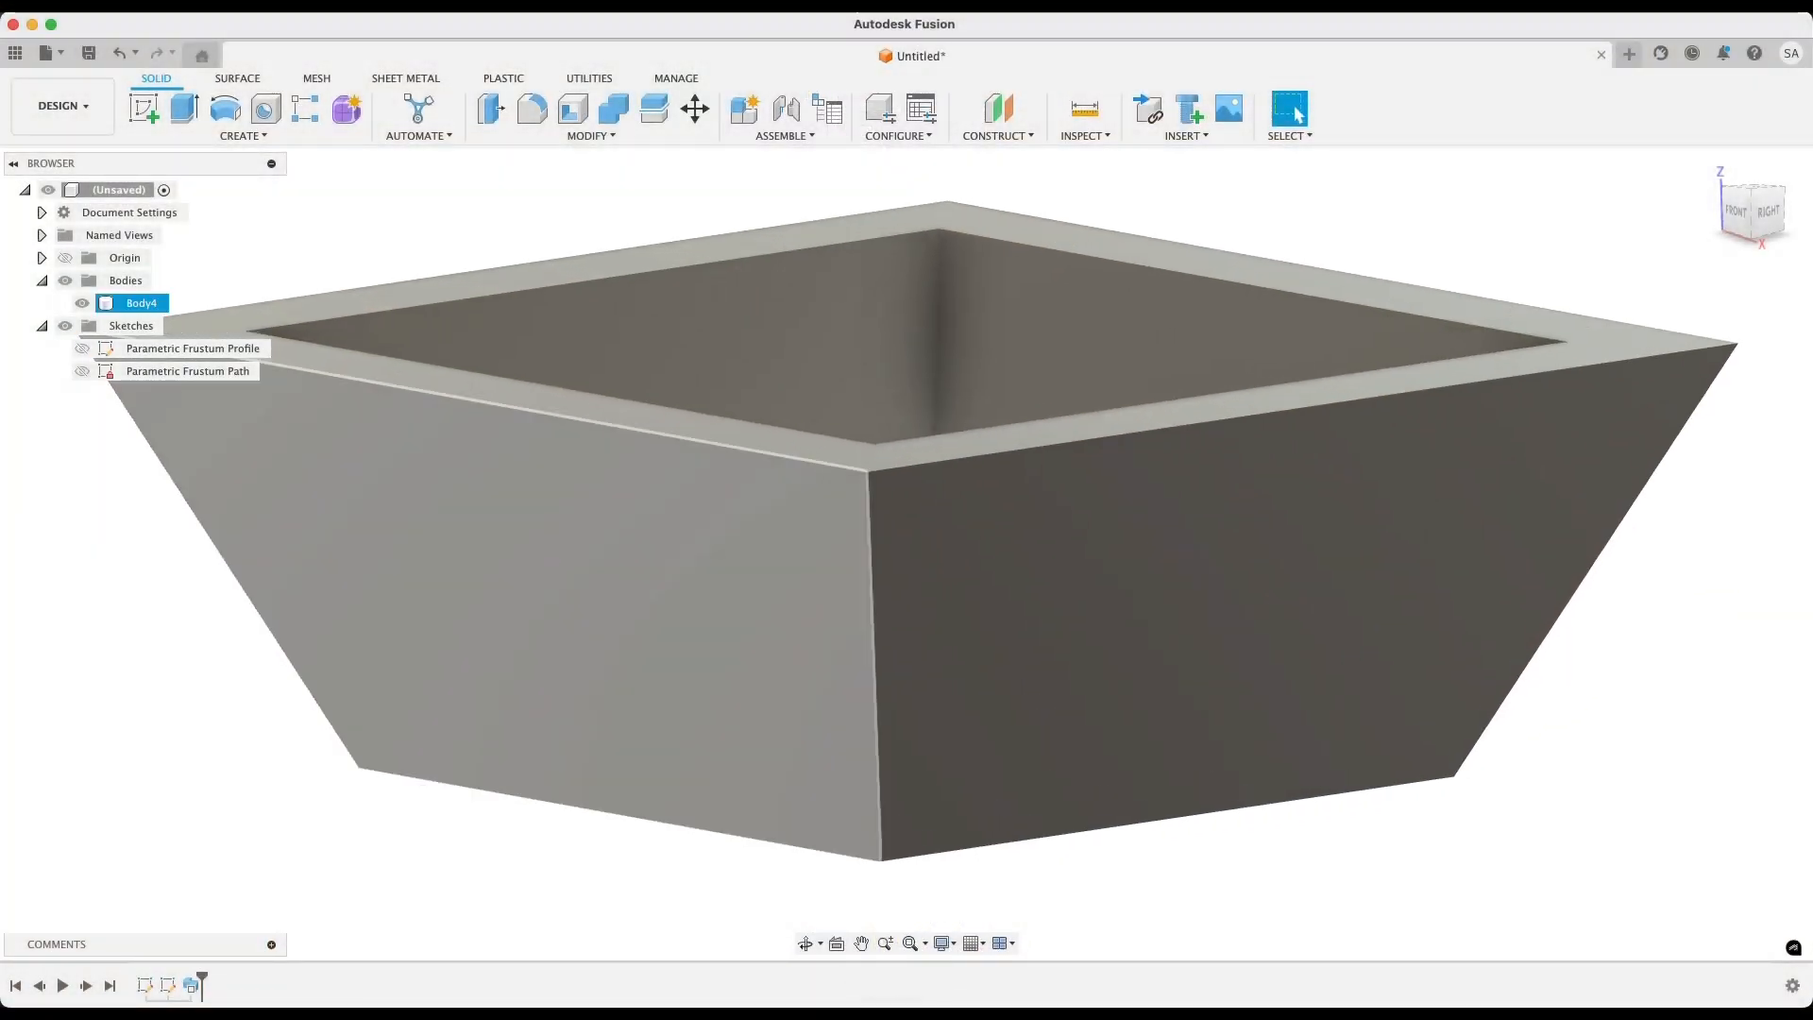
scroll(852, 632, "down", 5)
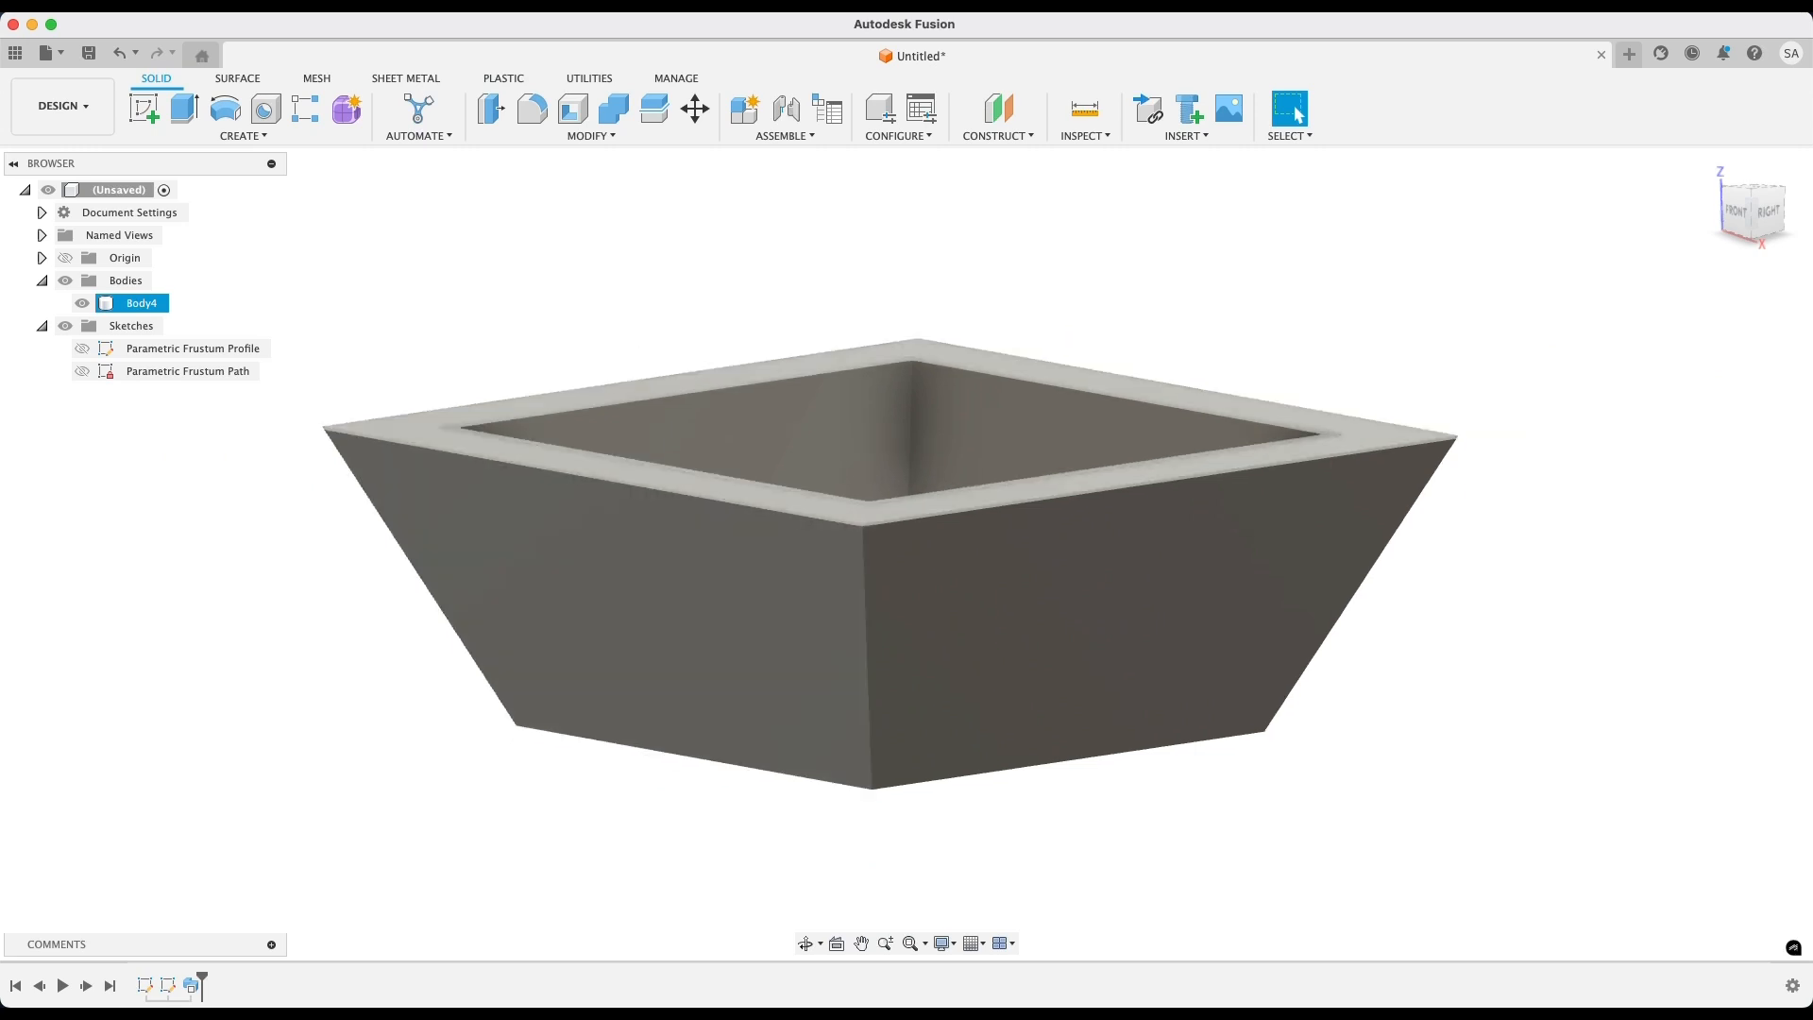
right_click(156, 306)
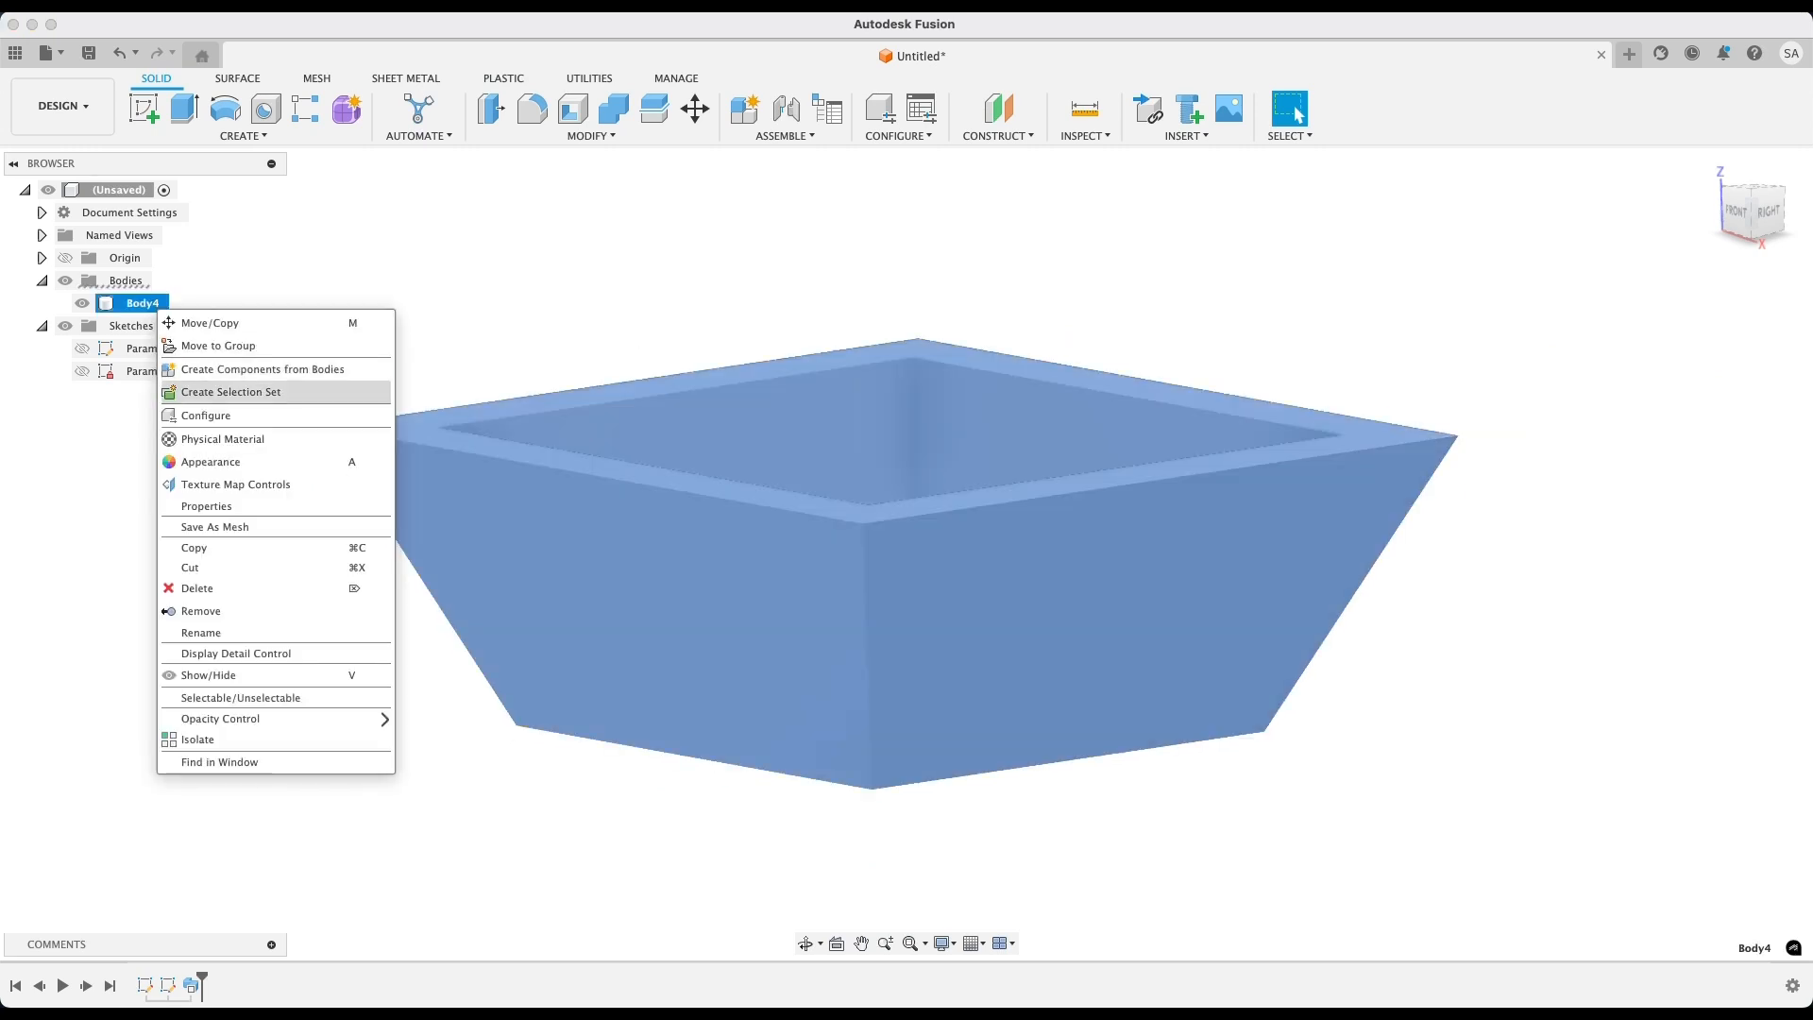
key("Escape")
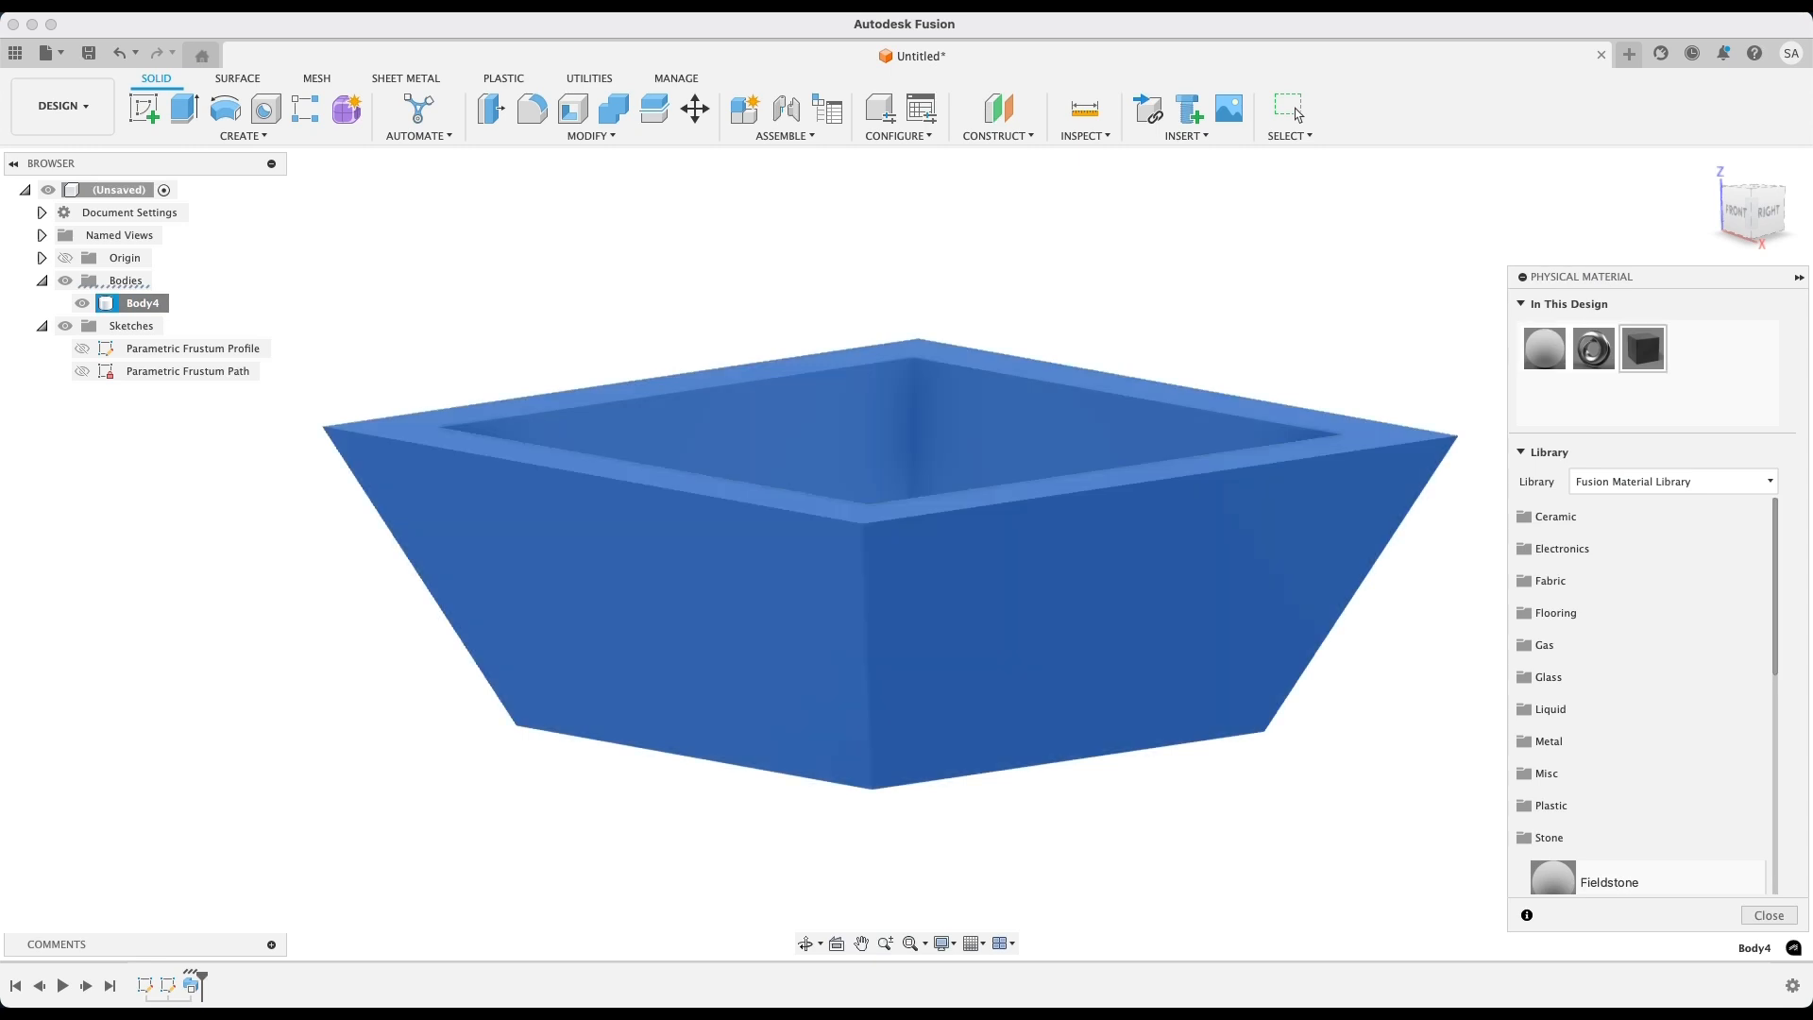
left_click_drag(1643, 347, 1291, 533)
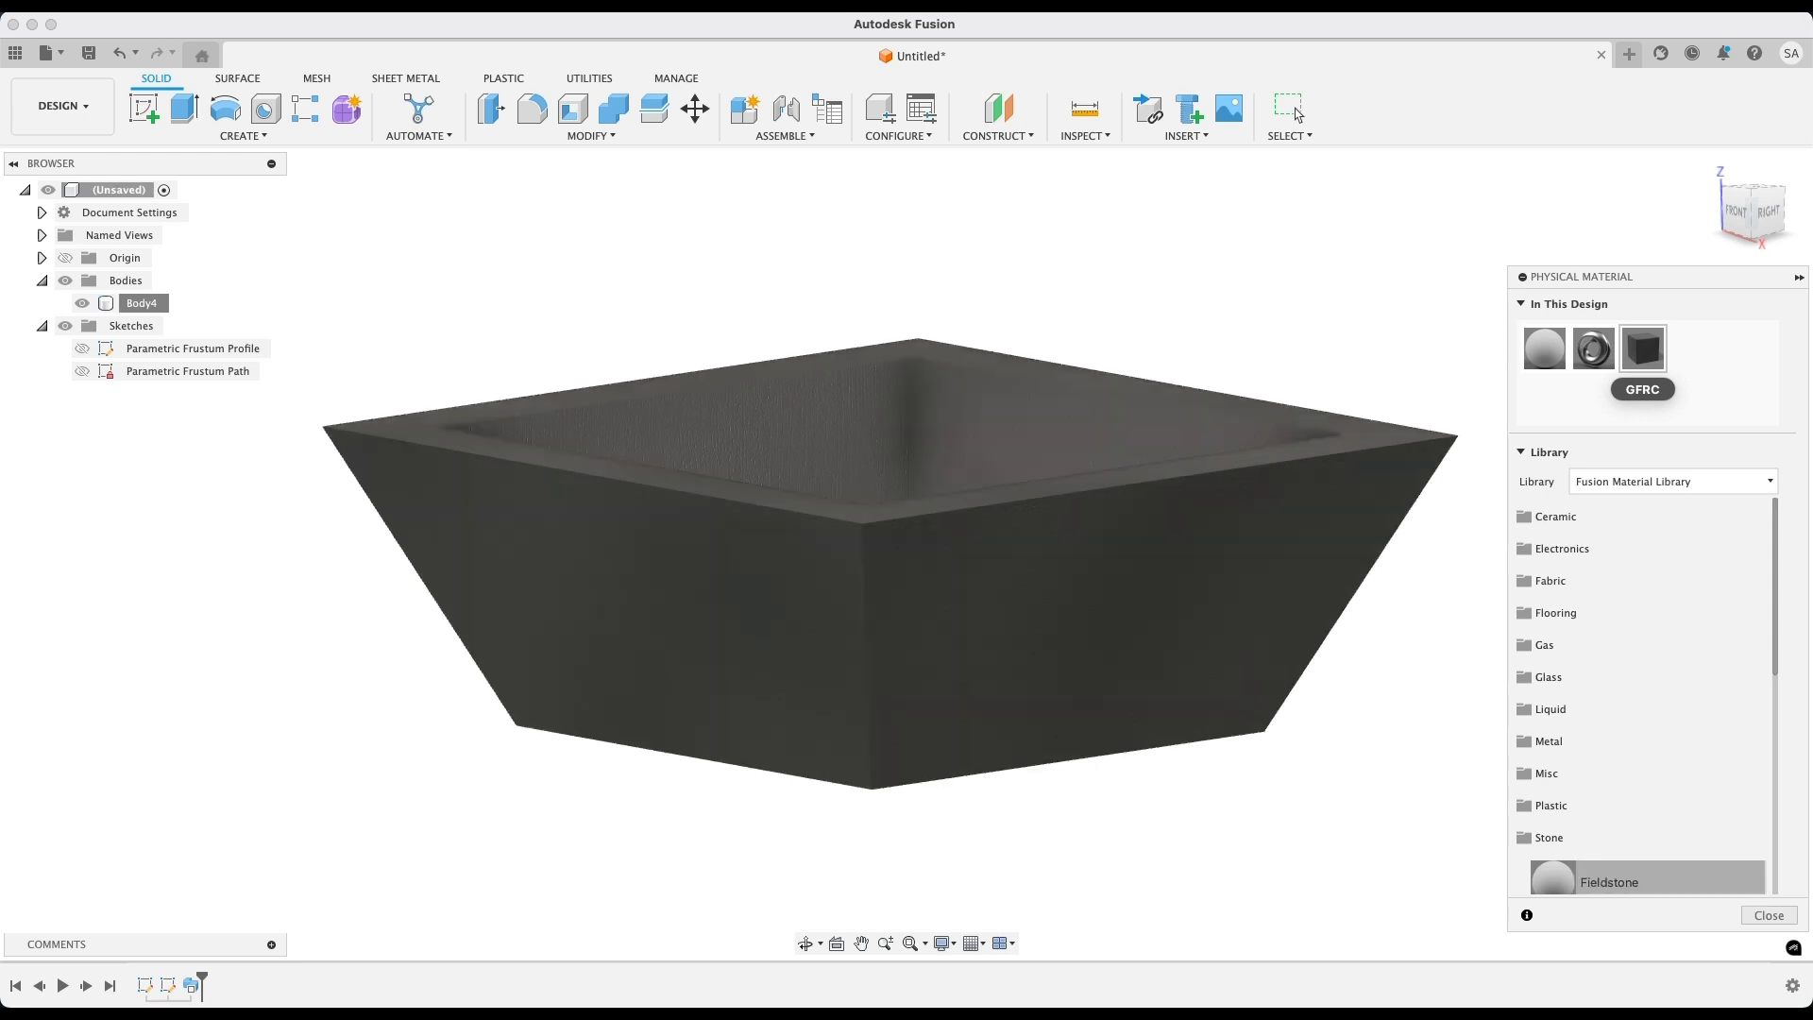
left_click(1297, 114)
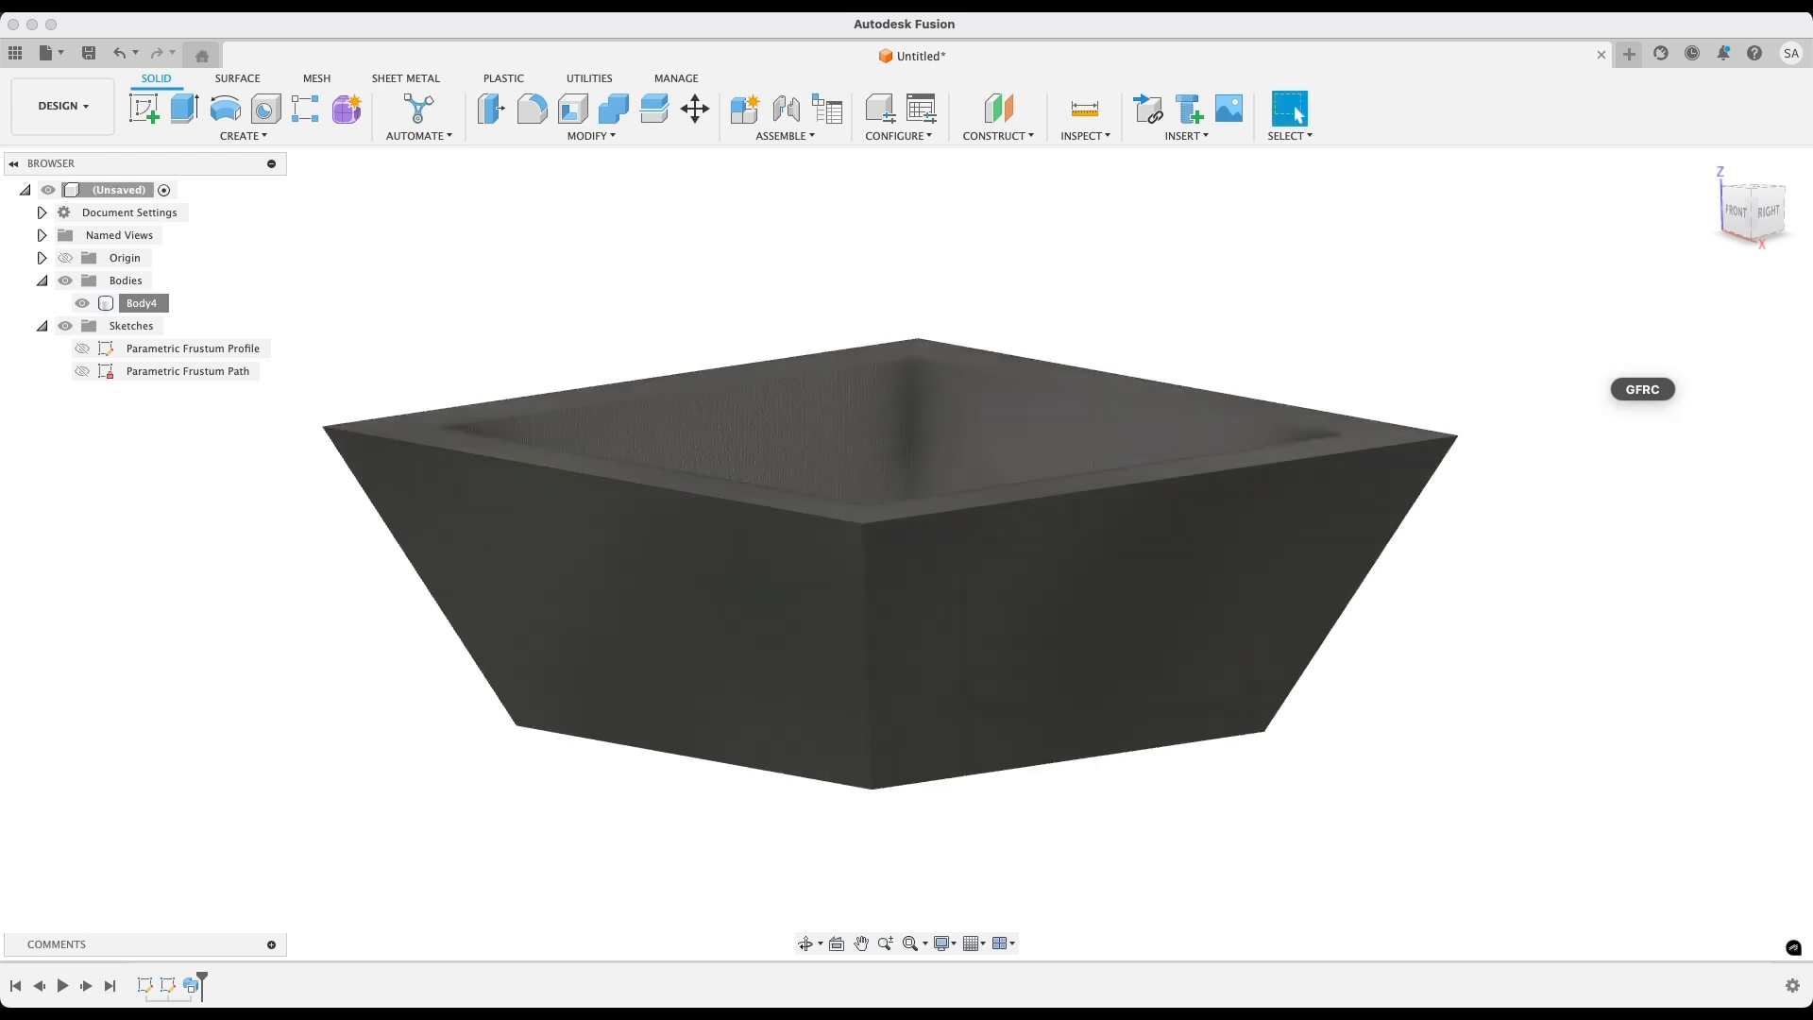
Open the box body's properties, switch to the Calculator, and enter the body's mass of 5180.091
right_click(153, 306)
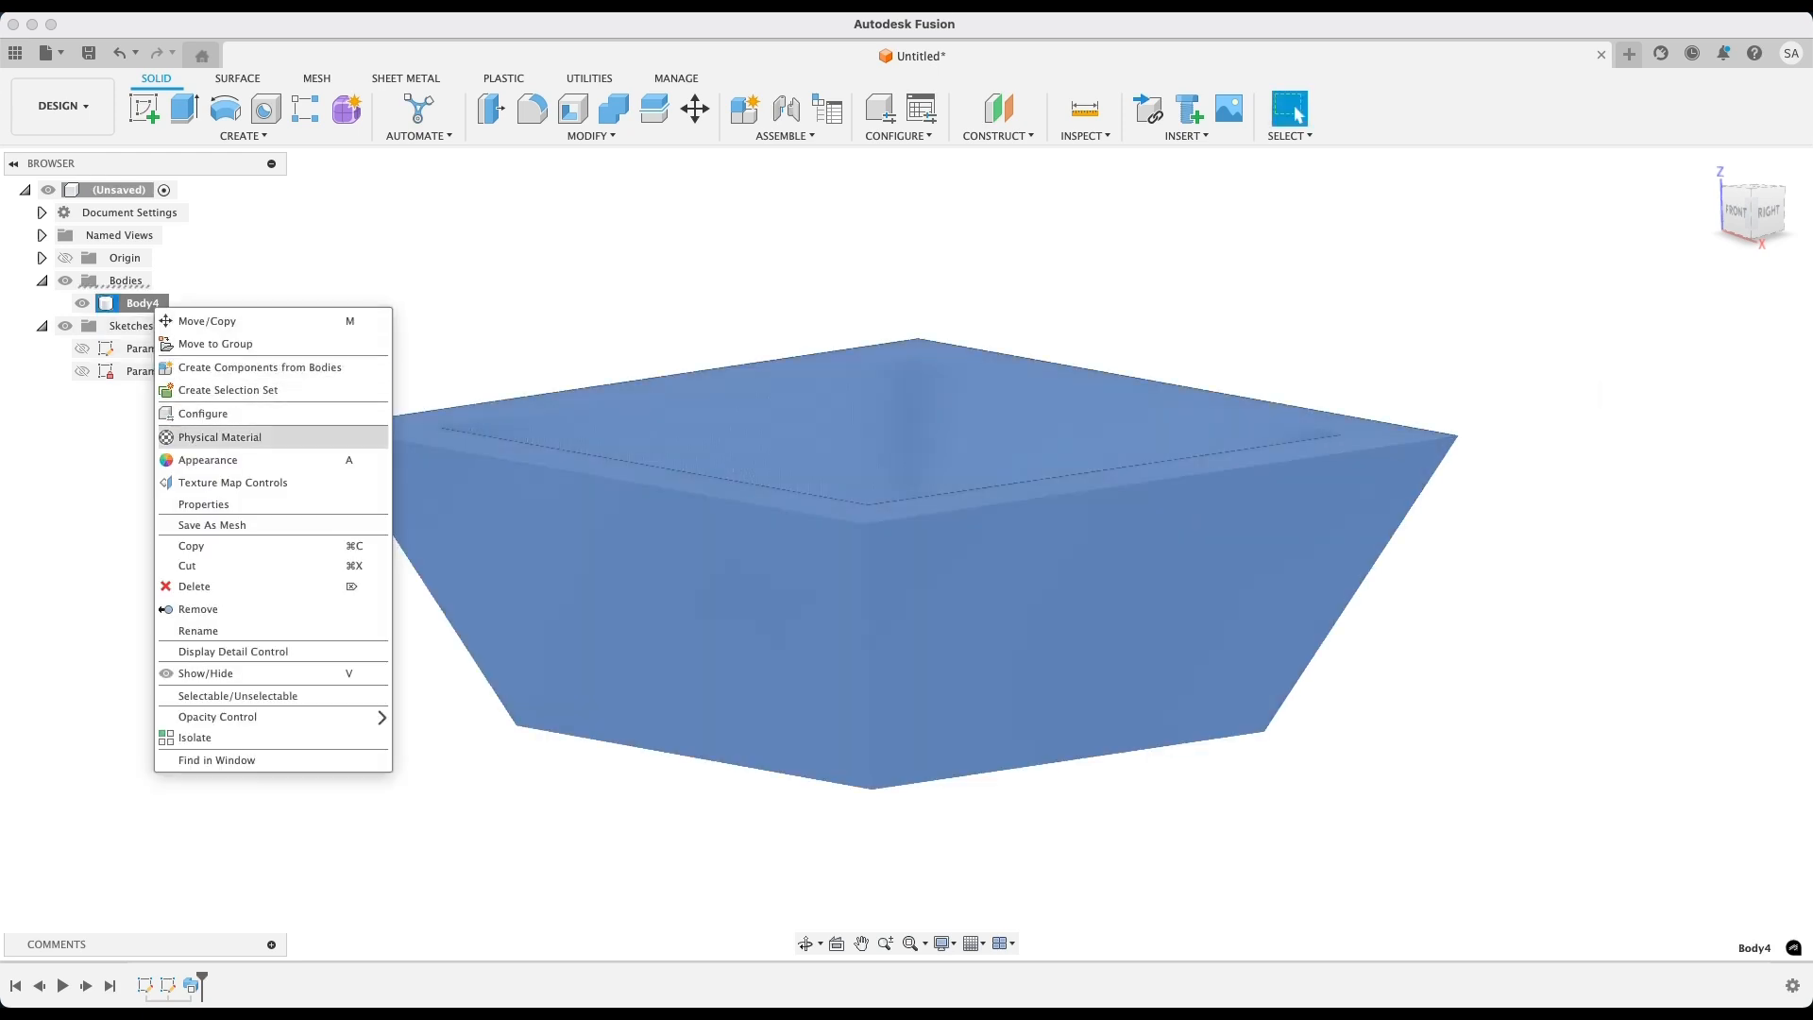
left_click(204, 505)
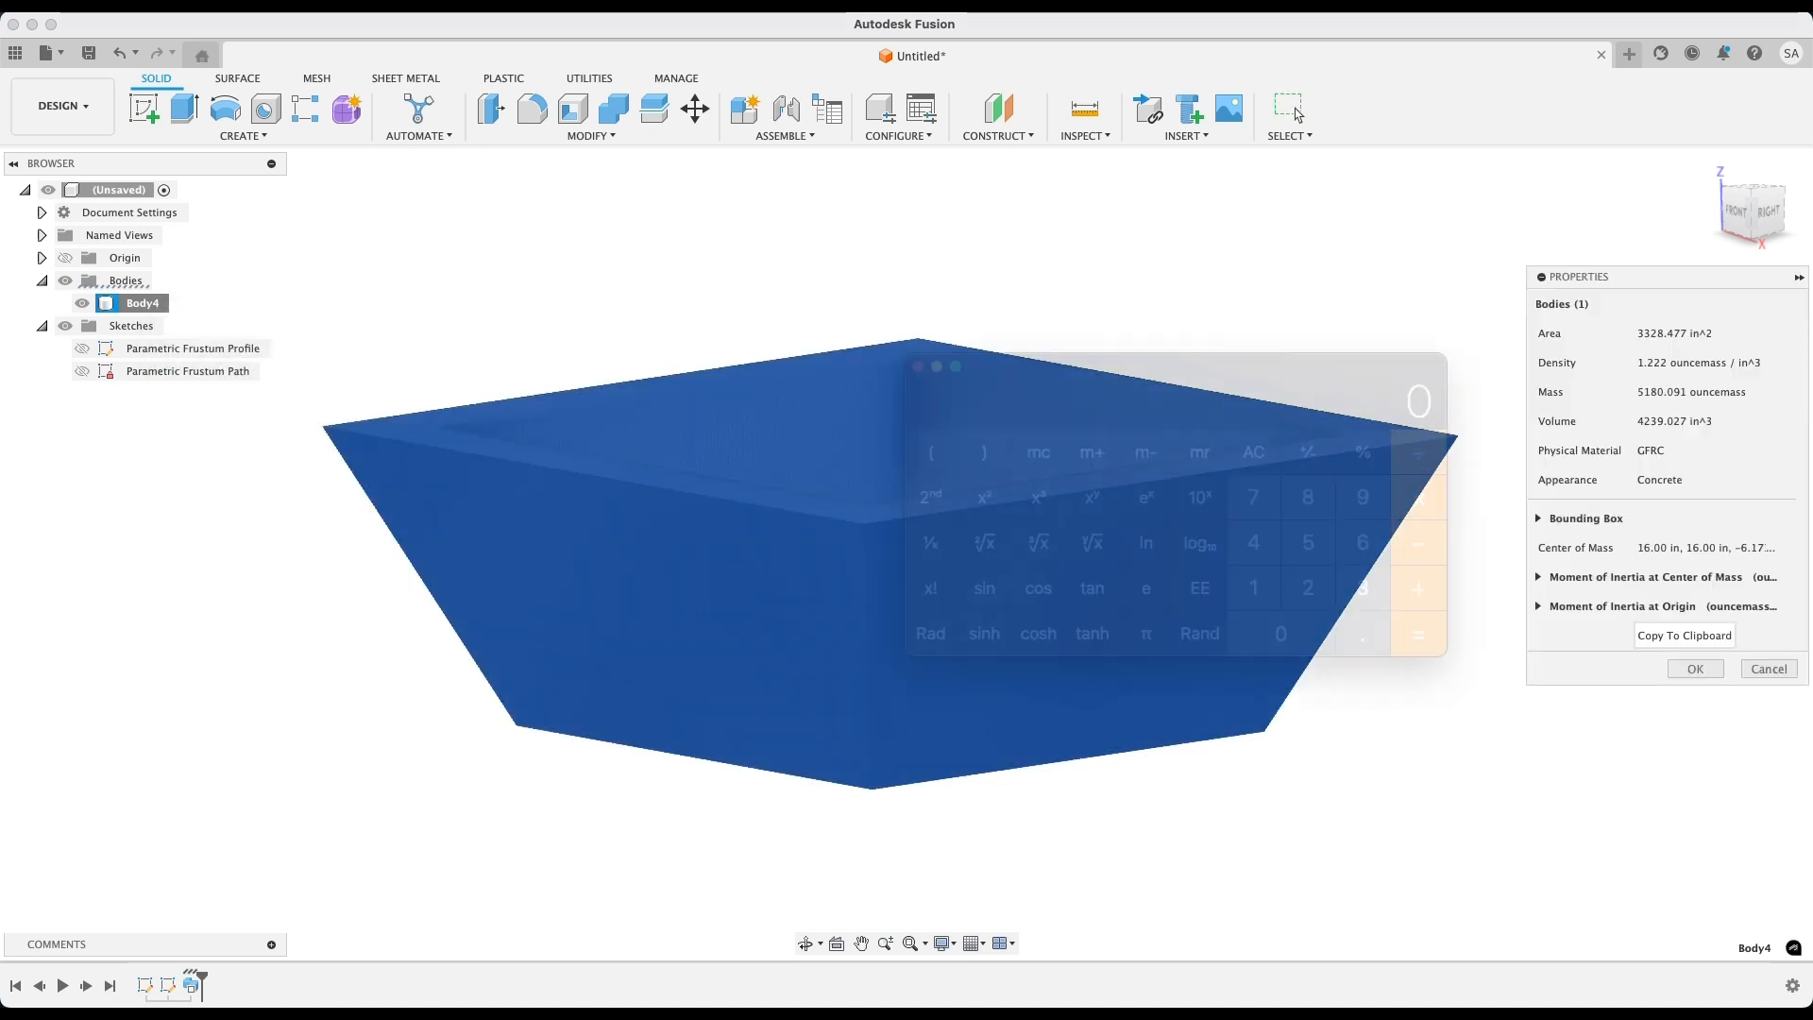
type("51")
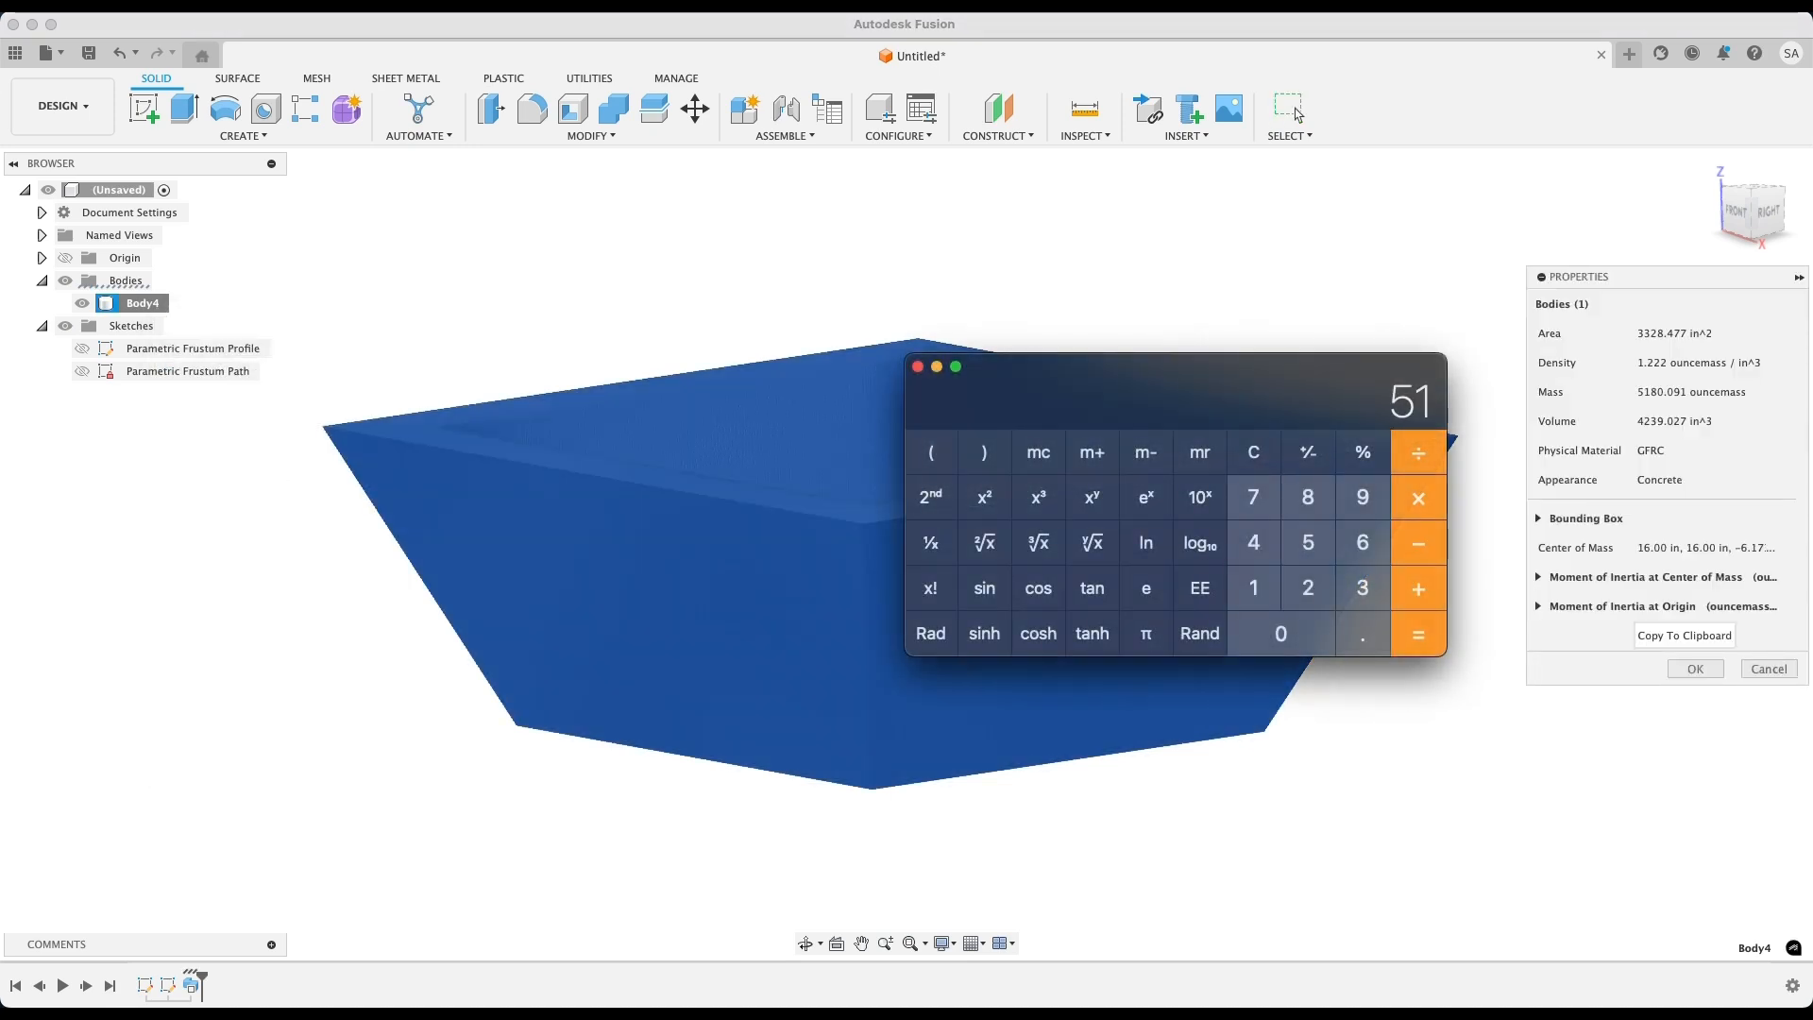
type("80")
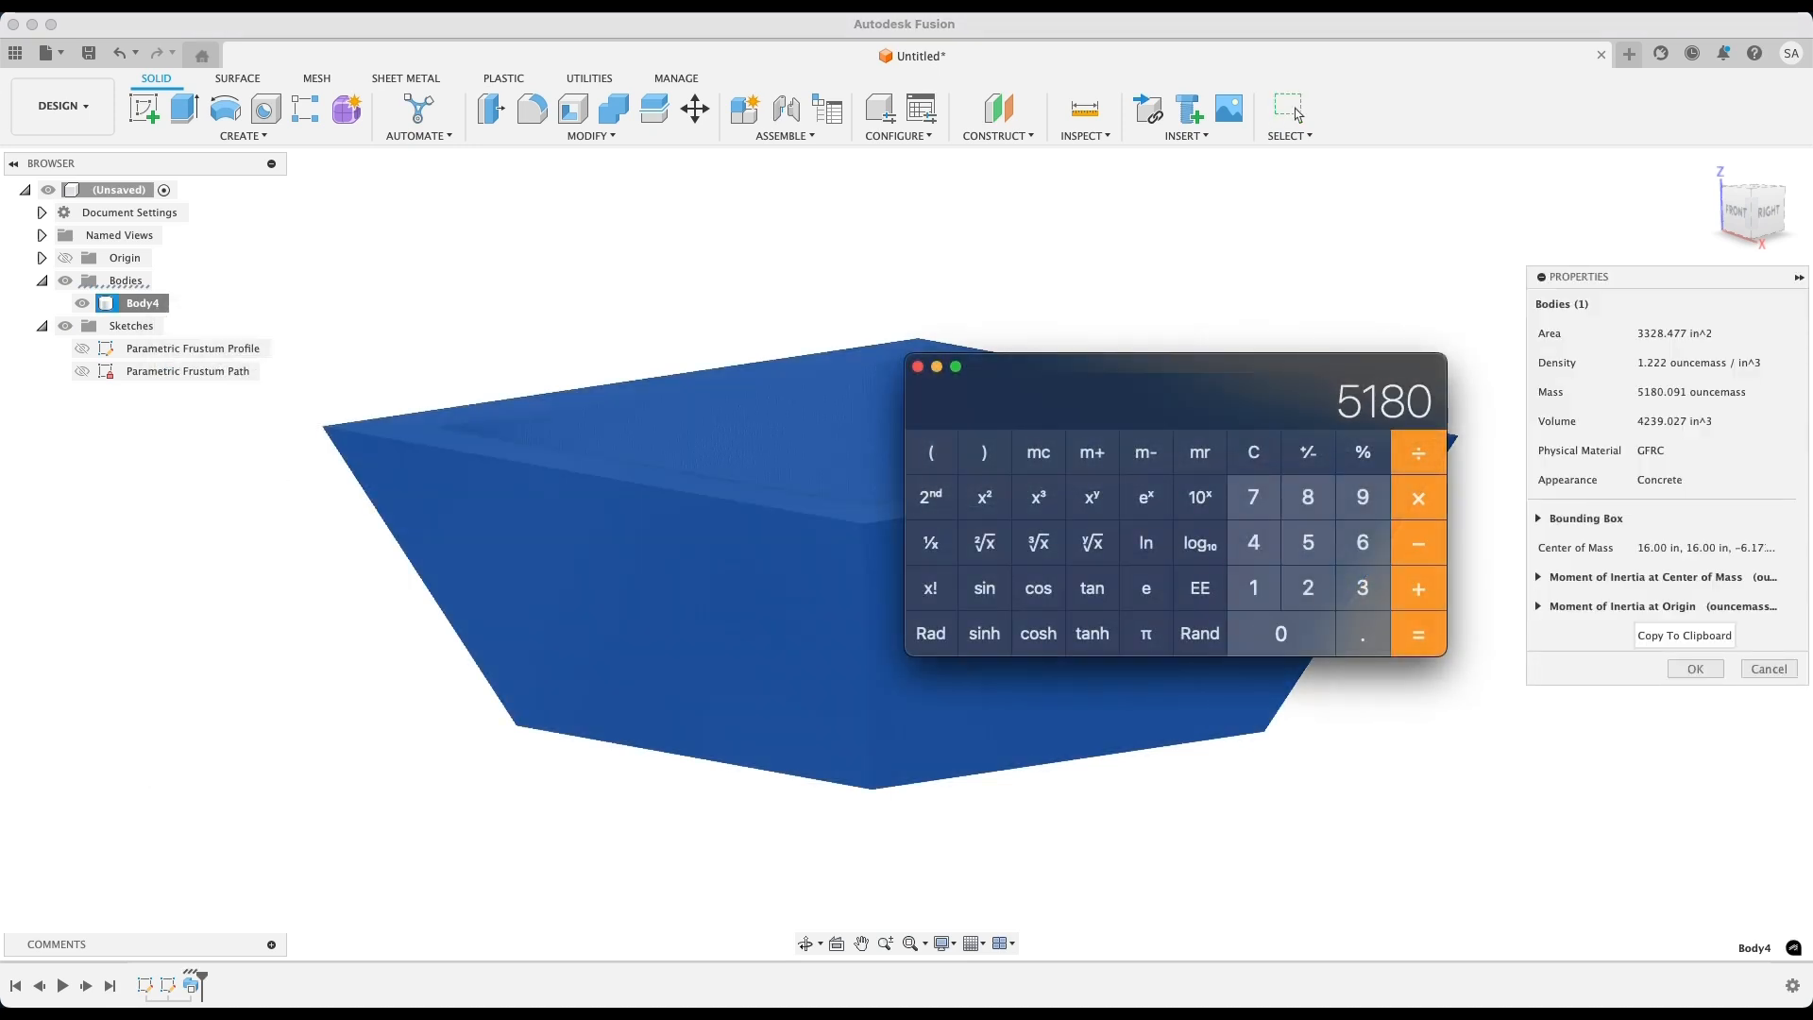
type(".091")
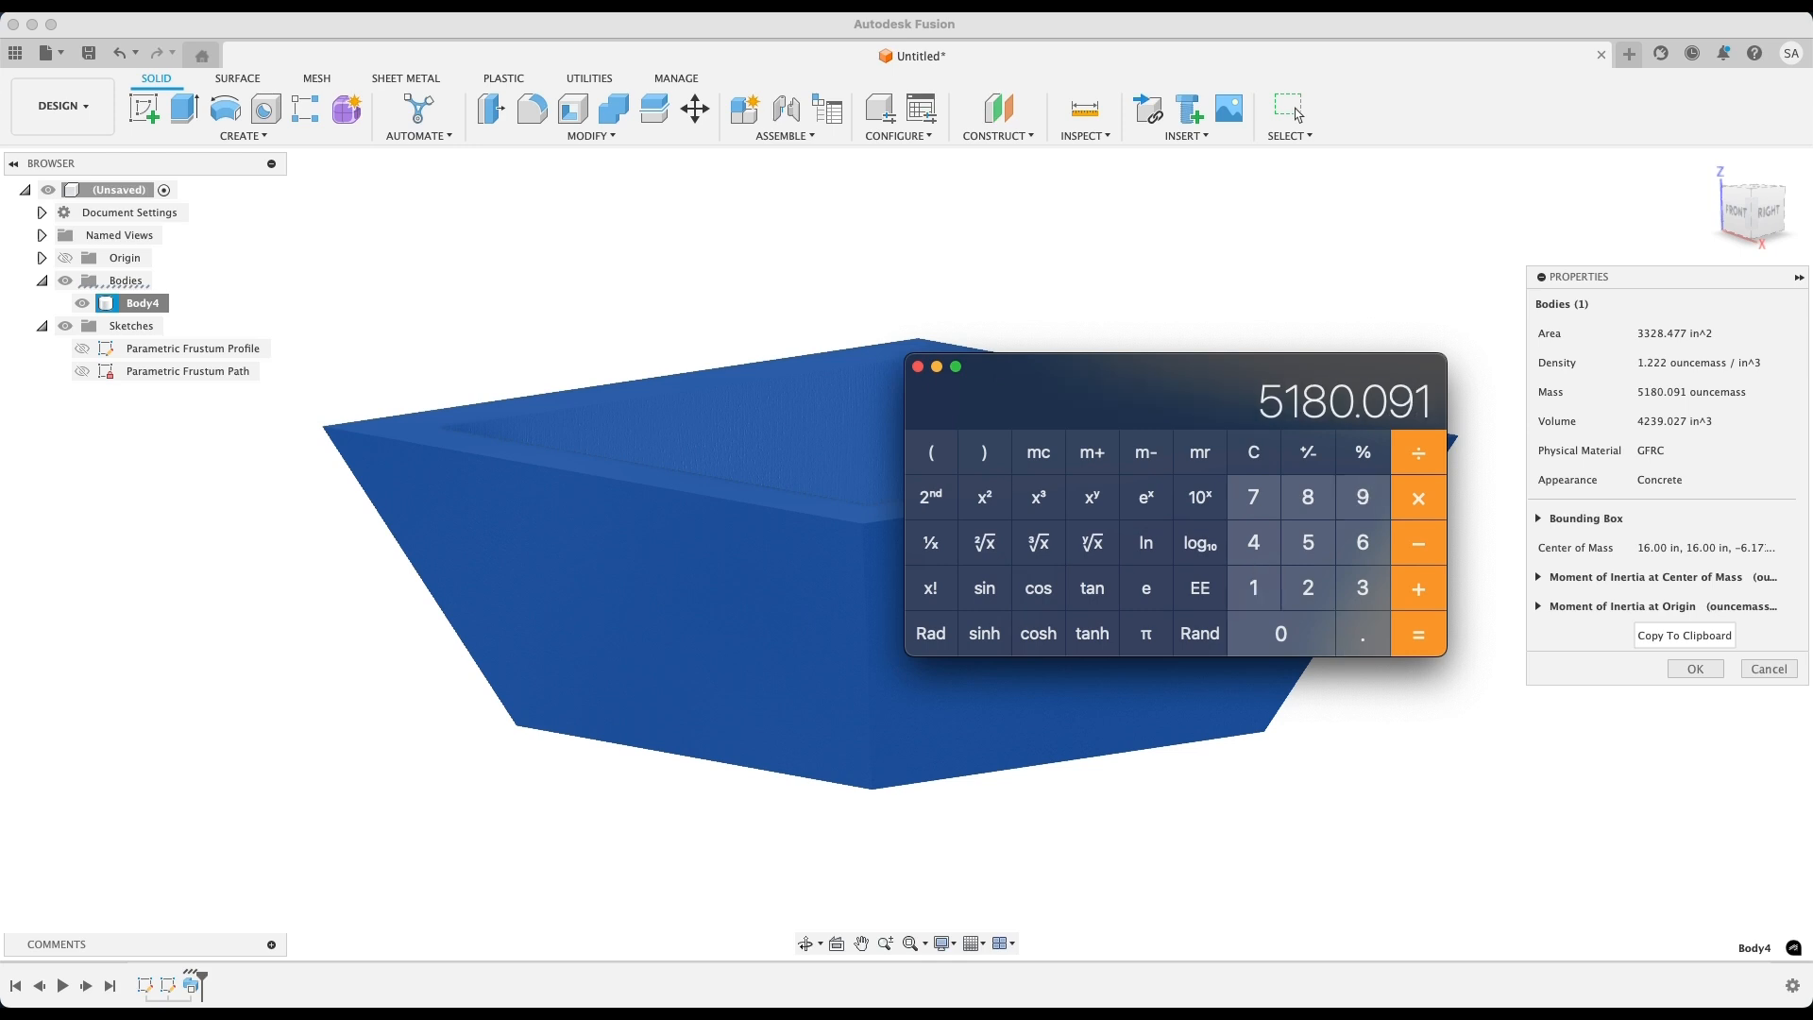